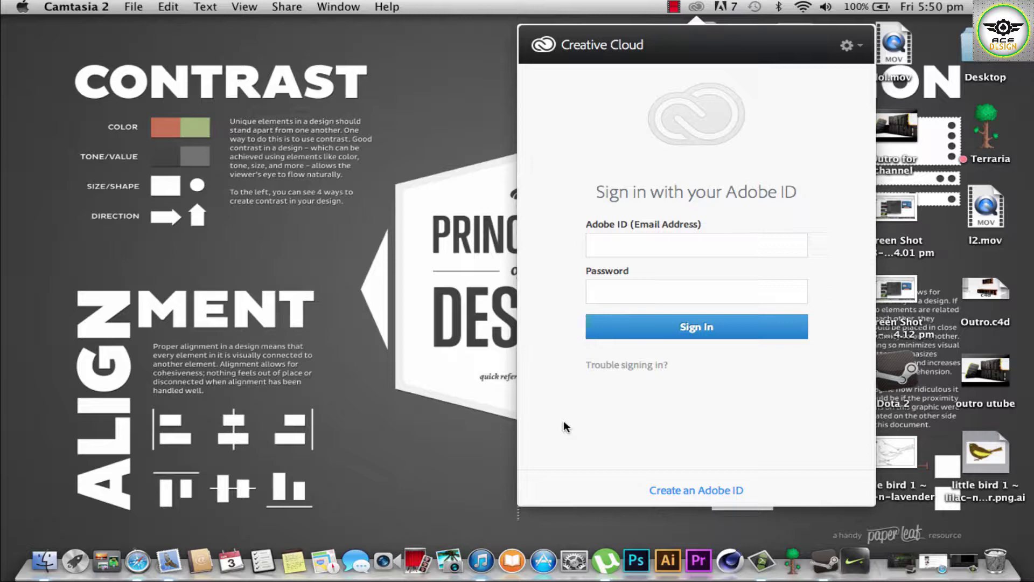
Step: Dismiss the Creative Cloud sign-in panel and bring the Finder desktop to the front
left_click(695, 7)
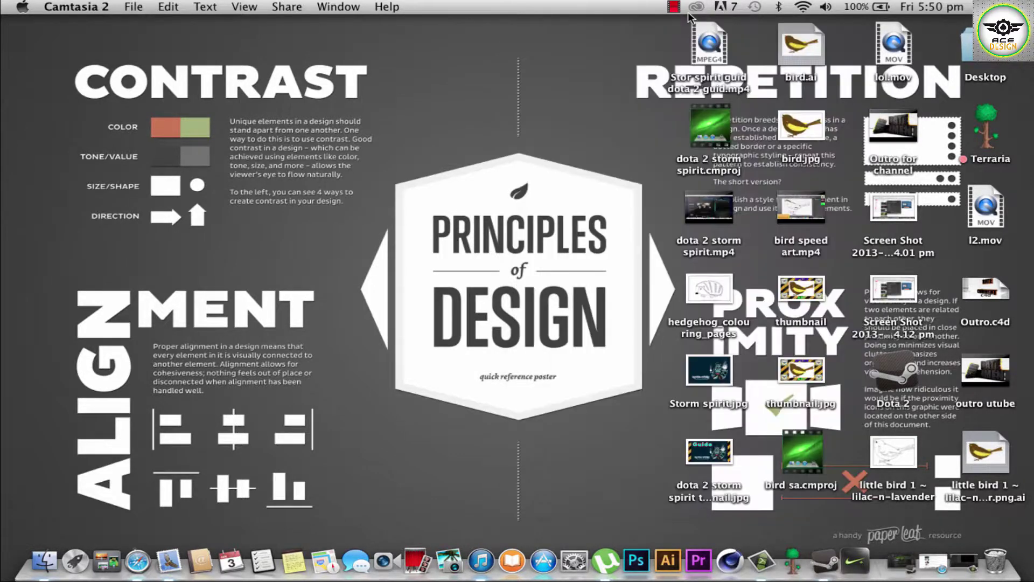
left_click(464, 180)
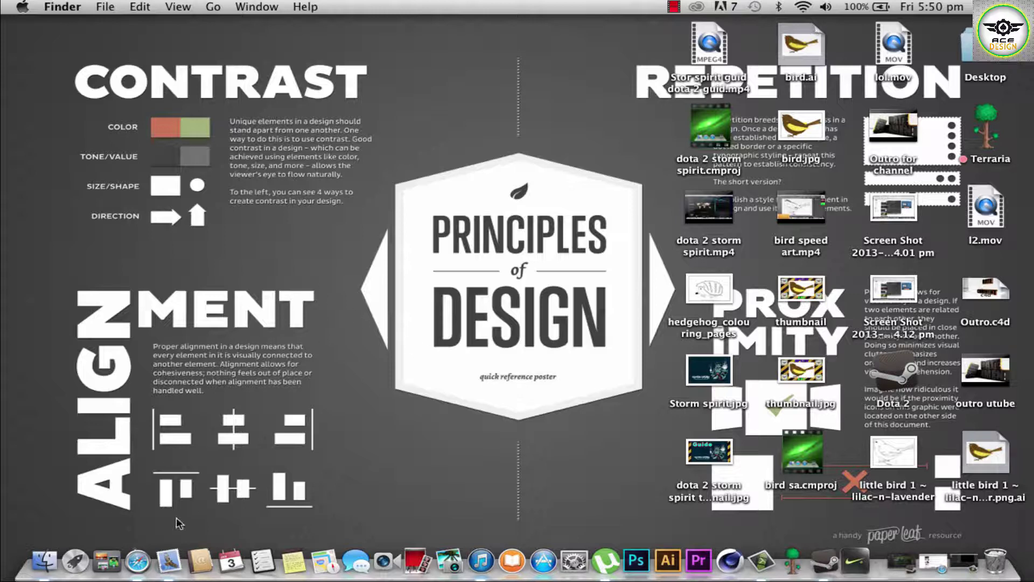
Step: Play the Bird | Speed Art | Illustrator Cs6 video full screen in Safari
left_click(139, 561)
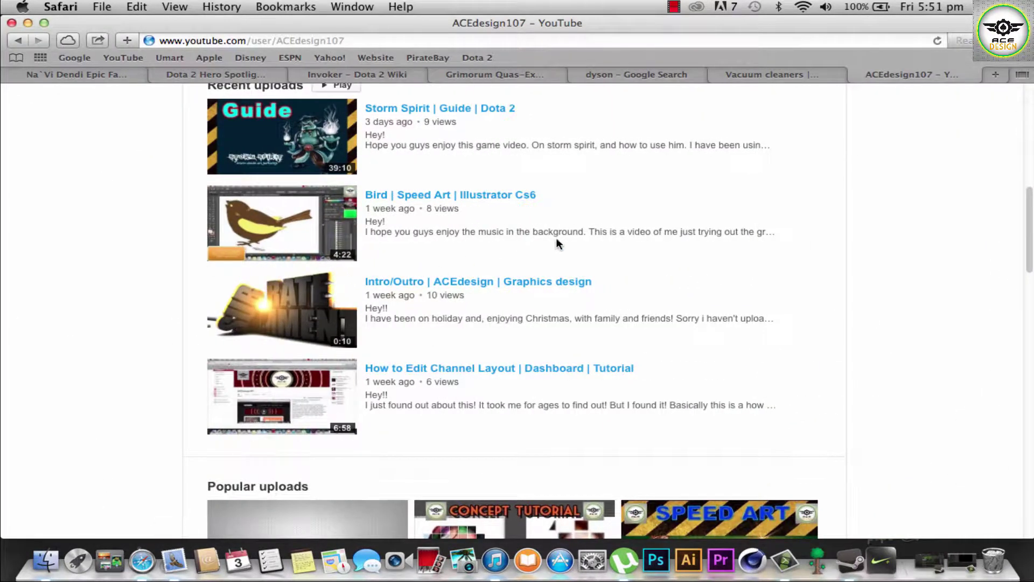
left_click(476, 196)
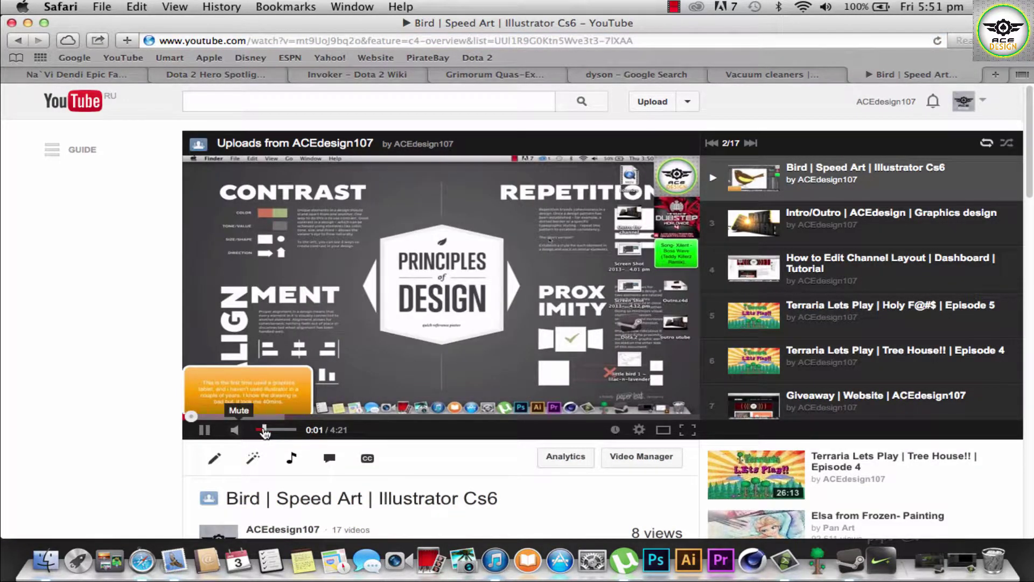
left_click(664, 430)
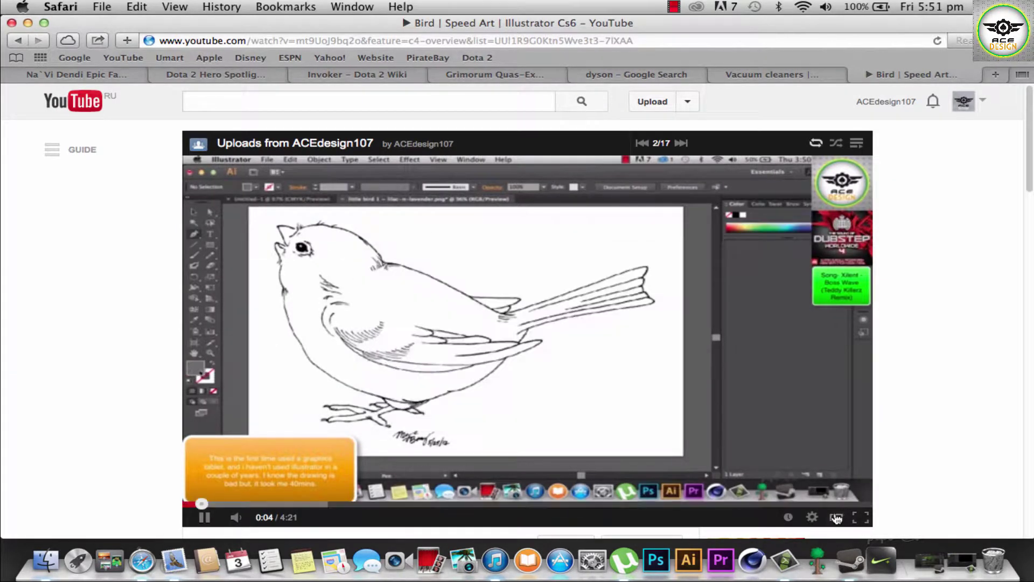
left_click(837, 519)
left_click(687, 429)
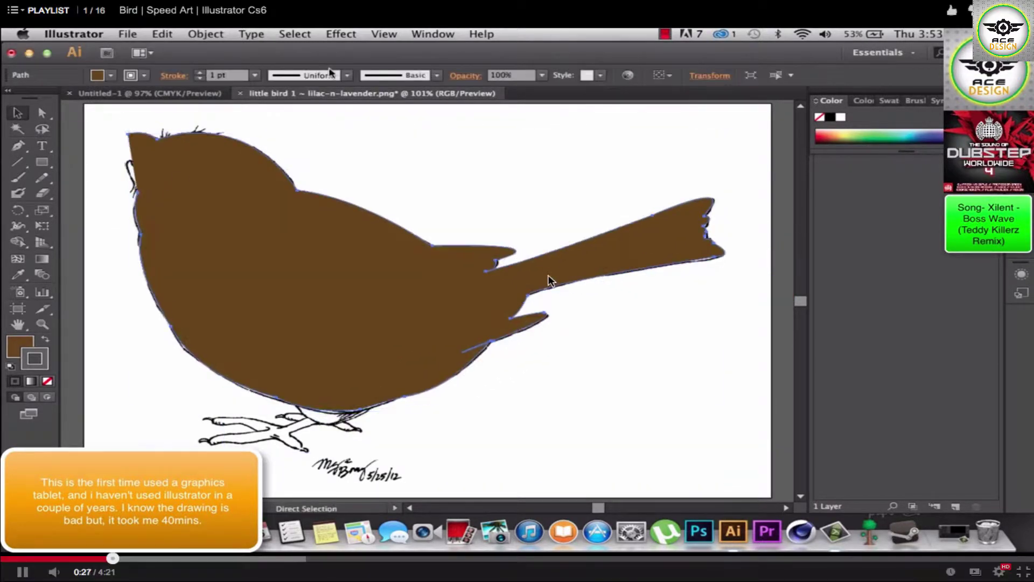
left_click(581, 283)
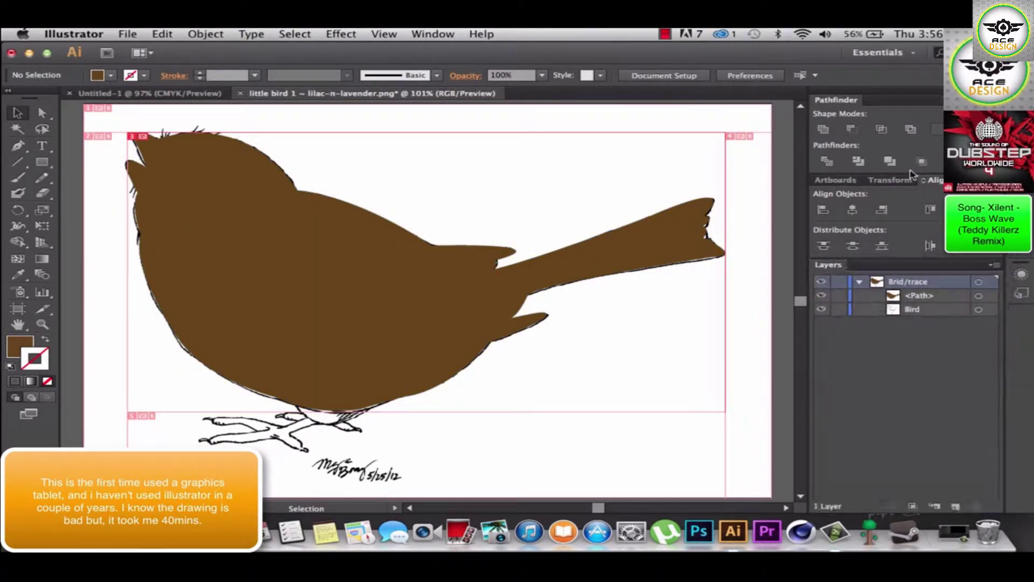
Step: Skip near the end of the video to watch the finished brown-filled bird
left_click(374, 260)
left_click(206, 34)
left_click(373, 261)
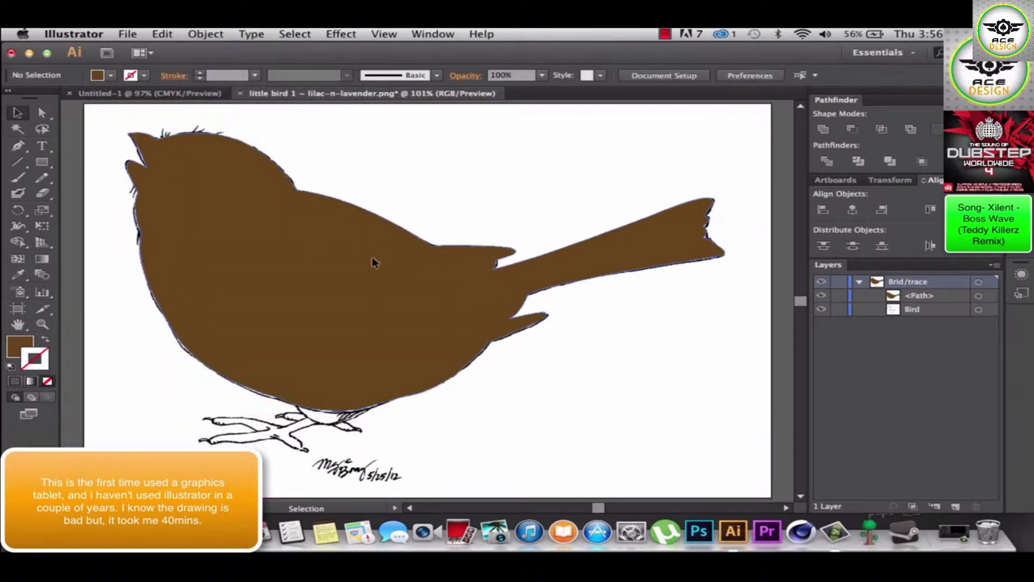
left_click(206, 34)
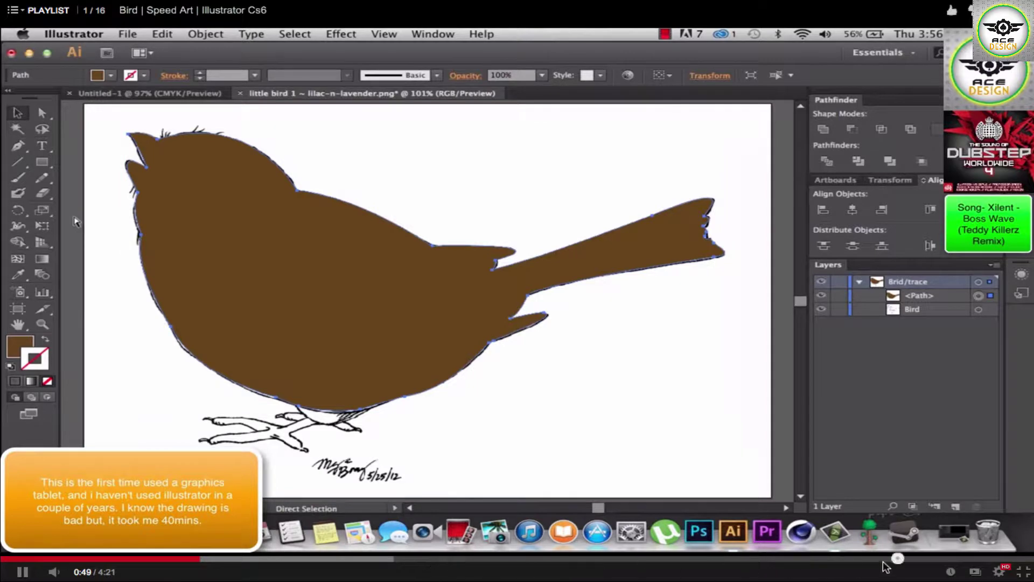
mouse_move(1013, 557)
left_mouse_down()
mouse_move(951, 557)
mouse_move(917, 539)
mouse_move(933, 541)
left_mouse_up()
left_click(934, 538)
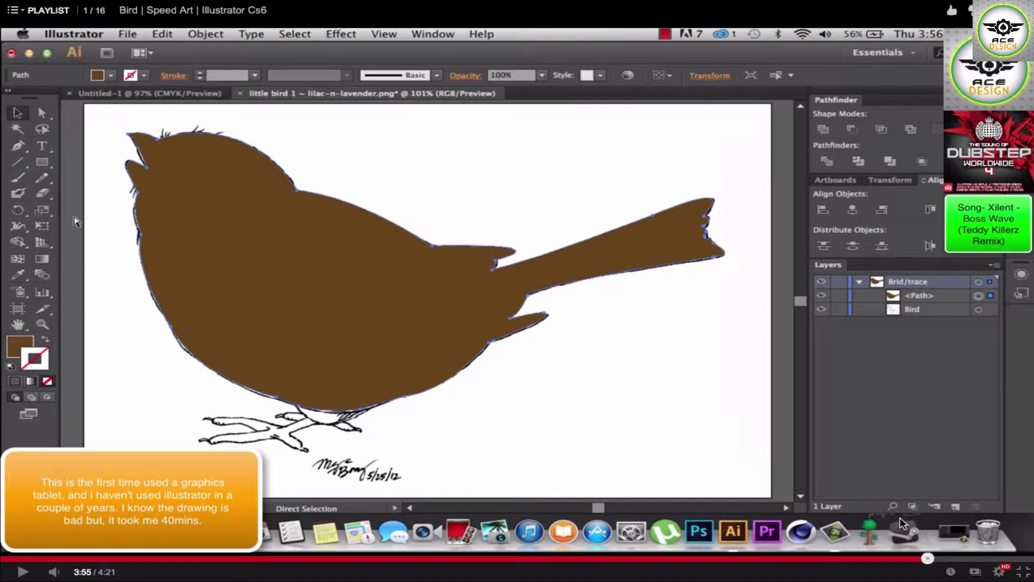
left_click(895, 516)
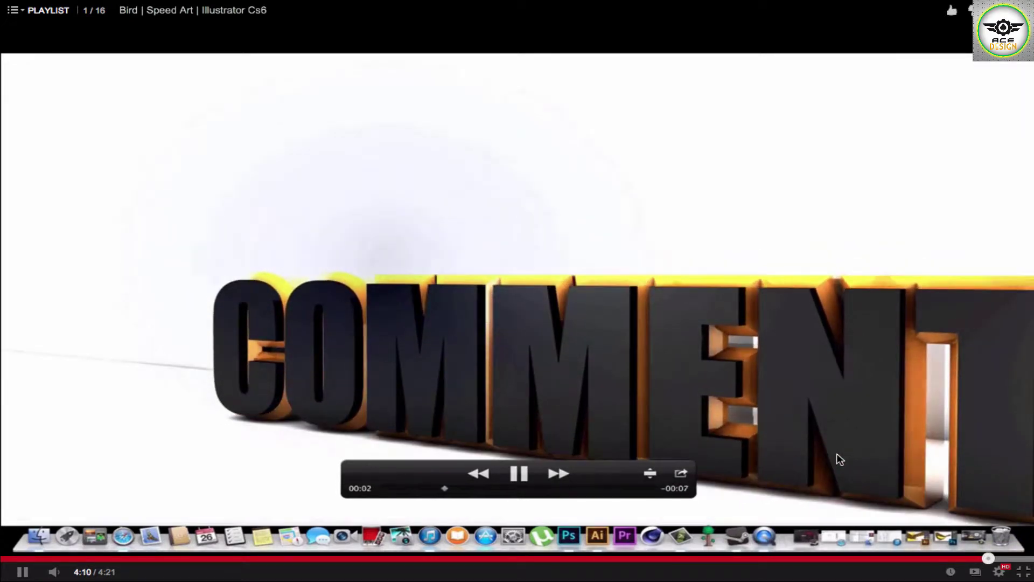
Step: Exit full screen, pause the video and minimise the browser
key("Escape")
key("space")
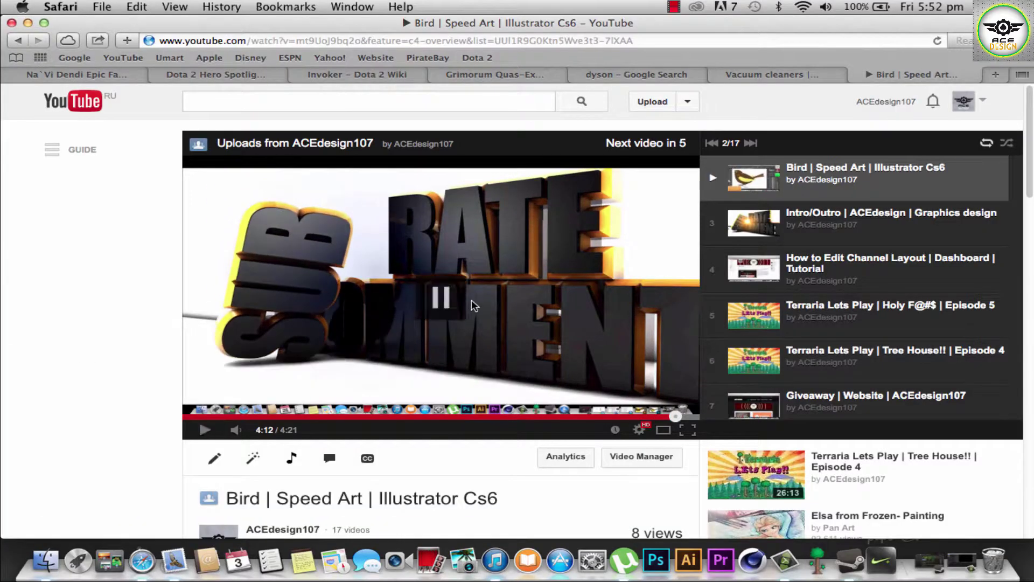
left_click(28, 24)
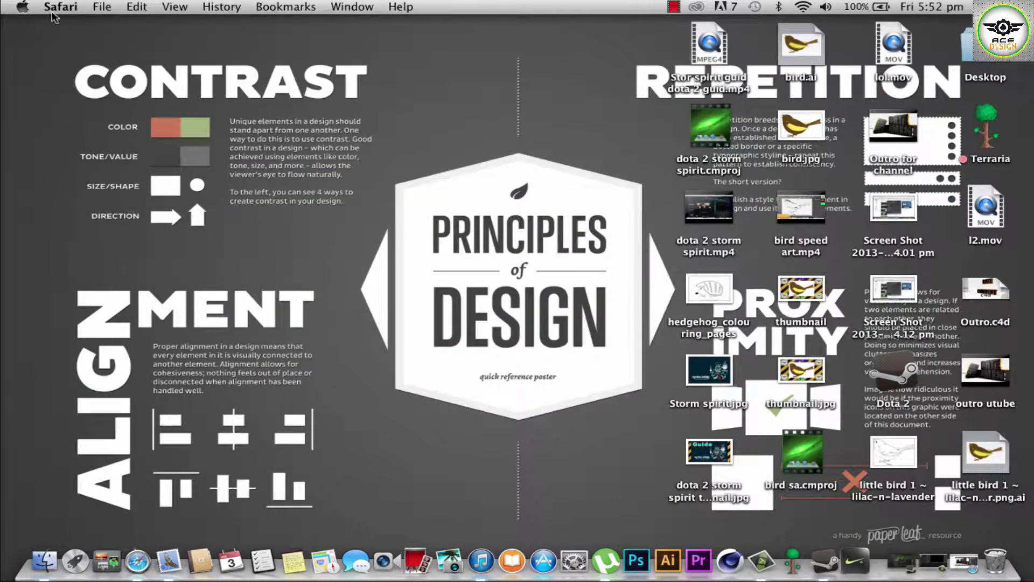
left_click(700, 302)
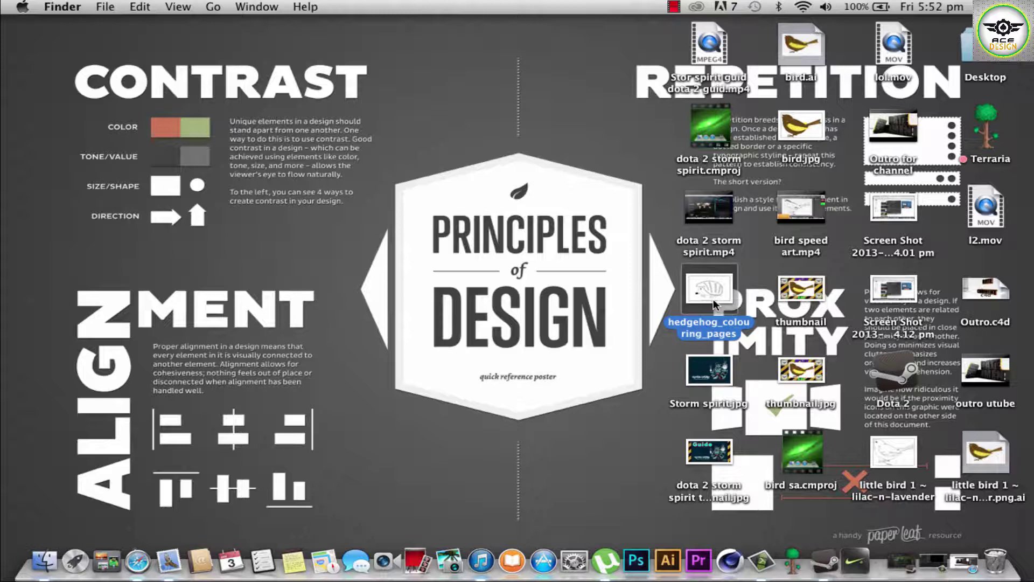
double_click(713, 299)
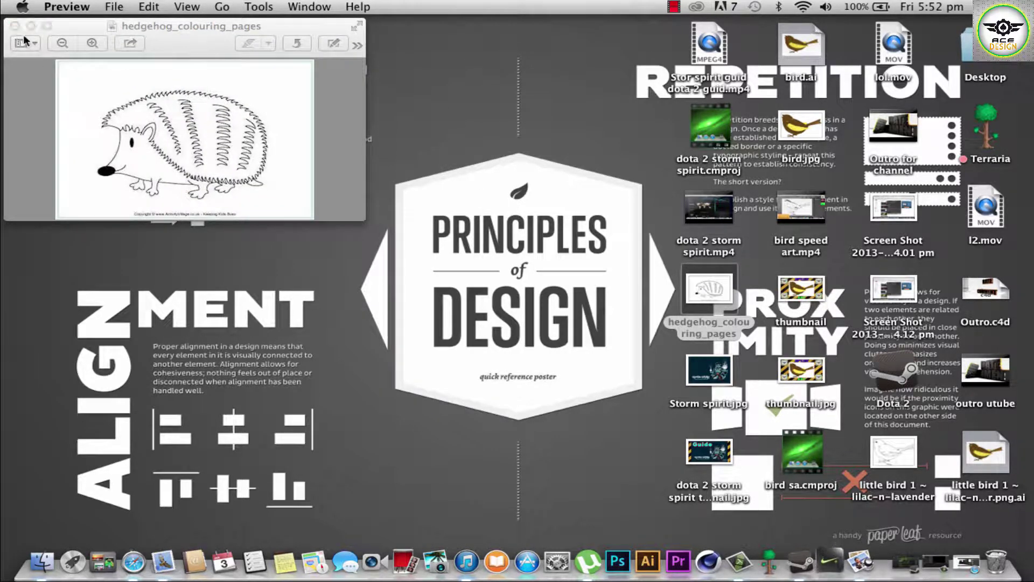
right_click(831, 561)
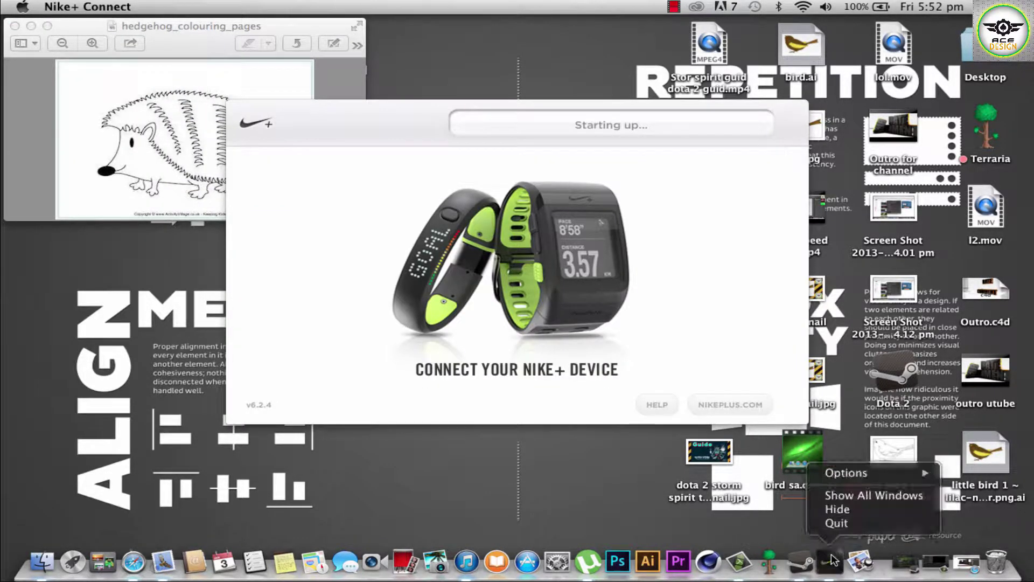
left_click(837, 522)
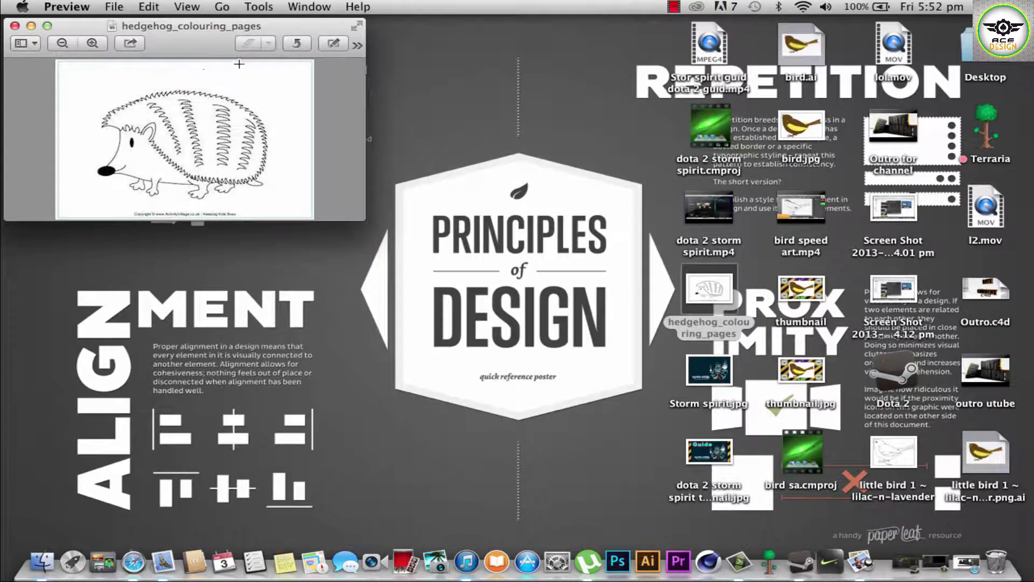
left_click(357, 28)
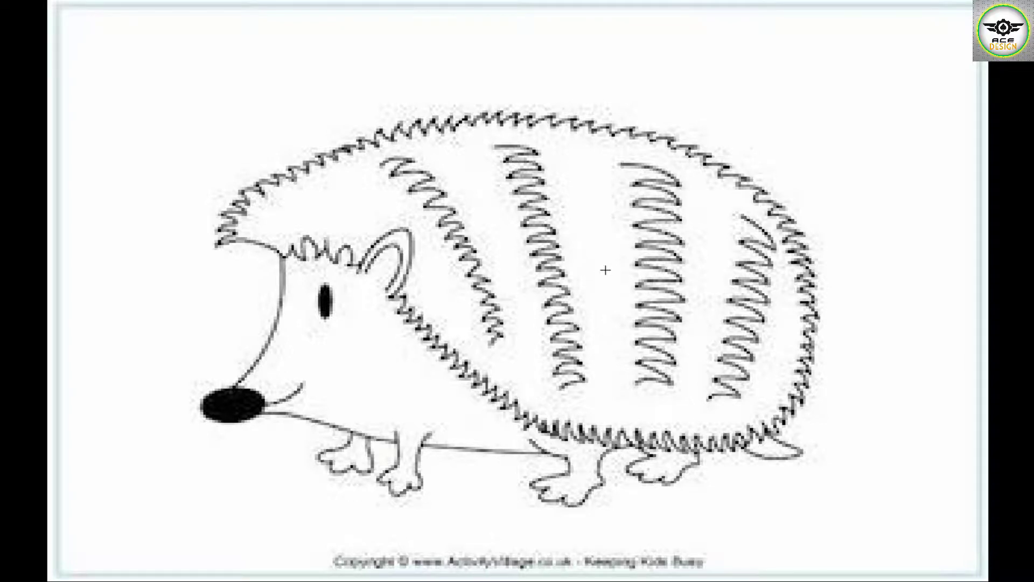
key("Escape")
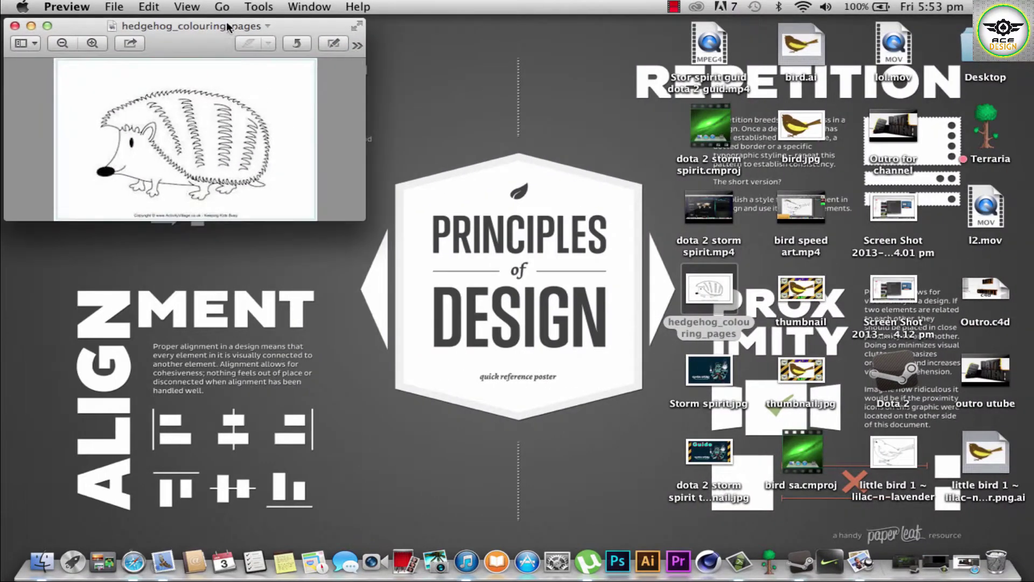
left_click(14, 25)
double_click(709, 296)
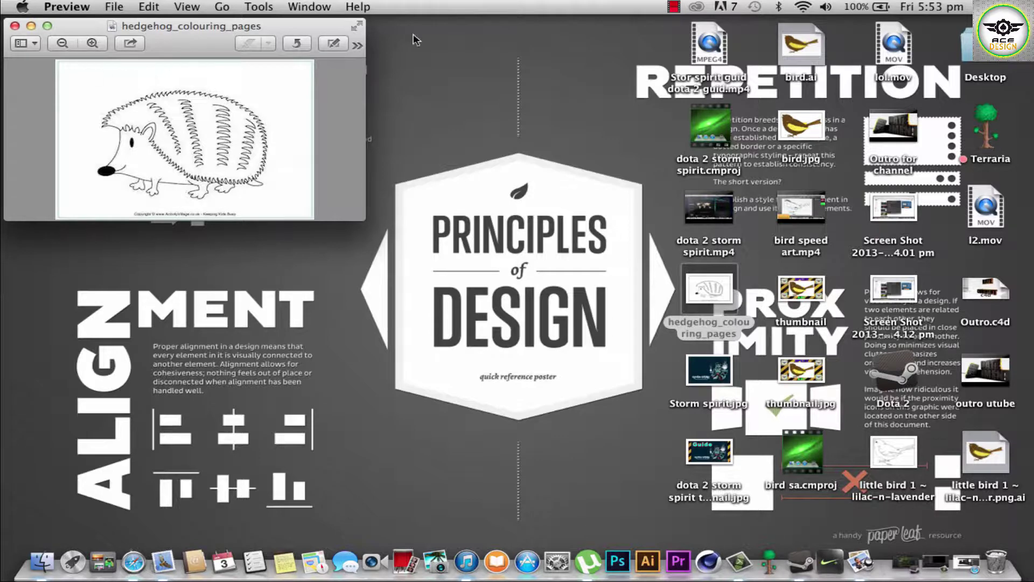
left_click(357, 27)
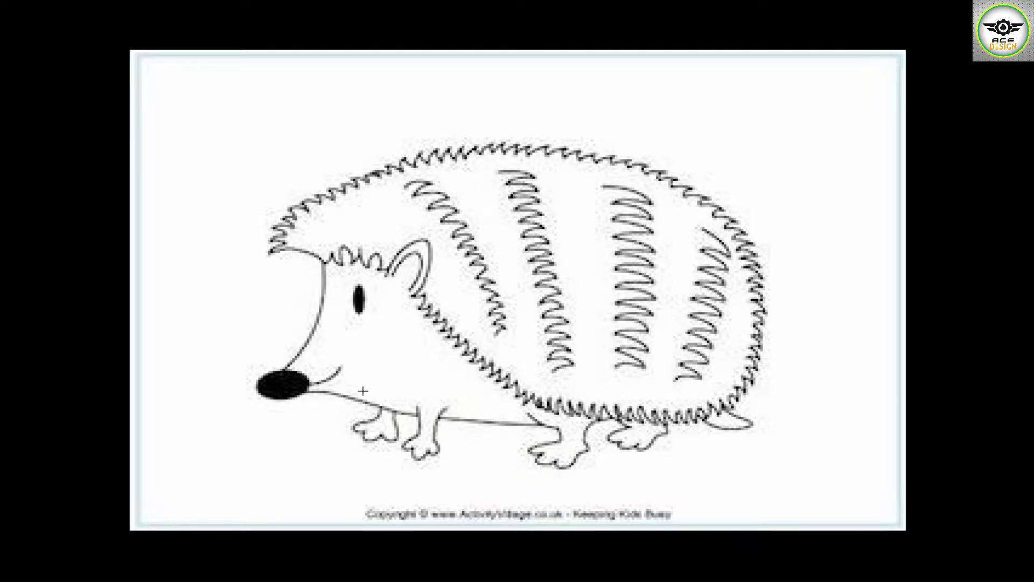
key("Escape")
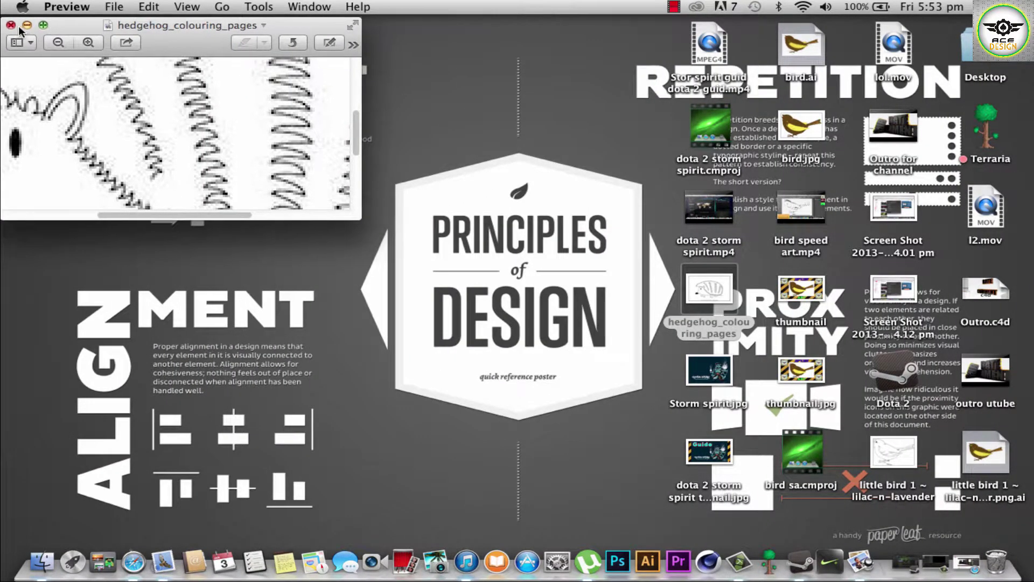
left_click(10, 25)
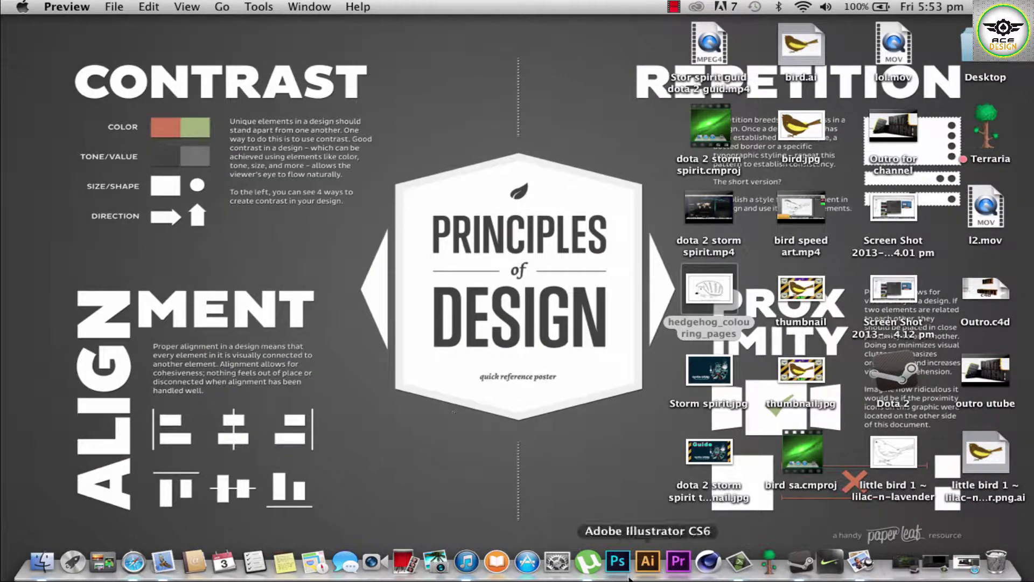
Step: Launch Illustrator CS6, float the Tools panel and turn on the Application Frame
left_click(649, 560)
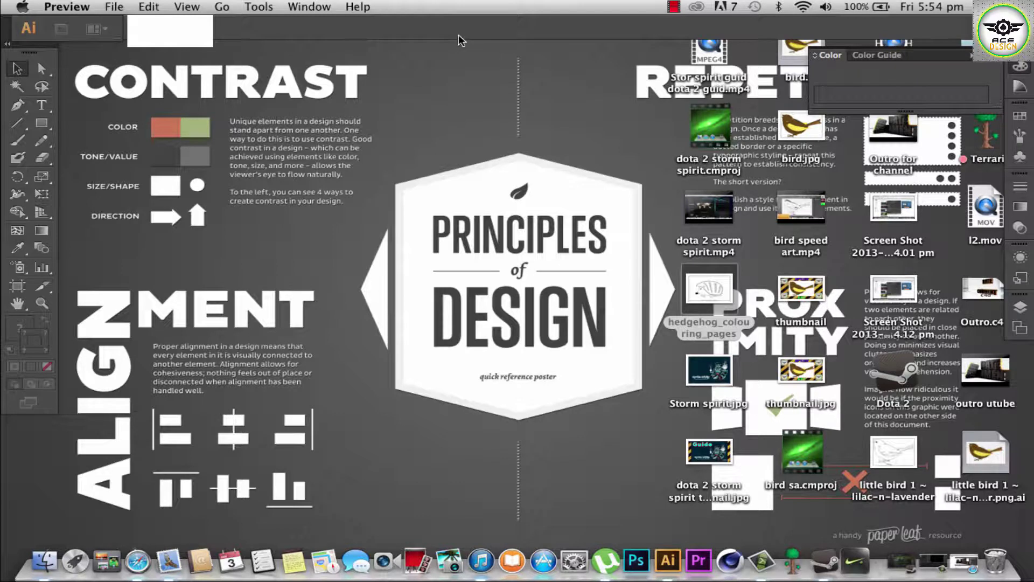
left_click(420, 359)
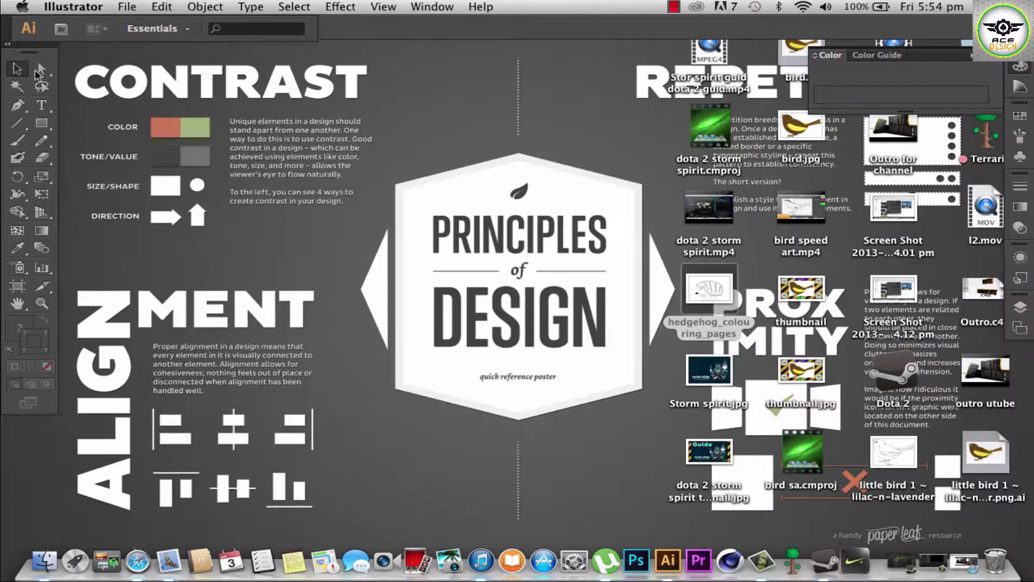
left_click_drag(29, 49, 33, 45)
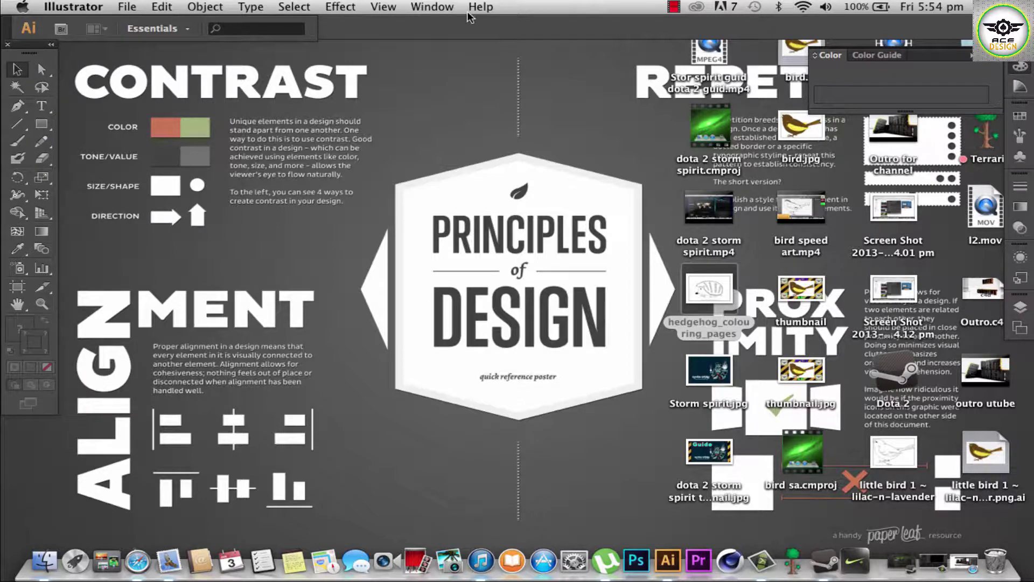
left_click(443, 7)
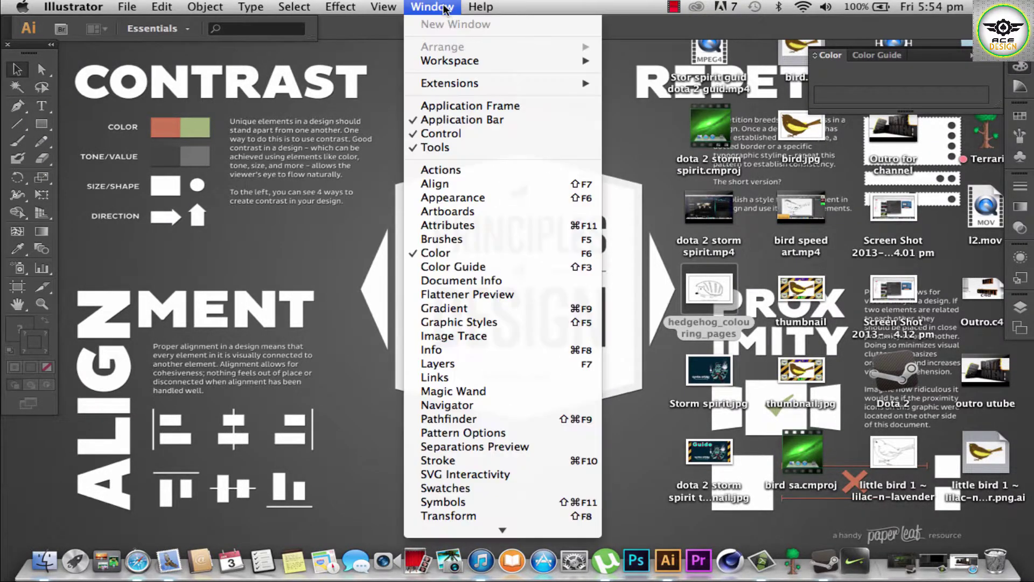
left_click(454, 106)
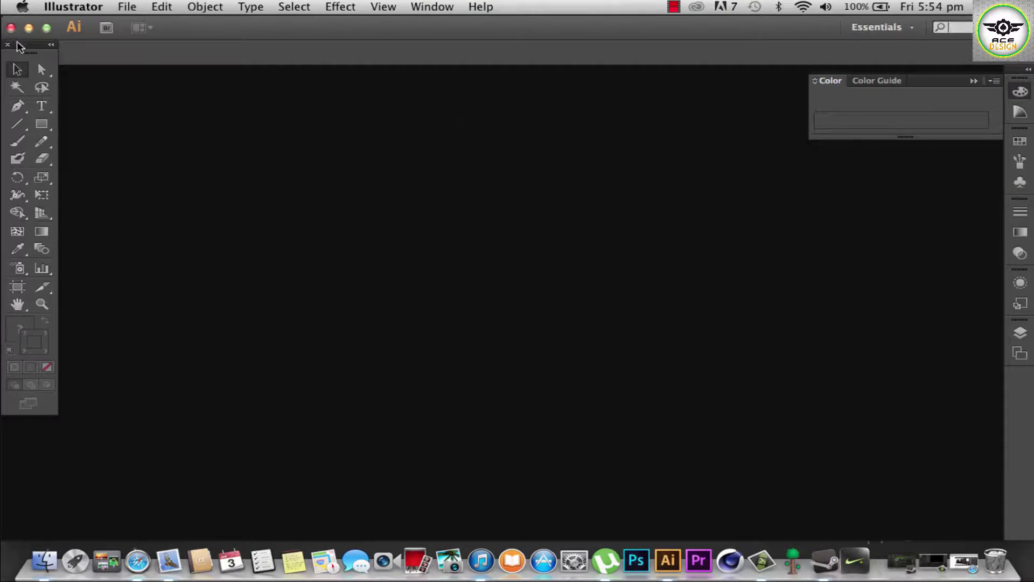
Step: Dock the Tools panel left, float the Color panel, and cancel a new document
left_click_drag(13, 54, 12, 83)
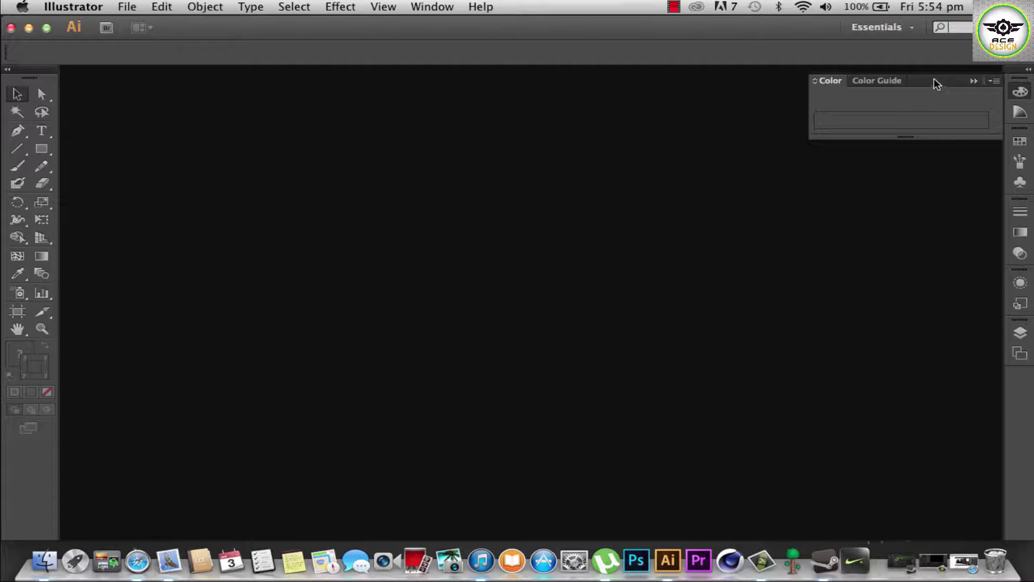
left_click_drag(934, 80, 1013, 103)
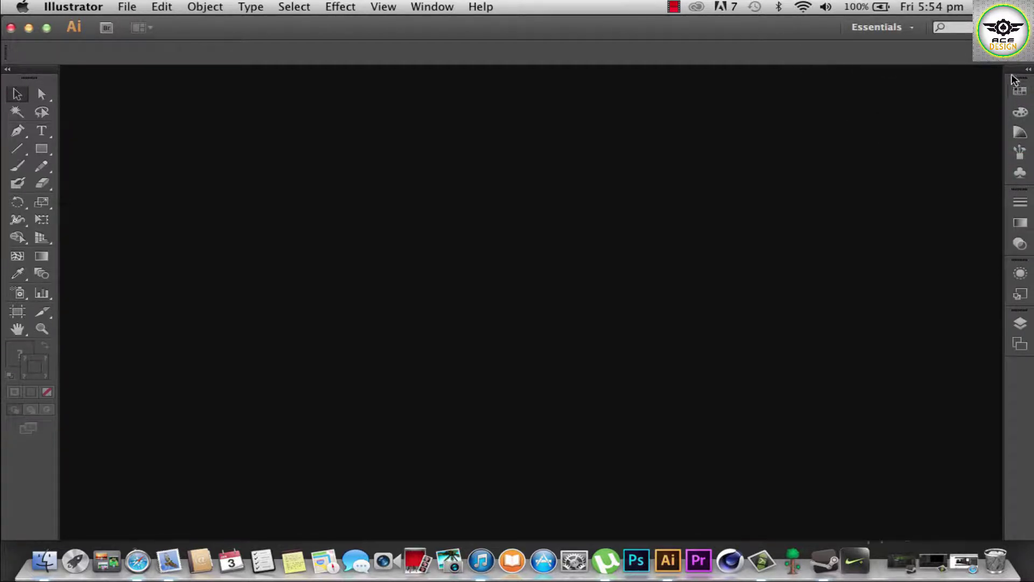
left_click(1021, 323)
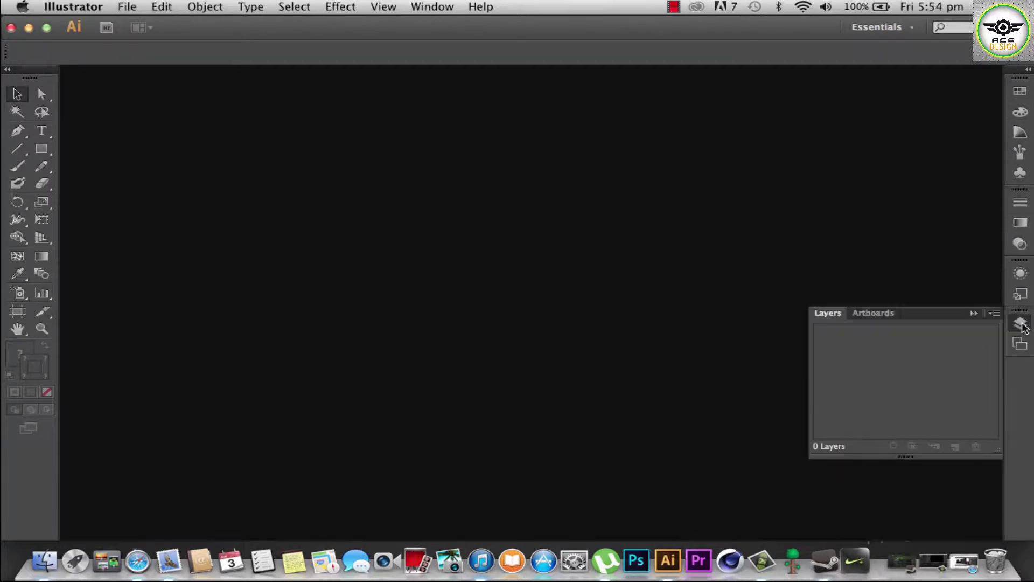
left_click(1021, 323)
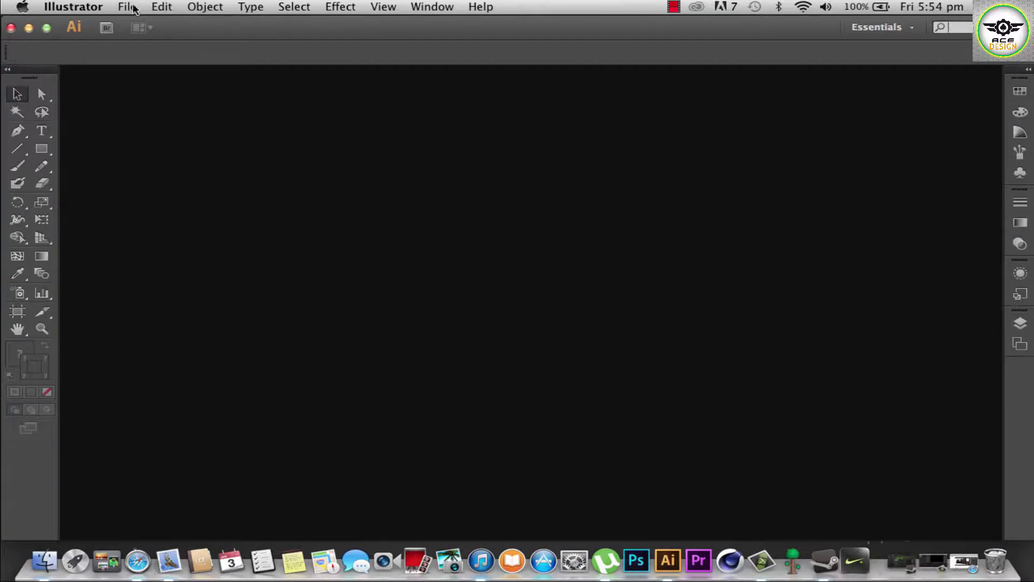
left_click(135, 8)
left_click(181, 24)
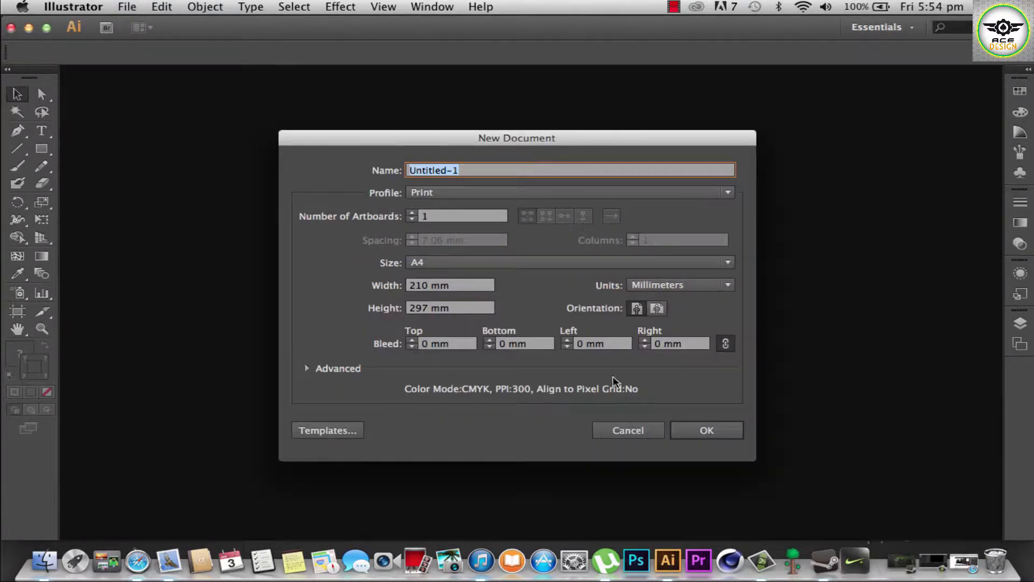
left_click(628, 429)
Step: Show and hide the Appearance panel, then switch to the Painting workspace
left_click(419, 6)
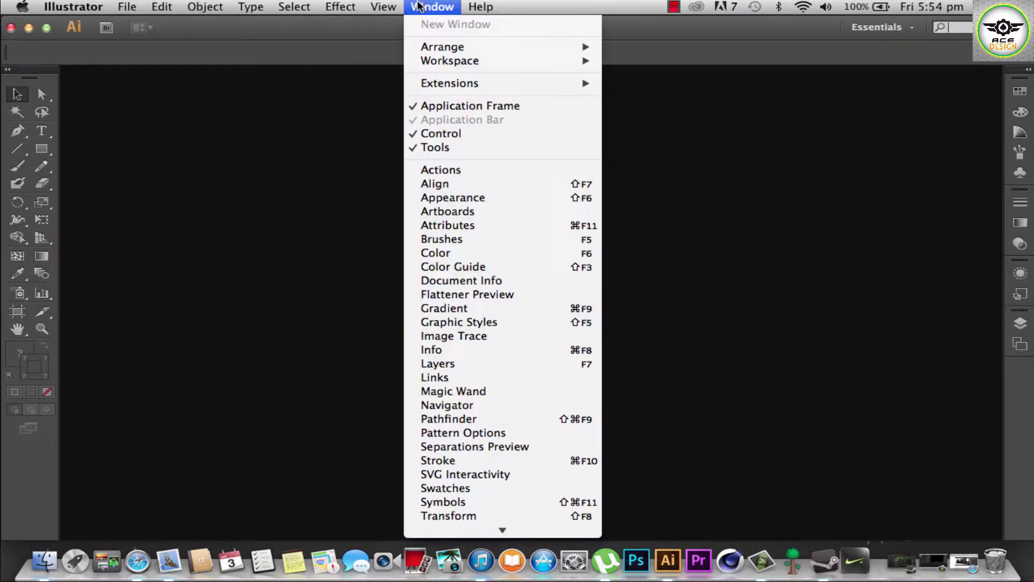
left_click(527, 197)
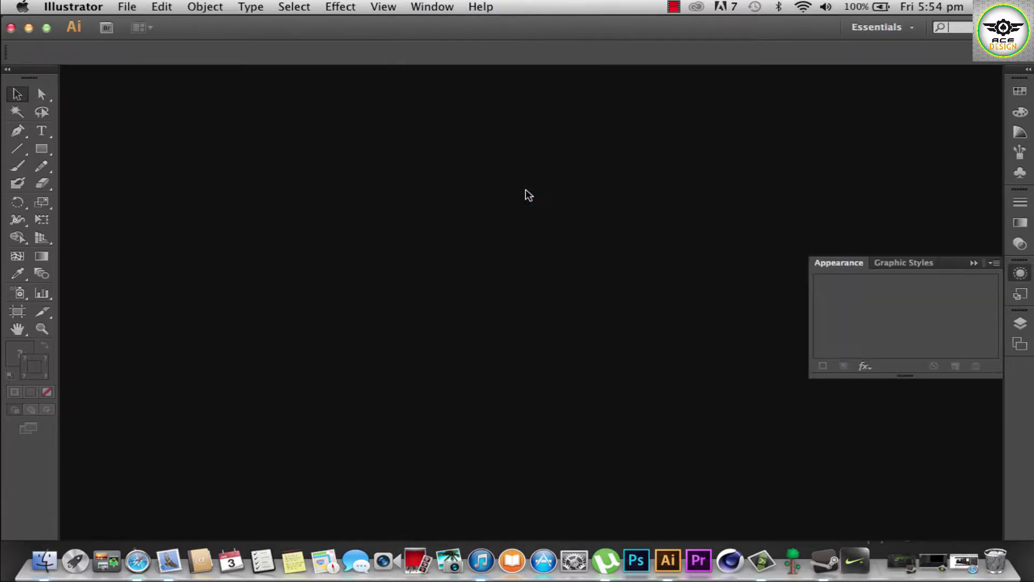
left_click(973, 265)
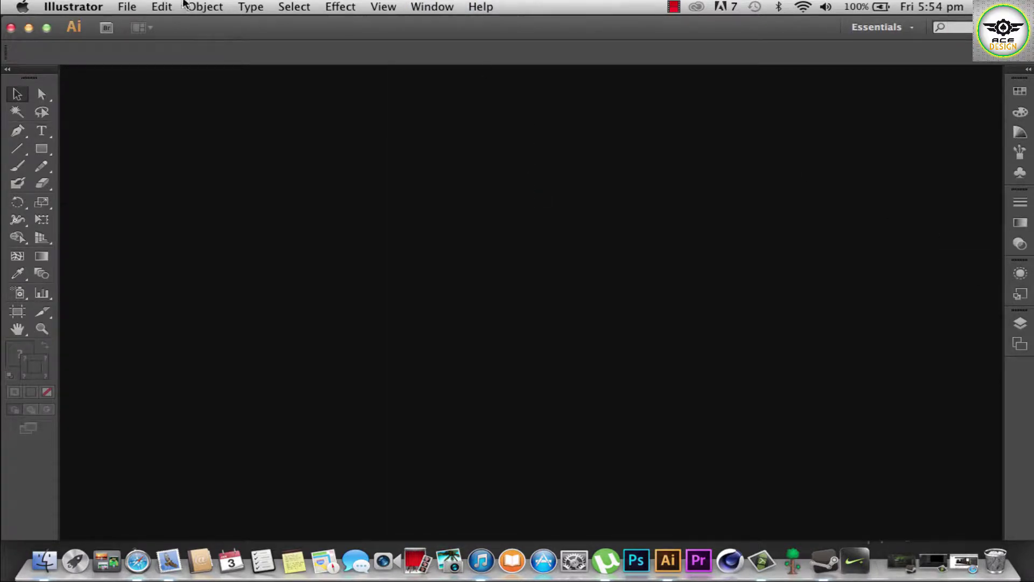
left_click(439, 6)
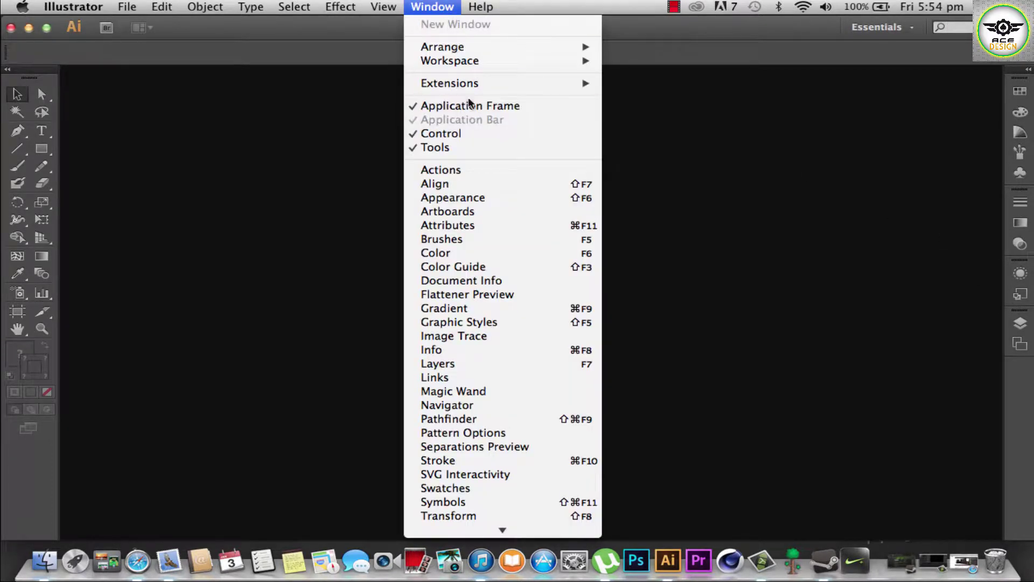
mouse_move(450, 60)
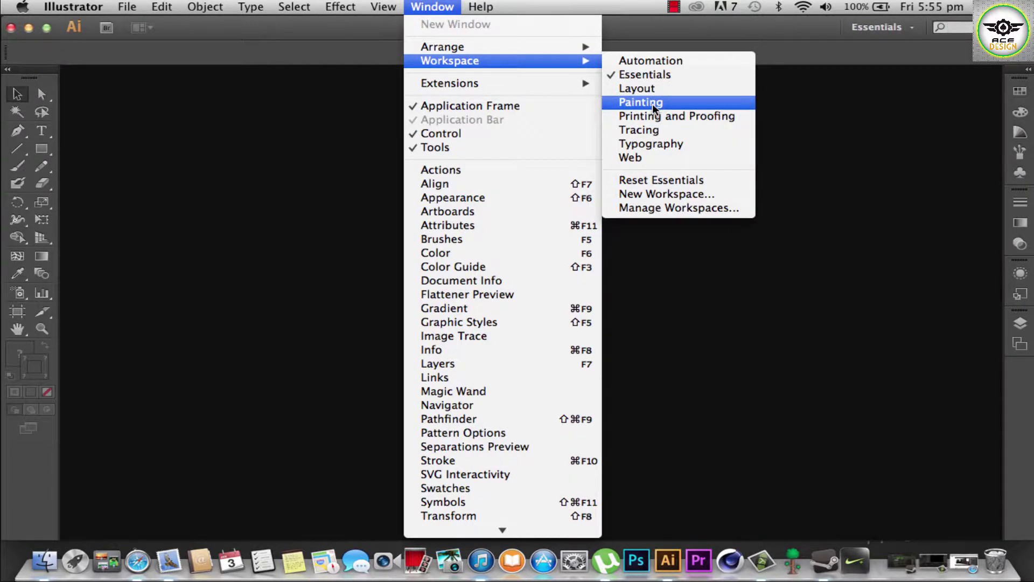
left_click(652, 104)
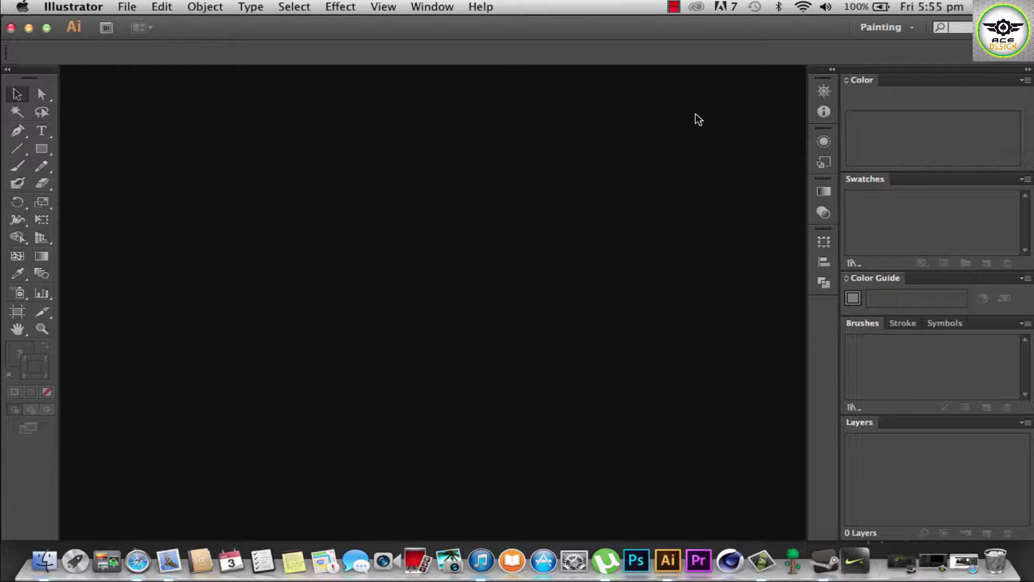
Step: Switch from the Essentials workspace to the Tracing workspace
left_click(897, 28)
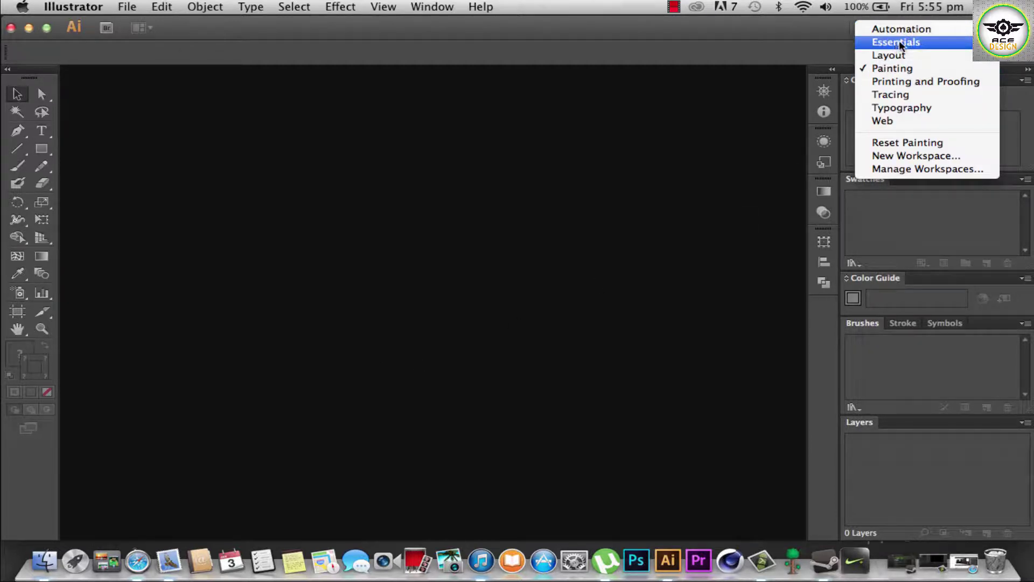
left_click(895, 42)
left_click(890, 28)
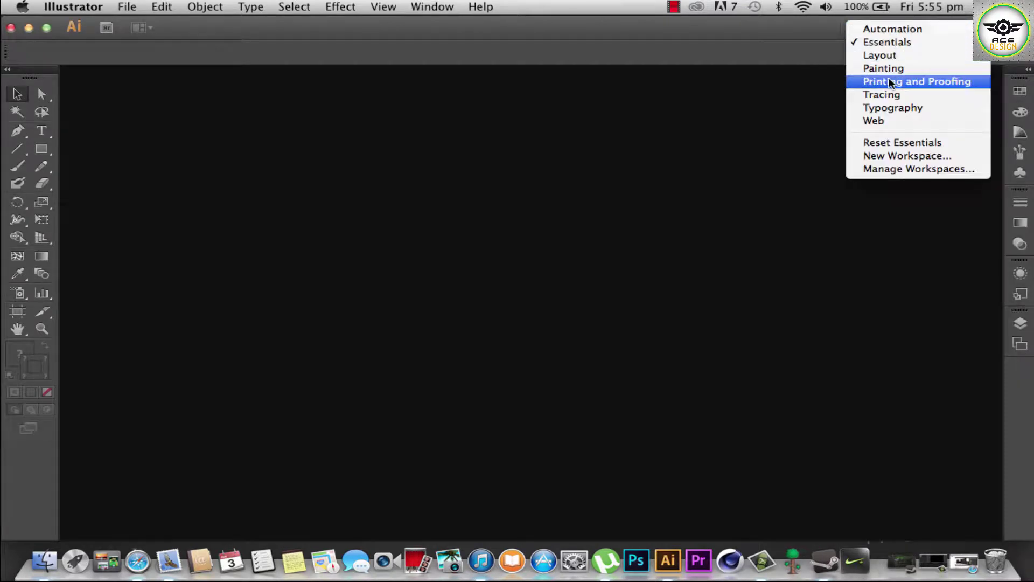
left_click(909, 21)
left_click(889, 81)
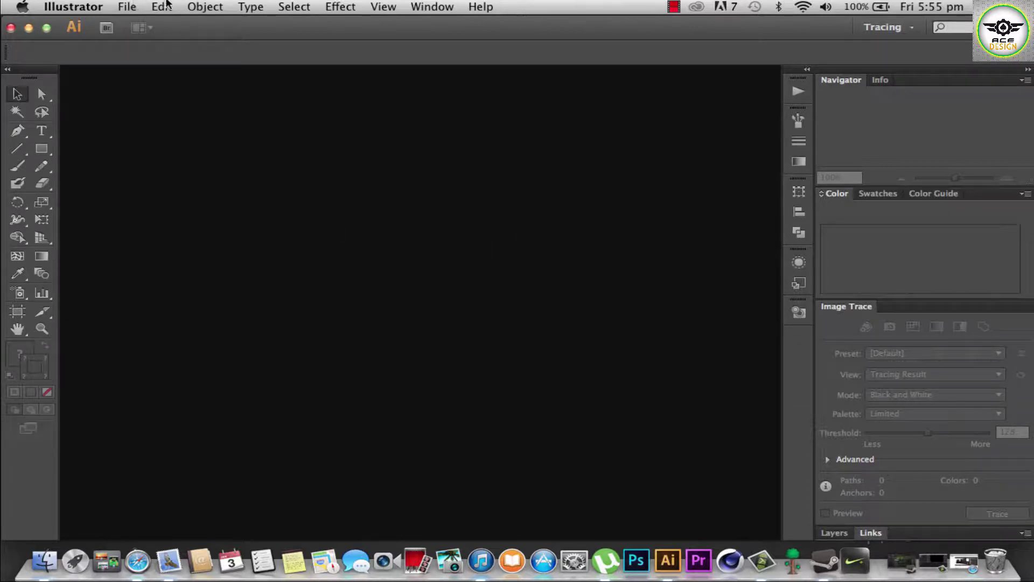
left_click(129, 7)
Step: Create a blank A4 print document named 'hedgehog trace'
left_click(129, 24)
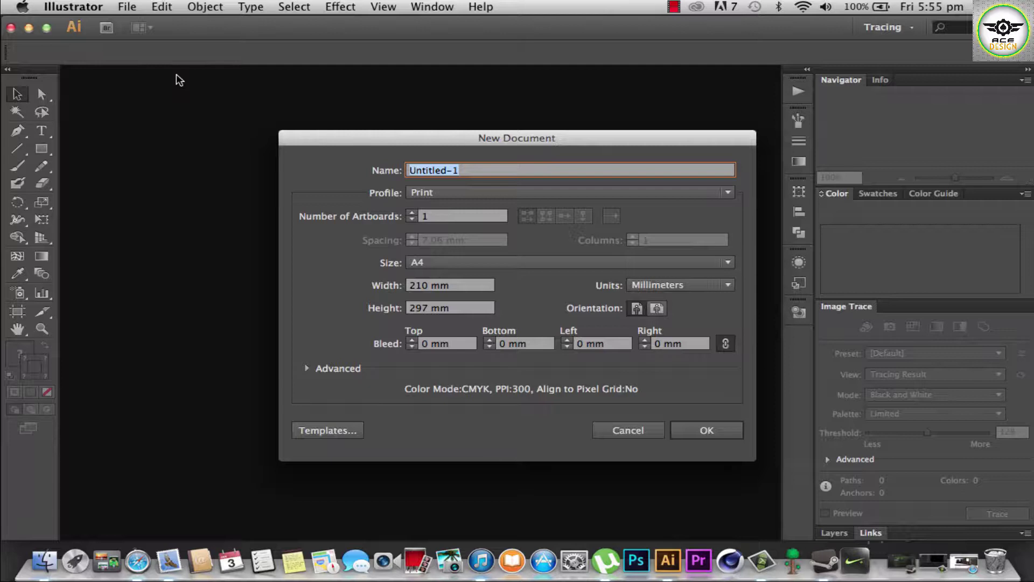
type("he")
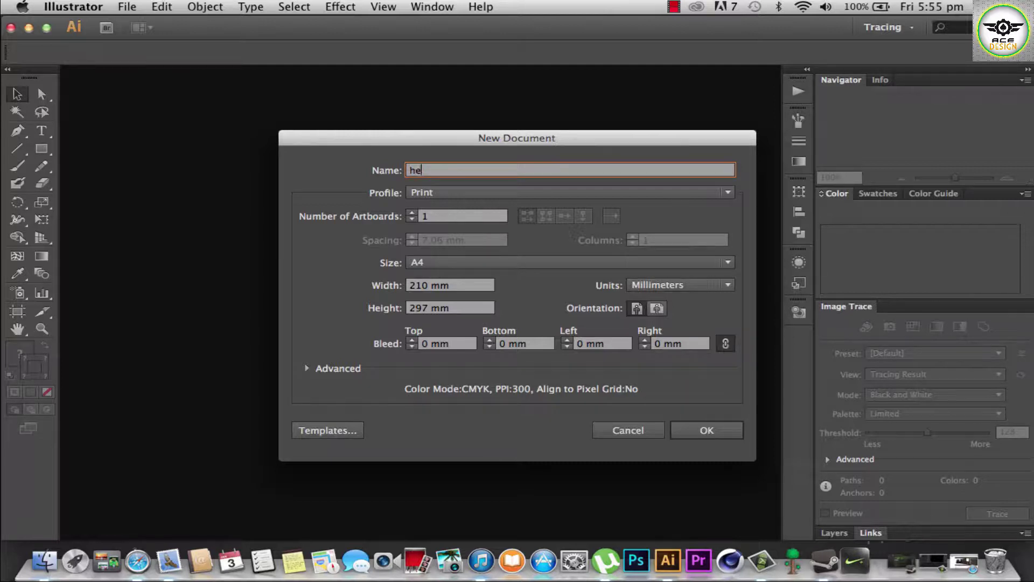
type("dgehog trace")
left_click(706, 430)
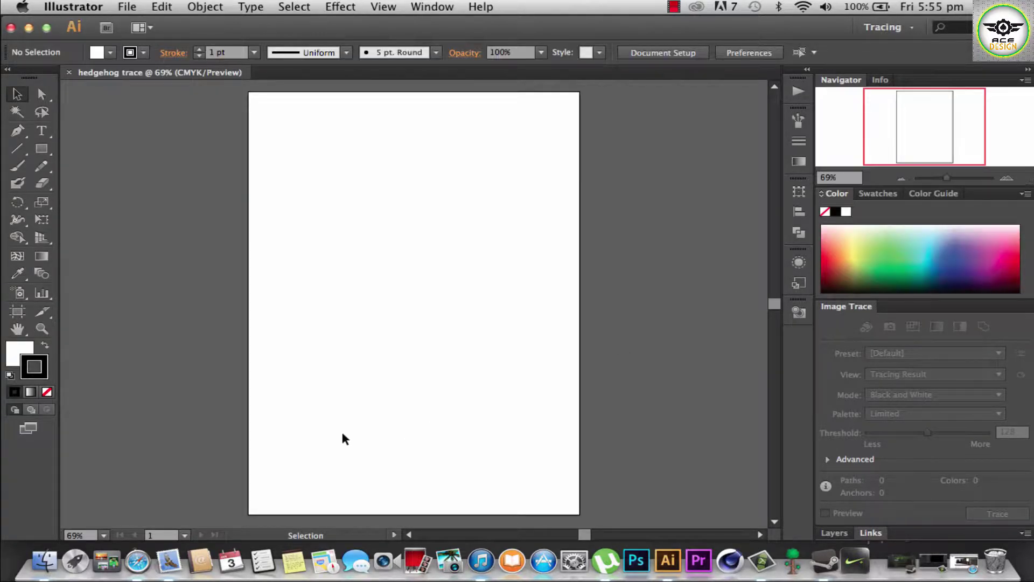
Step: Open hedgehog_colouring_pages.jpg from the Desktop
left_click(127, 6)
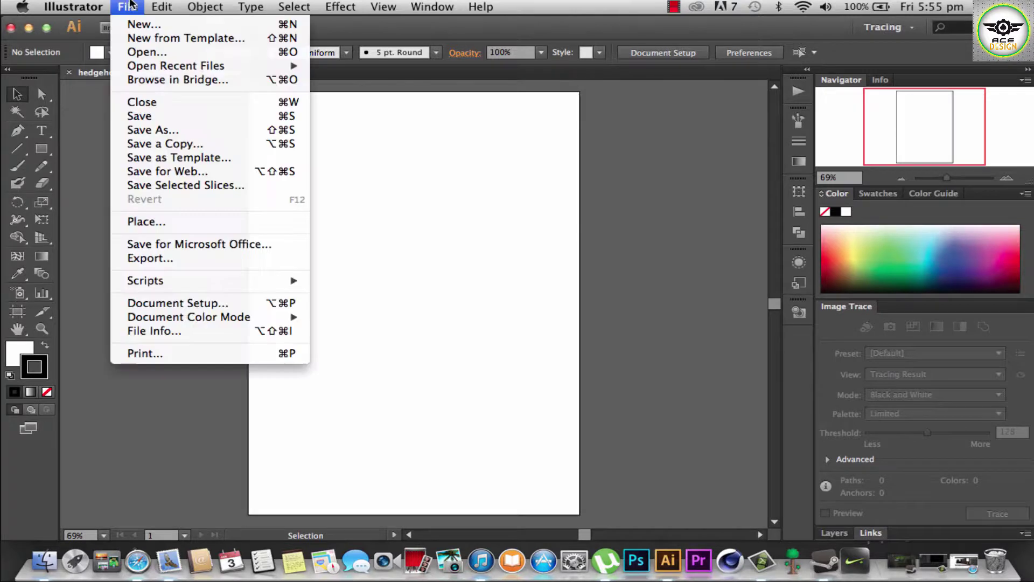
left_click(129, 52)
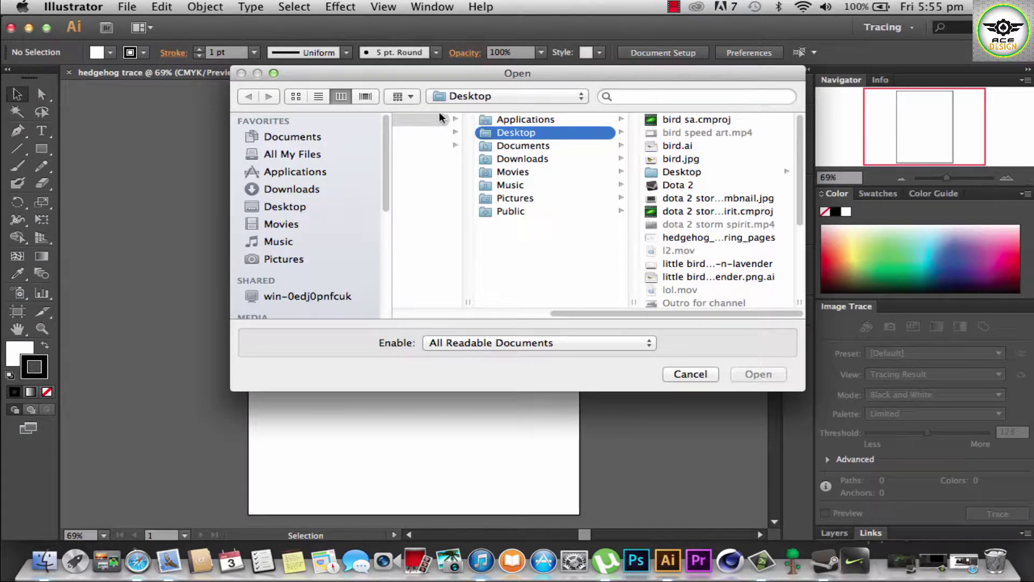
left_click(426, 120)
left_click_drag(576, 313, 488, 313)
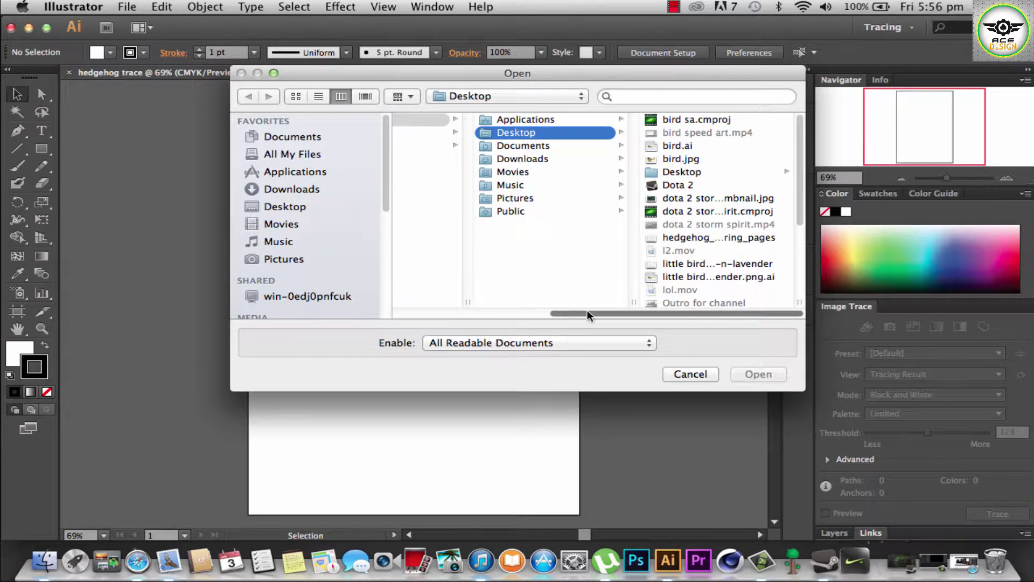
left_click_drag(801, 211, 793, 302)
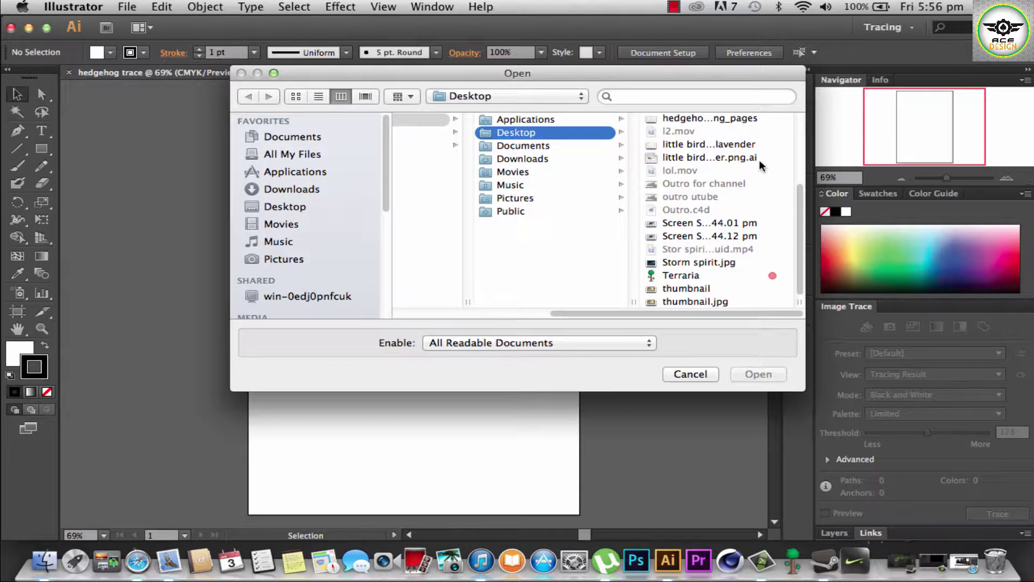
left_click(738, 118)
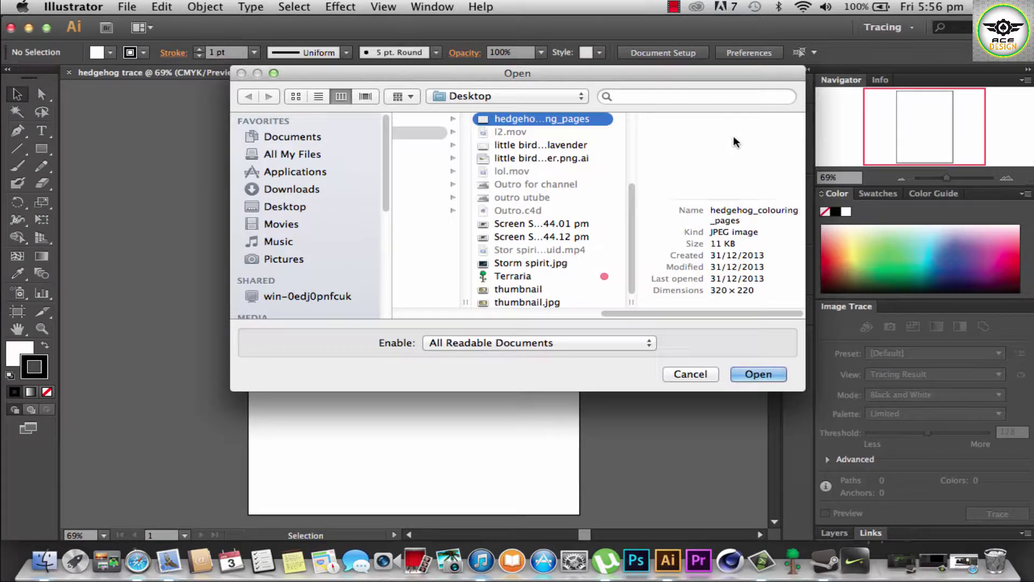
left_click(733, 373)
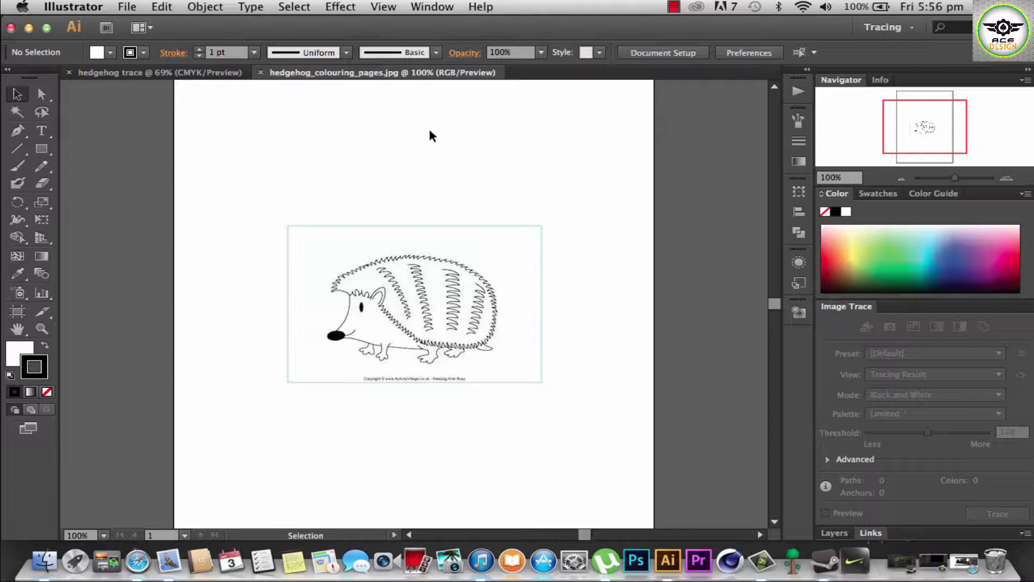
key("super+minus")
key("super+minus")
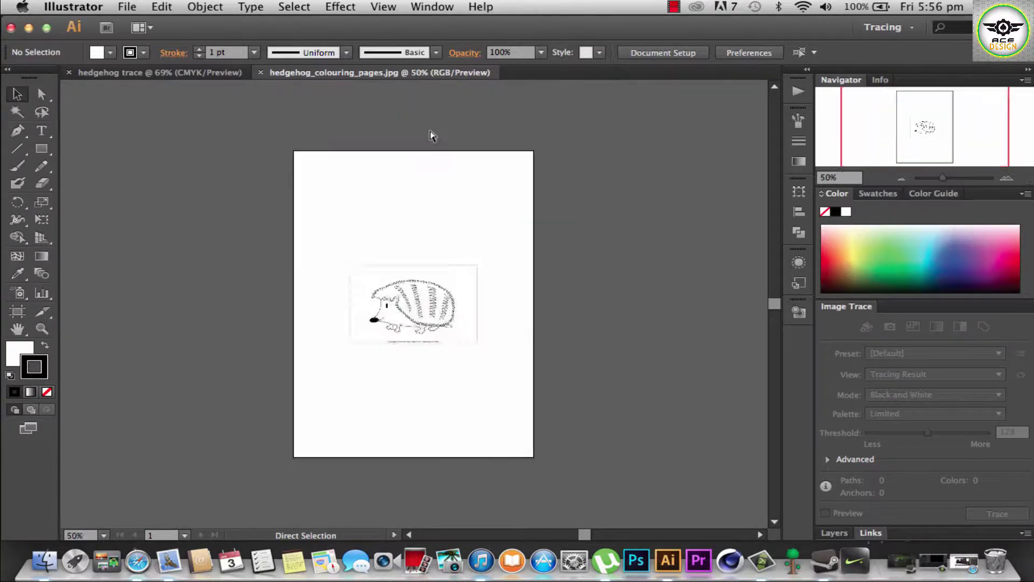
key("super+minus")
key("super+equal")
key("super+equal")
key("super+equal")
key("super+minus")
key("super+minus")
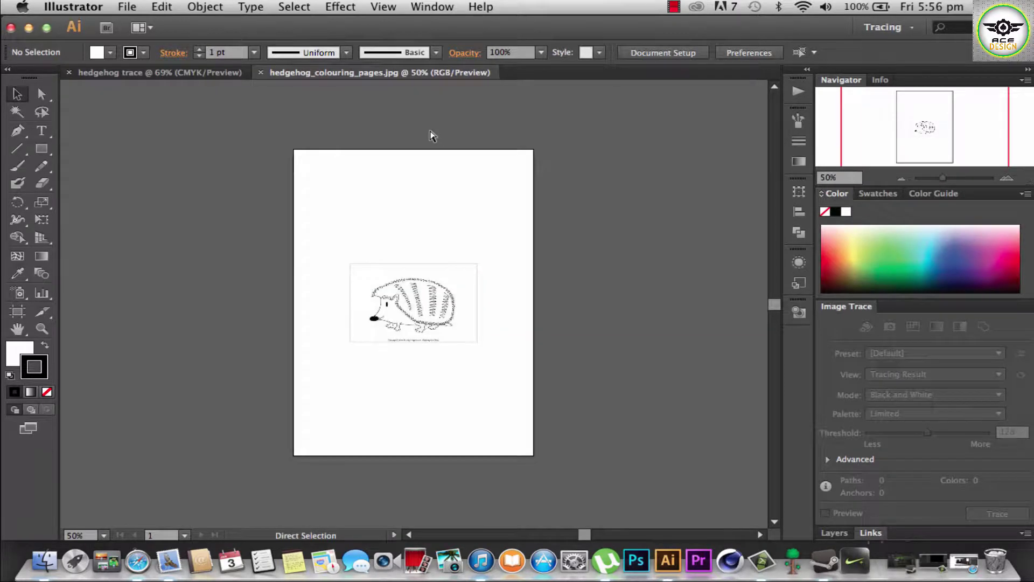
key("super+equal")
key("super+equal")
key("super+minus")
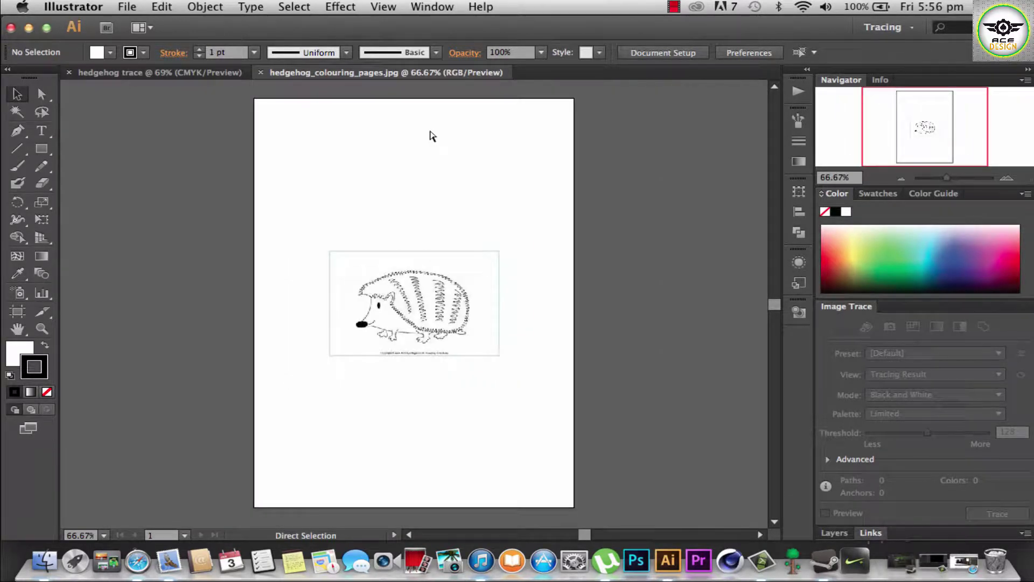
key("super+equal")
key("p")
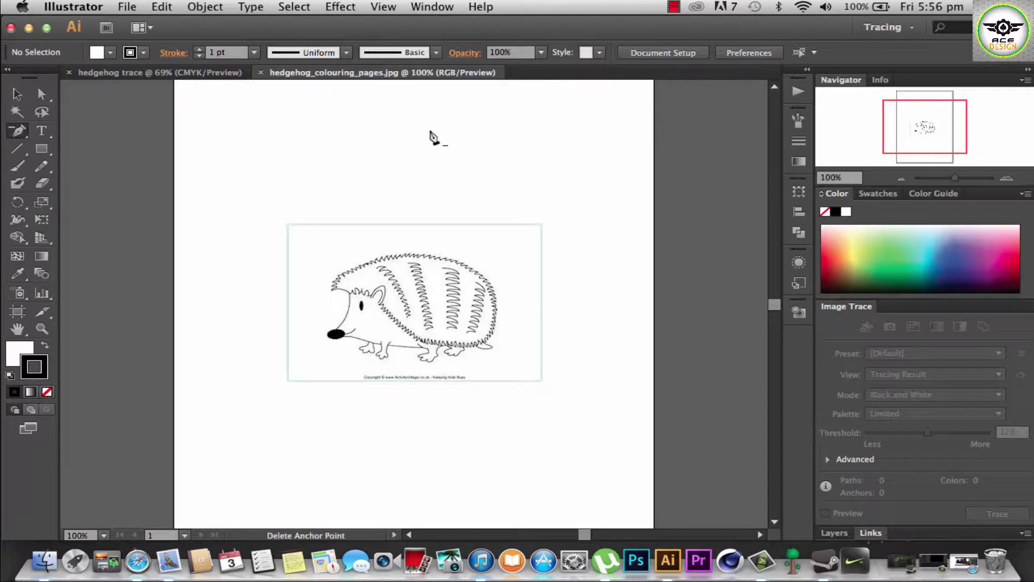
key("super+minus")
key("super+equal")
key("super+equal")
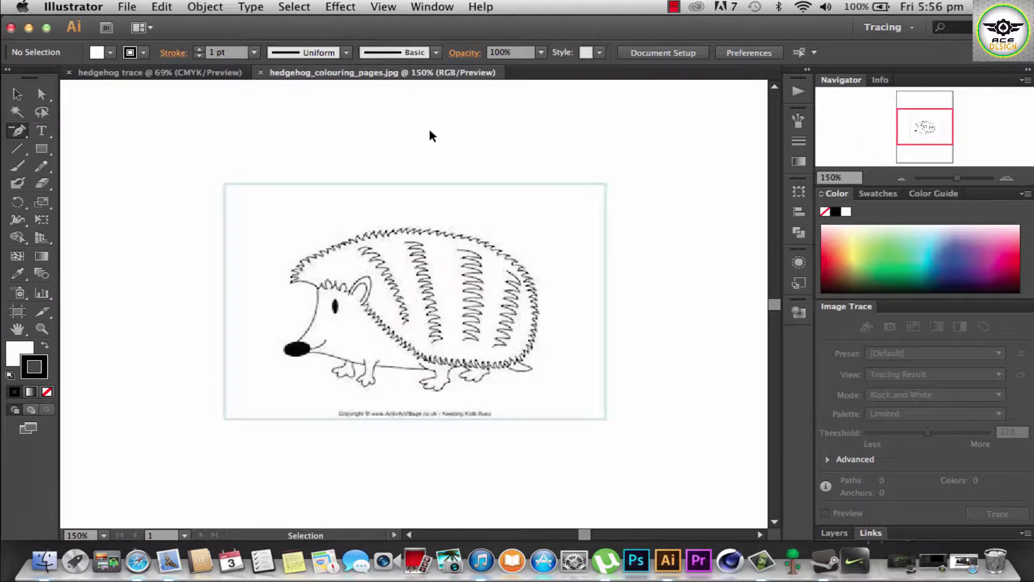
key("super+minus")
key("super+minus")
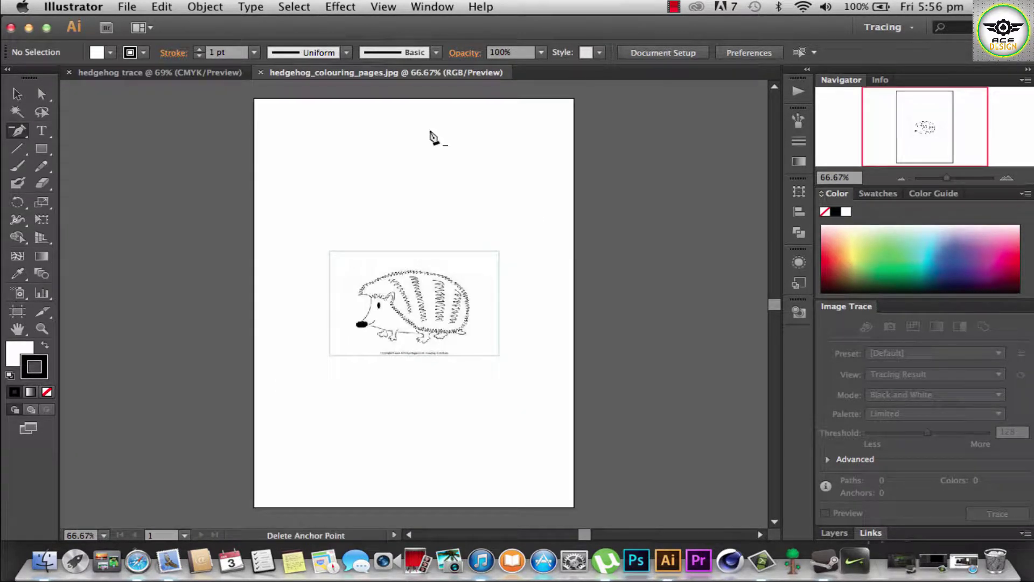
left_click(18, 94)
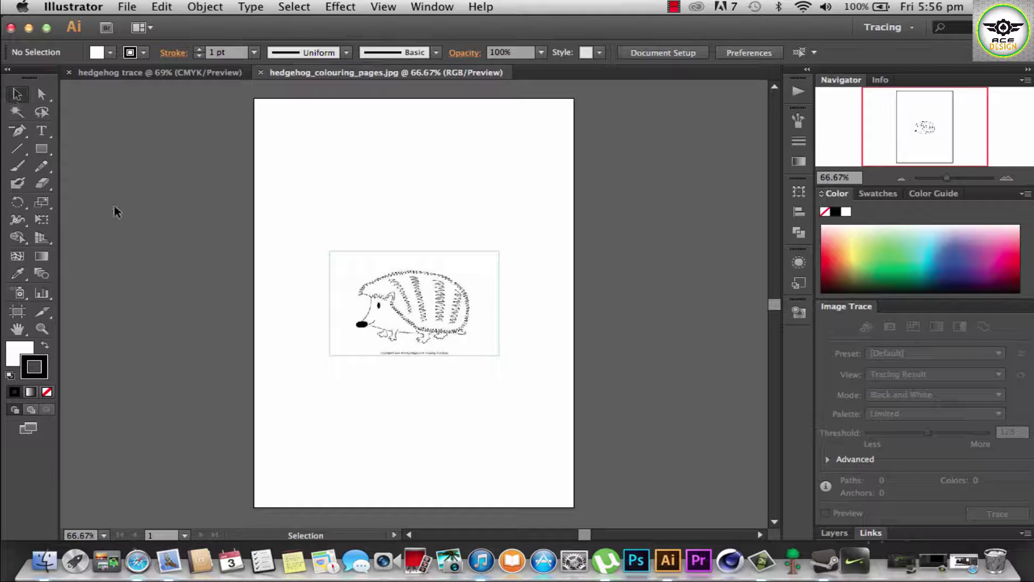
Step: Create a new landscape document and drag the hedgehog image into it
left_click(133, 7)
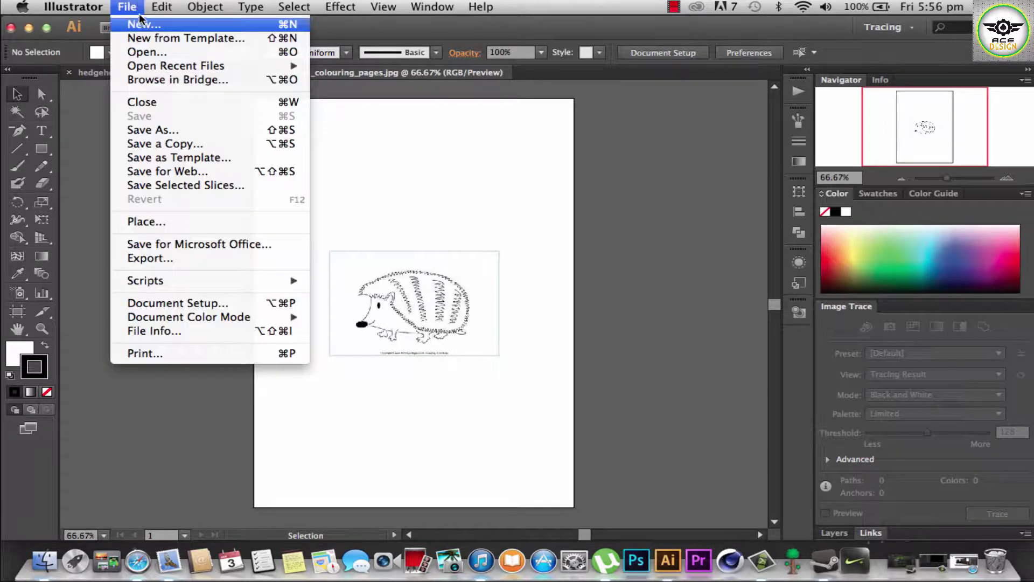
left_click(140, 23)
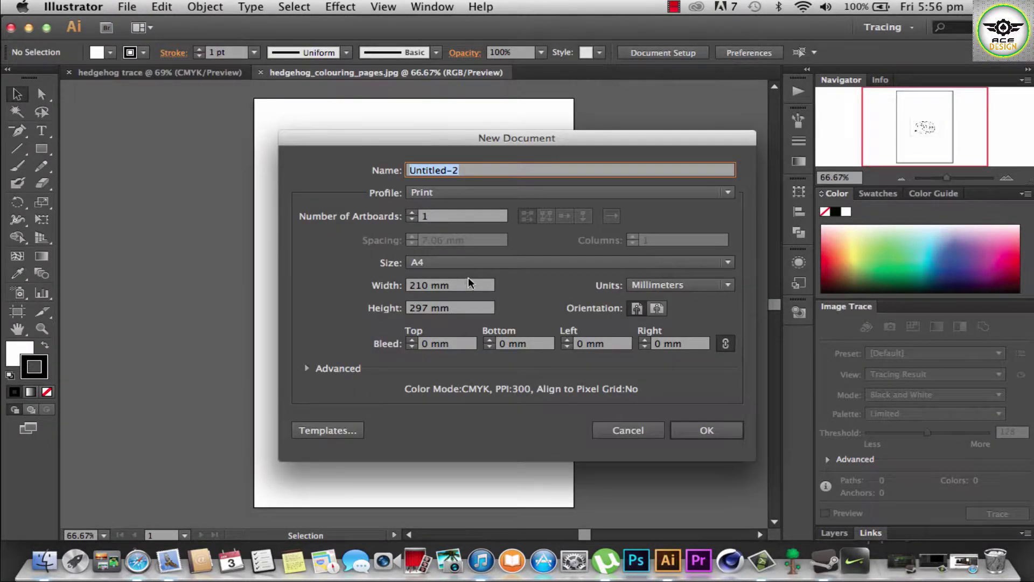
left_click(657, 309)
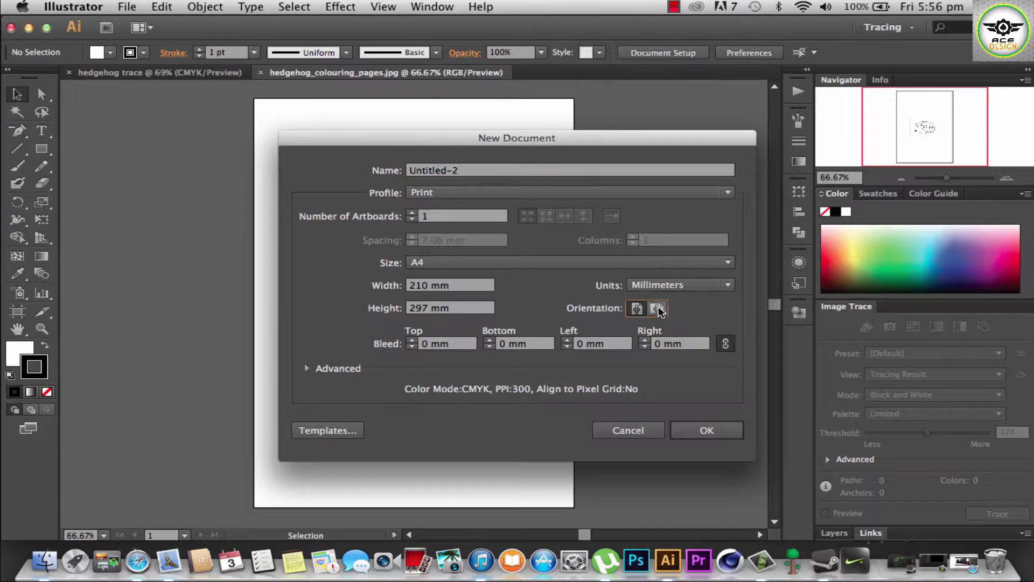
left_click(690, 430)
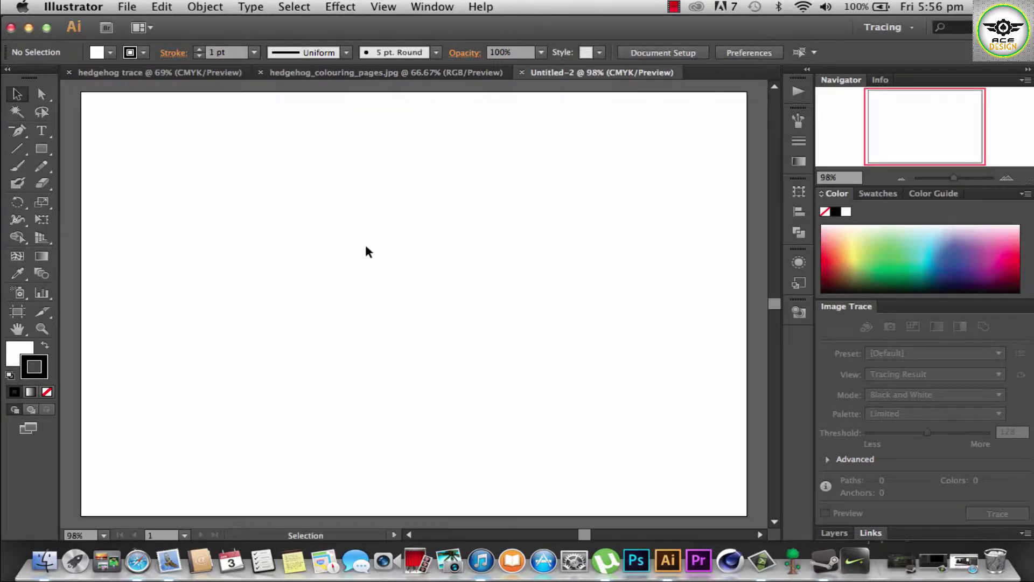
left_click(375, 72)
left_click(380, 297)
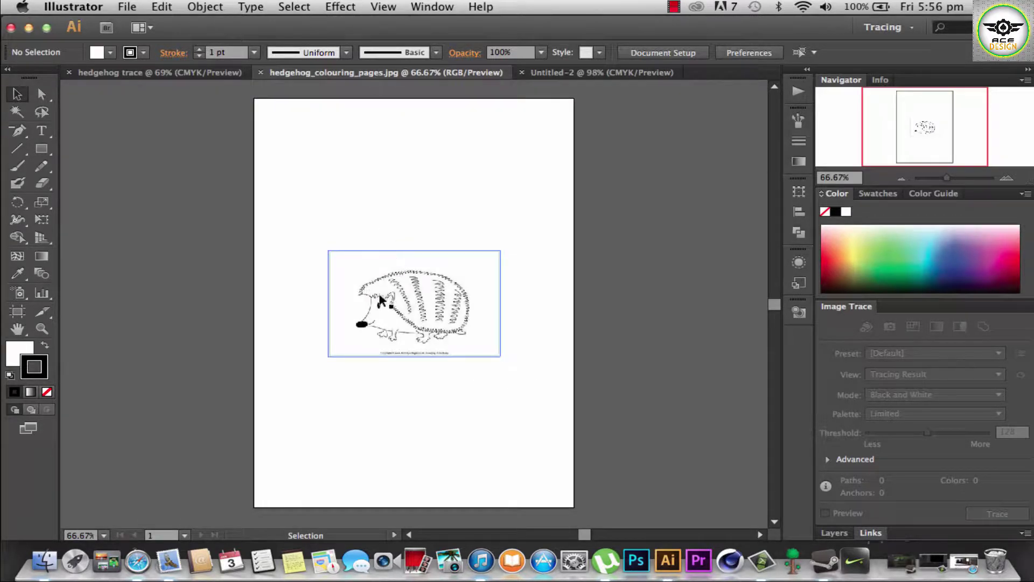
mouse_move(380, 298)
left_mouse_down()
mouse_move(425, 297)
mouse_move(353, 310)
left_mouse_up()
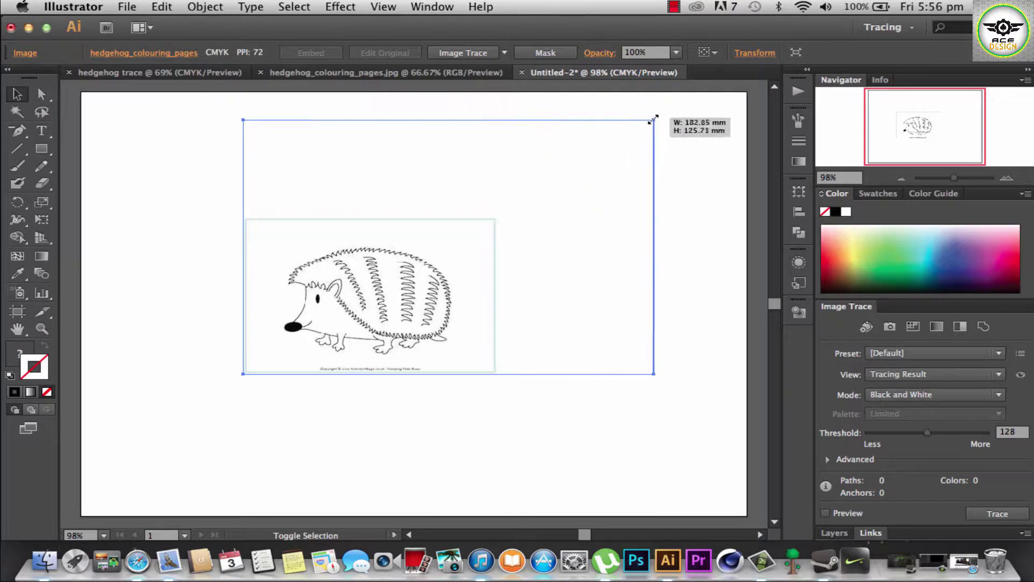
Step: Scale the hedgehog image up from its corners and centre it on the artboard
left_click_drag(496, 217, 656, 118)
left_click_drag(242, 372, 91, 468)
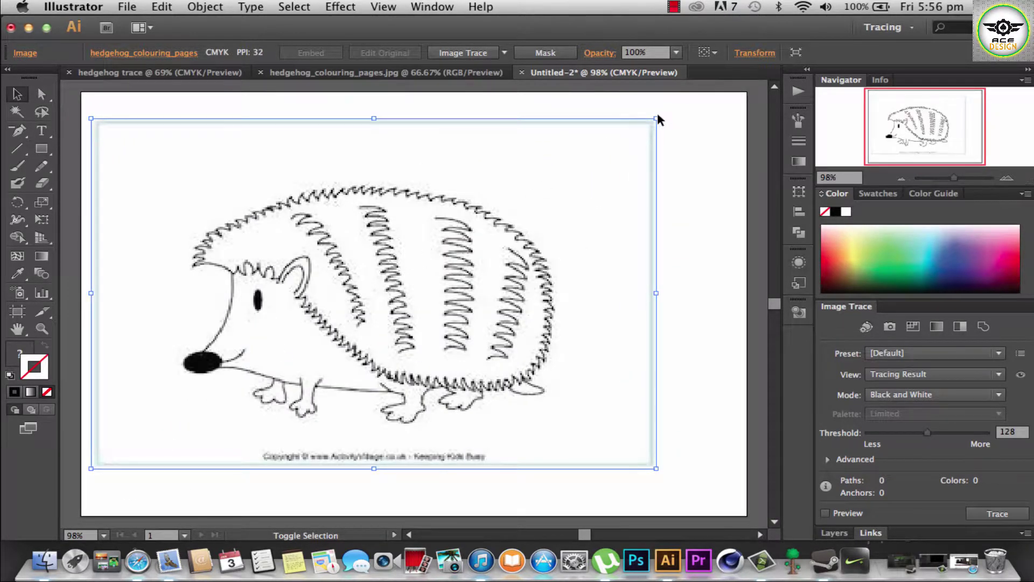
left_click_drag(656, 118, 693, 96)
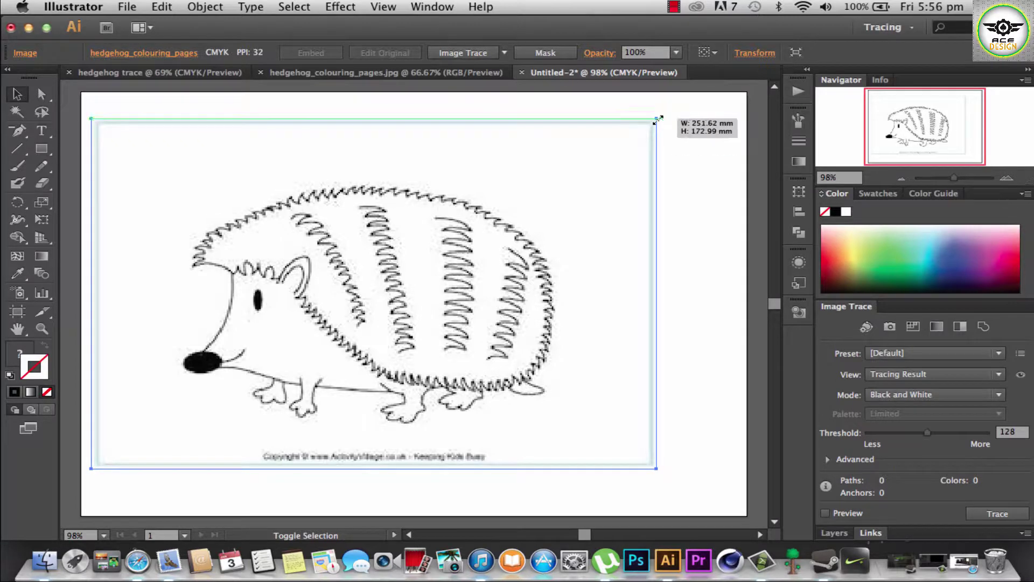
mouse_move(423, 205)
left_mouse_down()
mouse_move(479, 228)
mouse_move(433, 226)
left_mouse_up()
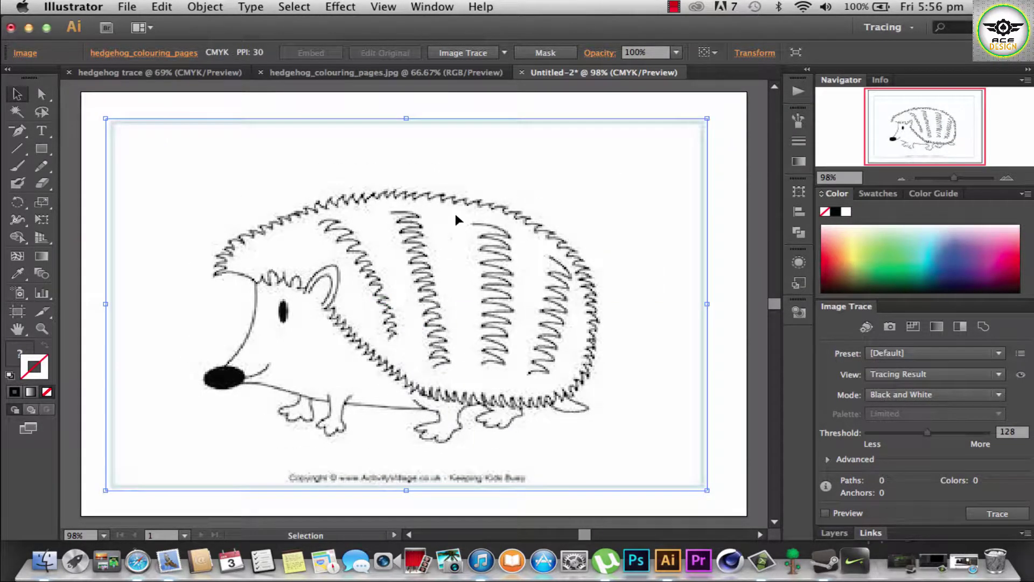
key("backslash")
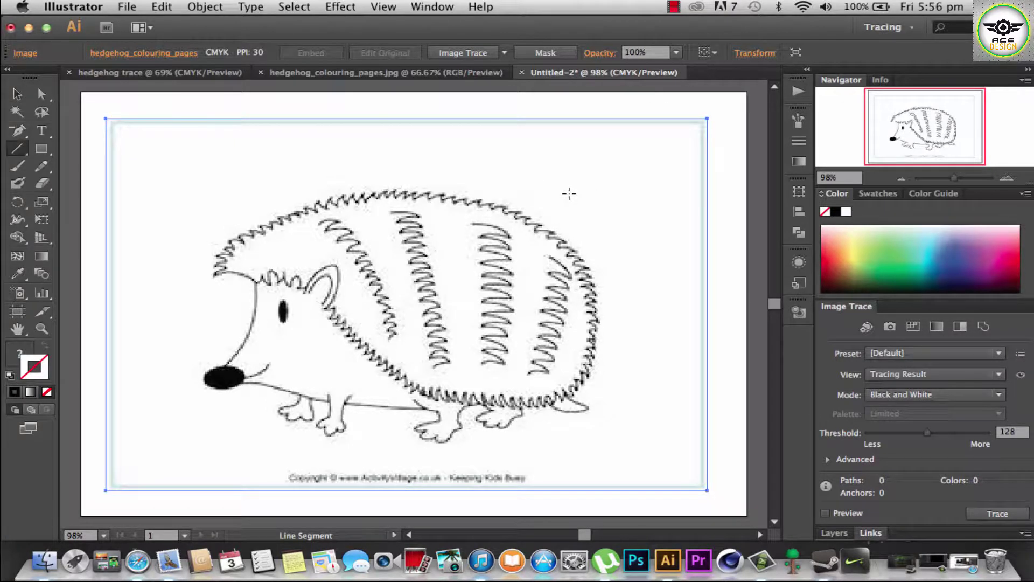
left_click(19, 96)
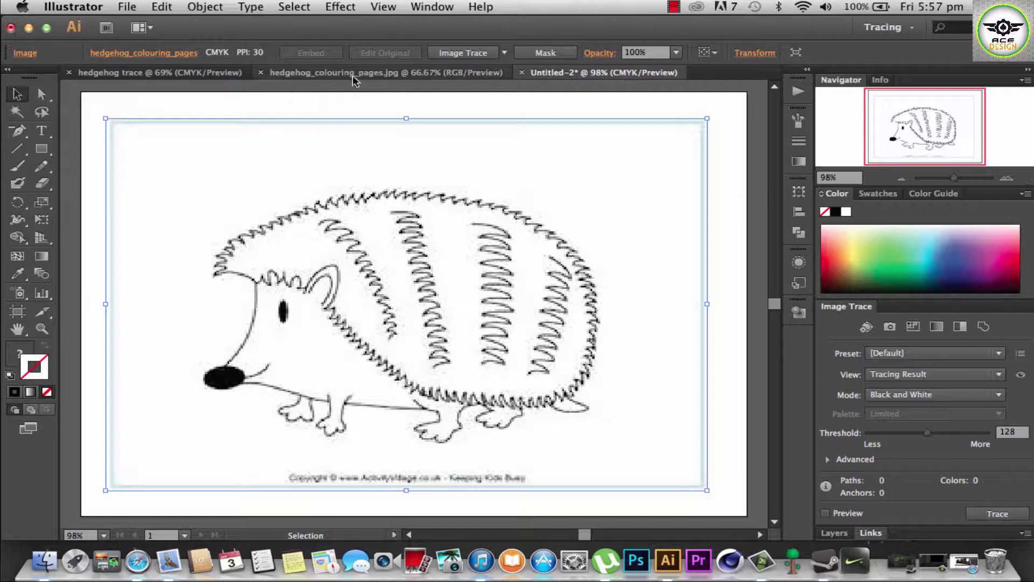
Step: Close the hedgehog trace and hedgehog_colouring_pages.jpg documents and show the Layers panel
left_click(310, 74)
left_click(132, 74)
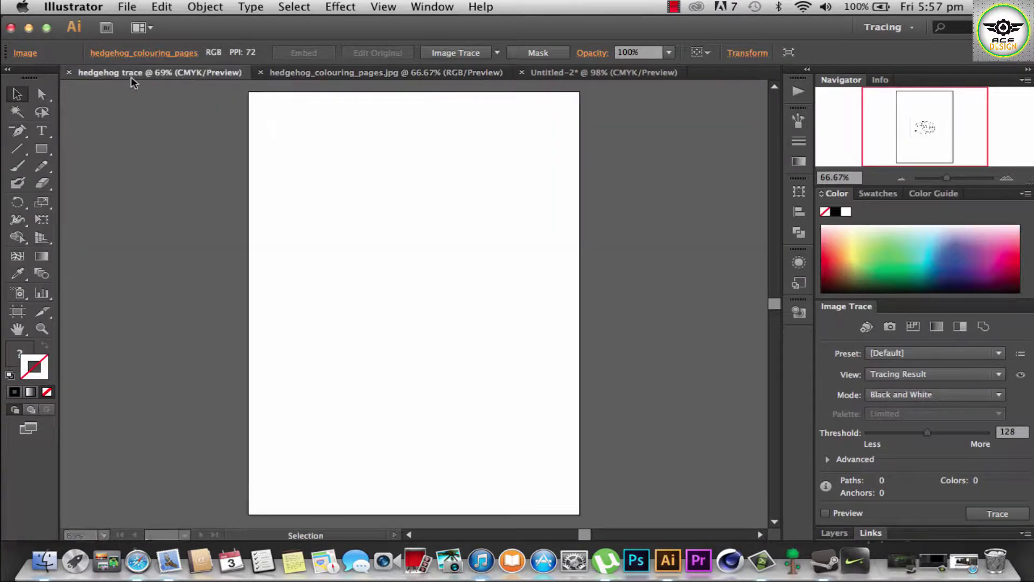
left_click(69, 73)
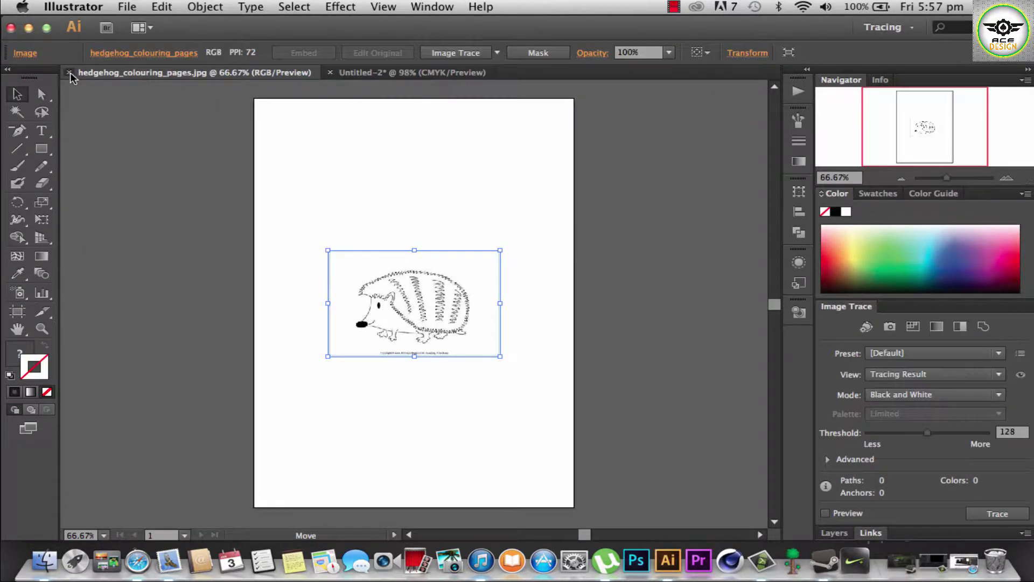
left_click(69, 72)
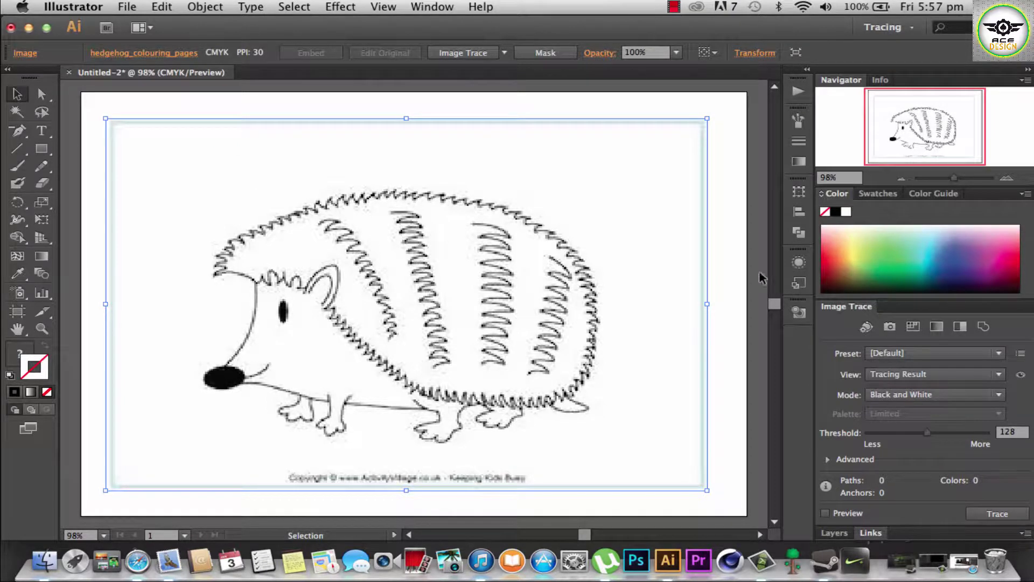
left_click(836, 532)
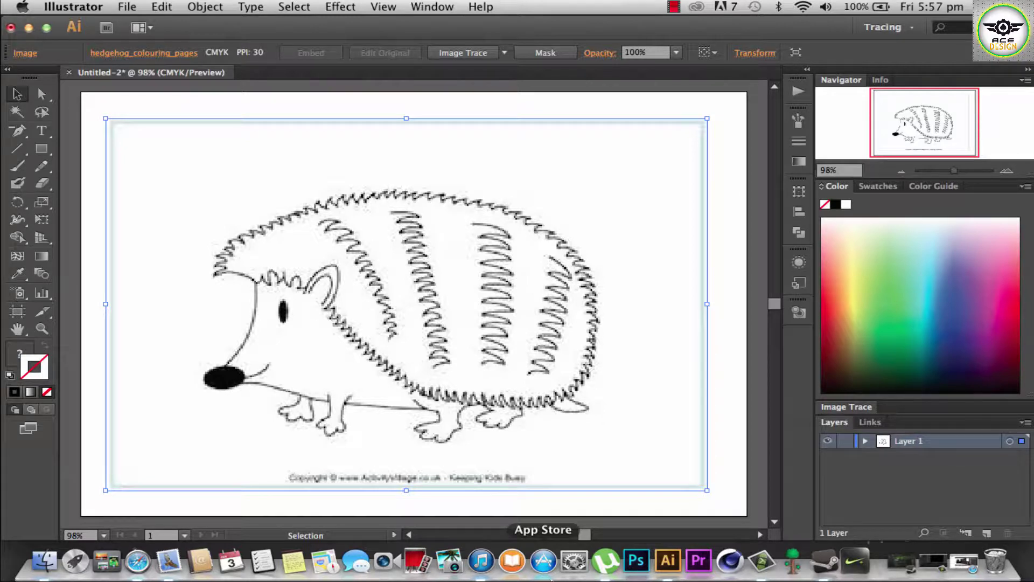
Step: Rename the image item 'Hedge' and Layer 1 'hedge'
left_click(866, 441)
double_click(929, 458)
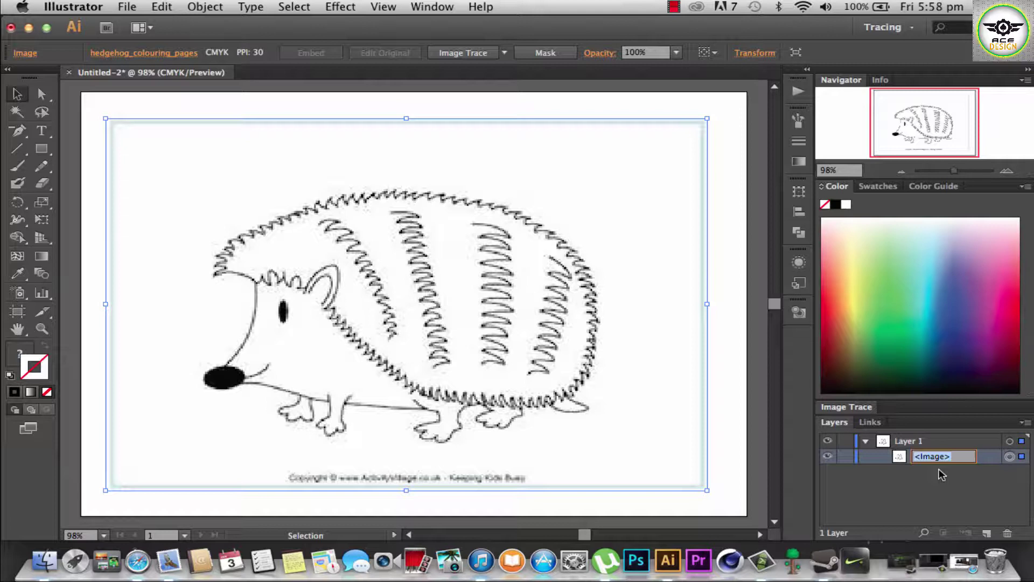
type("Hedge")
key("Return")
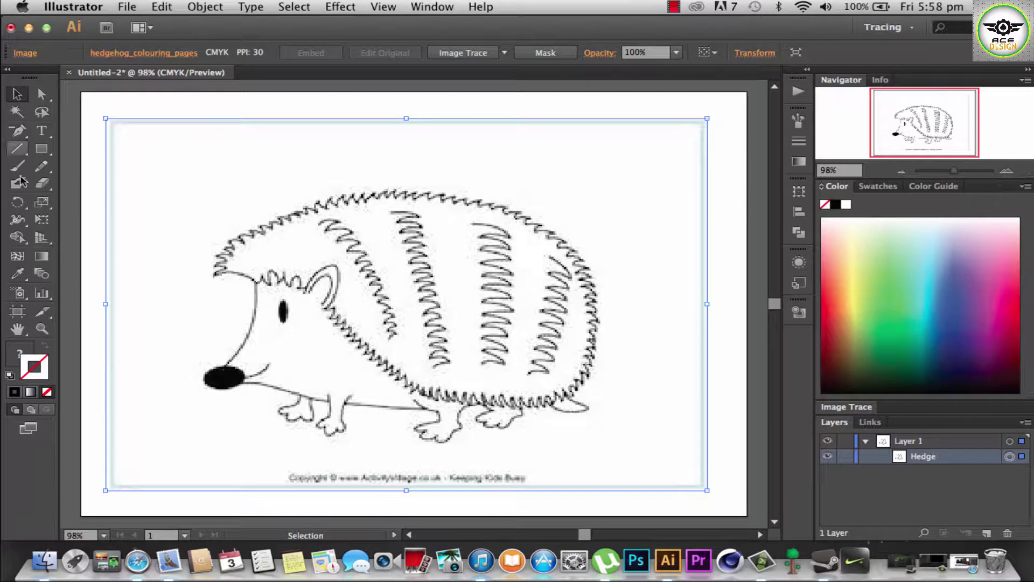
left_click(21, 132)
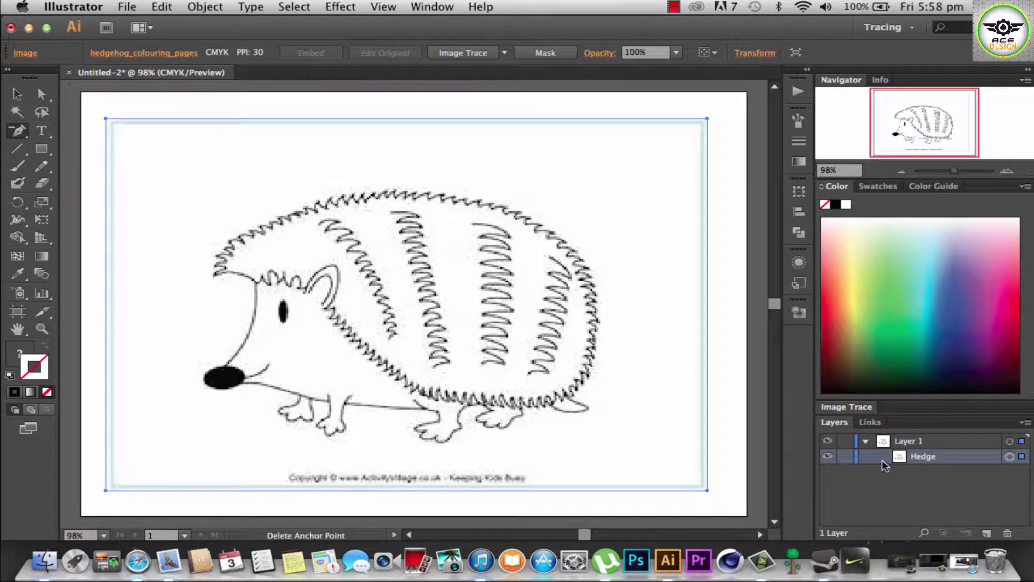
left_click(865, 440)
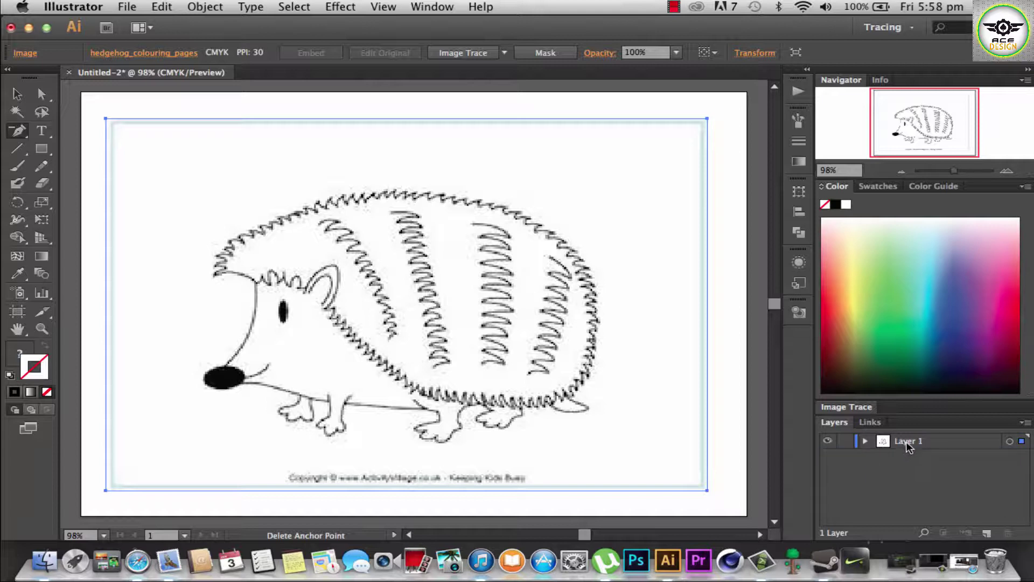
double_click(910, 443)
type("hedge")
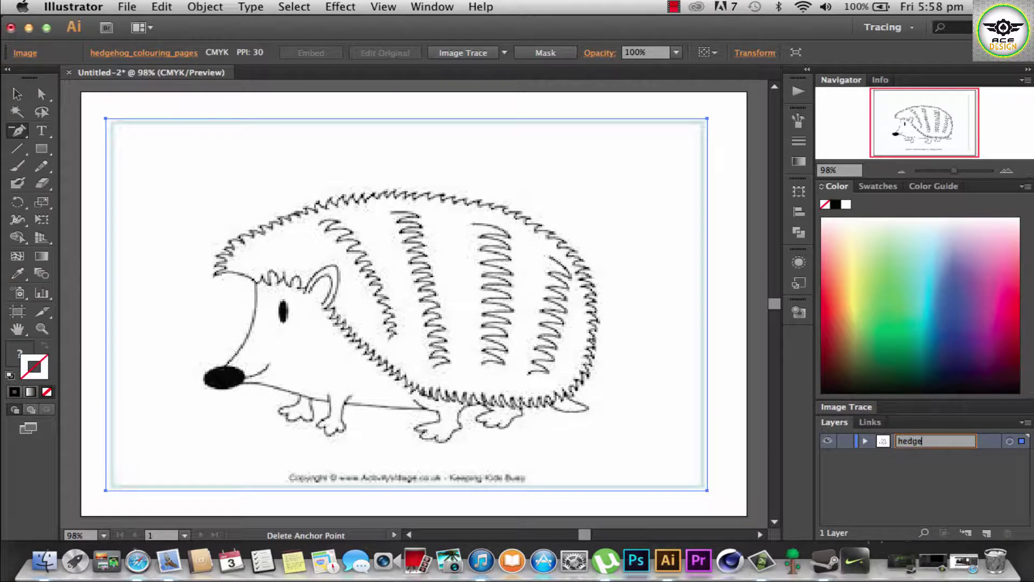
key("Return")
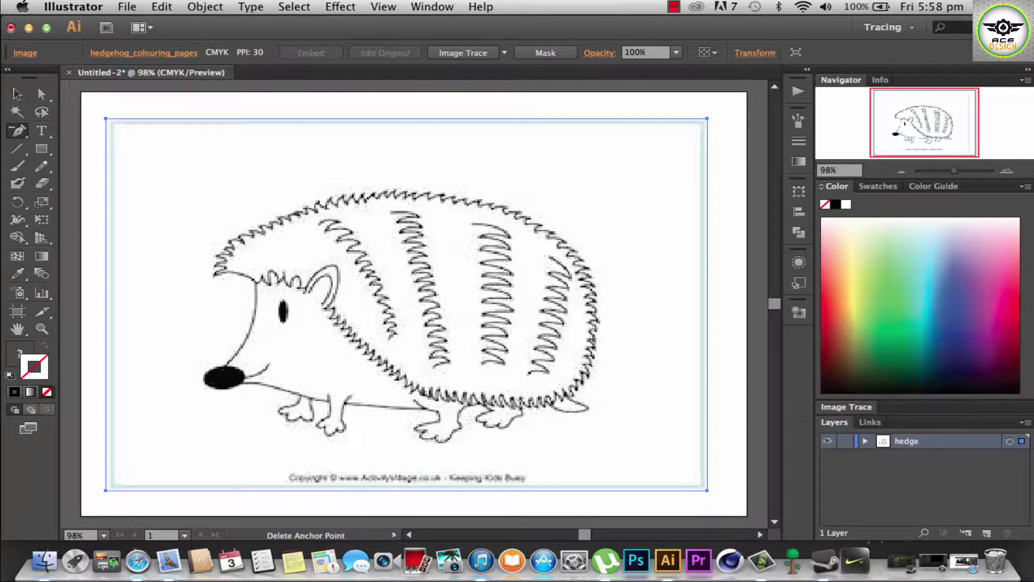
Step: Add a new layer above hedge named 'body trace'
left_click(984, 534)
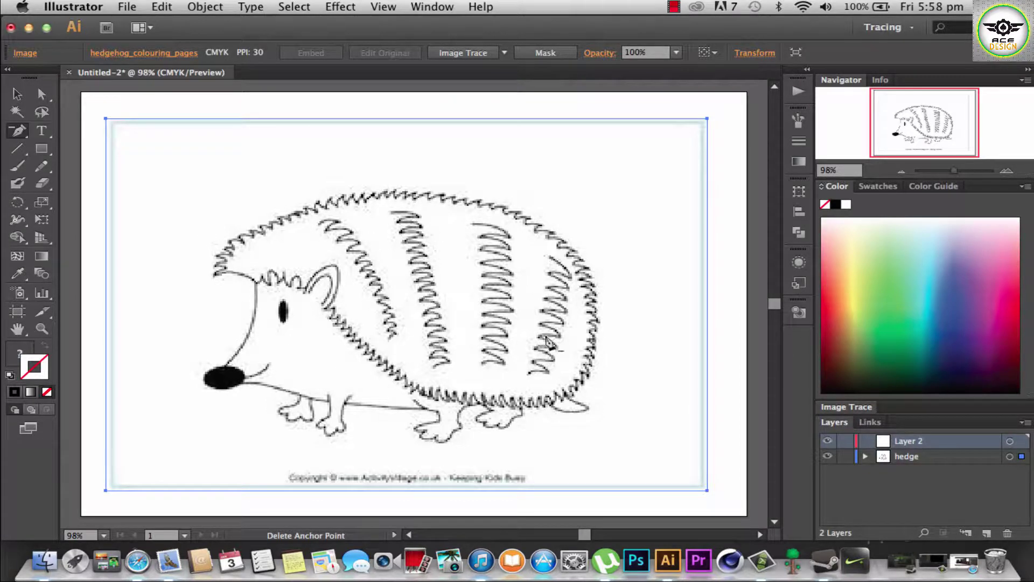
double_click(904, 442)
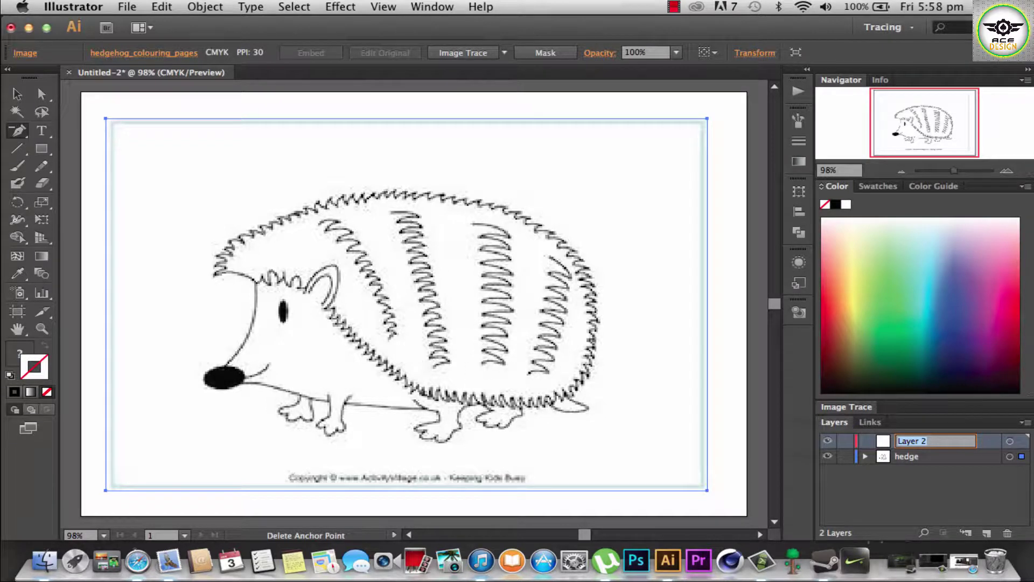
type("body trac")
type("e")
key("Return")
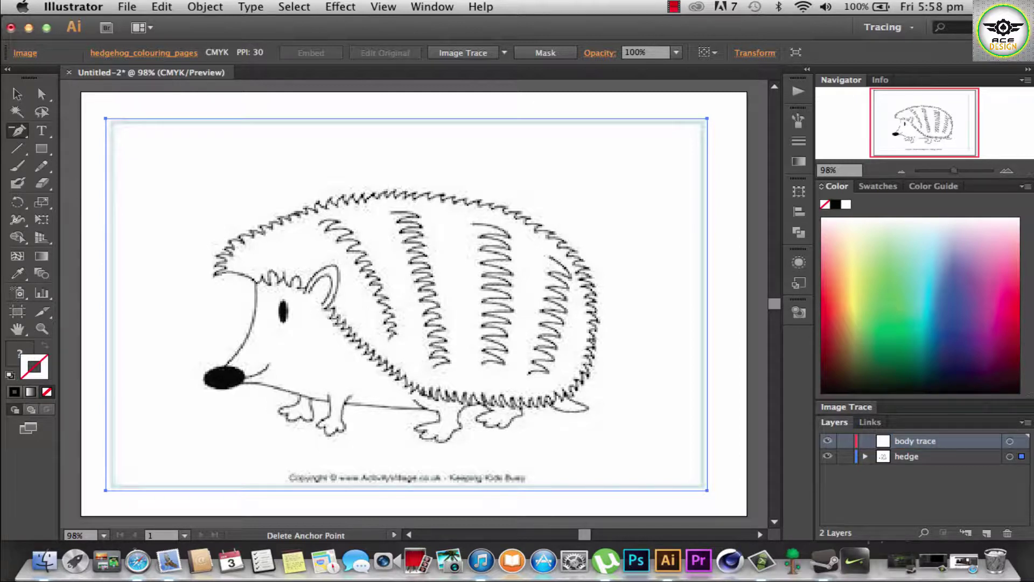
left_click(18, 131)
Step: Select the Pen tool from the toolbar flyout
left_click(57, 134)
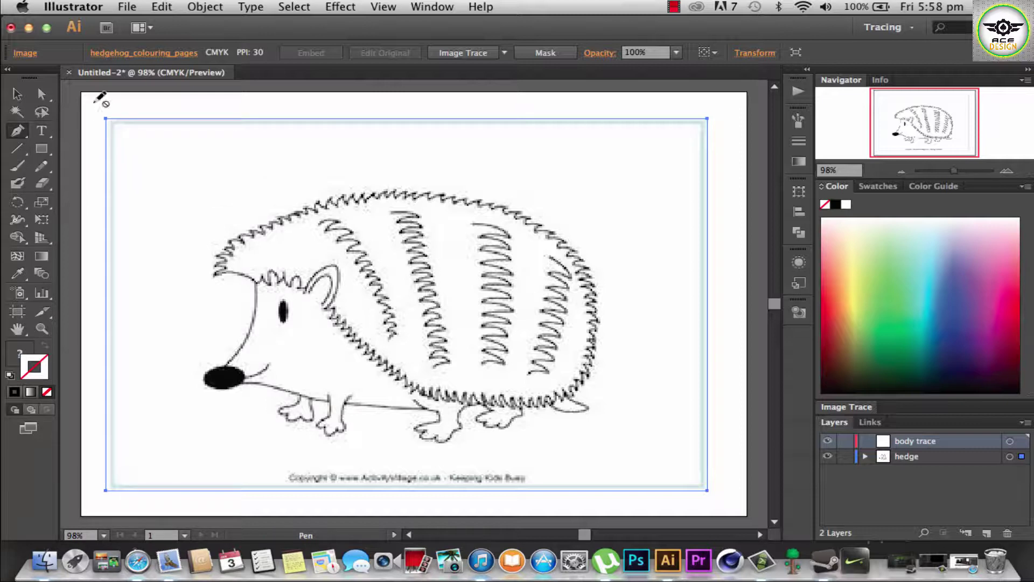
left_click(19, 132)
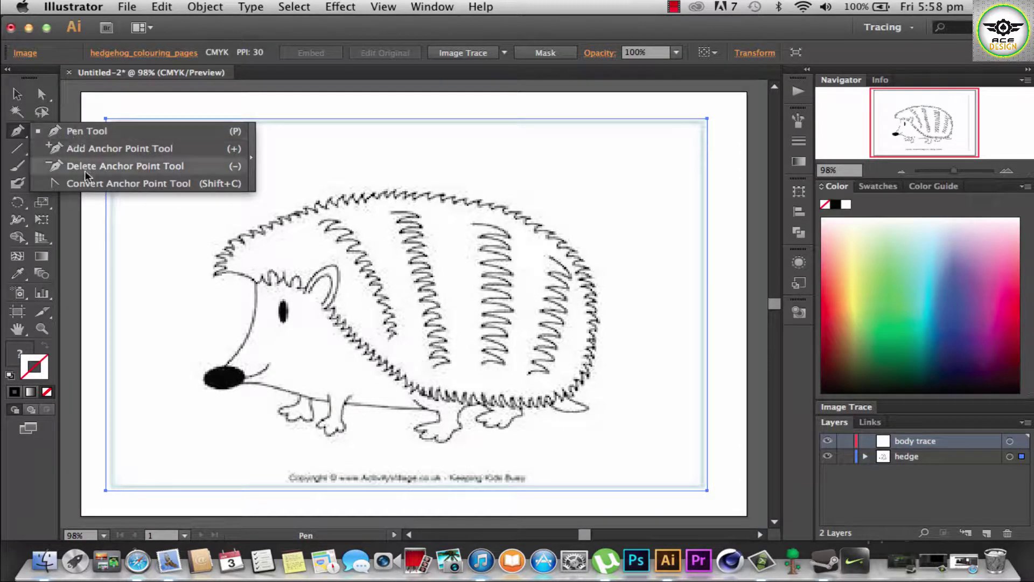
left_click(86, 131)
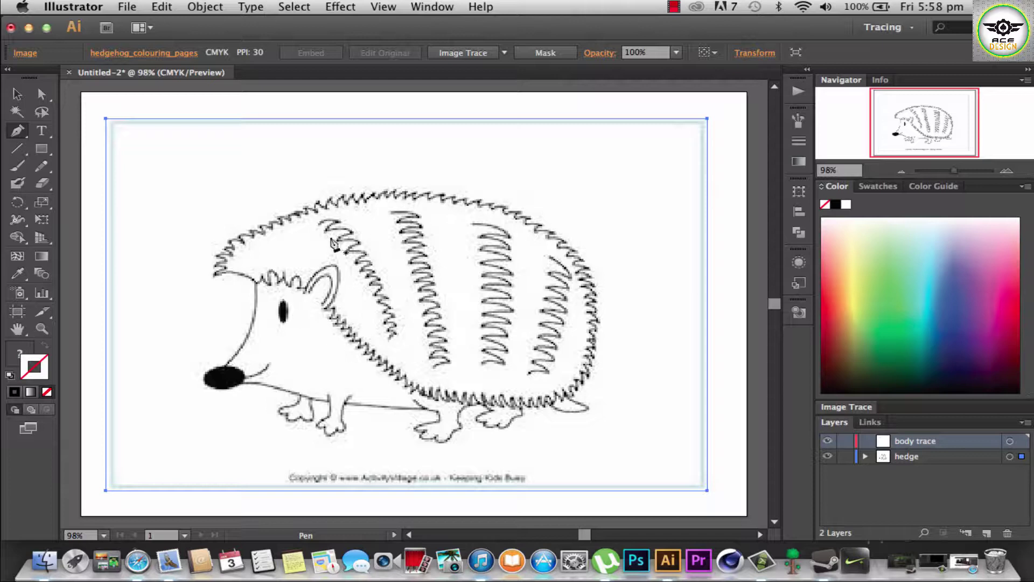
left_click(17, 94)
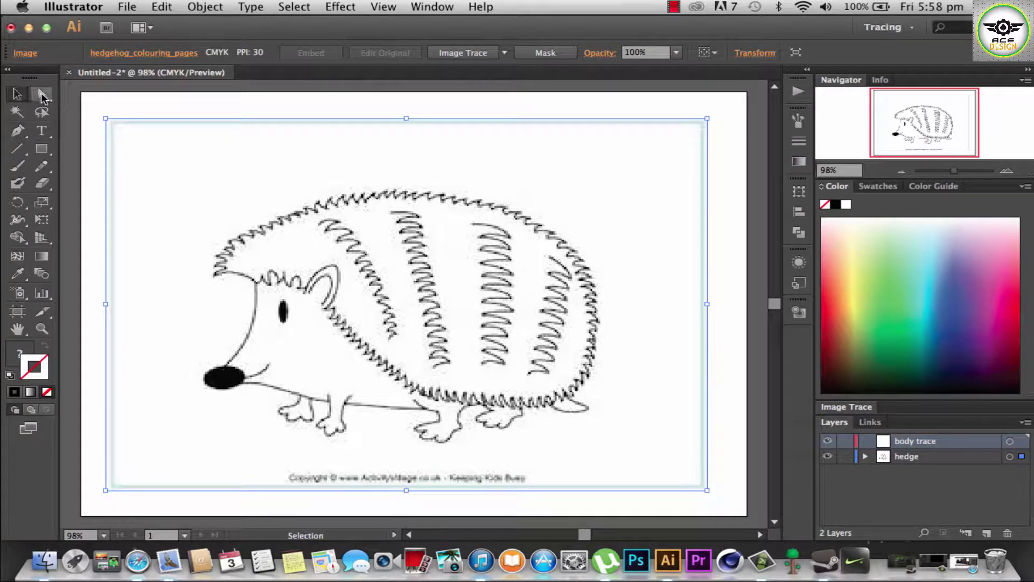
left_click(18, 135)
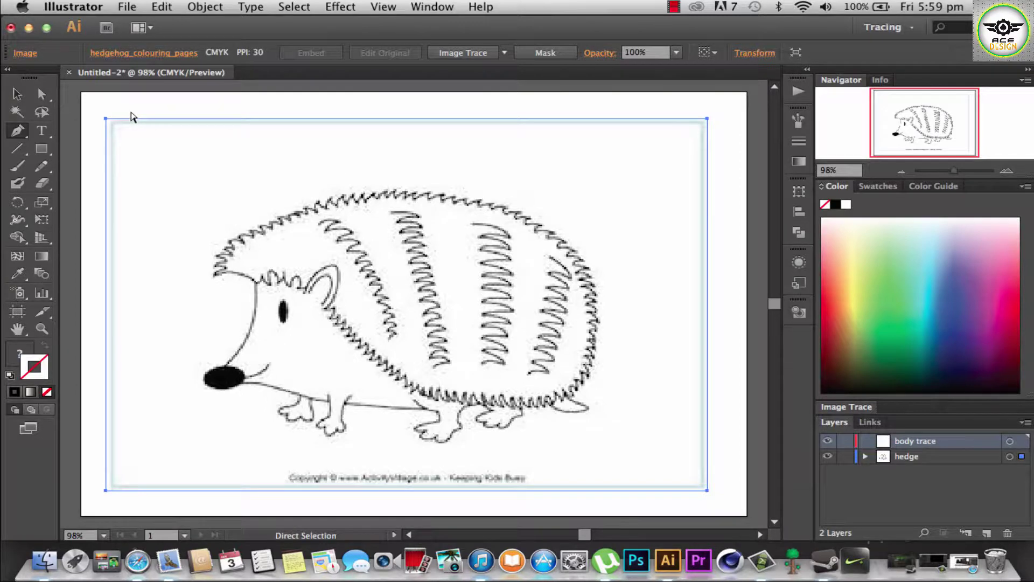
Step: Zoom in to 200%, scroll down, then zoom back to 150% to frame the hedgehog
key("super+plus")
key("super+plus")
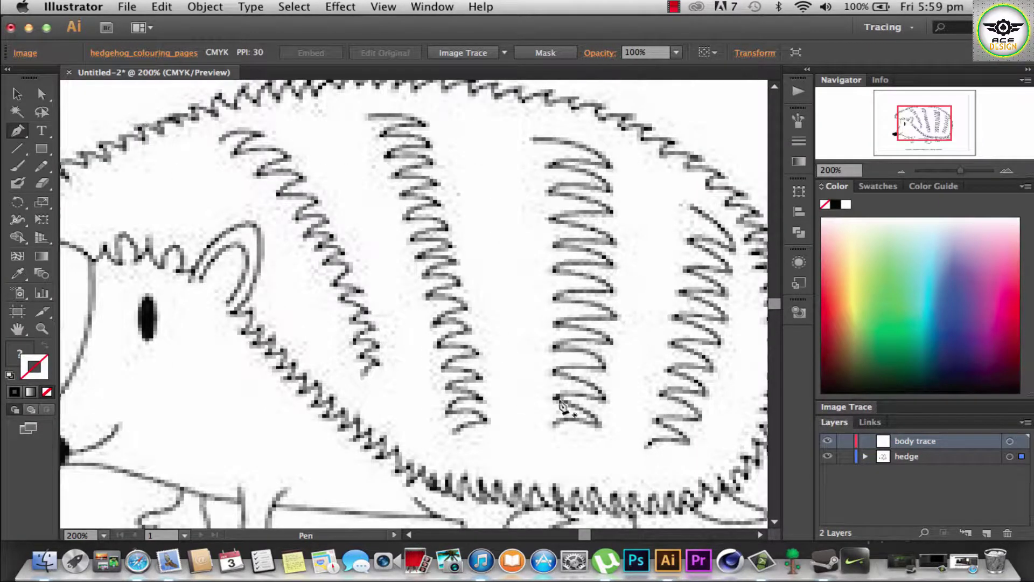
scroll(568, 391, "down", 1)
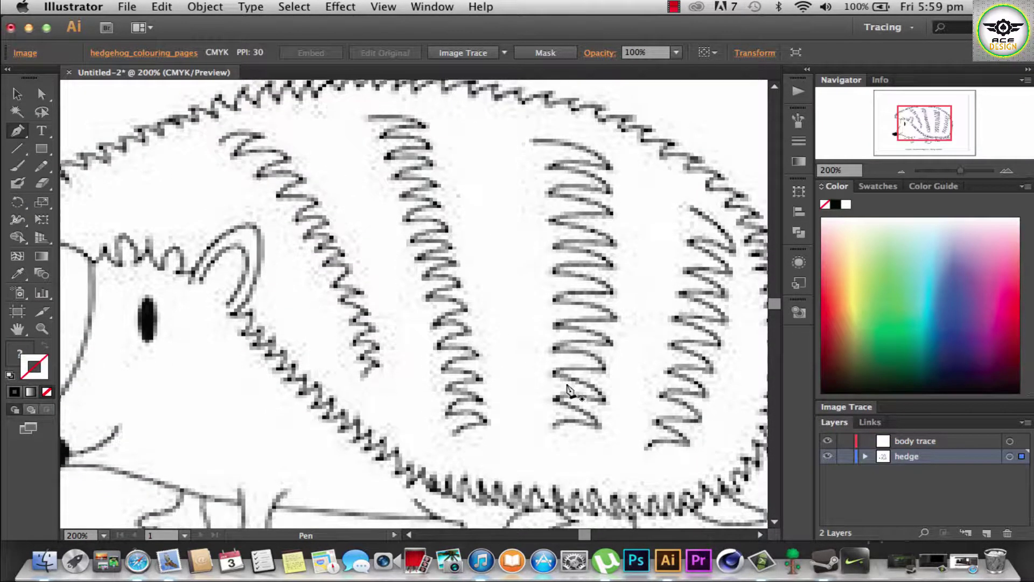
scroll(569, 390, "down", 1)
scroll(568, 389, "down", 1)
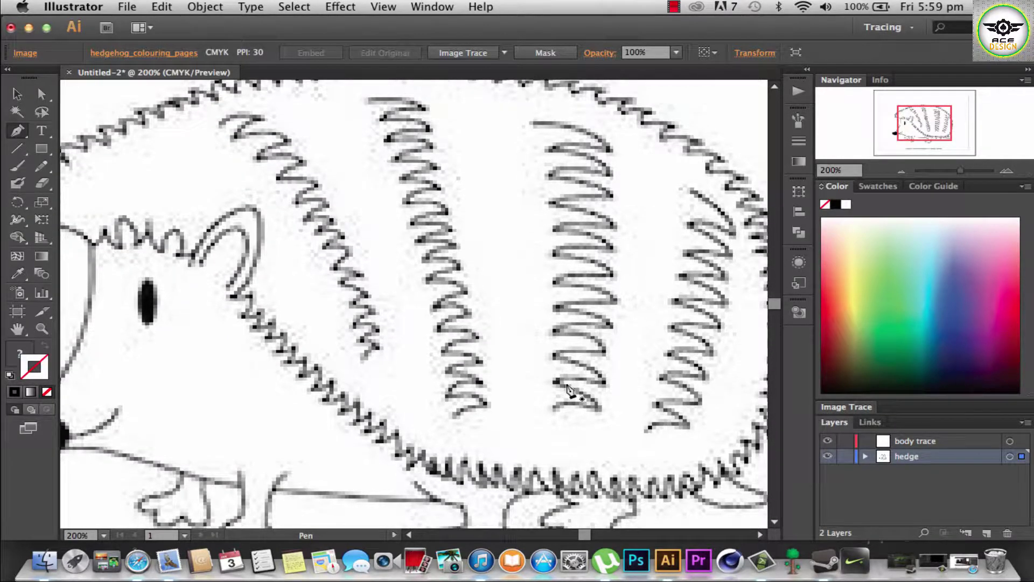
scroll(568, 389, "down", 1)
scroll(568, 389, "down", 1)
scroll(568, 389, "down", 1)
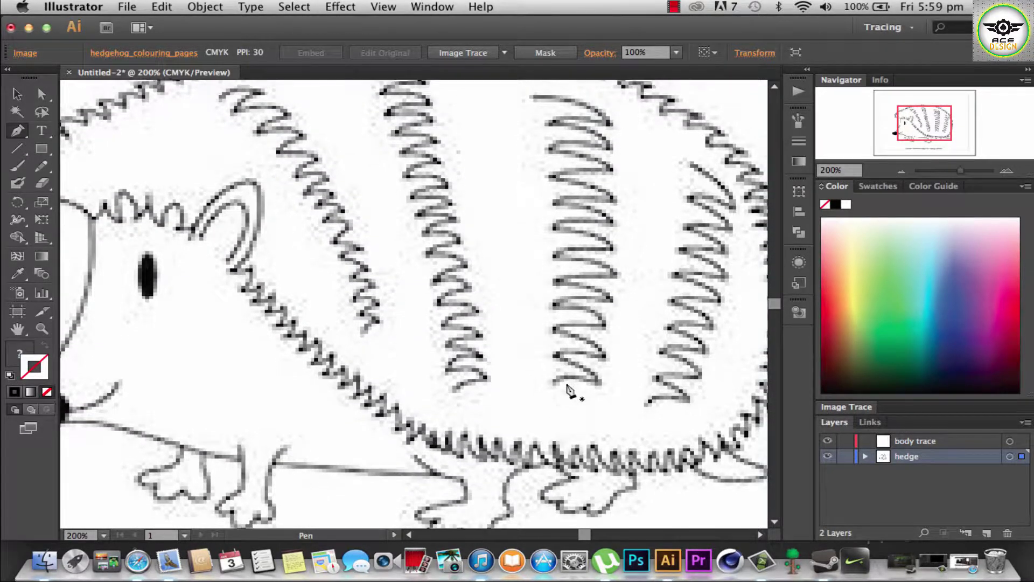
scroll(569, 389, "down", 1)
scroll(569, 389, "down", 1)
scroll(569, 389, "down", 1)
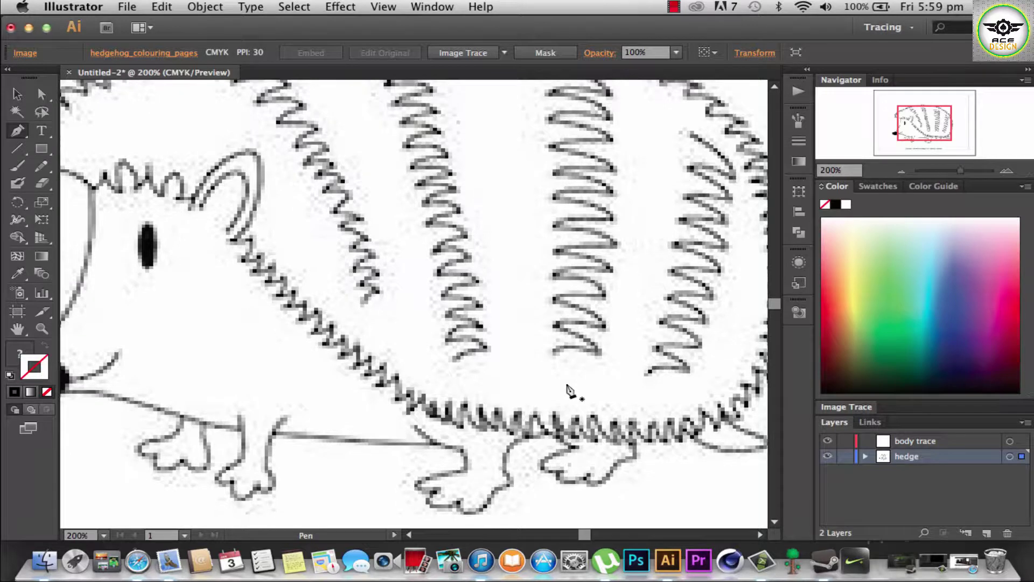
key("super")
key("super+minus")
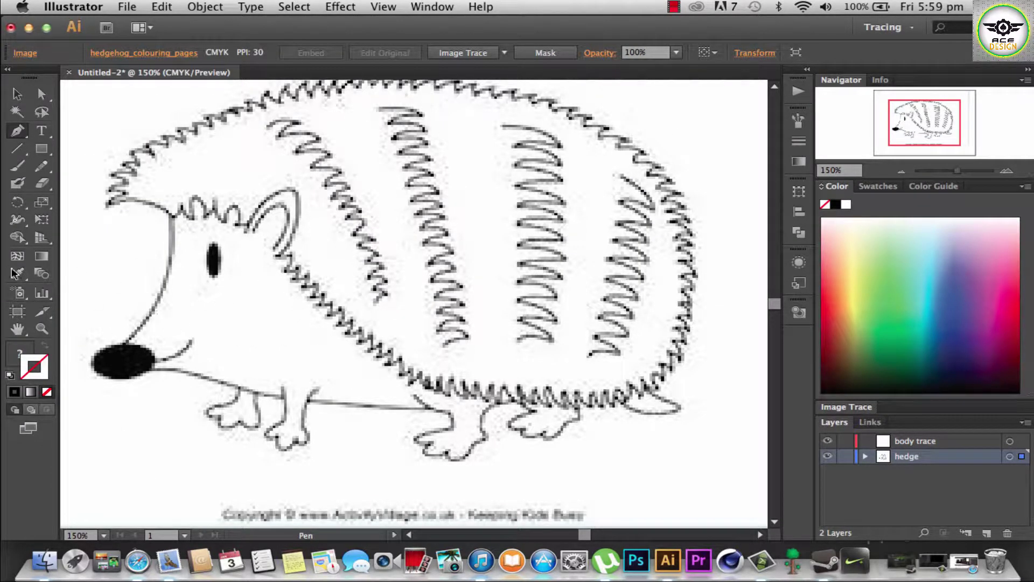
left_click(123, 348)
Step: Place the first trace point on the nose and set the fill to brown (C=50 M=70 Y=80 K=70)
left_click(123, 344)
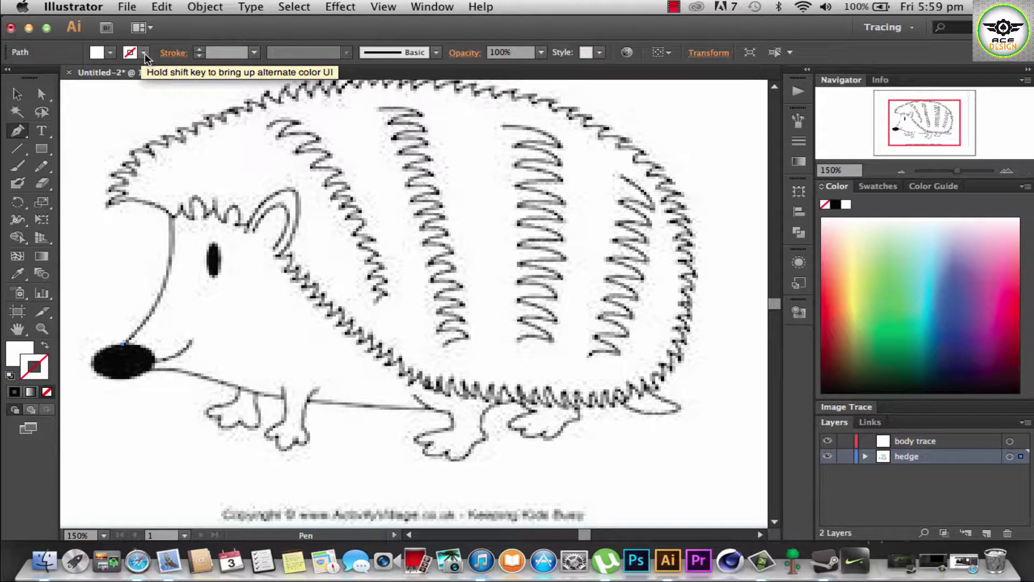
left_click(112, 54)
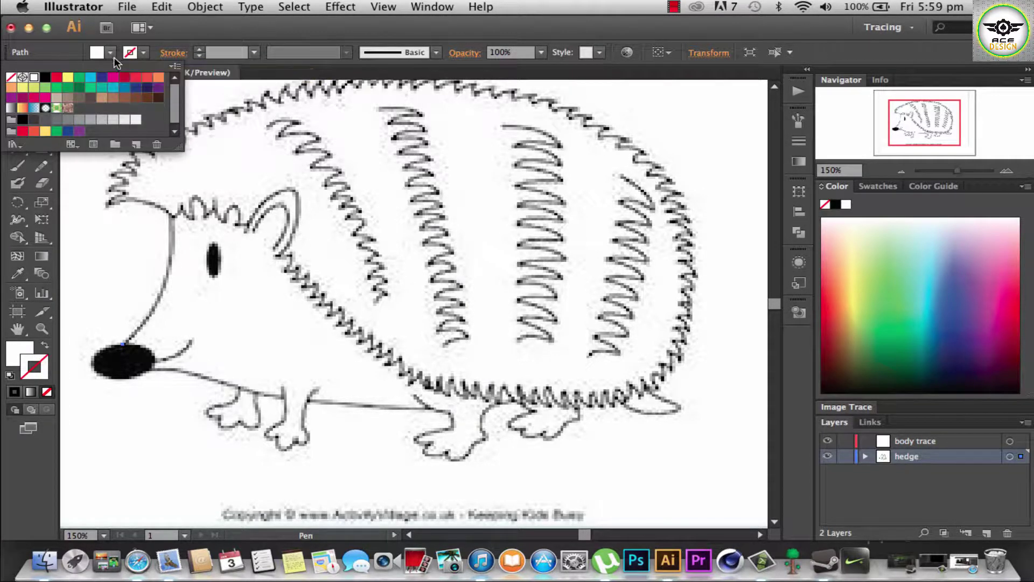
left_click(152, 100)
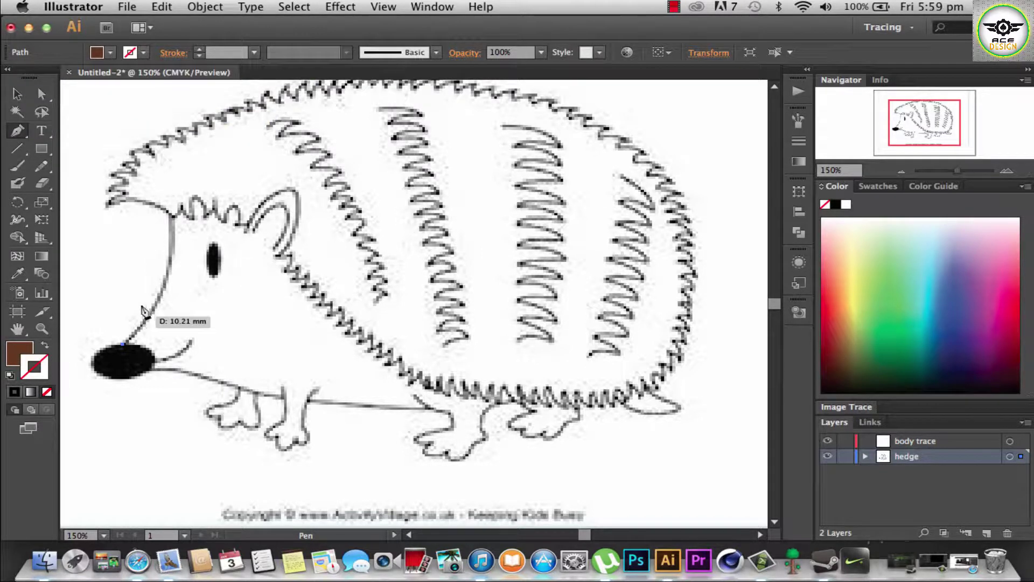
Step: Trace from the nose up the face outline to where it meets the head spikes
left_click_drag(173, 217, 175, 226)
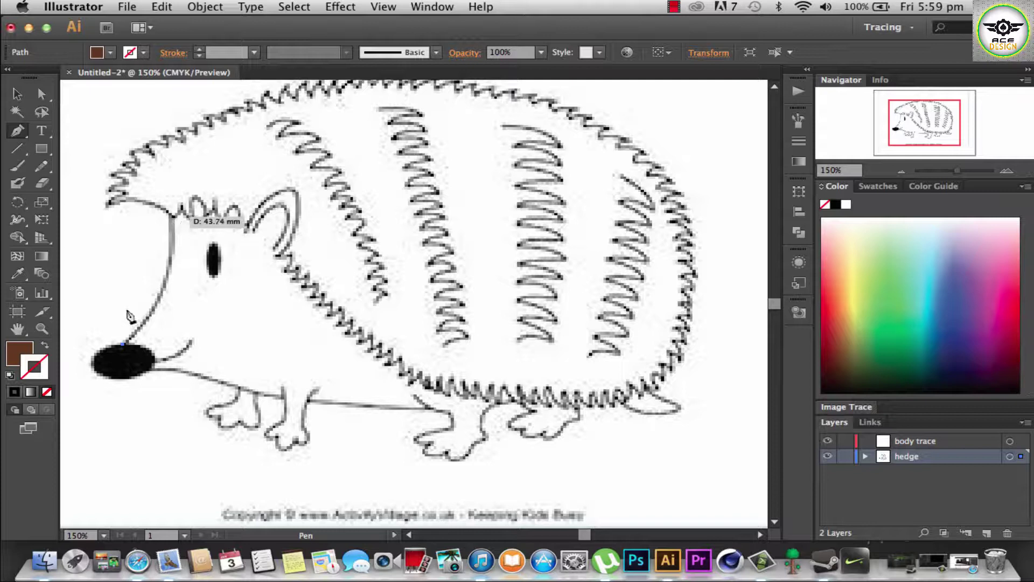
left_click_drag(123, 345, 140, 323)
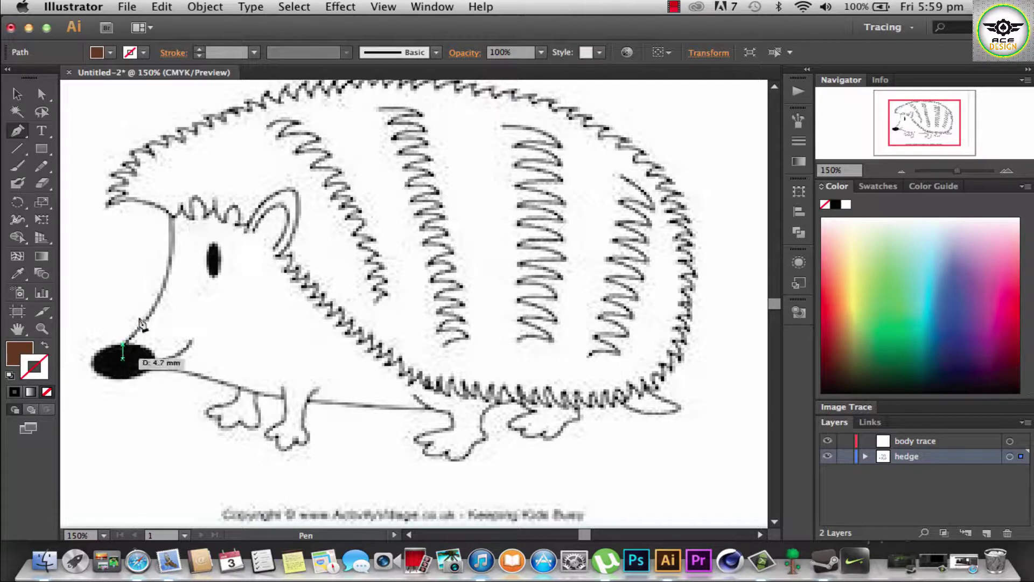
left_click(173, 215)
left_click_drag(172, 215, 162, 147)
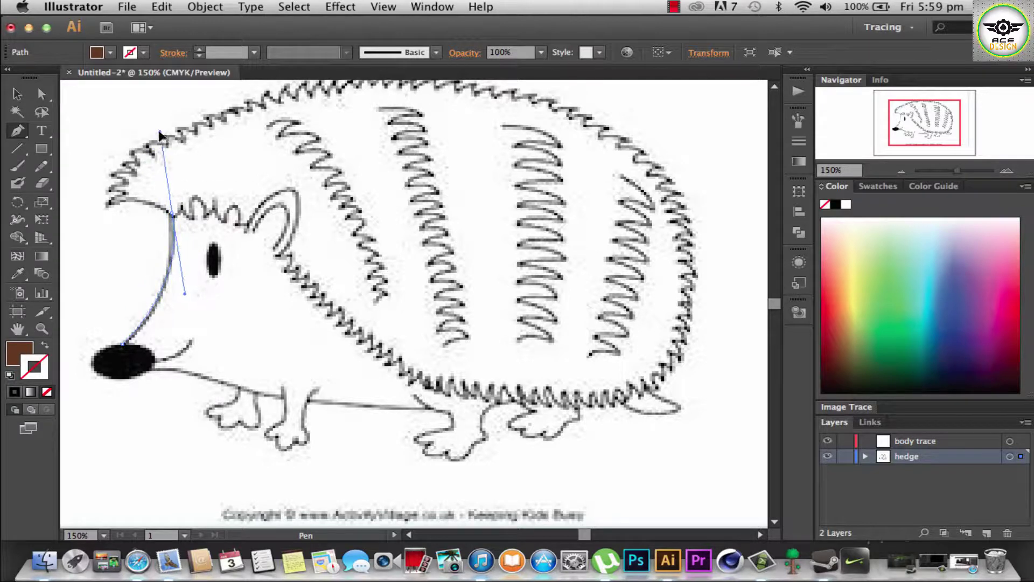
left_click_drag(162, 146, 160, 131)
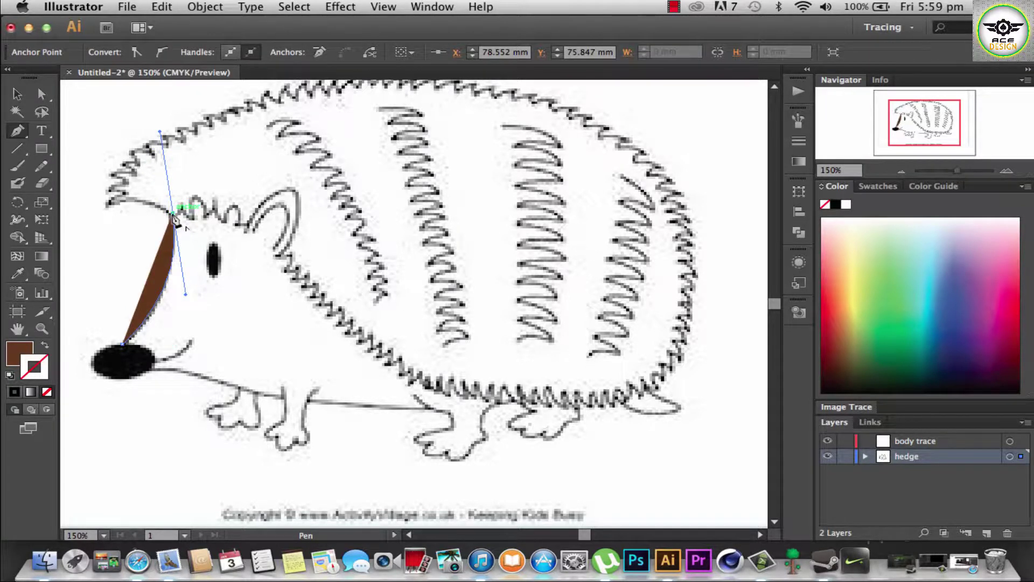
left_click(173, 216)
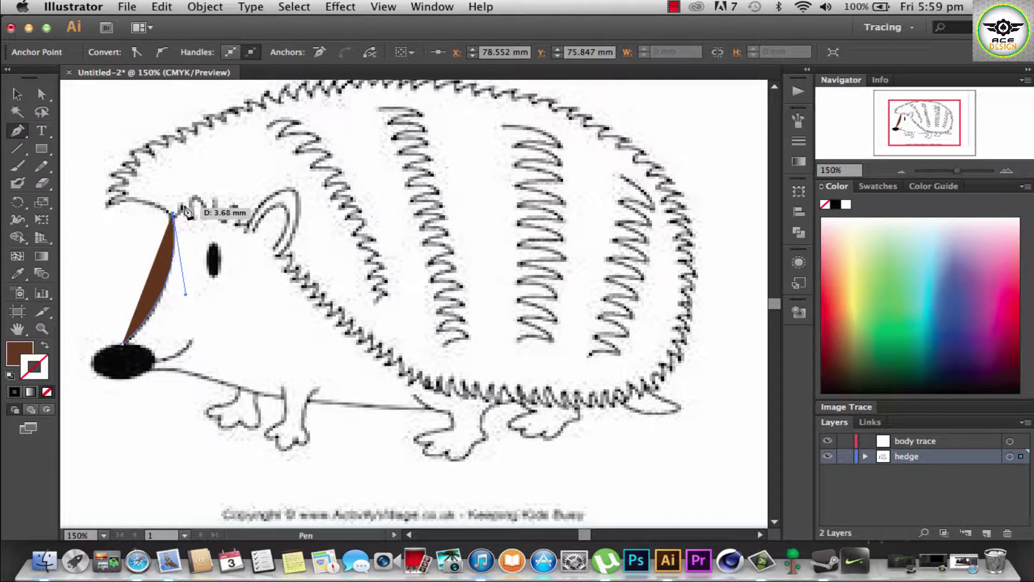
left_click(185, 198)
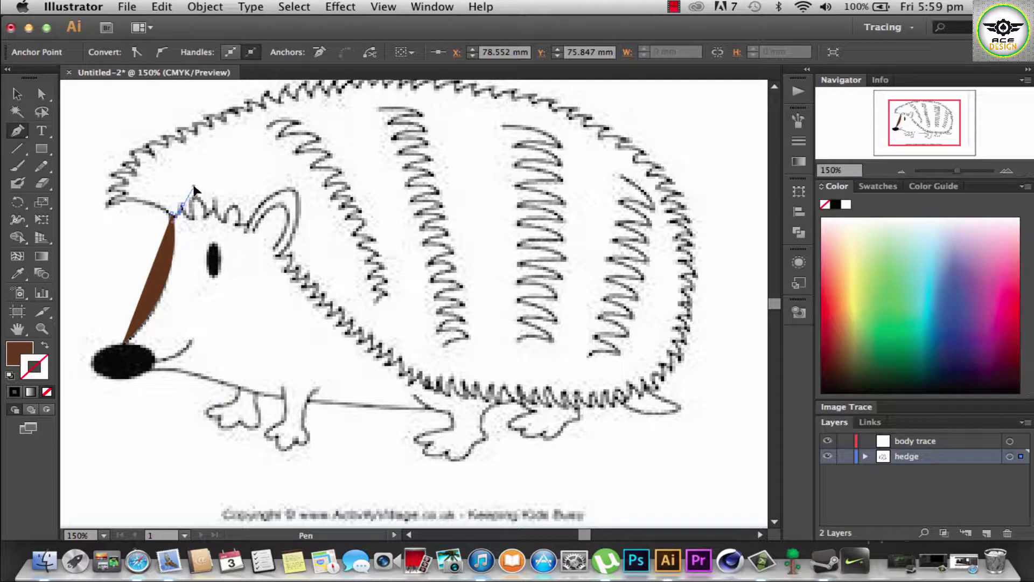
Step: Add sharp-cornered anchors along the first forehead spikes
left_click_drag(184, 206, 187, 185)
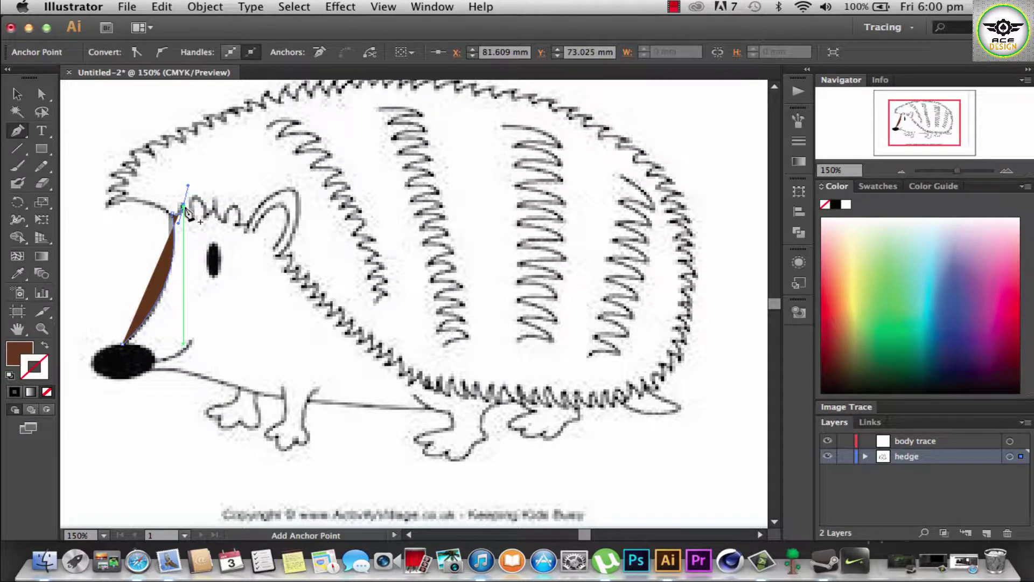
left_click(183, 207)
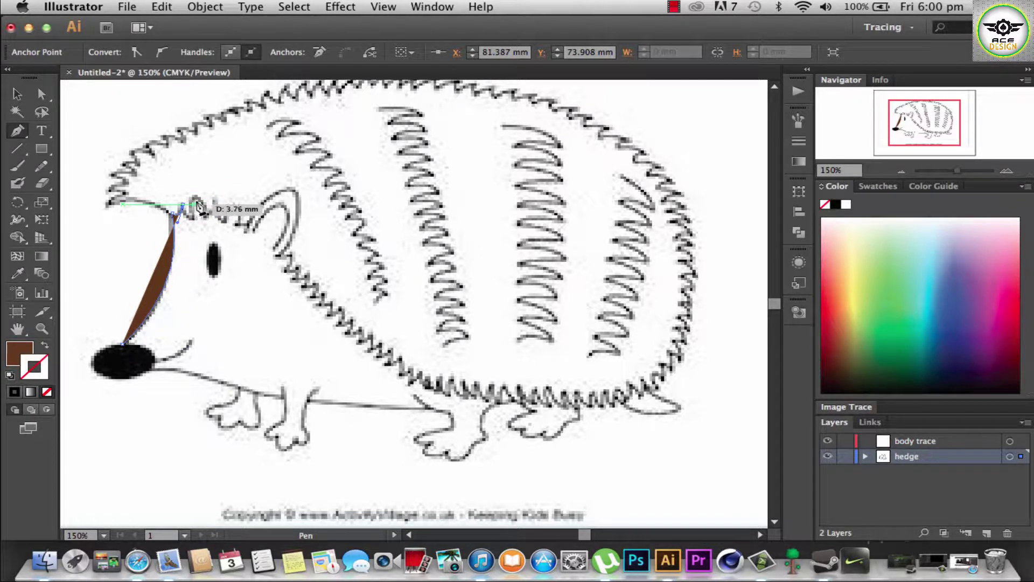
left_click_drag(191, 206, 194, 227)
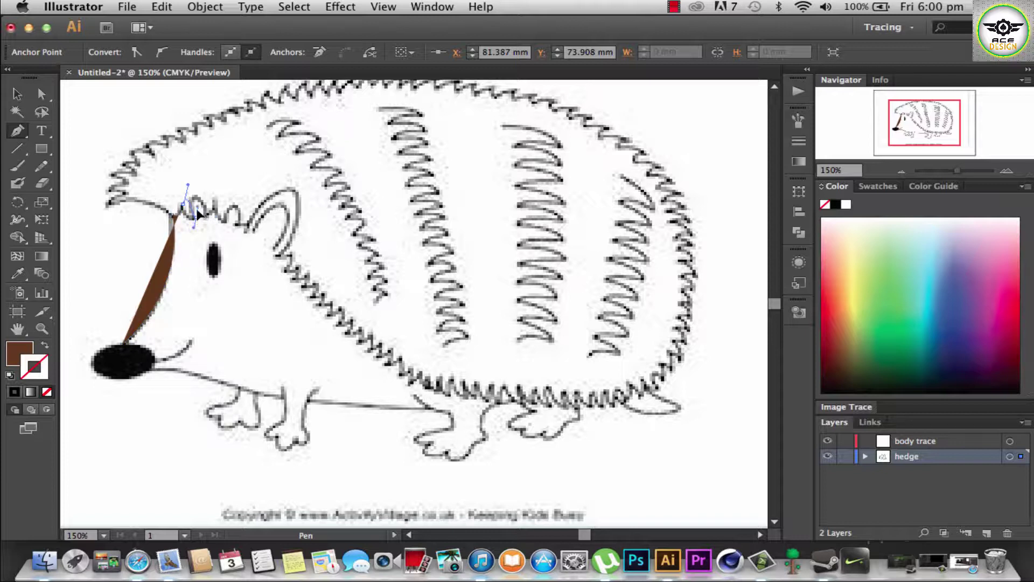
left_click(191, 206)
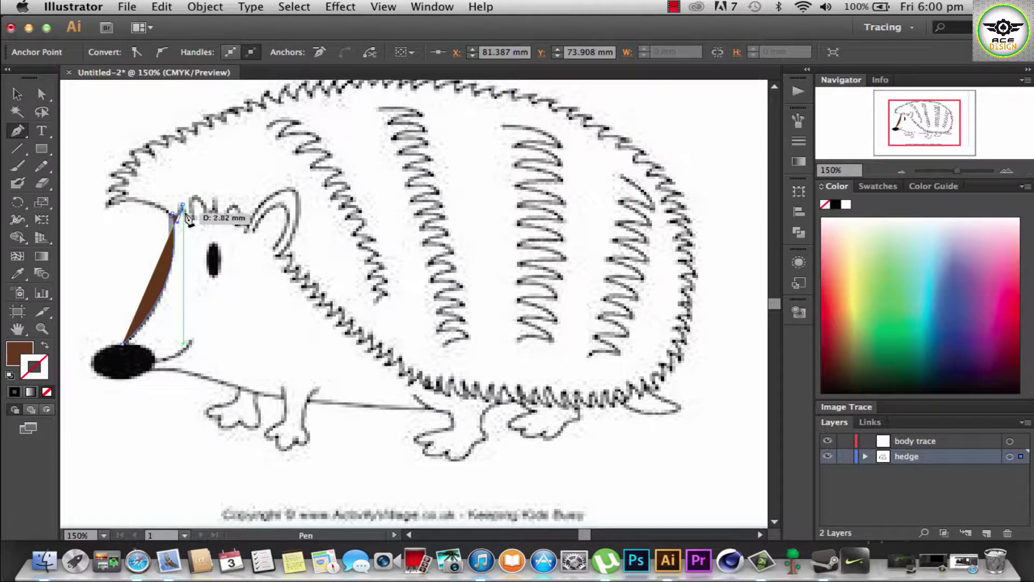
mouse_move(182, 205)
left_mouse_down()
mouse_move(188, 184)
mouse_move(201, 183)
mouse_move(189, 210)
left_mouse_up()
left_click(190, 211)
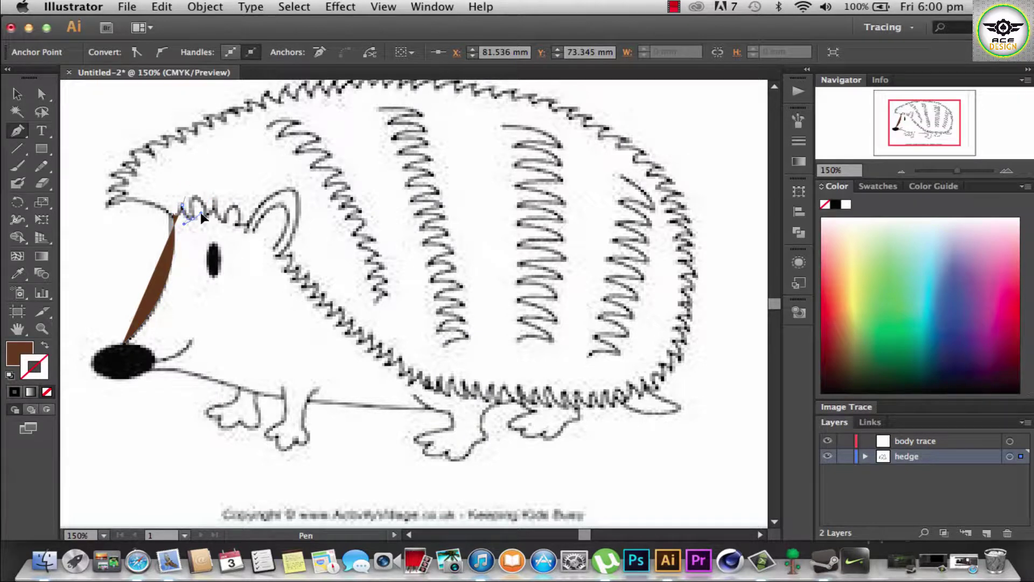
left_click(197, 220)
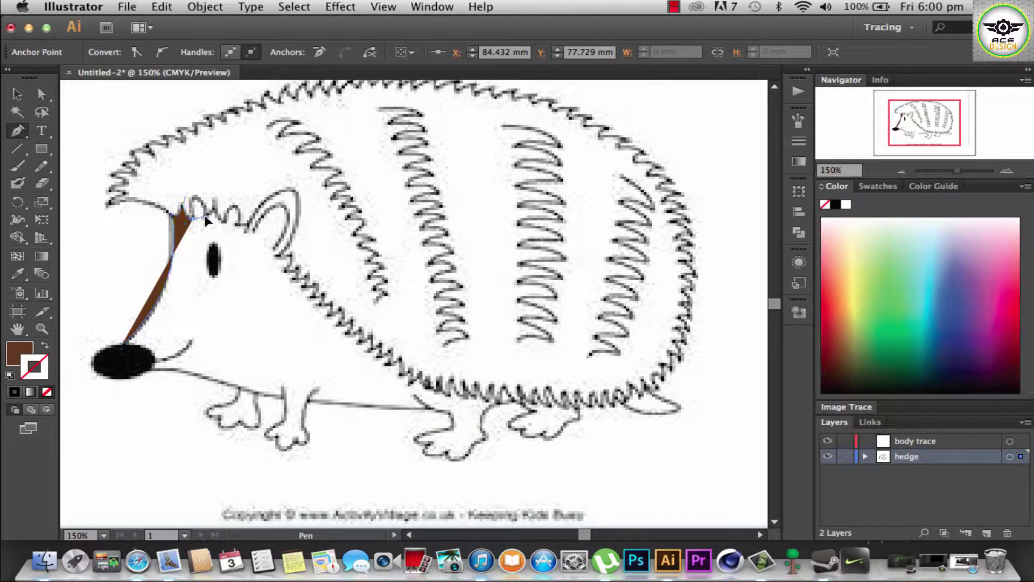
mouse_move(202, 259)
left_mouse_down()
mouse_move(218, 257)
mouse_move(220, 210)
mouse_move(218, 221)
left_mouse_up()
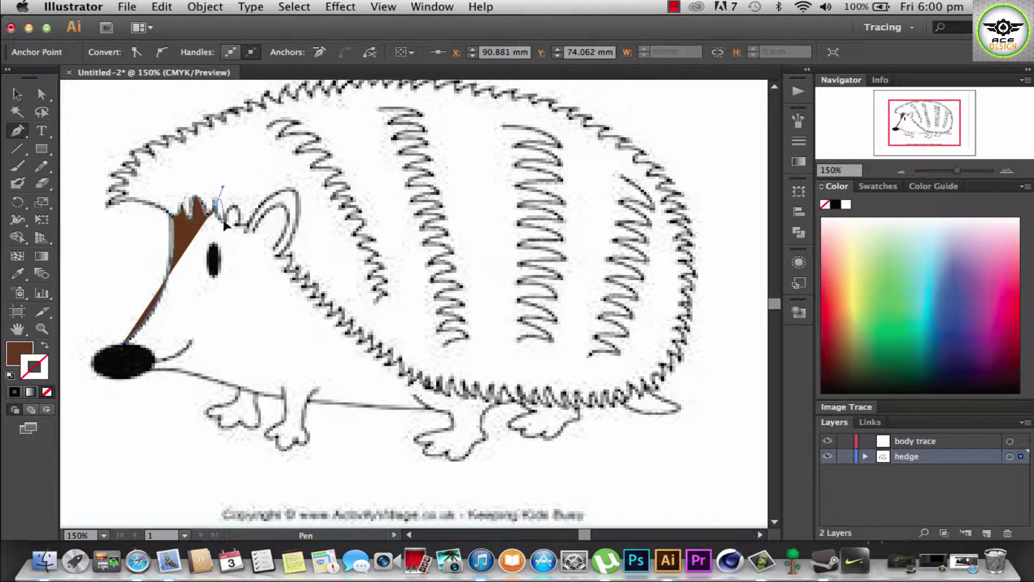
Step: Add a curved anchor at the next head spike tip
left_click(221, 215)
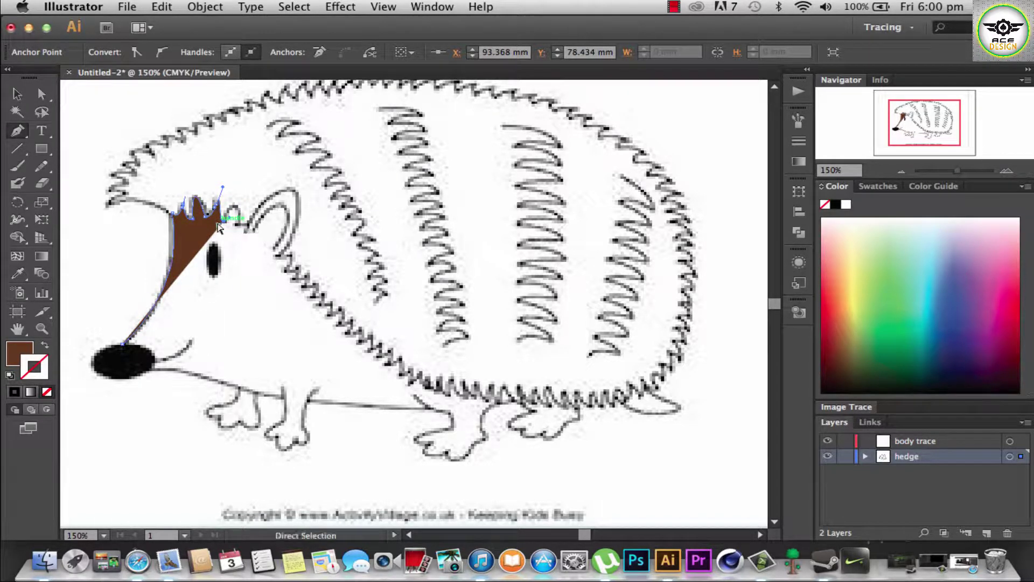
left_click_drag(221, 216, 222, 213)
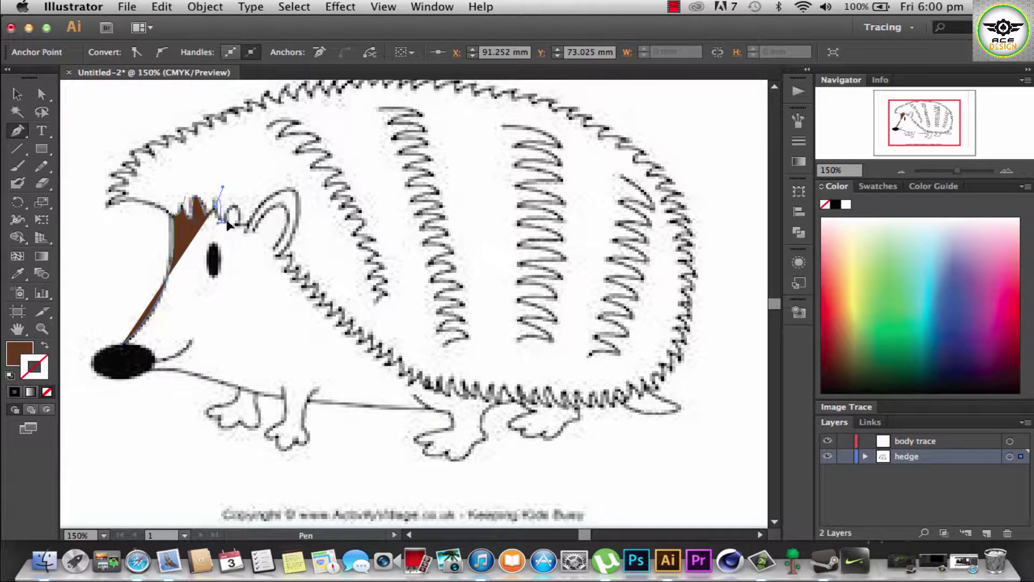
left_click_drag(224, 225, 223, 217)
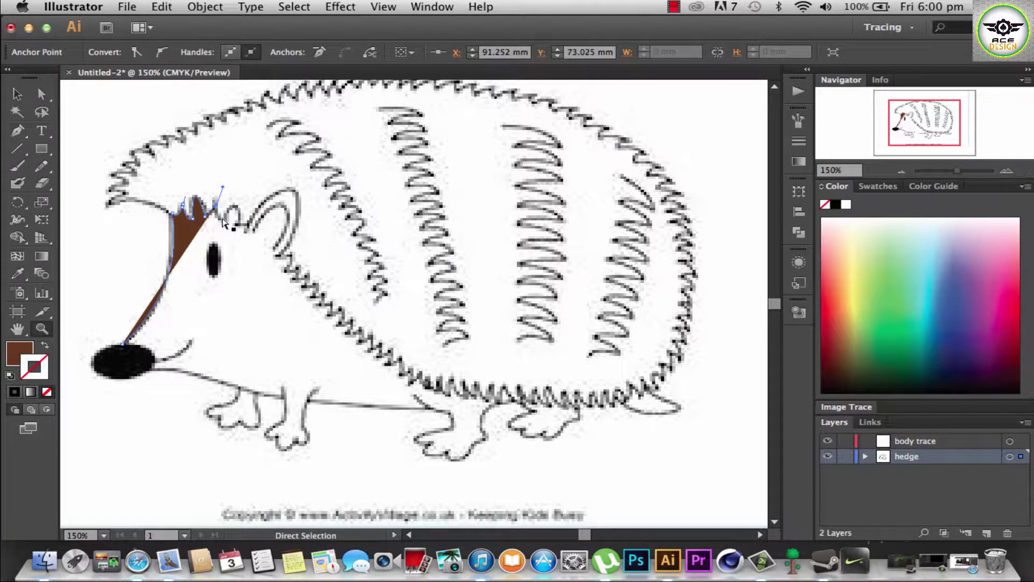
key("ctrl+space")
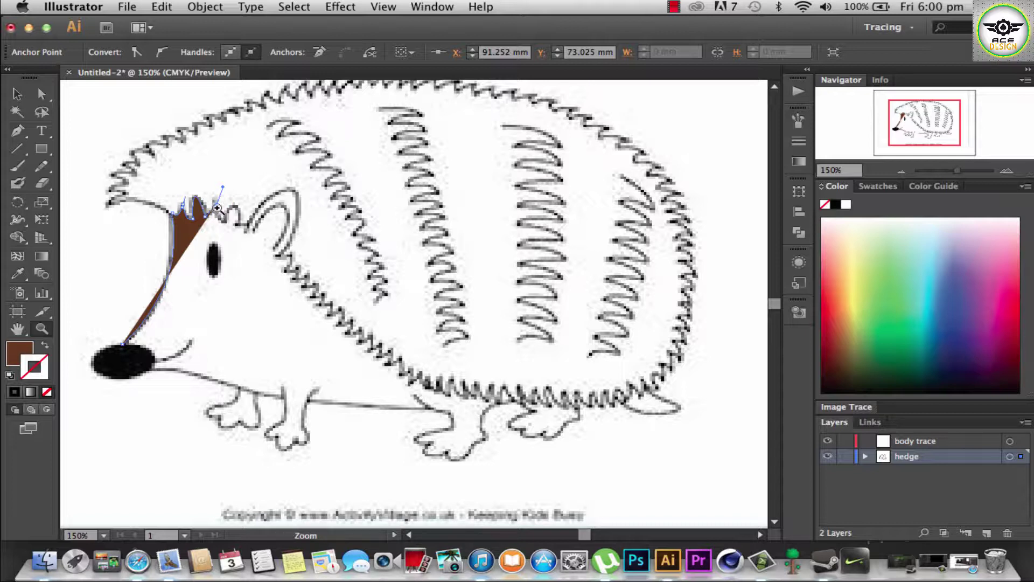
left_click(16, 131)
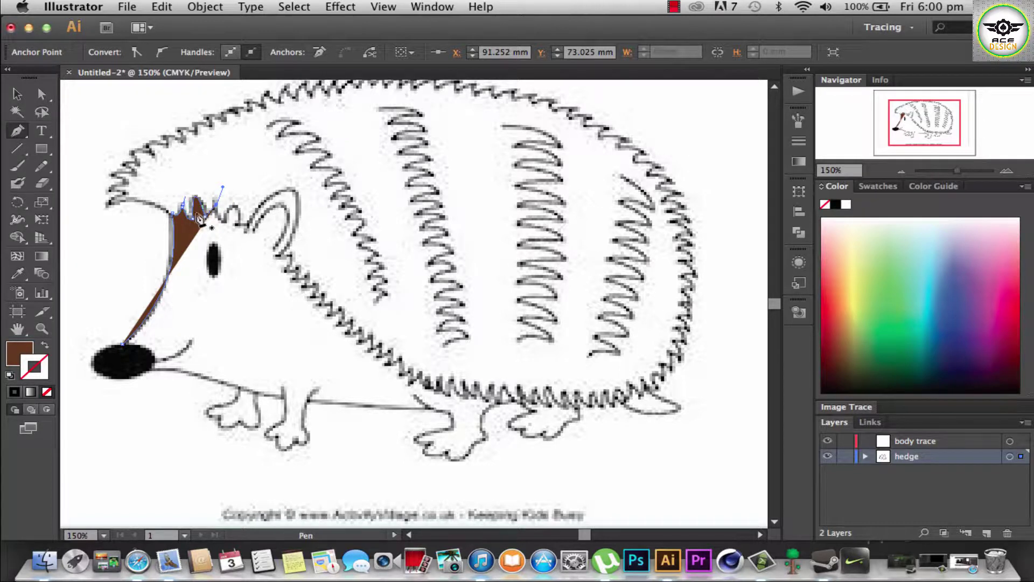
Step: Continue across the head spikes to the ear base, undoing one misplaced anchor
left_click(216, 210)
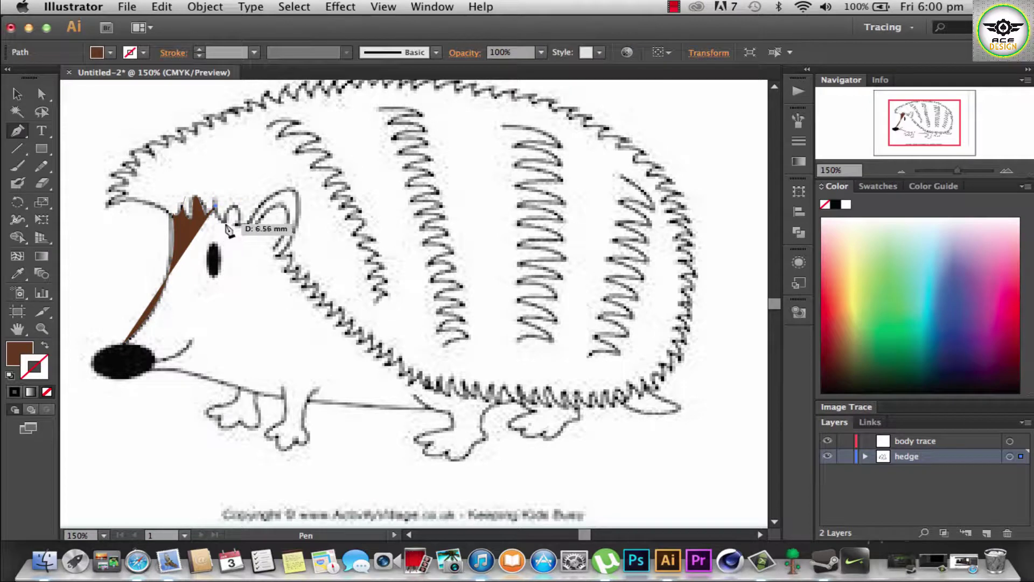
left_click(242, 224)
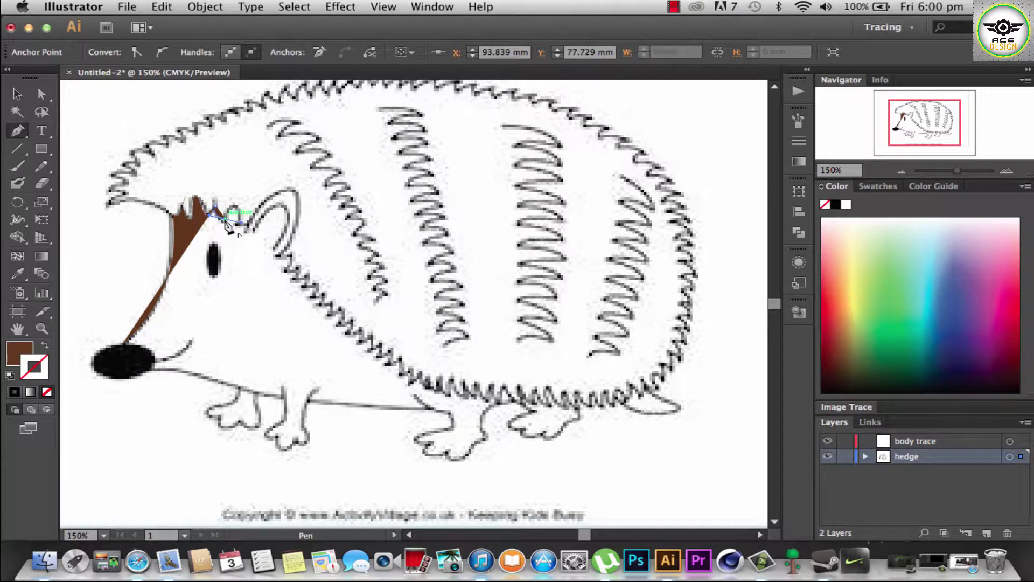
mouse_move(228, 226)
left_mouse_down()
mouse_move(239, 228)
mouse_move(238, 257)
left_mouse_up()
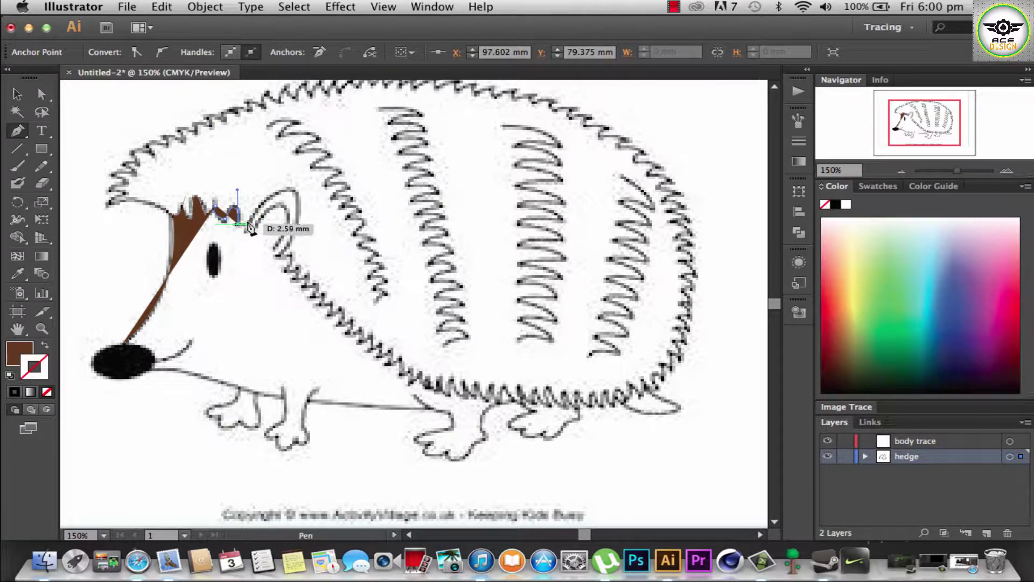
left_click(246, 224)
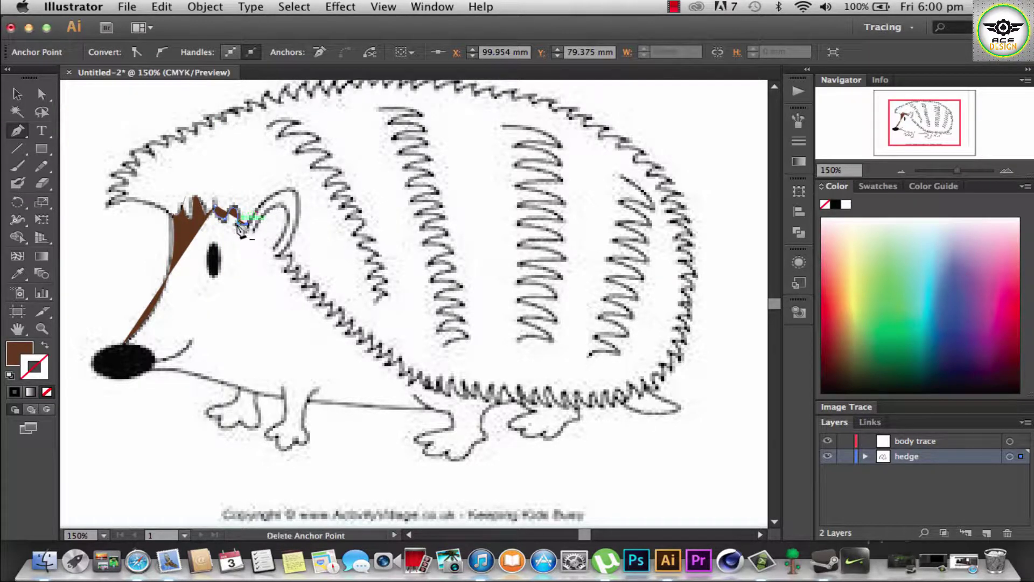
key("super+z")
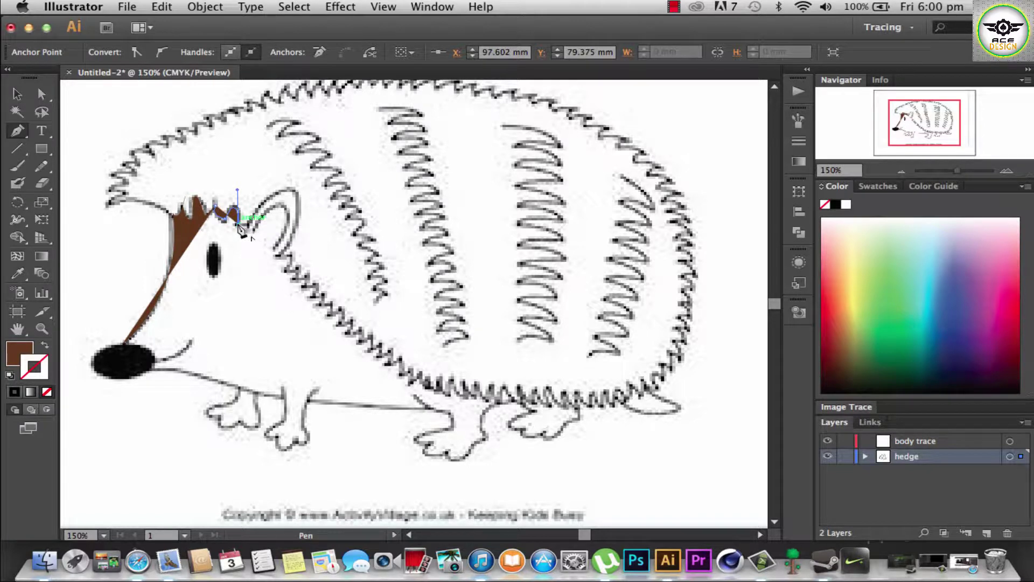
left_click(247, 225)
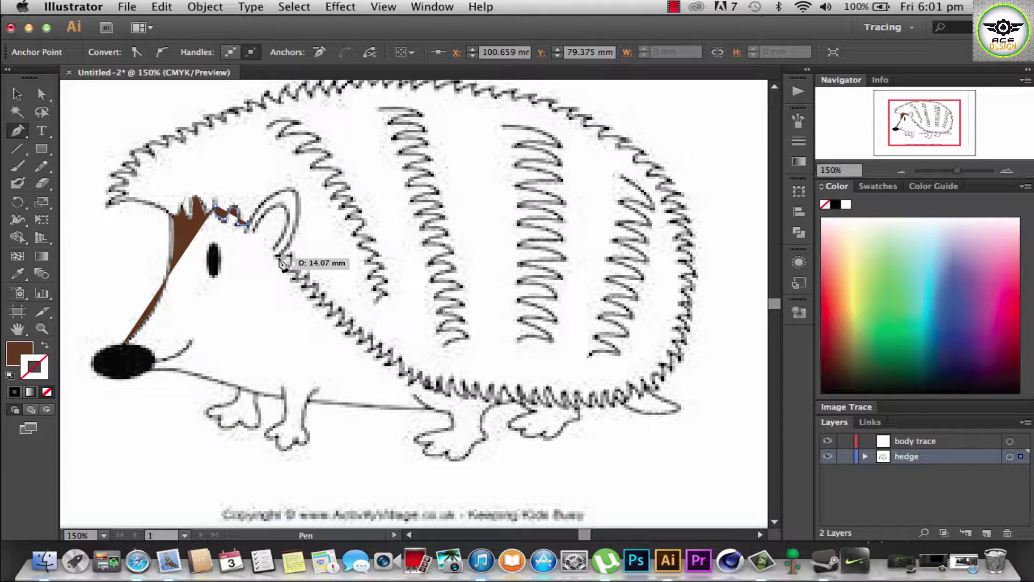
Step: Curve the trace up around the ear outline, redoing a failed first attempt
left_click_drag(279, 257, 273, 261)
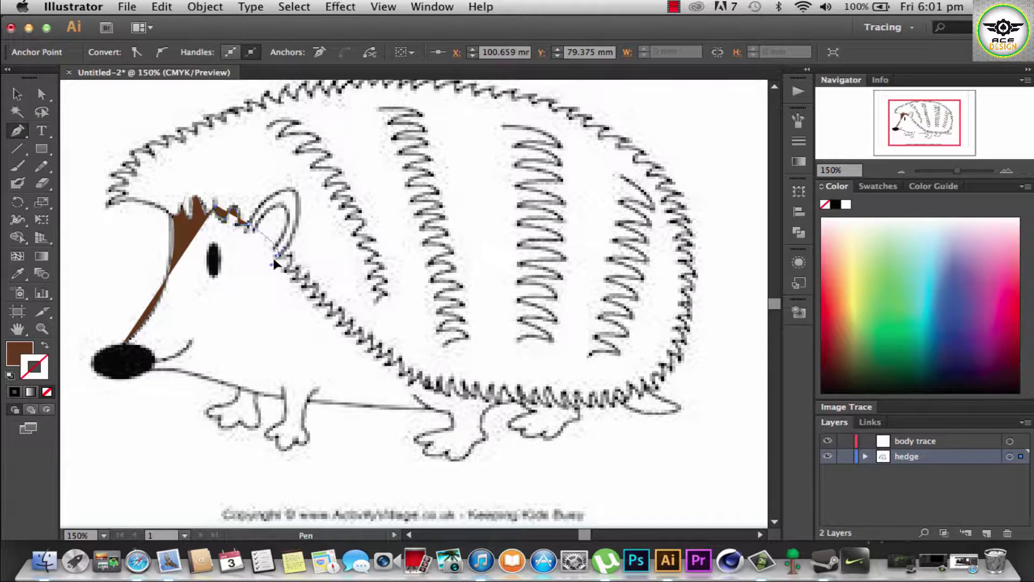
left_click_drag(252, 315, 233, 375)
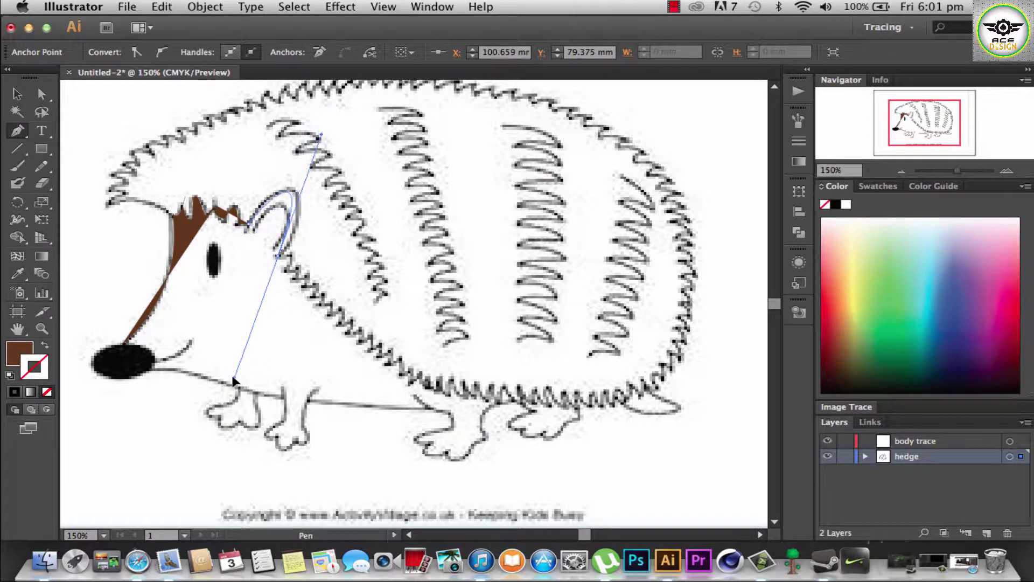
key("ctrl+z")
key("ctrl+z")
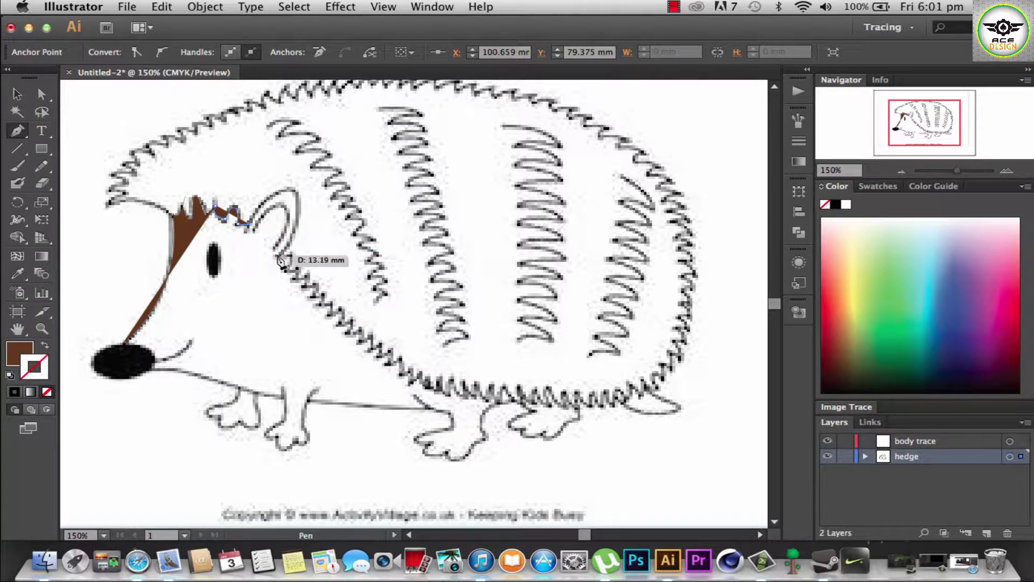
mouse_move(278, 253)
left_mouse_down()
mouse_move(220, 367)
mouse_move(232, 386)
left_mouse_up()
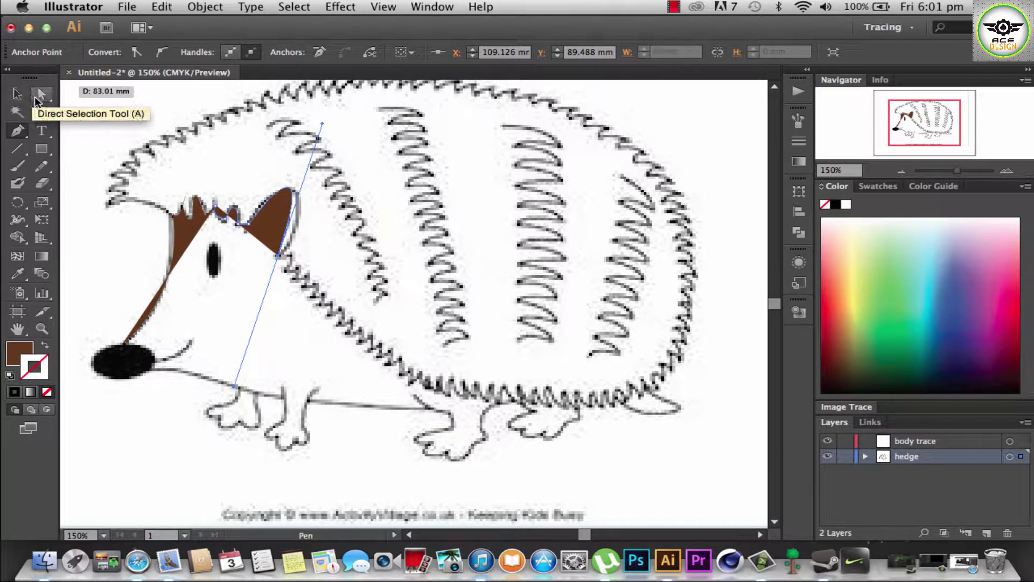
Step: Adjust the ear's right-edge anchor and handles to match the drawn ear outline
left_click(42, 95)
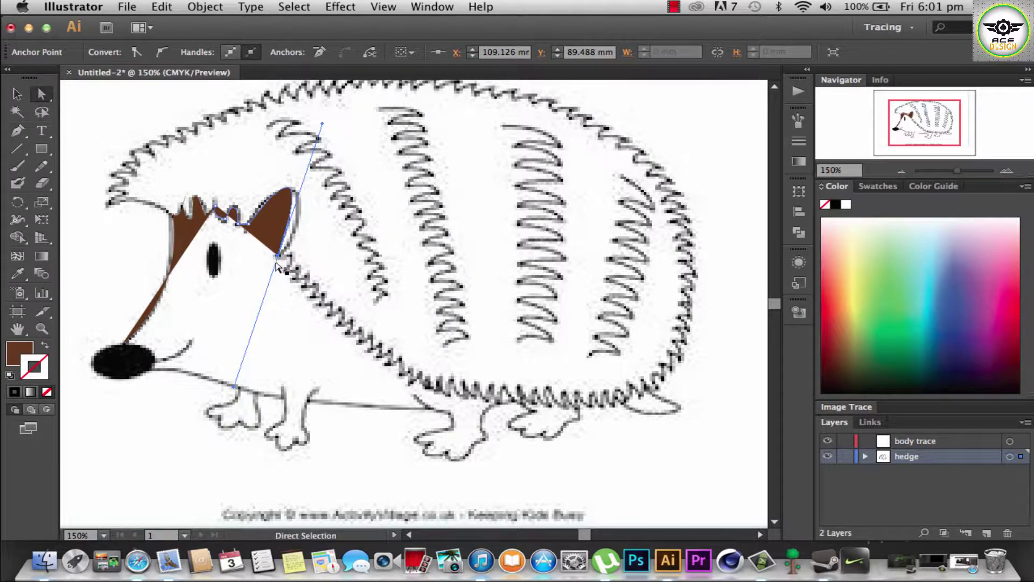
left_click_drag(279, 258, 283, 258)
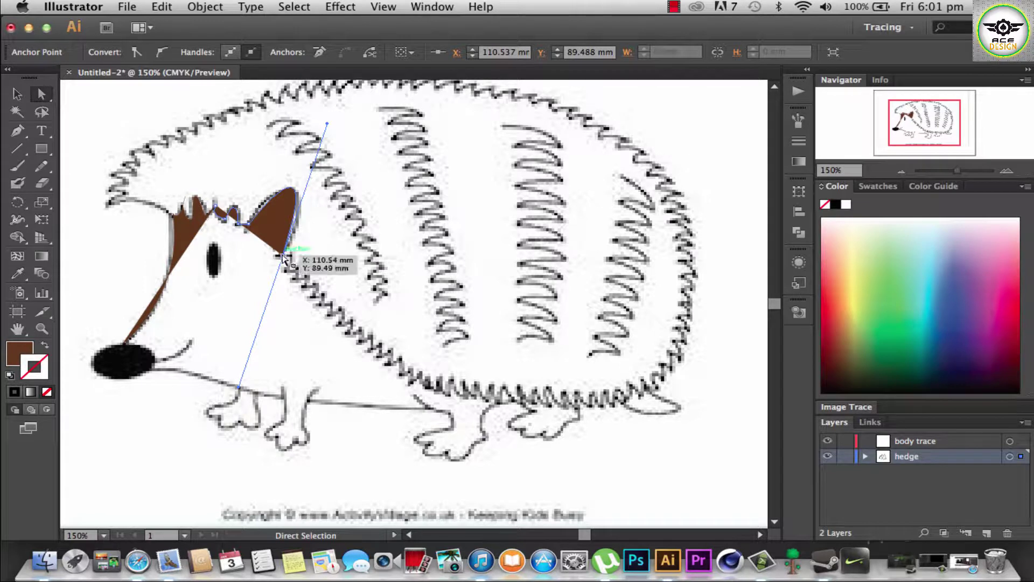
left_click(281, 257)
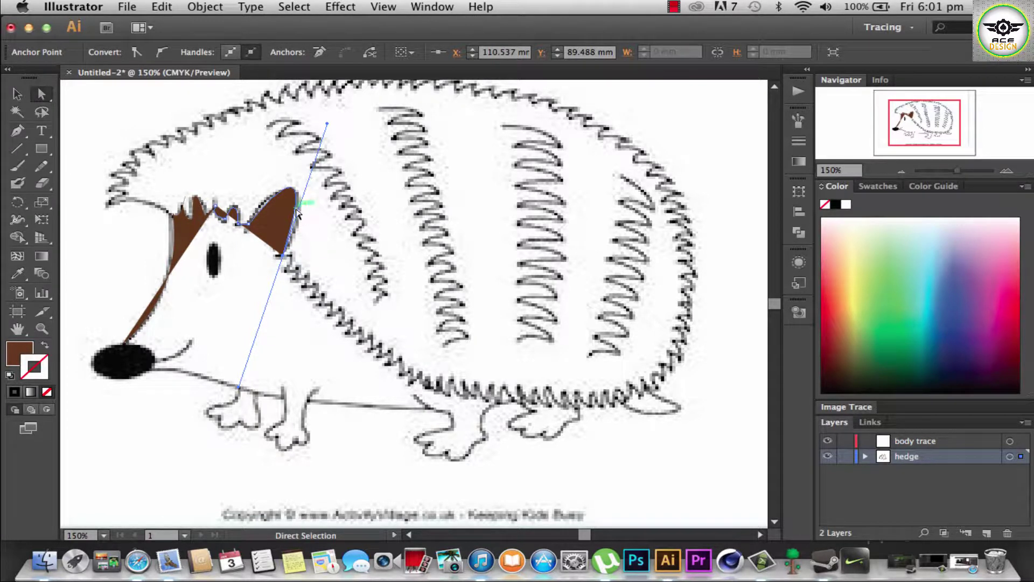
mouse_move(297, 211)
left_mouse_down()
mouse_move(309, 217)
mouse_move(298, 229)
left_mouse_up()
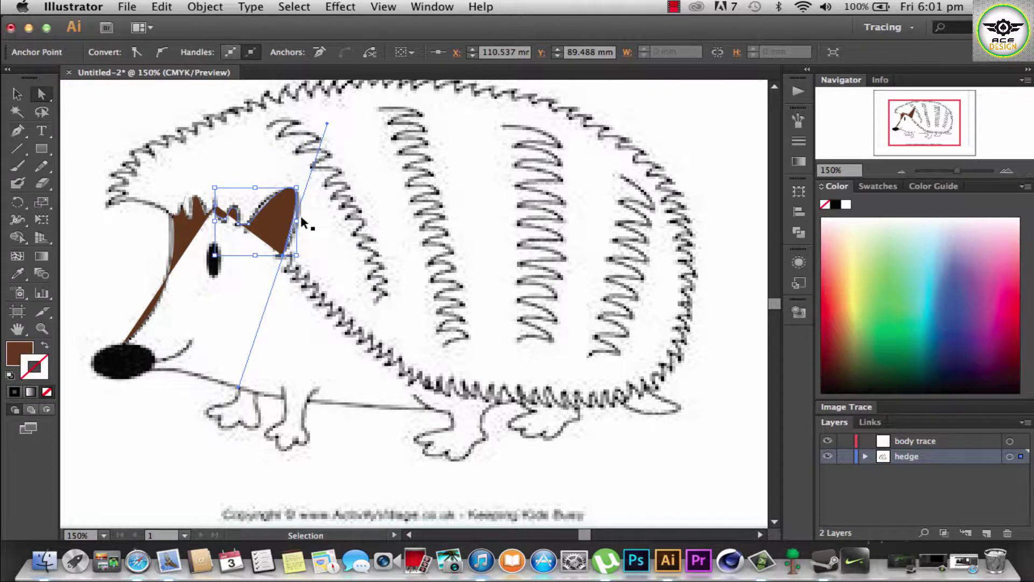
left_click(17, 130)
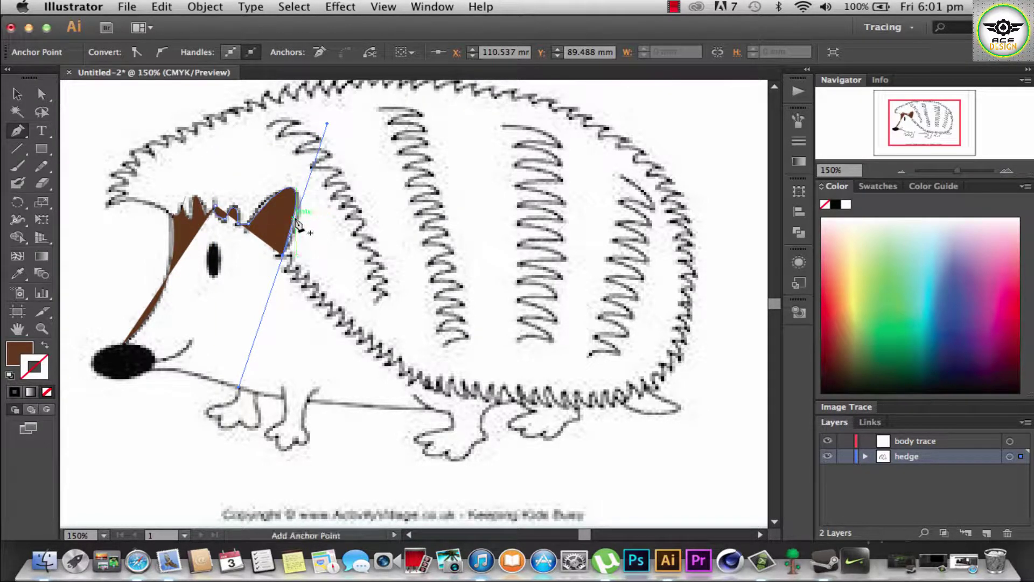
left_click(296, 229)
left_click(17, 94)
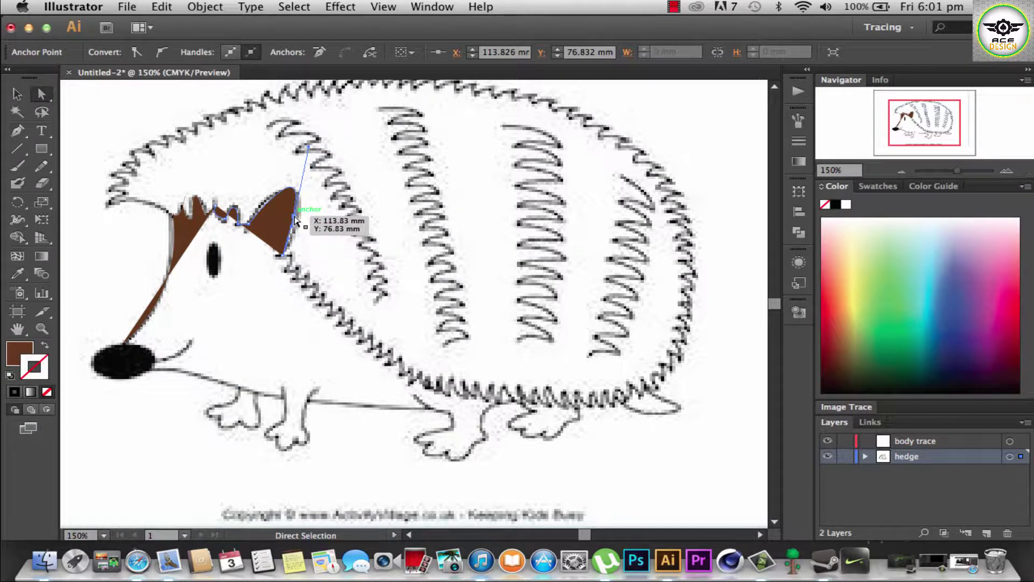
left_click_drag(295, 217, 296, 207)
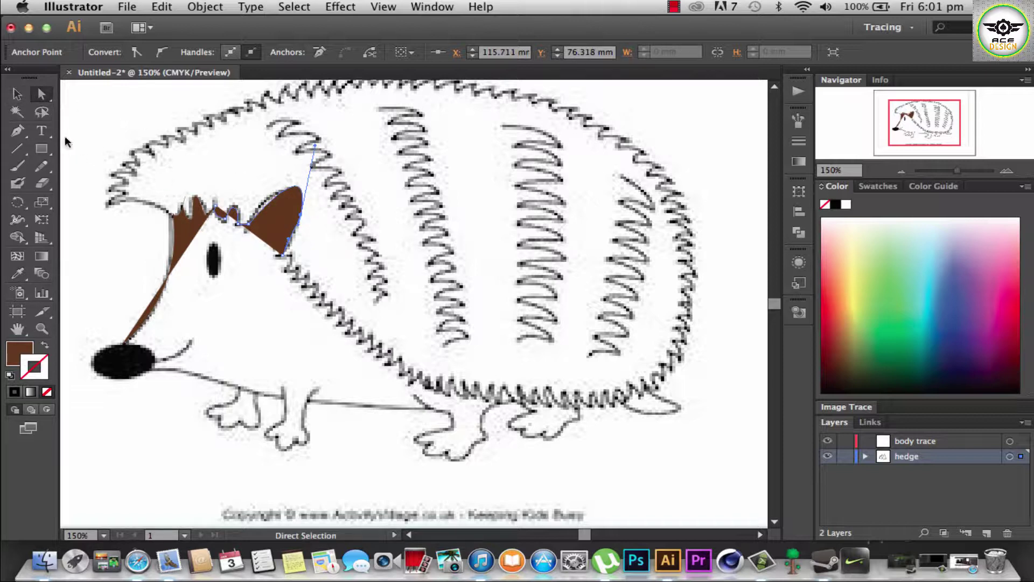
Step: Add an anchor on the left ear edge and round out the ear tip
left_click(17, 131)
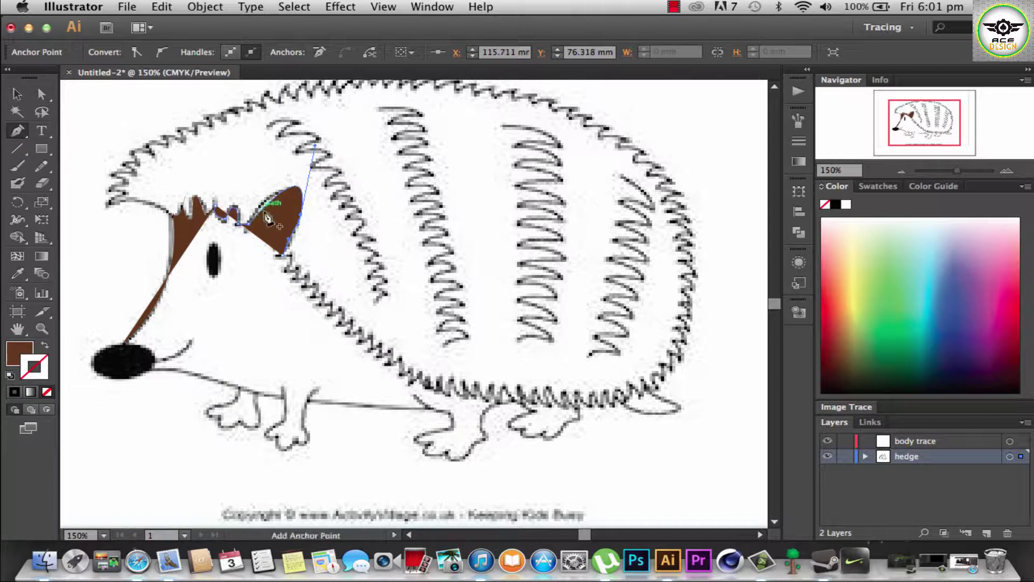
mouse_move(266, 212)
left_mouse_down()
mouse_move(271, 227)
mouse_move(263, 204)
mouse_move(266, 223)
left_mouse_up()
left_click(41, 95)
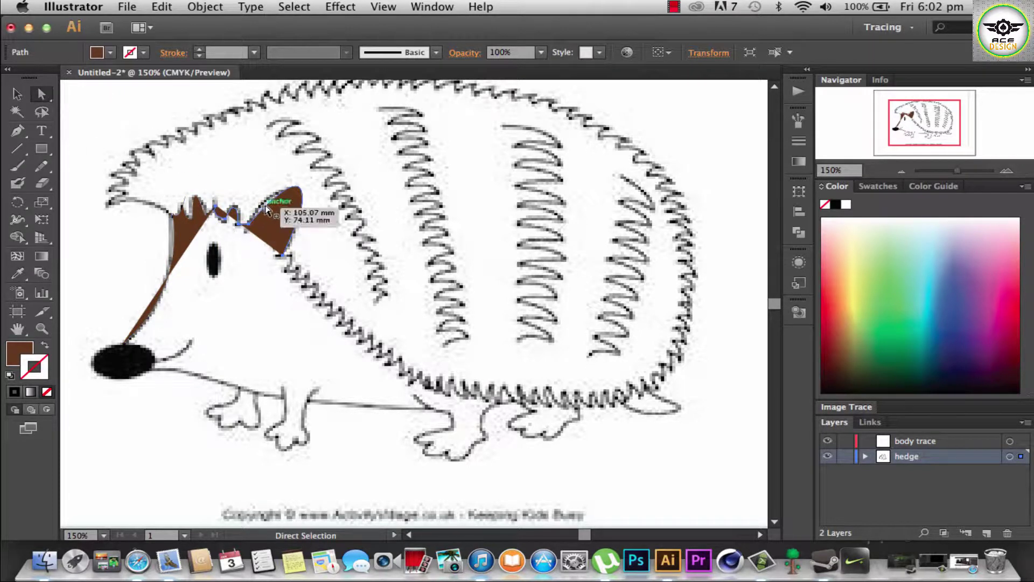
left_click_drag(264, 207, 263, 212)
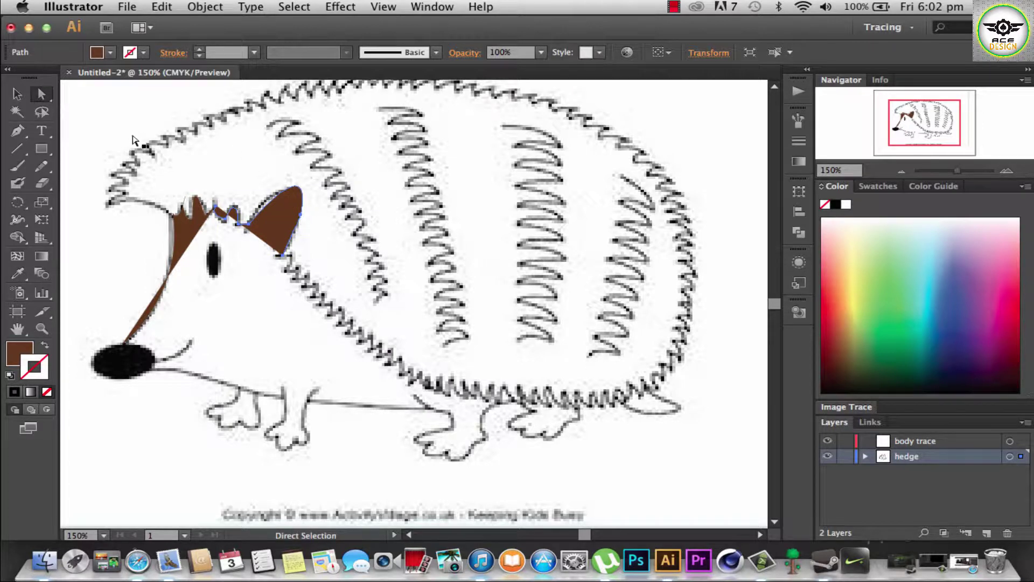
left_click(16, 129)
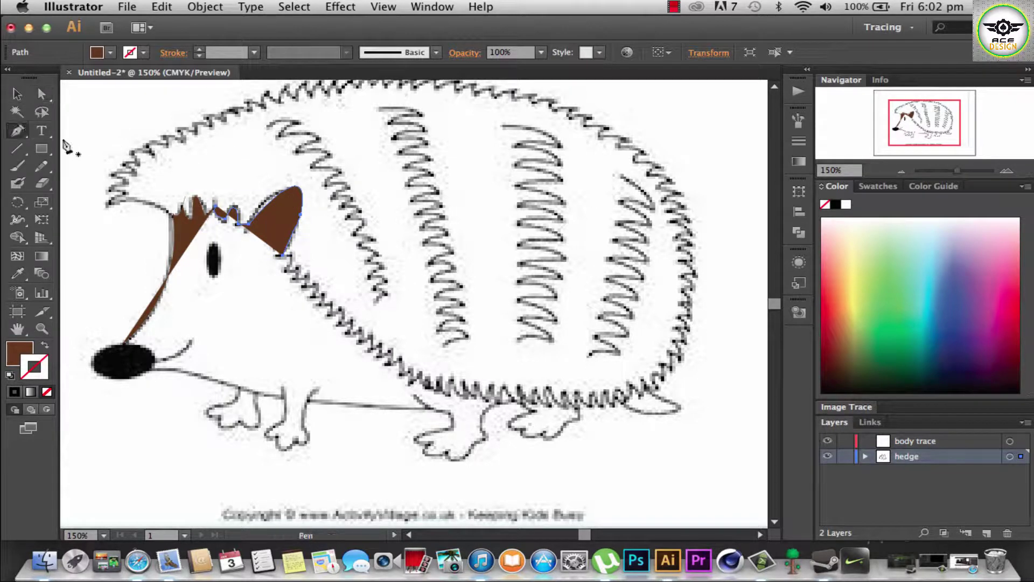
left_click_drag(298, 187, 308, 180)
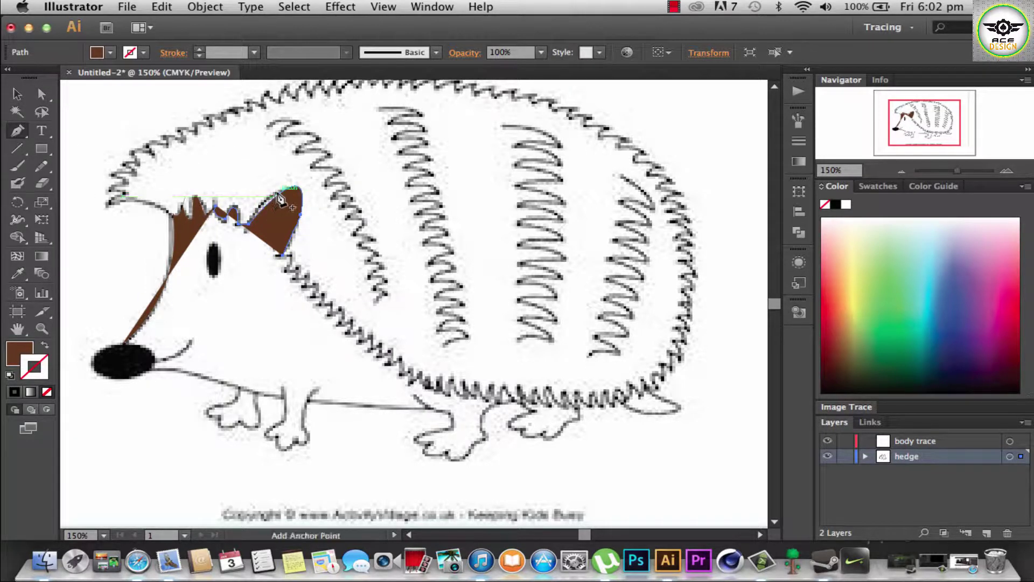
left_click(39, 94)
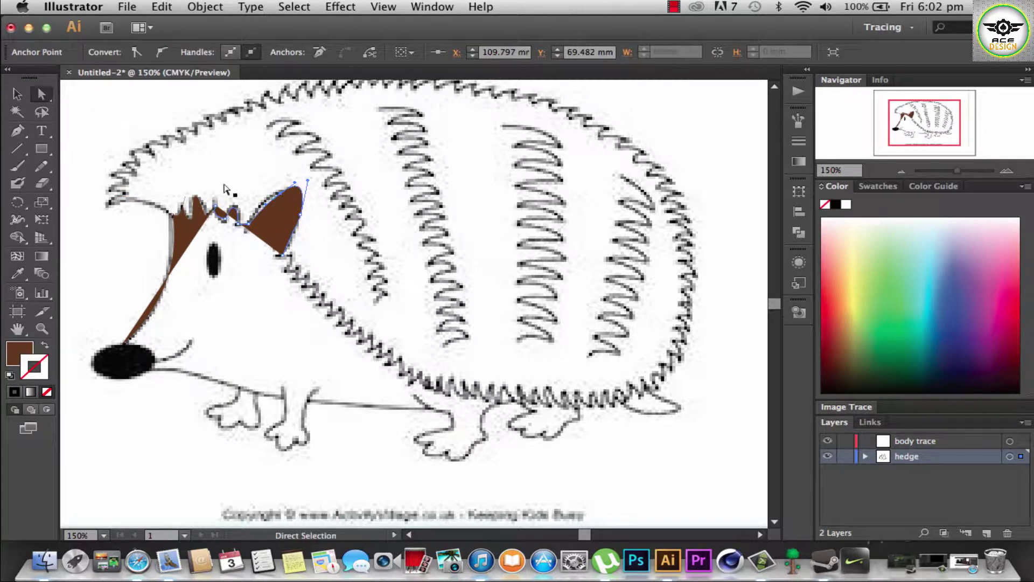
left_click_drag(278, 203, 275, 203)
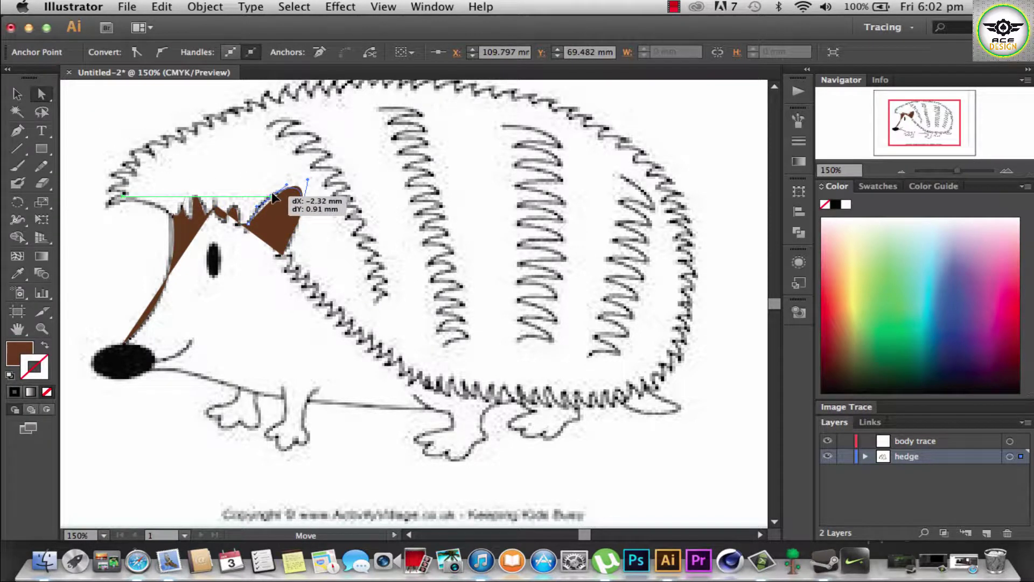
left_click(268, 165)
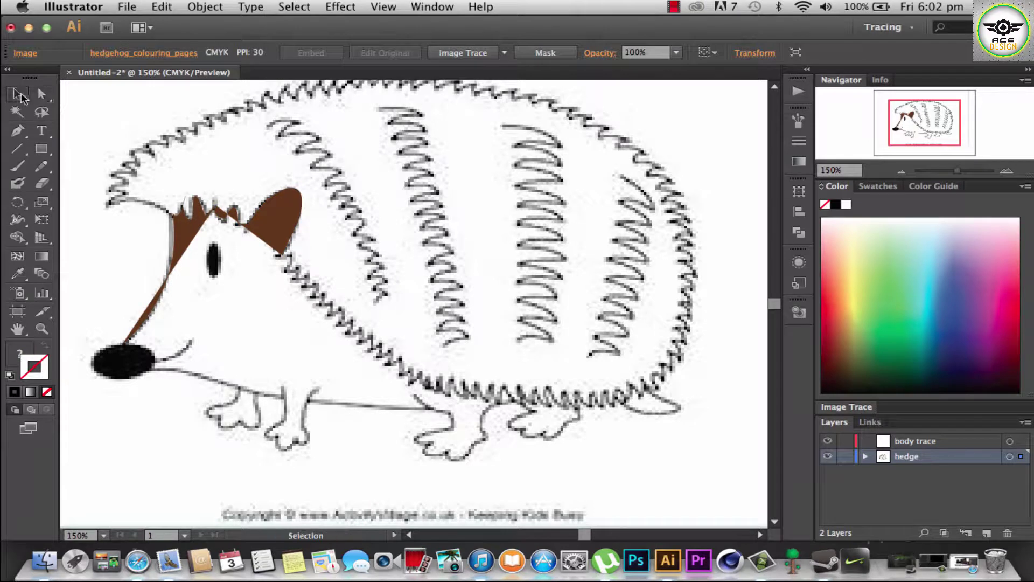
left_click(18, 130)
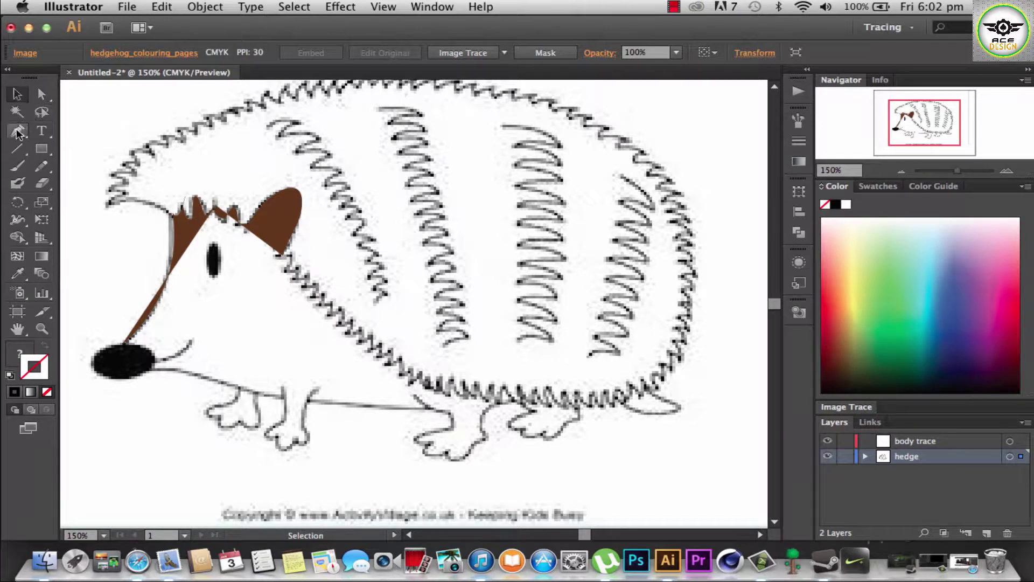
left_click(288, 256)
Step: Add curved anchors past the ear to its lower tip, undoing the last misplaced point
left_click_drag(288, 256, 275, 277)
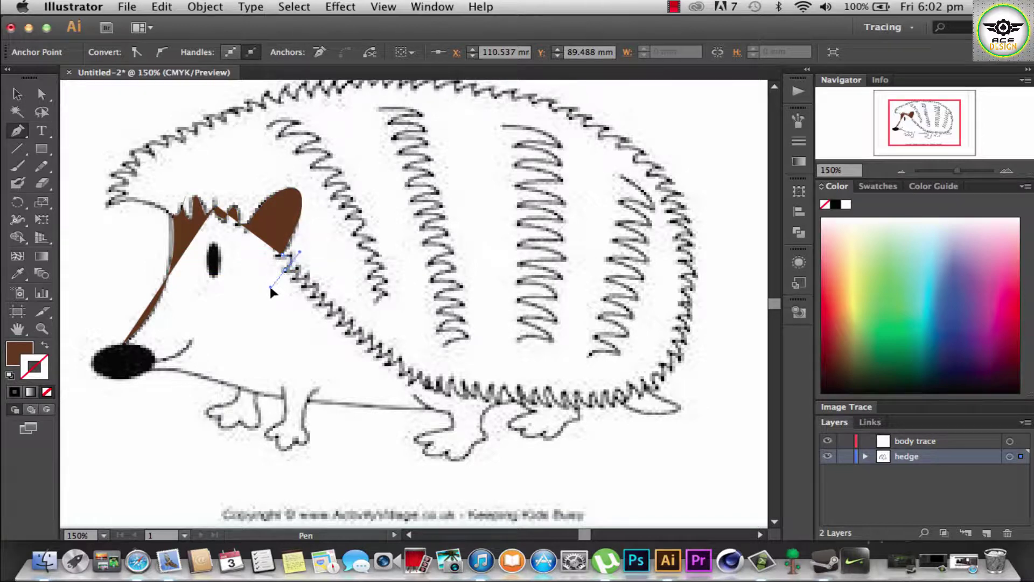
left_click_drag(288, 270, 309, 274)
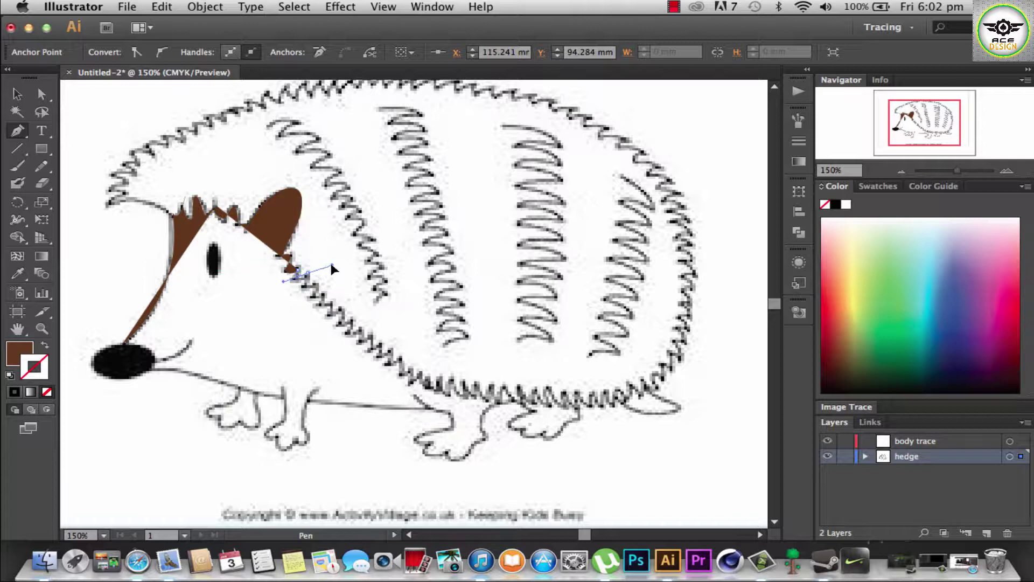
left_click(309, 276)
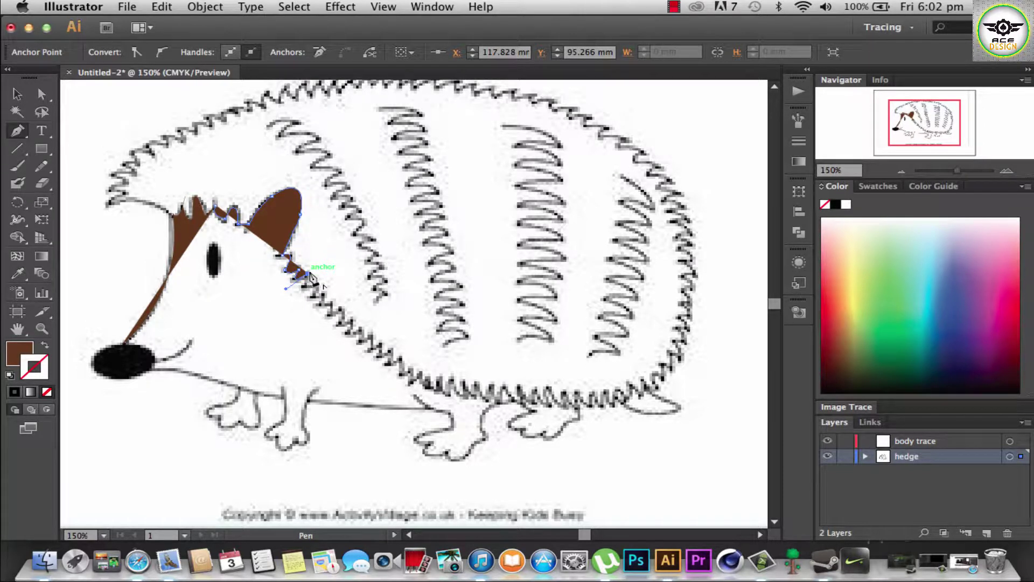
mouse_move(311, 276)
left_mouse_down()
mouse_move(324, 283)
mouse_move(337, 253)
mouse_move(324, 298)
mouse_move(335, 307)
mouse_move(342, 297)
mouse_move(345, 311)
mouse_move(348, 296)
mouse_move(352, 324)
mouse_move(370, 305)
mouse_move(370, 328)
mouse_move(379, 311)
mouse_move(388, 326)
mouse_move(376, 335)
left_mouse_up()
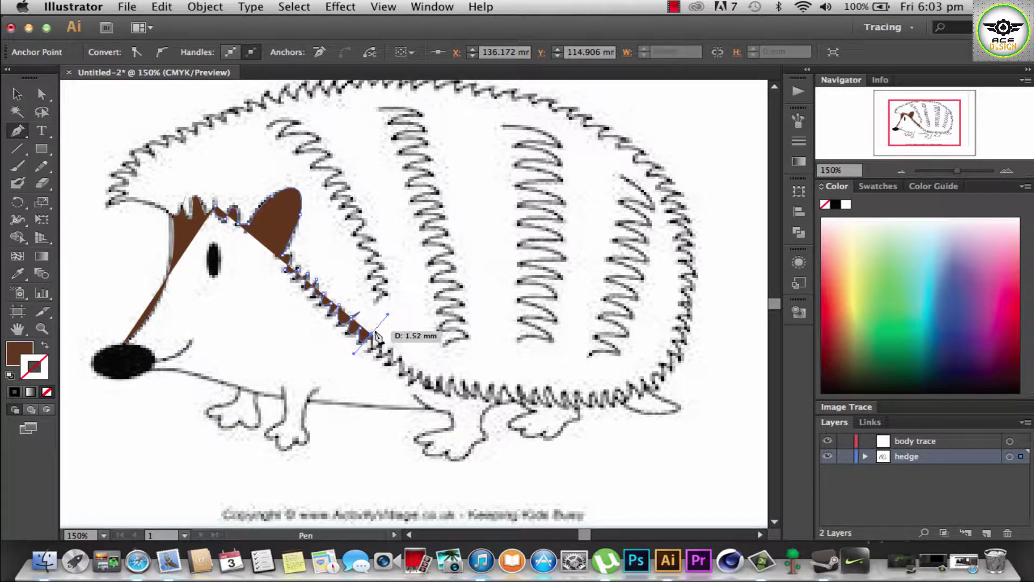
key("ctrl+z")
Step: Undo a stray anchor and extend the trace onto the spiky back edge
key("ctrl+z")
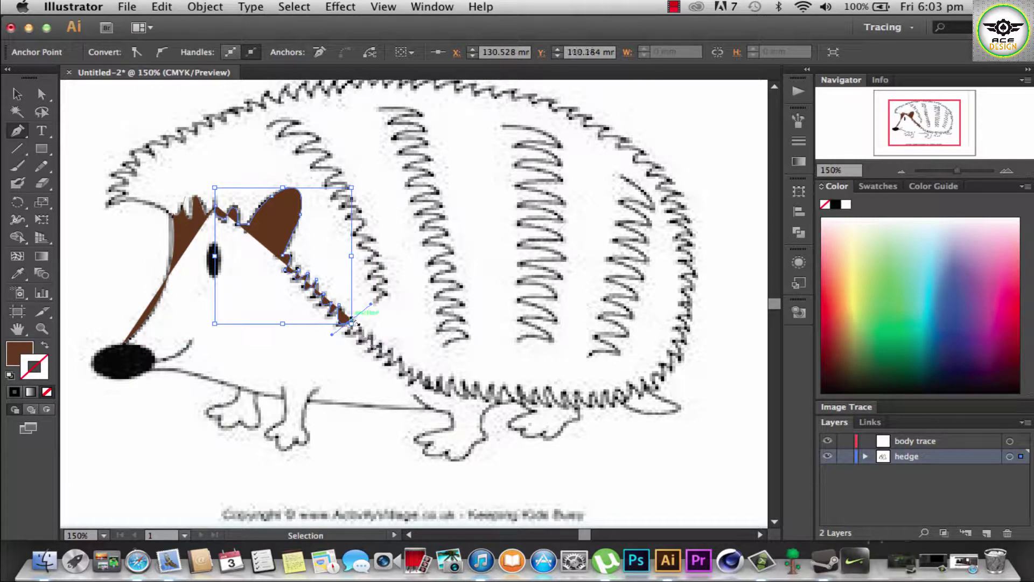
key("ctrl+z")
left_click_drag(351, 324, 362, 334)
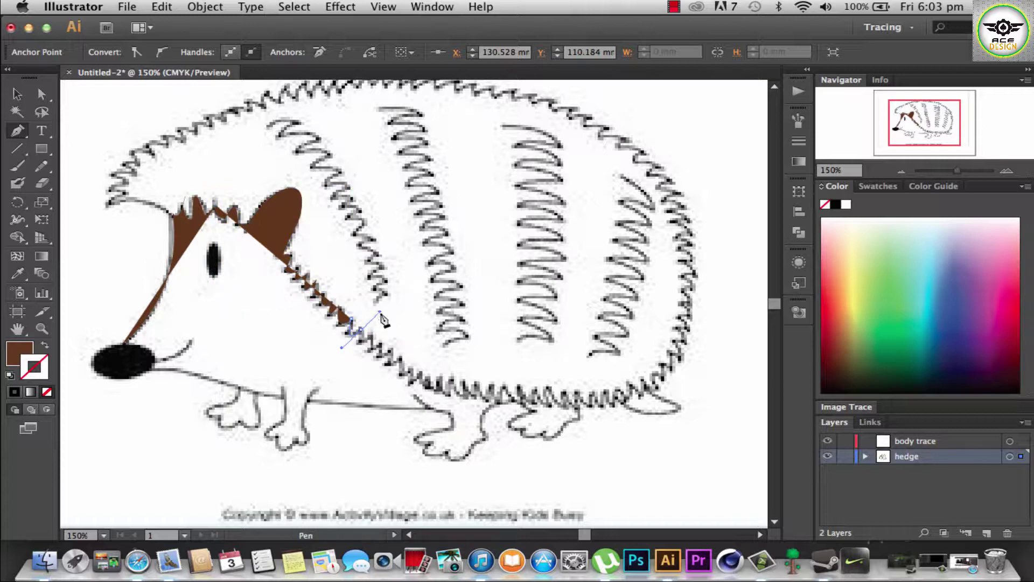
left_click_drag(381, 319, 380, 349)
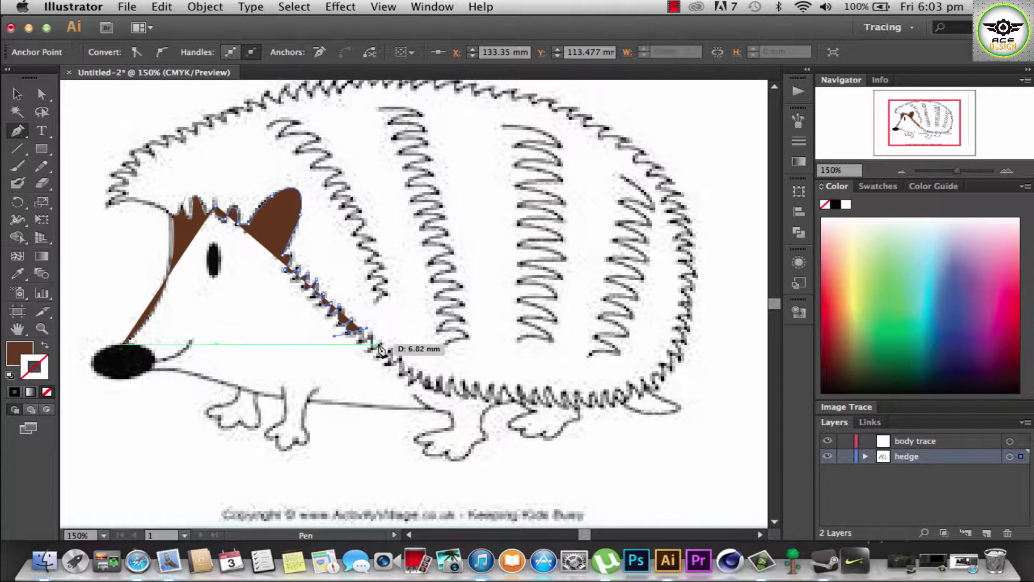
mouse_move(380, 349)
left_mouse_down()
mouse_move(384, 306)
mouse_move(391, 322)
left_mouse_up()
key("ctrl+z")
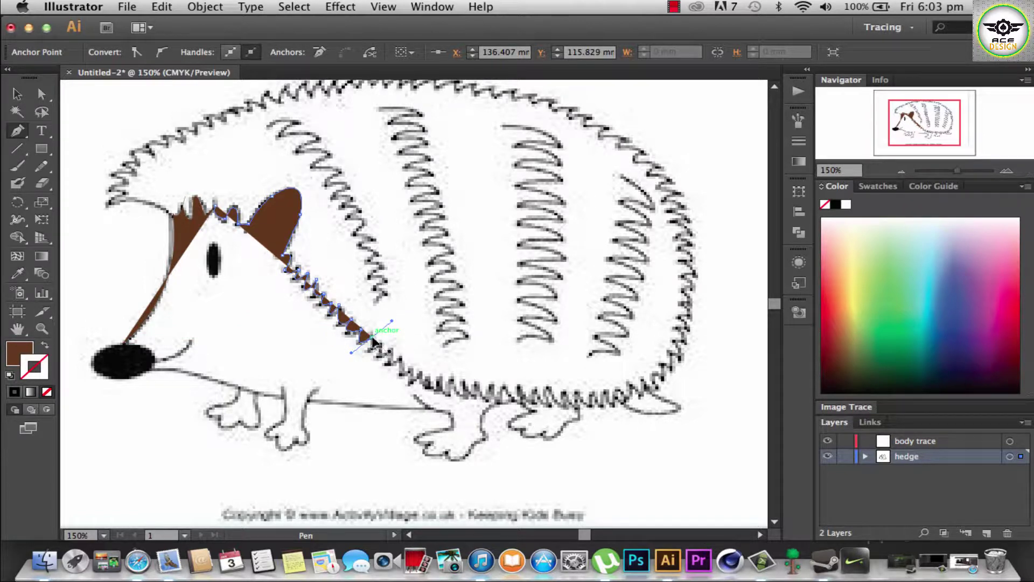
left_click(372, 338)
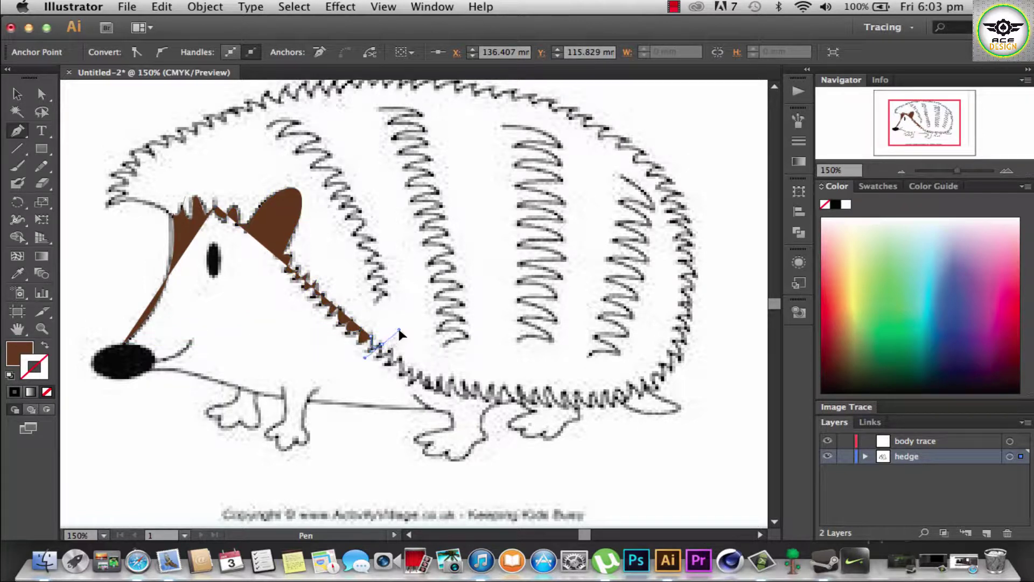
Step: Add anchors down the back spines, removing outgoing handles, to where spines meet the leg
left_click_drag(399, 334, 399, 330)
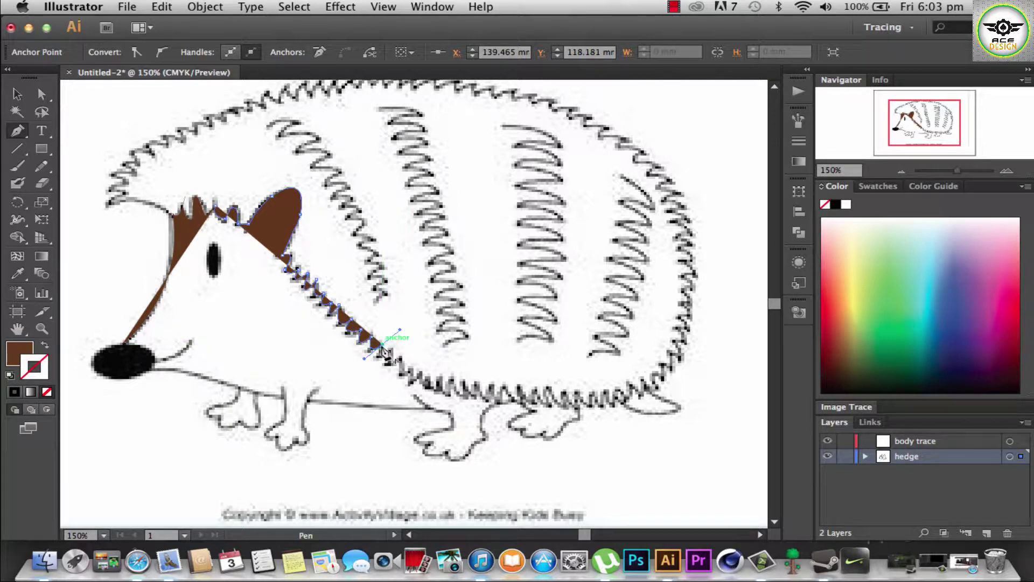
left_click(383, 350)
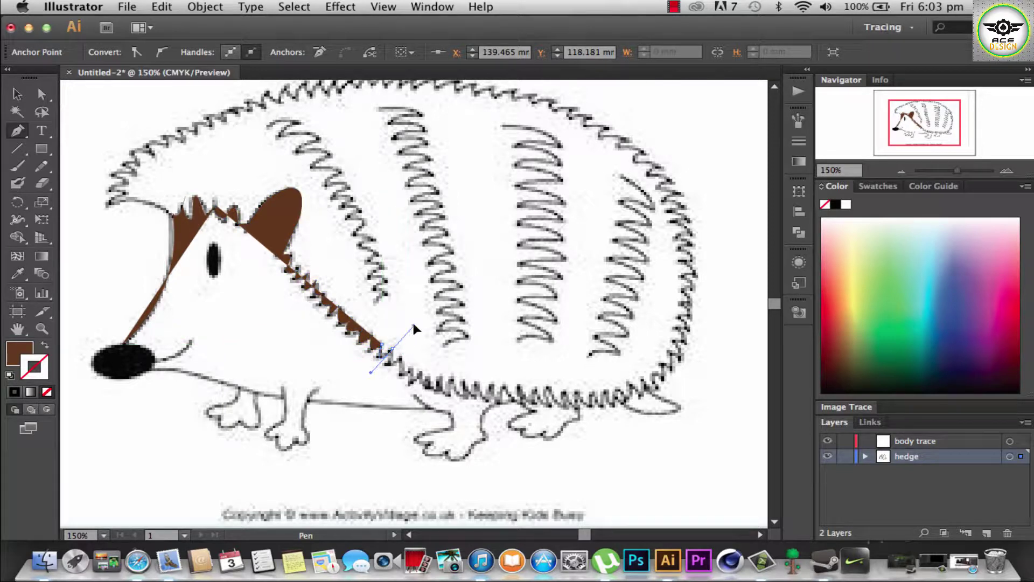
left_click_drag(414, 329, 418, 324)
left_click(393, 352)
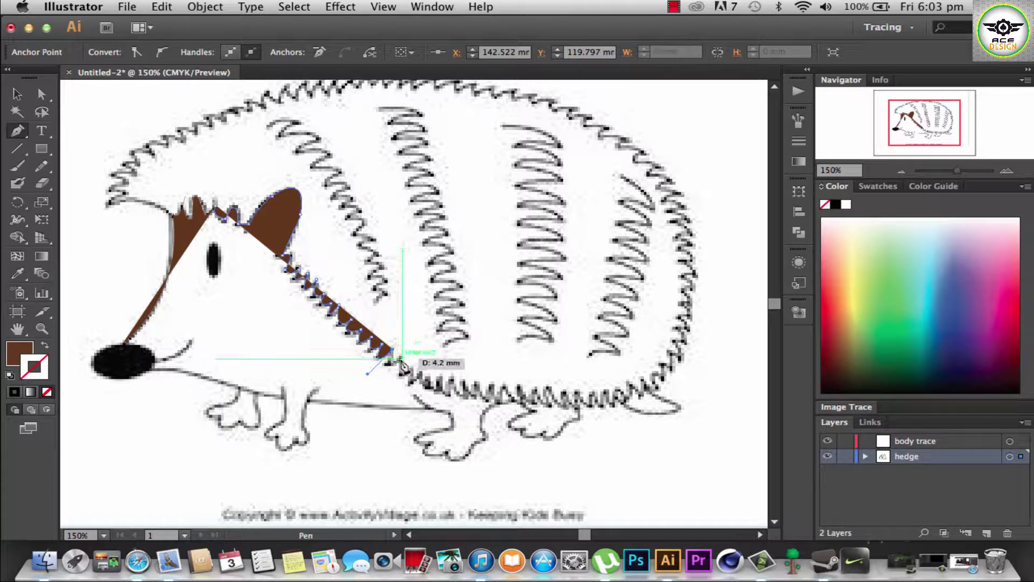
left_click(400, 358)
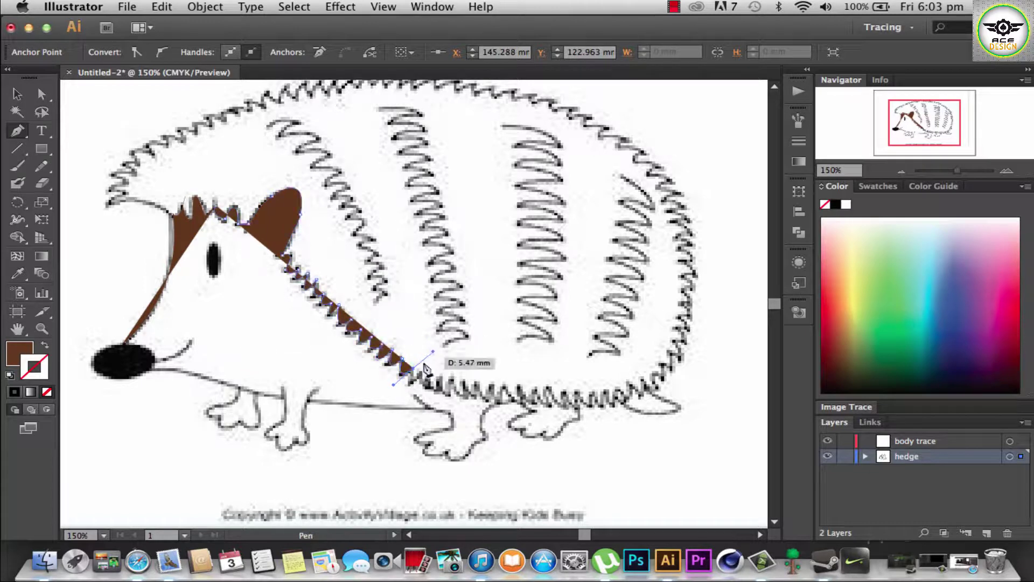
left_click(412, 371)
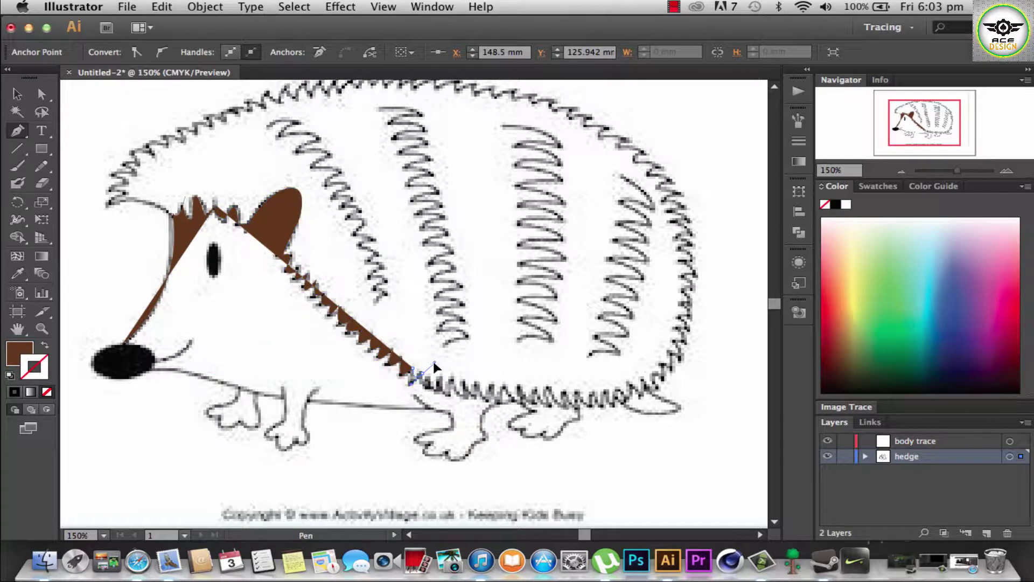
left_click(423, 373)
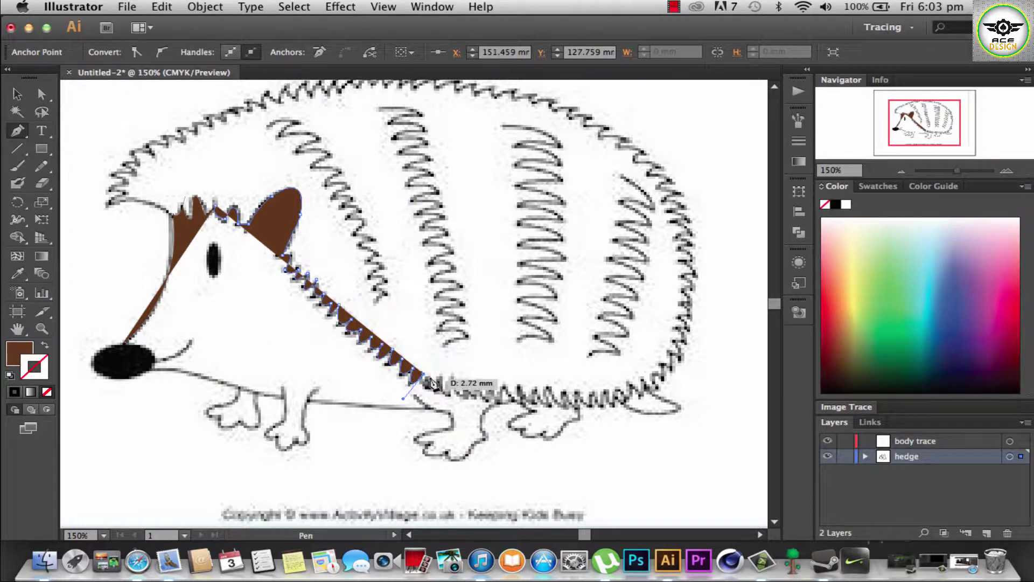
left_click(439, 382)
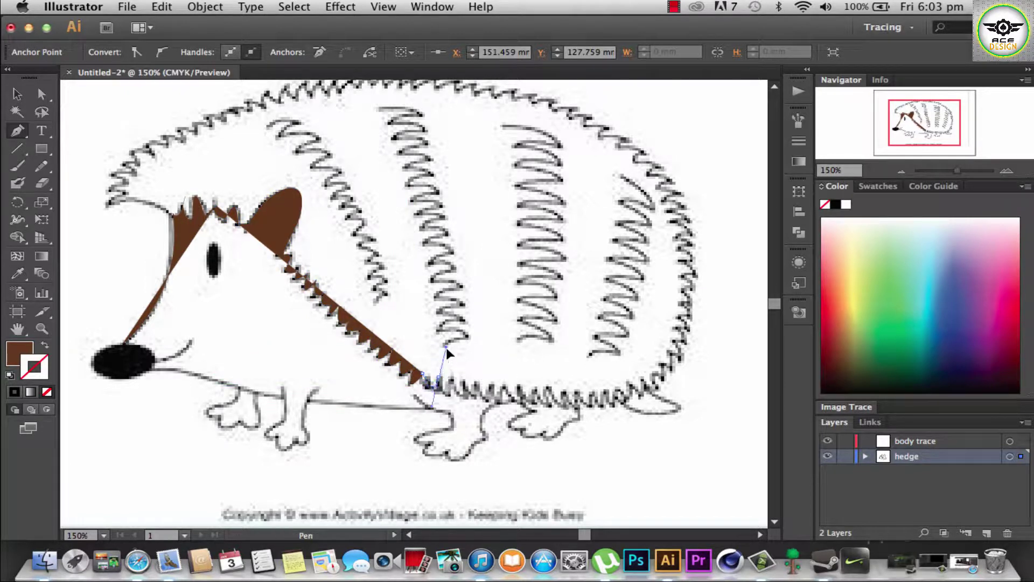
left_click_drag(447, 352, 455, 377)
left_click(439, 378)
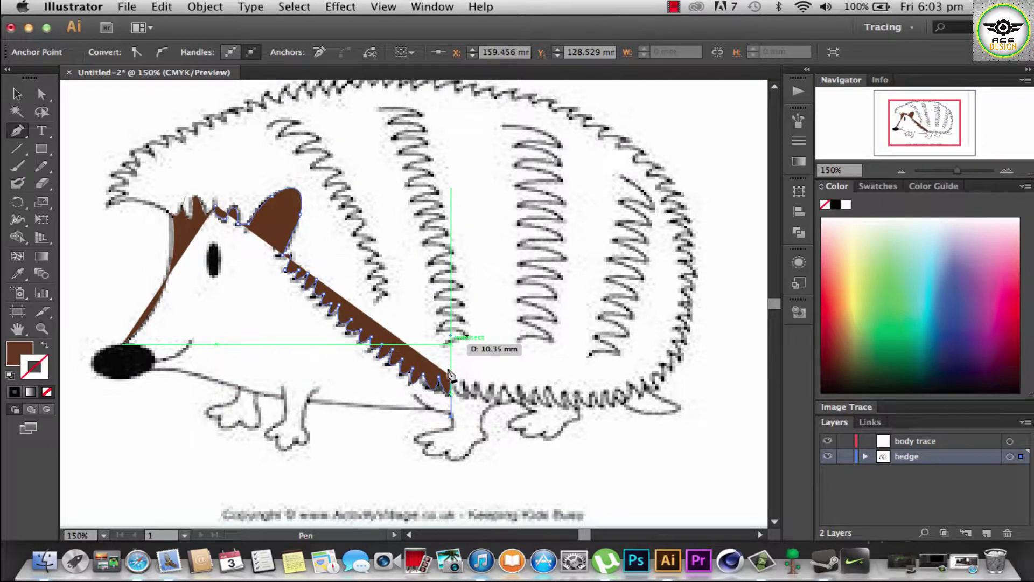
Step: Carry the trace further along the lower back spines with curved anchors
left_click_drag(453, 339, 454, 345)
left_click_drag(455, 383, 466, 390)
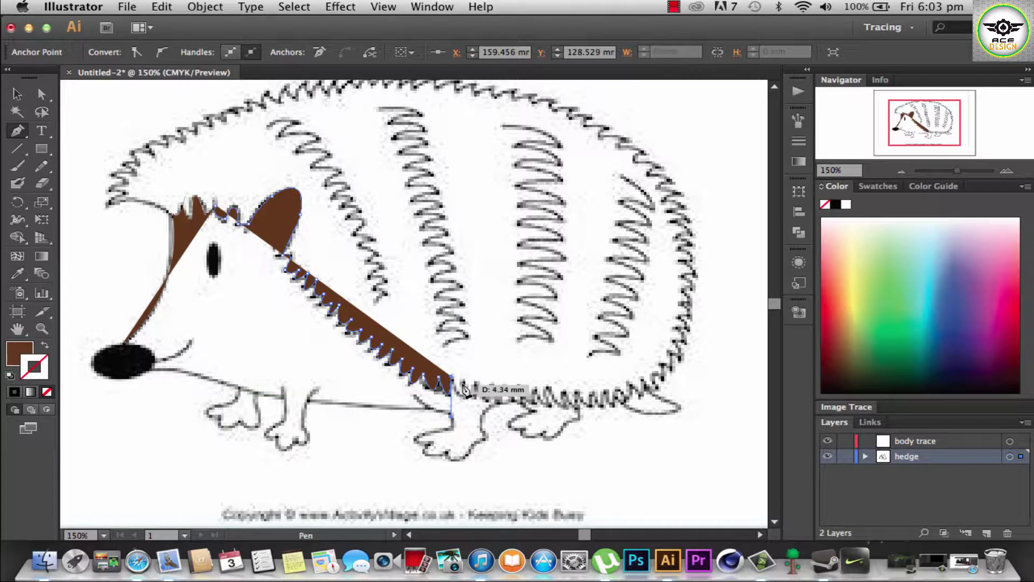
left_click_drag(467, 391, 466, 385)
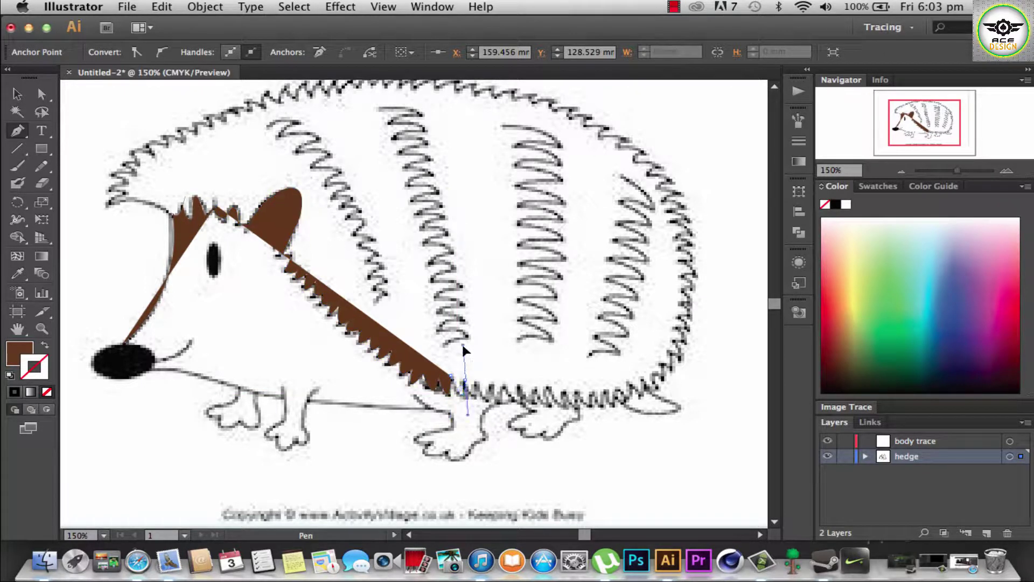
mouse_move(464, 351)
left_mouse_down()
mouse_move(467, 394)
mouse_move(480, 394)
mouse_move(483, 370)
mouse_move(487, 394)
mouse_move(504, 386)
left_mouse_up()
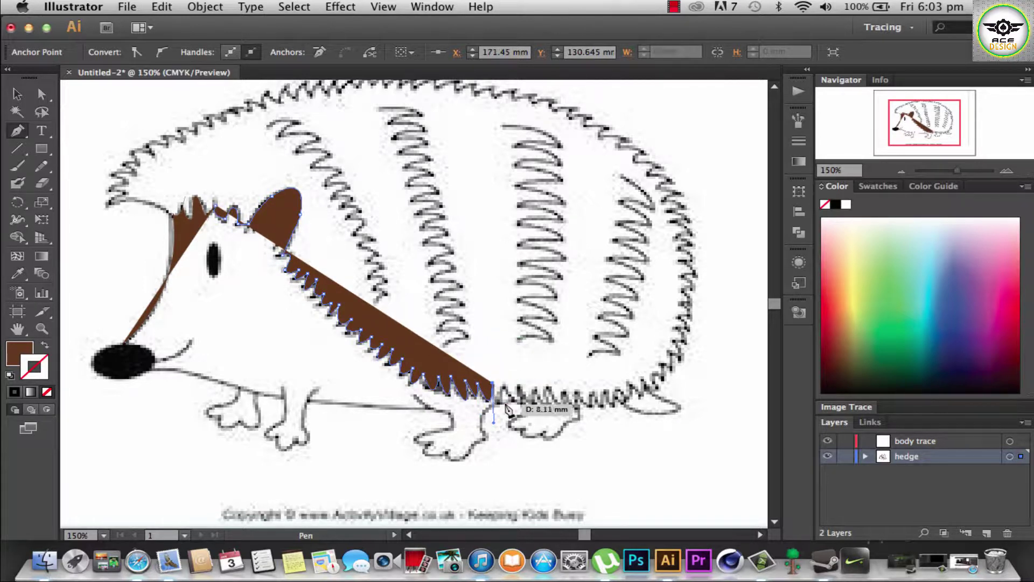
left_click_drag(505, 345, 509, 352)
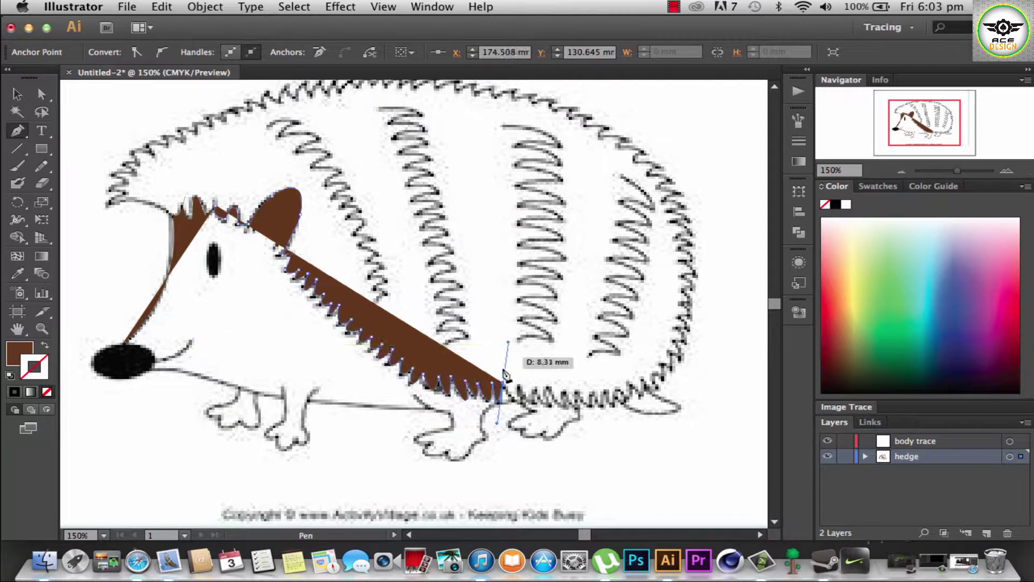
left_click(502, 384, "alt")
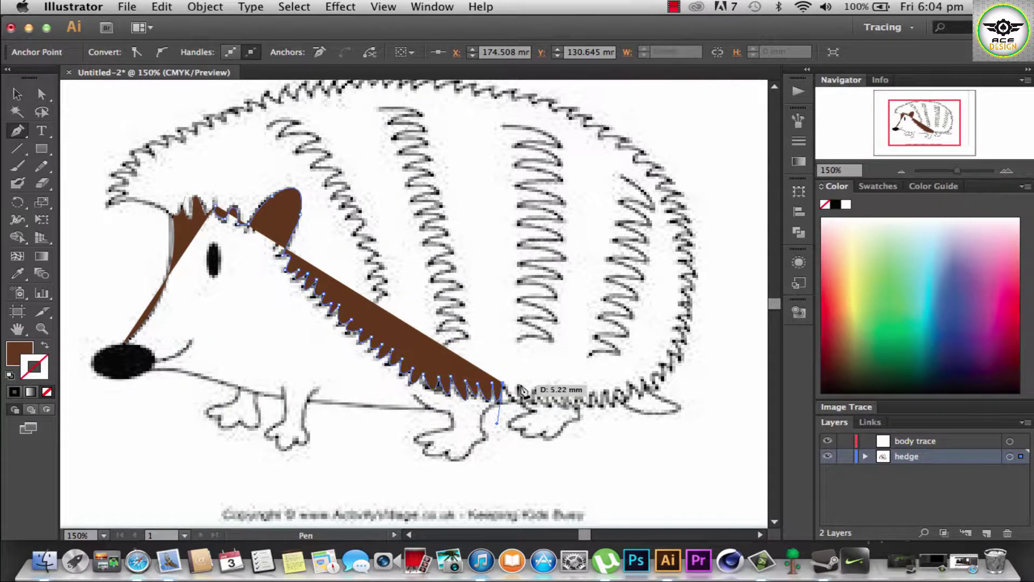
left_click_drag(520, 405, 513, 364)
Step: Extend the trace with curved points along the spine tips, undoing a misplaced corner
left_click(521, 398)
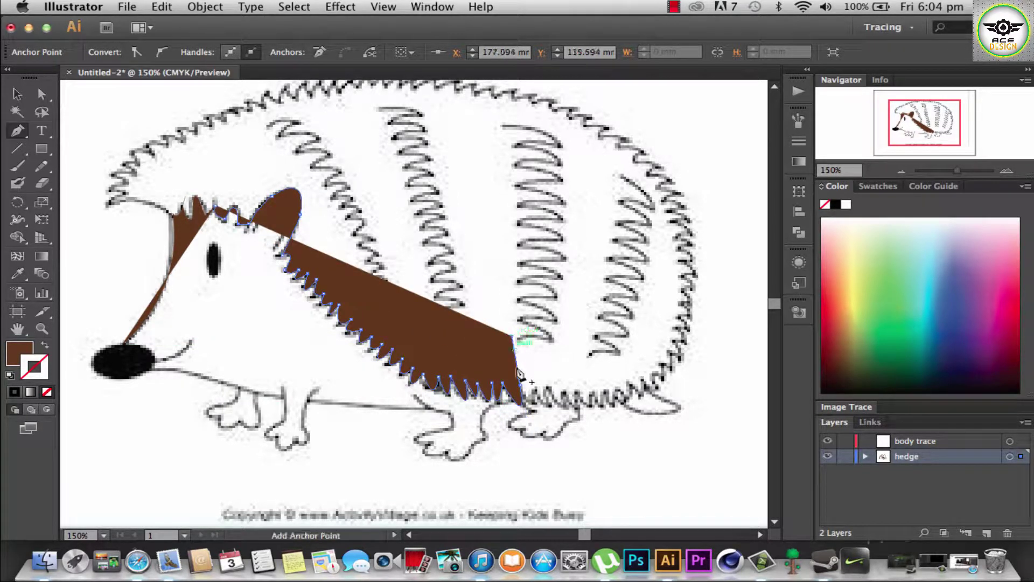
left_click_drag(521, 386, 536, 388)
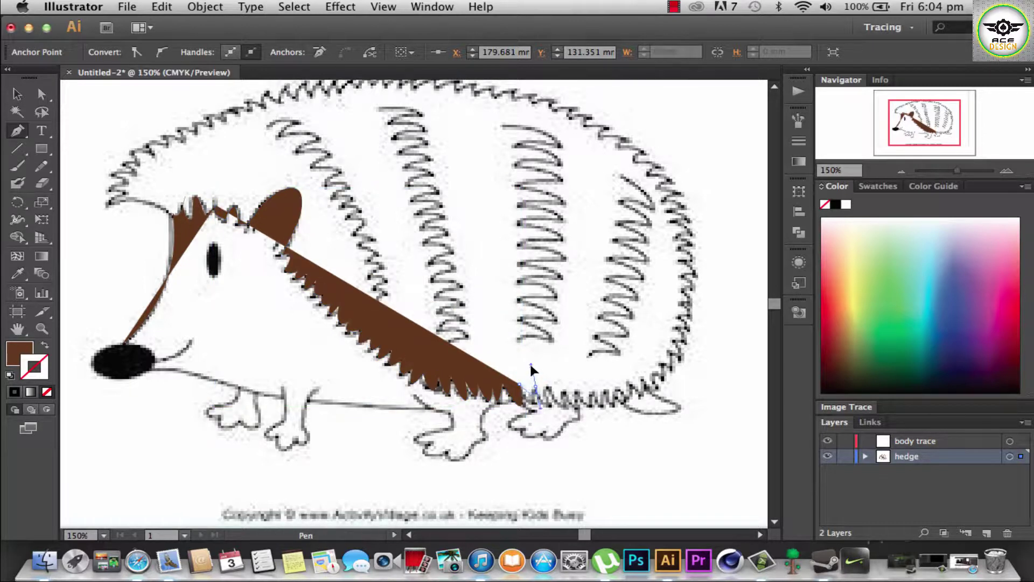
left_click_drag(536, 386, 533, 344)
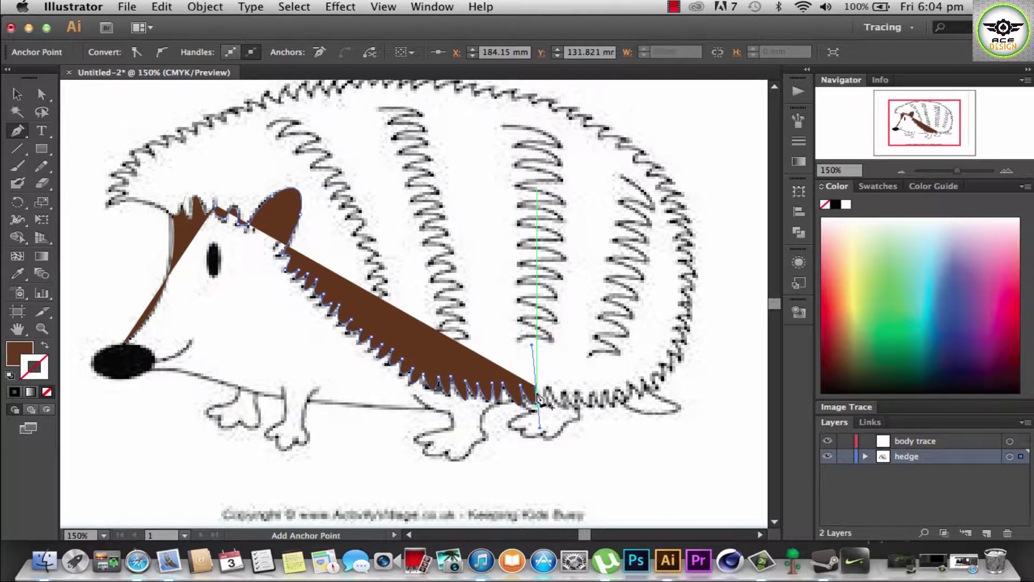
left_click(544, 378, "super")
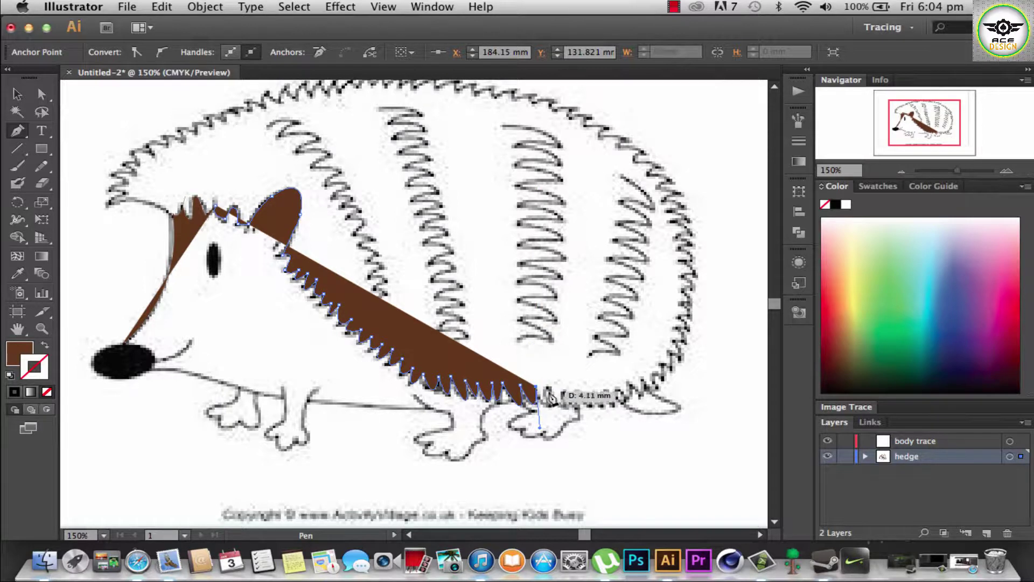
left_click(538, 345, "super")
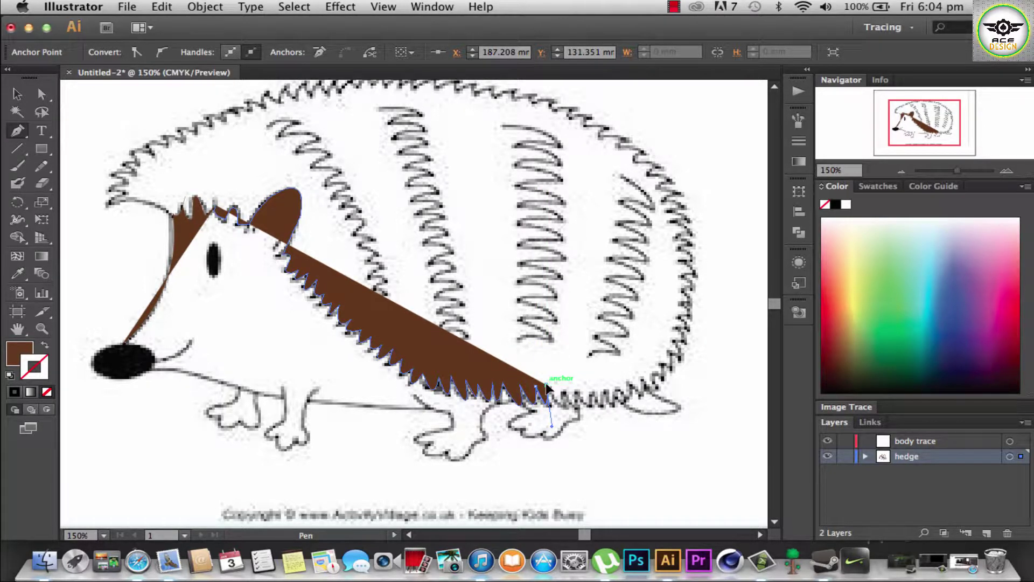
left_click_drag(546, 386, 581, 397)
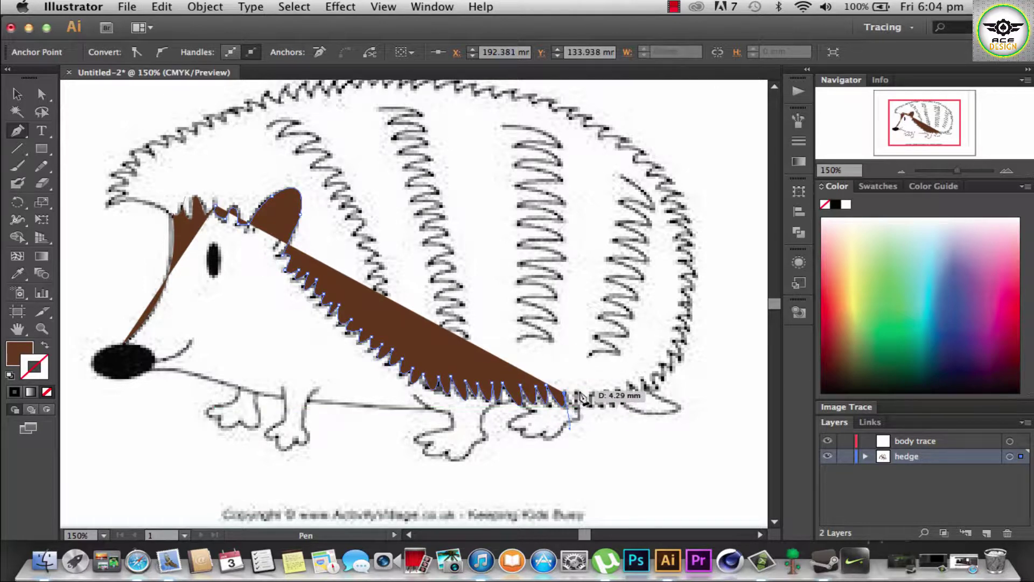
left_click(571, 359)
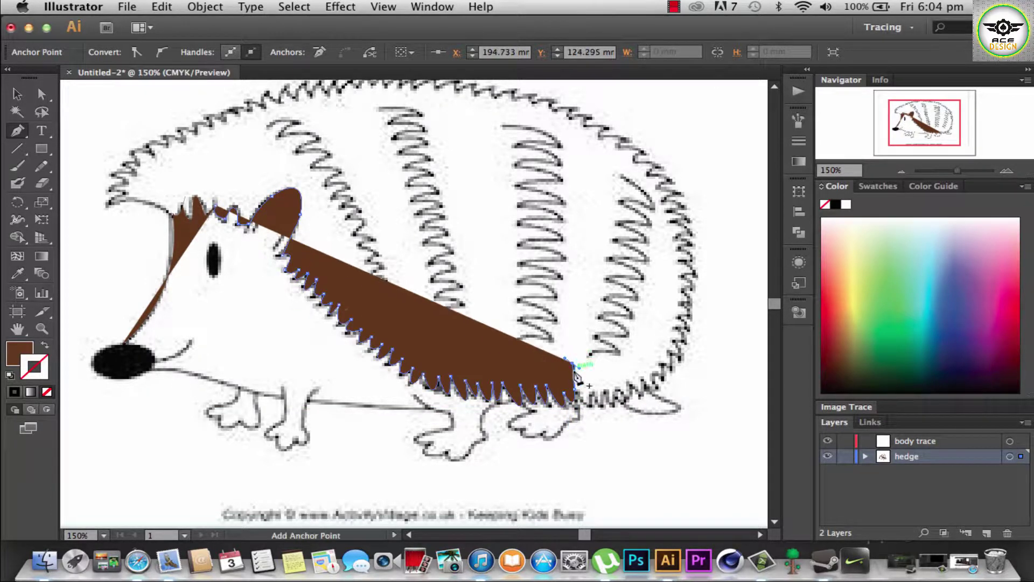
key("cmd+z")
Step: Reach the spines' lower-right end and pull the lower tip anchor over the hind foot
left_click_drag(574, 388, 577, 414)
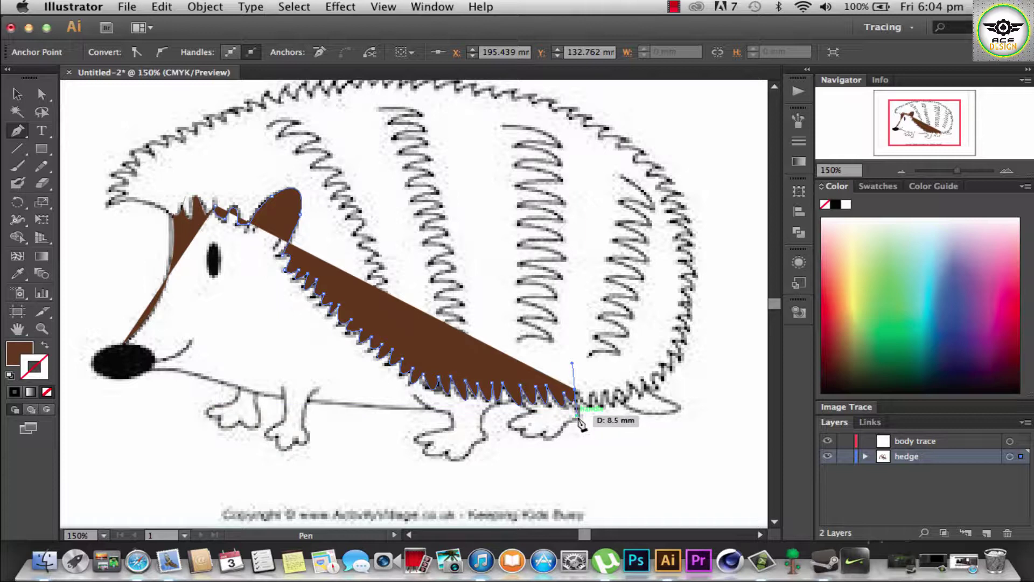
left_click(577, 416)
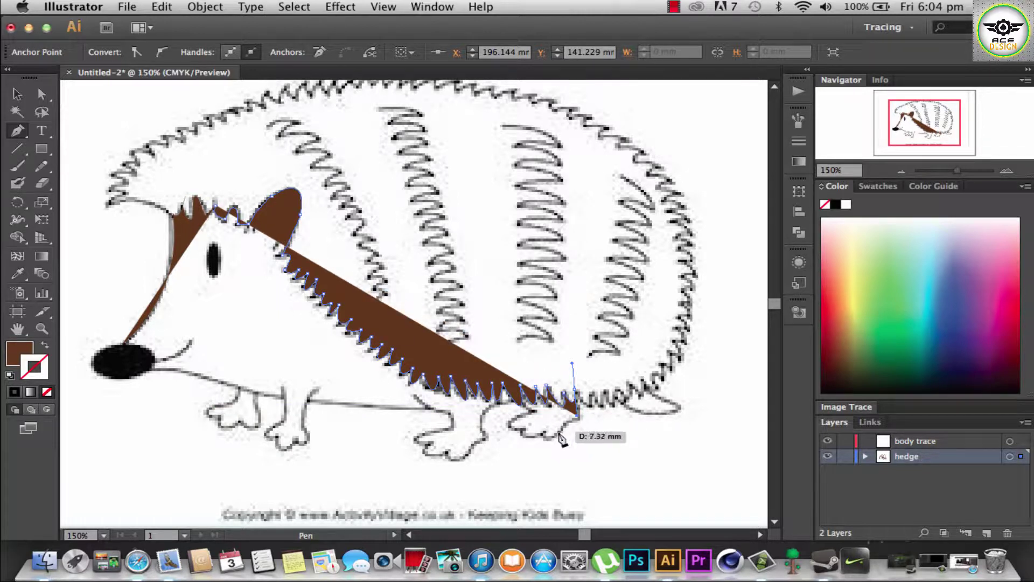
left_click(565, 426, "super")
left_click(559, 429, "super")
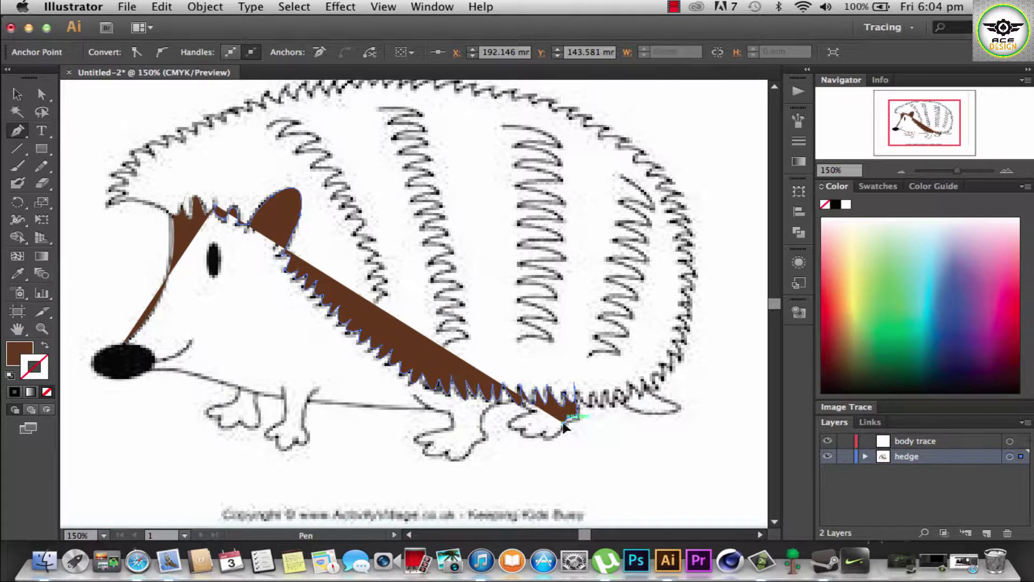
left_click(546, 431, "super")
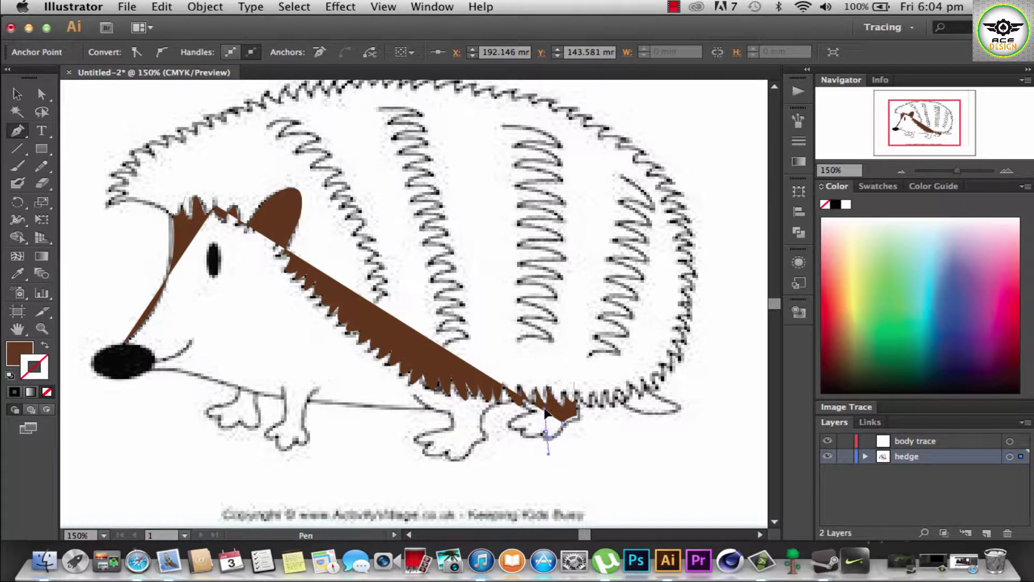
left_click(547, 416, "super")
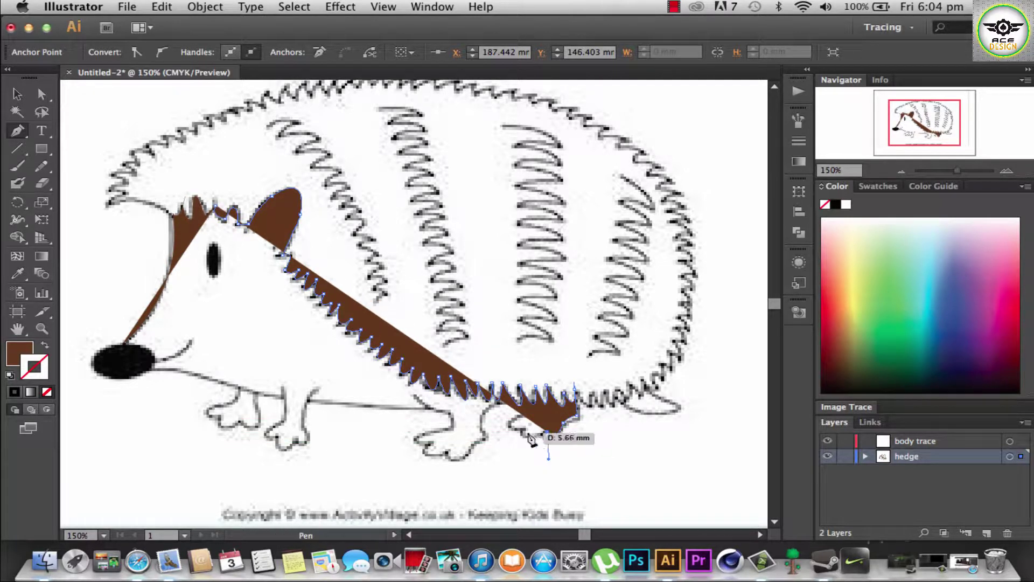
left_click(527, 434, "super")
left_click(531, 427, "super")
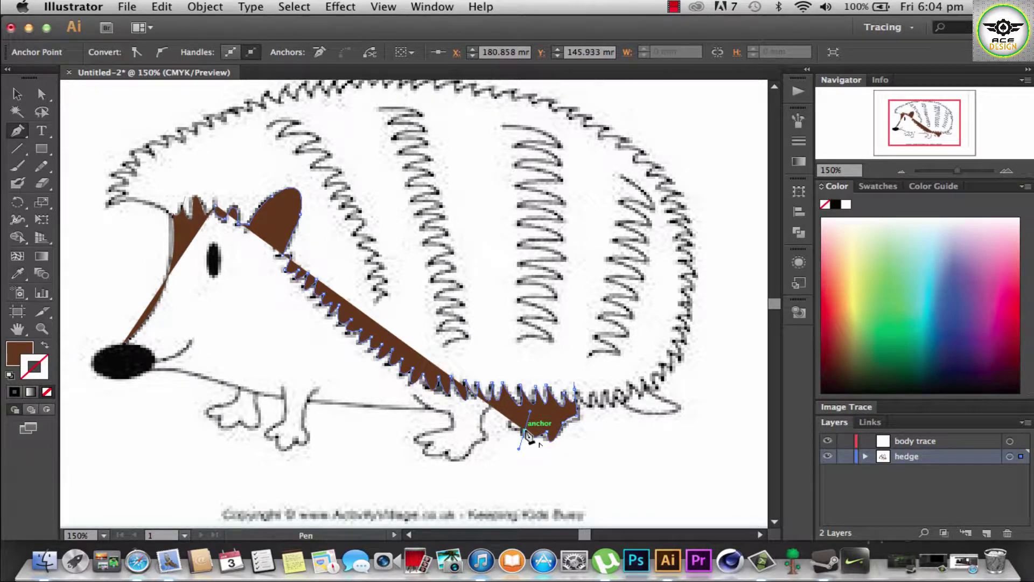
mouse_move(525, 431)
left_mouse_down()
mouse_move(517, 425)
mouse_move(528, 429)
left_mouse_up()
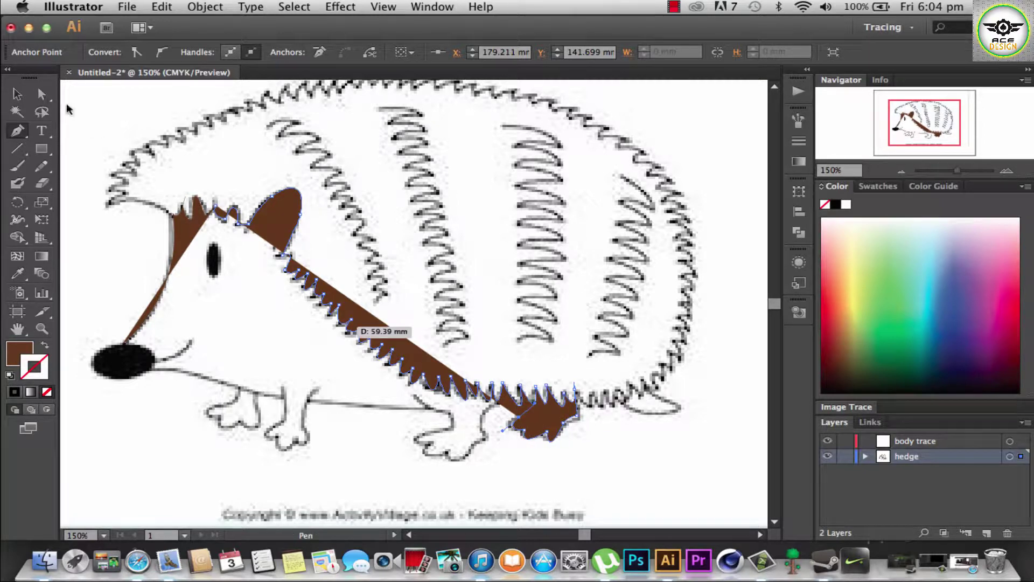
Step: Shift the brown trace off the drawing to compare, then undo the move
key("v")
left_click_drag(390, 347, 420, 307)
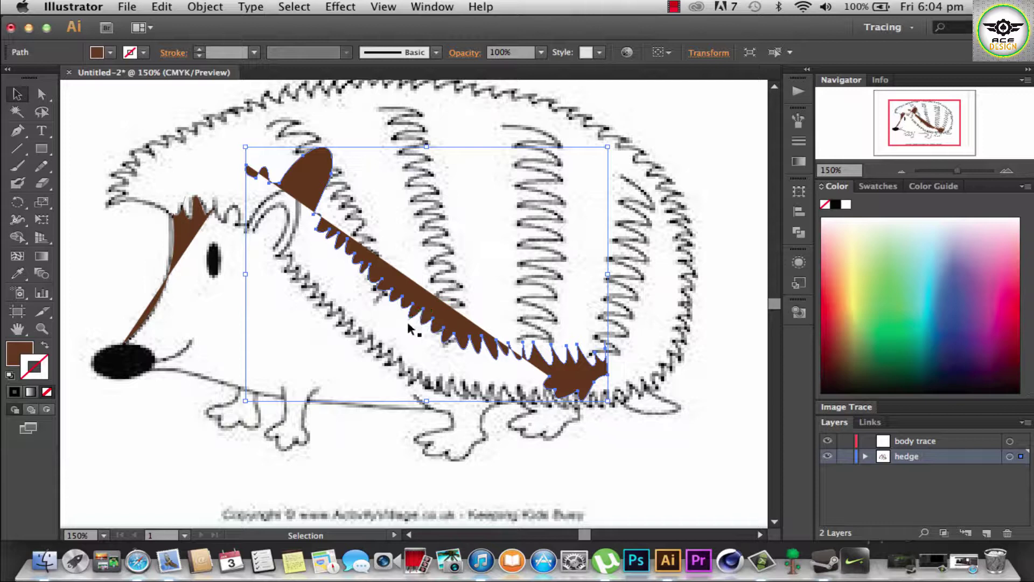
key("ctrl+z")
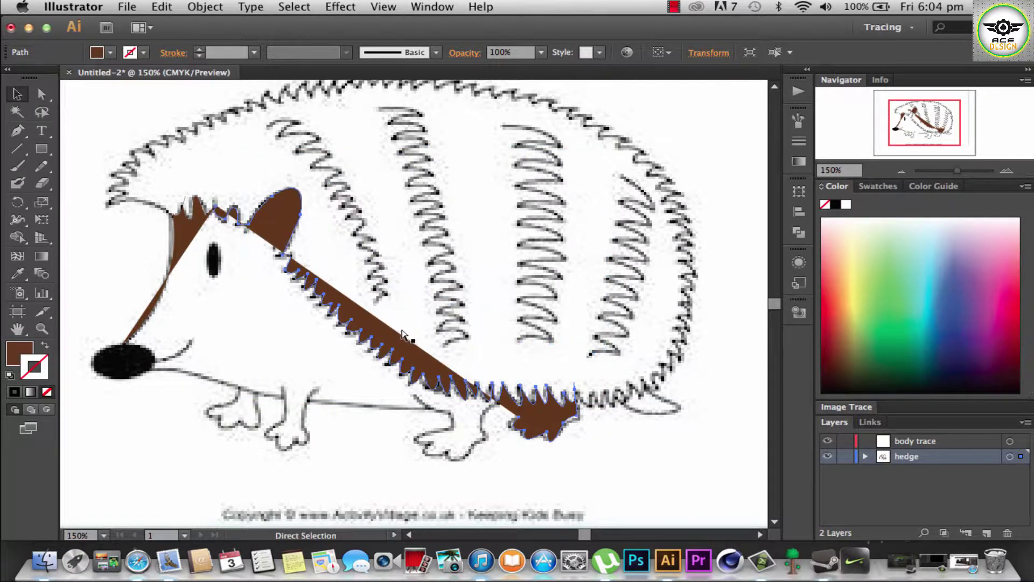
left_click(18, 131)
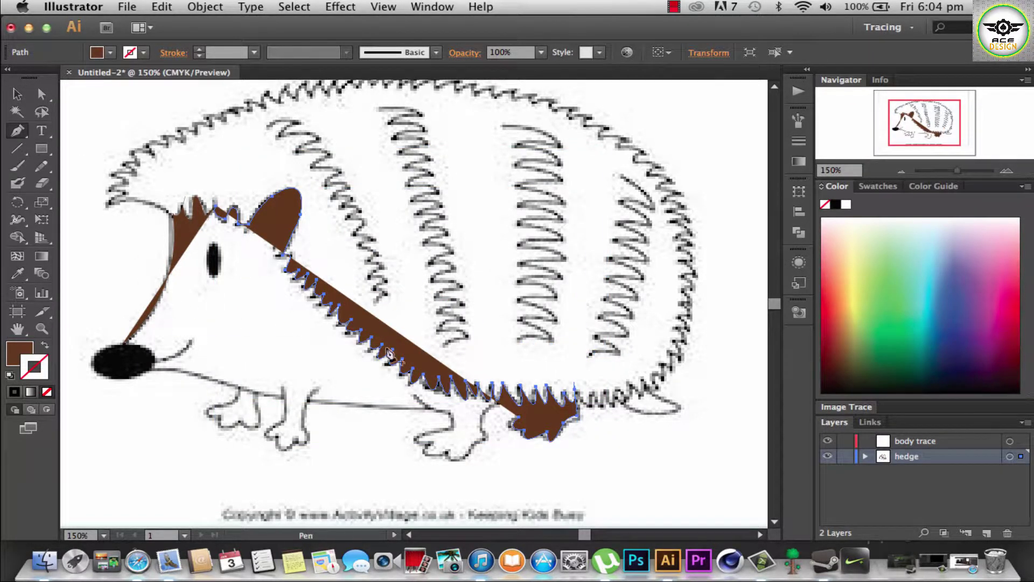
Step: Remove a stray tail-spike point and add a curved point near the hind foot
left_click_drag(527, 413, 525, 414)
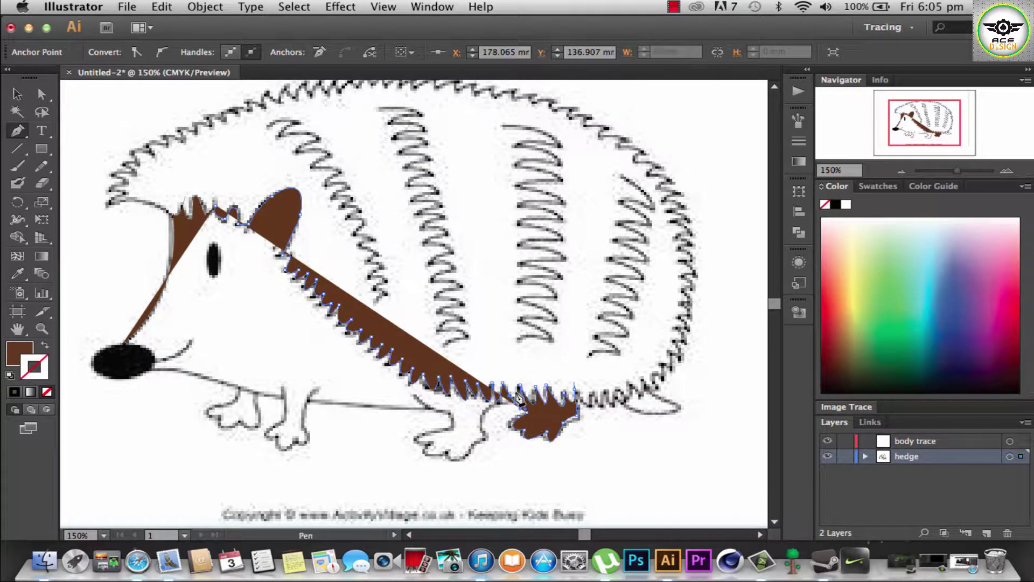
left_click(522, 384)
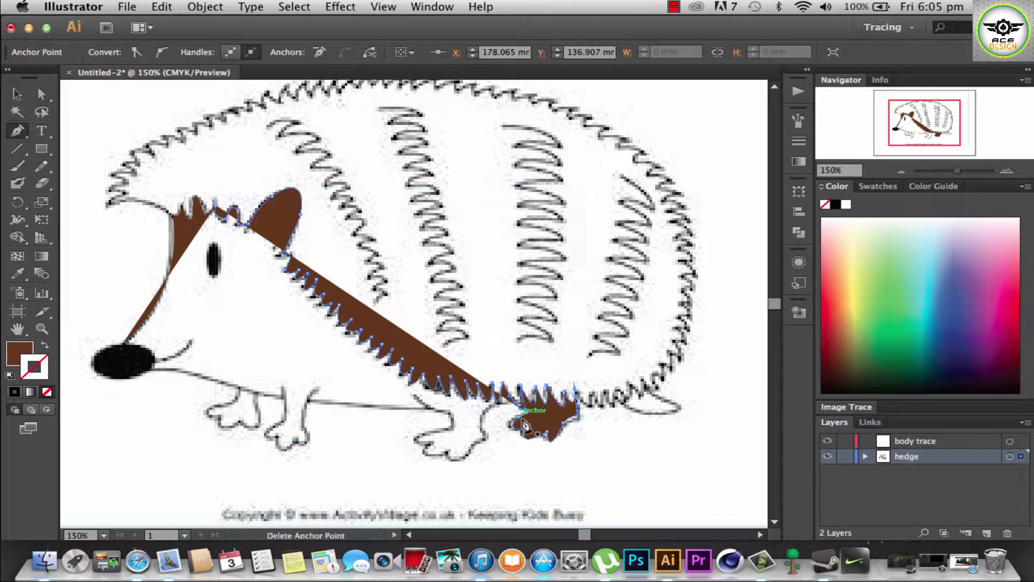
left_click(503, 410)
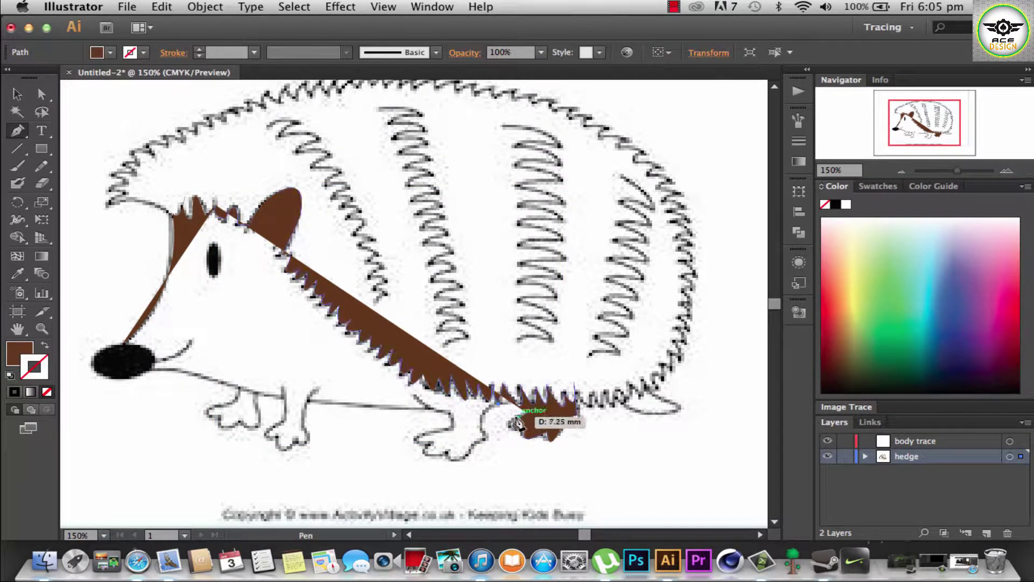
left_click_drag(528, 416, 497, 409)
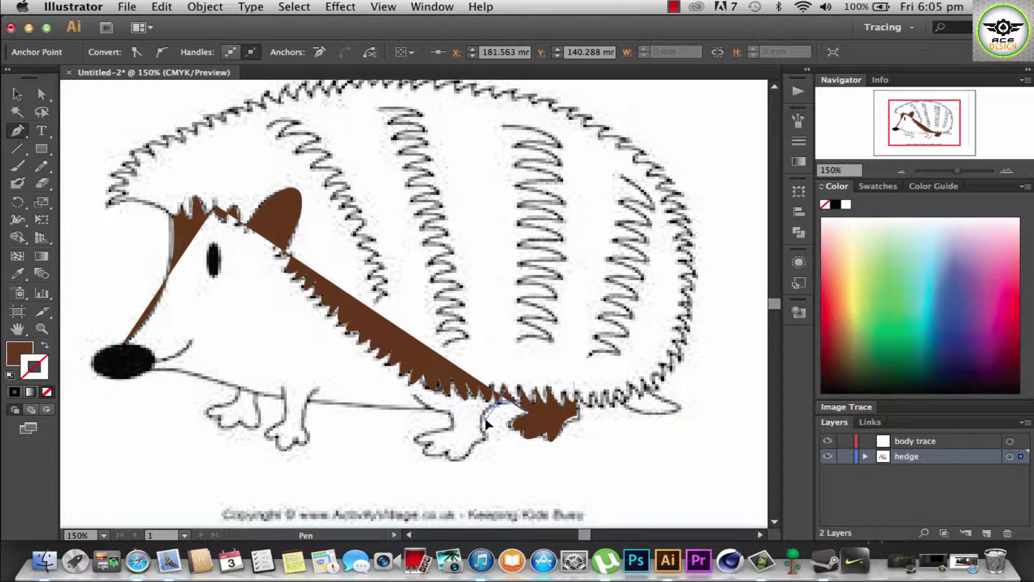
Step: Curve the trace around the hind foot, then test-move it off the drawing and undo
mouse_move(479, 415)
left_mouse_down()
mouse_move(497, 437)
mouse_move(496, 419)
mouse_move(476, 439)
mouse_move(494, 462)
mouse_move(488, 451)
mouse_move(454, 472)
mouse_move(451, 448)
mouse_move(478, 439)
left_mouse_up()
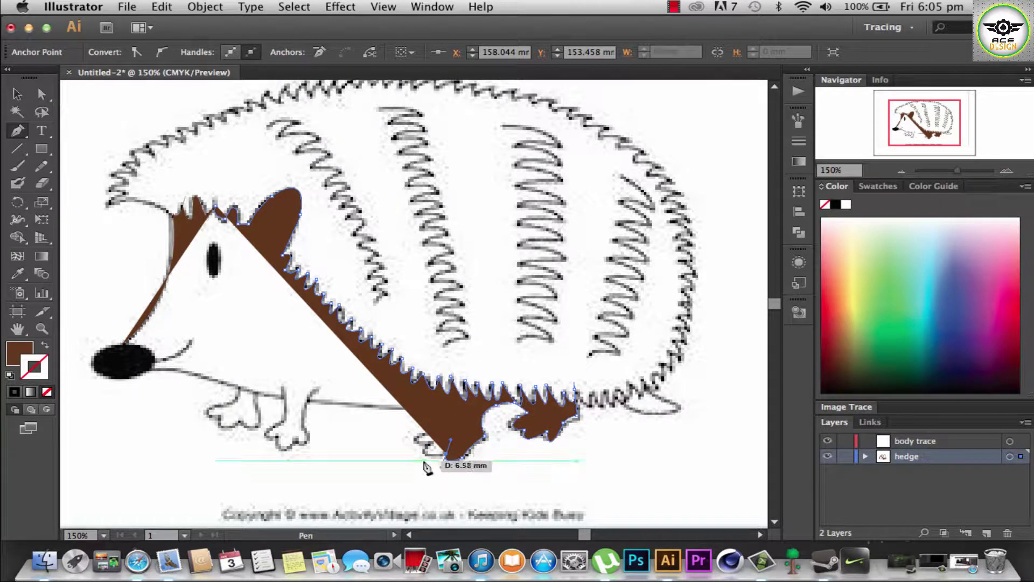
mouse_move(466, 379)
left_mouse_down()
mouse_move(450, 461)
mouse_move(431, 447)
mouse_move(439, 438)
mouse_move(427, 417)
mouse_move(438, 429)
mouse_move(478, 413)
left_mouse_up()
left_click(445, 434)
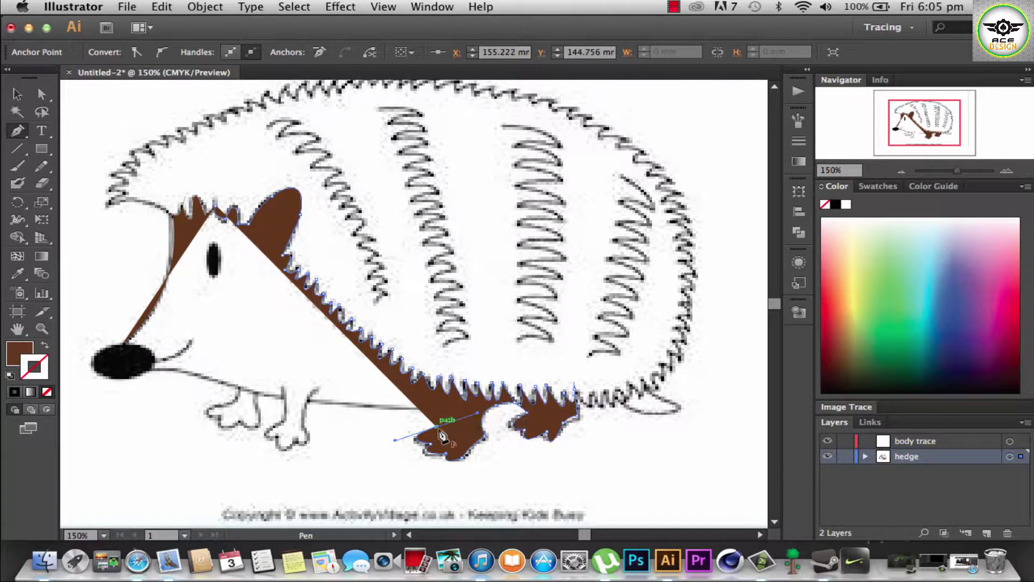
left_click(18, 93)
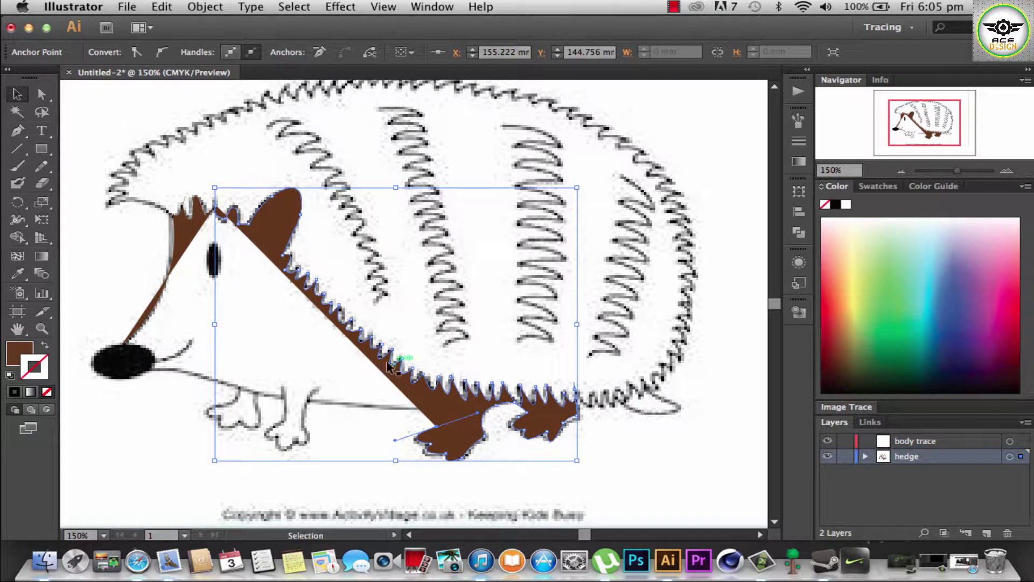
left_click_drag(388, 365, 444, 310)
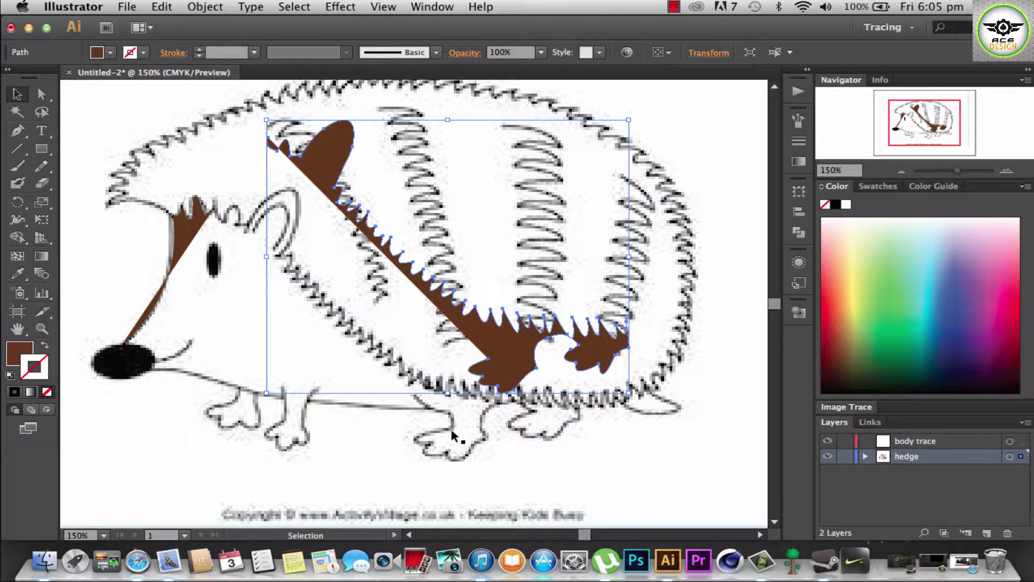
key("ctrl+z")
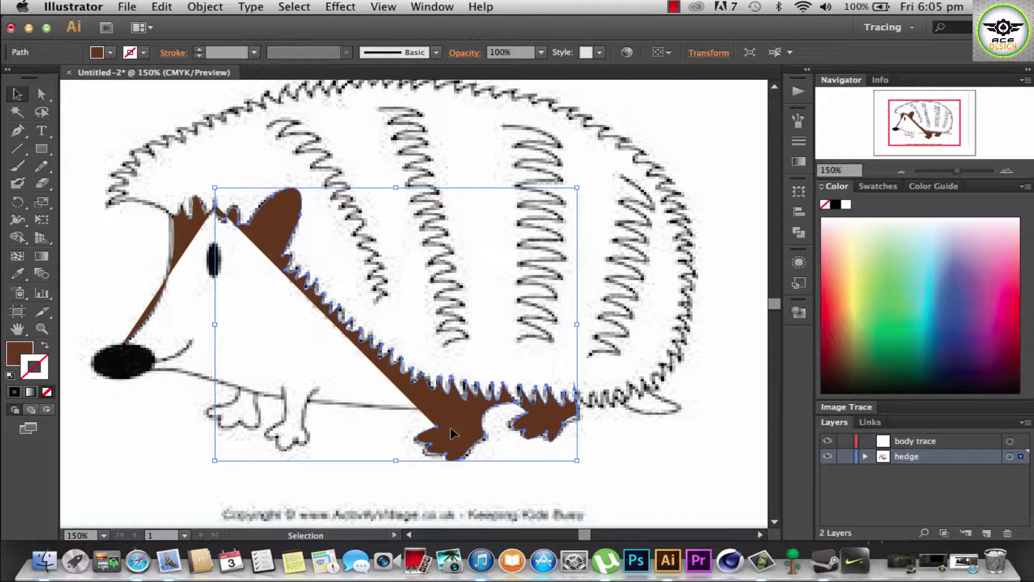
Step: Stretch the trace along the belly down to the foot and reselect the path
key("p")
mouse_move(438, 428)
left_mouse_down()
mouse_move(451, 427)
mouse_move(432, 411)
mouse_move(308, 404)
mouse_move(318, 405)
mouse_move(310, 437)
mouse_move(297, 446)
left_mouse_up()
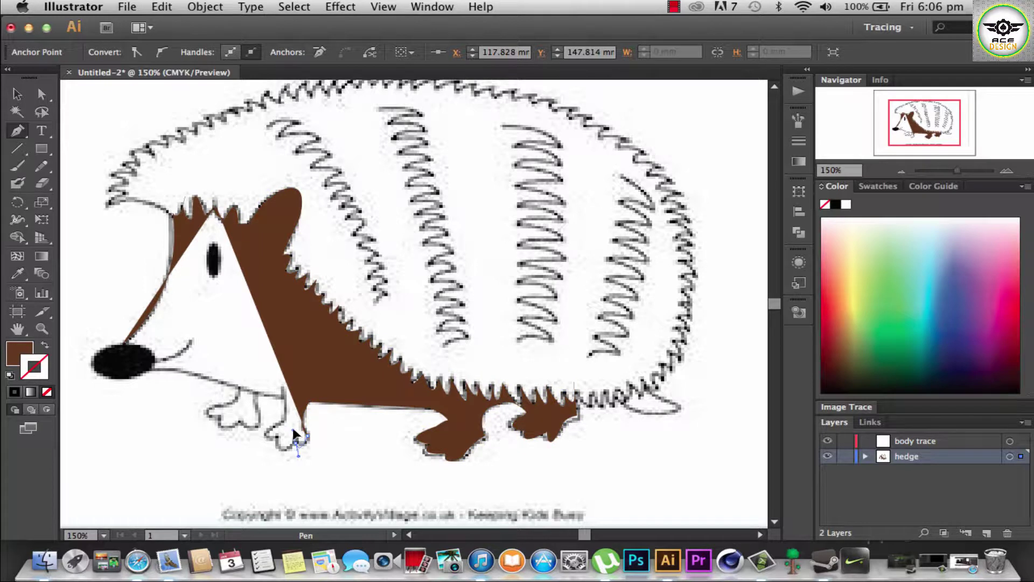
mouse_move(300, 439)
left_mouse_down()
mouse_move(280, 441)
mouse_move(291, 416)
left_mouse_up()
left_click(280, 437)
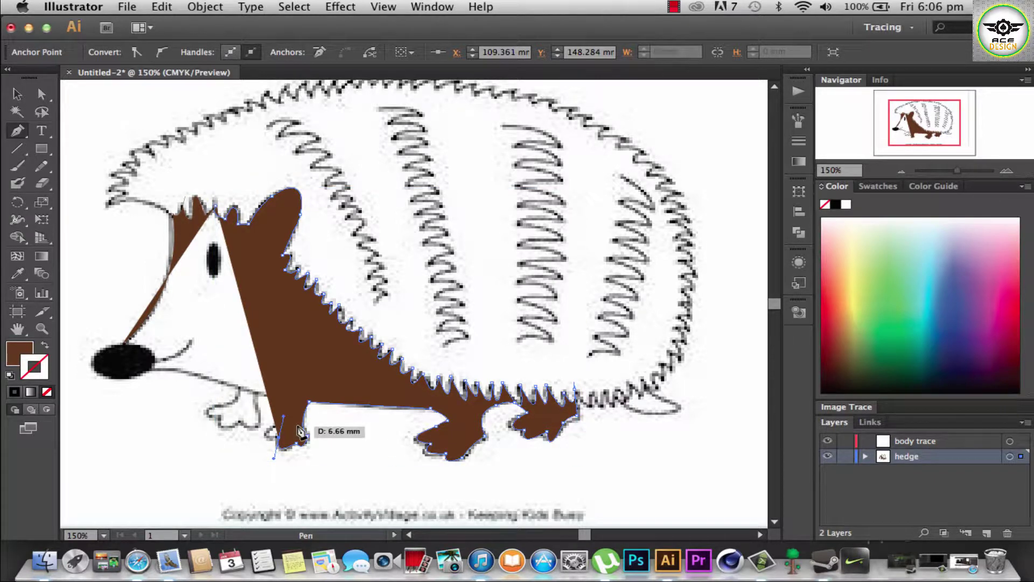
left_click(18, 96)
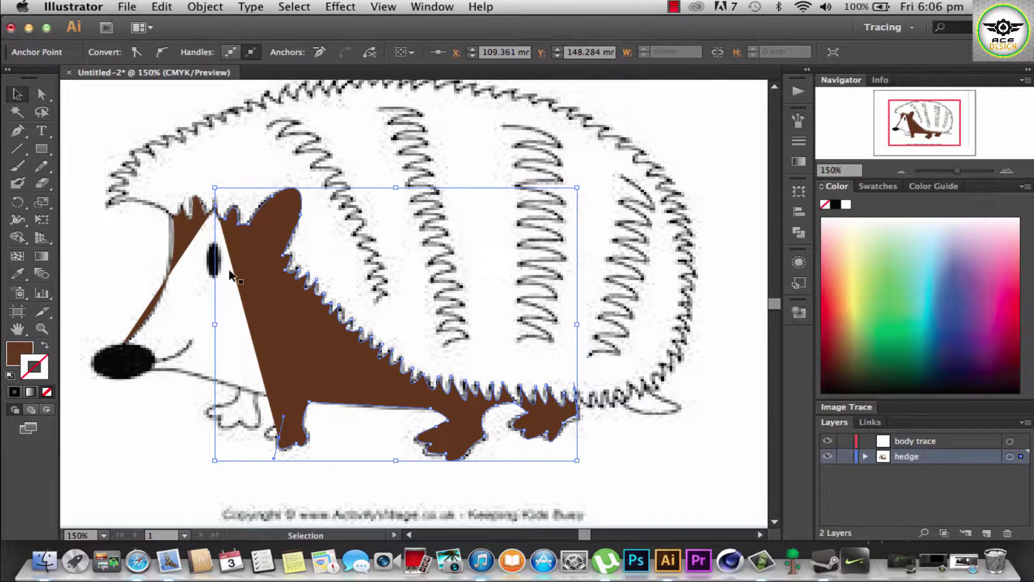
left_click(289, 338)
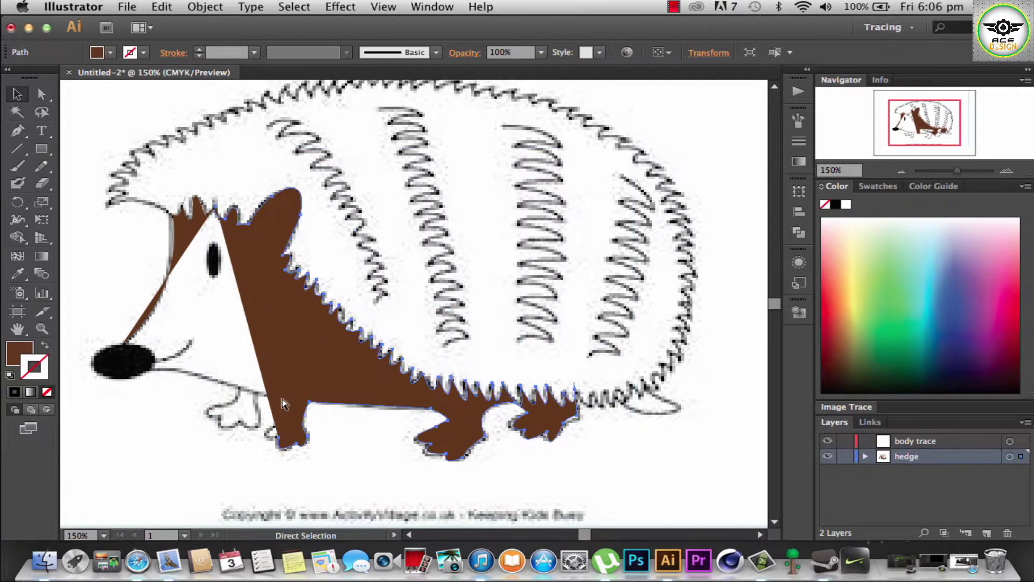
Step: Add anchors down the front leg and curve the trace around the front paw
key("p")
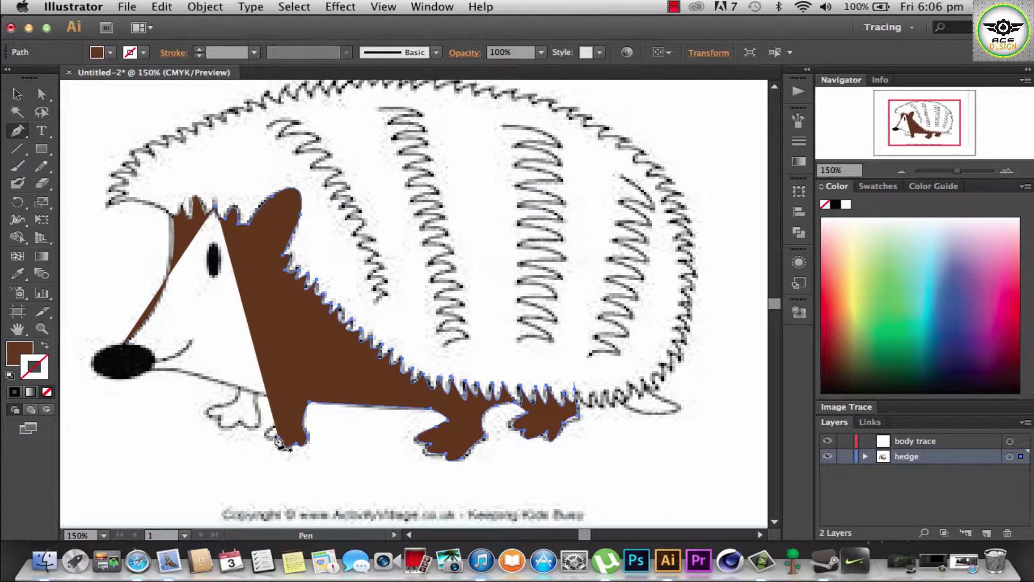
mouse_move(286, 417)
left_mouse_down()
mouse_move(329, 399)
mouse_move(285, 399)
left_mouse_up()
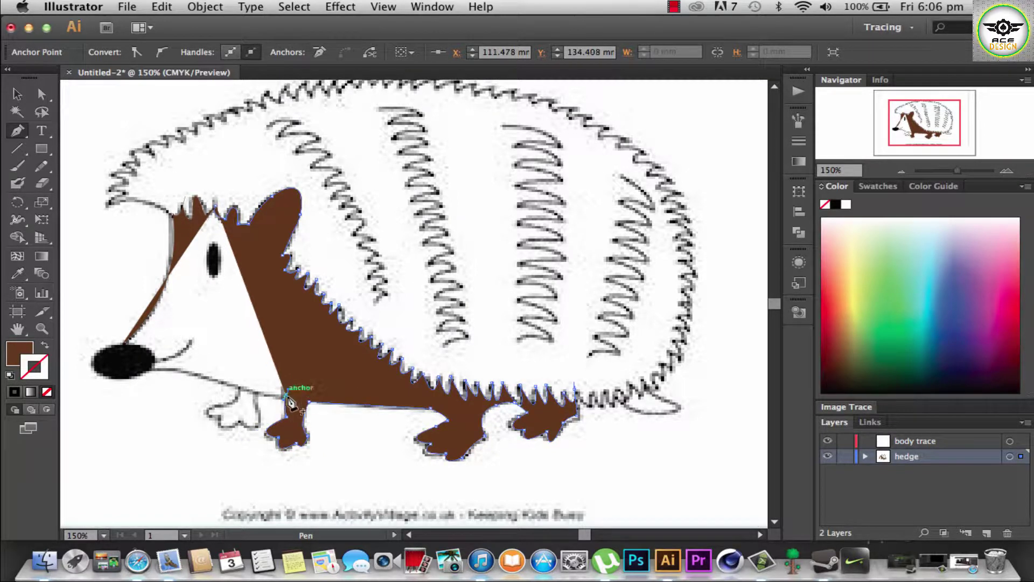
mouse_move(289, 395)
left_mouse_down()
mouse_move(257, 396)
mouse_move(260, 423)
left_mouse_up()
left_click(257, 396)
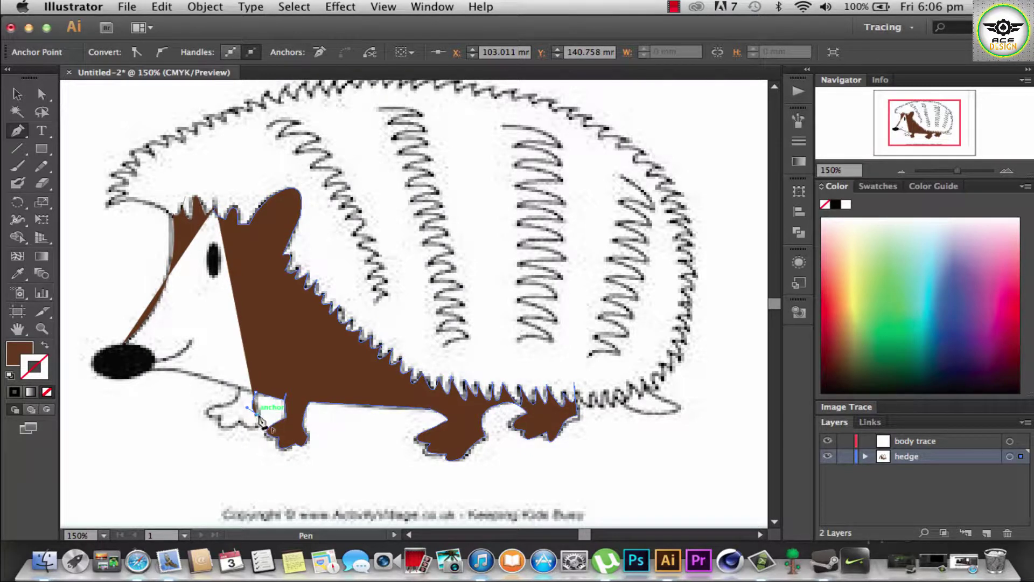
left_click(240, 424)
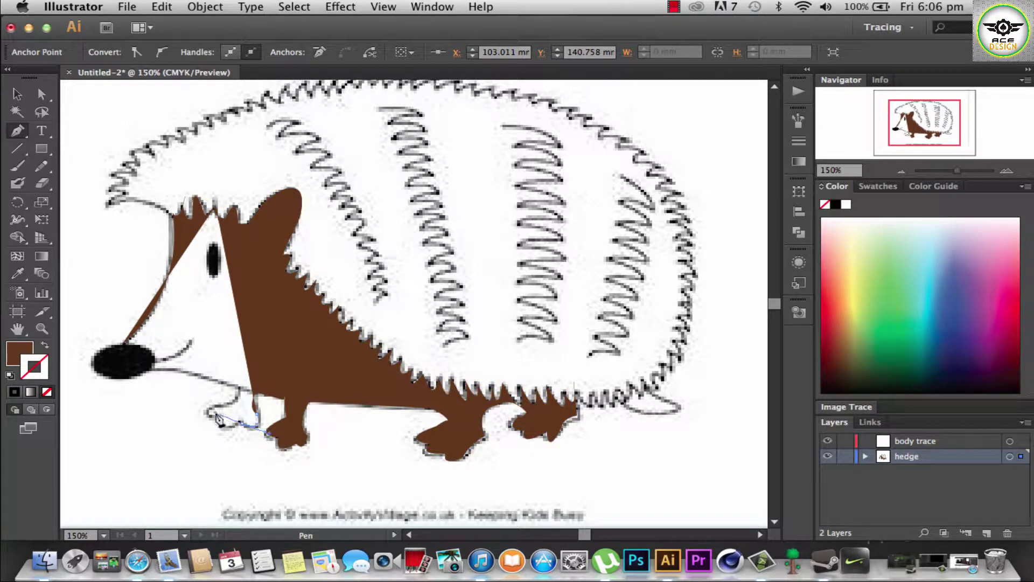
left_click_drag(217, 417, 237, 405)
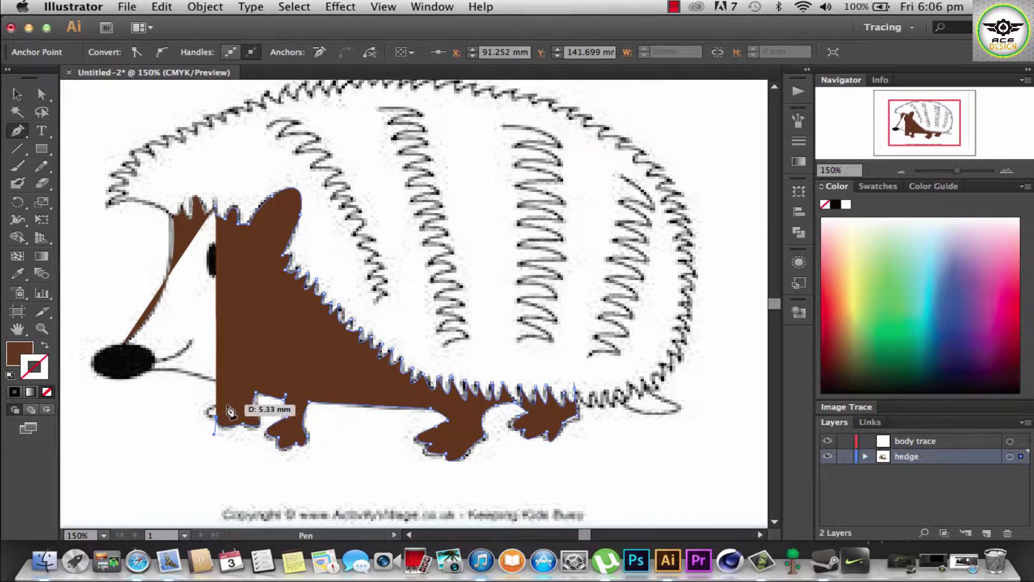
Step: Undo the stray edit and reshape the curve at the trace's lower left
left_click(17, 95)
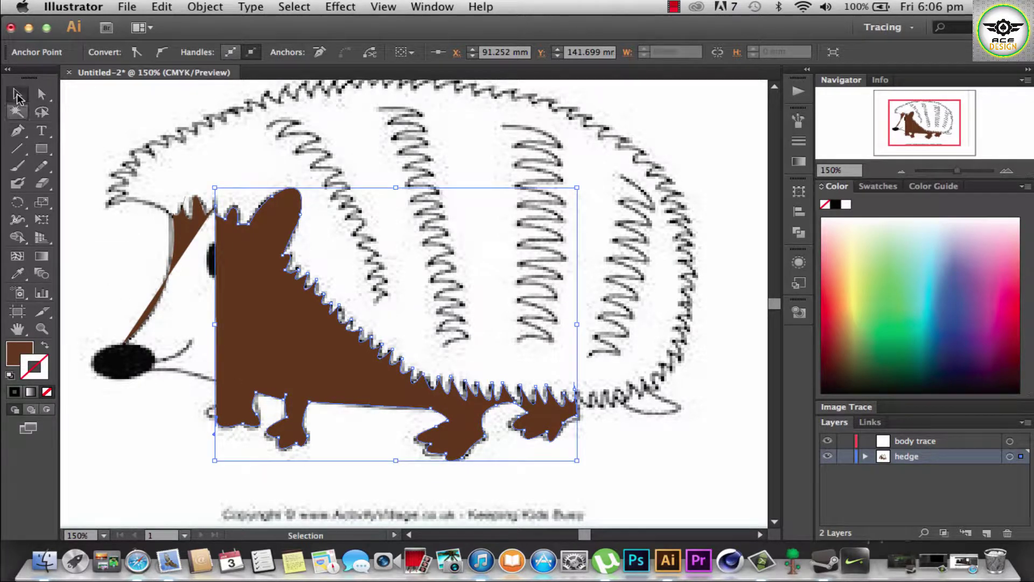
left_click_drag(242, 311, 286, 355)
key("ctrl+z")
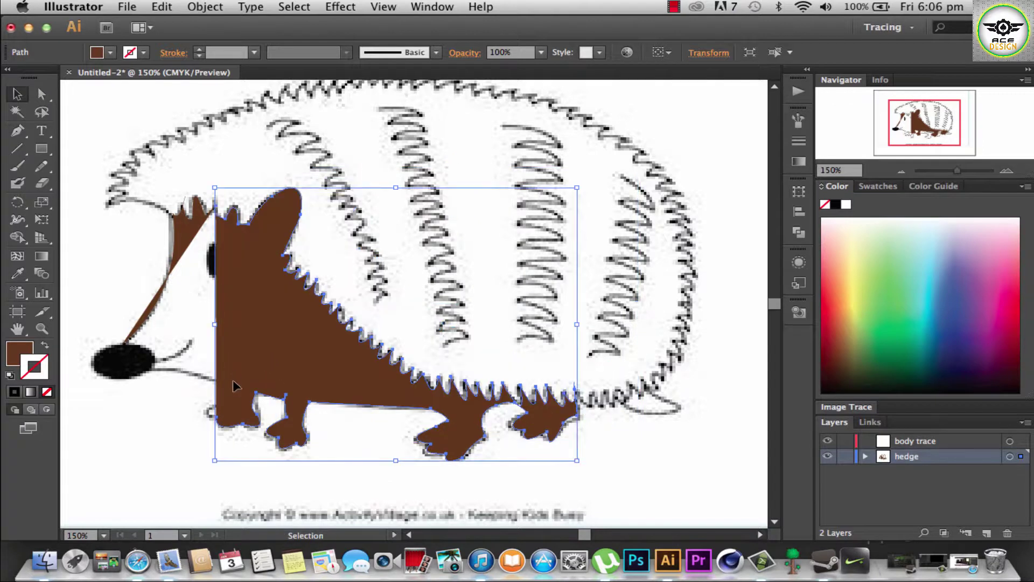
left_click(21, 135)
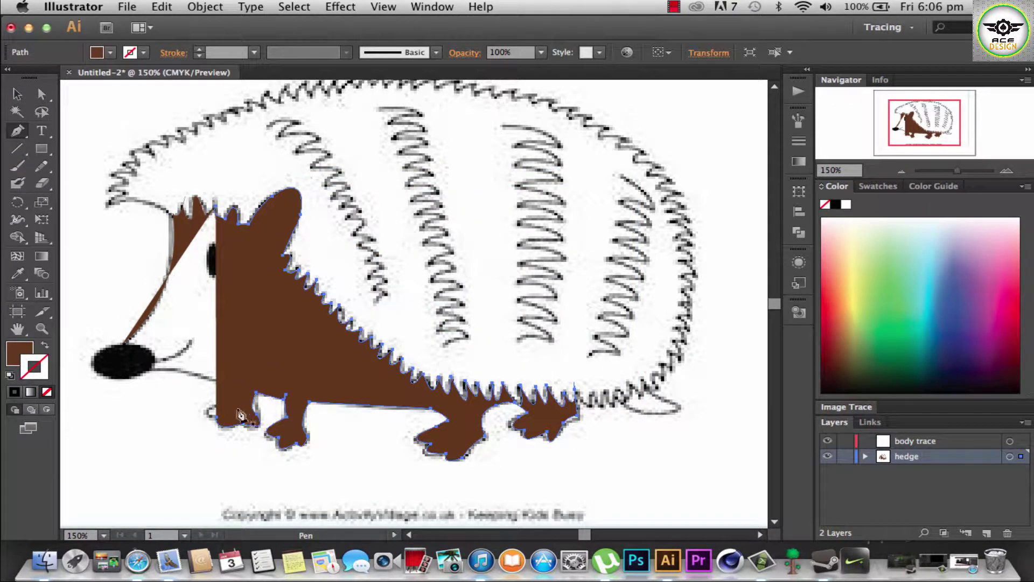
mouse_move(218, 416)
left_mouse_down()
mouse_move(281, 394)
mouse_move(241, 394)
left_mouse_up()
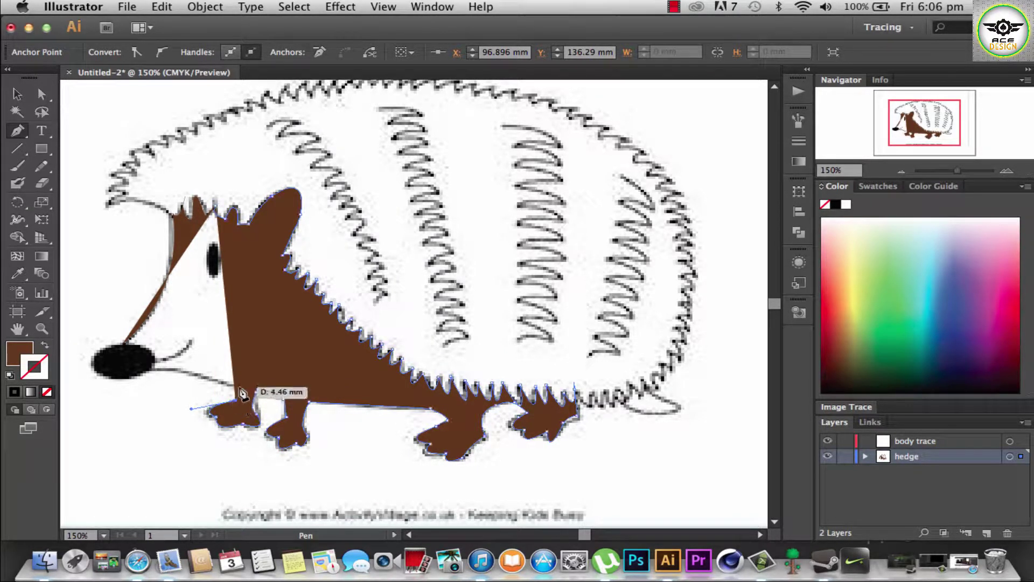
Step: Extend the trace from the front foot to the nose top and close it, filling the face brown
mouse_move(241, 386)
left_mouse_down()
mouse_move(197, 384)
mouse_move(243, 396)
mouse_move(249, 387)
left_mouse_up()
left_click(240, 385)
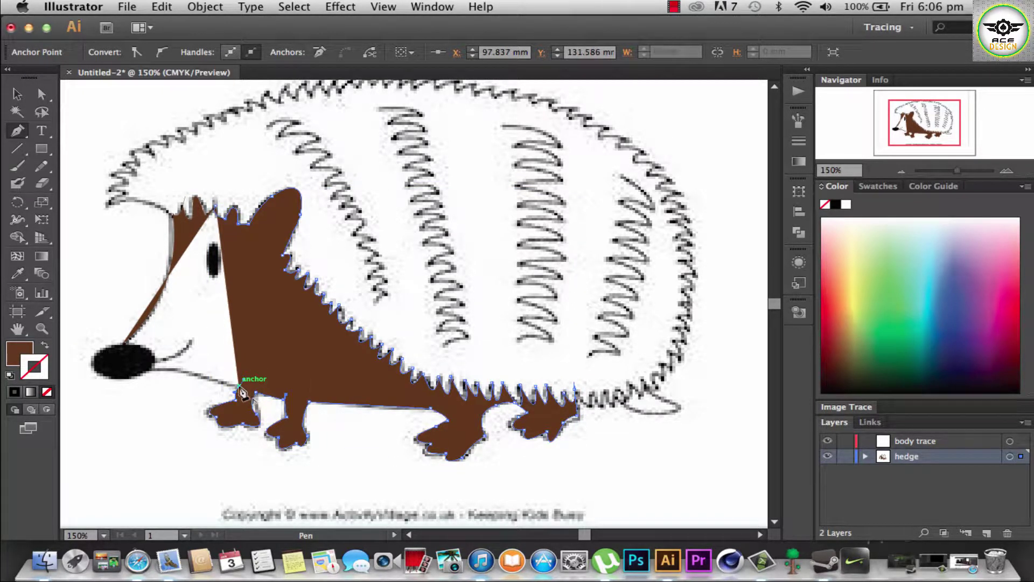
left_click_drag(156, 368, 138, 374)
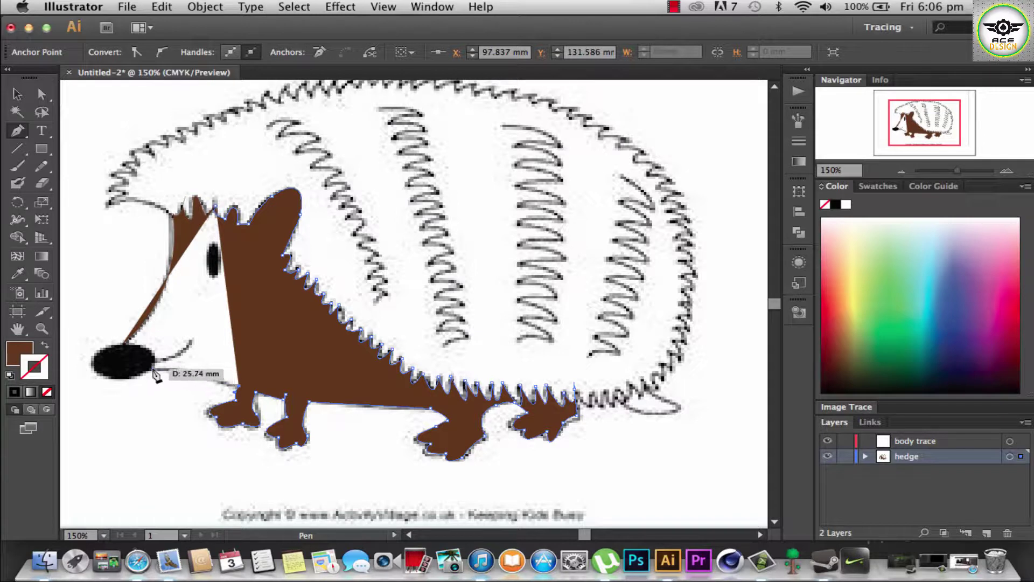
left_click_drag(152, 370, 154, 374)
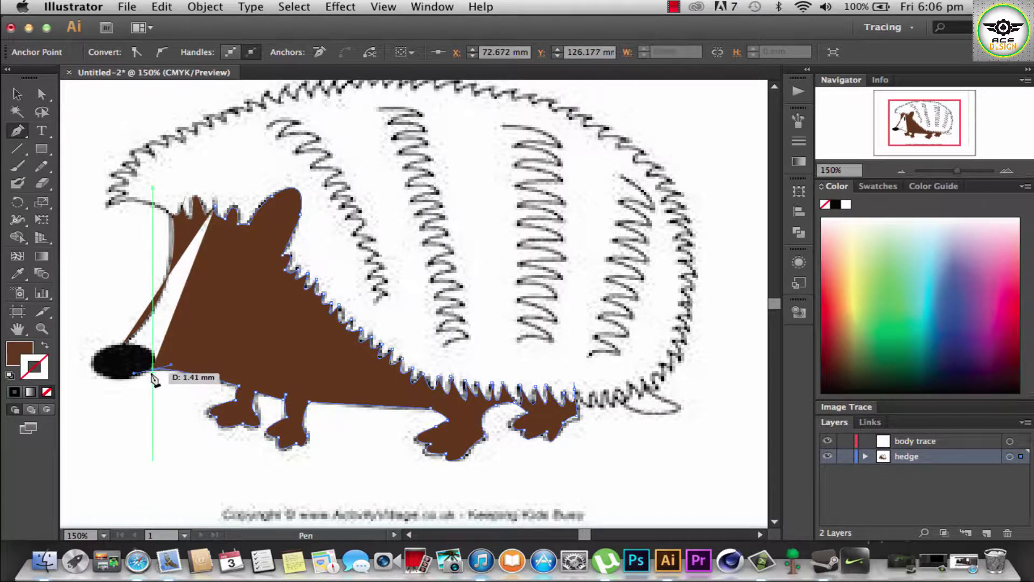
left_click_drag(126, 342, 126, 347)
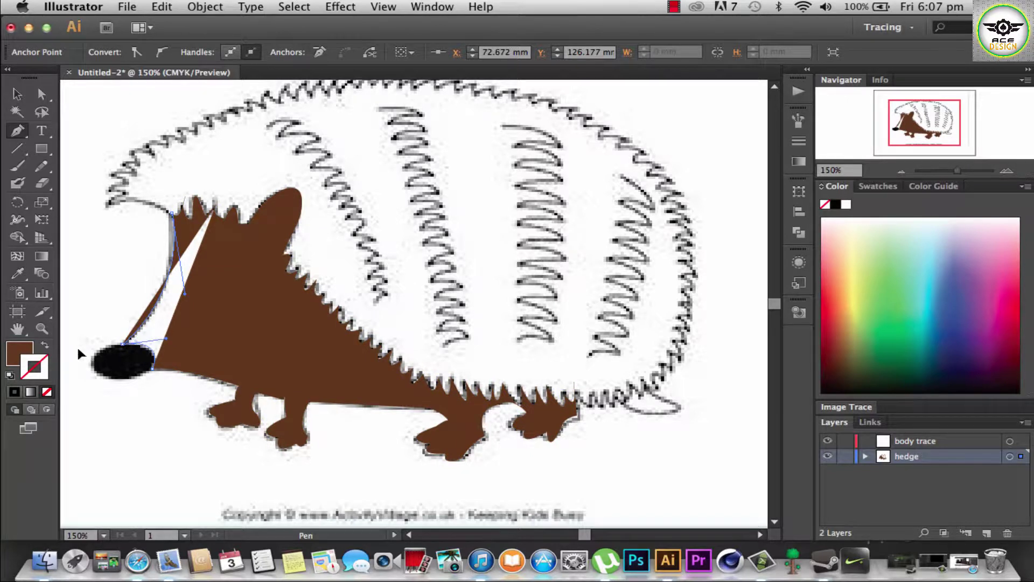
left_click(153, 370)
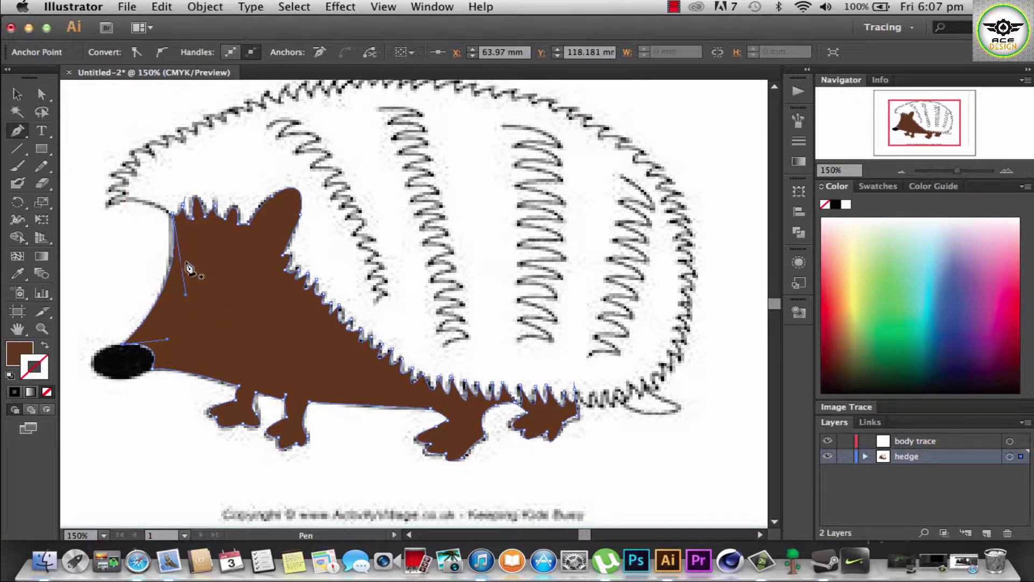
left_click(21, 97)
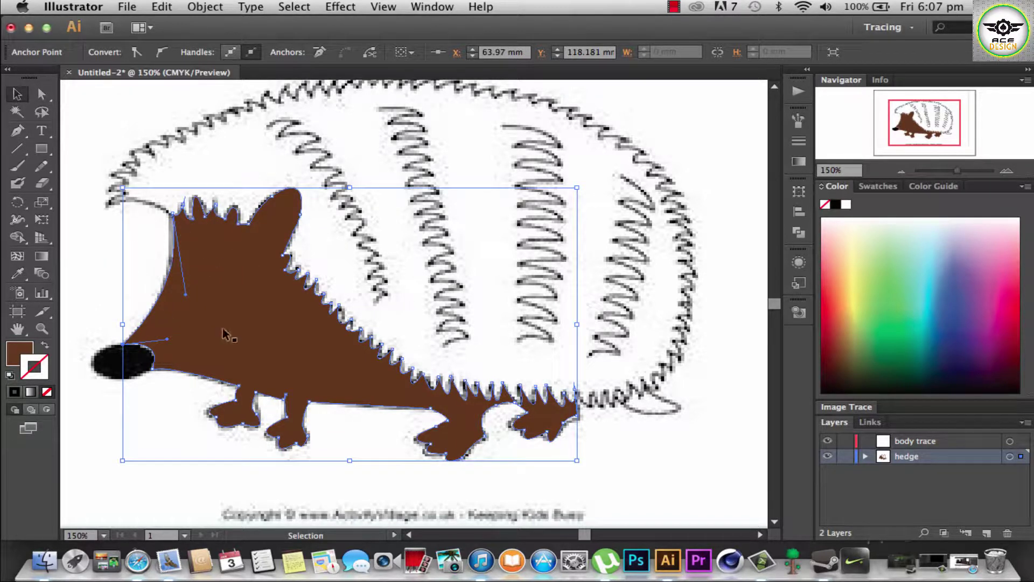
left_click(106, 252)
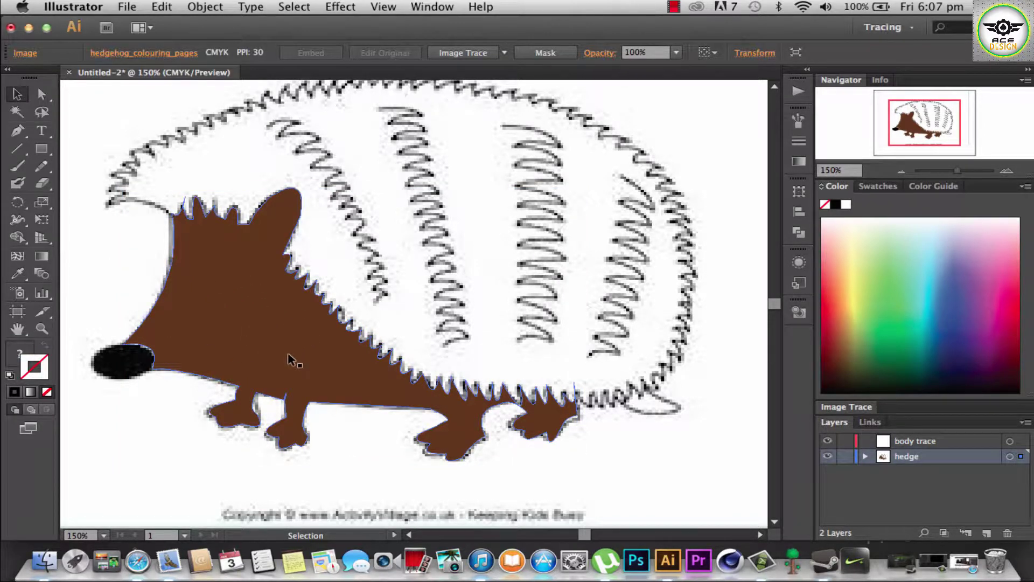
left_click(828, 456)
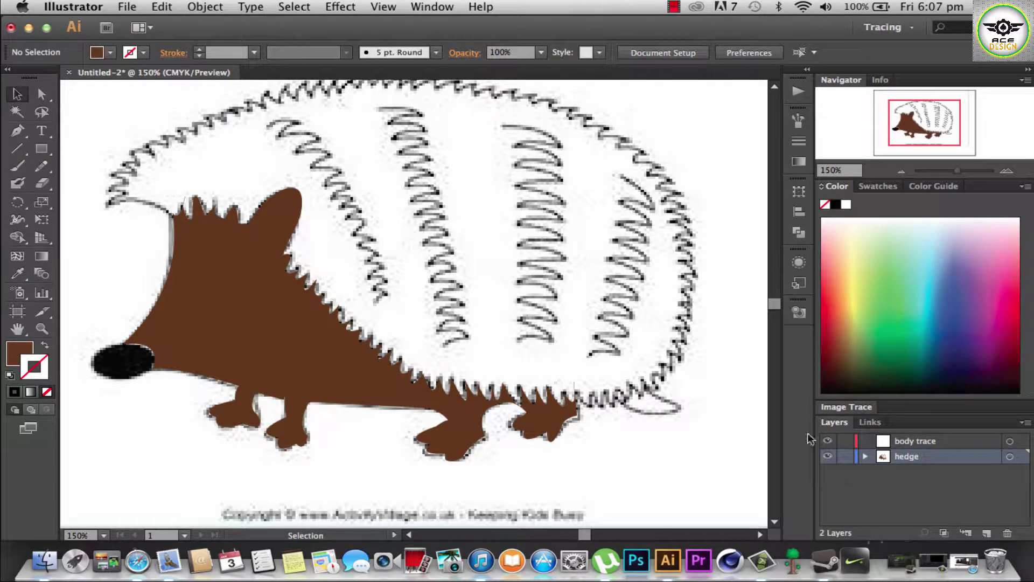
left_click(299, 342)
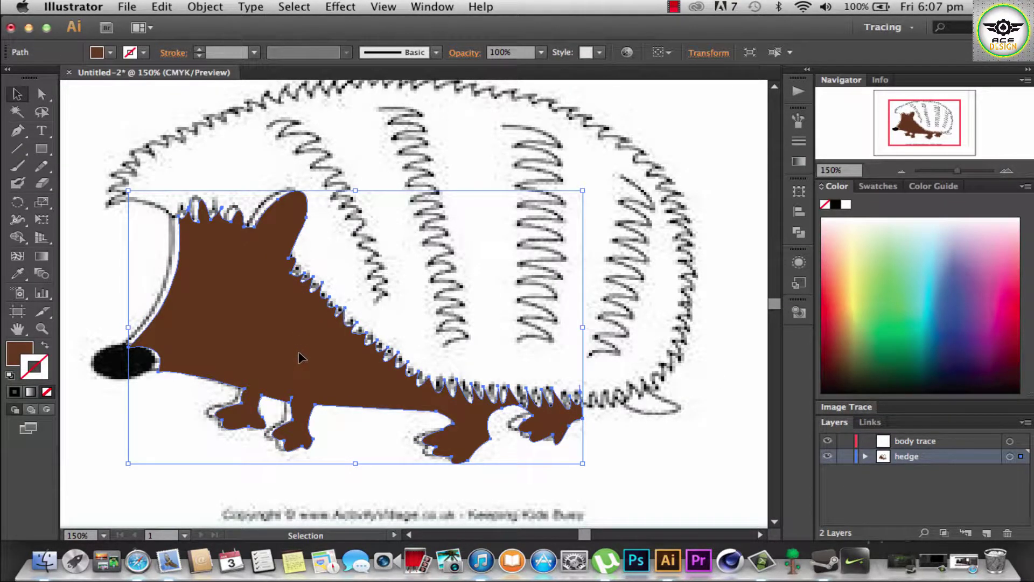
key("ctrl+3")
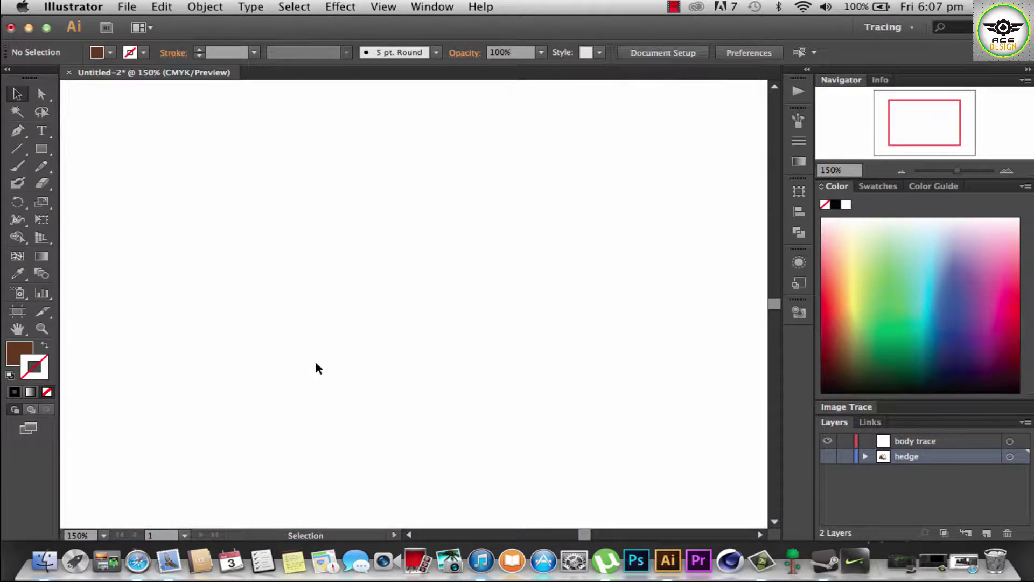
left_click(127, 7)
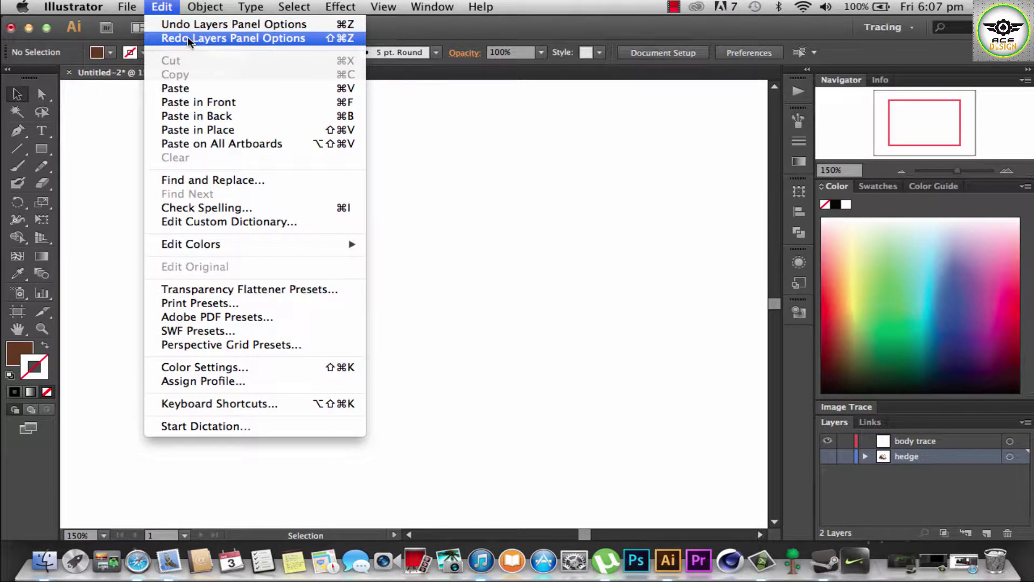
left_click(193, 39)
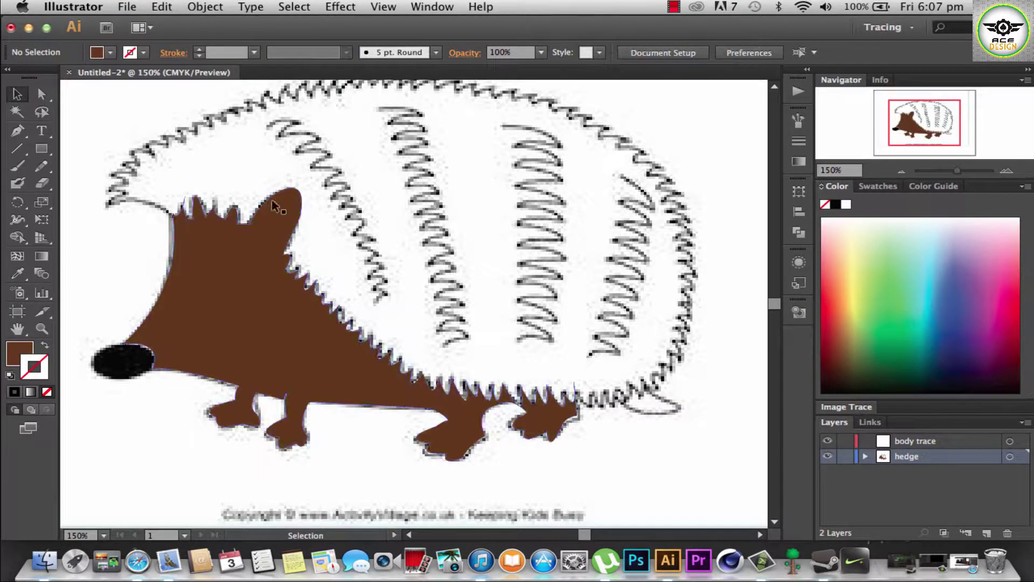
Step: Keep the trace path under the hedge layer and delete the empty body trace layer
left_click(866, 456)
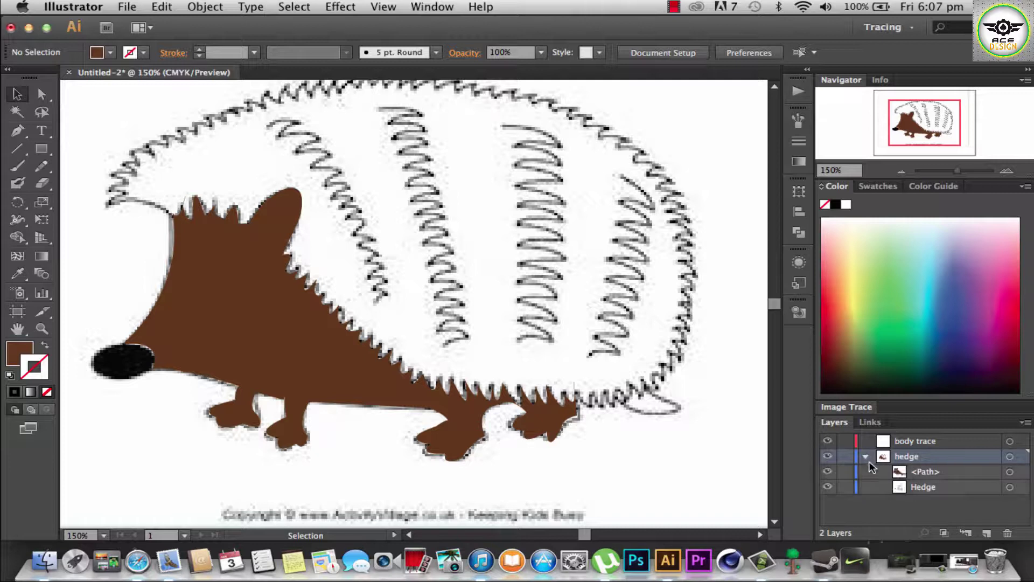
left_click_drag(897, 473, 917, 447)
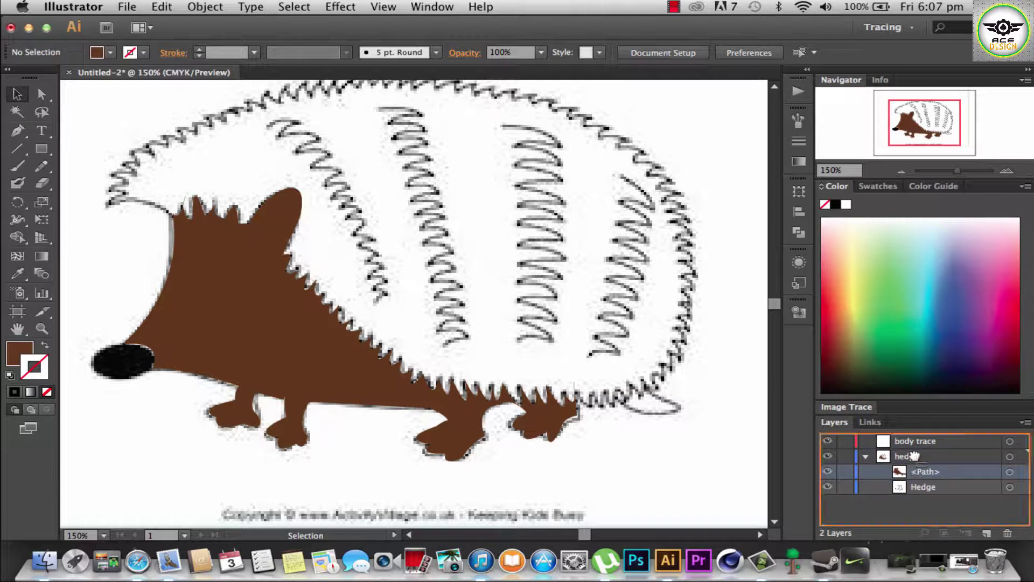
left_click_drag(916, 447, 913, 461)
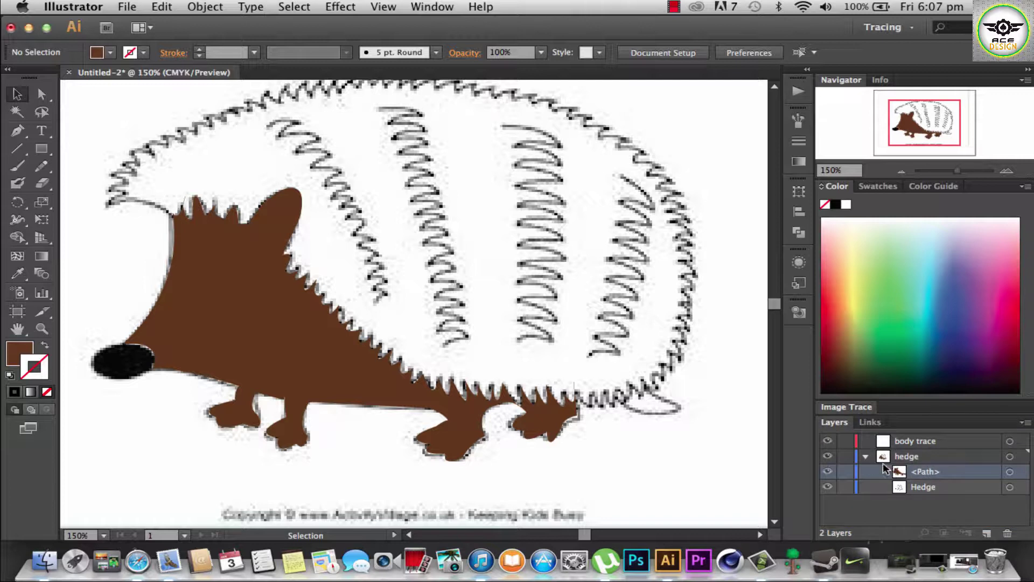
left_click(918, 445)
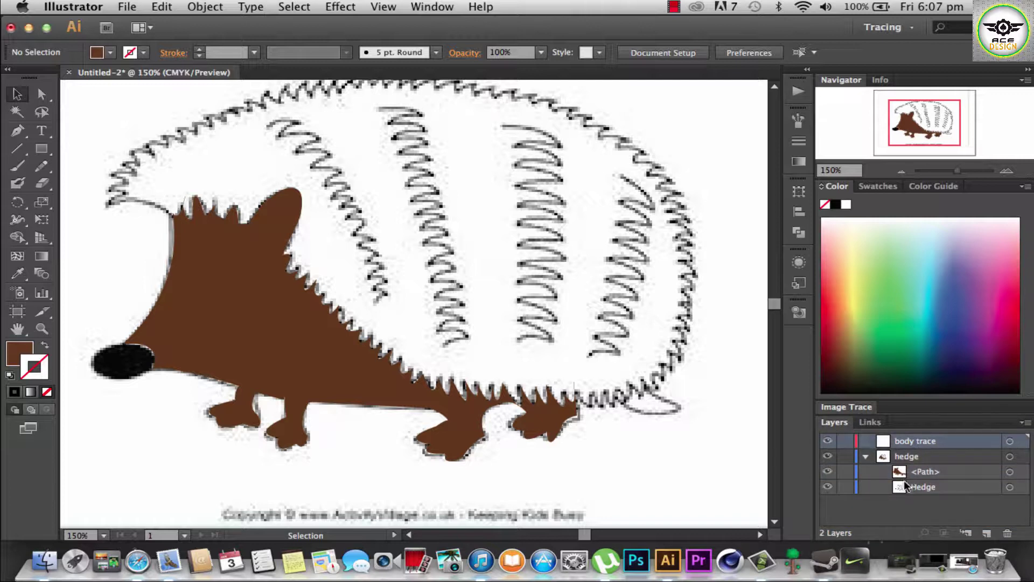
mouse_move(922, 436)
left_mouse_down()
mouse_move(999, 542)
mouse_move(1006, 533)
left_mouse_up()
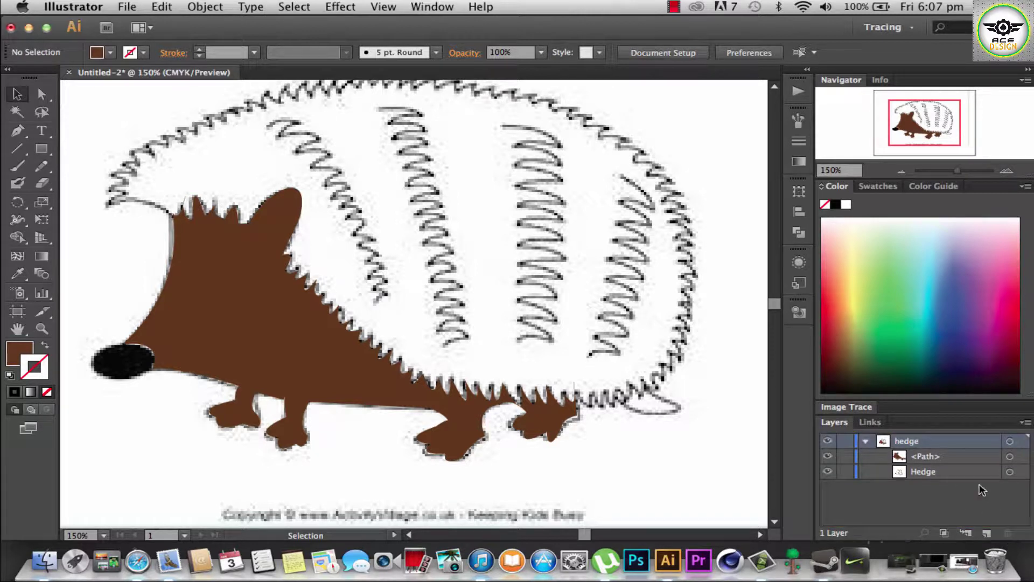
Step: Rename the trace path 'ti' and hide the original hedgehog line art
double_click(926, 457)
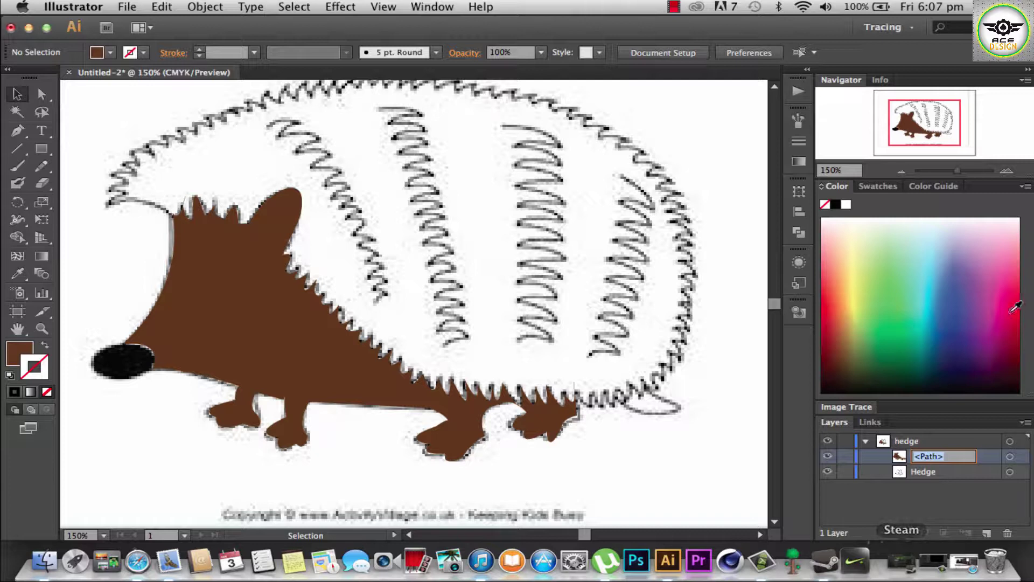
type("ti")
key("Return")
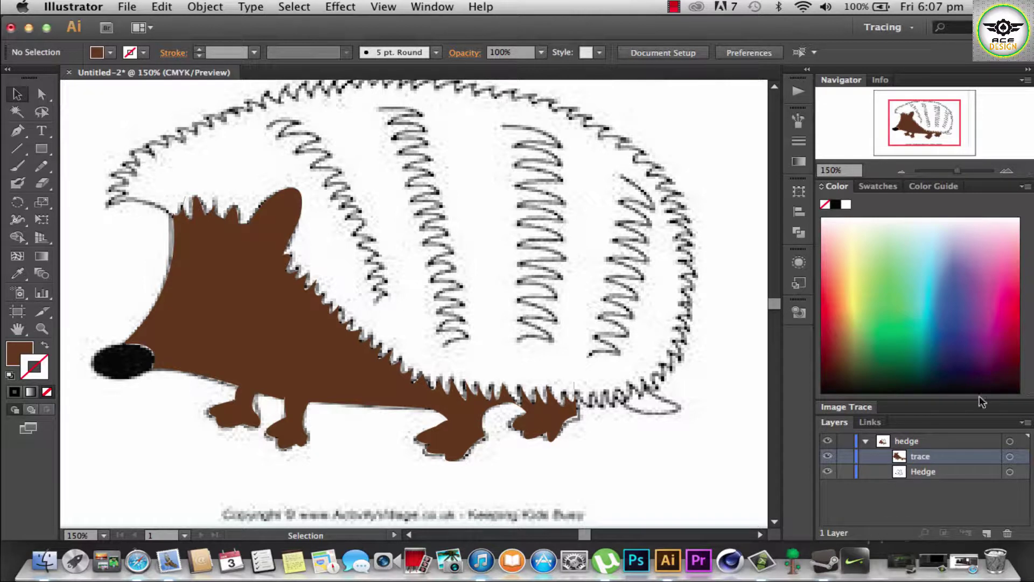
left_click(828, 472)
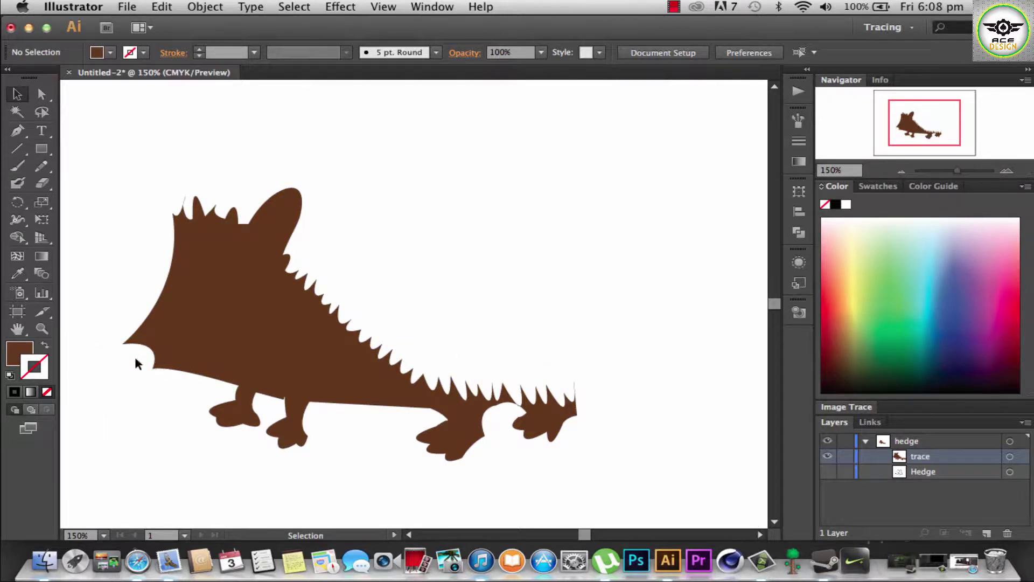
left_click(827, 472)
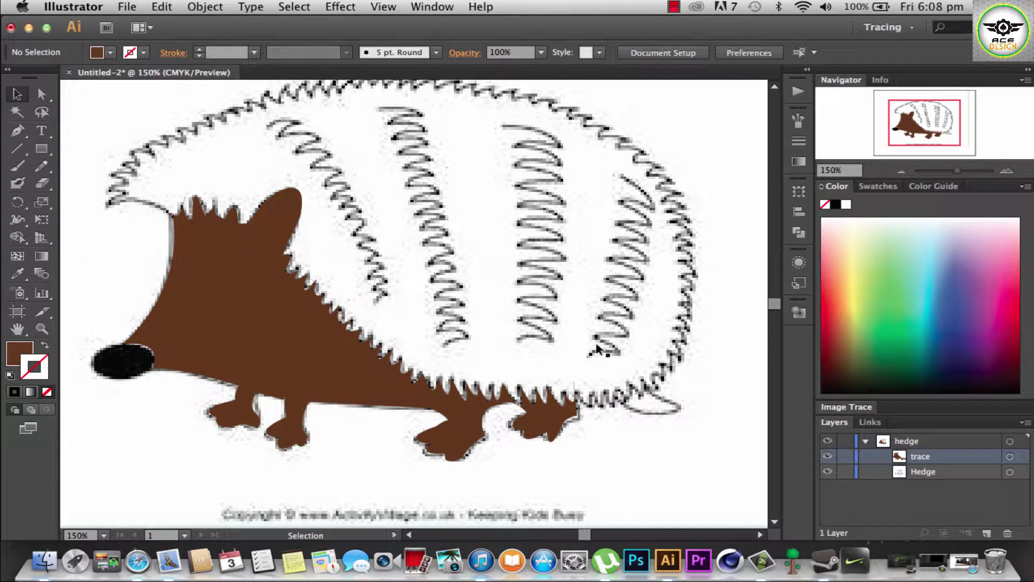
left_click(828, 456)
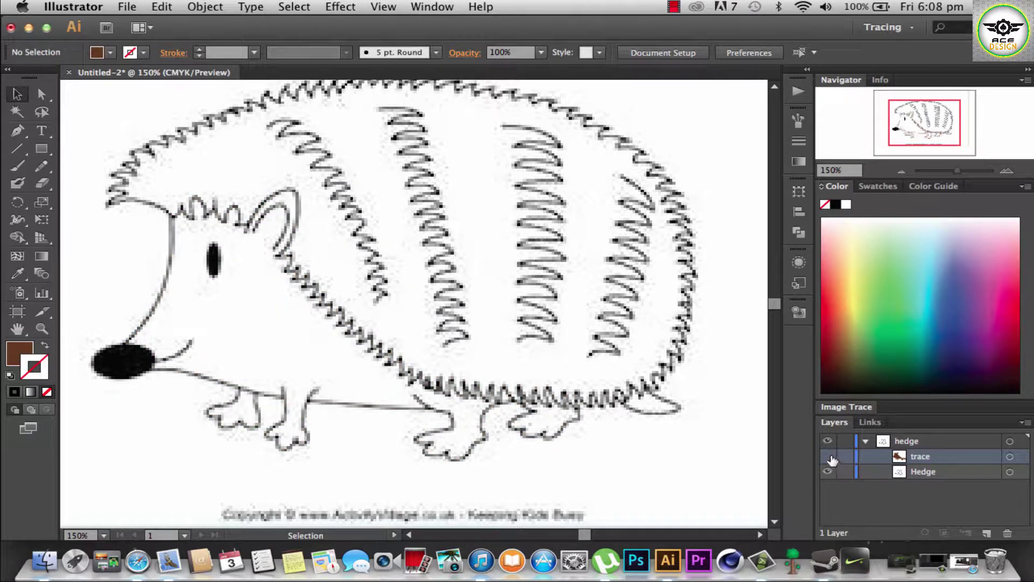
left_click(828, 456)
left_click(828, 457)
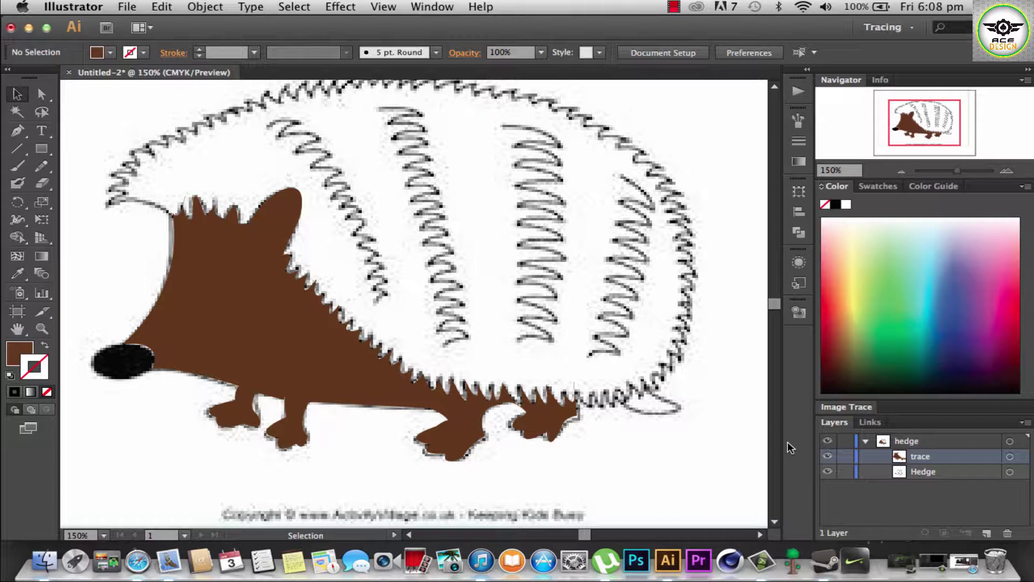
left_click(828, 458)
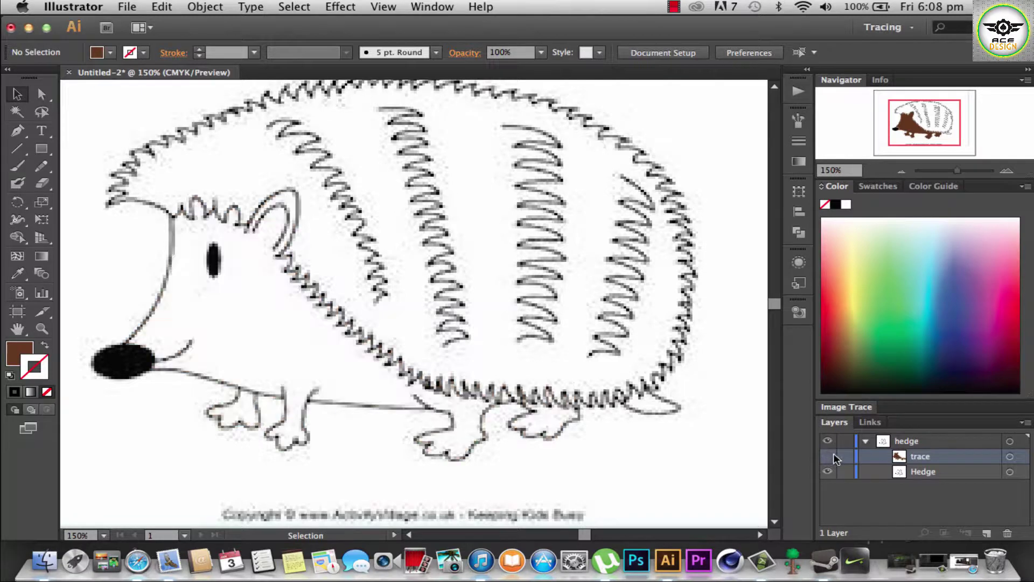
left_click(830, 456)
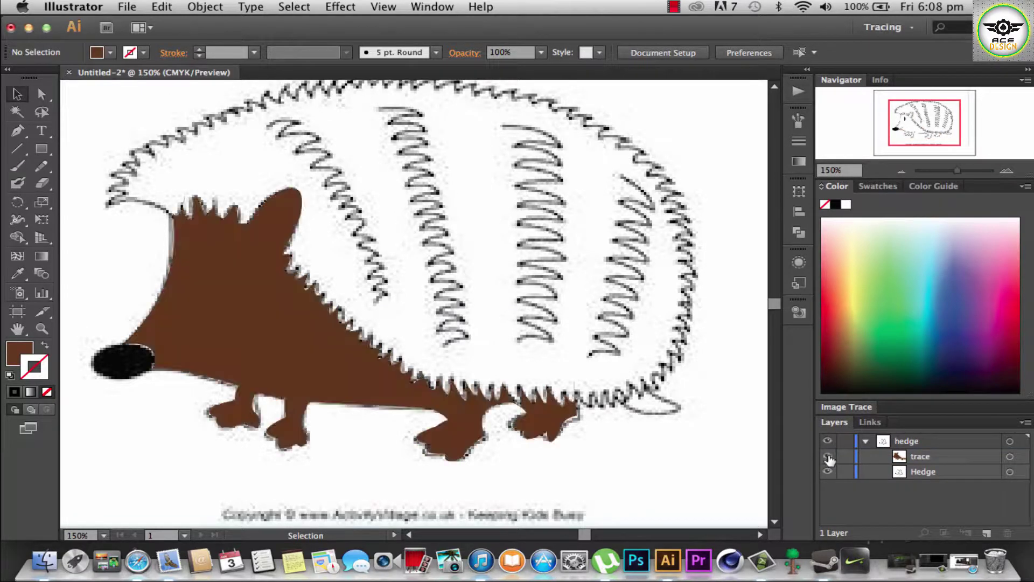
left_click(830, 457)
left_click(830, 457)
left_click(829, 456)
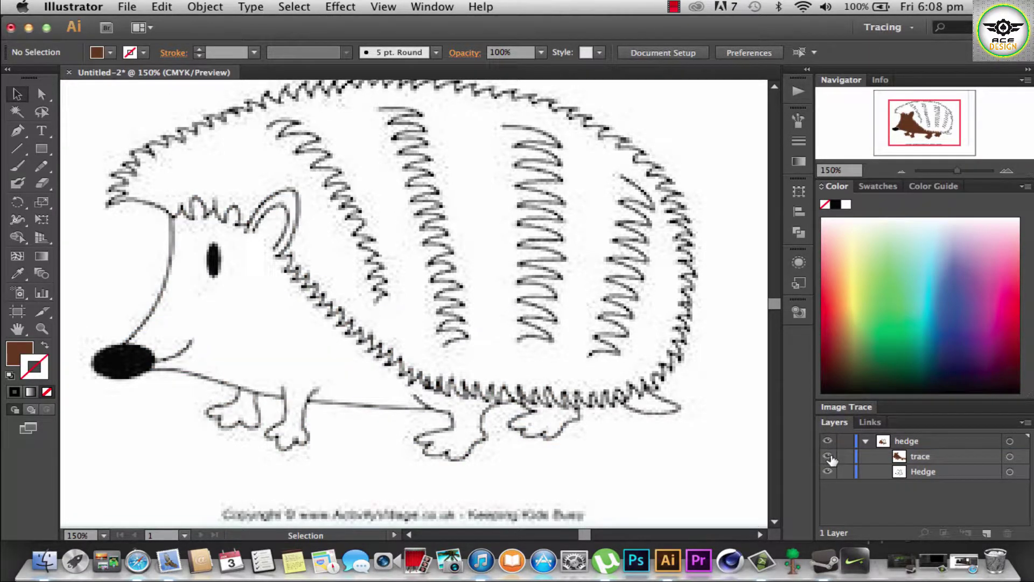
left_click(829, 456)
left_click(830, 456)
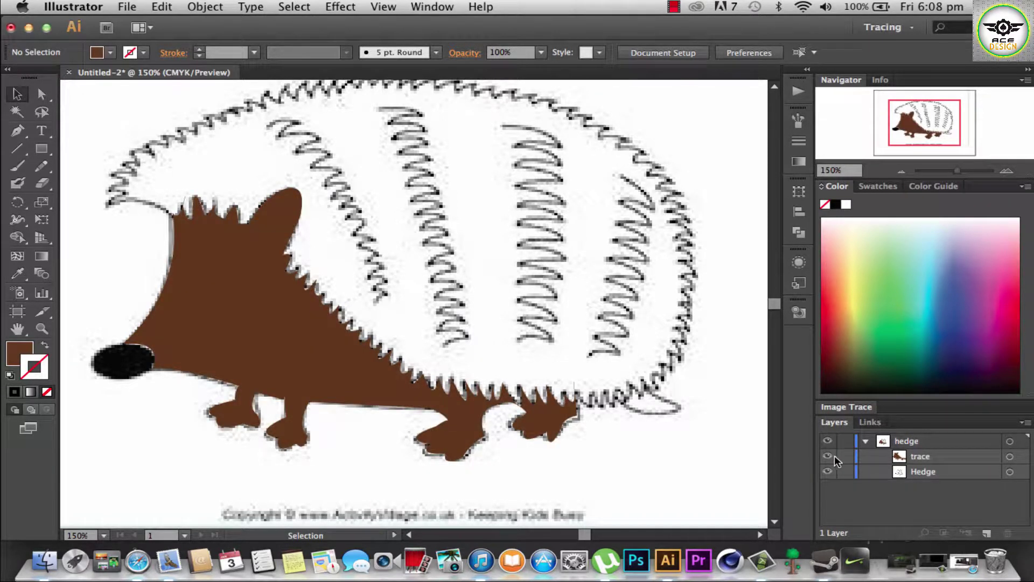
left_click(830, 456)
left_click(830, 456)
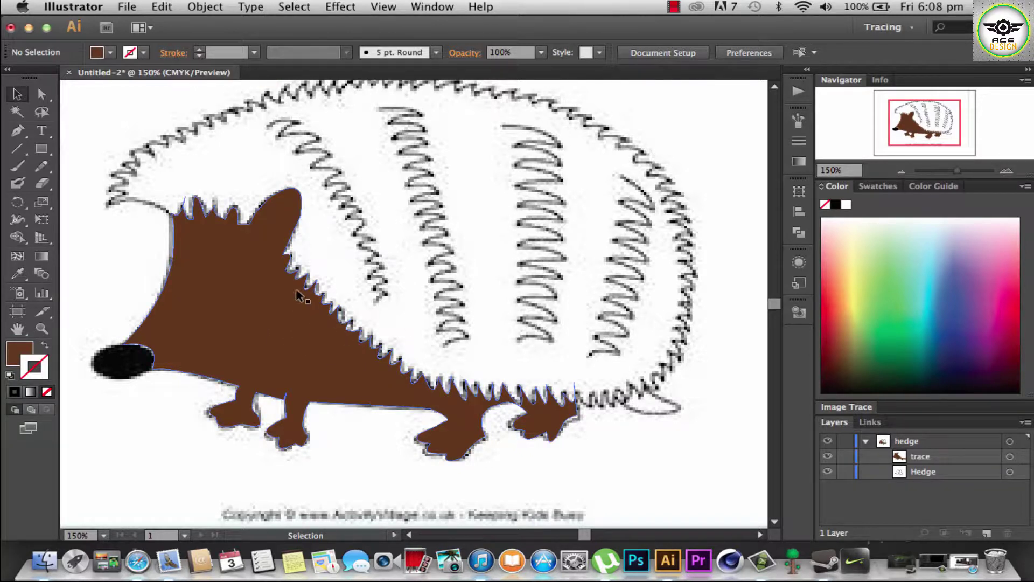
Step: Delete the spike anchors on the hedgehog's head with Delete Anchor Point, dismissing the warnings
left_click(41, 93)
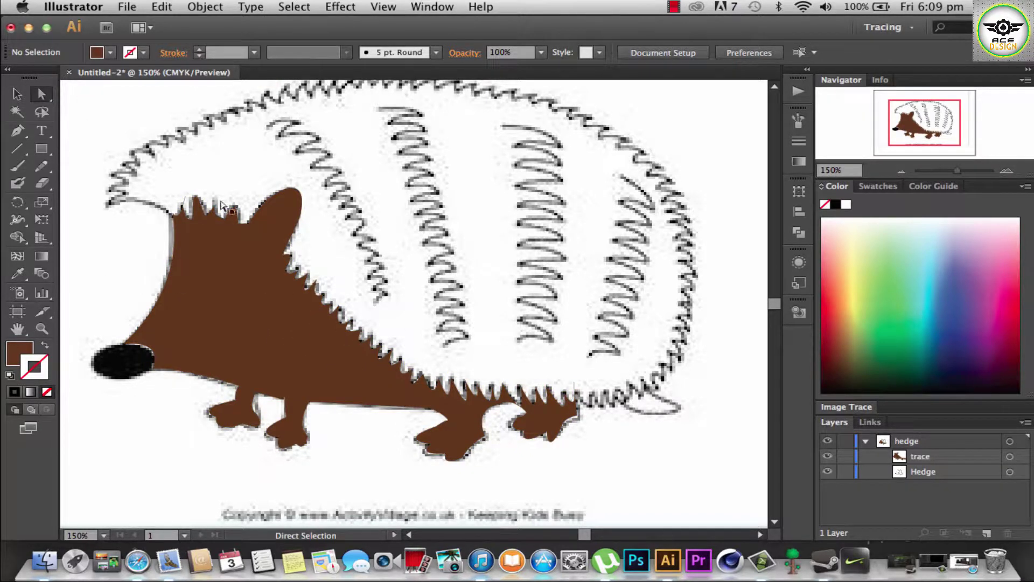
mouse_move(17, 131)
left_mouse_down()
mouse_move(56, 151)
mouse_move(57, 166)
left_mouse_up()
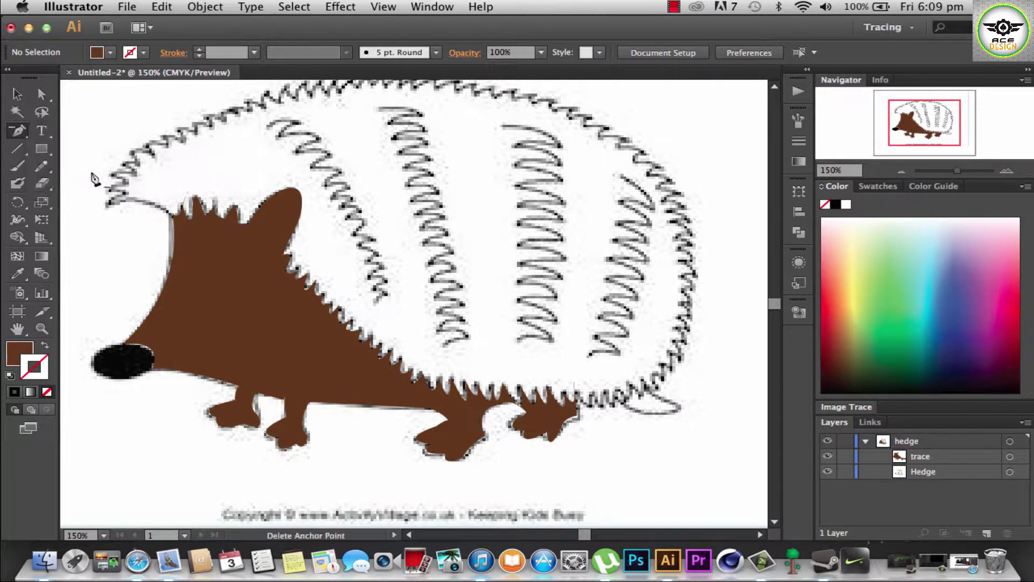
left_click(185, 207)
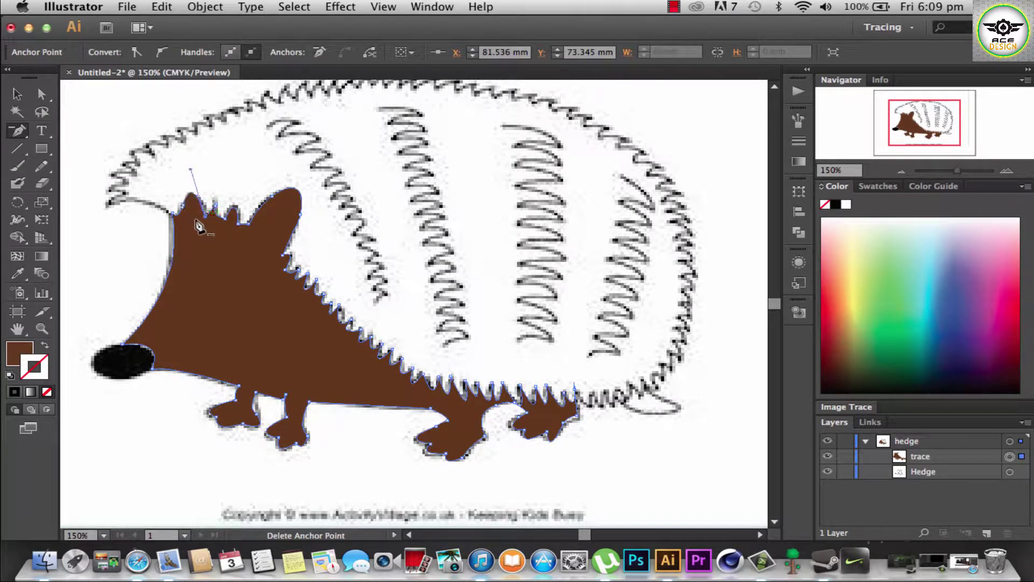
left_click(227, 215)
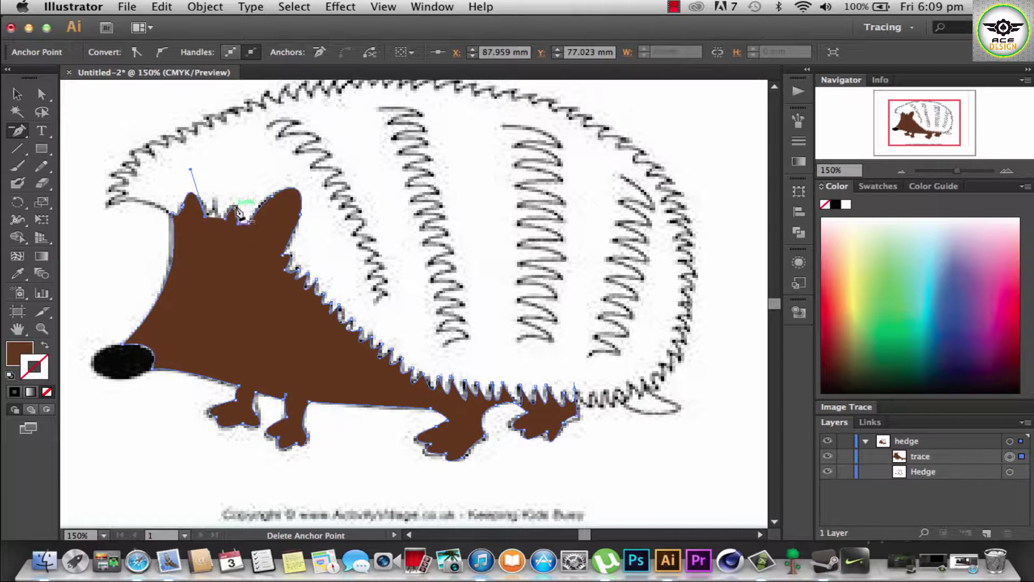
left_click(237, 205)
left_click(686, 306)
left_click(241, 225)
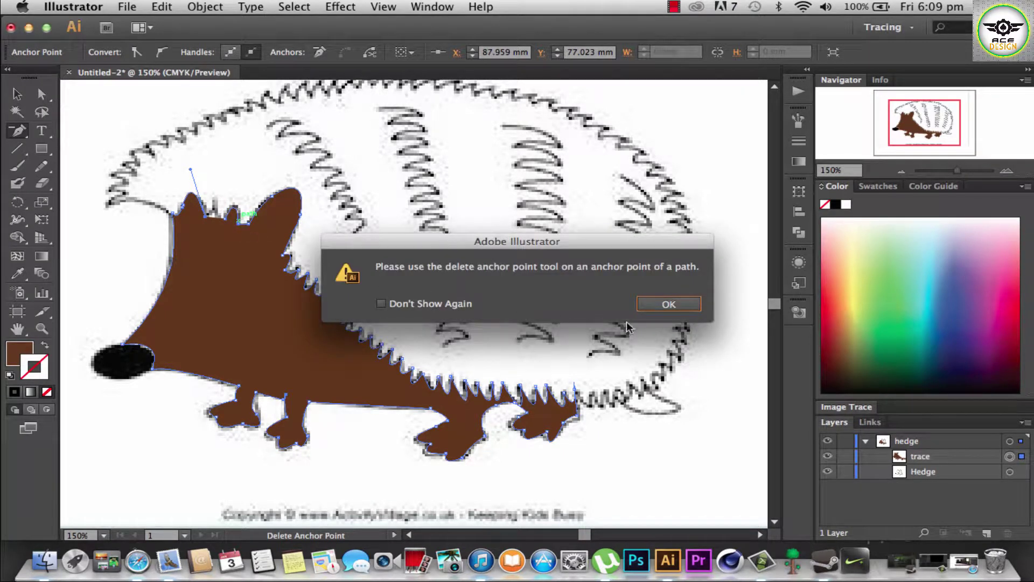
left_click(668, 305)
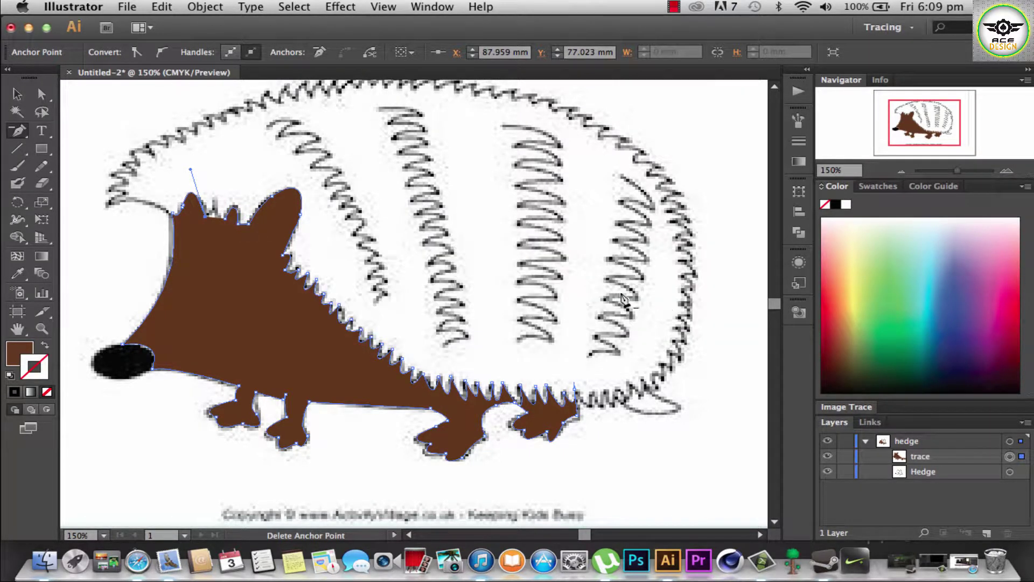
left_click(246, 218)
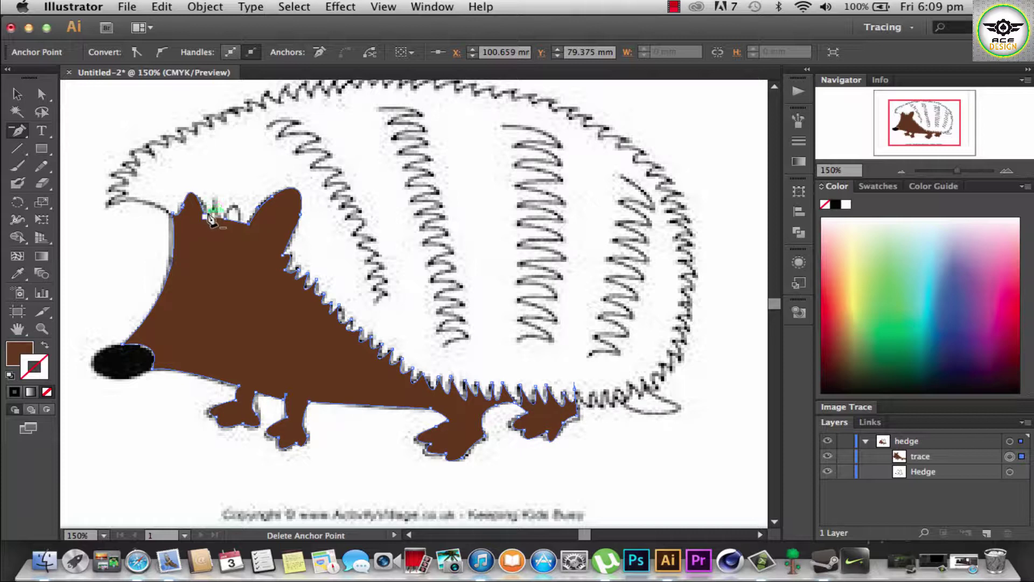
left_click(192, 195)
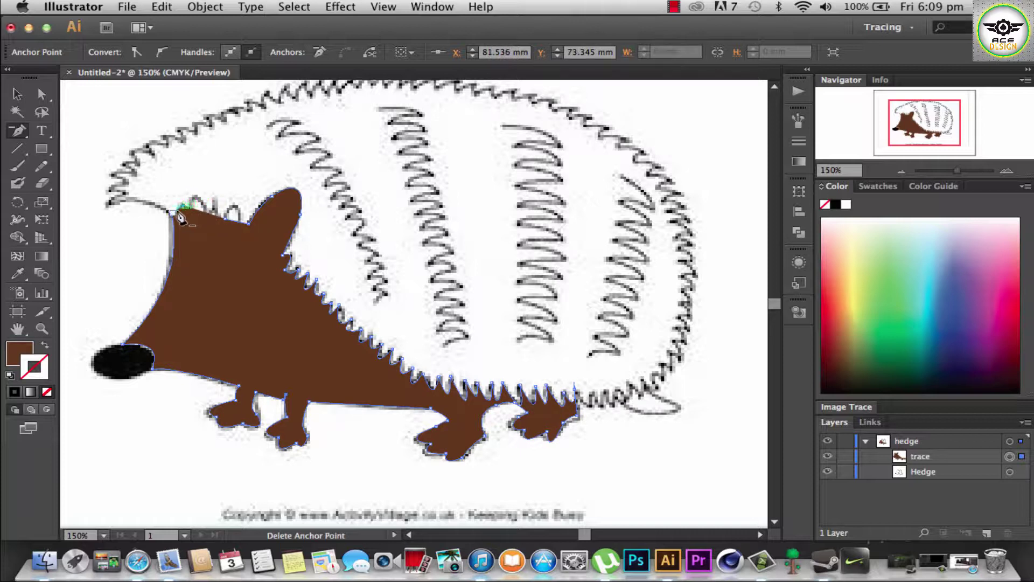
left_click(179, 217)
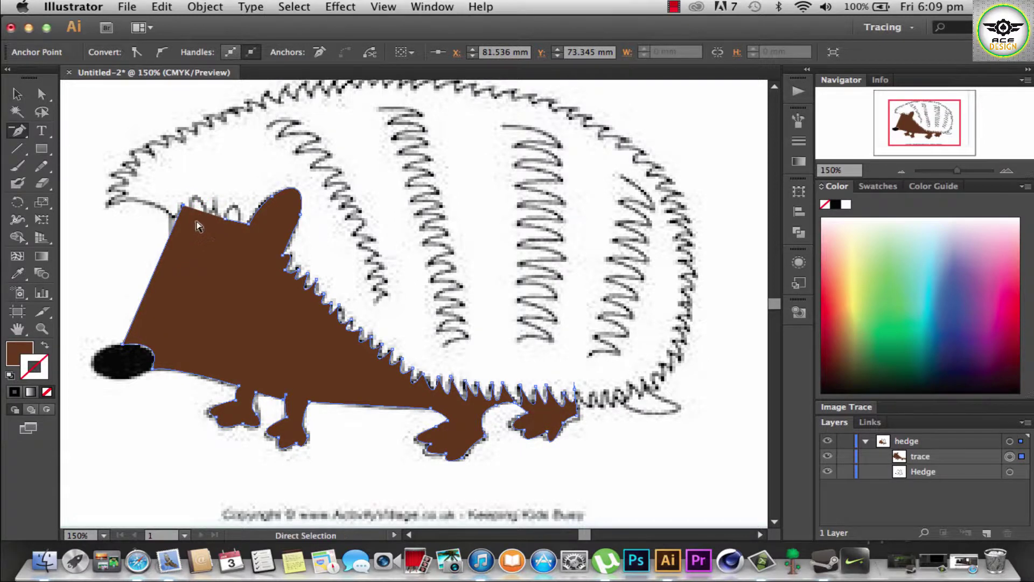
key("ctrl+z")
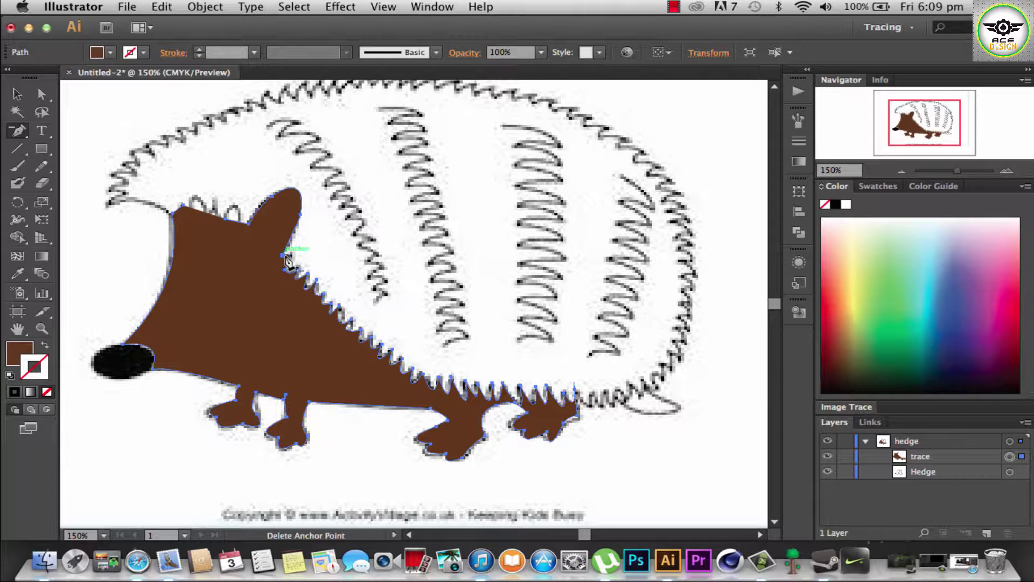
Step: Remove the spike anchors along the back down to the hind foot
left_click(306, 277)
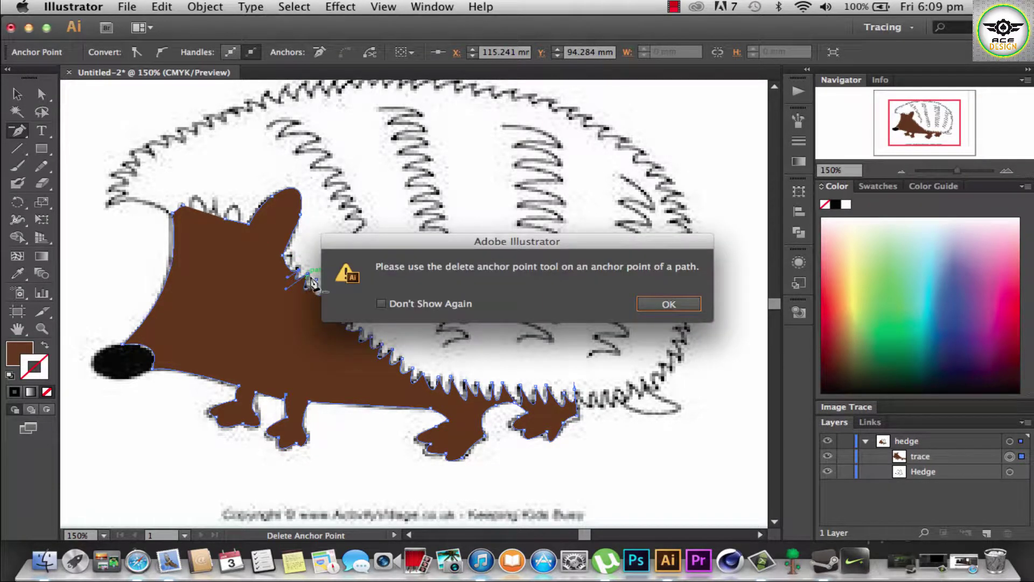
left_click(666, 305)
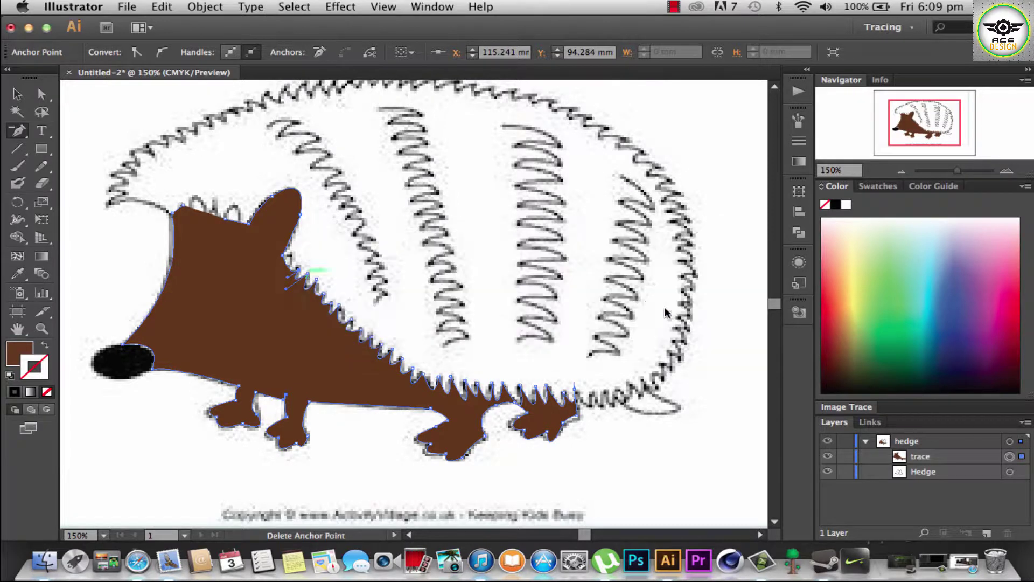
left_click(316, 283)
left_click(326, 297)
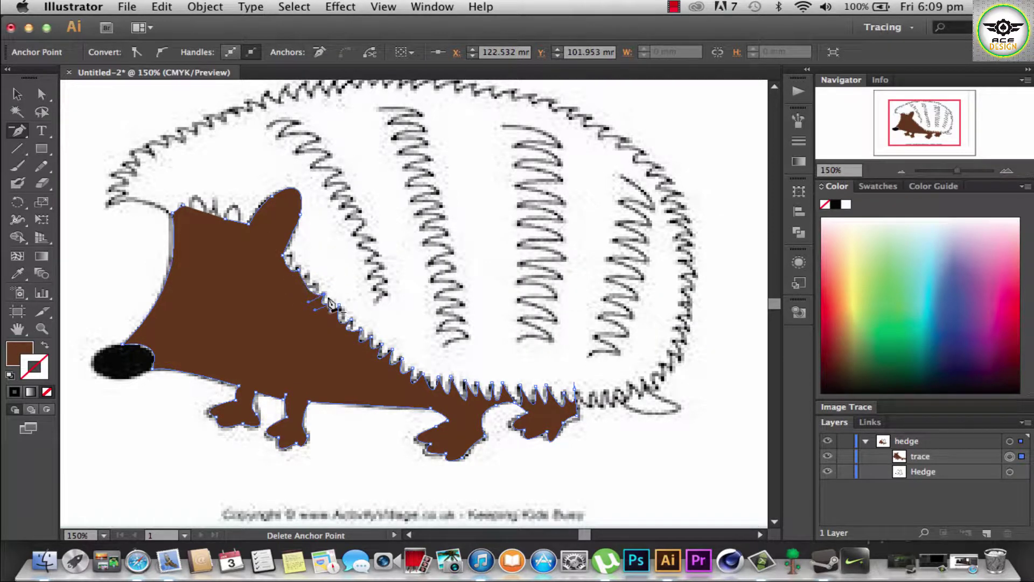
left_click(334, 305)
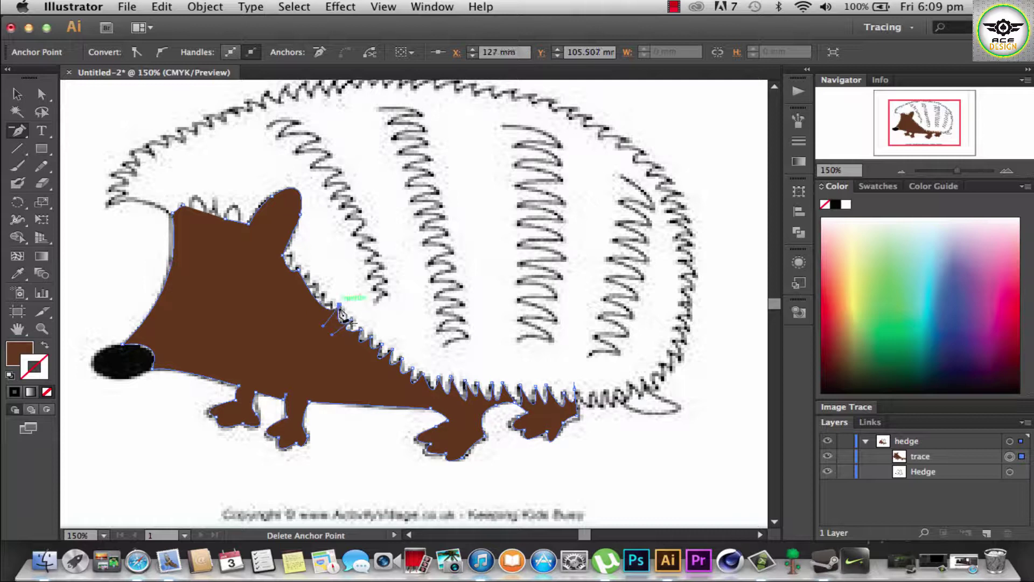
left_click(368, 337)
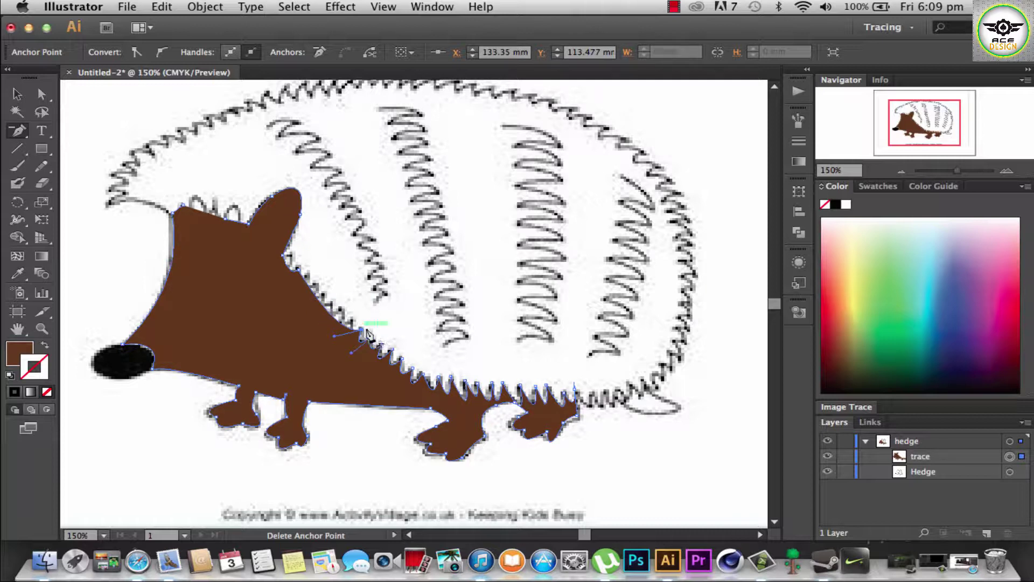
left_click(391, 350)
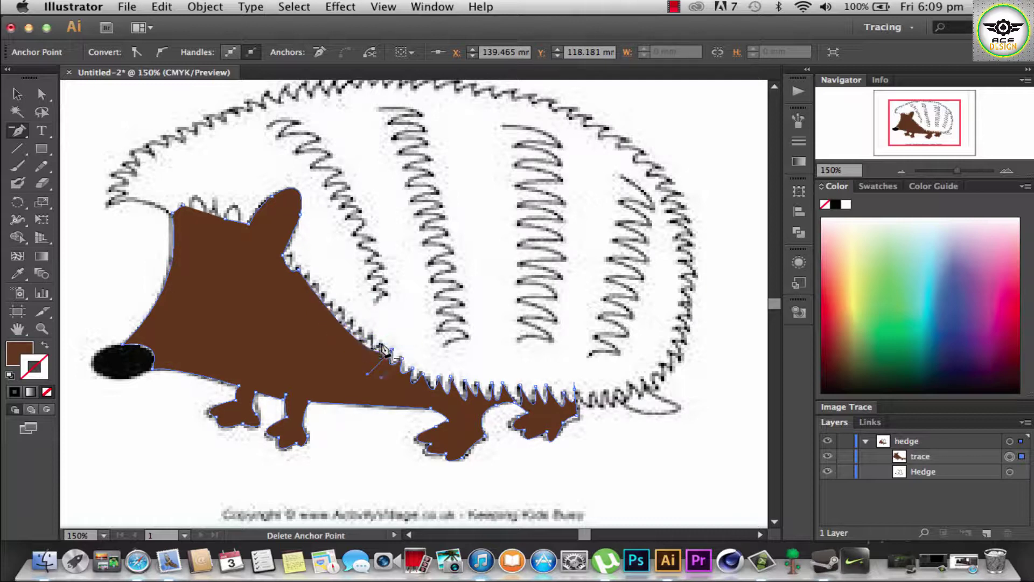
left_click(411, 372)
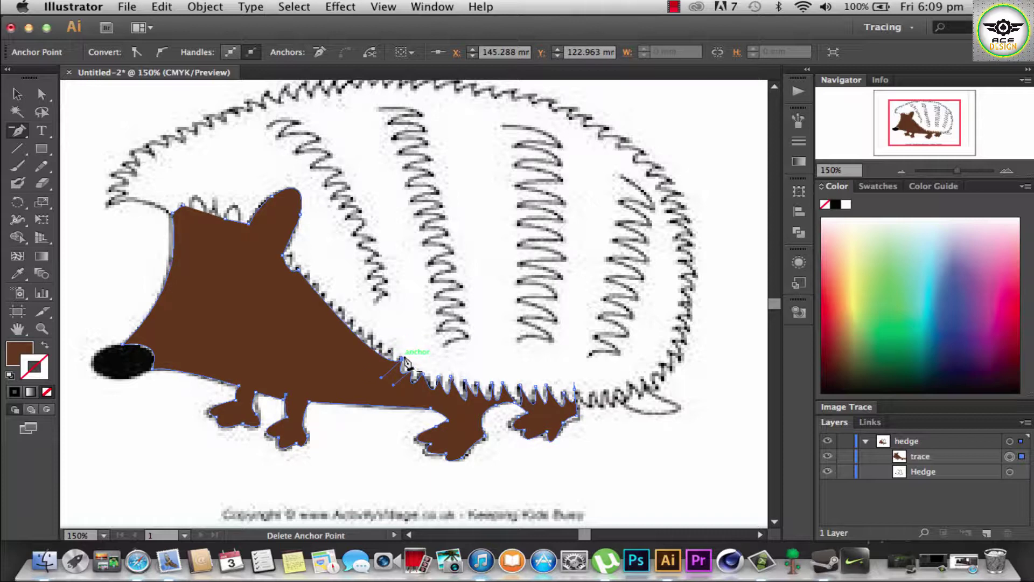
left_click(438, 377)
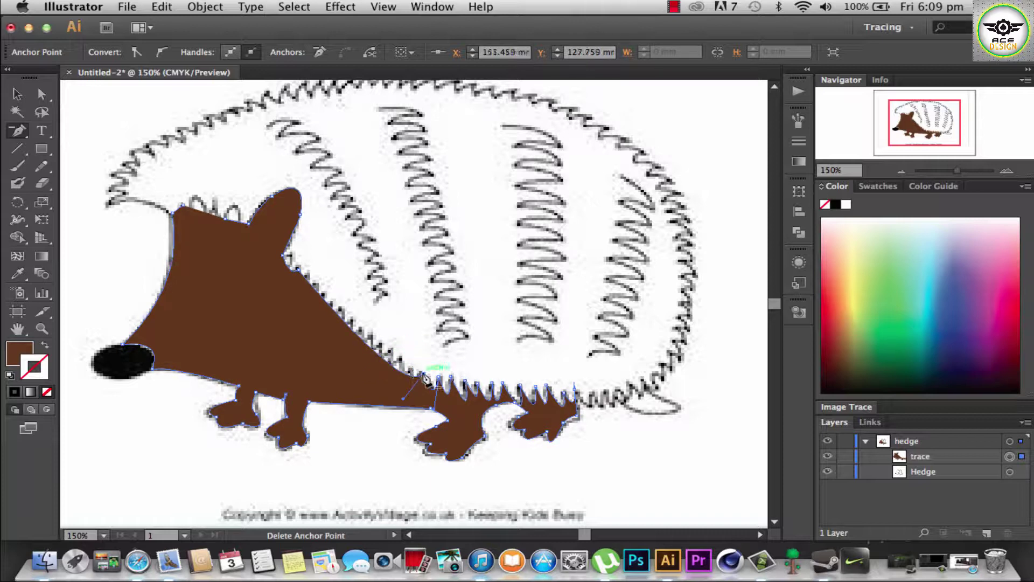
left_click(466, 384)
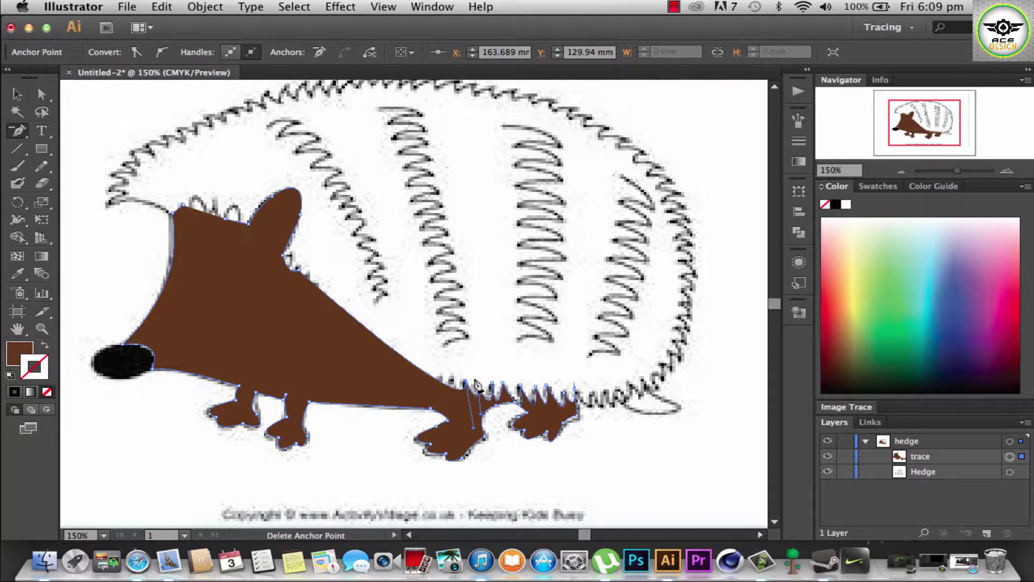
left_click(669, 304)
left_click(493, 384)
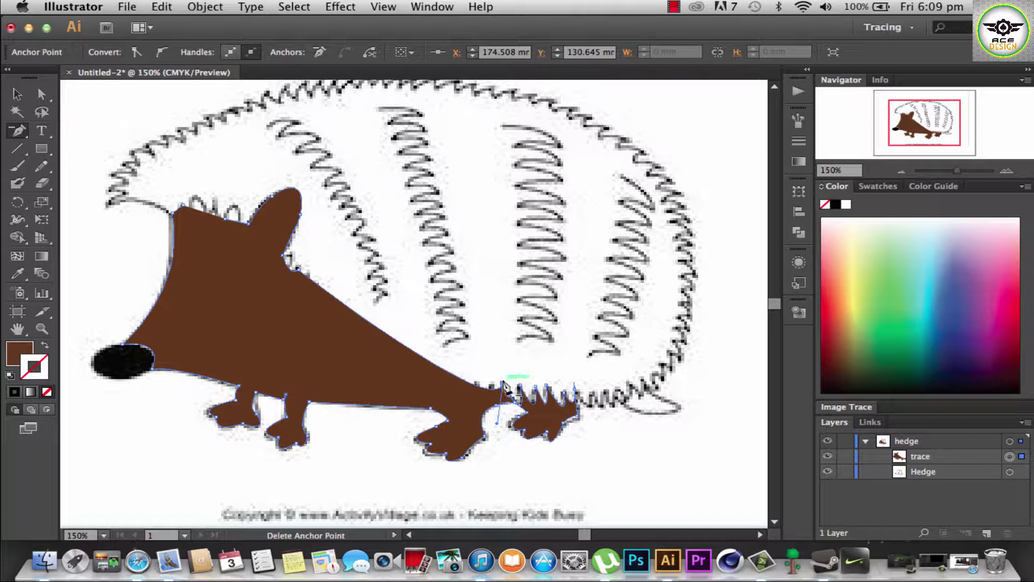
left_click(515, 400)
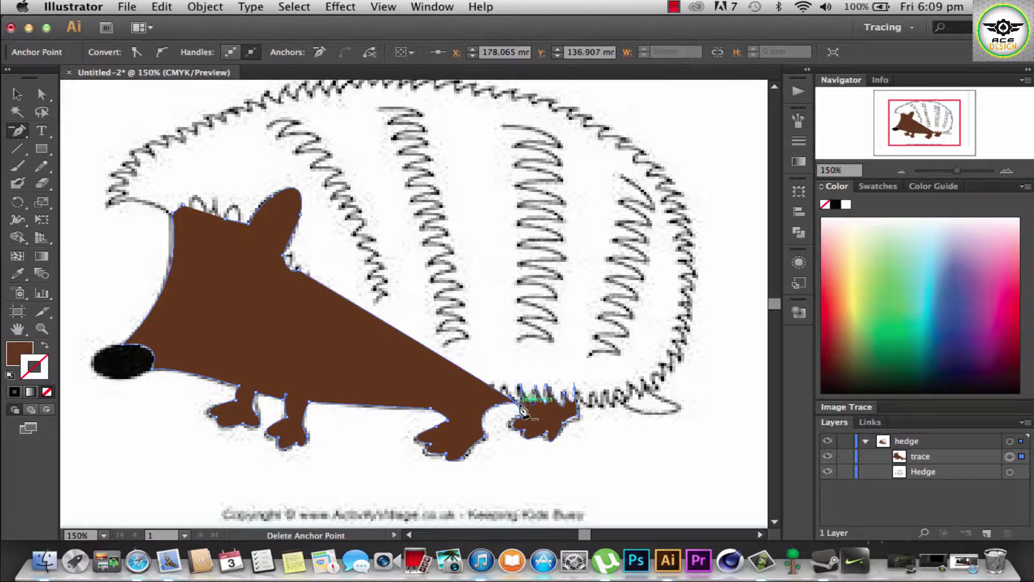
left_click(42, 94)
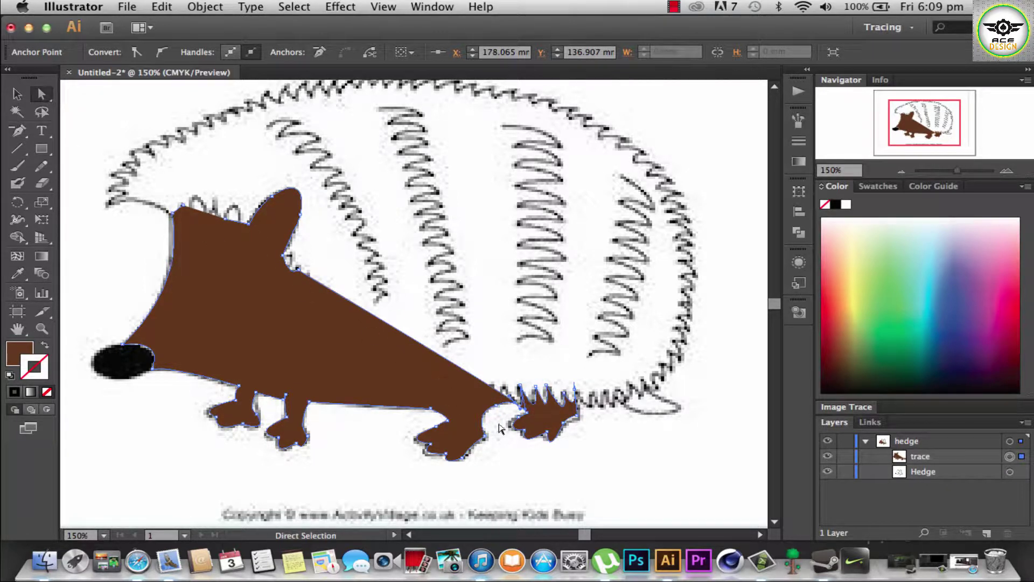
Step: Zoom in on the tail and delete its notch and three spike-tip anchors
left_click_drag(517, 405, 516, 397)
left_click(527, 411)
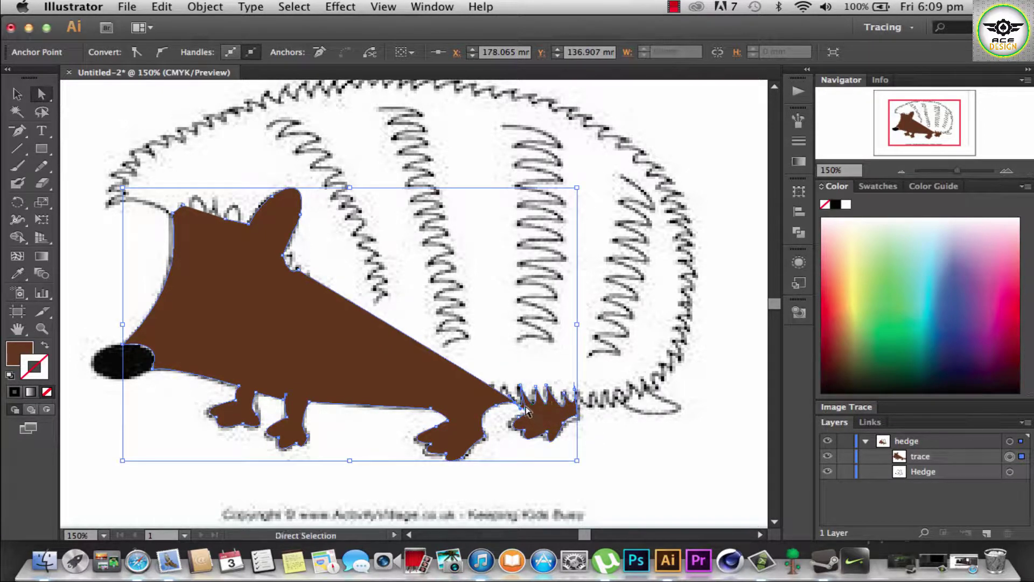
left_click(43, 324)
left_click_drag(482, 376, 551, 413)
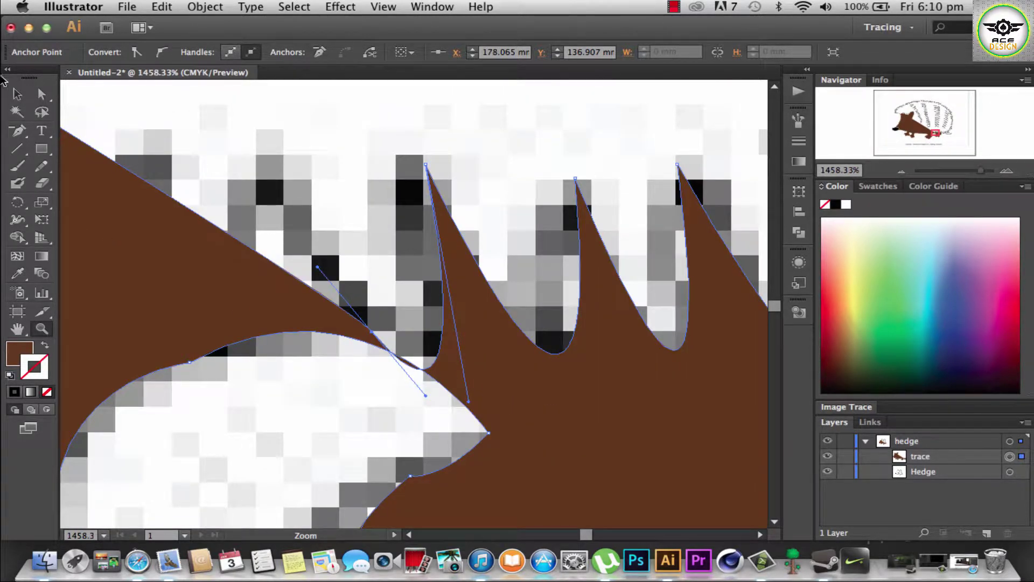
left_click(18, 130)
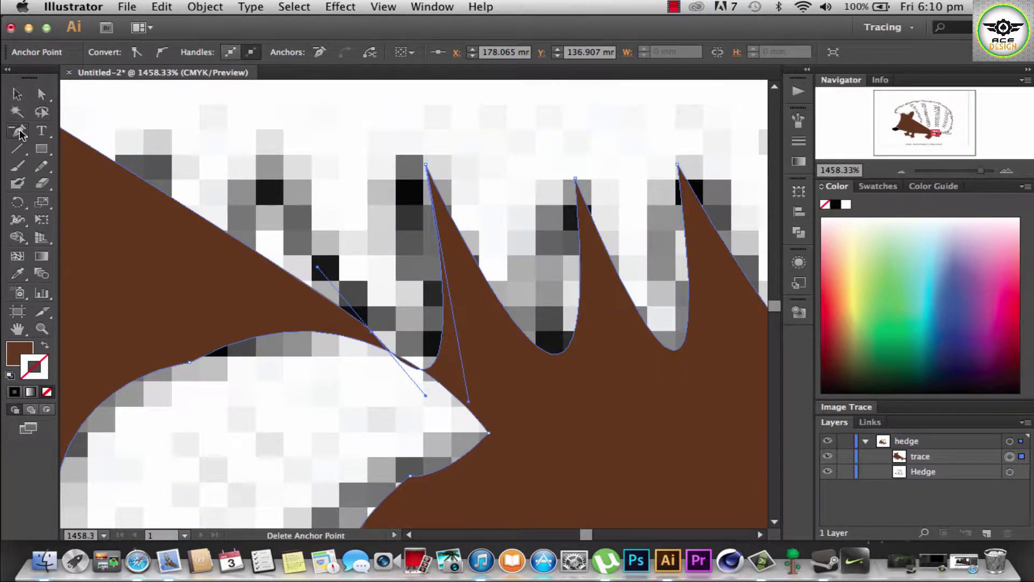
left_click(373, 333)
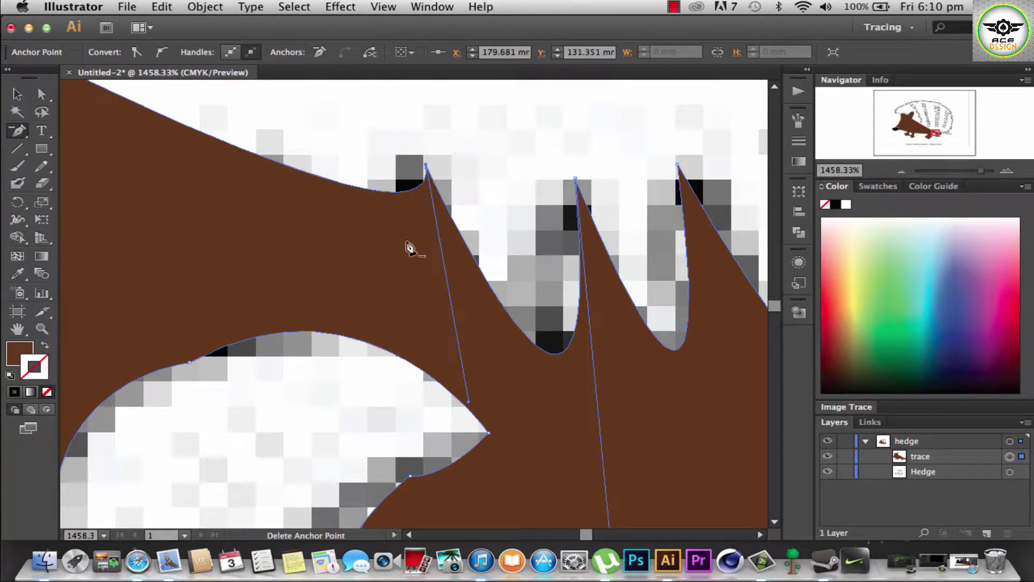
left_click(430, 173)
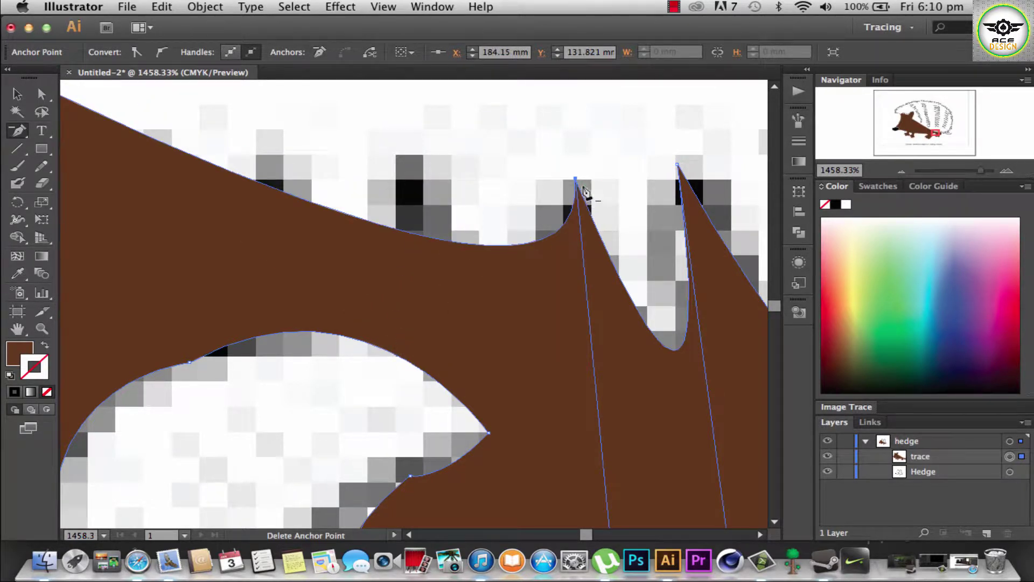
left_click(575, 179)
left_click(677, 165)
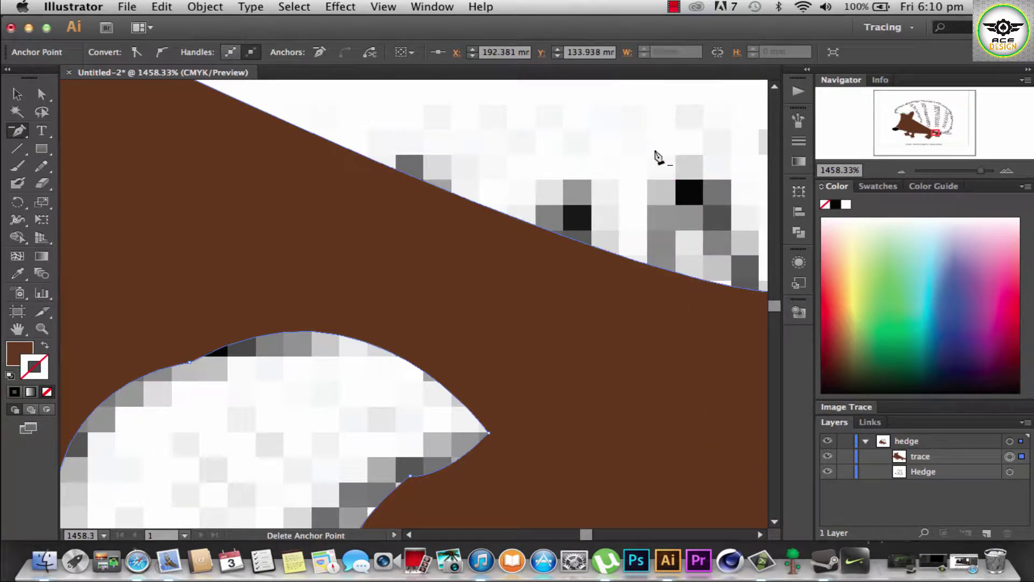
Step: Straighten the top edge down to the tail and remove the notch below the ear
key("ctrl+0")
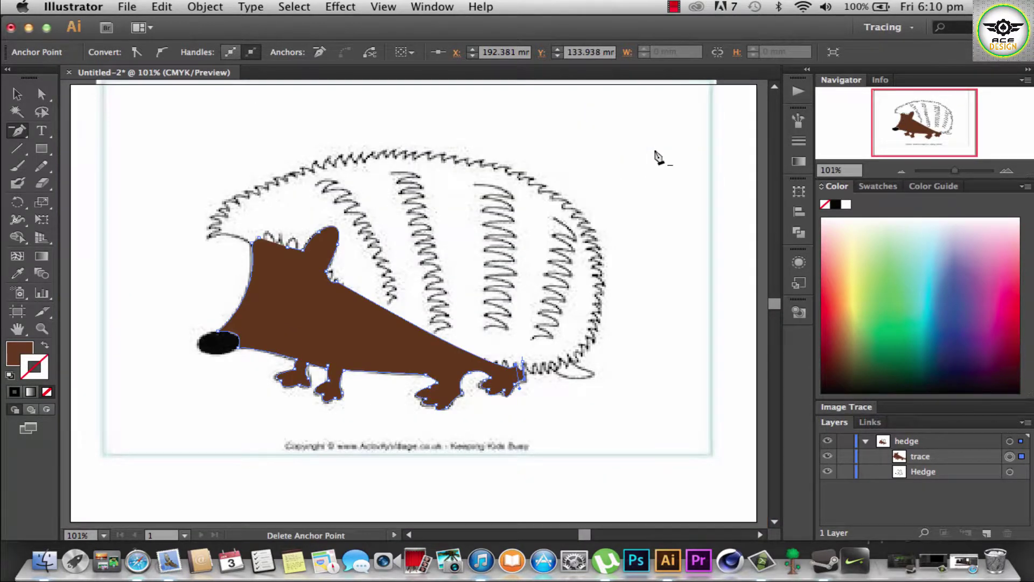
key("ctrl+equal")
key("ctrl+equal")
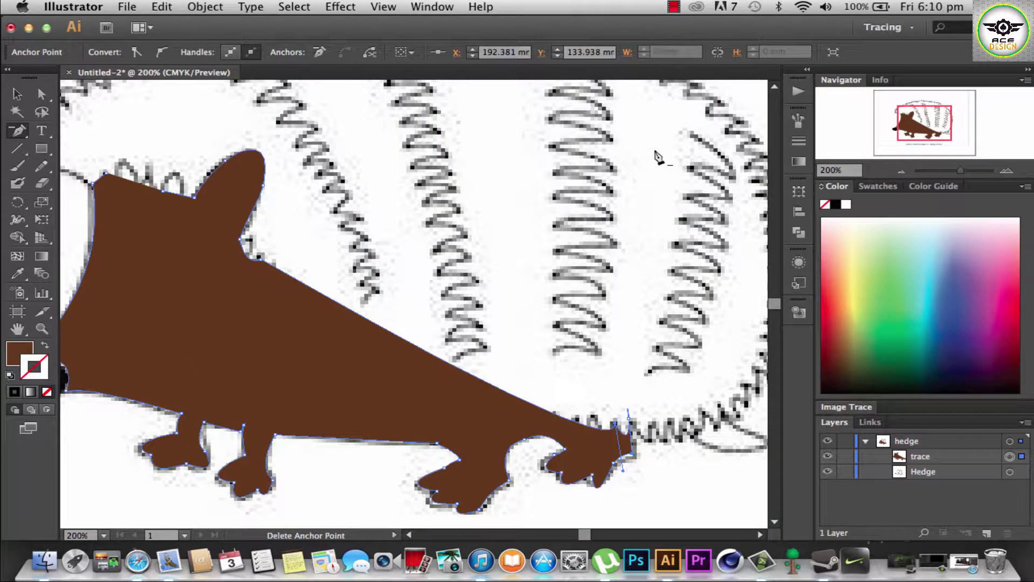
left_click_drag(616, 424, 618, 429)
left_click(625, 424)
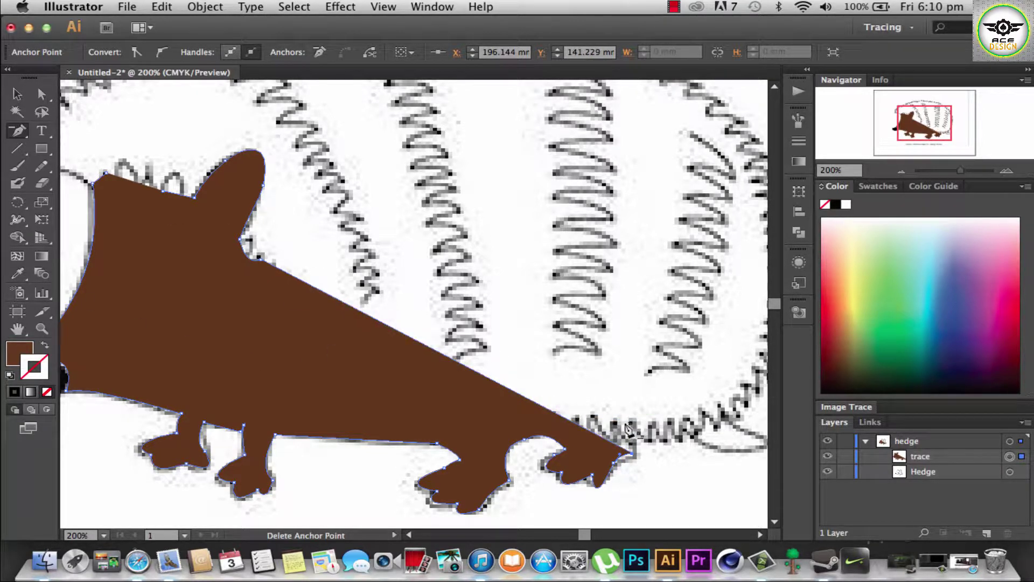
left_click(624, 428)
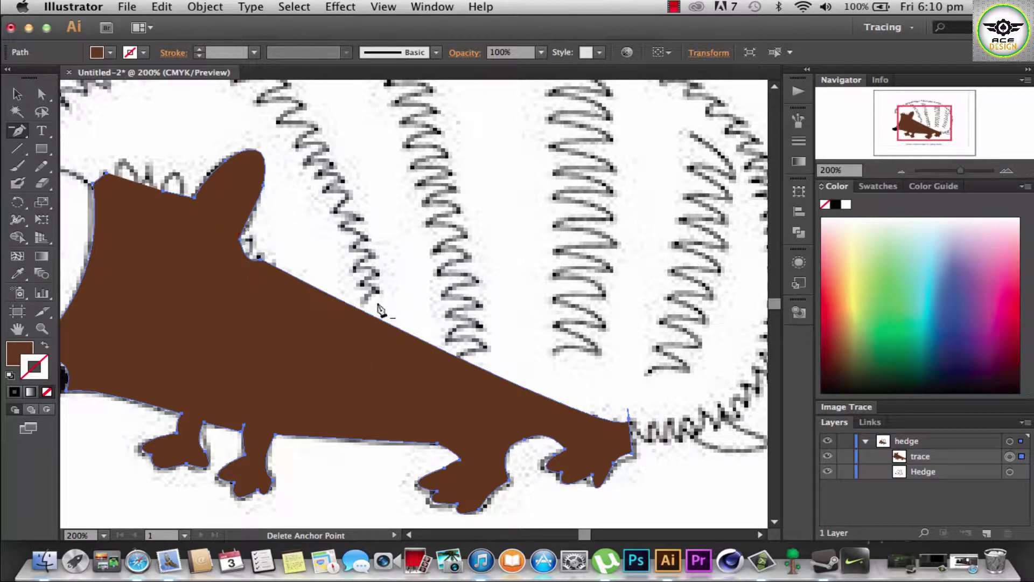
left_click(253, 248)
left_click(260, 259)
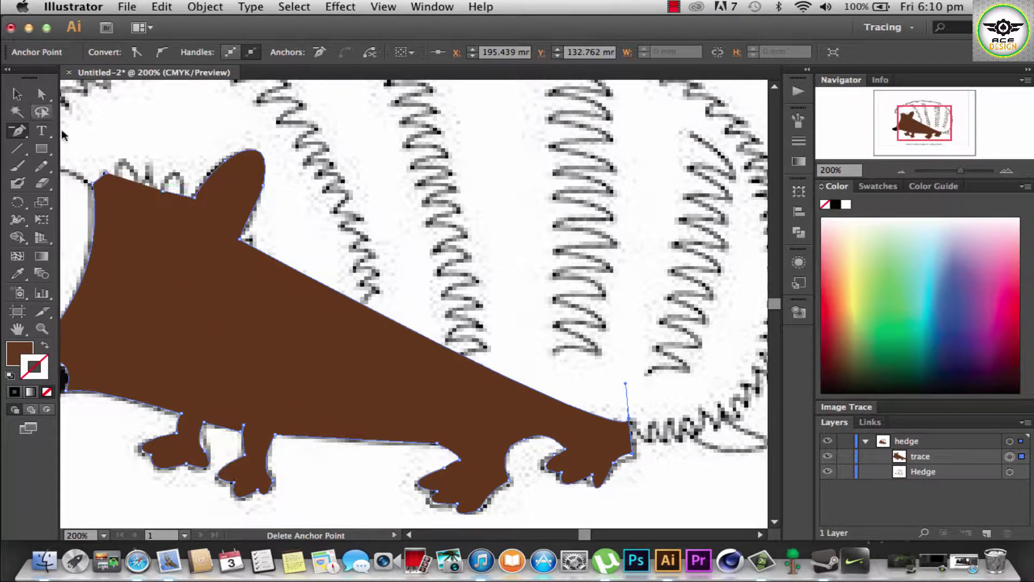
Step: Raise a head anchor, add and move a new one, and flatten the forehead top
left_click(43, 96)
mouse_move(163, 192)
left_mouse_down()
mouse_move(164, 174)
mouse_move(194, 198)
left_mouse_up()
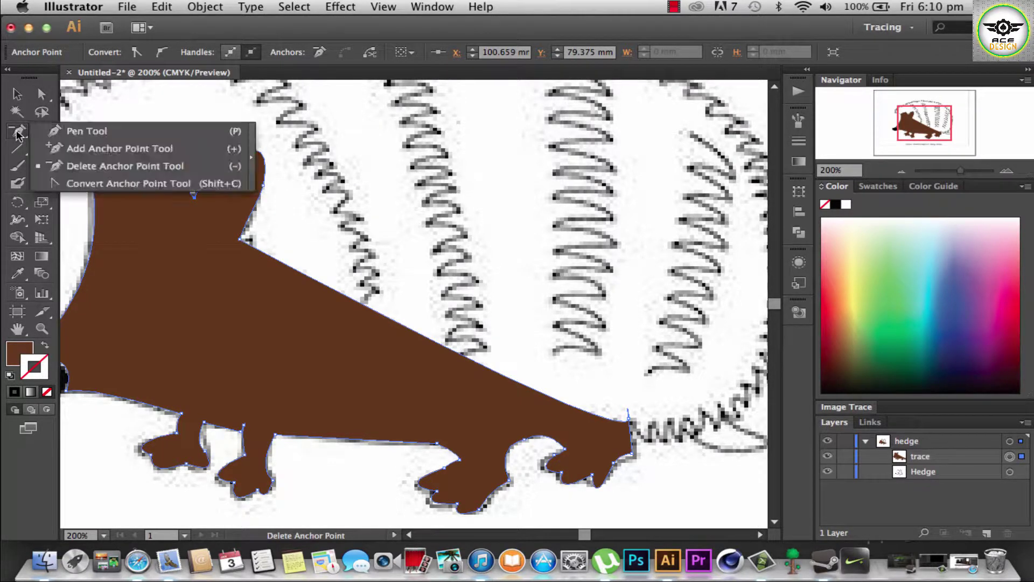
left_click_drag(23, 130, 107, 152)
left_click(181, 184)
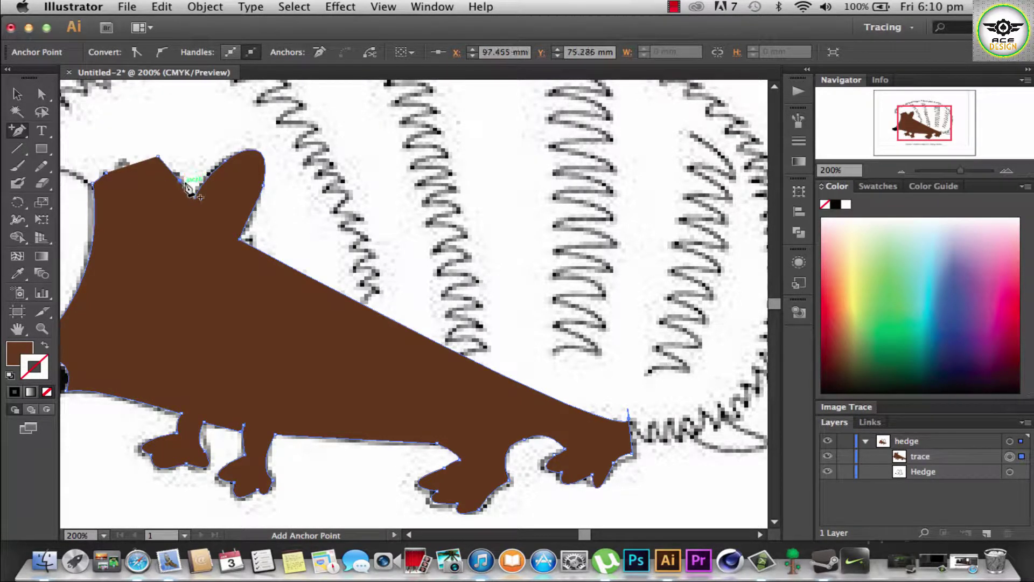
left_click(41, 94)
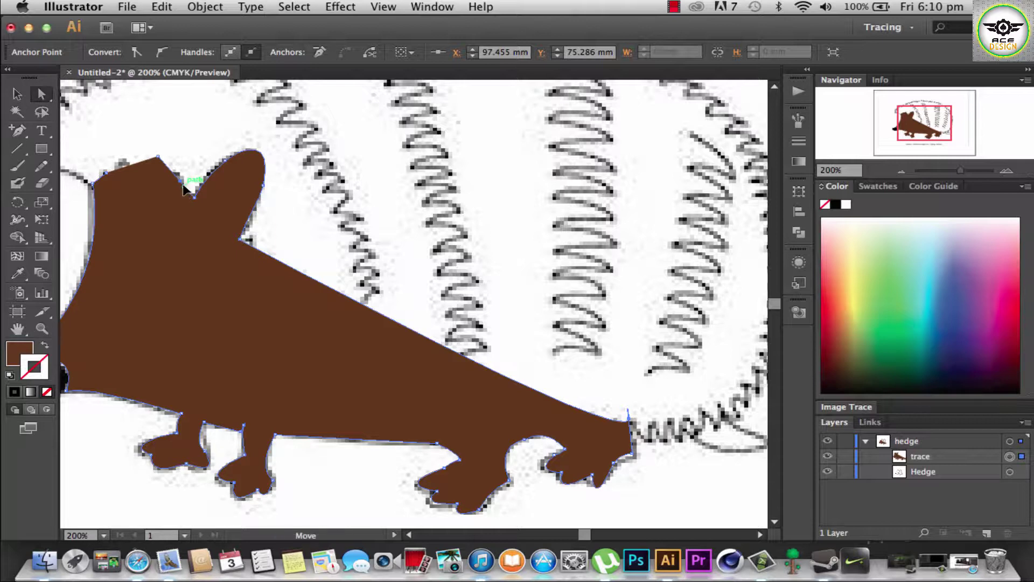
left_click_drag(181, 181, 188, 171)
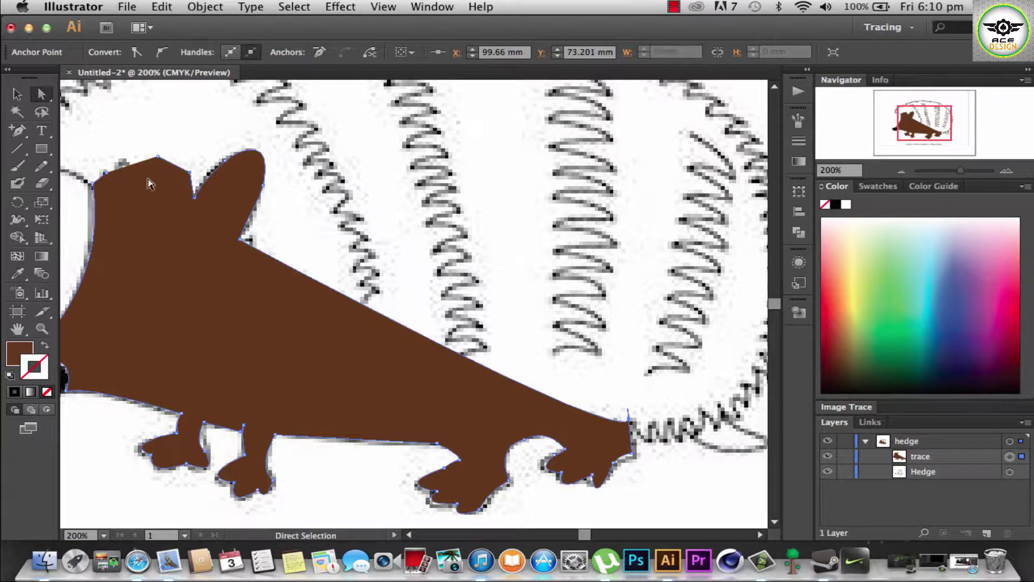
mouse_move(115, 173)
left_mouse_down()
mouse_move(98, 156)
mouse_move(114, 160)
left_mouse_up()
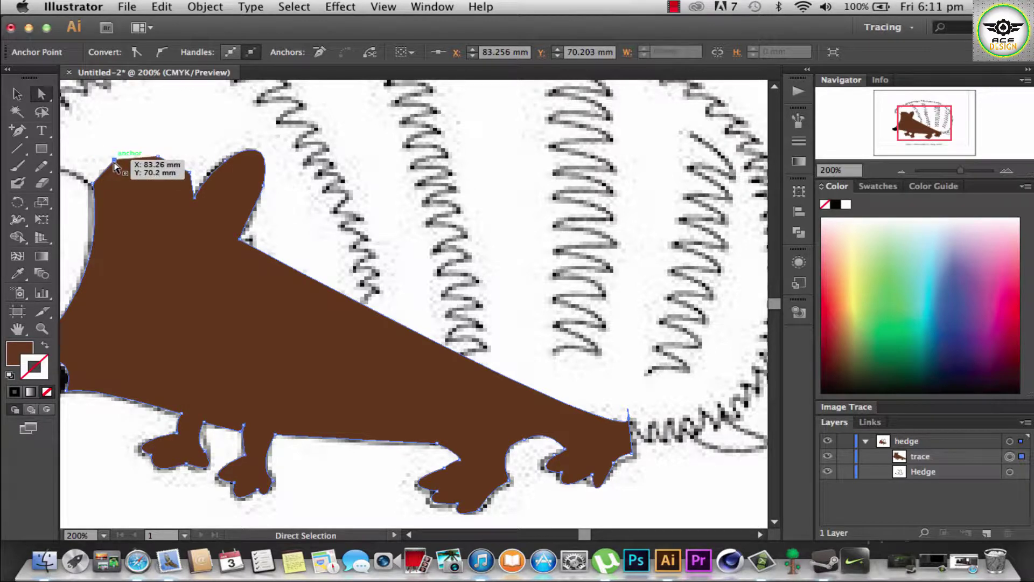
left_click(18, 94)
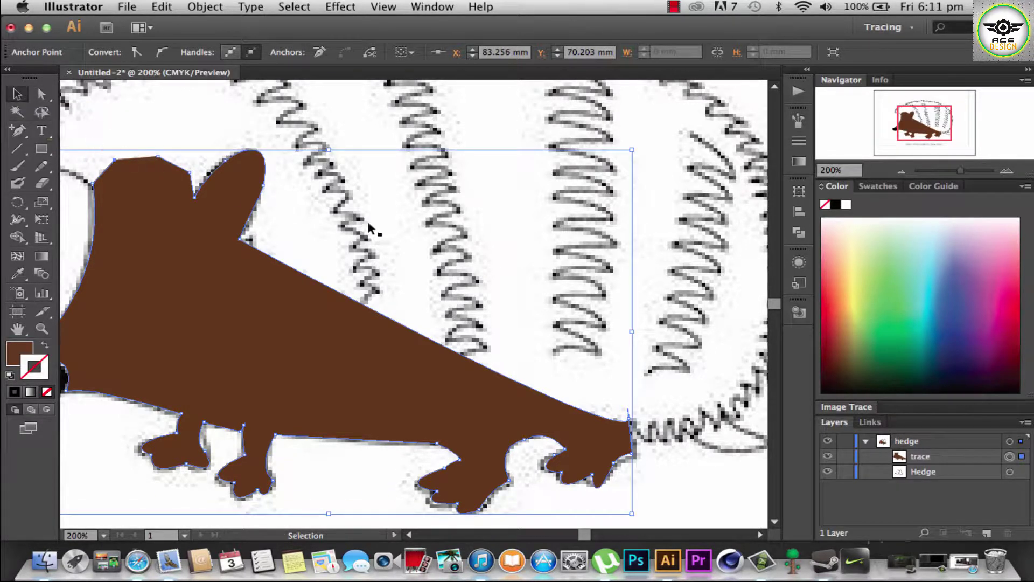
Step: Compare trace and original, fit the artboard, undo an accidental image move, then hide the trace layer
left_click(829, 457)
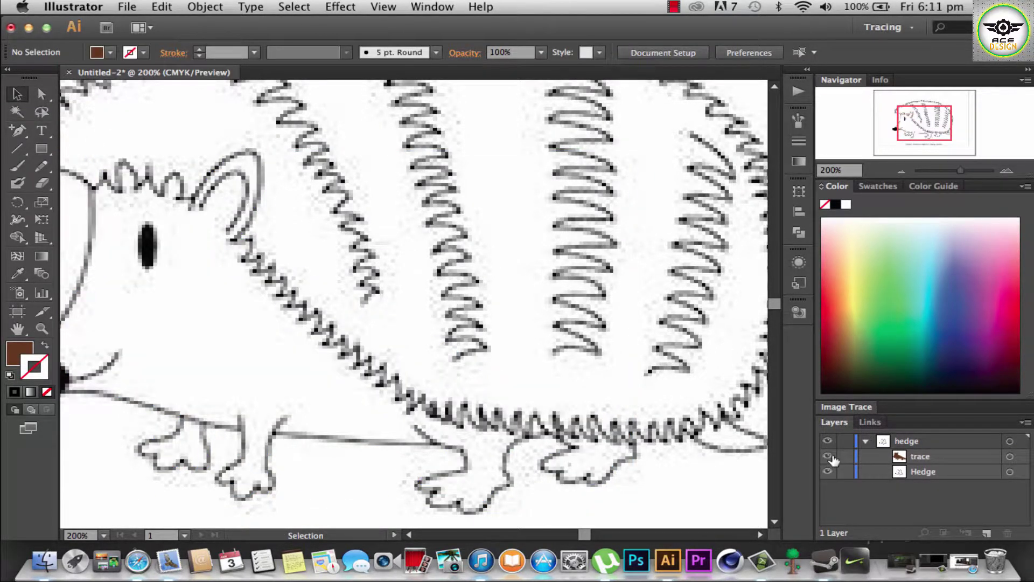
left_click(829, 456)
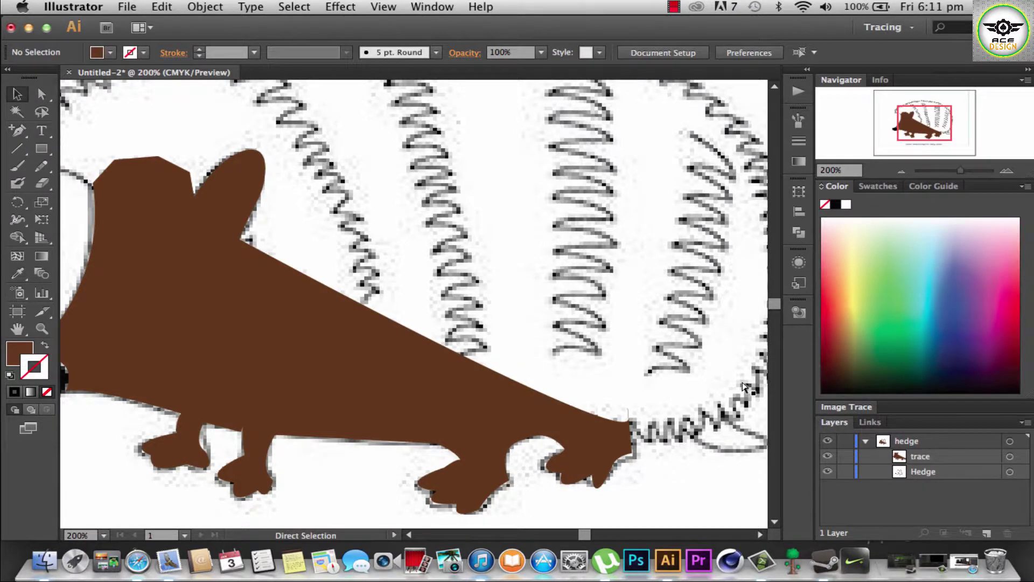
key("ctrl+0")
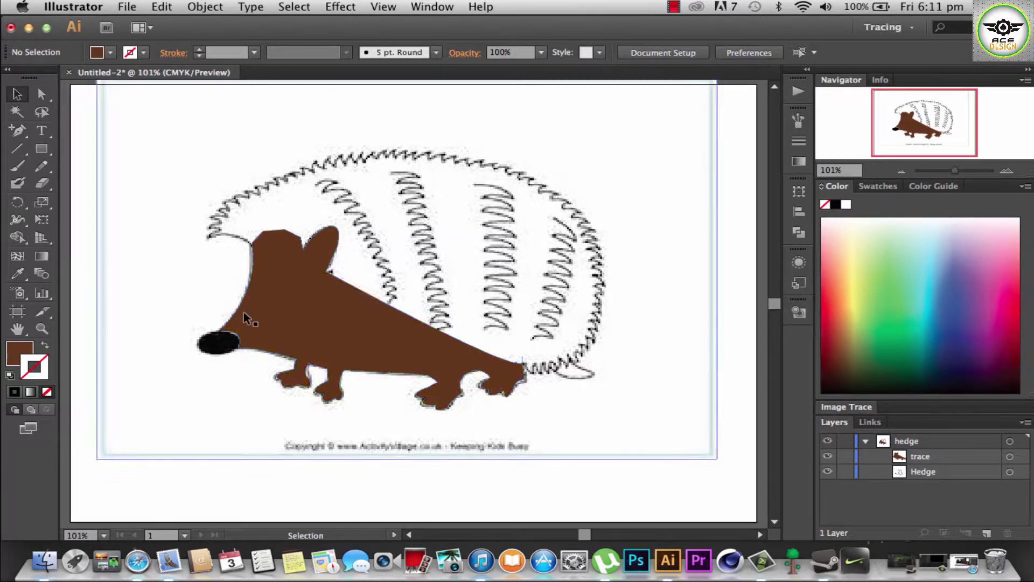
left_click(311, 296)
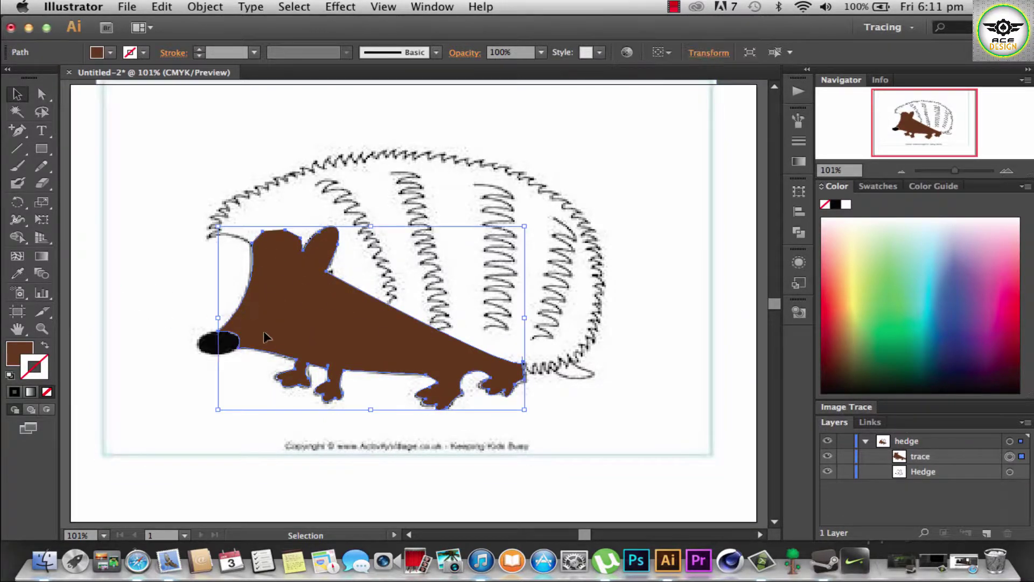
left_click_drag(264, 331, 257, 307)
key("ctrl+z")
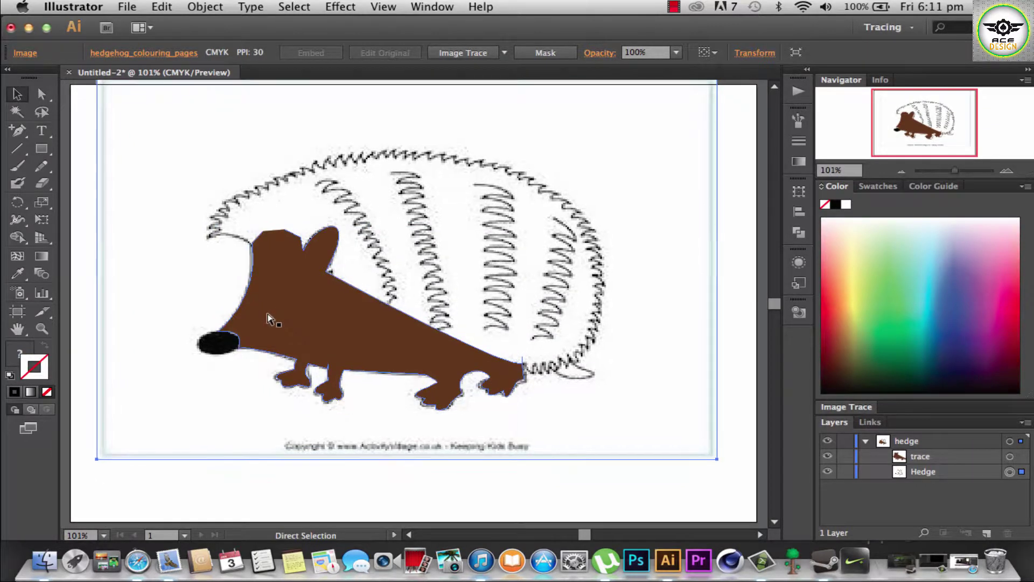
left_click(828, 457)
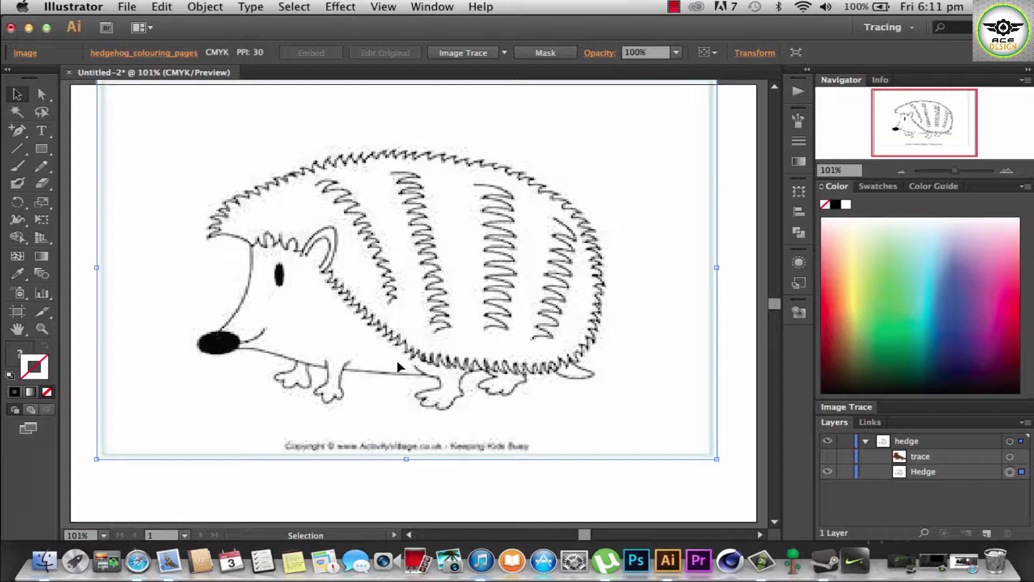
Step: Show the brown traced body again and add a new 'fur' sublayer inside hedge, above trace
left_click(828, 456)
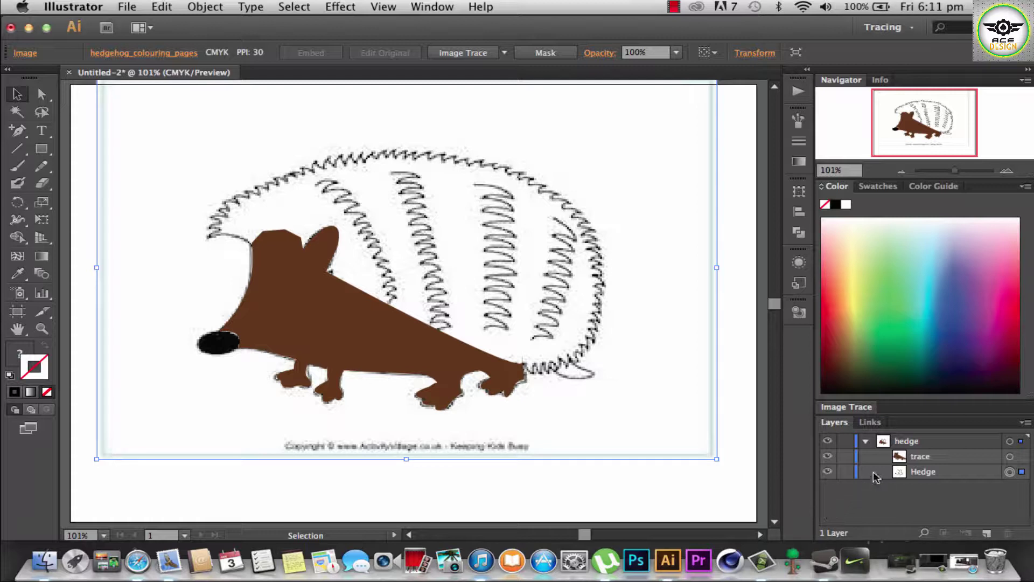
left_click(925, 459)
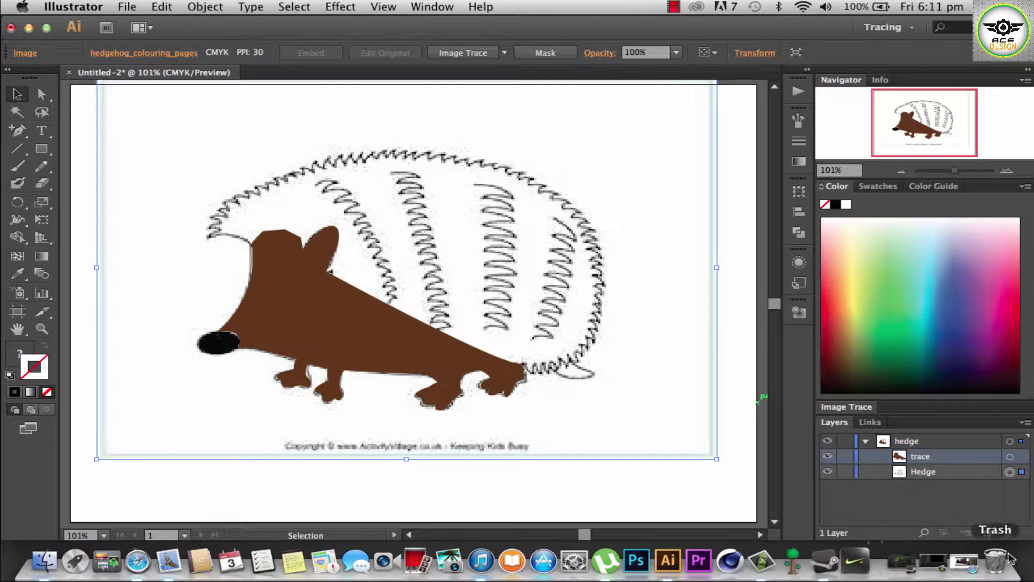
left_click(986, 533)
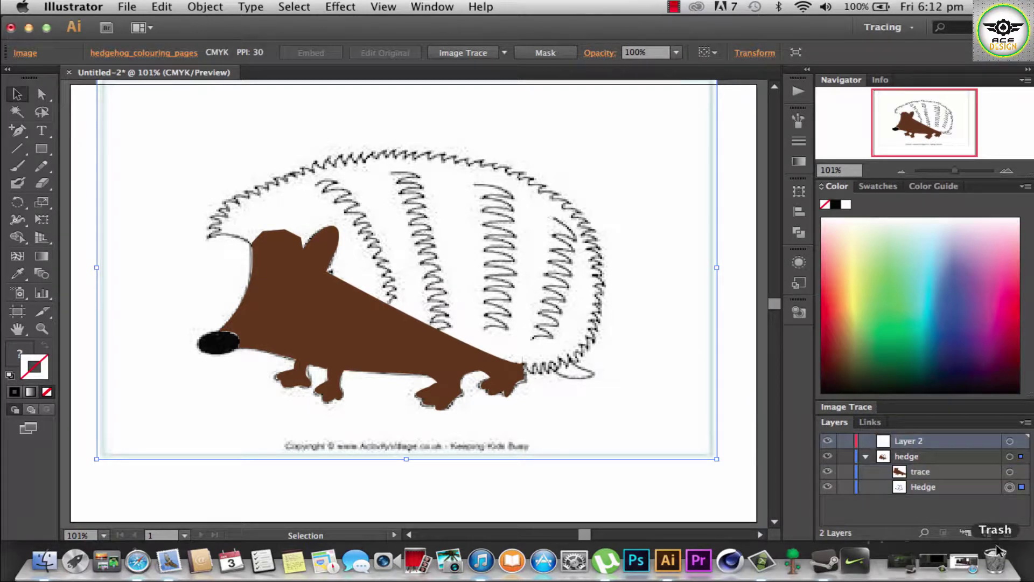
left_click_drag(916, 445, 930, 470)
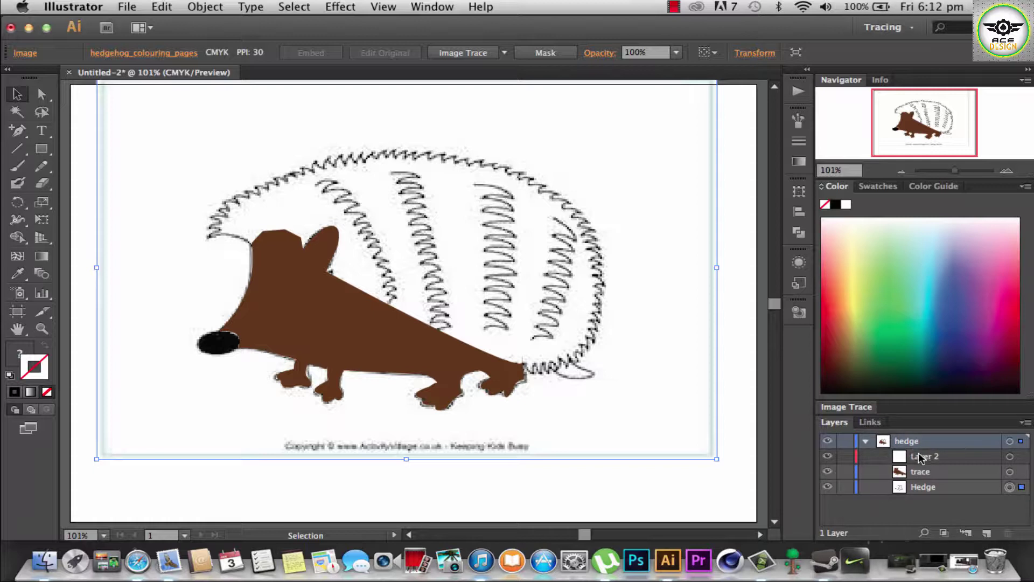
left_click(922, 456)
double_click(925, 457)
type("fur")
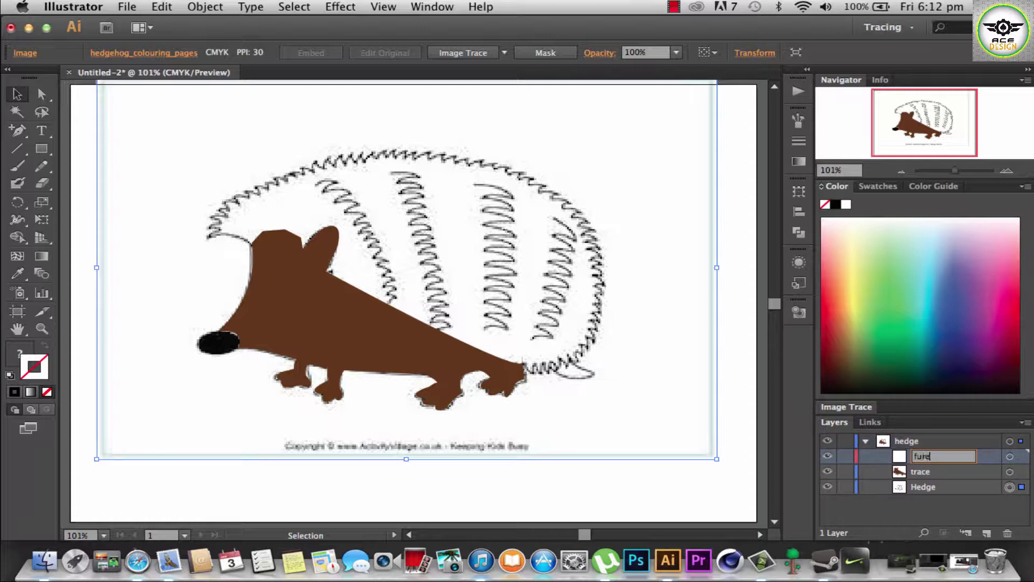
key("Return")
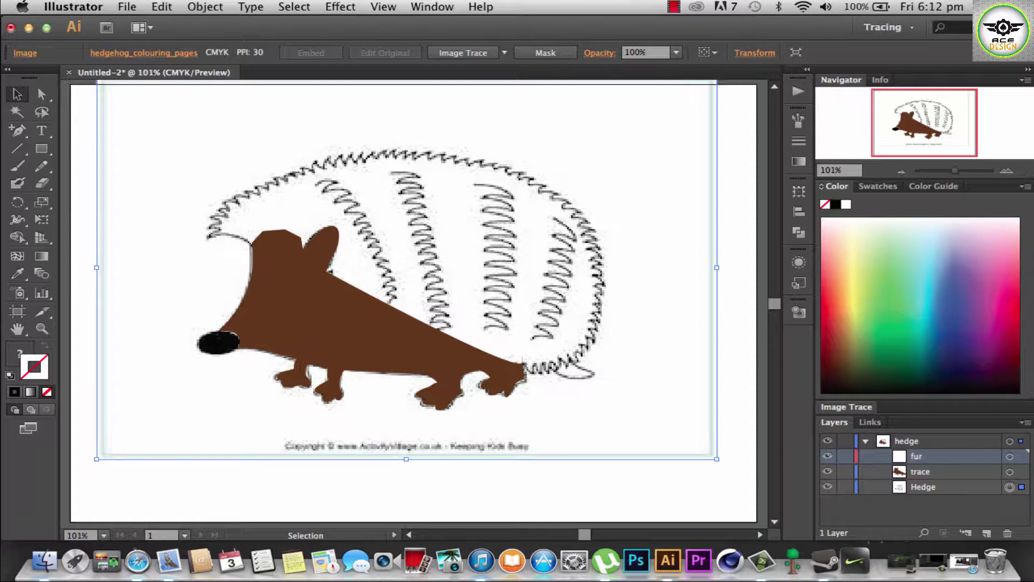
left_click(17, 130)
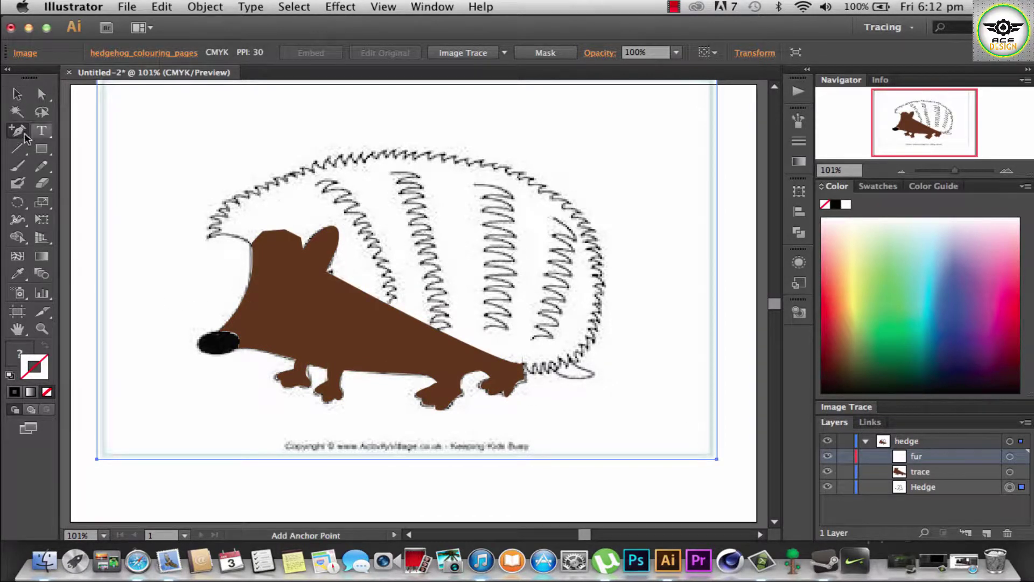
Step: Hide the brown traced body, select the Pen tool, and zoom in on the hedgehog's head and back
left_click(827, 471)
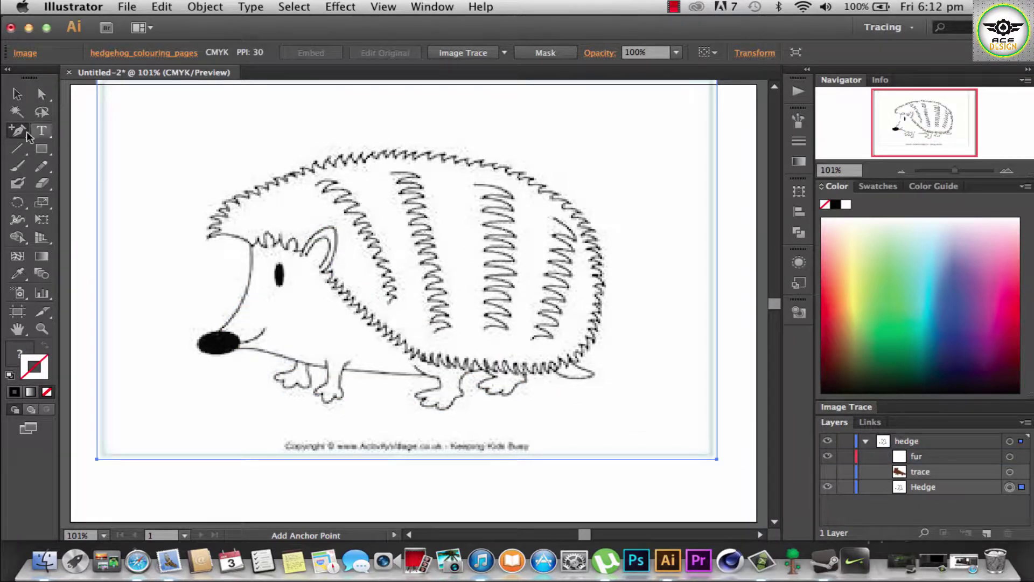
left_click_drag(17, 129, 66, 127)
left_click(66, 124)
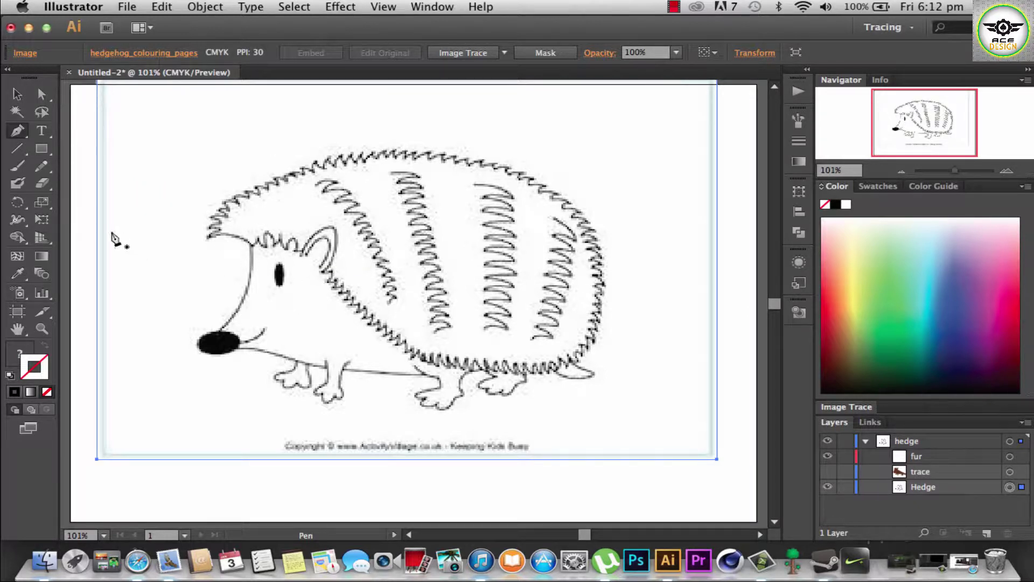
left_click(42, 328)
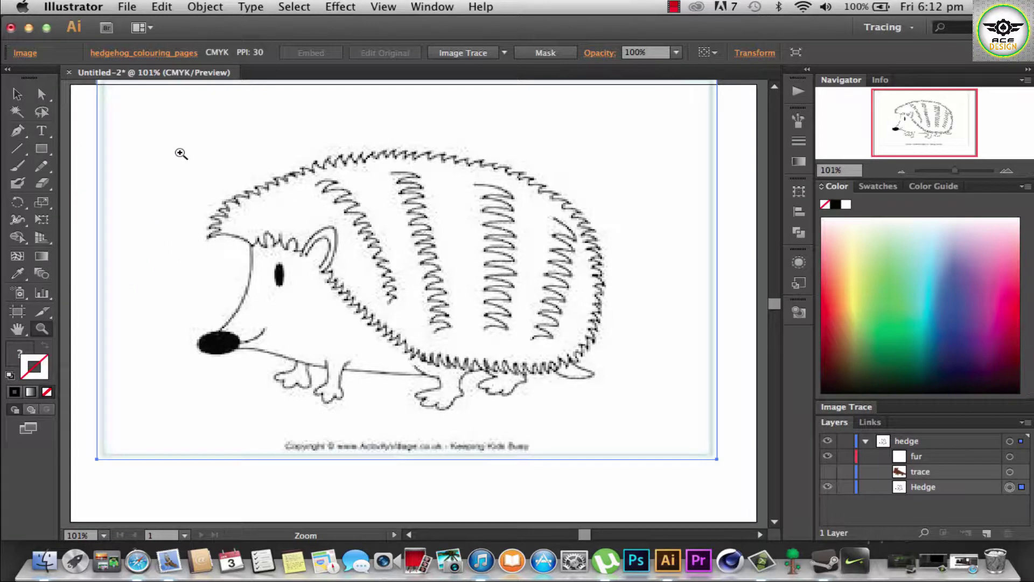
mouse_move(184, 119)
left_mouse_down()
mouse_move(655, 381)
mouse_move(664, 375)
left_mouse_up()
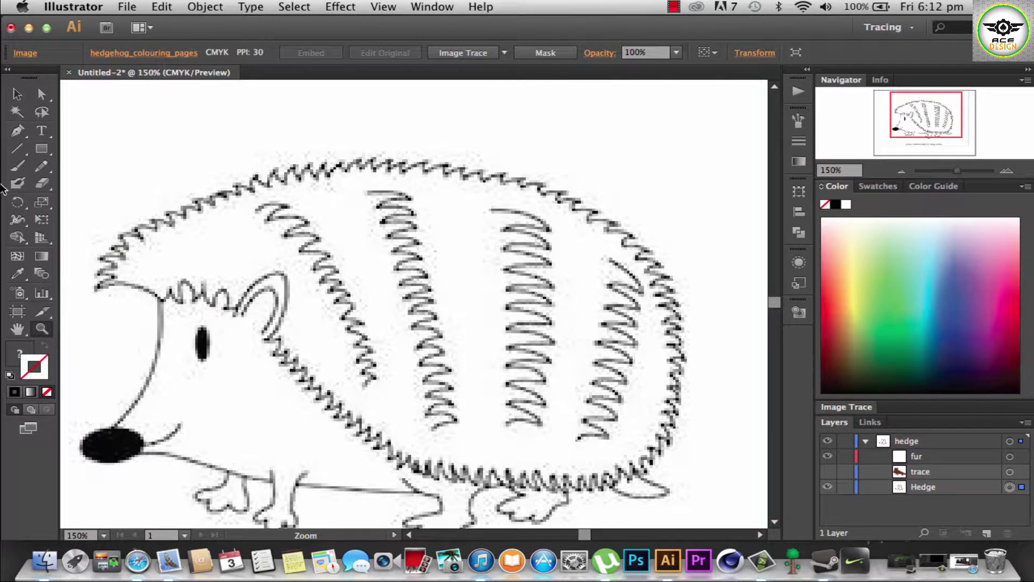
Step: Start a new pen path at the top of the head, undoing a misplaced first attempt
left_click(17, 131)
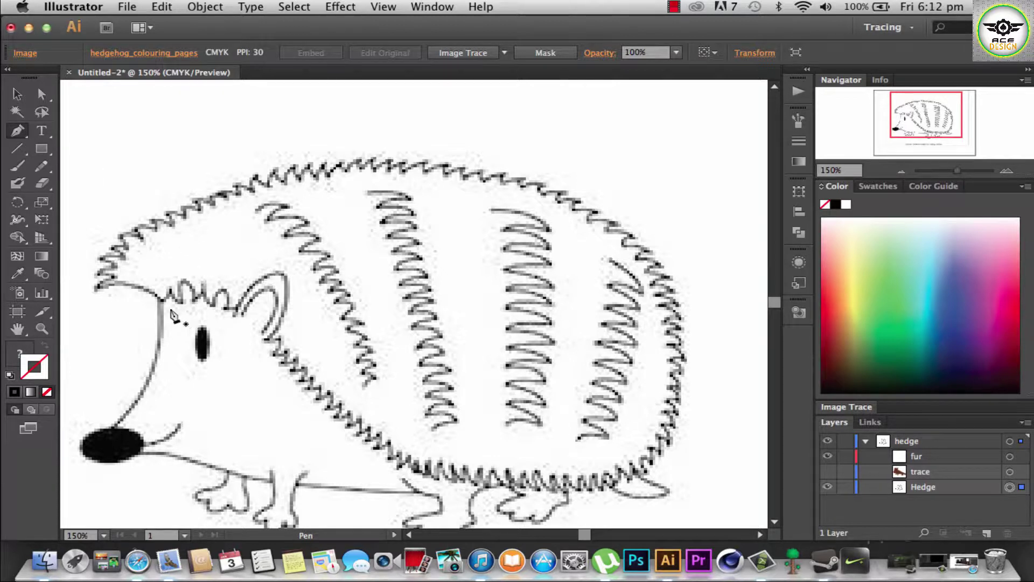
left_click_drag(162, 302, 97, 295)
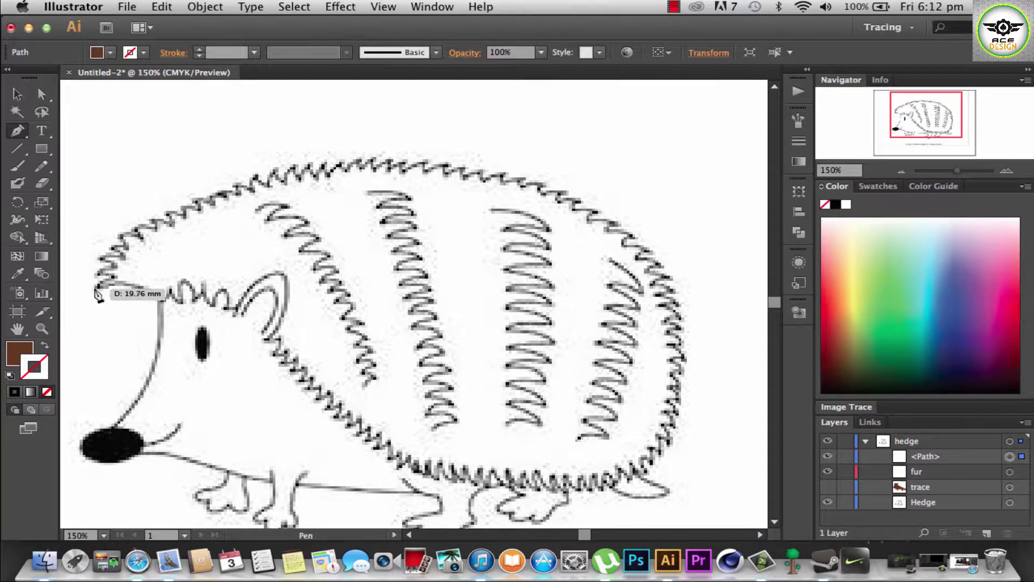
key("ctrl+z")
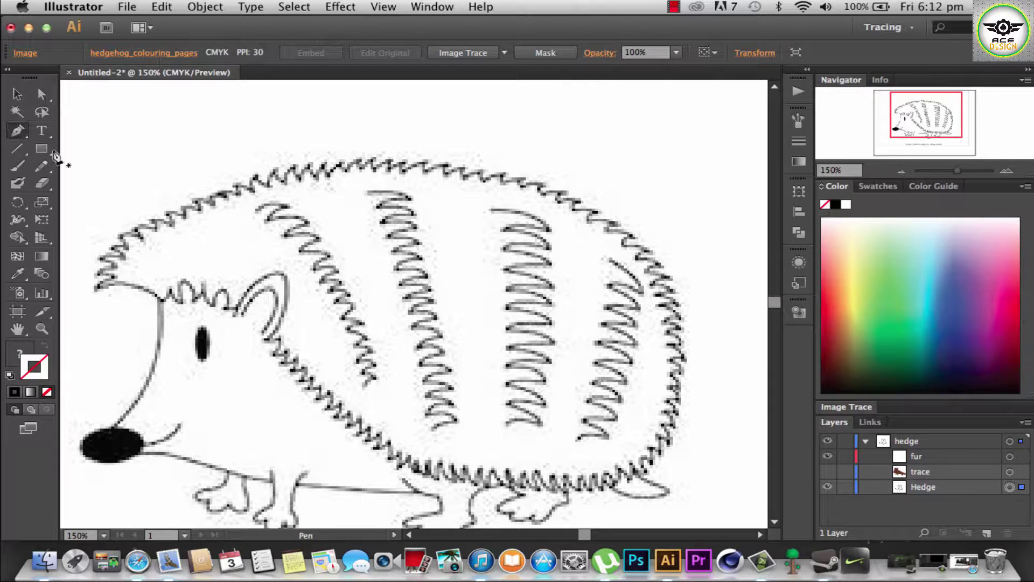
left_click(155, 296)
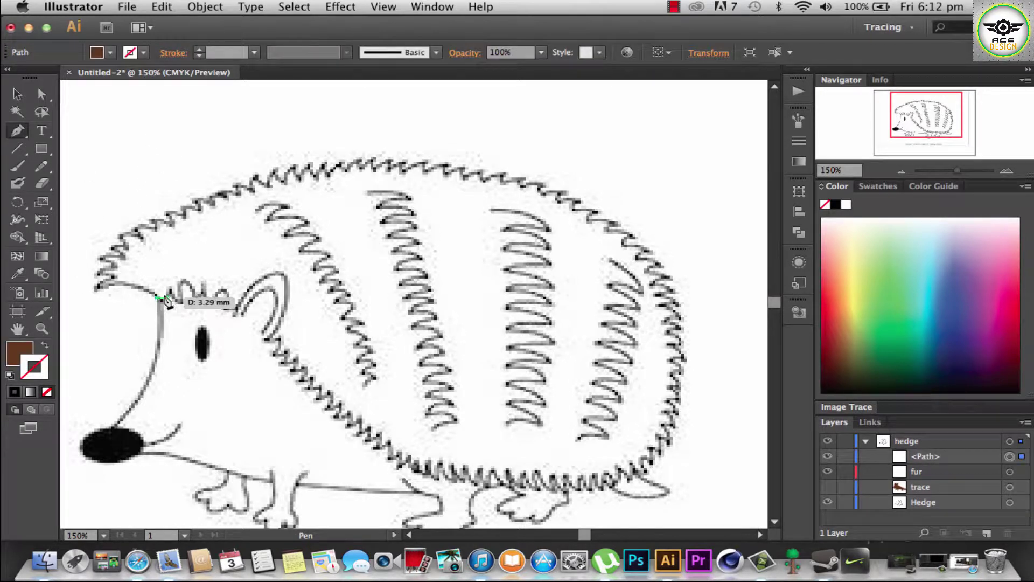
left_click(110, 52)
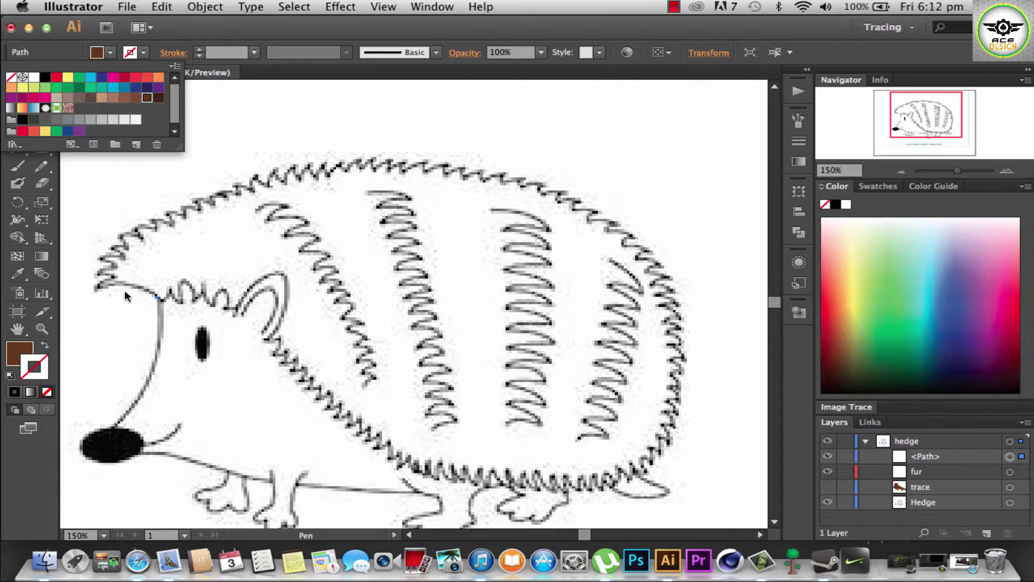
Step: Set the new path's fill to pale yellow from the Control bar swatches
left_click(141, 563)
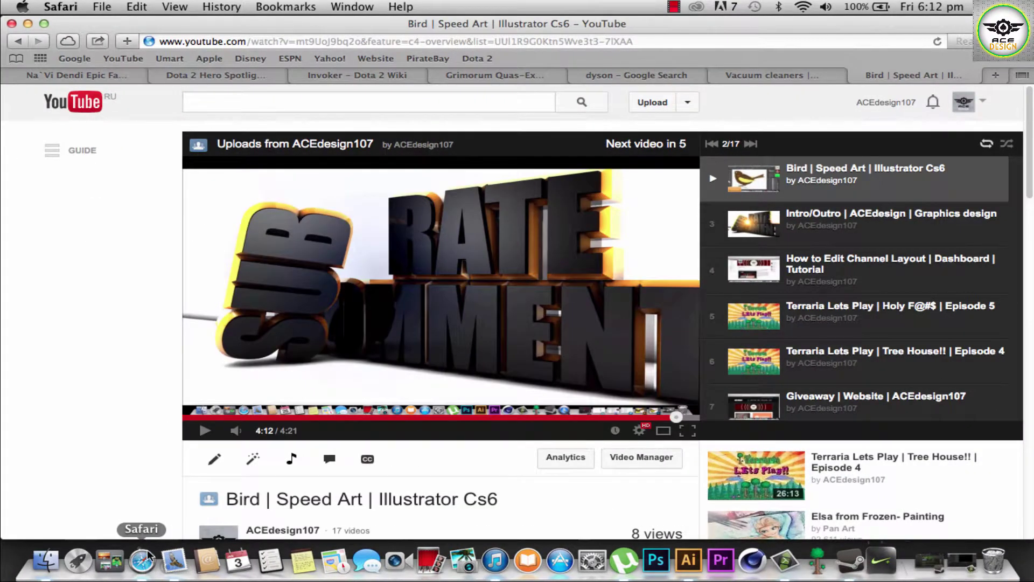
left_click(27, 22)
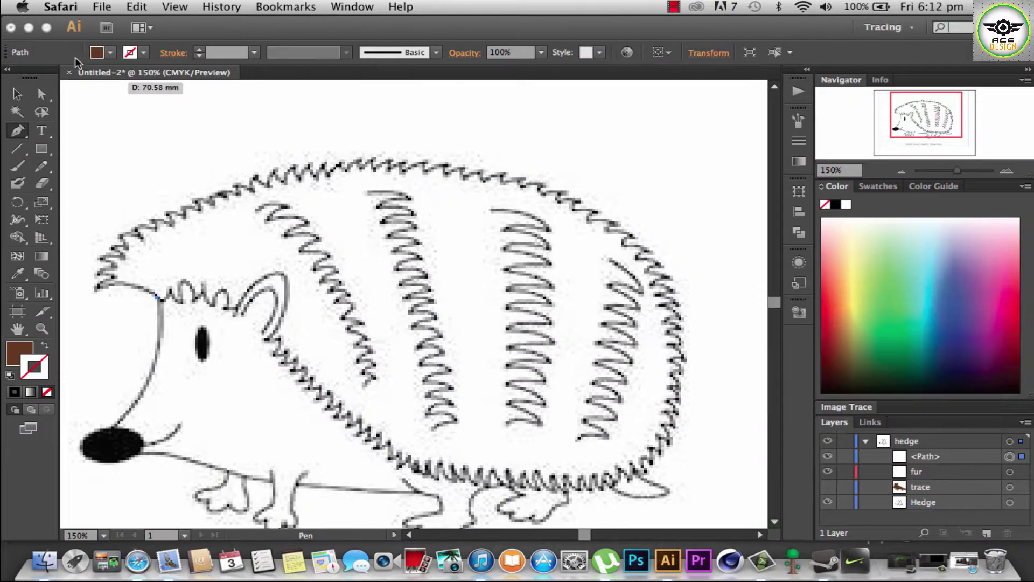
left_click(110, 52)
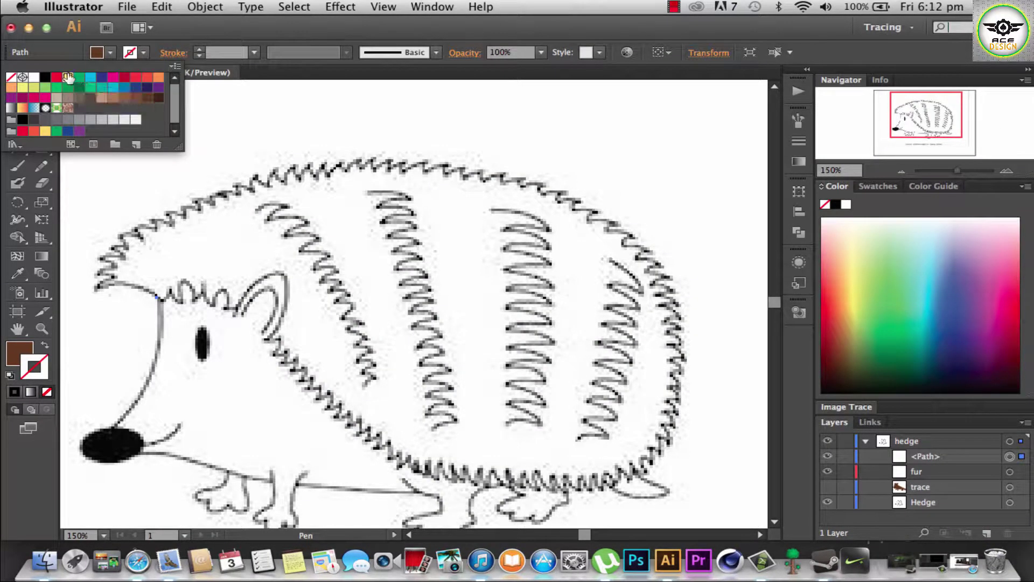
left_click(68, 77)
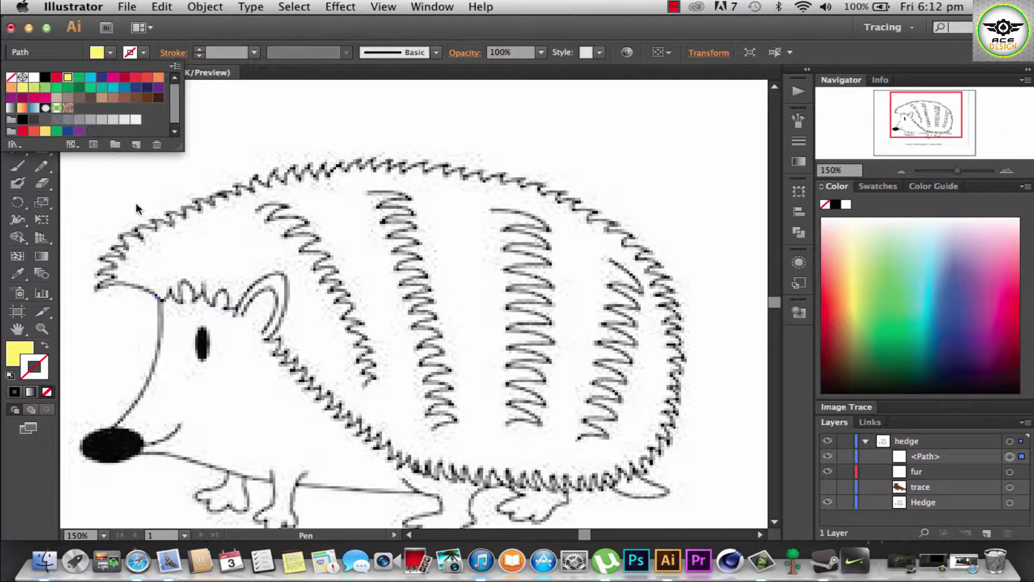
left_click(164, 304)
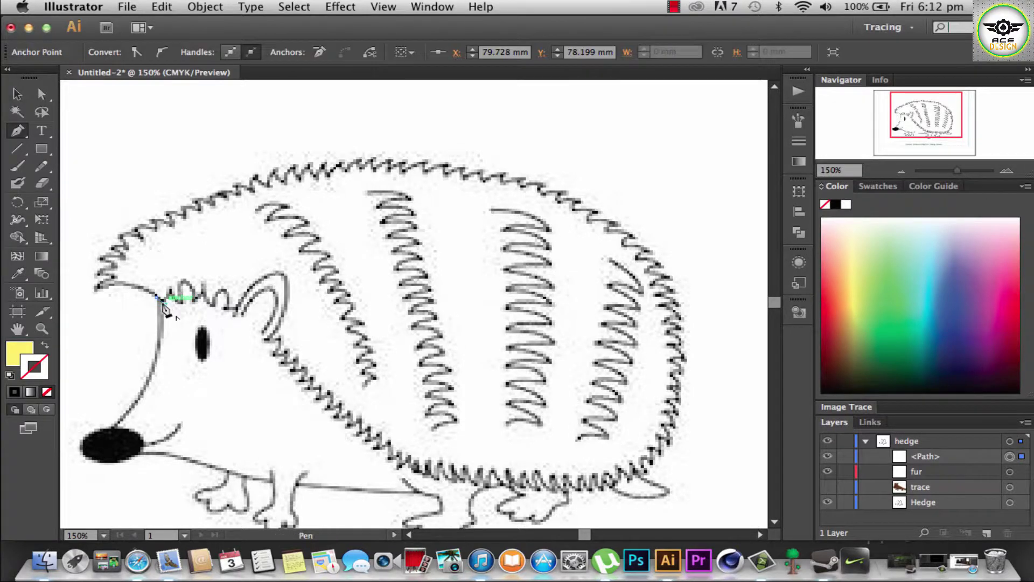
Step: Discard the false starts and begin the yellow quill path at the hedgehog's forehead
key("Delete")
left_click(161, 301)
scroll(199, 286, "left", 5)
left_click_drag(242, 285, 286, 277)
key("ctrl+z")
left_click(318, 299)
Step: Trace zigzag quill tips and notches over the head and along the upper back
left_click(275, 279)
left_click(255, 274)
left_click(262, 248)
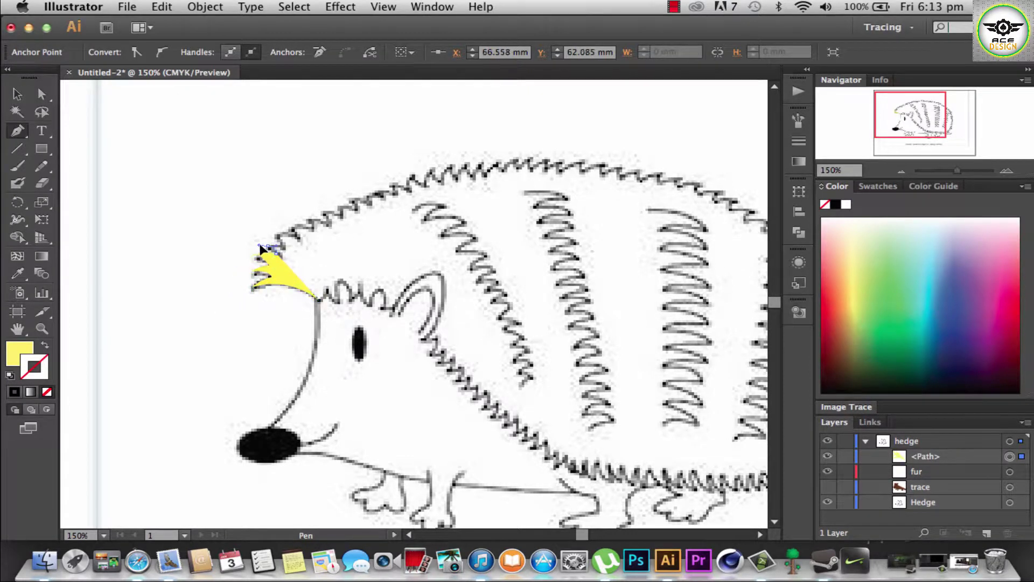
left_click(277, 237)
left_click(295, 234)
left_click(307, 219)
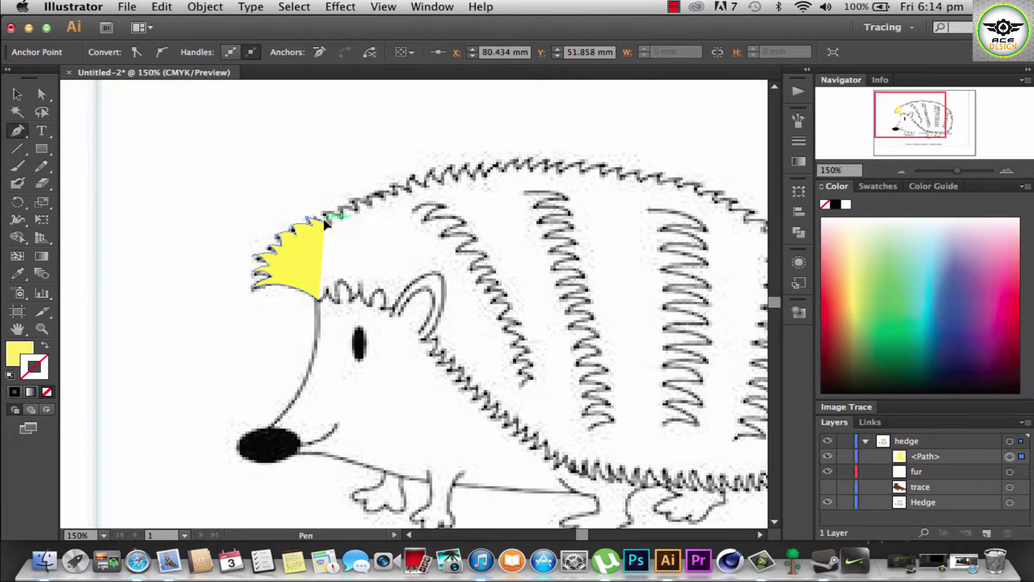
left_click(339, 214)
left_click(340, 207)
left_click(368, 197)
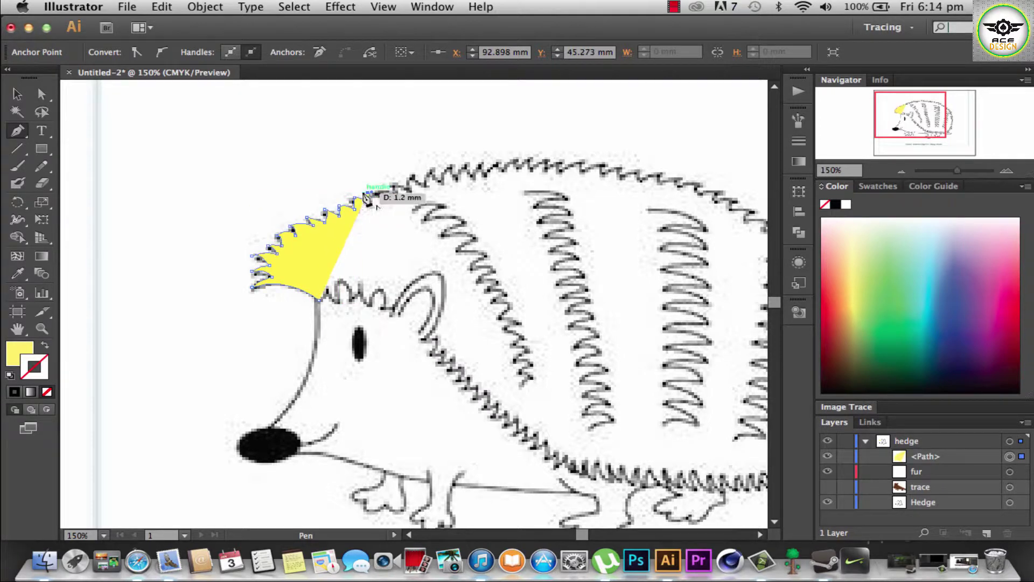
left_click(396, 186)
left_click(398, 179)
left_click(413, 172)
Step: Continue the quill outline across the top edge of the back
left_click(428, 175)
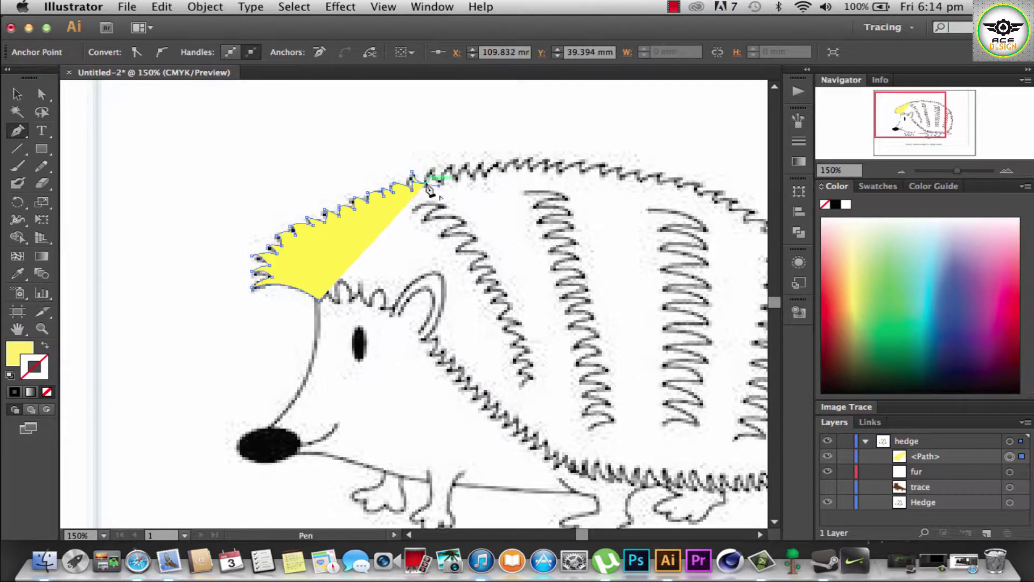
left_click(444, 175)
left_click(461, 165)
left_click(473, 172)
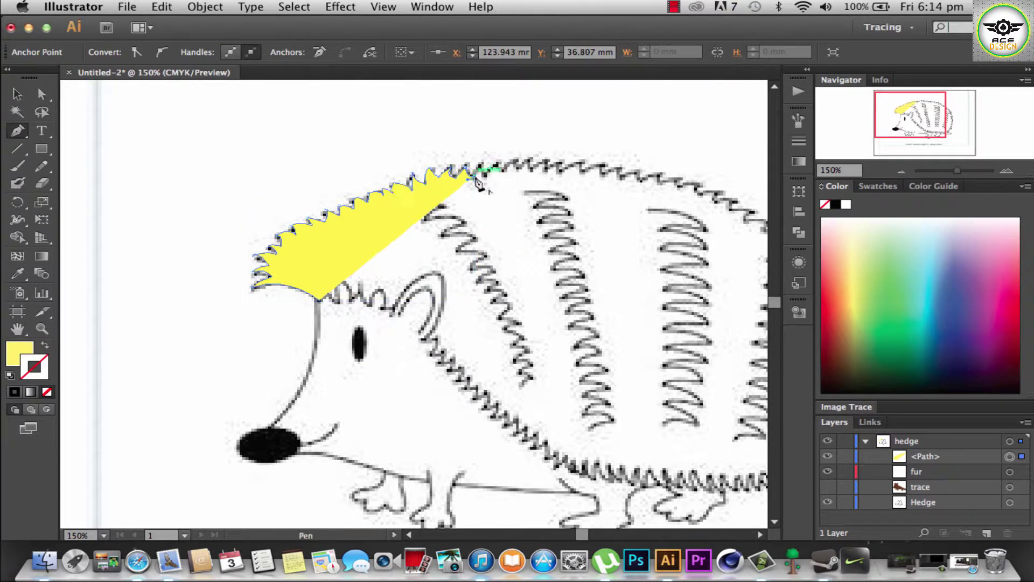
left_click(501, 165)
left_click(527, 164)
left_click(539, 160)
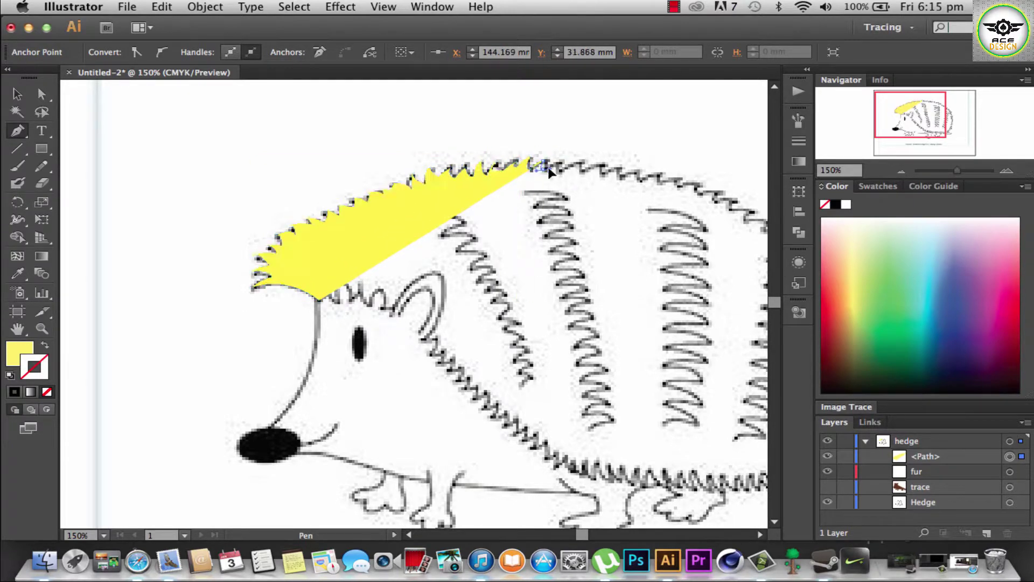
left_click(581, 163)
left_click(603, 163)
left_click(639, 170)
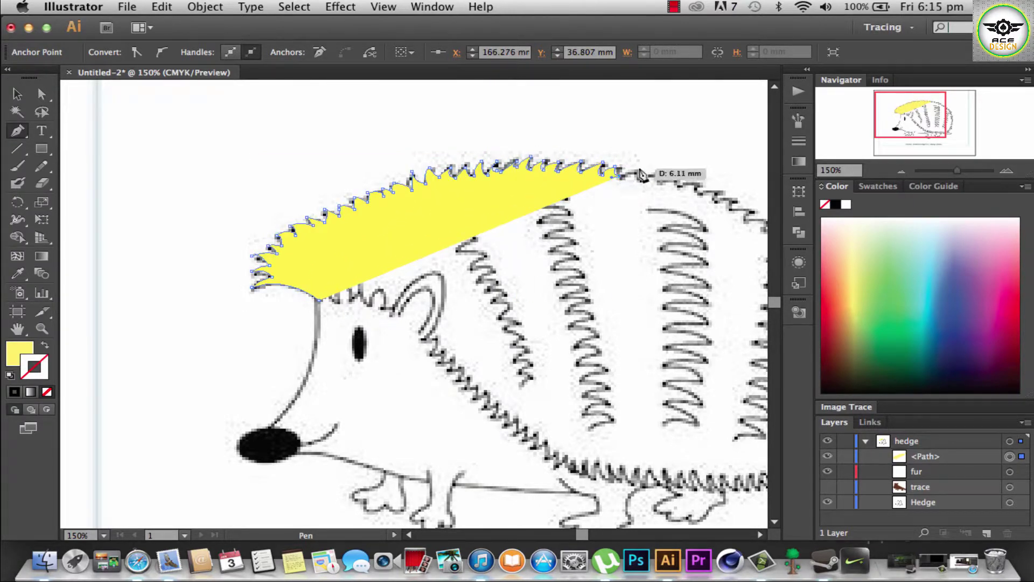
Step: Zoom in near the path end and add fur spikes along the back
scroll(593, 501, "right", 5)
scroll(593, 501, "down", 1)
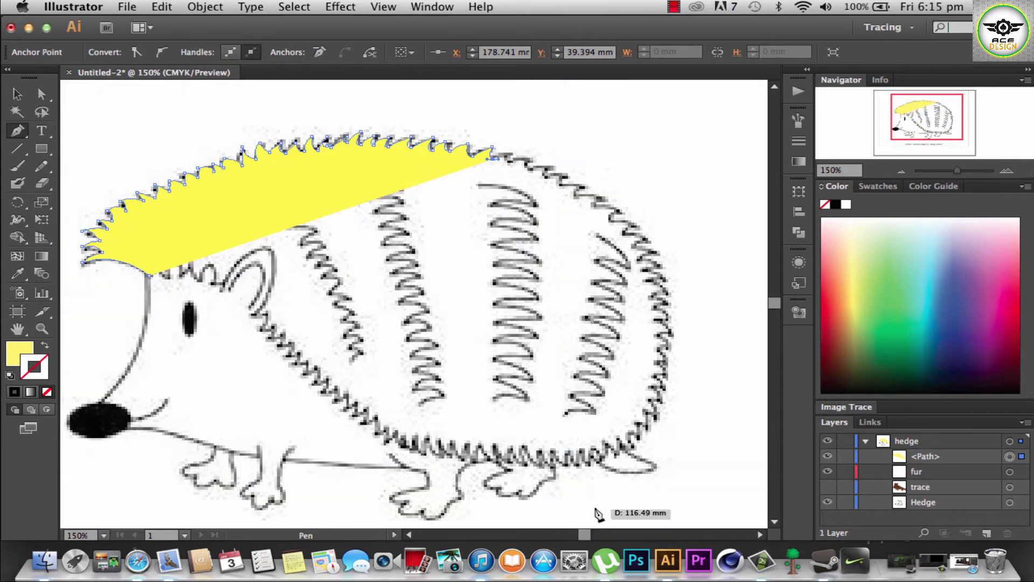
key("ctrl+equal")
key("ctrl+equal")
key("ctrl+equal")
left_click(391, 246)
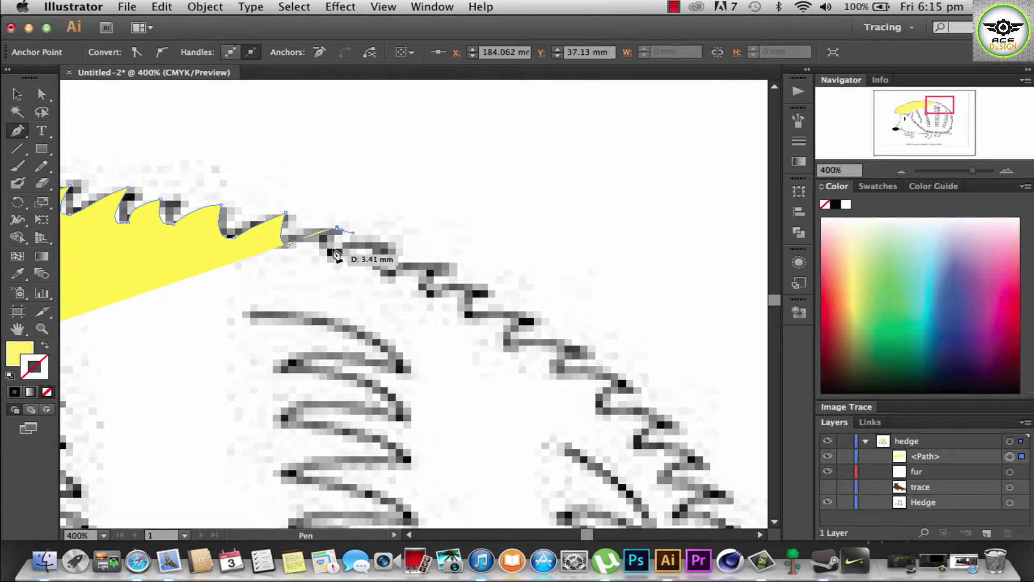
left_click(385, 274)
left_click(439, 268)
left_click(484, 291)
left_click(532, 322)
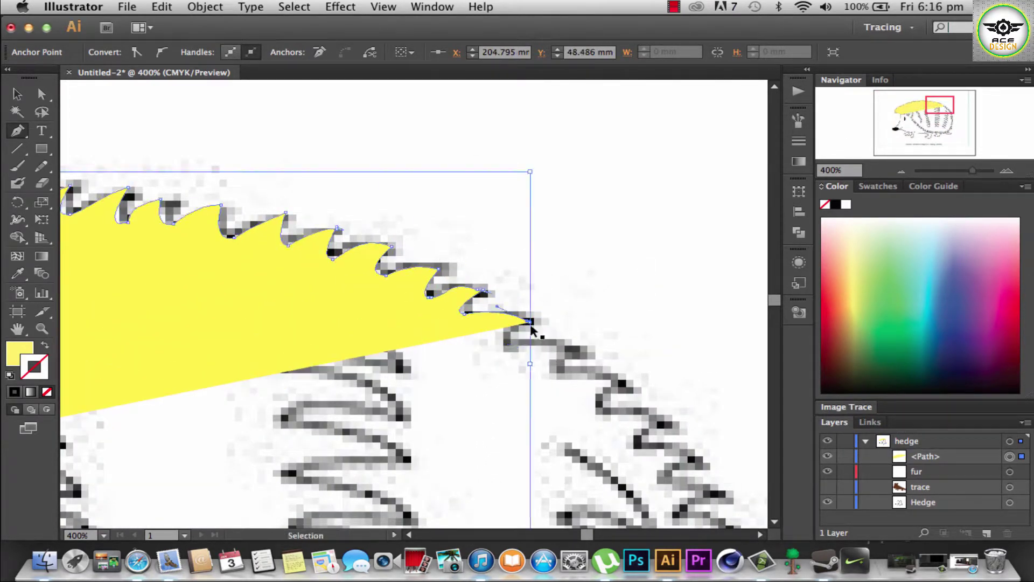
left_click(508, 344)
left_click(577, 349)
left_click(552, 367)
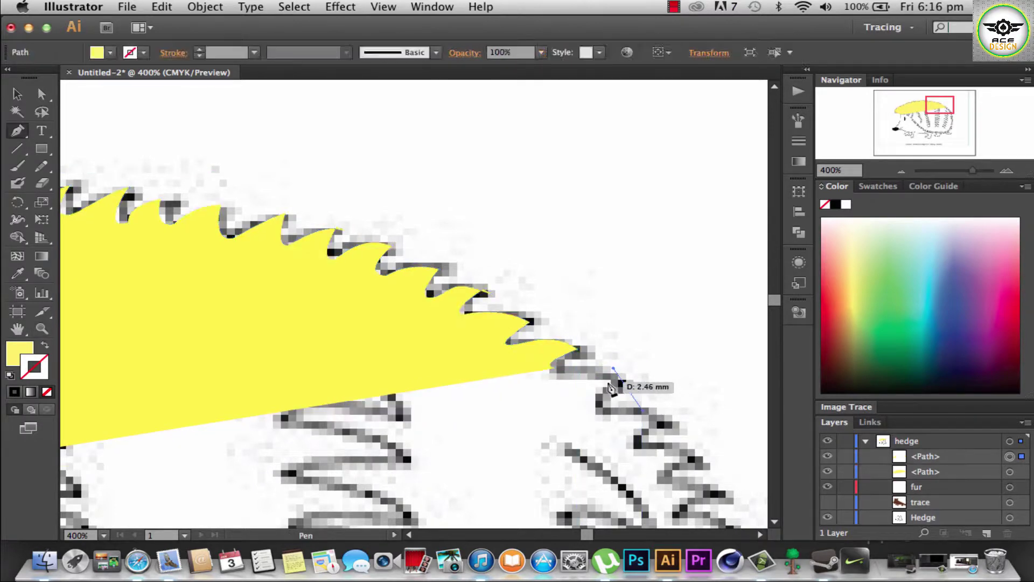
left_click(624, 382)
Step: Trace curved spikes down the hedgehog's rear and back edge
key("ctrl+minus")
key("ctrl+minus")
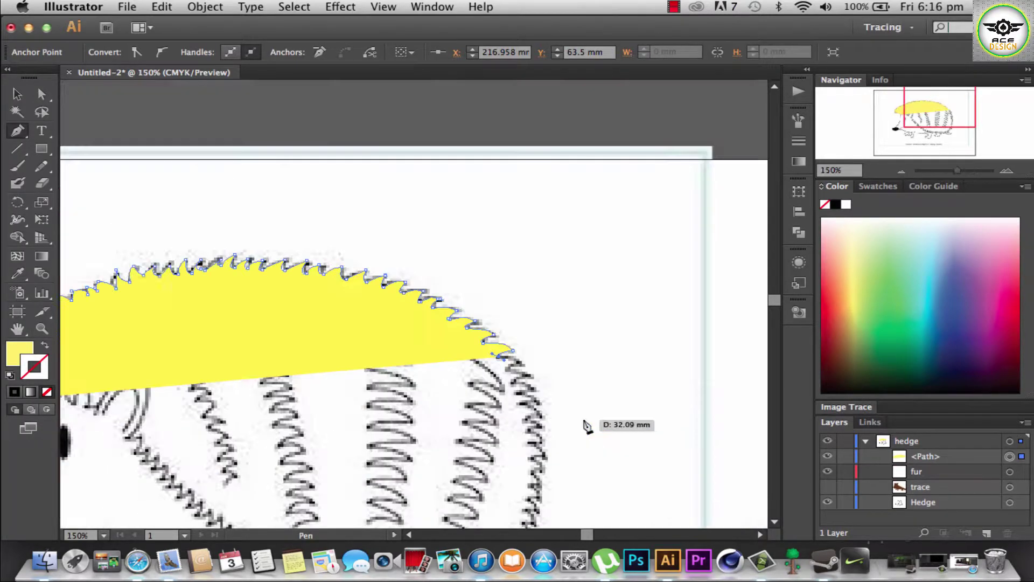
key("ctrl+minus")
key("ctrl+plus")
key("ctrl+plus")
key("ctrl+plus")
left_click_drag(481, 189, 501, 205)
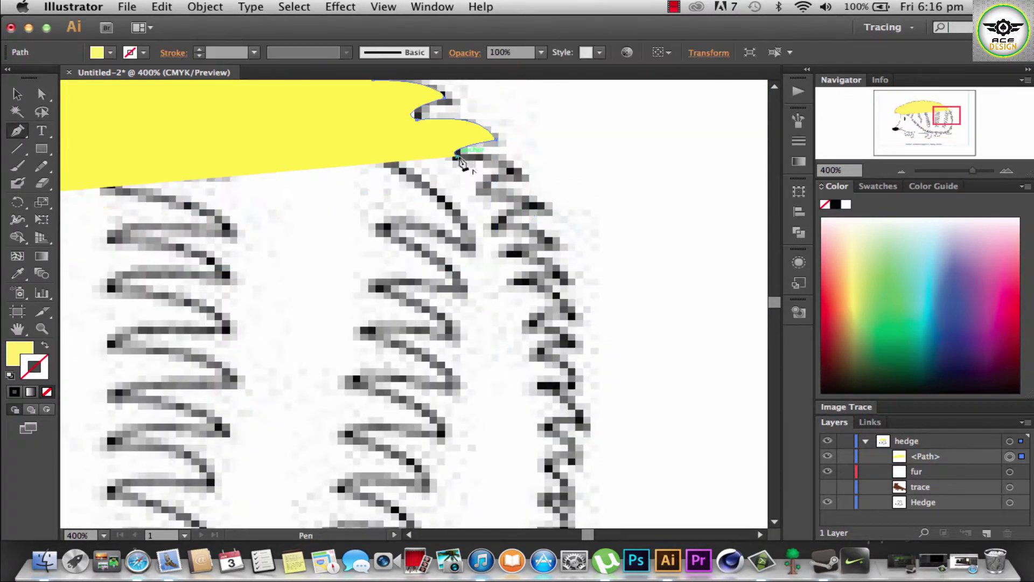
left_click(542, 208)
left_click(495, 221)
left_click(553, 243)
left_click(501, 251)
left_click(517, 280)
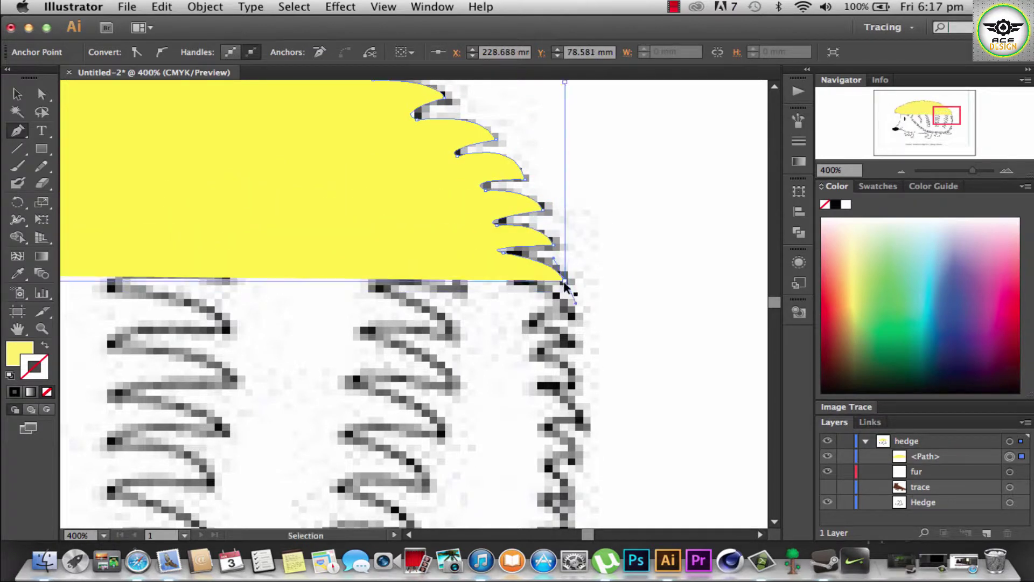
mouse_move(571, 318)
left_mouse_down()
mouse_move(590, 349)
mouse_move(595, 445)
left_mouse_up()
left_click(528, 318)
left_click(531, 351)
left_click(539, 386)
Step: Add spikes along the lower rear fur
scroll(593, 345, "down", 5)
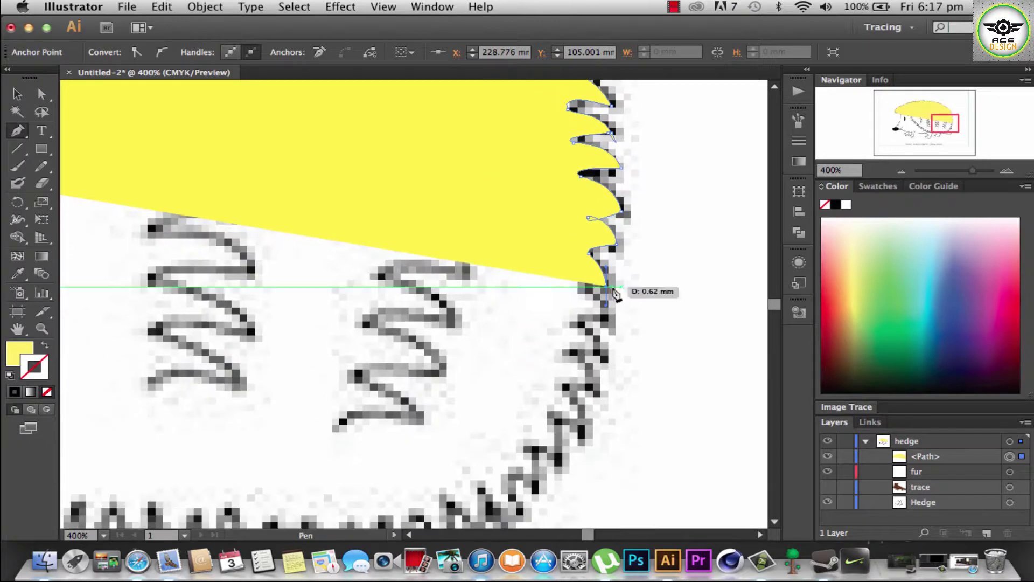
left_click_drag(609, 323, 615, 401)
left_click(566, 351)
left_click(561, 385)
left_click_drag(581, 434, 562, 458)
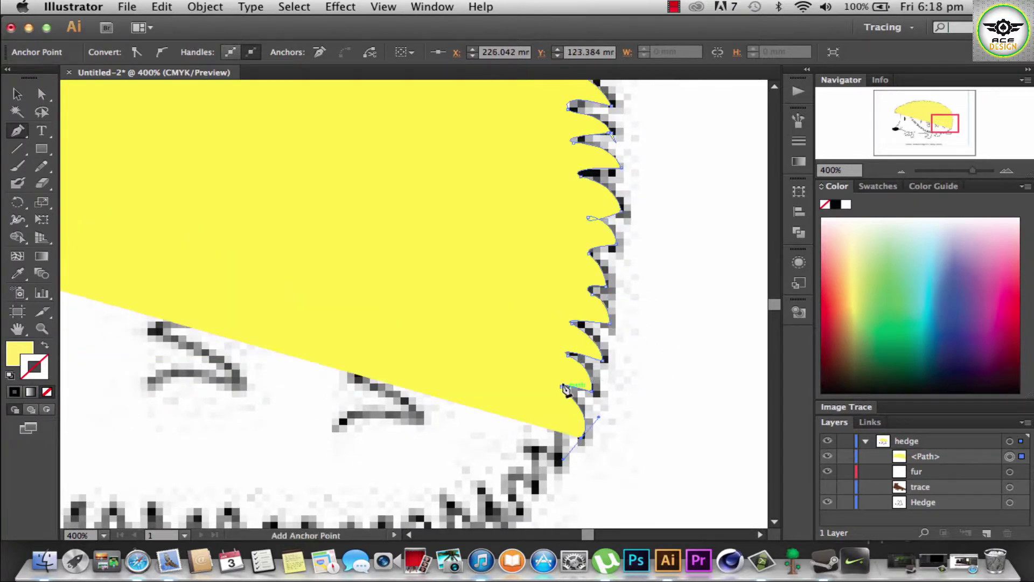
scroll(485, 323, "down", 5)
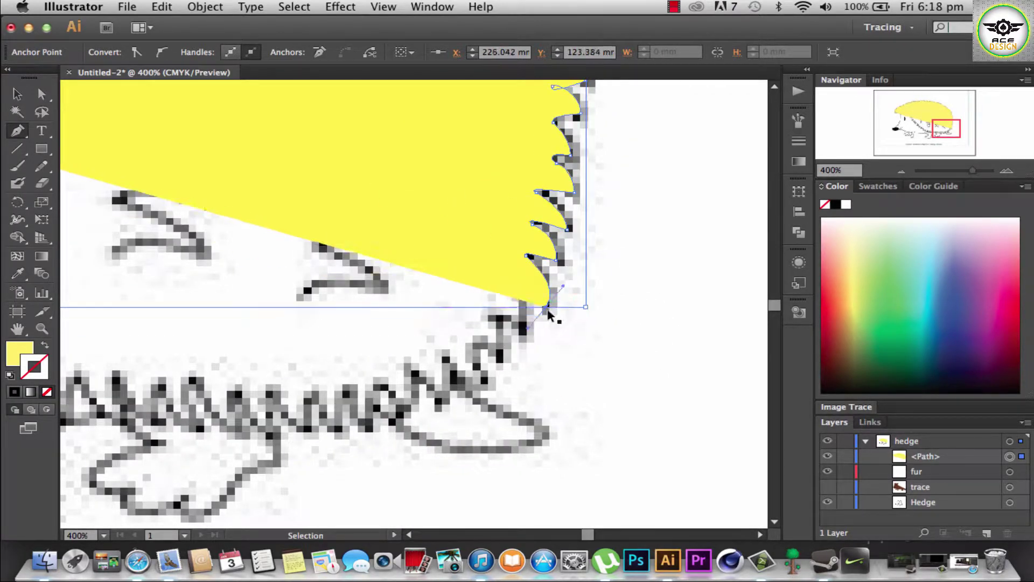
Step: Trace spikes down toward the belly and left along the fur's lower edge
left_click(525, 301)
left_click(504, 326)
left_click(523, 340)
left_click(483, 345)
left_click(453, 356)
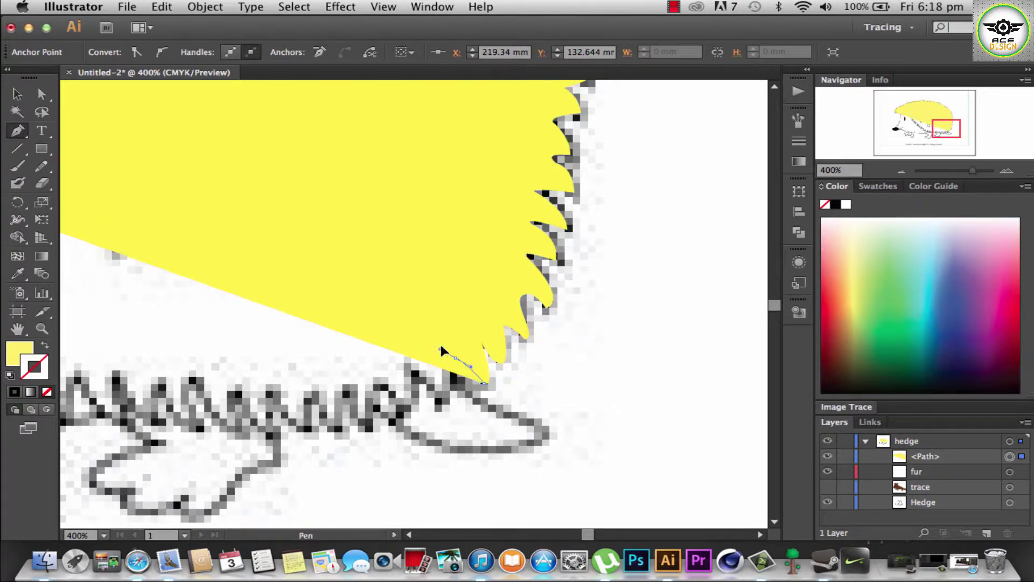
left_click(441, 400)
left_click(414, 370)
left_click(401, 417)
left_click(376, 380)
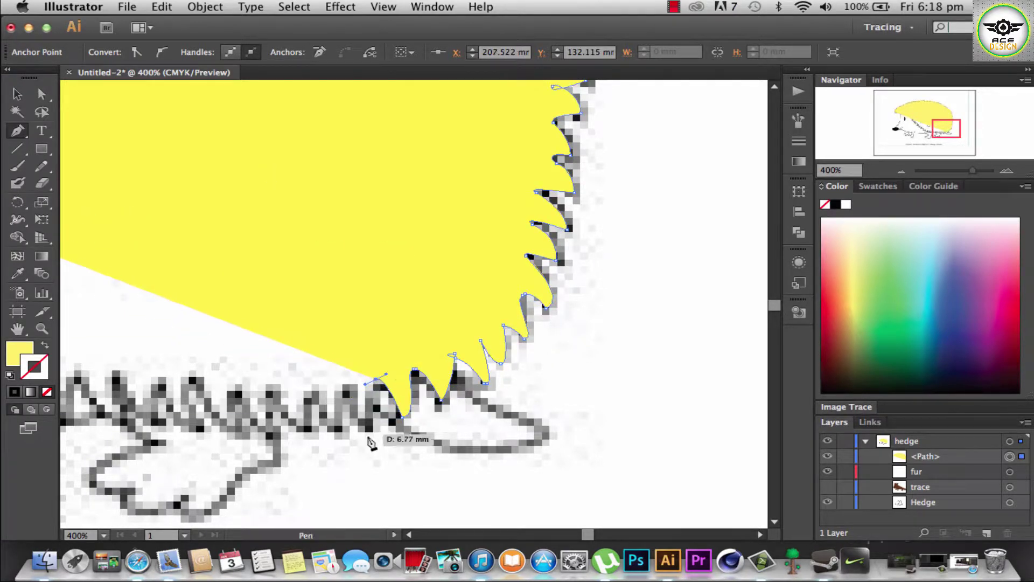
left_click(365, 423)
left_click_drag(346, 388, 357, 388)
Step: Trace spikes leftward along the fur's underside
scroll(302, 415, "left", 5)
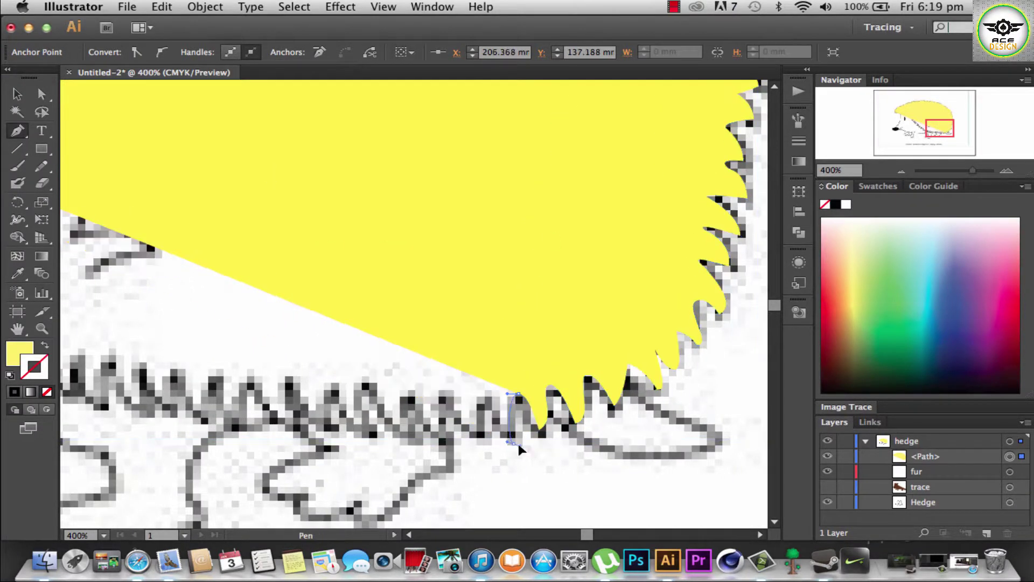
left_click(513, 442)
left_click(481, 403)
left_click(480, 438)
left_click(442, 401)
left_click(442, 443)
left_click(407, 399)
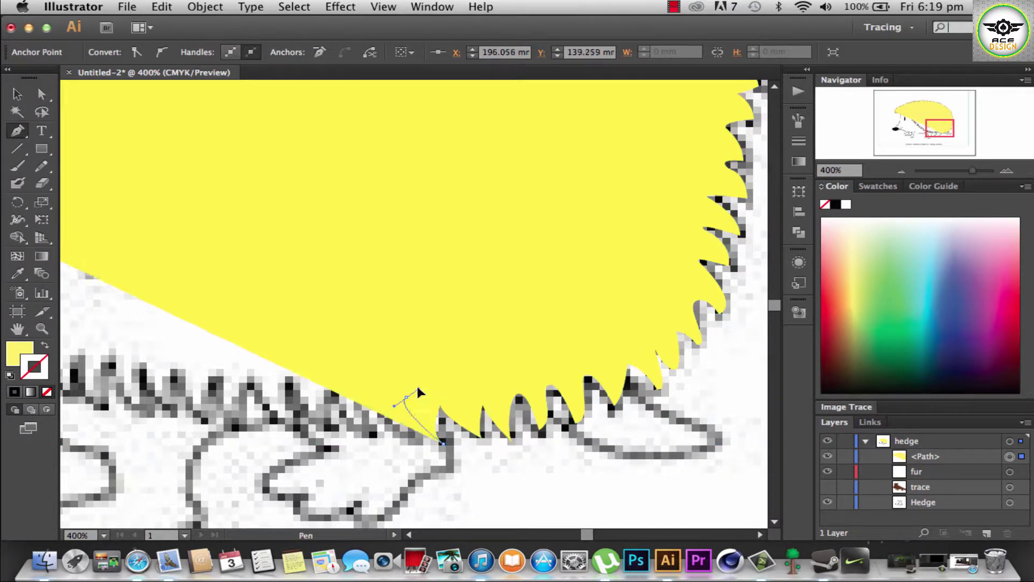
left_click(405, 437)
Step: Continue the spiky edge above the hind legs
left_click(372, 401)
left_click(370, 433)
left_click(328, 390)
left_click(327, 428)
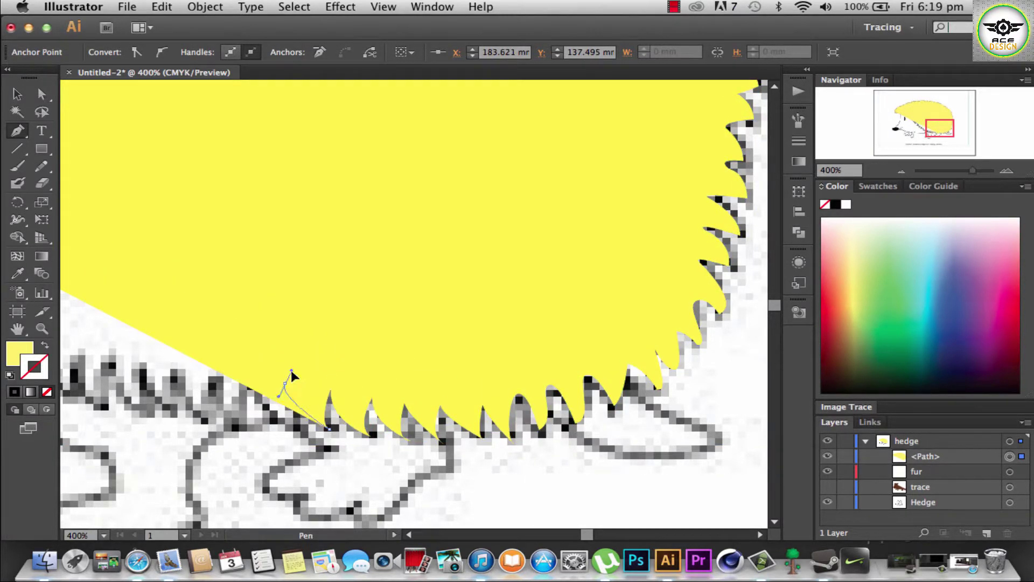
left_click(285, 389)
mouse_move(287, 425)
left_mouse_down()
mouse_move(236, 377)
mouse_move(329, 462)
left_mouse_up()
Step: Reposition the view and add more spikes along the fur above the legs
key("super+minus")
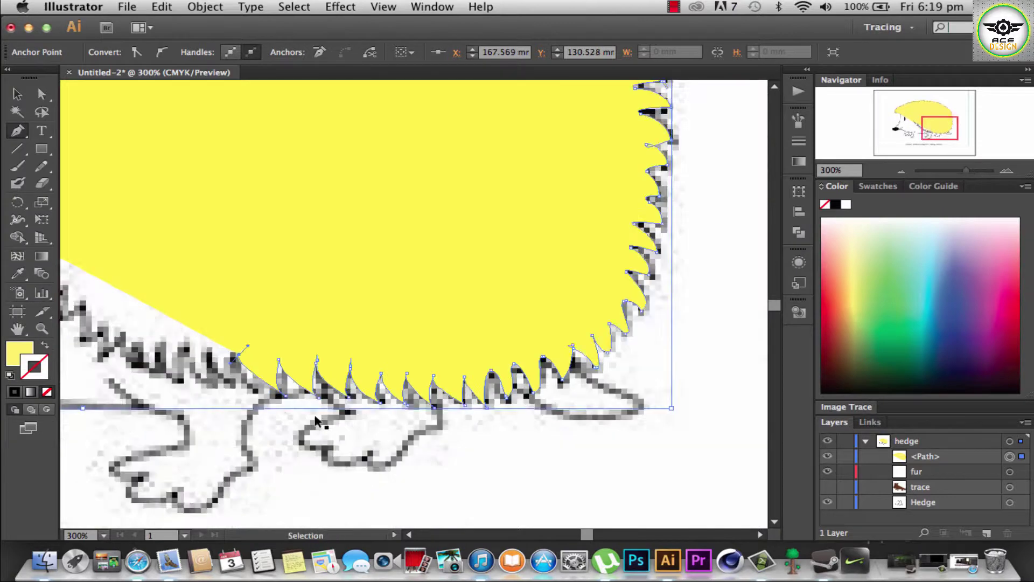
key("super+minus")
scroll(566, 425, "down", 5)
scroll(504, 381, "left", 5)
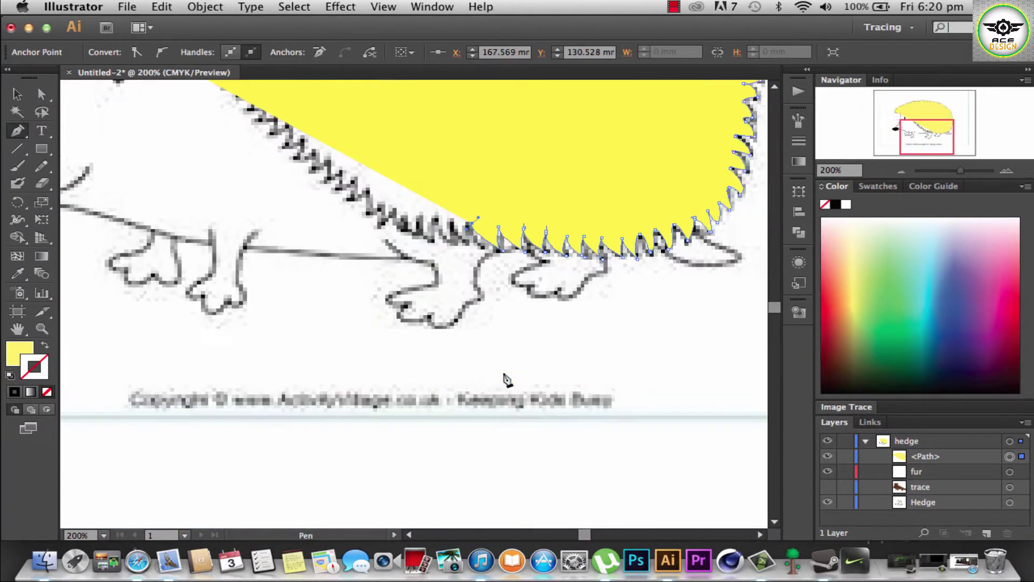
scroll(504, 380, "up", 5)
key("super+plus")
left_click(654, 405)
left_click(616, 370)
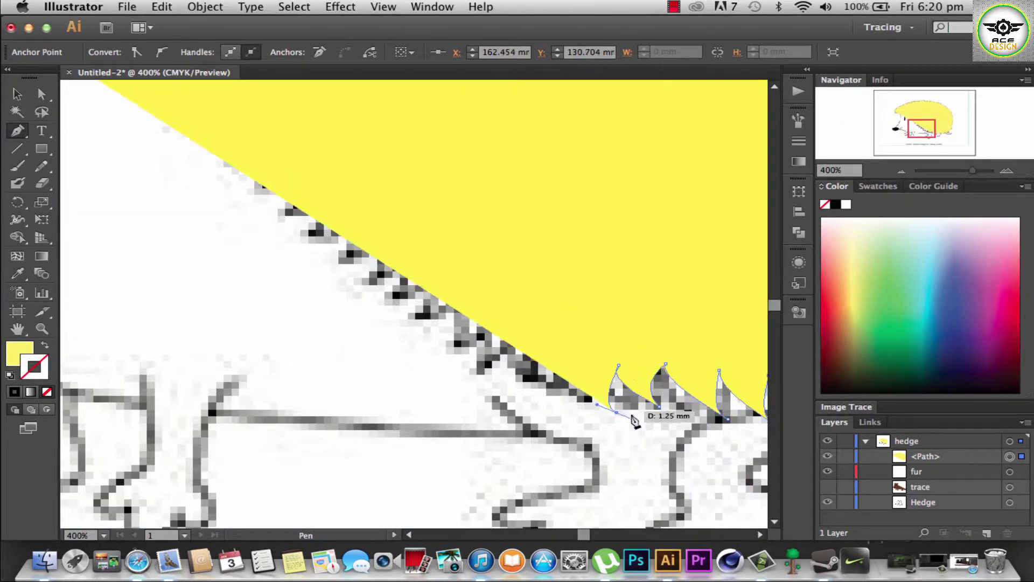
left_click(608, 407)
left_click(570, 356)
left_click(560, 386)
left_click_drag(522, 345, 536, 340)
Step: Trace the last spikes up-left, close the fur shape, and make it semi-transparent
left_click(478, 371)
left_click(480, 336)
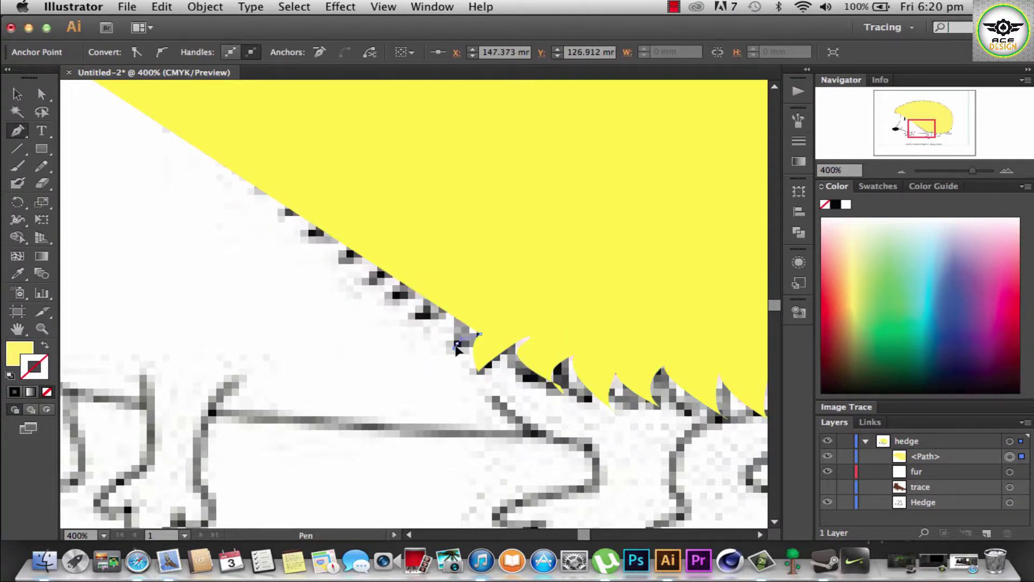
left_click(461, 312)
left_click(416, 315)
left_click_drag(402, 290, 407, 280)
left_click(367, 241)
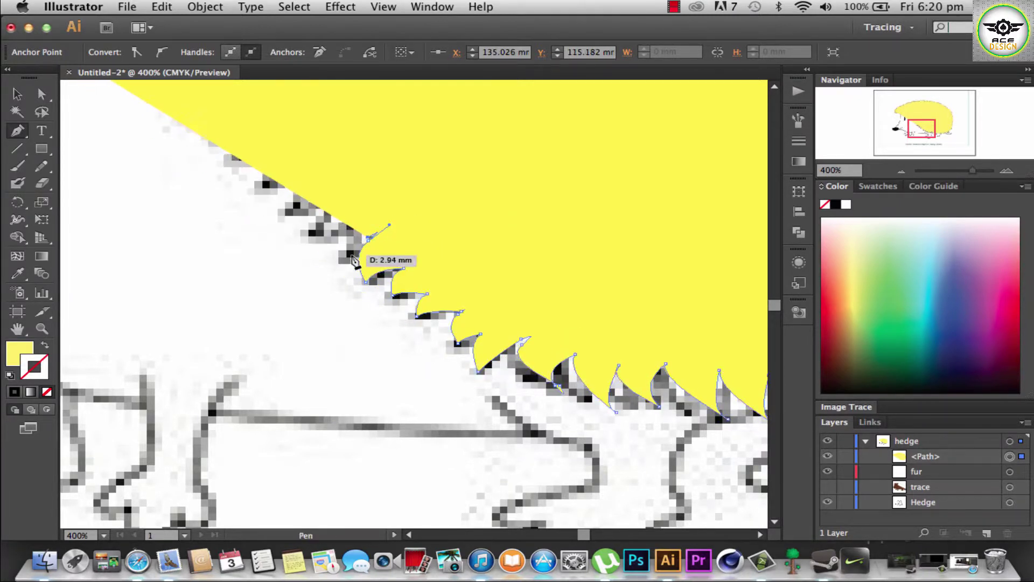
key("v")
key("4")
Step: Try a separate path on missed spikes, then undo and delete it
left_click(18, 130)
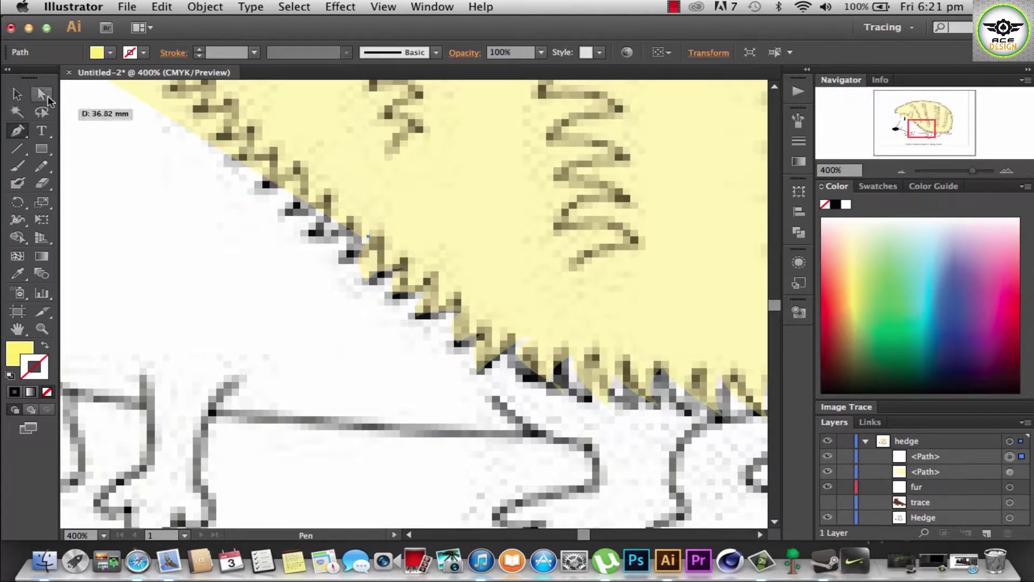
left_click(382, 241)
left_click(342, 254)
left_click(350, 221)
key("ctrl+z")
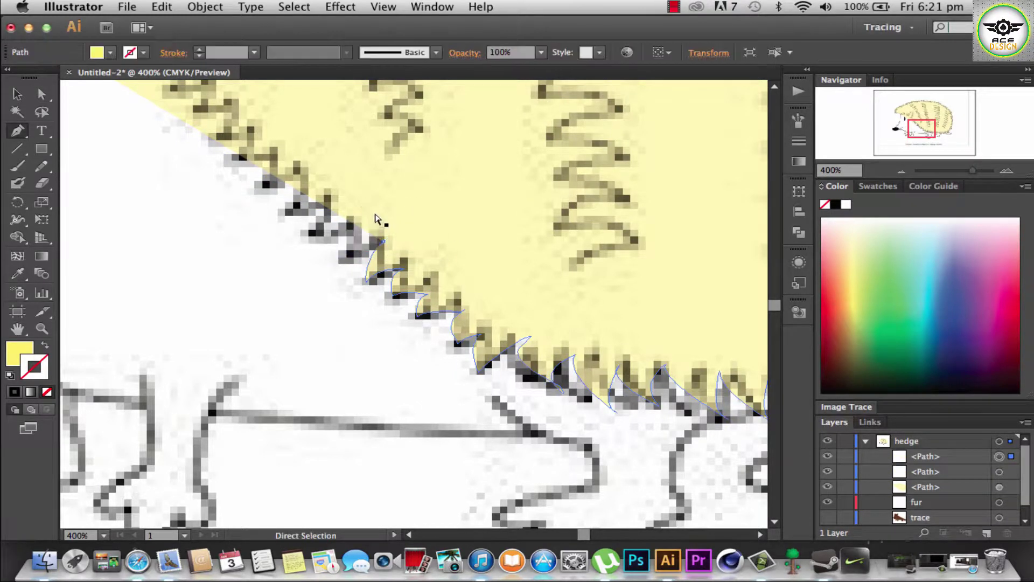
key("ctrl+z")
key("ctrl+z")
key("Delete")
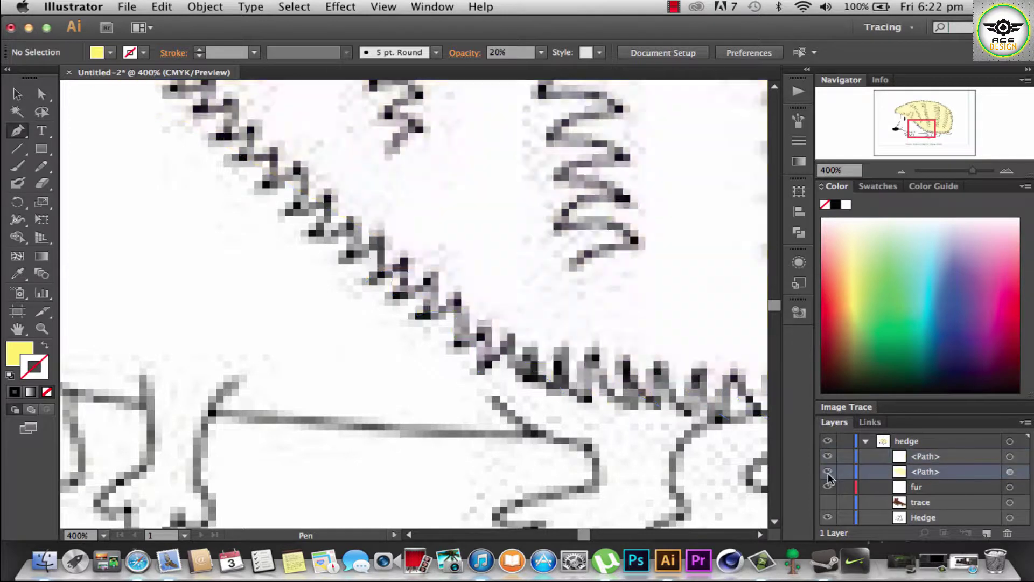
Step: Redraw the missed spikes at the upper-left edge as a small separate path
left_click(380, 241)
left_click(347, 255)
left_click(311, 234)
left_click(323, 208)
mouse_move(323, 207)
left_mouse_down()
mouse_move(272, 210)
mouse_move(263, 147)
left_mouse_up()
left_click(295, 189)
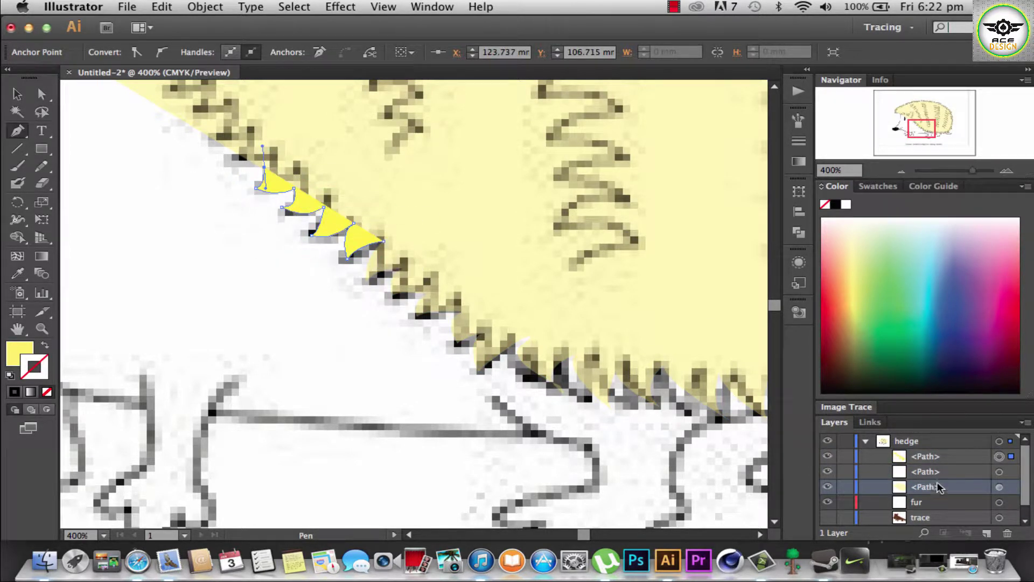
left_click(17, 94)
left_click(64, 105)
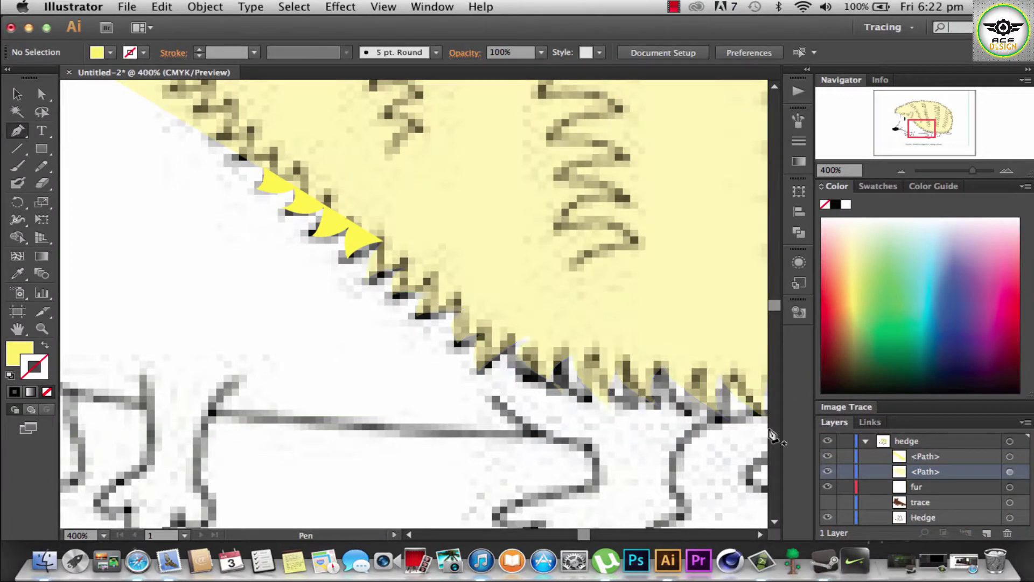
Step: Hide the reference sketch and select the first fur path
key("super+0")
left_click(827, 517)
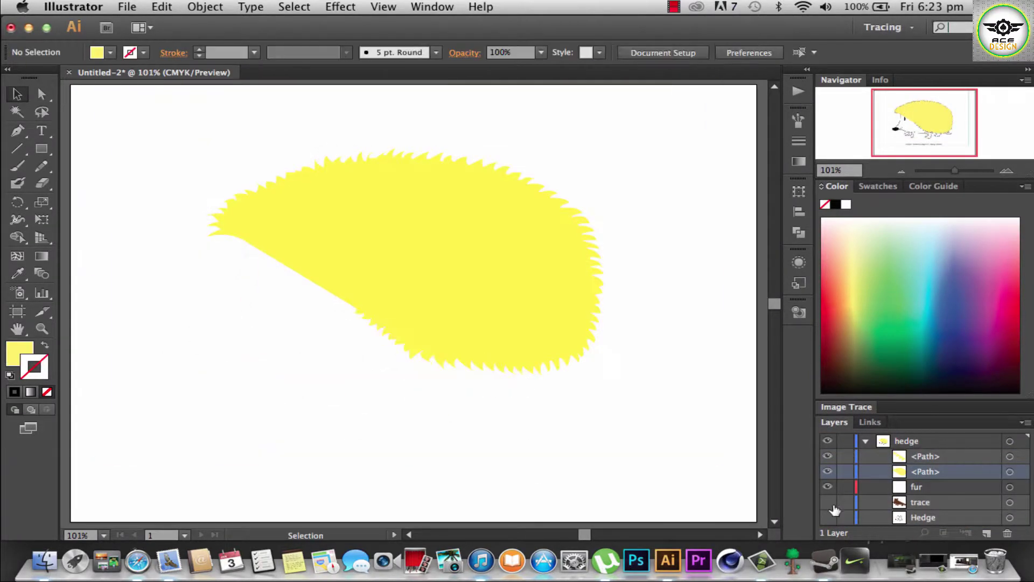
left_click(935, 456)
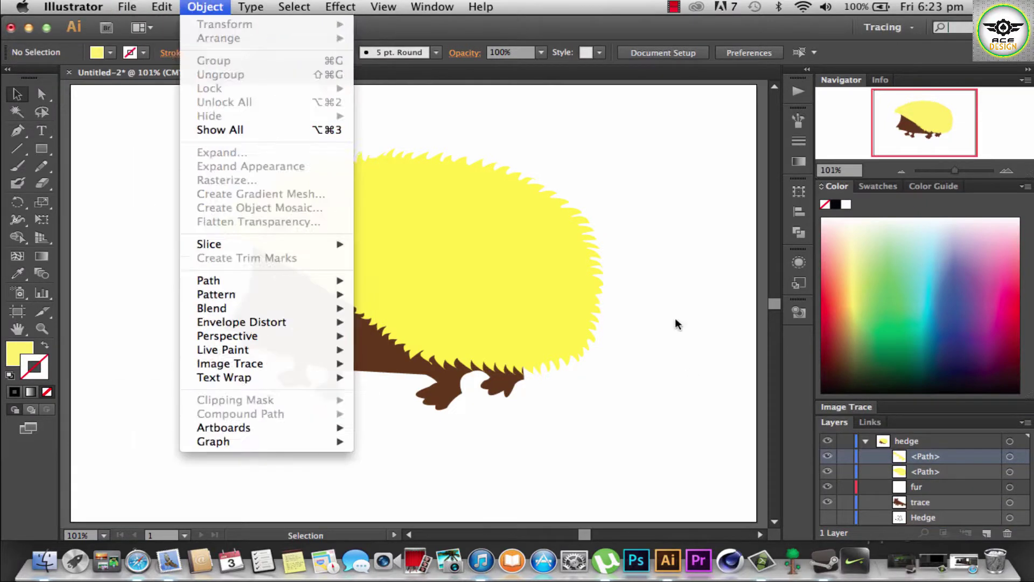
left_click(965, 459, "super")
left_click(937, 472)
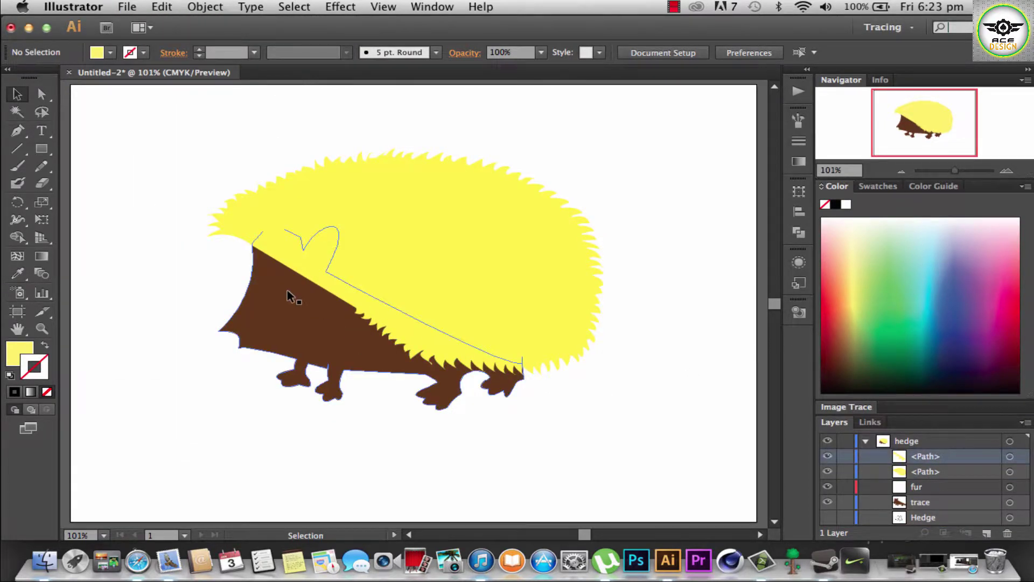
left_click(935, 456)
Step: Lower the opacity of the fur and spike shapes so the reference shows through
left_click(541, 53)
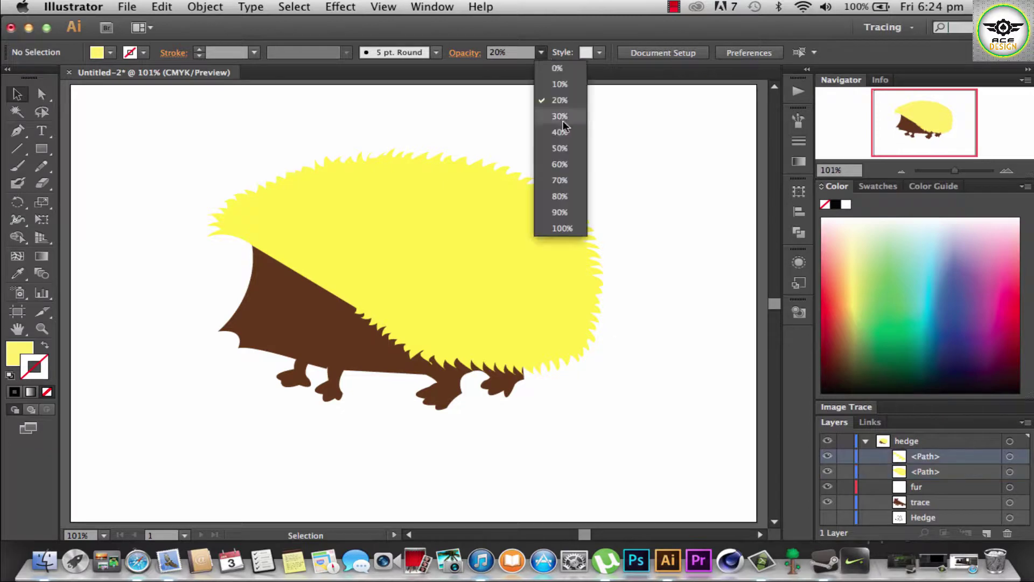
left_click(555, 92)
left_click(827, 502)
key("super+equal")
key("super+equal")
key("super+equal")
left_click(941, 471)
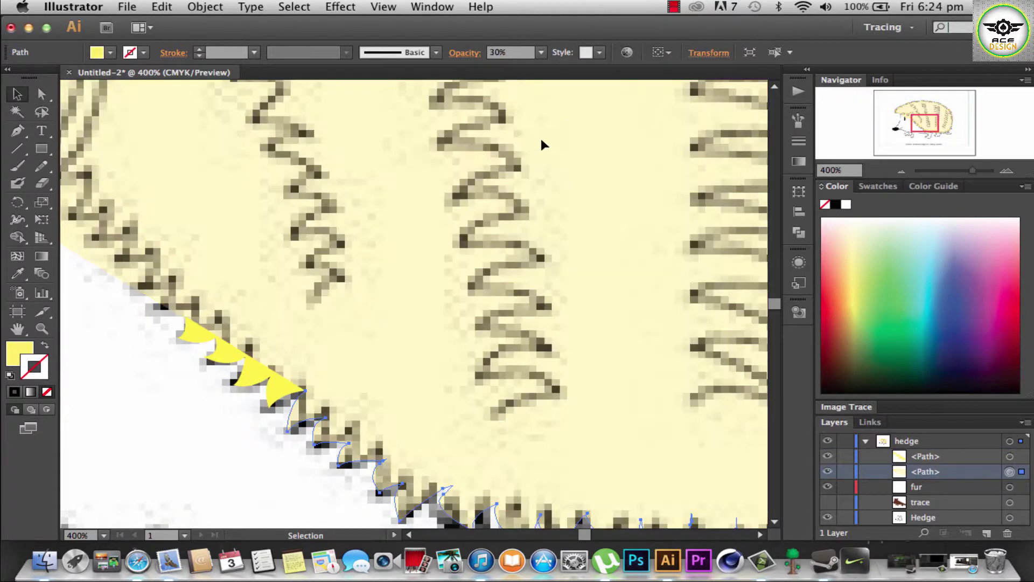
left_click(543, 53)
left_click(174, 455)
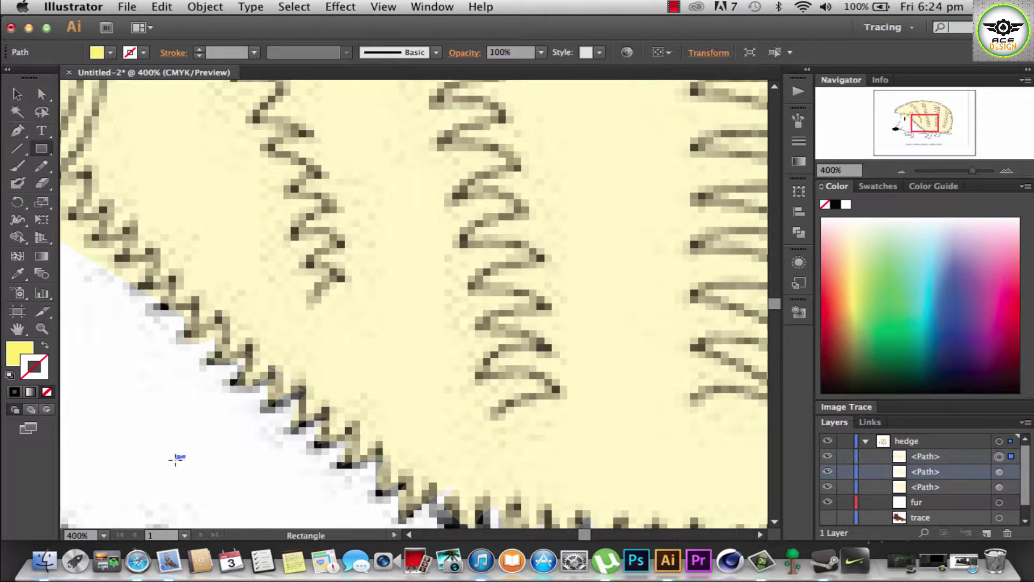
Step: Extend the spiky fur outline with curved Pen anchors up to the ear and join it
left_click(212, 404)
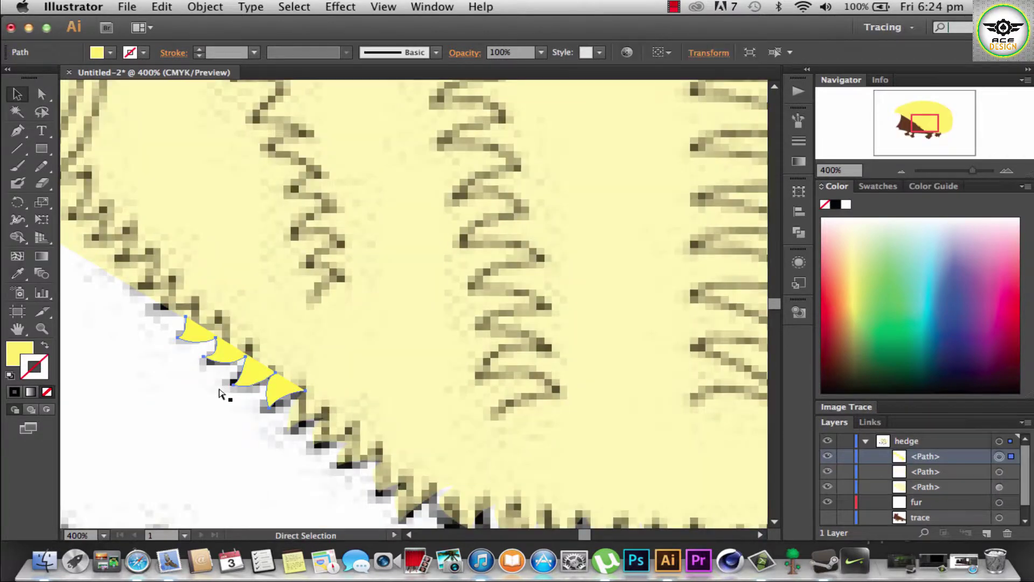
key("p")
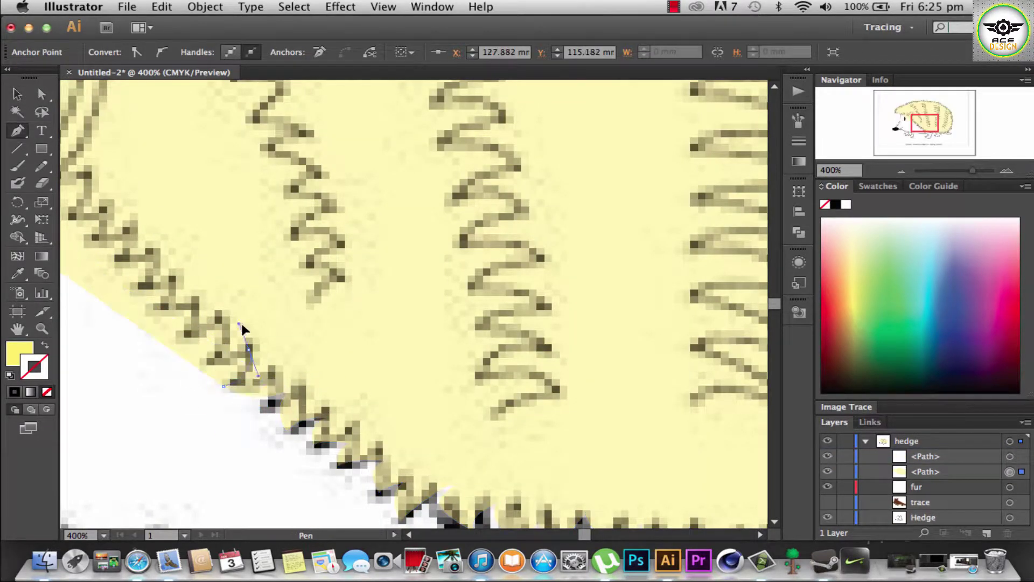
left_click_drag(204, 361, 224, 323)
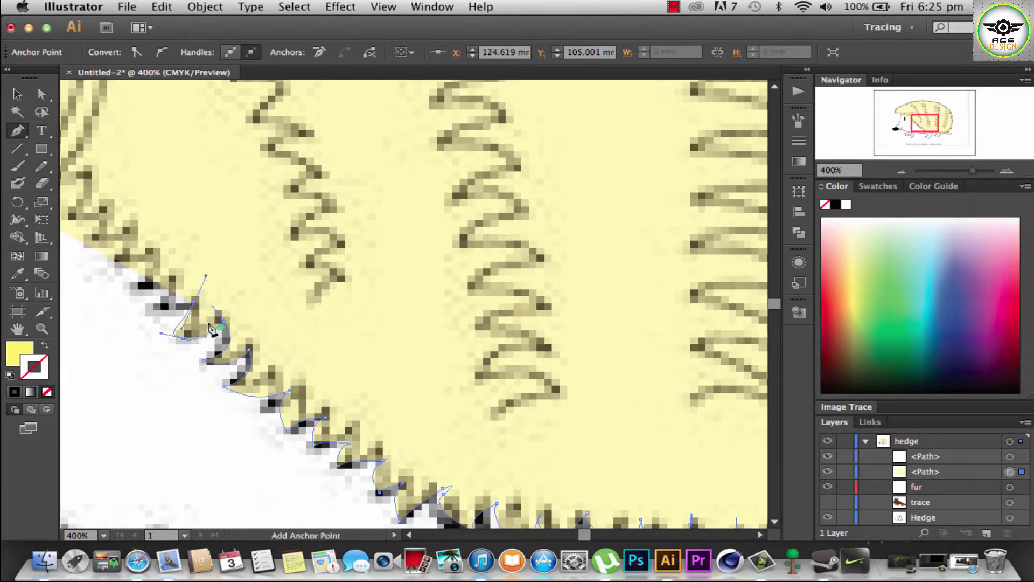
mouse_move(155, 312)
left_mouse_down()
mouse_move(174, 281)
mouse_move(255, 227)
left_mouse_up()
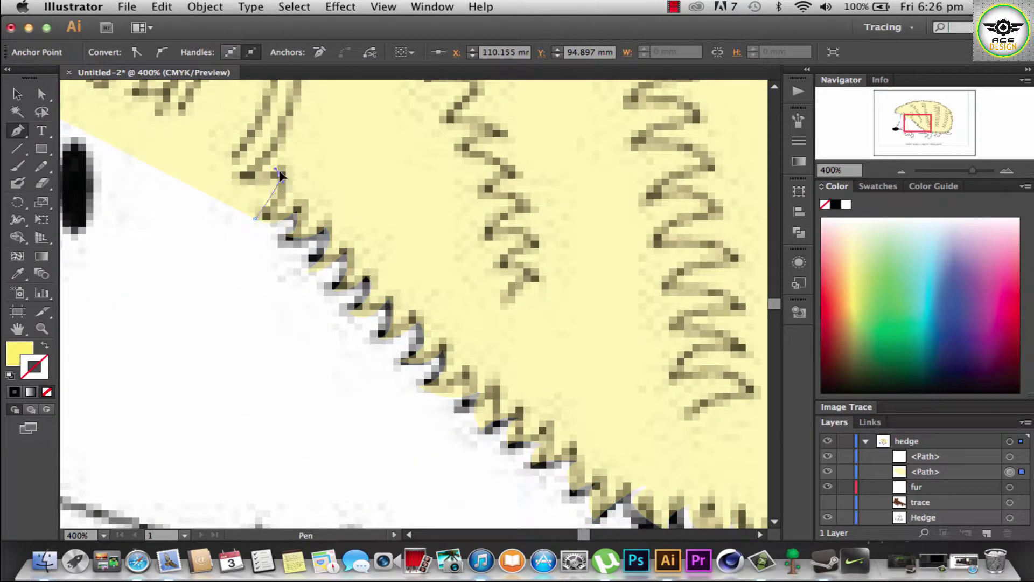
scroll(242, 315, "up", 3)
scroll(242, 315, "right", 2)
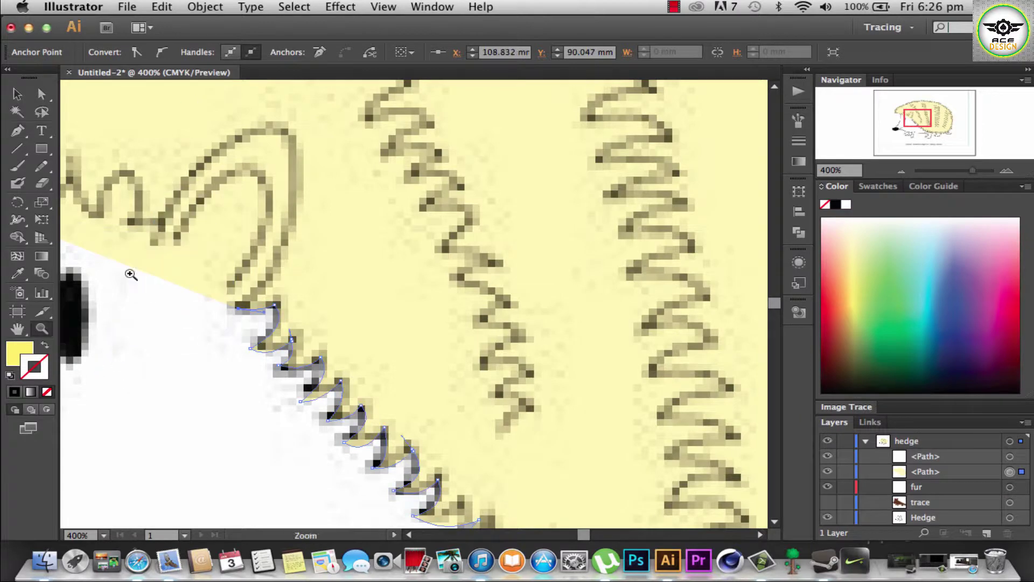
key("super+0")
left_click_drag(300, 254, 258, 330)
left_click(318, 267, "super")
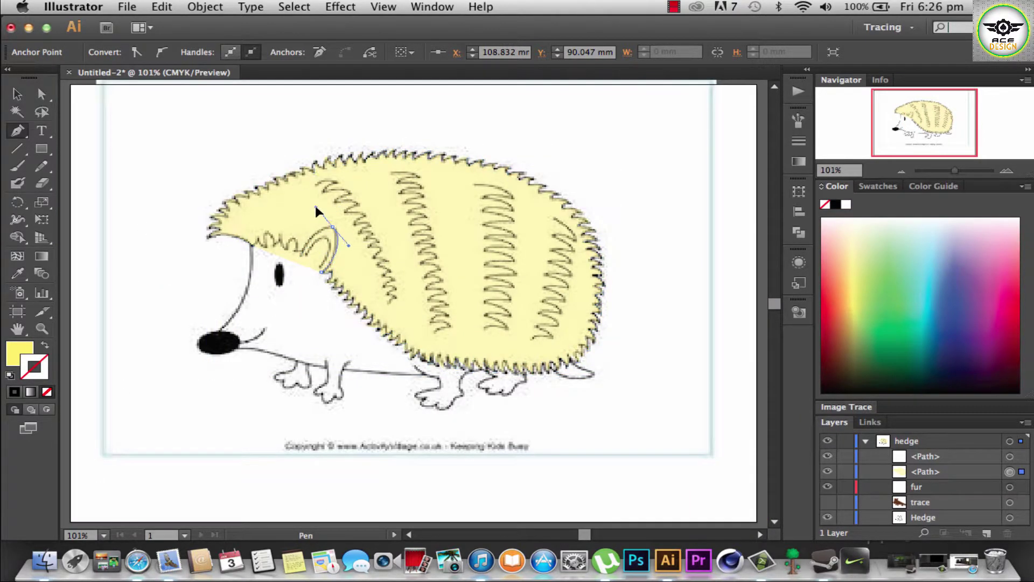
left_click(279, 248, "super")
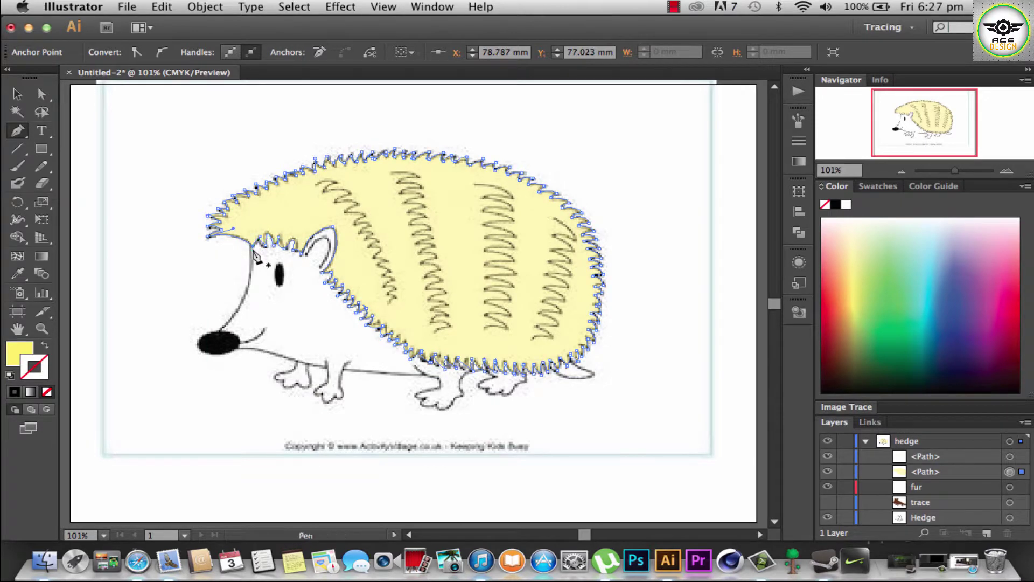
Step: Restore the fur to 100% opacity, show the body layer and hide the reference image
key("v")
left_click(541, 52)
left_click(827, 502)
left_click(827, 517)
left_click(729, 438)
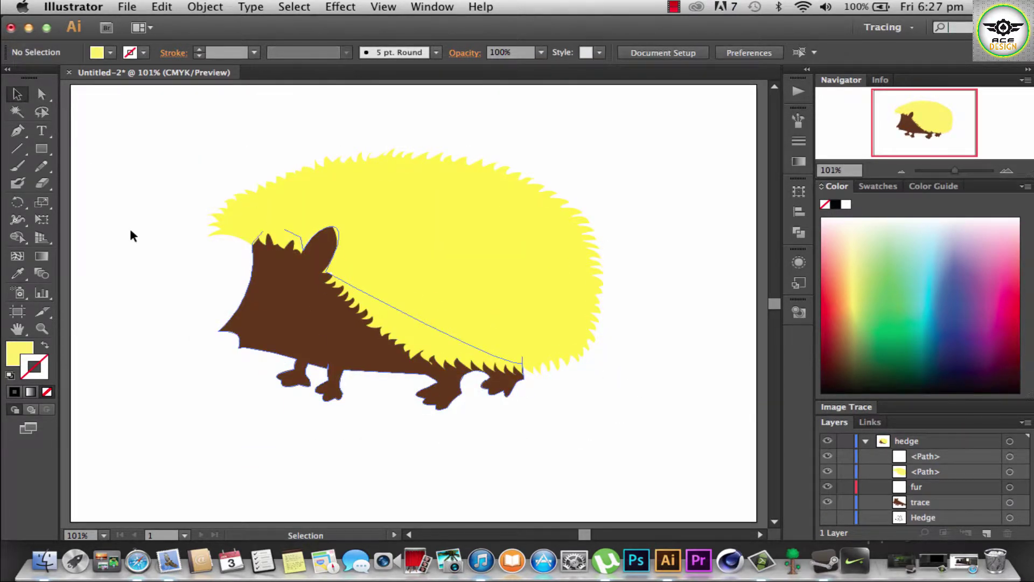
left_click(29, 28)
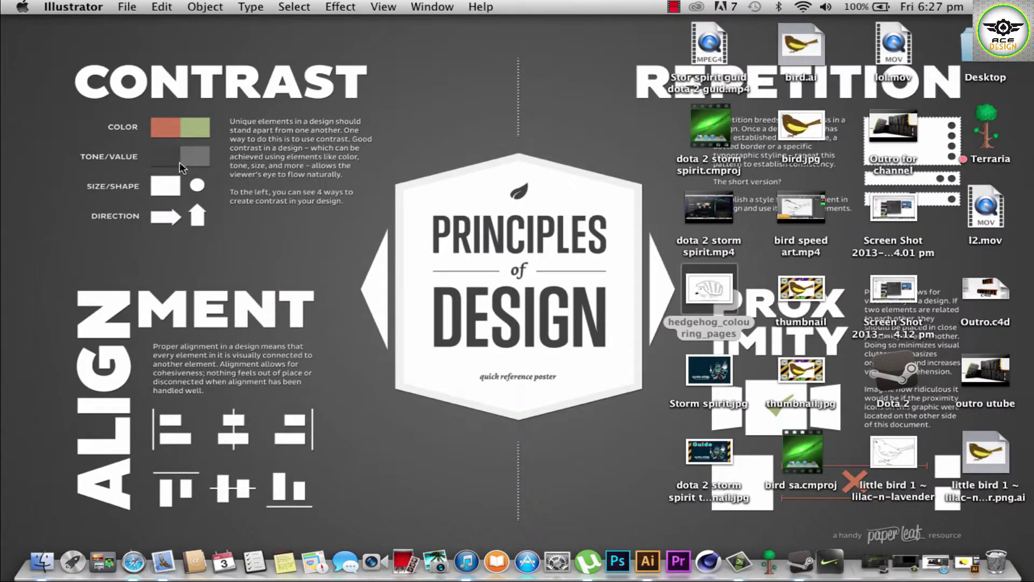
left_click(648, 562)
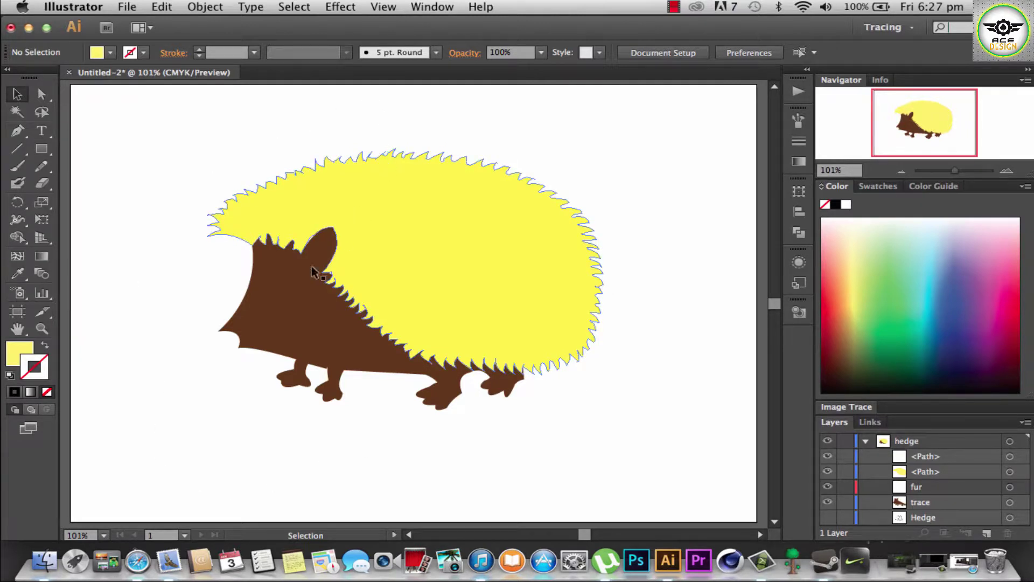
Step: Fill the fur shape black after trying orange-red and CMYK Red swatches
left_click(401, 217)
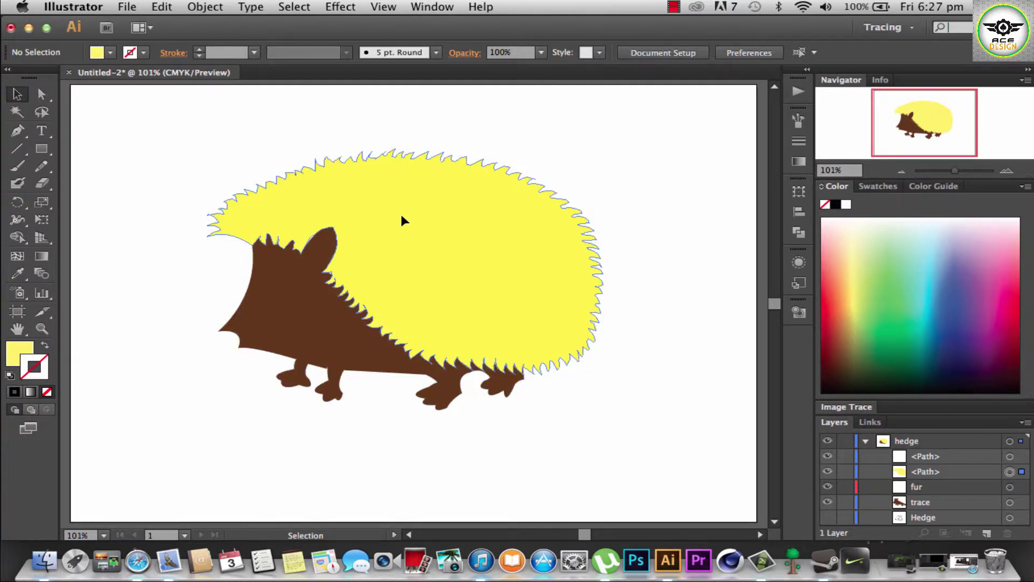
left_click(111, 53)
left_click(35, 132)
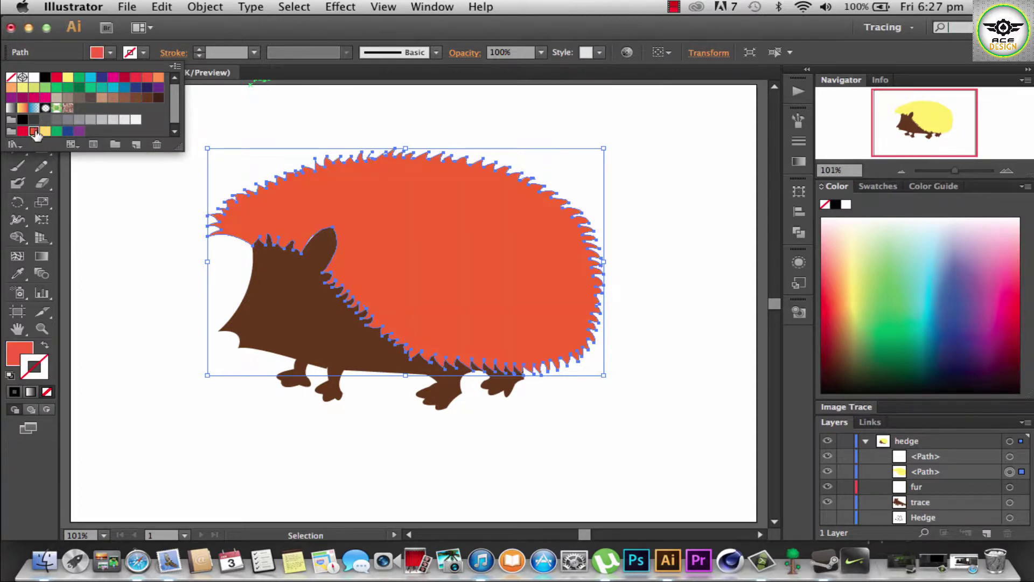
left_click(58, 78)
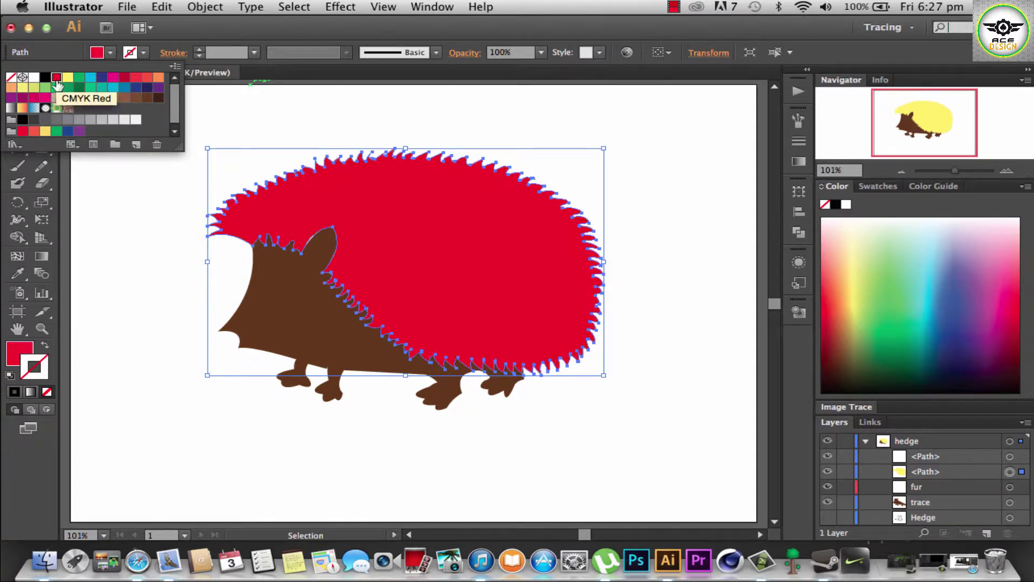
left_click(50, 78)
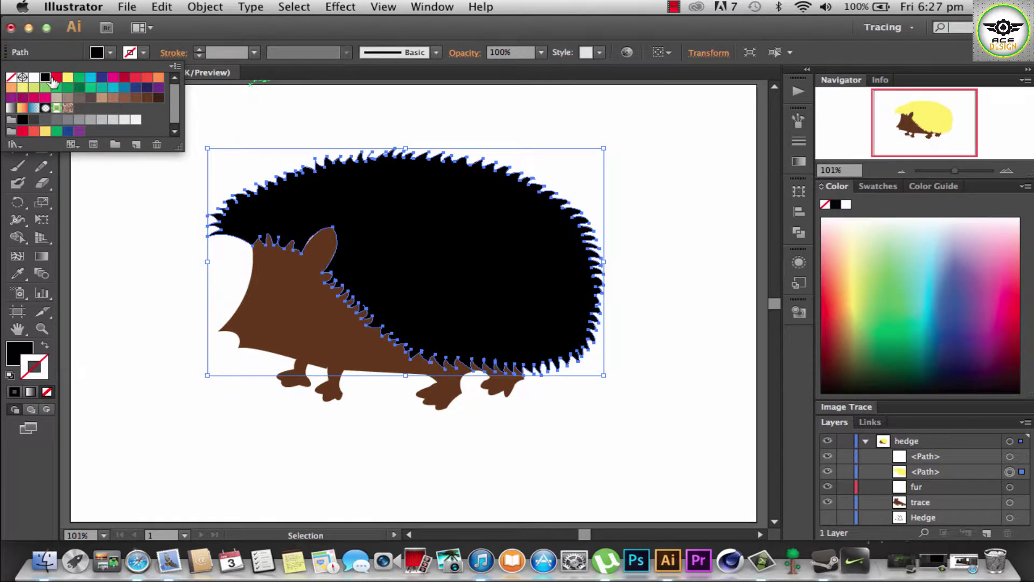
left_click(111, 203)
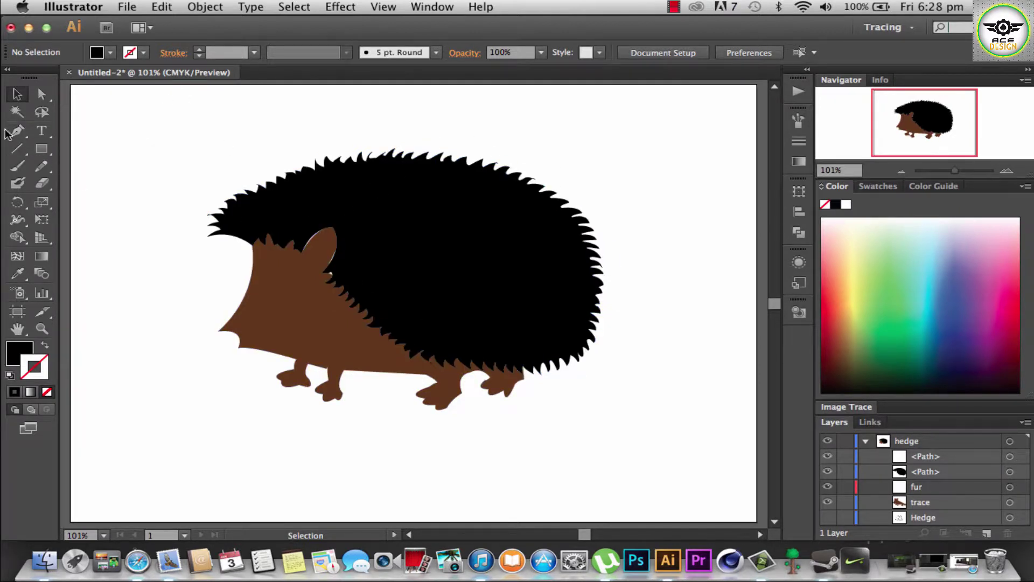
left_click(44, 94)
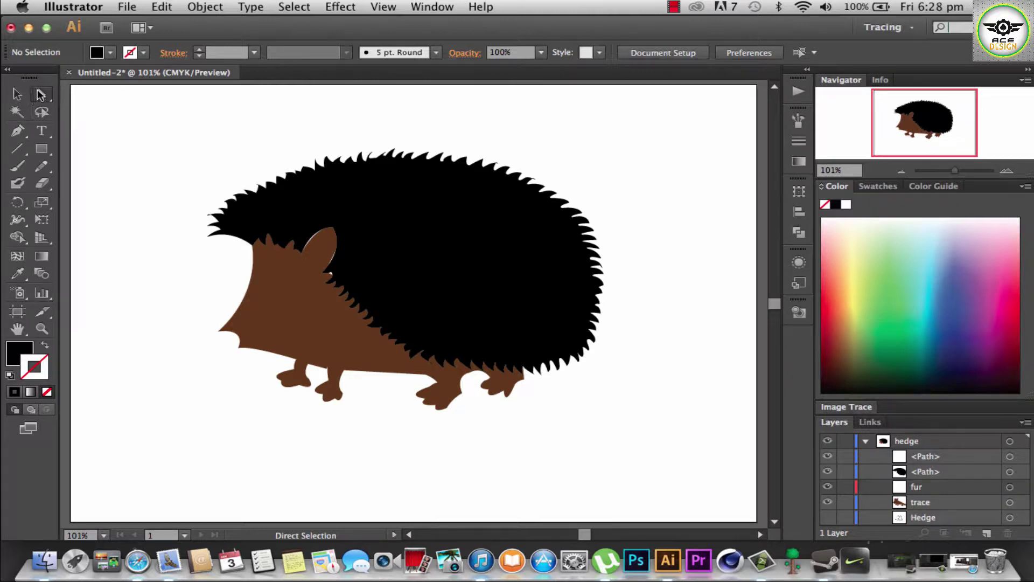
left_click_drag(43, 99, 73, 105)
left_click(312, 167)
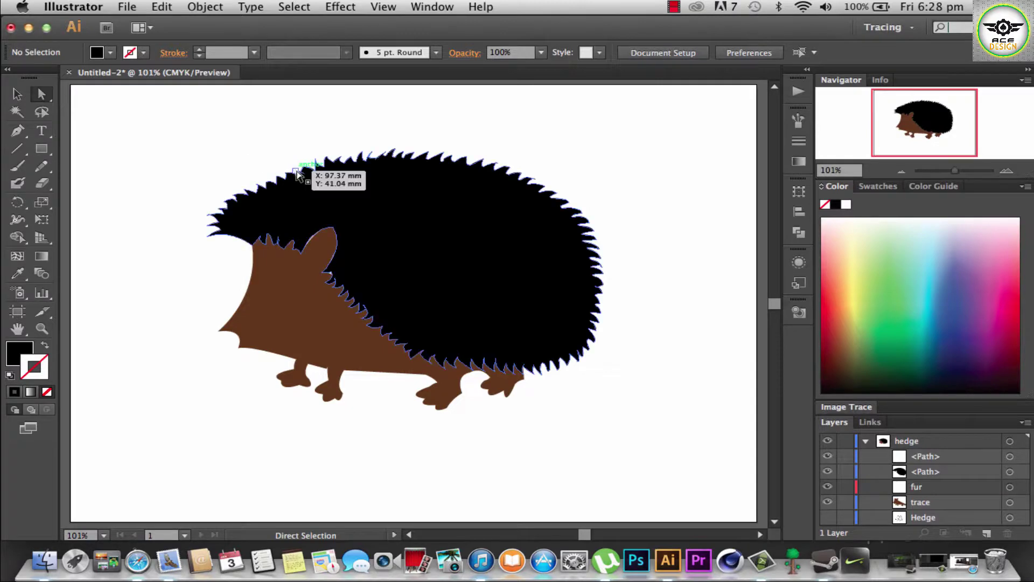
left_click(198, 200)
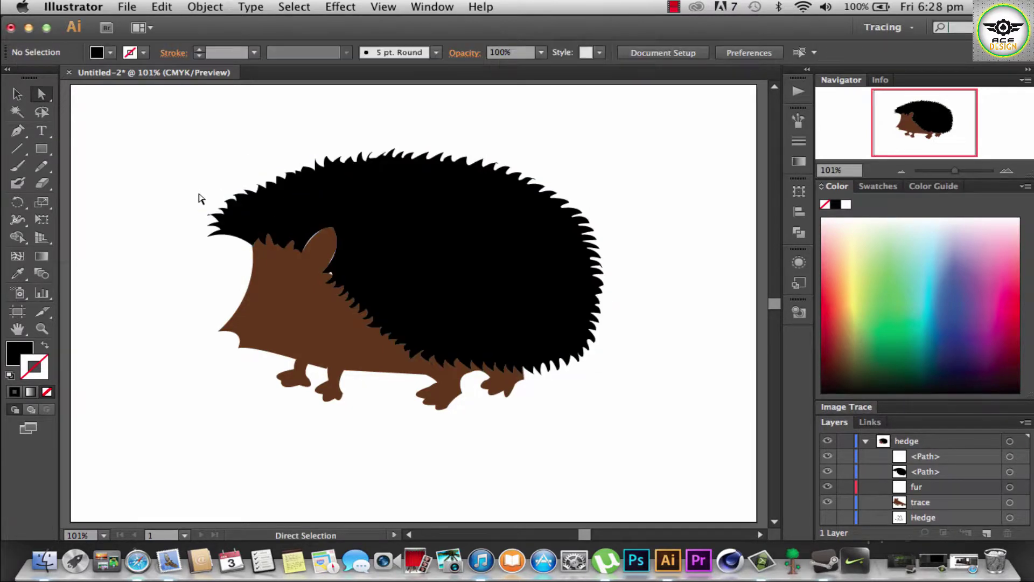
key("ctrl+equal")
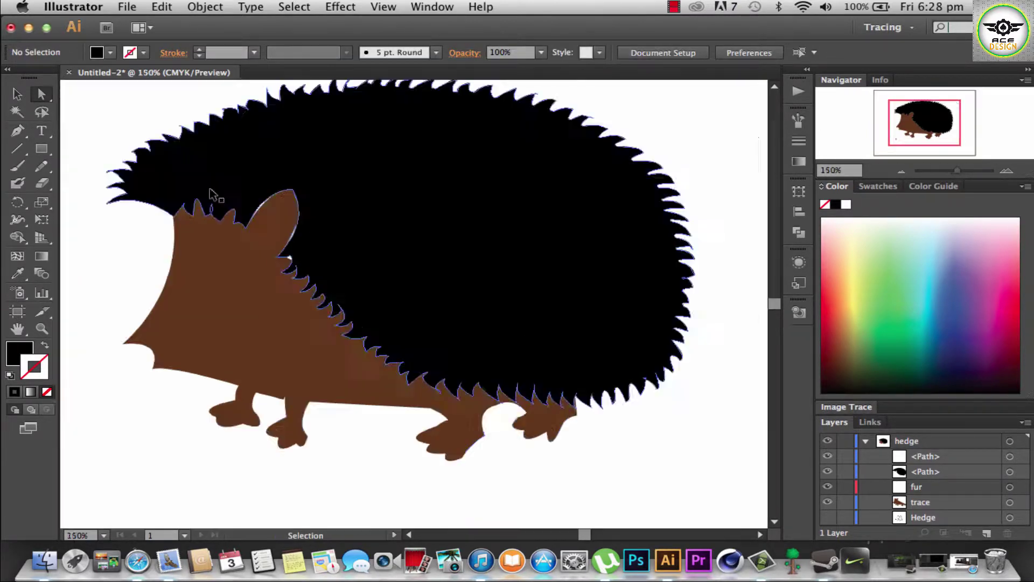
key("ctrl+equal")
key("ctrl+equal")
key("ctrl+equal")
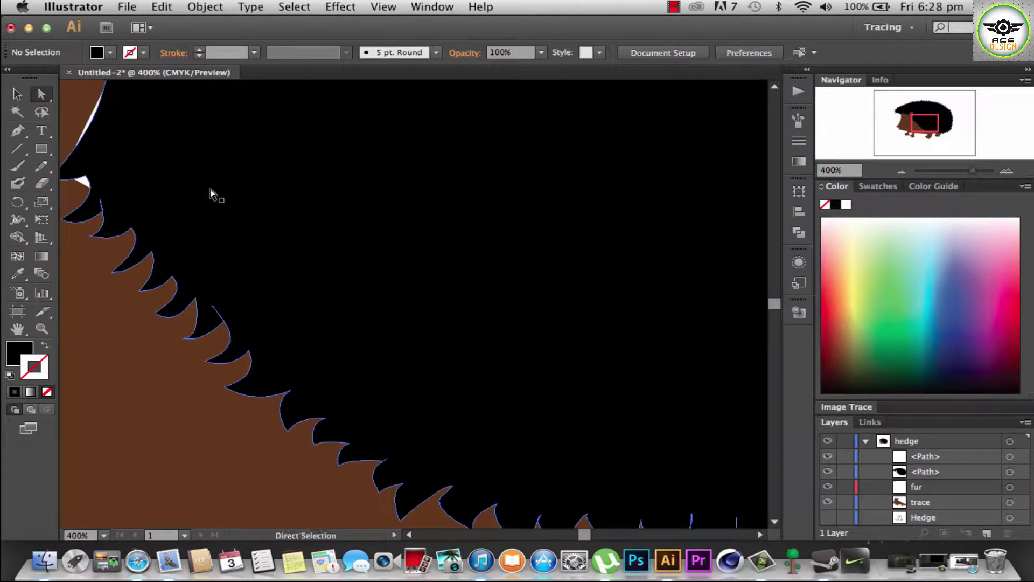
key("ctrl+0")
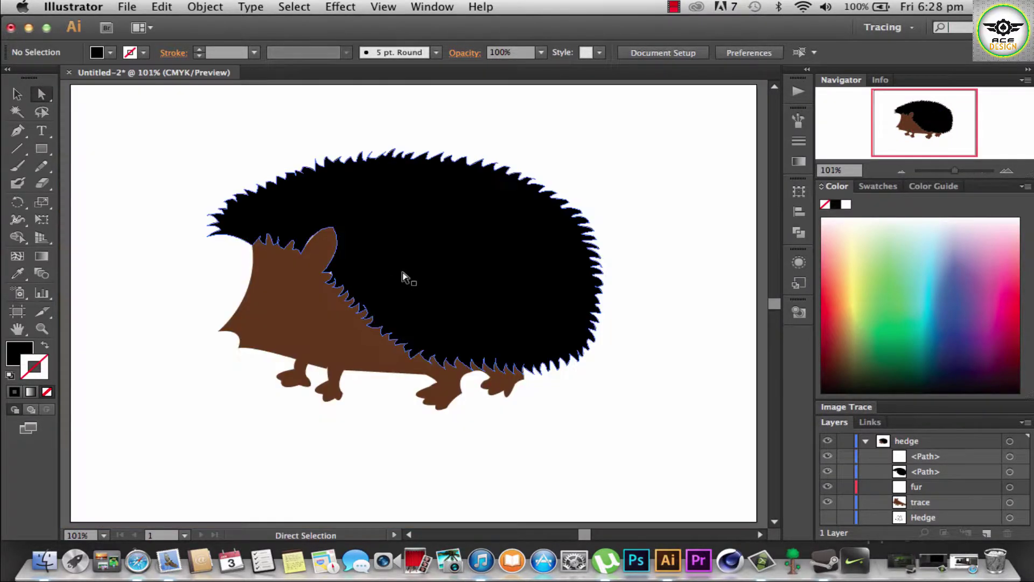
left_click(236, 229)
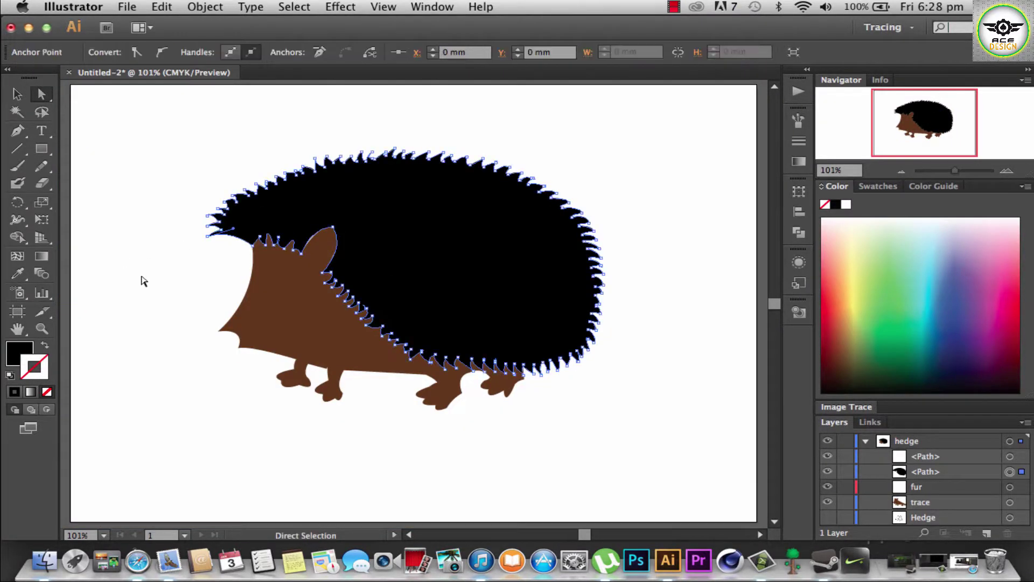
left_click(218, 294)
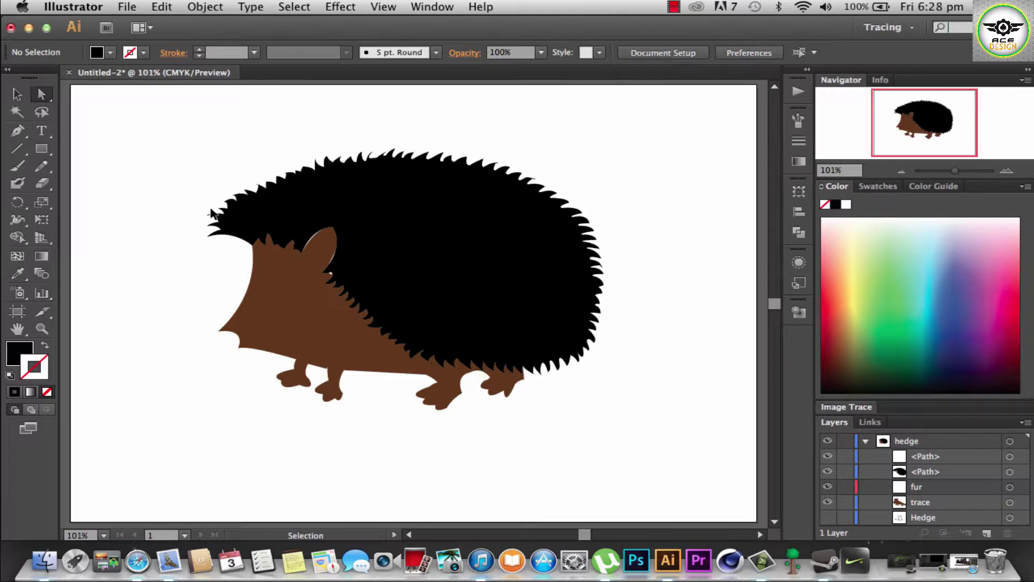
key("super+equal")
key("super+equal")
key("super+equal")
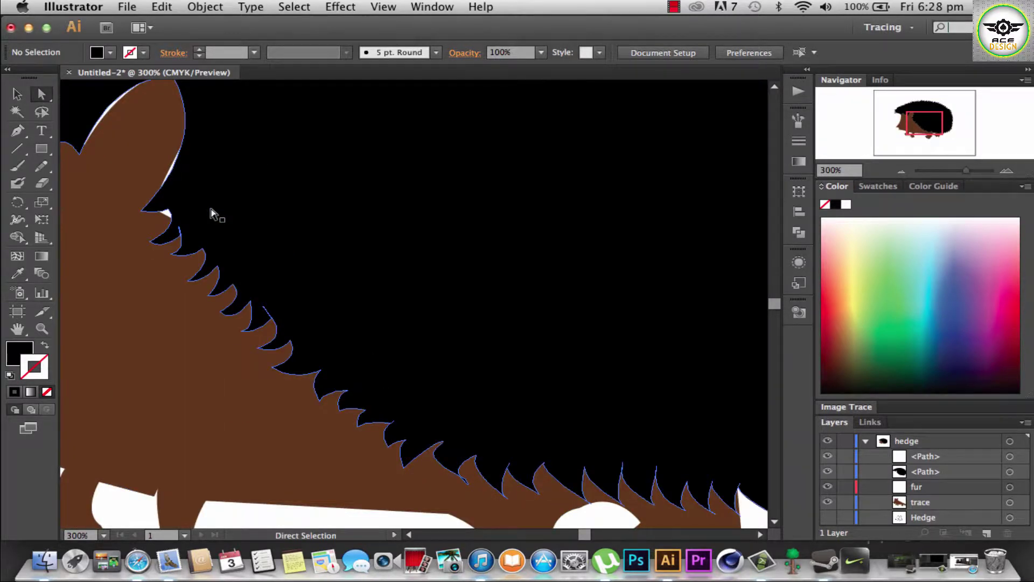
scroll(210, 213, "left", 5)
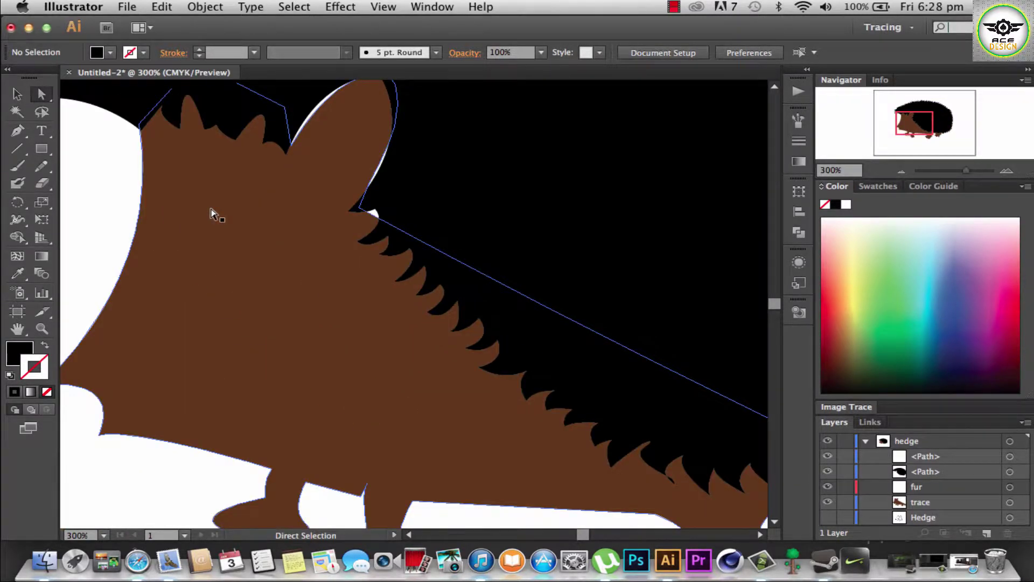
scroll(210, 213, "up", 10)
scroll(210, 213, "left", 5)
scroll(210, 213, "up", 3)
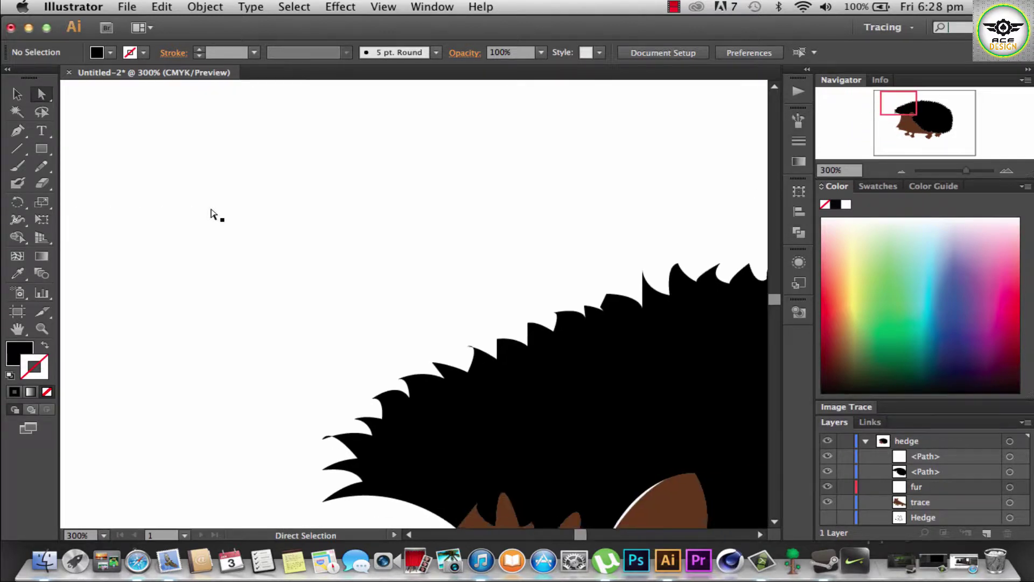
scroll(210, 213, "down", 5)
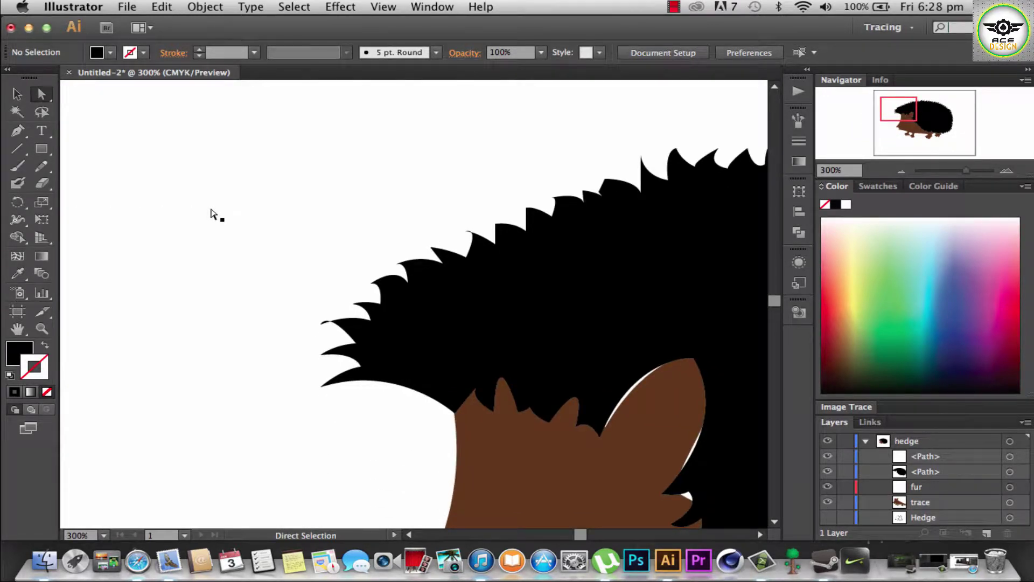
Step: Delete the stray spike-tip anchor, then add an anchor and pull it left into a spike
left_click(323, 323)
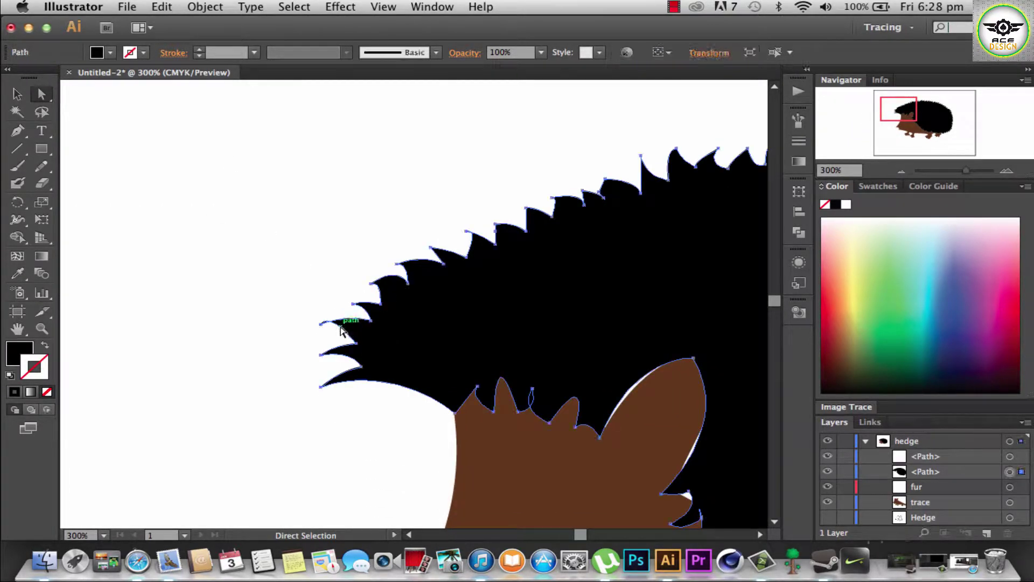
left_click(321, 324)
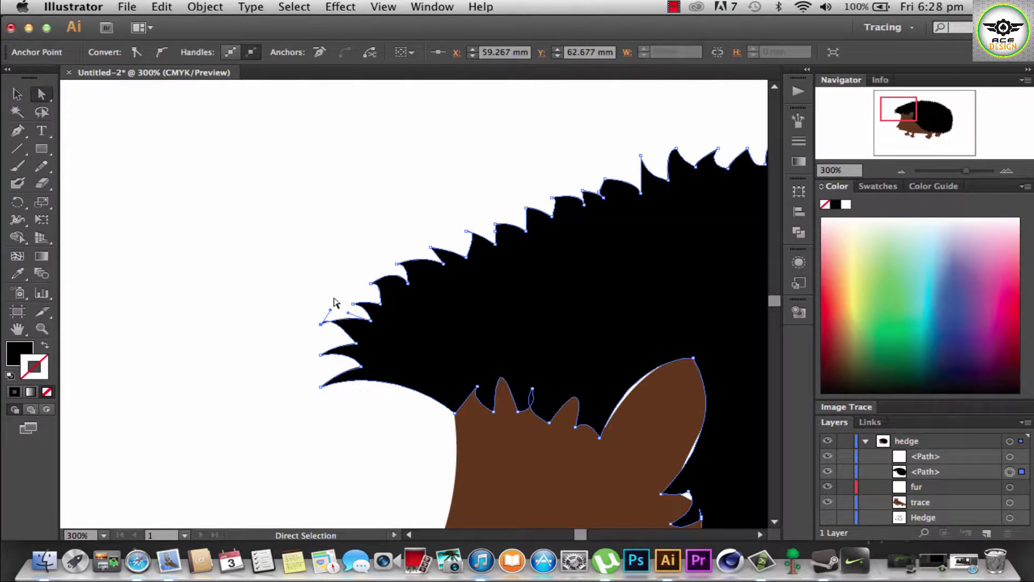
key("Delete")
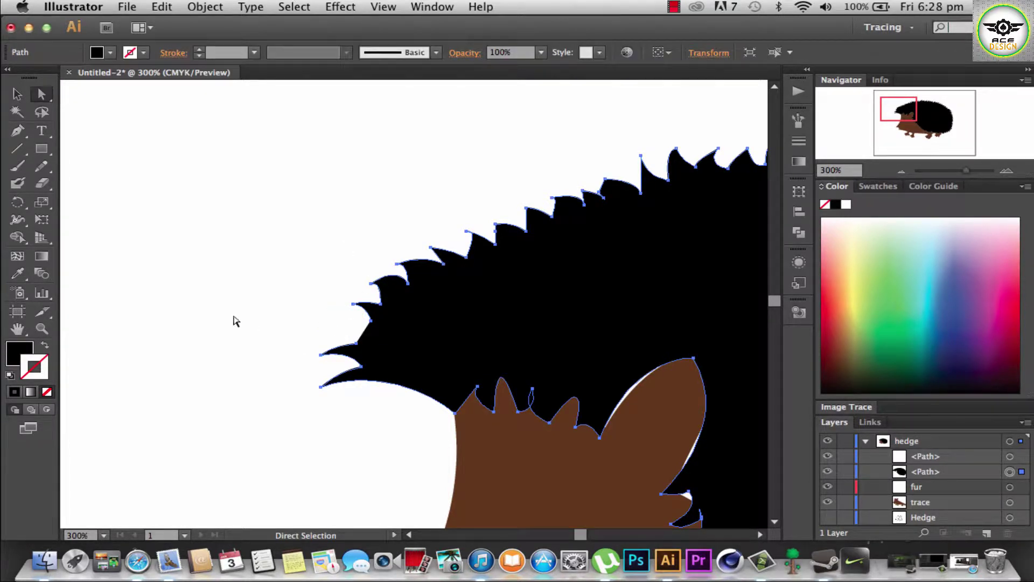
left_click(22, 136)
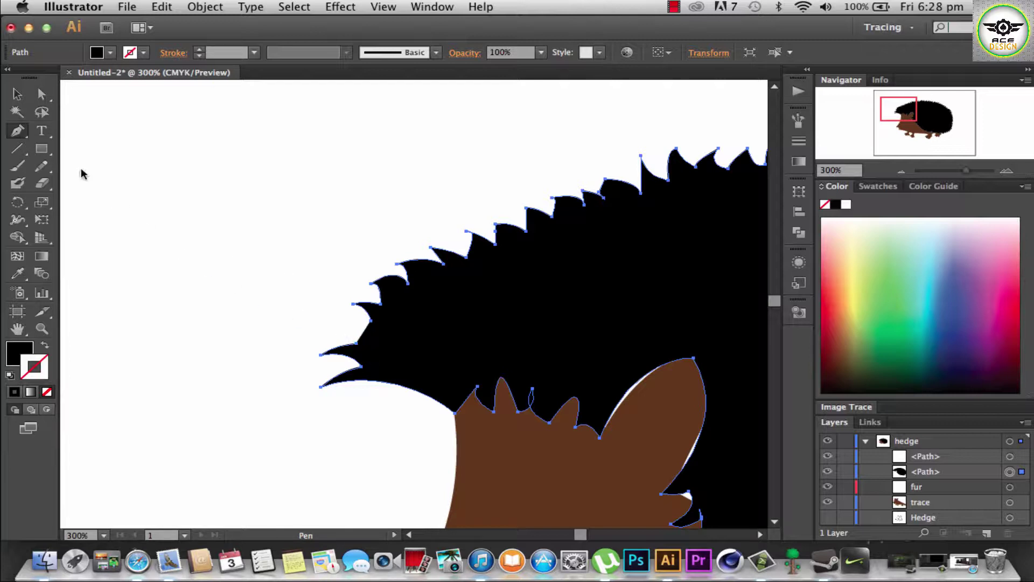
left_click_drag(14, 136, 65, 148)
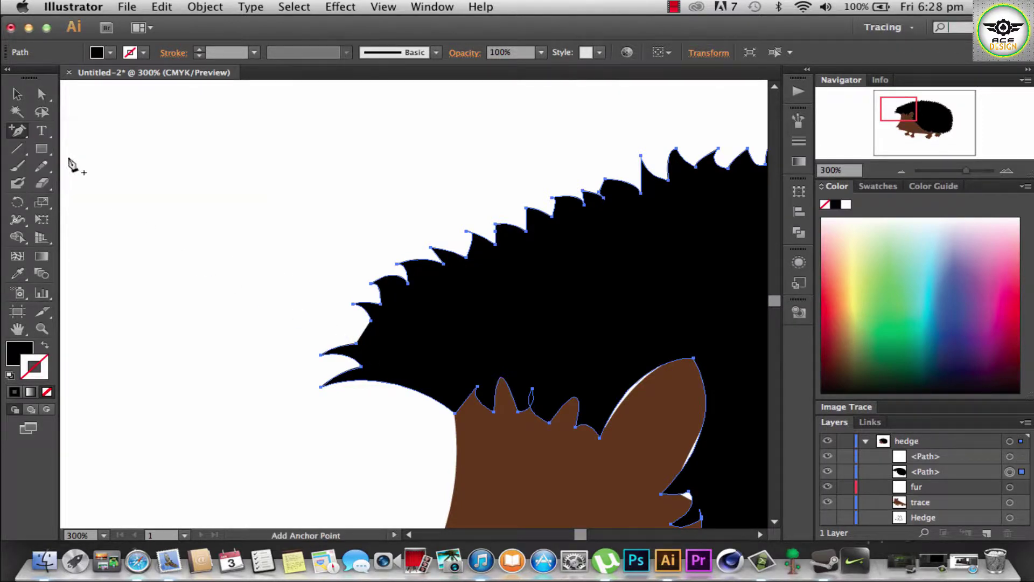
left_click(362, 335)
key("a")
left_click_drag(362, 335, 317, 329)
Step: Reshape the head spikes by moving and adjusting their anchors
mouse_move(372, 288)
left_mouse_down()
mouse_move(334, 321)
mouse_move(281, 324)
left_mouse_up()
scroll(415, 302, "right", 3)
left_click(365, 285)
left_click(327, 335)
left_click(288, 290)
left_click(332, 322)
left_click(307, 345)
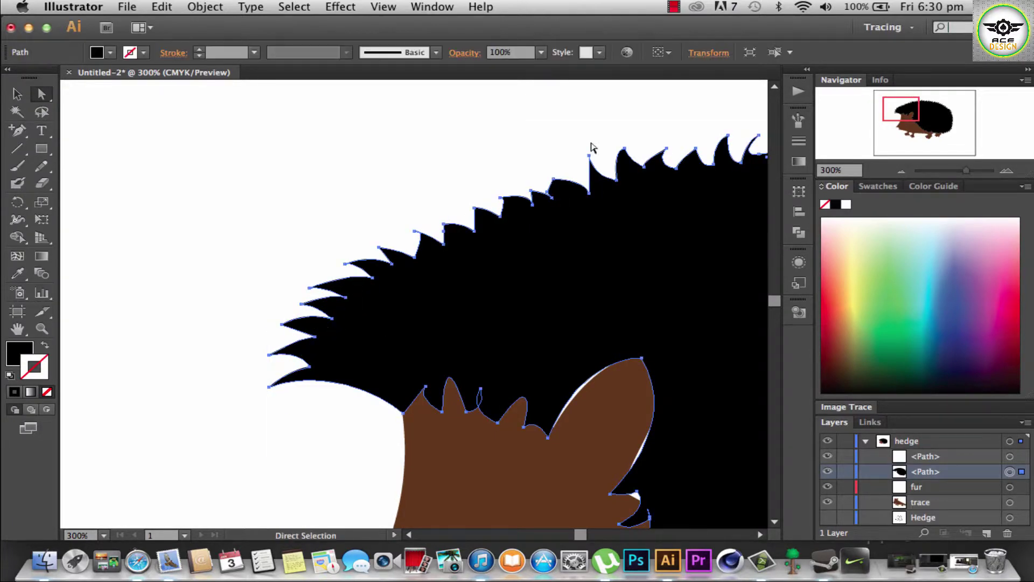
Step: Move several upper spike anchors along the back to reshape the fur tips
left_click(548, 195)
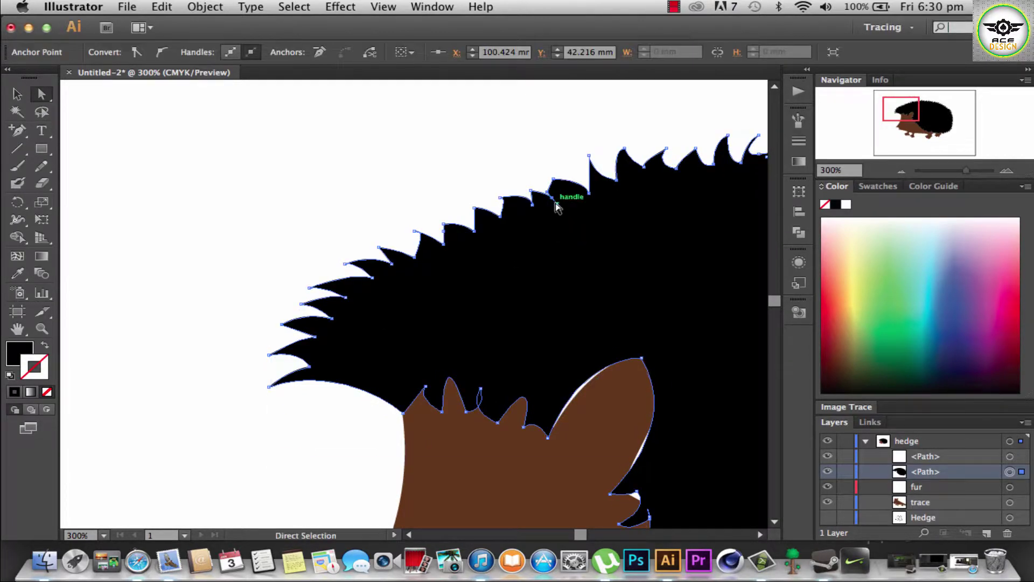
left_click_drag(549, 196, 532, 204)
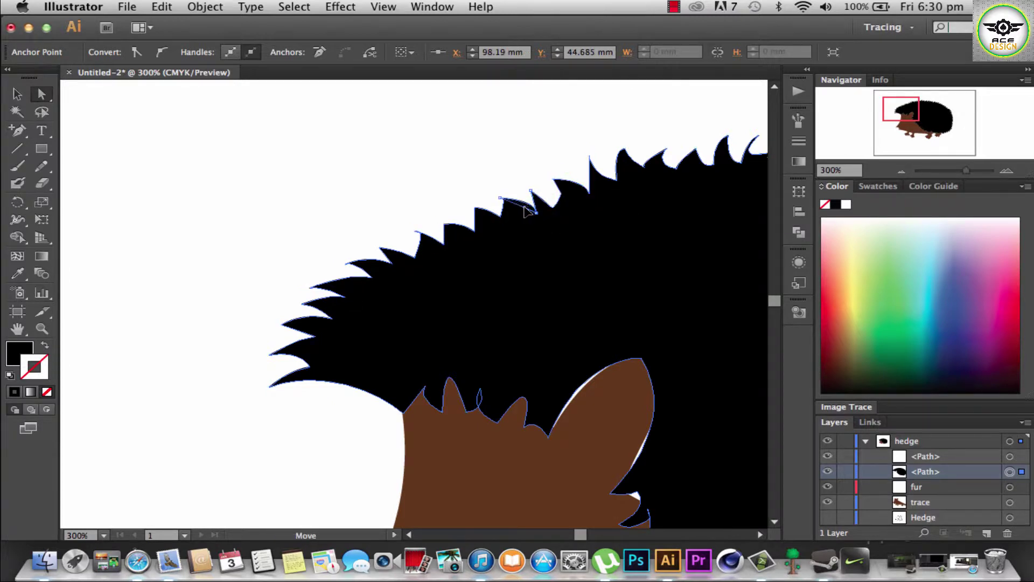
left_click(475, 231)
left_click_drag(462, 225, 481, 225)
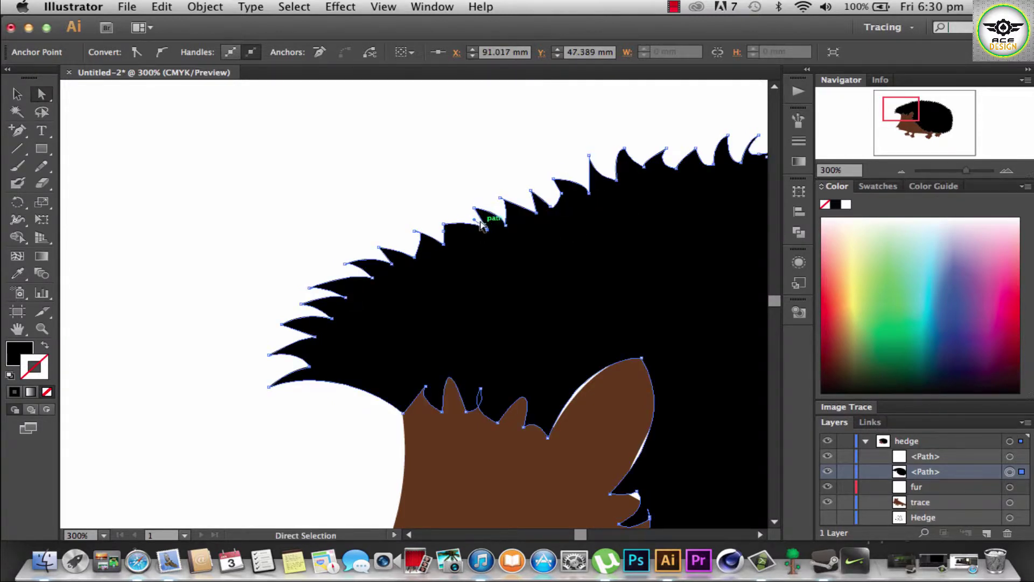
left_click_drag(415, 230, 408, 234)
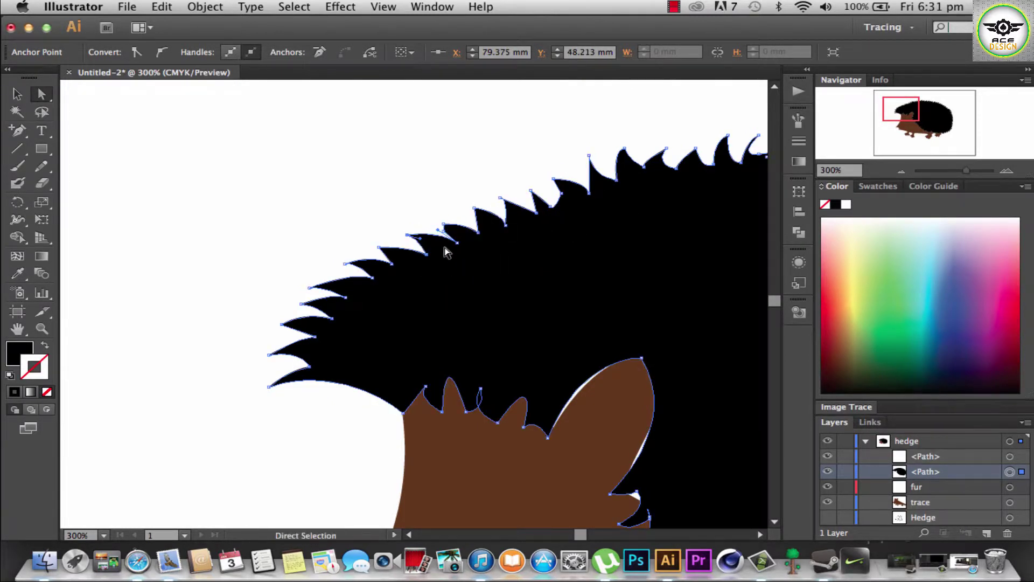
left_click(471, 213)
mouse_move(563, 196)
left_mouse_down()
mouse_move(584, 167)
mouse_move(613, 187)
mouse_move(674, 175)
left_mouse_up()
key("p")
key("a")
left_click_drag(549, 207, 552, 210)
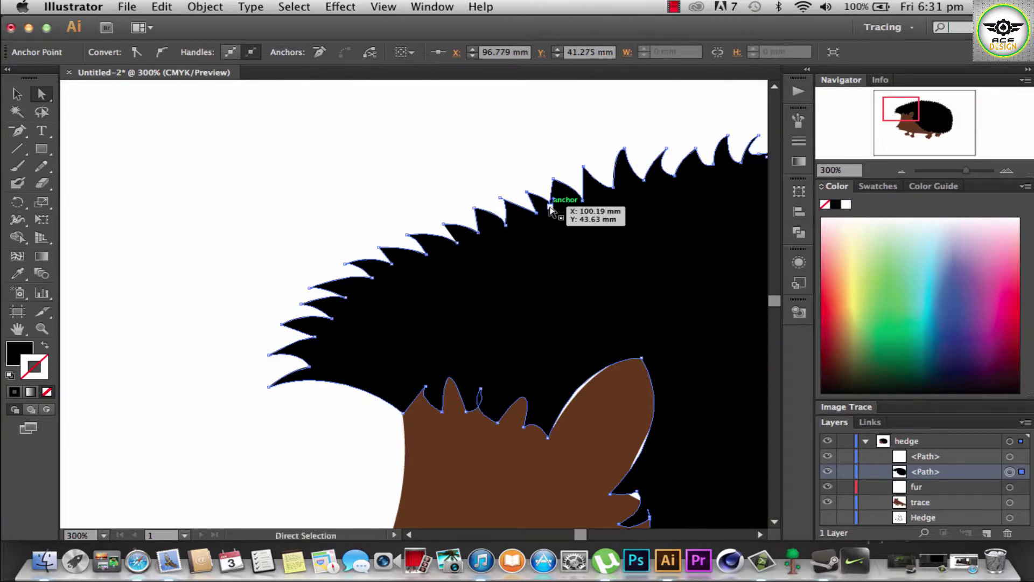
key("ctrl+0")
left_click(668, 170)
Step: Zoom in on the top spikes and move anchors to even them out
key("ctrl+equal")
key("ctrl+equal")
key("ctrl+equal")
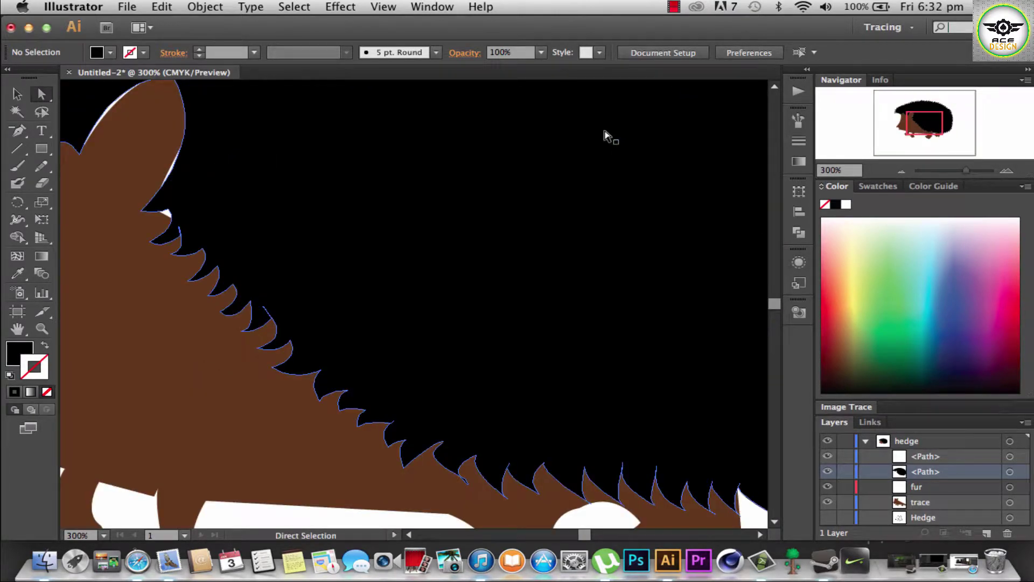
scroll(607, 136, "up", 5)
left_click(308, 161)
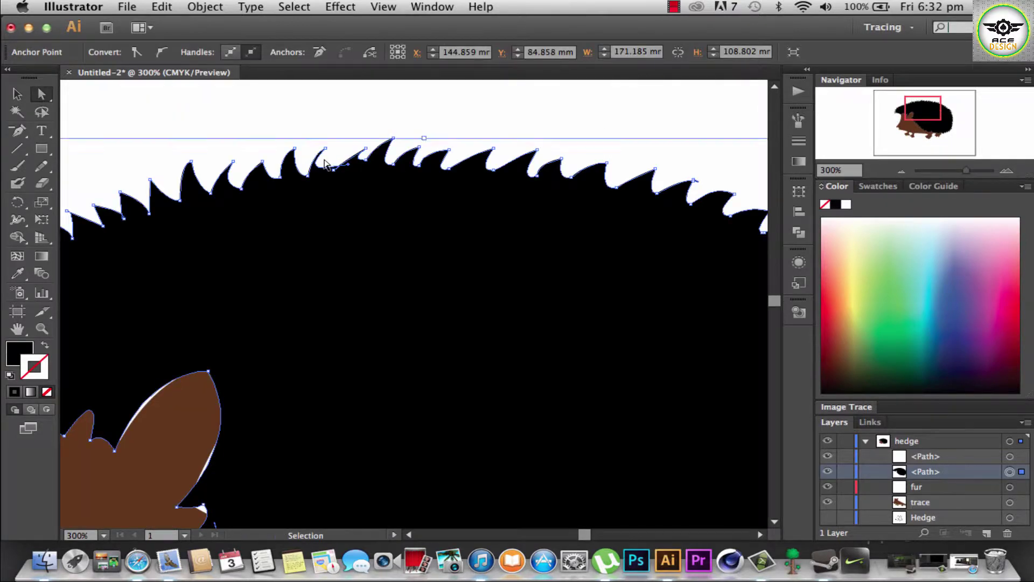
key("ctrl+equal")
key("ctrl+equal")
key("ctrl+equal")
mouse_move(266, 319)
left_mouse_down()
mouse_move(285, 322)
mouse_move(255, 325)
left_mouse_up()
left_click(285, 322)
left_click(208, 270)
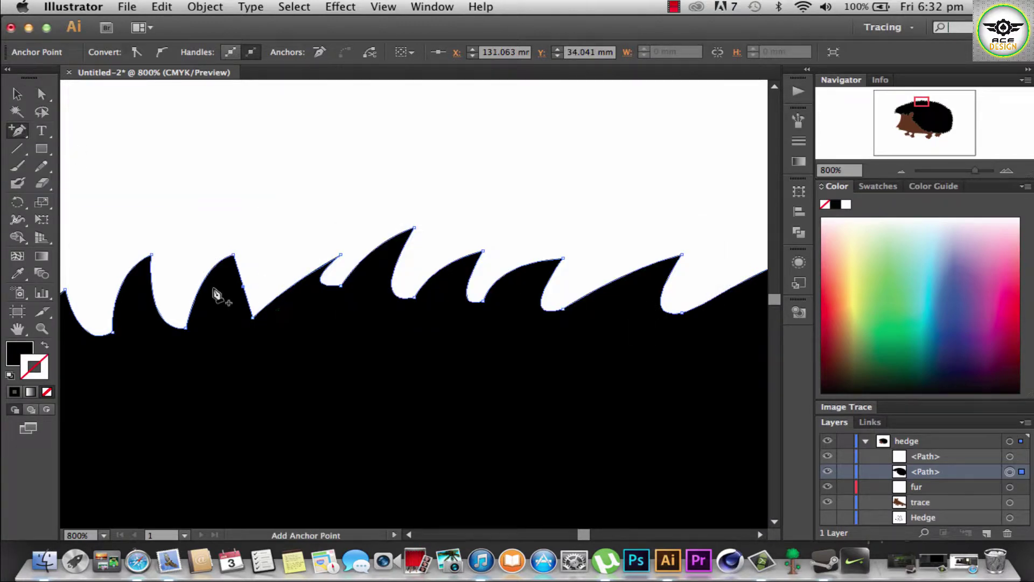
Step: Add an anchor to the misshapen spike and remove its tip anchor
left_click(213, 291)
left_click(649, 304)
left_click(285, 286)
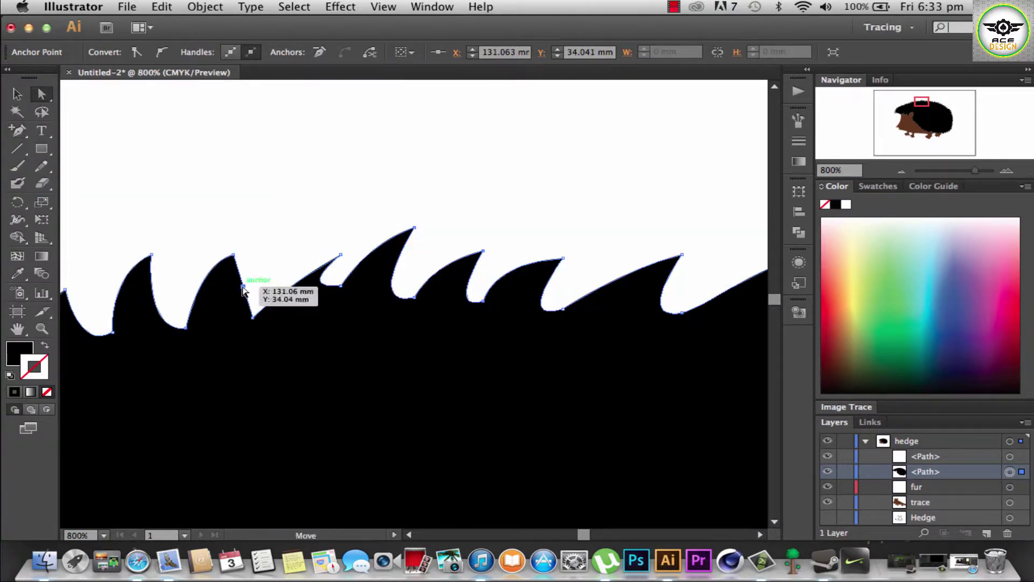
left_click(233, 255)
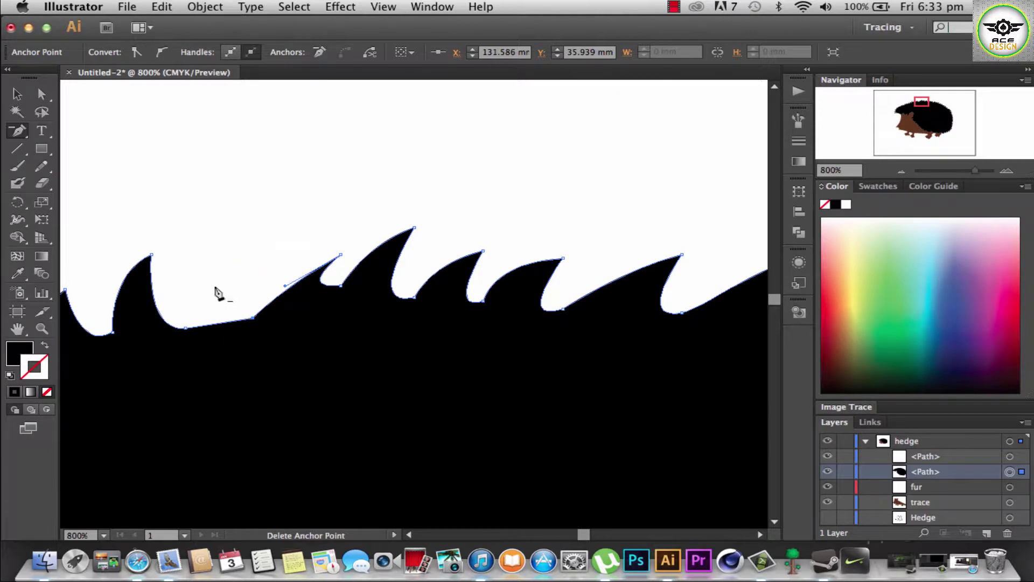
left_click(186, 327)
key("super+z")
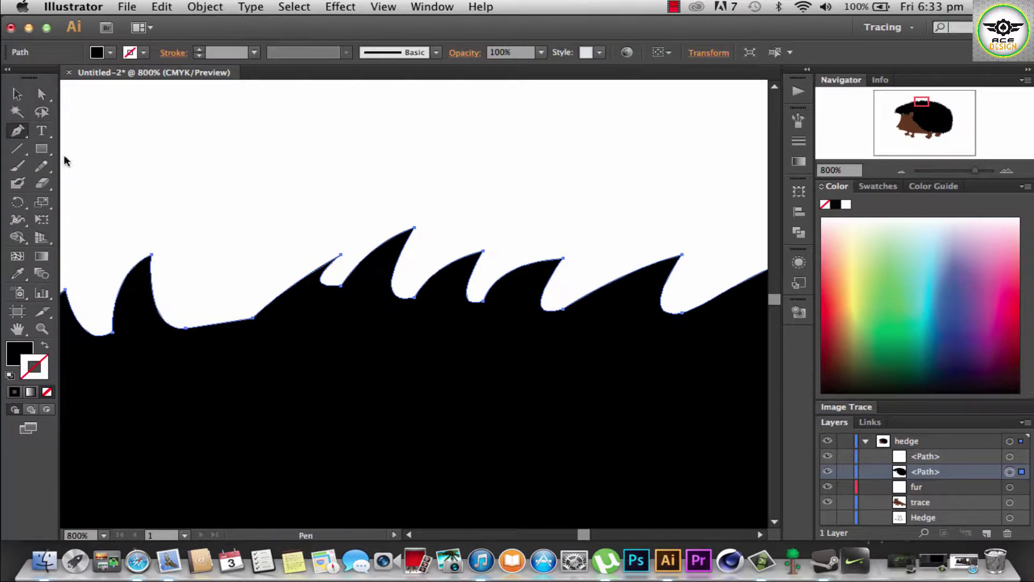
Step: Curve the segment into a new spike and drag its tip out to sharpen it
key("a")
left_click_drag(339, 261, 260, 280)
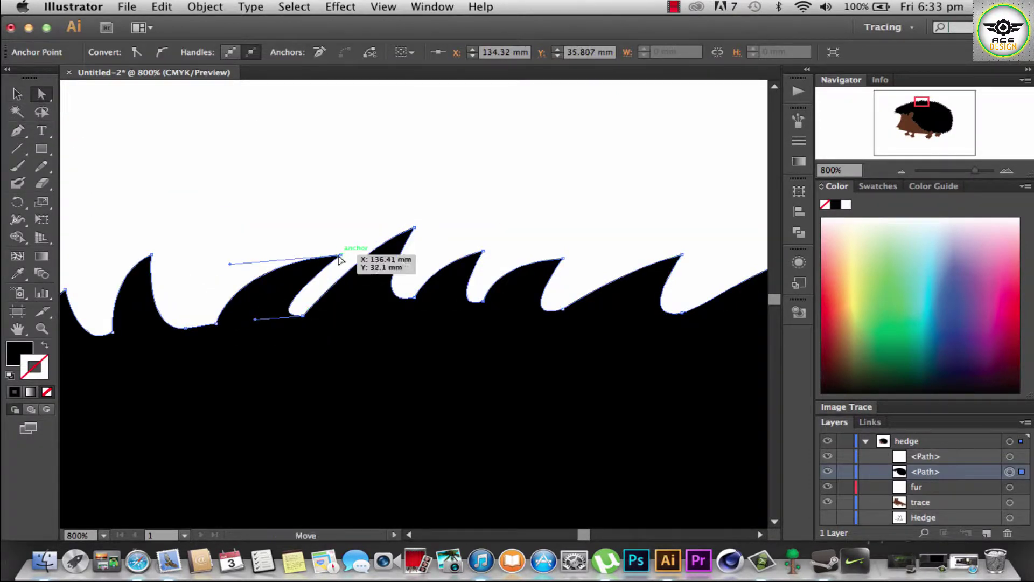
key("super+equal")
left_click(410, 306)
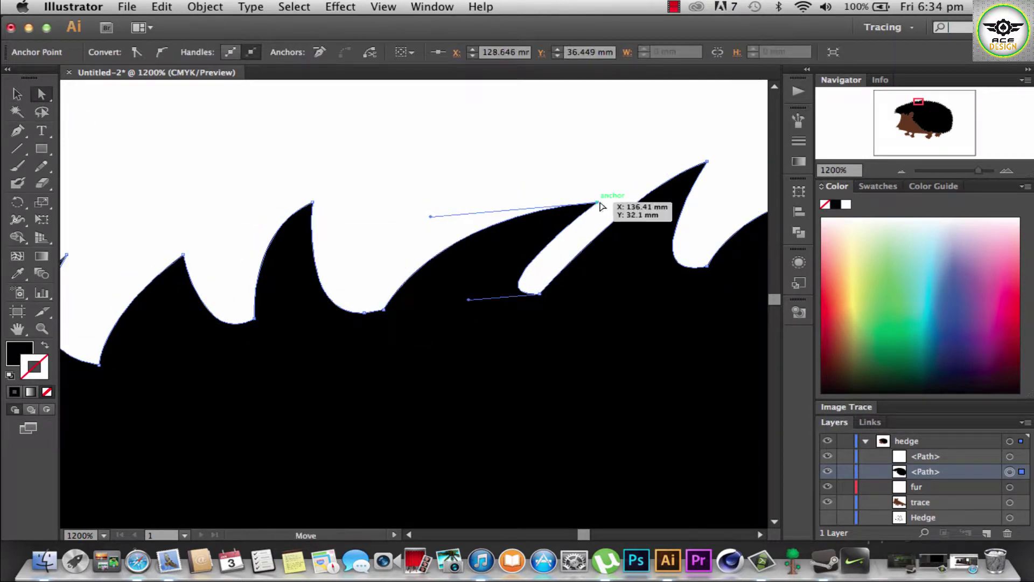
left_click_drag(410, 306, 524, 292)
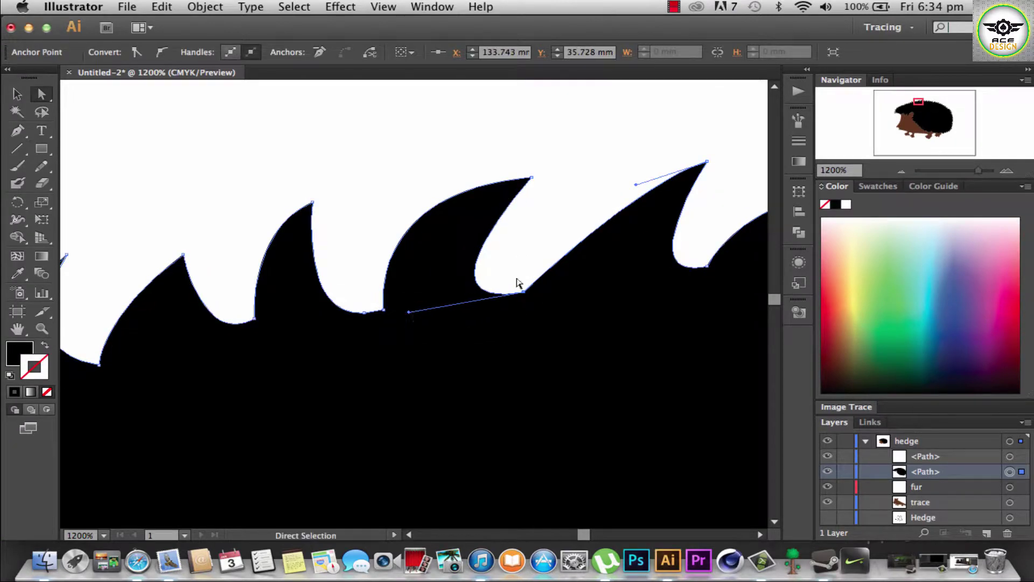
key("ctrl+0")
key("ctrl+shift+a")
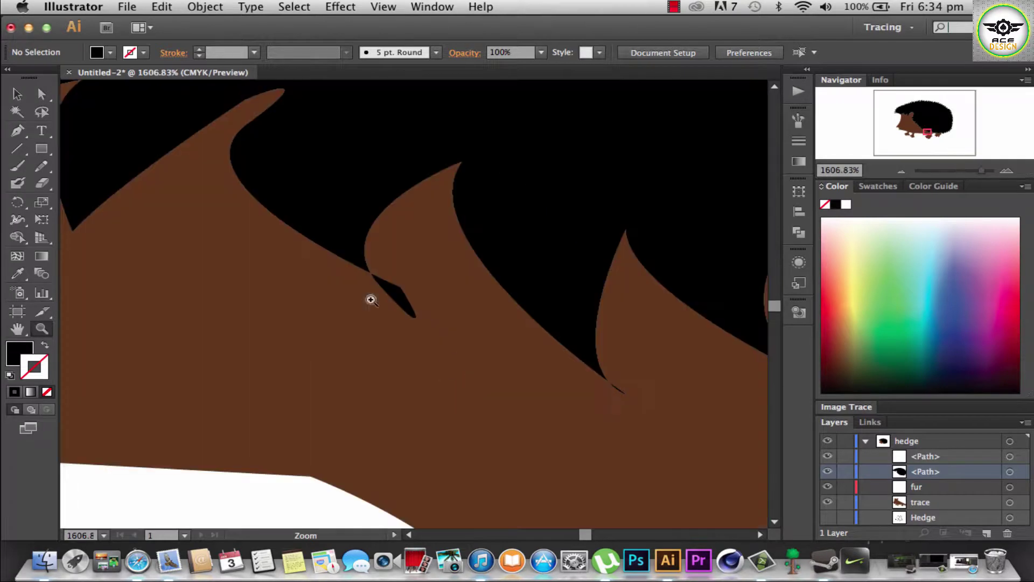
Step: Turn the fur-body edge anchor into a sharp corner and widen the spike
key("a")
left_click(392, 298)
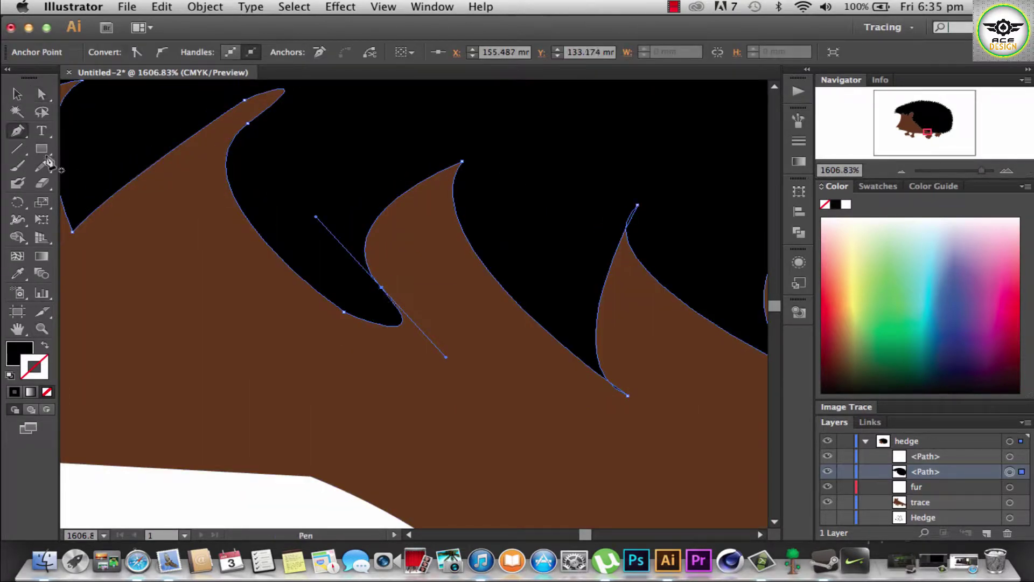
left_click_drag(347, 308, 387, 333)
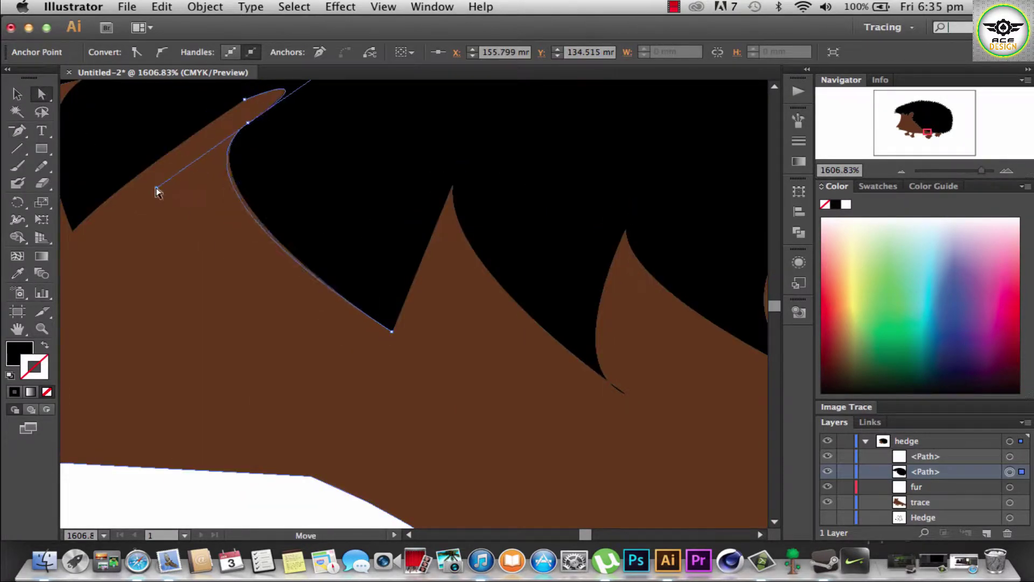
mouse_move(248, 124)
left_mouse_down()
mouse_move(315, 123)
mouse_move(352, 201)
left_mouse_up()
key("shift+c")
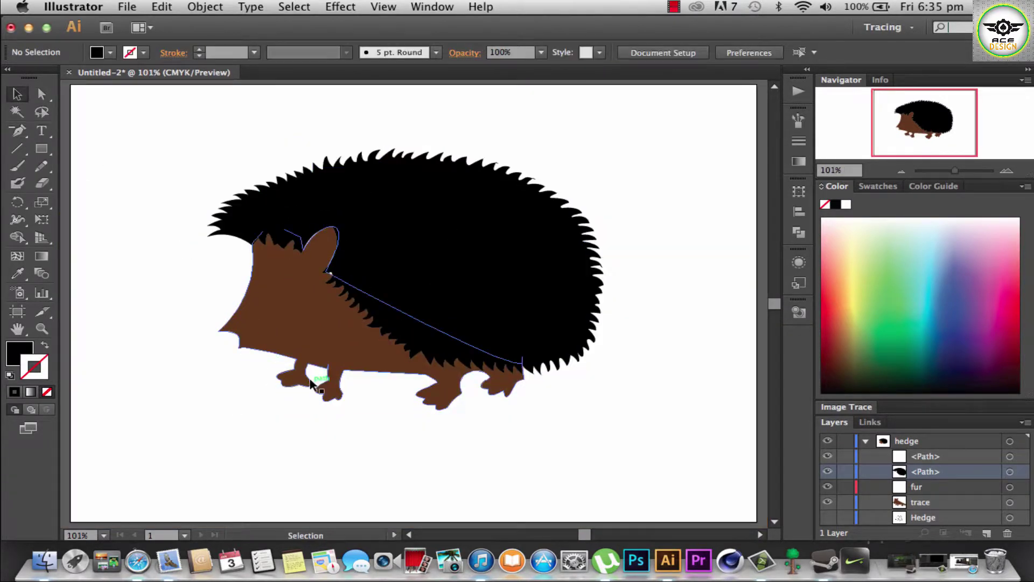
Step: Zoom into the back spines and pull a notch anchor left to deepen it
key("z")
left_click_drag(572, 264, 618, 305)
key("a")
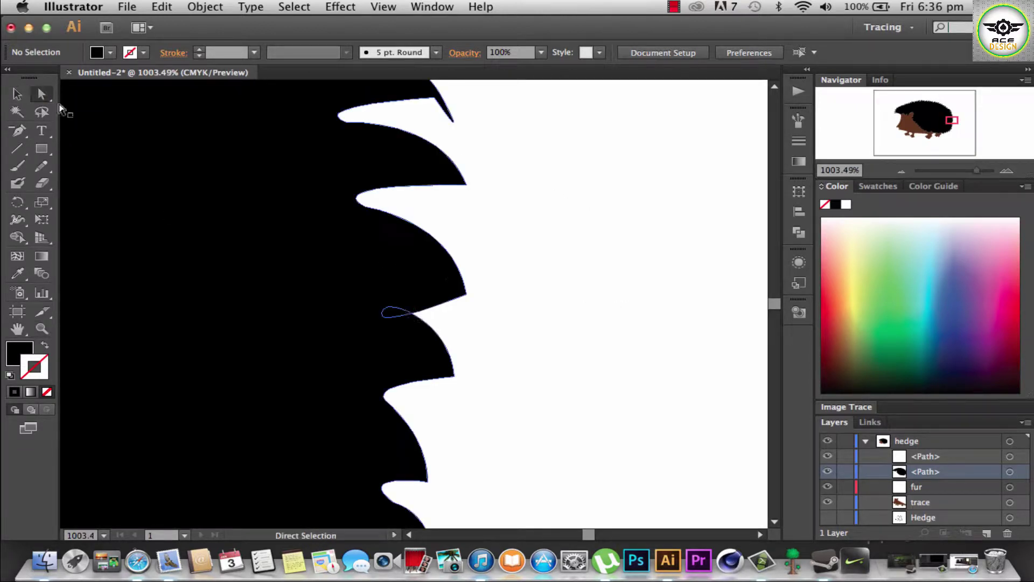
left_click(384, 310)
key("p")
left_click(384, 310)
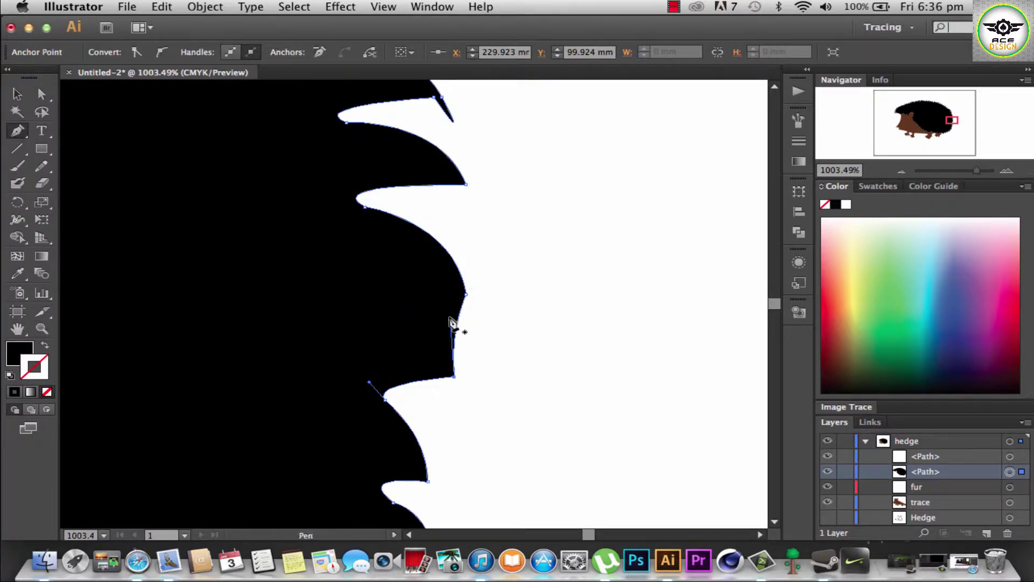
key("ctrl+z")
key("a")
left_click_drag(384, 309, 352, 317)
Step: Move the rear spine tip up-right and reshape the lower spine's curve
left_click_drag(463, 295, 477, 289)
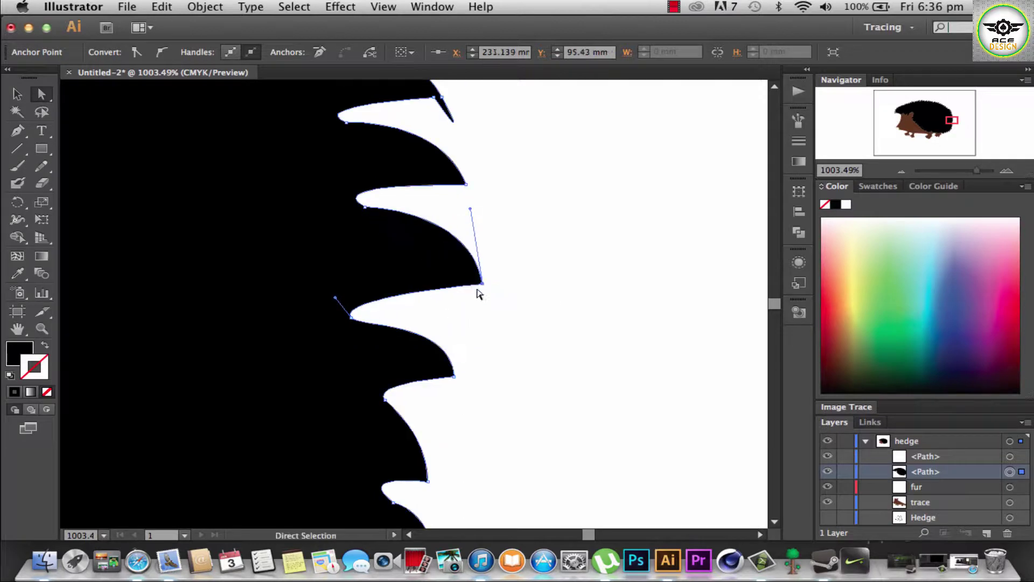
left_click_drag(428, 341, 468, 301)
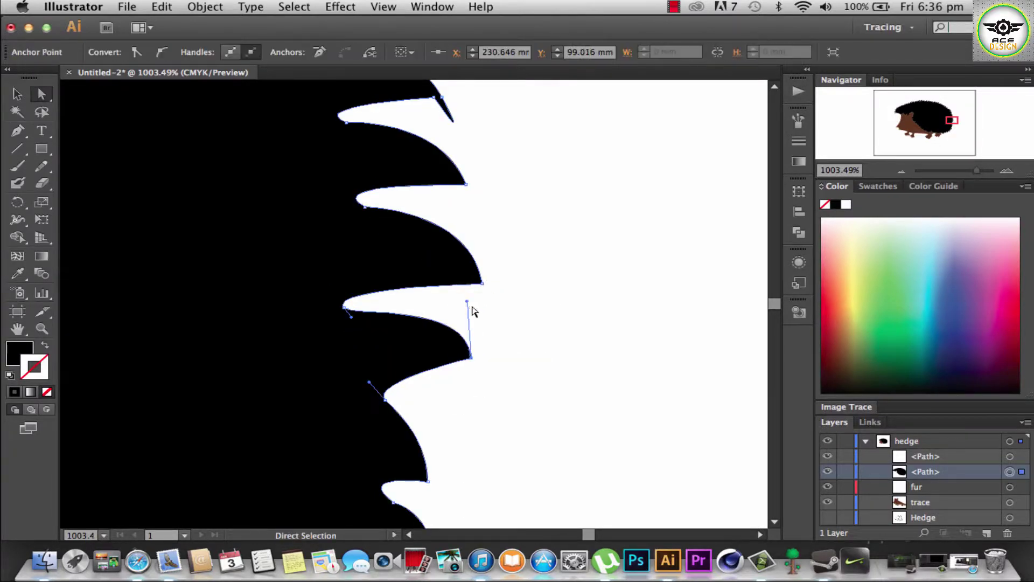
key("ctrl+0")
left_click(614, 456)
left_click(598, 308)
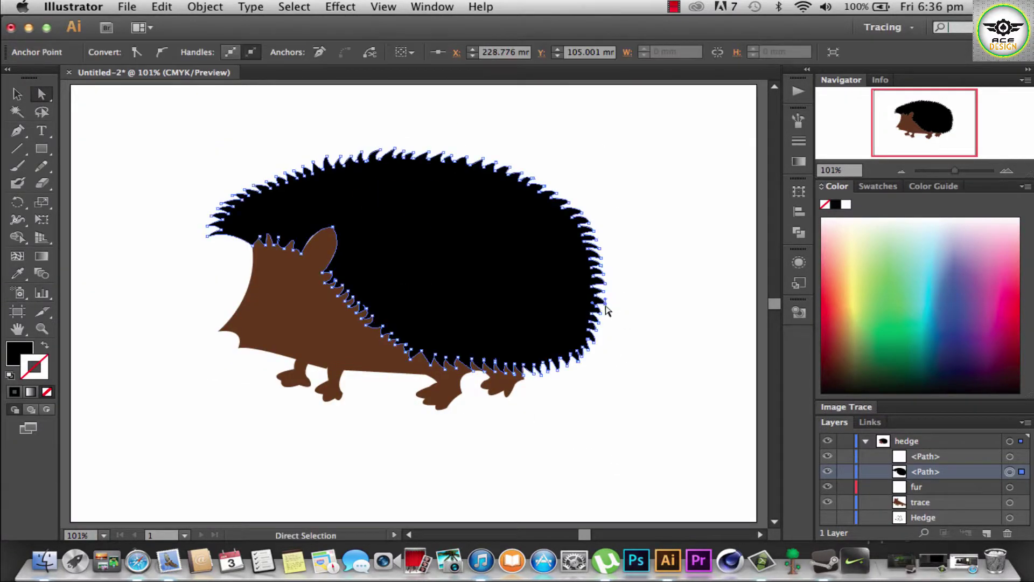
left_click(658, 348)
Step: Zoom into the ear and reshape the brown ear's curves and lower handle
key("z")
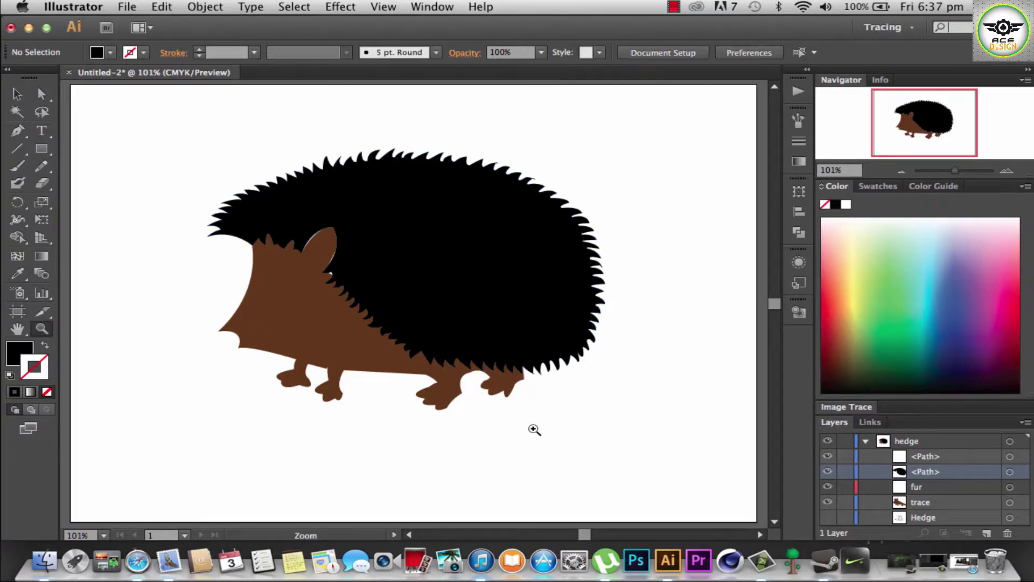
left_click_drag(280, 216, 375, 290)
key("a")
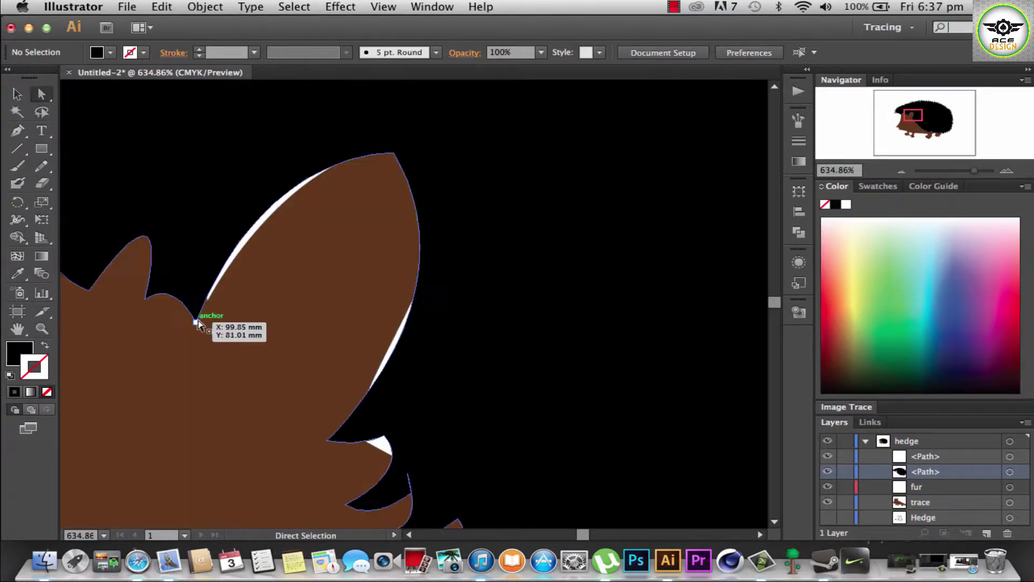
left_click_drag(196, 322, 291, 136)
left_click_drag(393, 347, 473, 302)
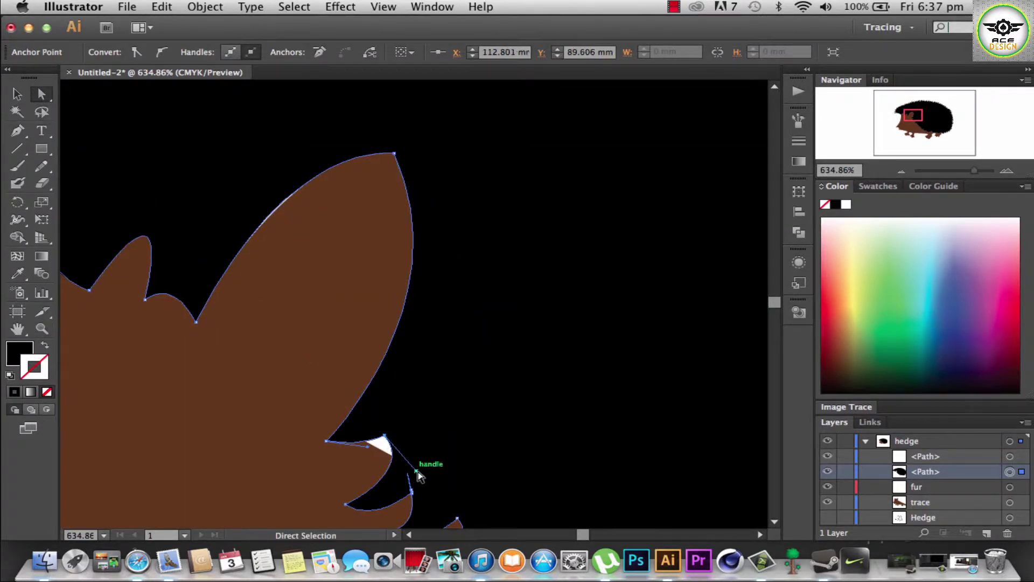
mouse_move(399, 467)
left_mouse_down()
mouse_move(425, 461)
mouse_move(369, 450)
left_mouse_up()
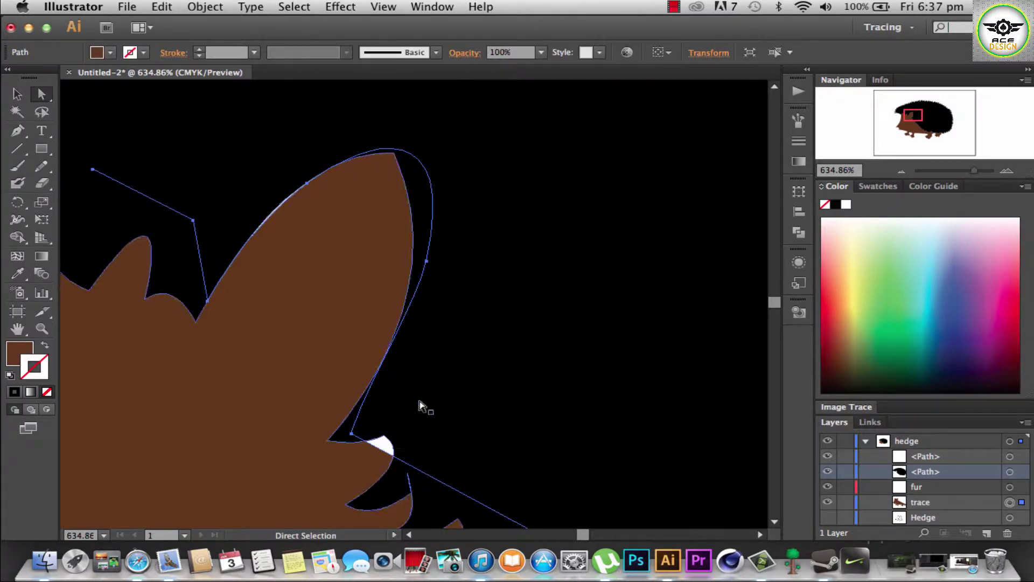
left_click(426, 409)
left_click(384, 437)
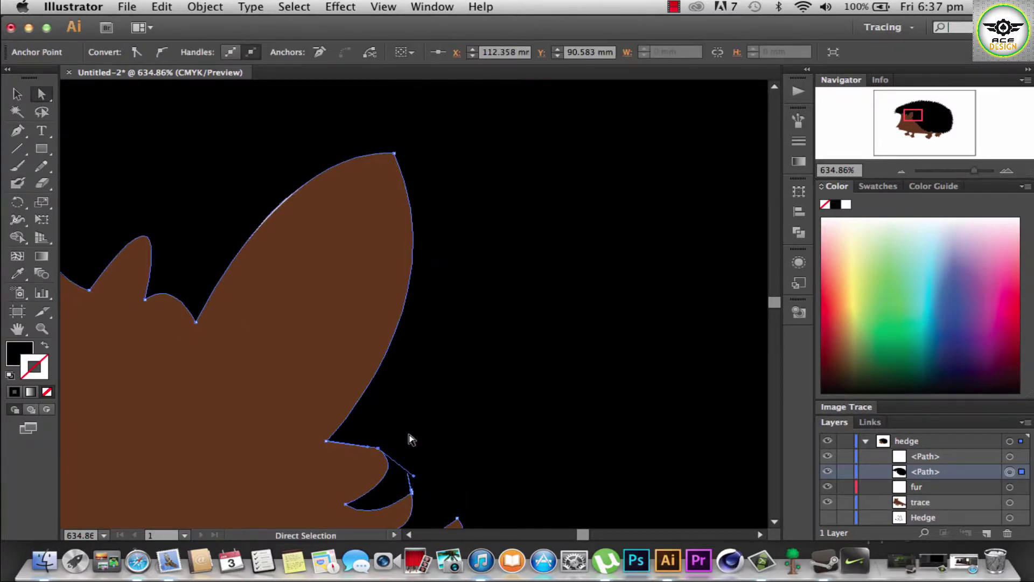
Step: Reshape the body spike beside the ear, deleting a surplus anchor to follow the fur edge
key("ctrl+0")
key("z")
left_click_drag(302, 253, 388, 310)
key("a")
left_click(333, 281)
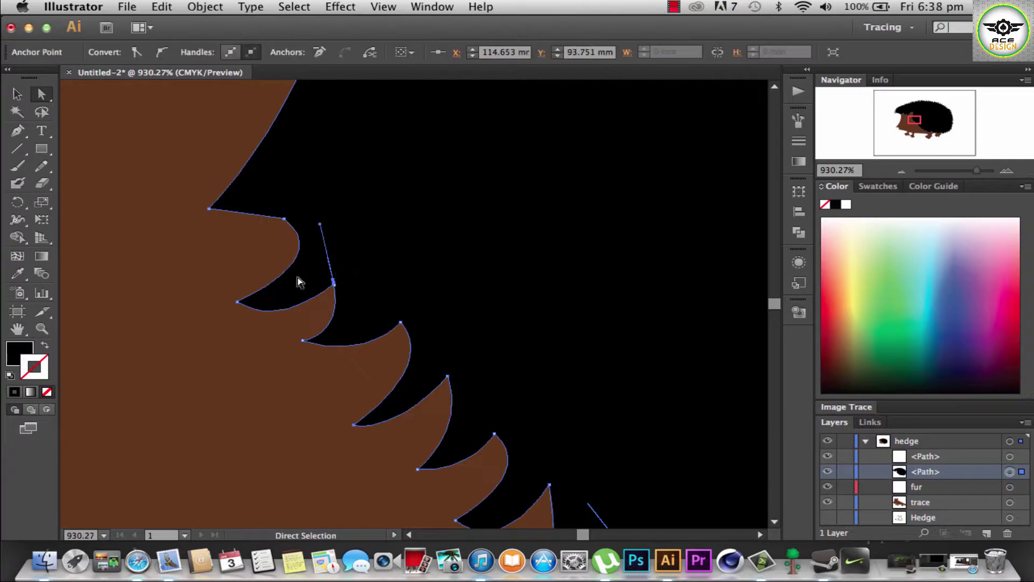
left_click_drag(17, 131, 81, 171)
left_click_drag(333, 281, 358, 285)
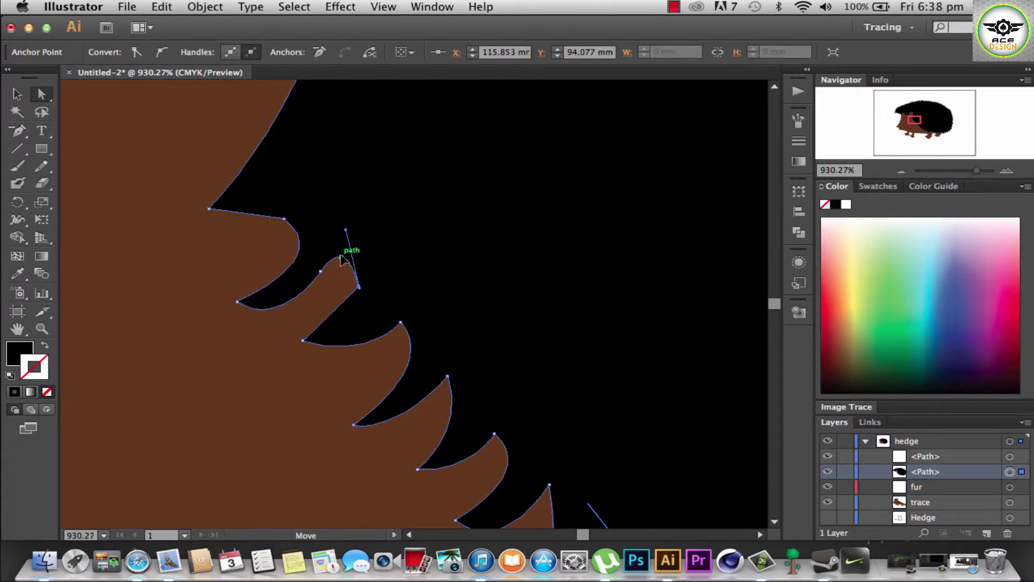
left_click(359, 284)
key("a")
left_click_drag(320, 272, 369, 284)
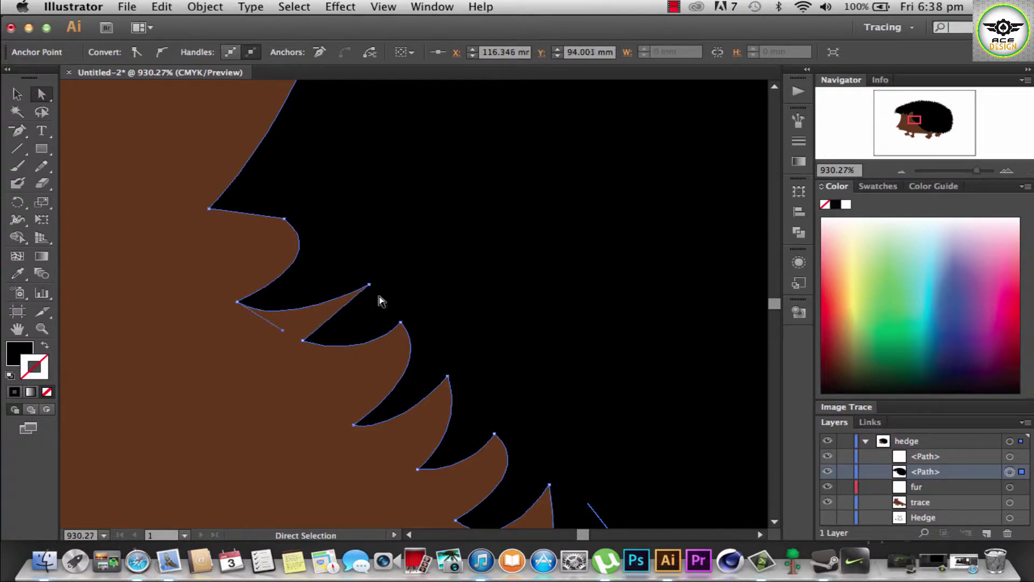
left_click_drag(302, 340, 327, 341)
key("v")
Step: Fine-tune the reshaped spike's curve handle and check the body edge
key("ctrl+0")
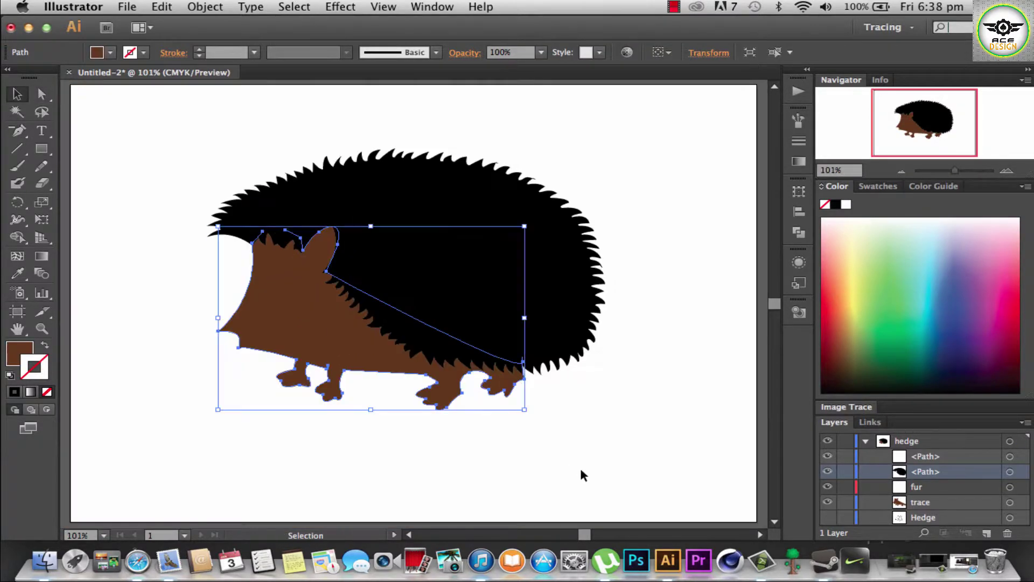
left_click(579, 466)
key("z")
left_click_drag(330, 276, 345, 281)
key("a")
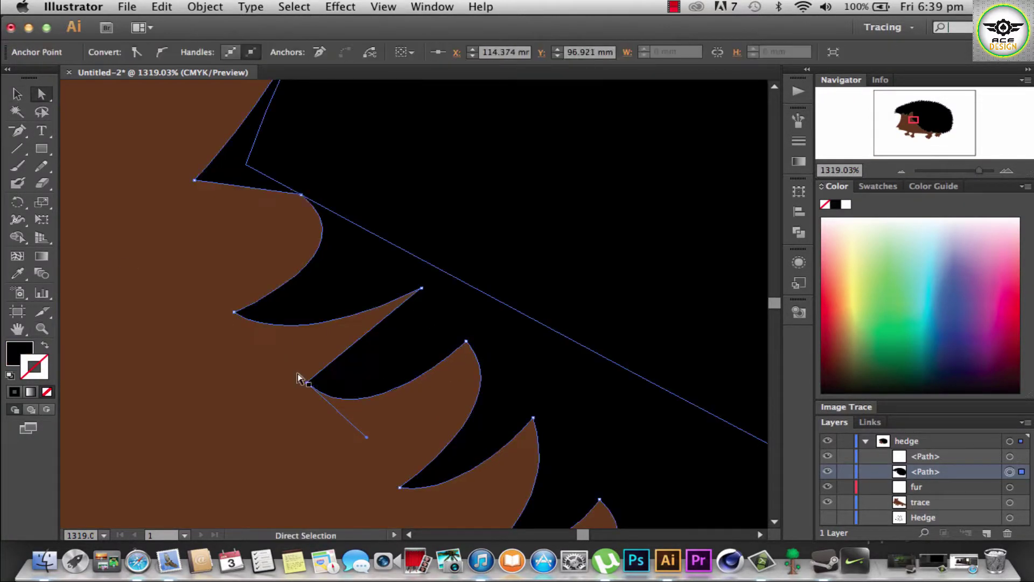
left_click_drag(370, 447, 437, 395)
key("ctrl+0")
left_click(598, 445)
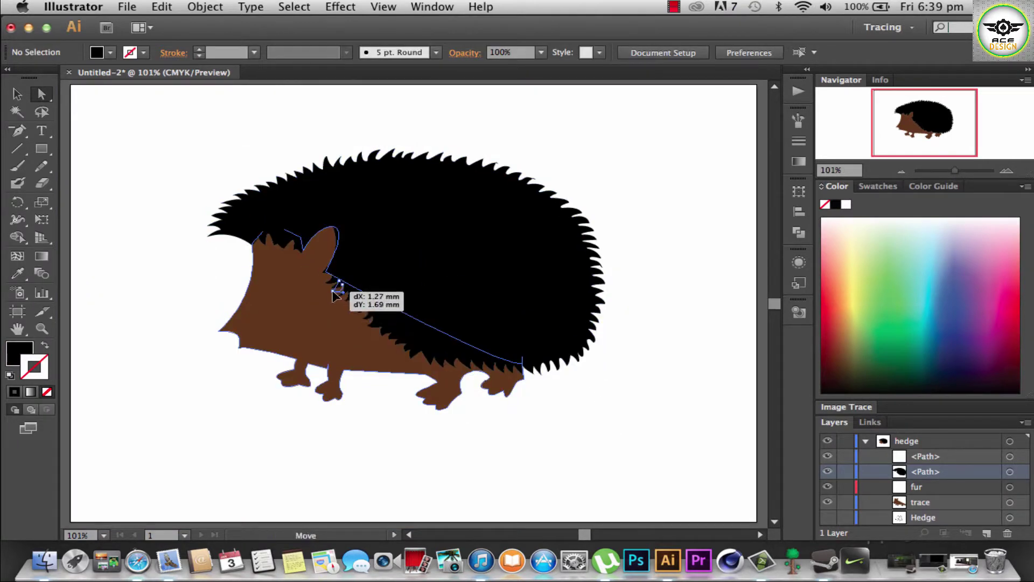
left_click(349, 306)
left_click(660, 487)
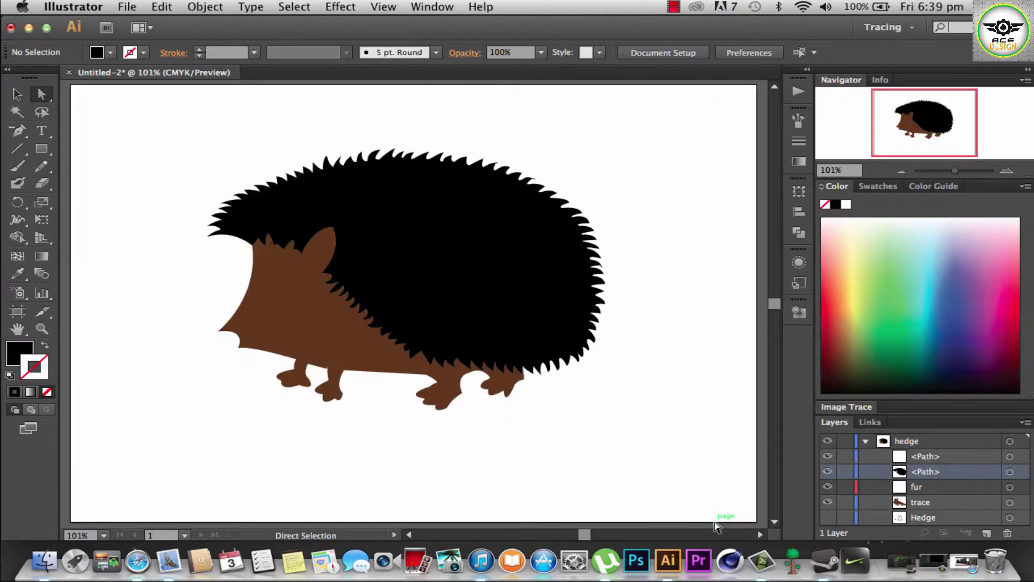
left_click(29, 28)
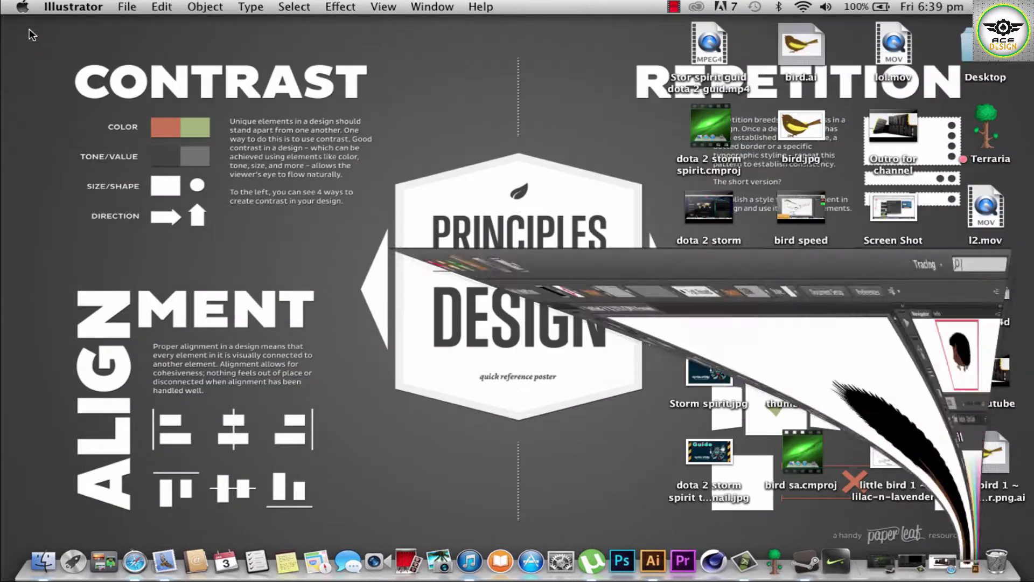
left_click(654, 562)
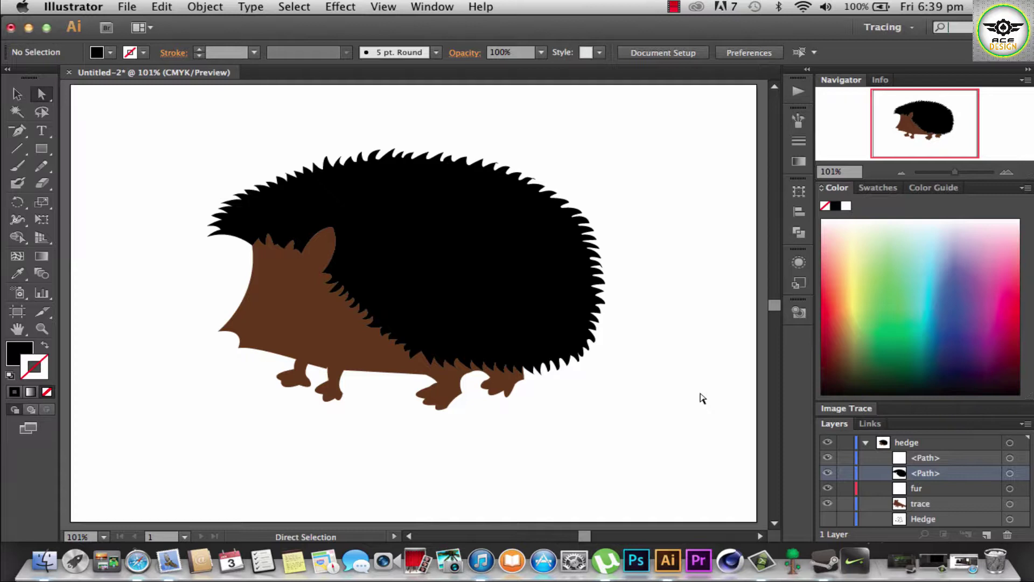
Step: Zoom the view onto the hedgehog's top spines with a Zoom marquee
left_click(48, 329)
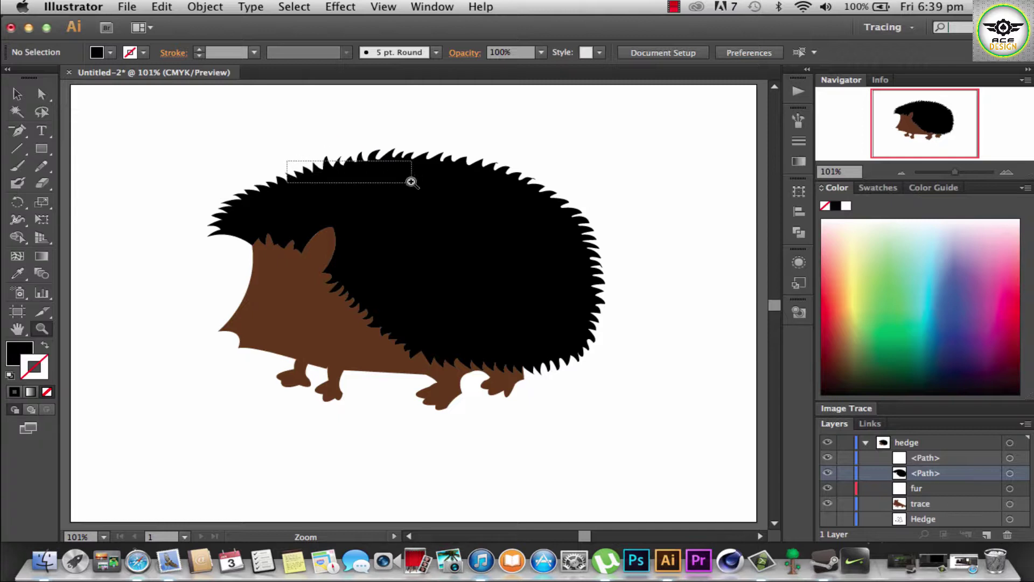
left_click_drag(285, 162, 415, 180)
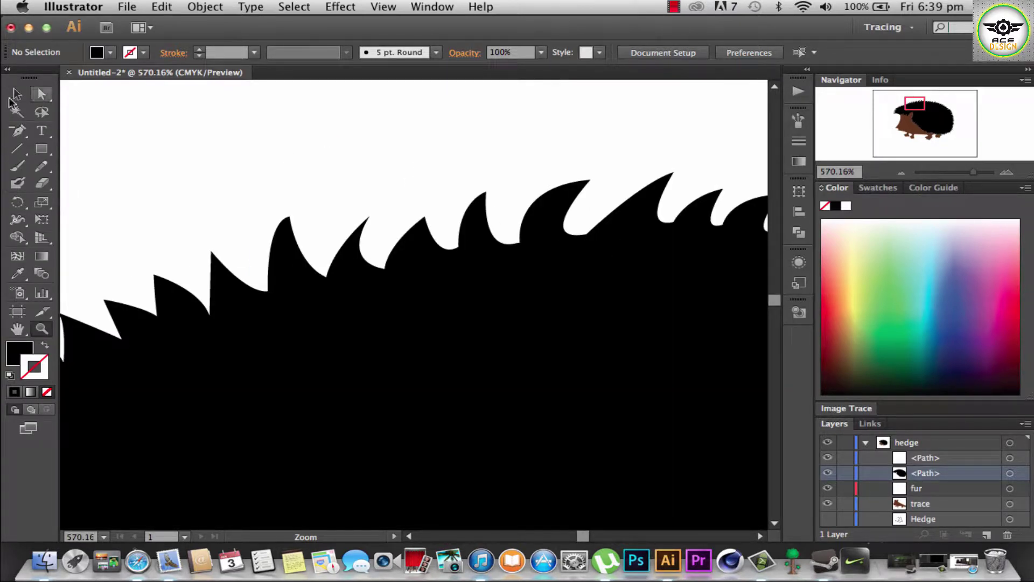
Step: Reshape the curve of a spine along the black fur's top edge with Direct Selection
left_click(42, 93)
left_click(569, 236)
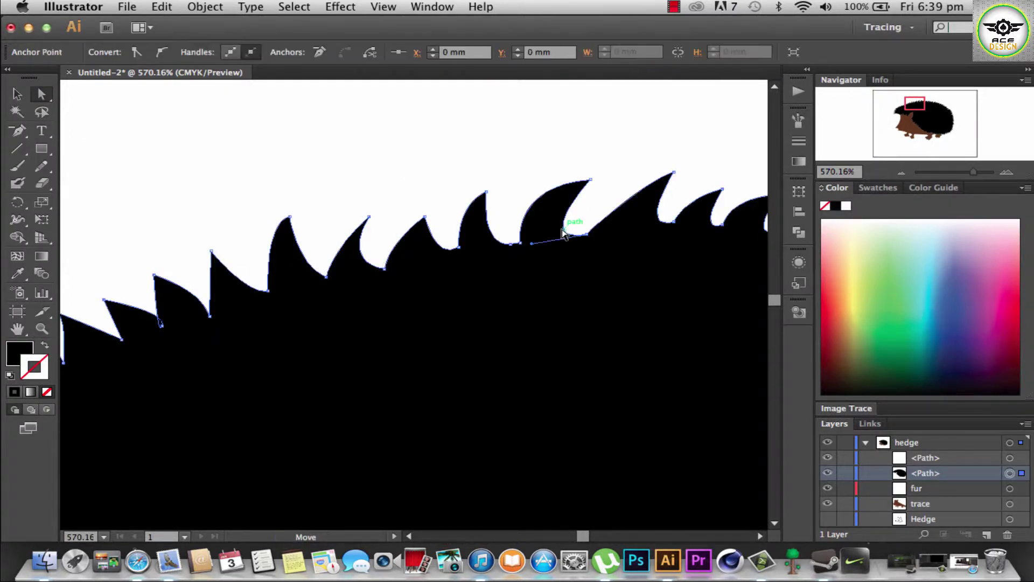
mouse_move(534, 243)
left_mouse_down()
mouse_move(551, 240)
mouse_move(513, 231)
left_mouse_up()
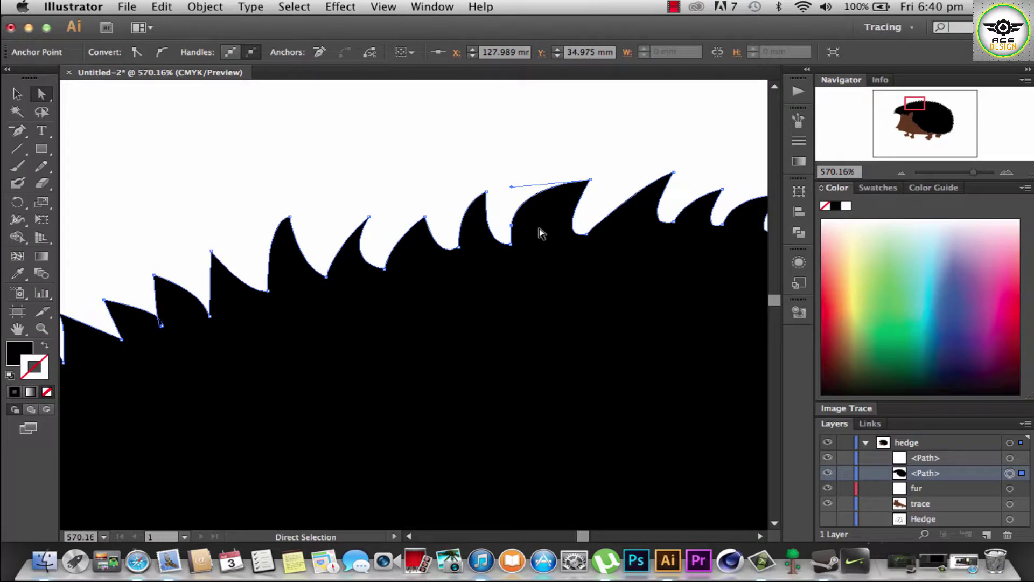
left_click(509, 191)
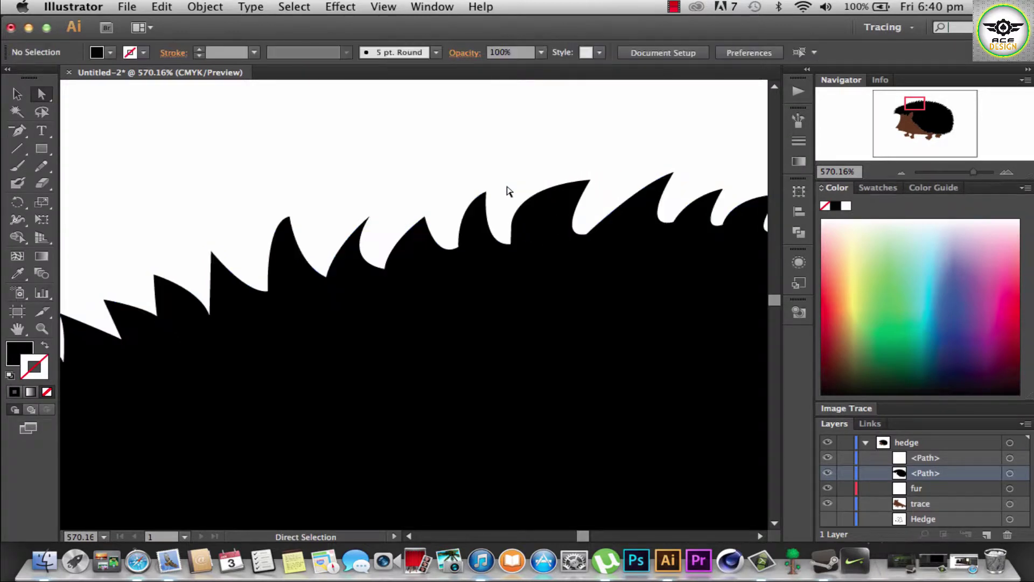
left_click(539, 211)
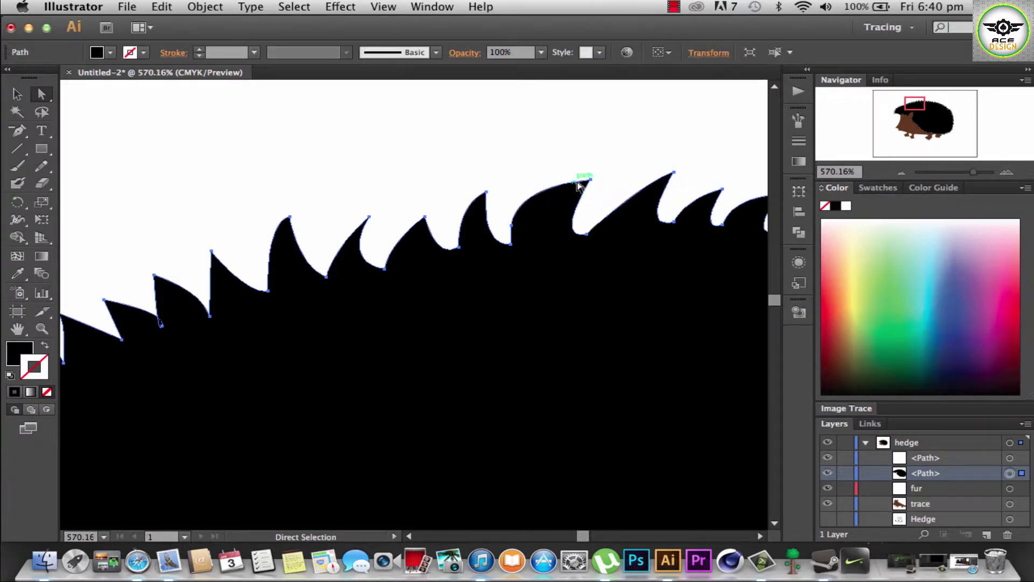
left_click(590, 181)
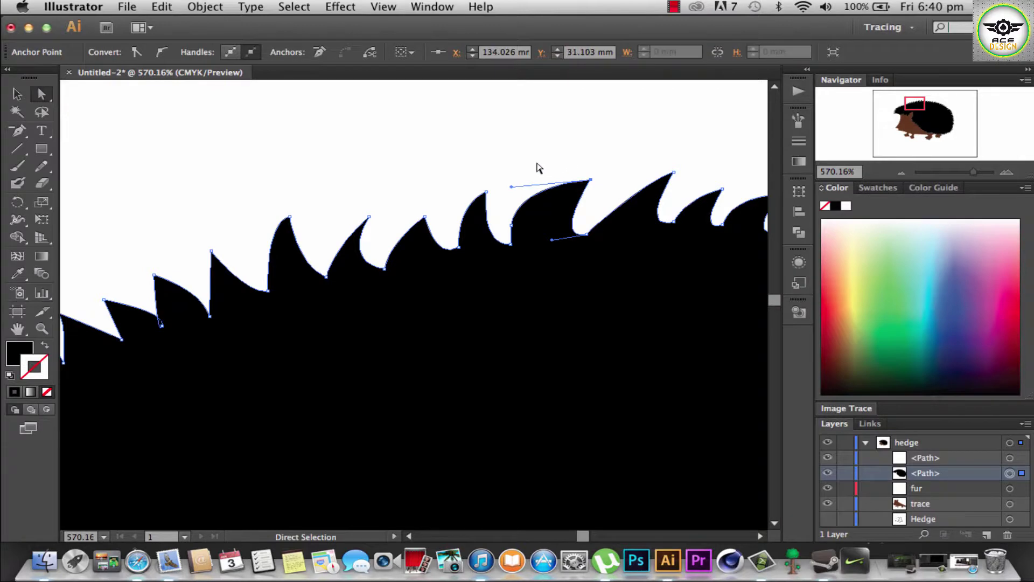
left_click(510, 191)
Step: Pull the valley anchor handles between top spines to refine a spike's shape
left_click(573, 238)
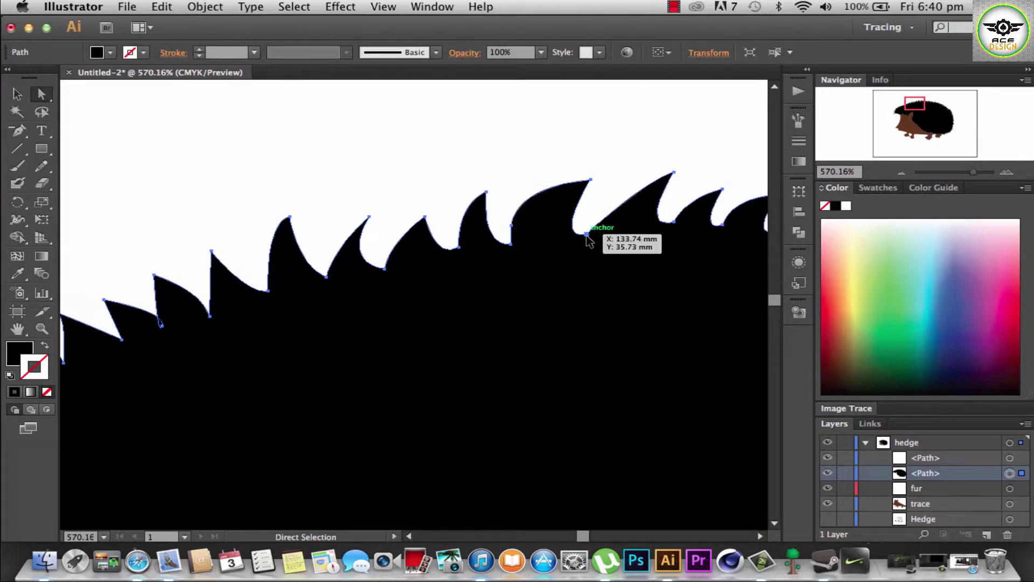
left_click_drag(552, 238, 506, 238)
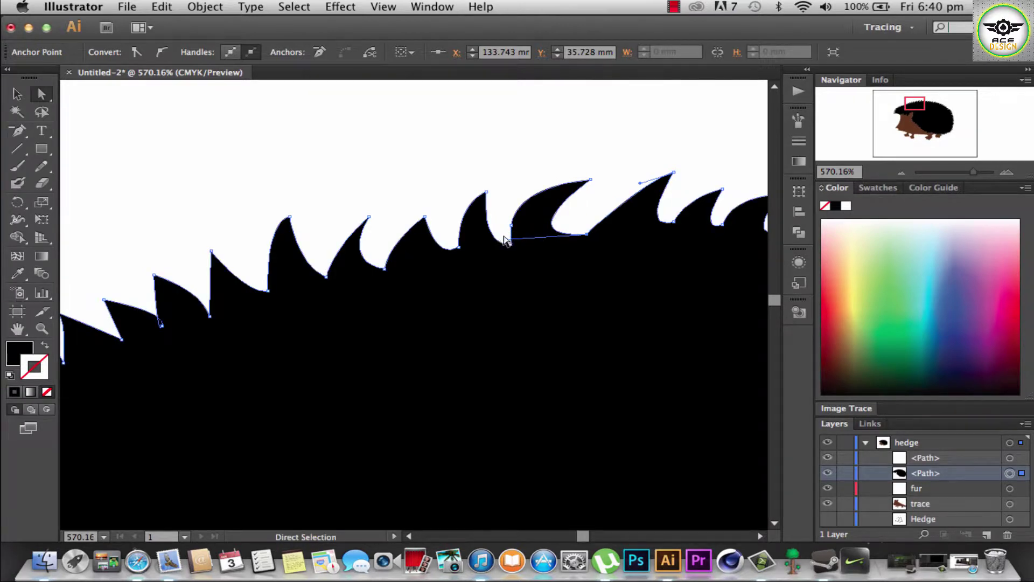
left_click(505, 241)
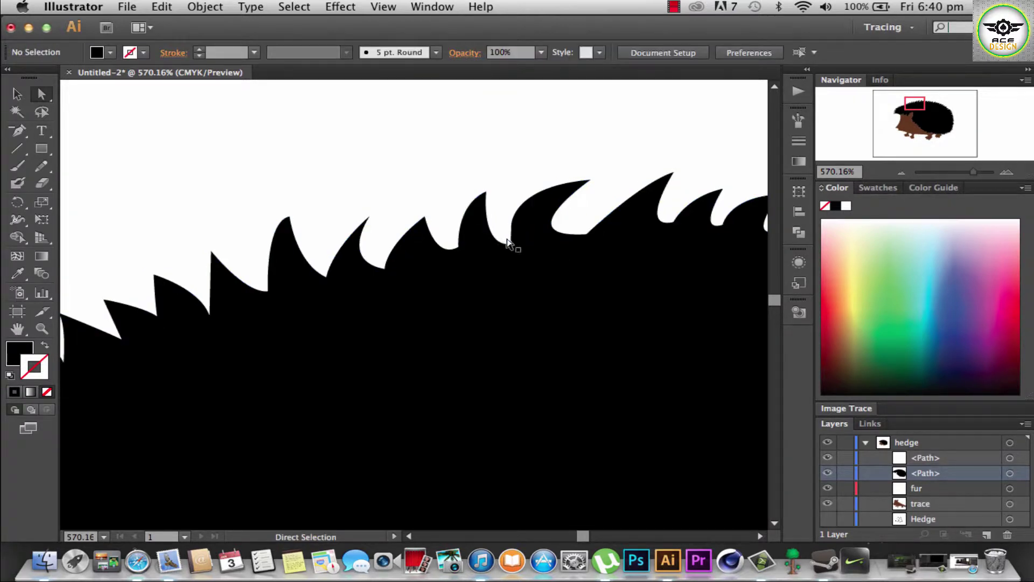
left_click(574, 242)
left_click(587, 234)
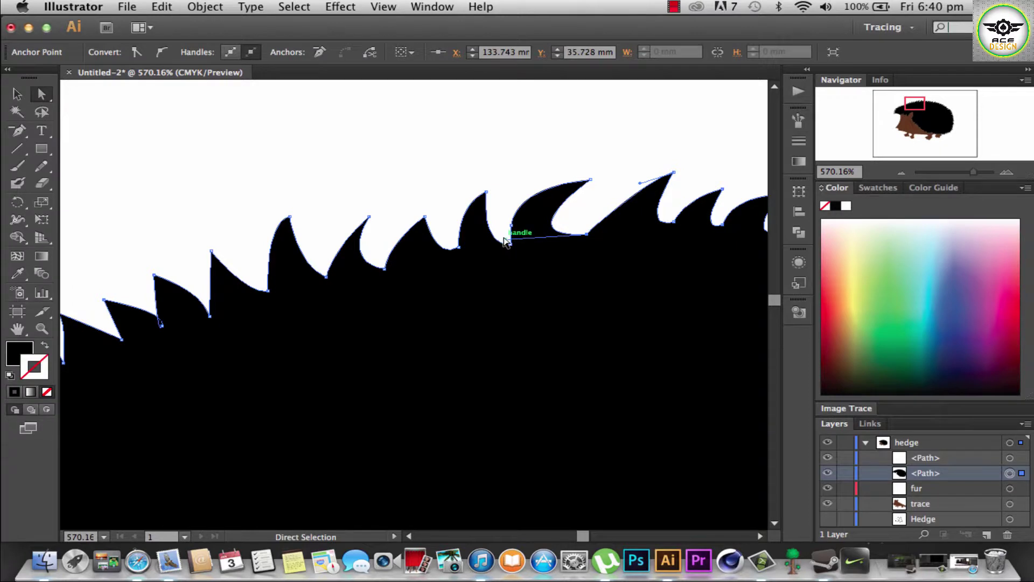
mouse_move(506, 240)
left_mouse_down()
mouse_move(538, 237)
mouse_move(514, 193)
left_mouse_up()
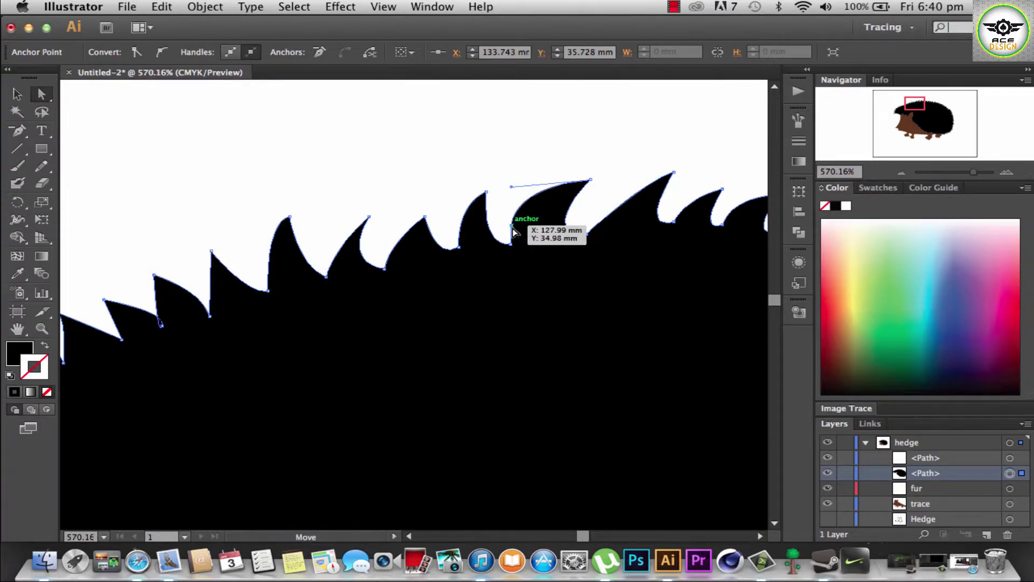
left_click(510, 192)
Step: Reshape one more quill's tip into a hooked point and fit the hedgehog in view
left_click(547, 224)
left_click(591, 179)
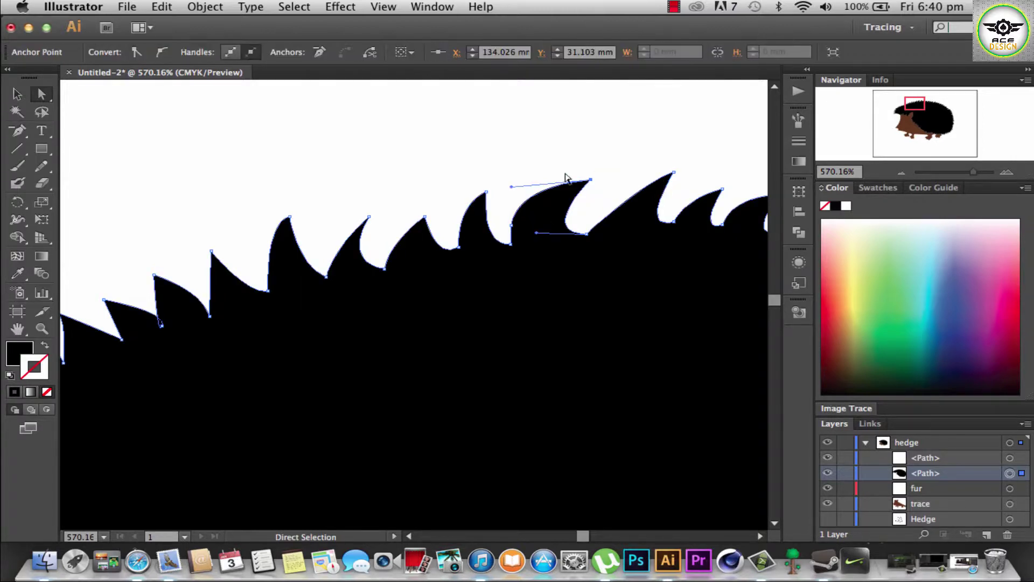
left_click_drag(511, 187, 532, 181)
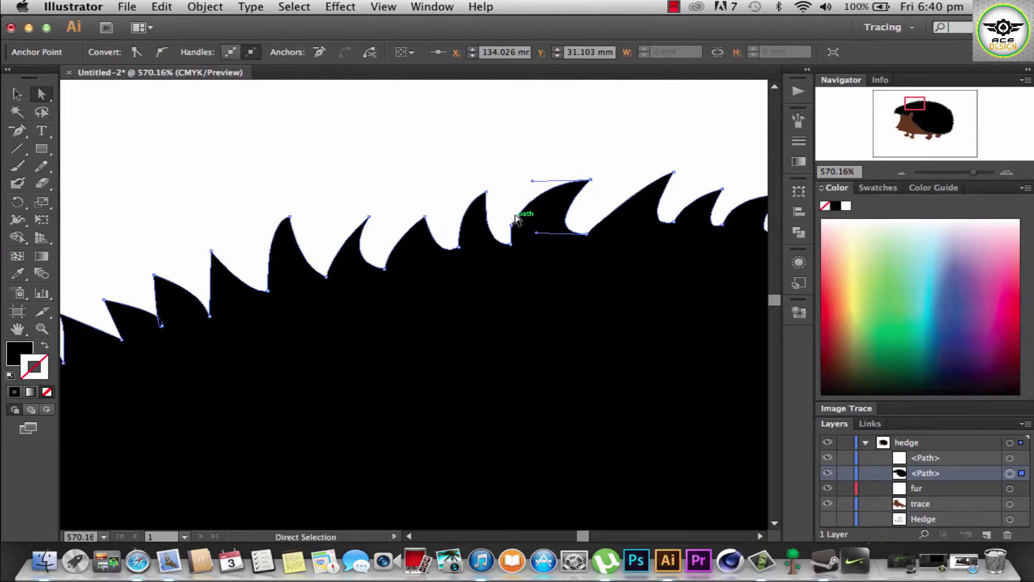
left_click_drag(509, 229, 516, 215)
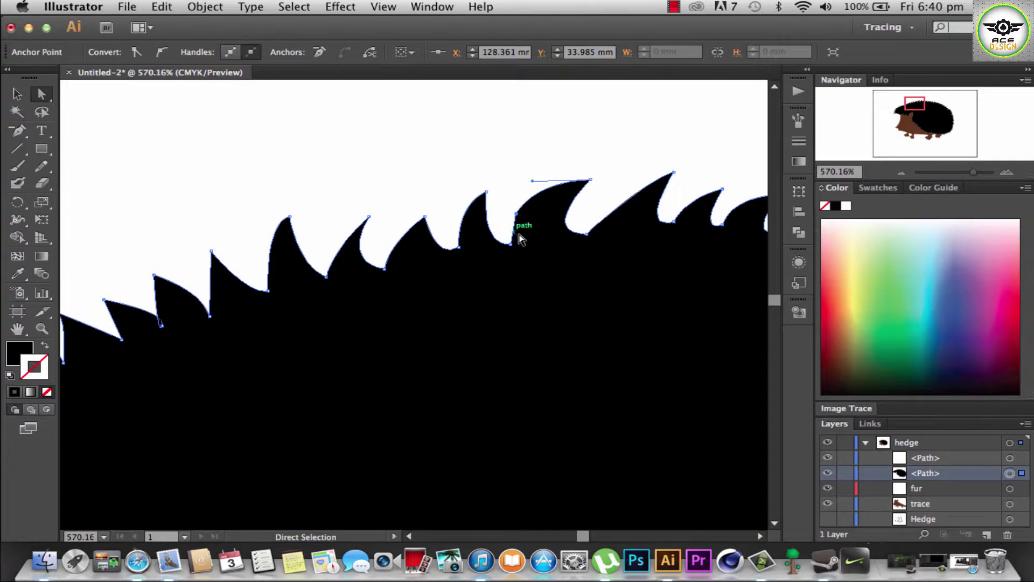
left_click(17, 130)
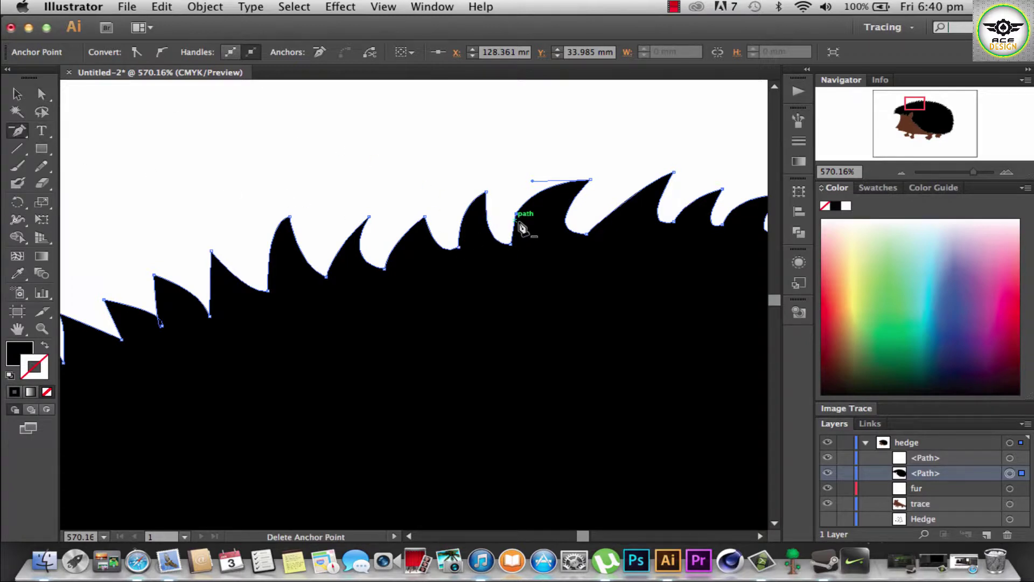
left_click(18, 95)
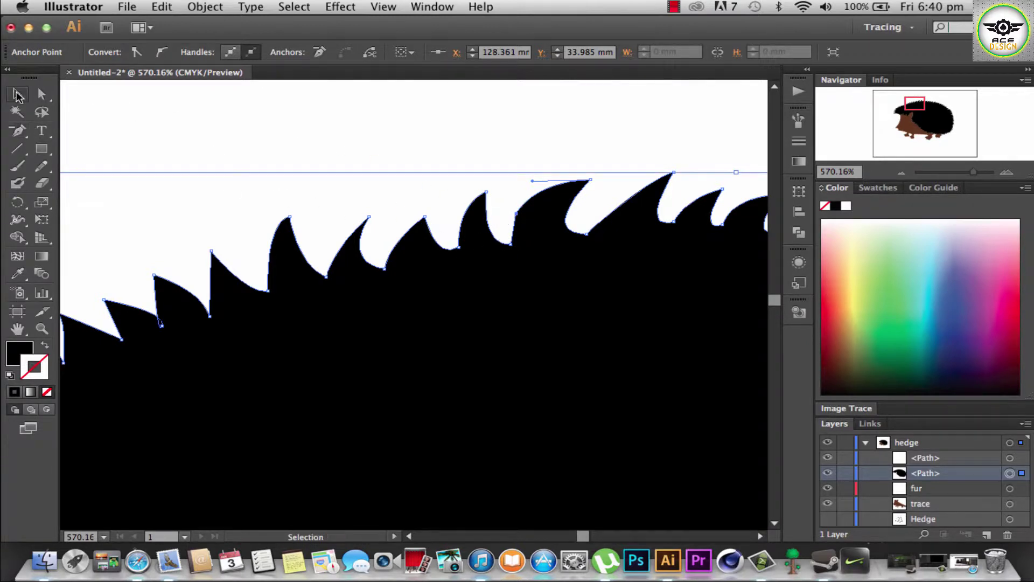
key("ctrl+0")
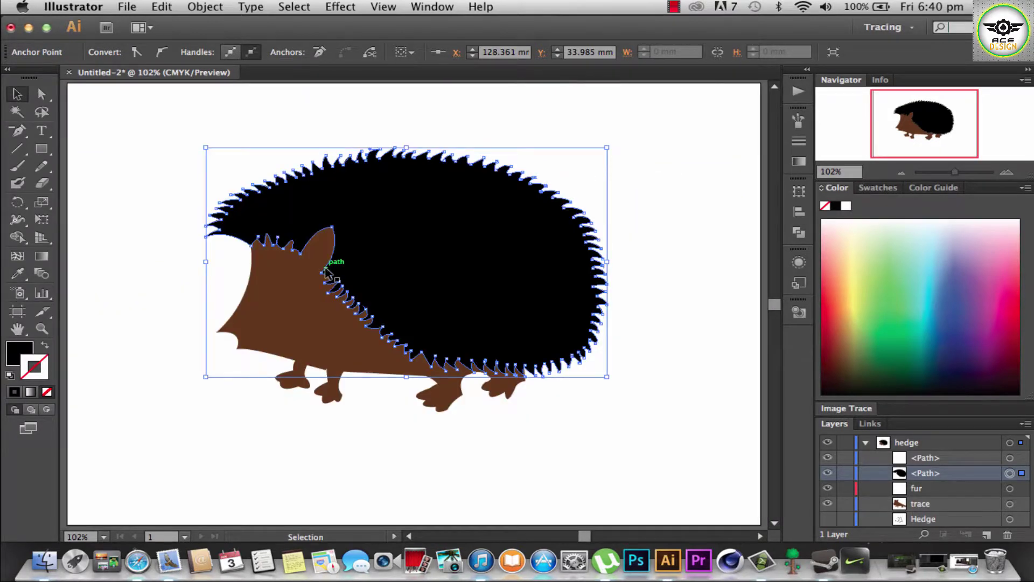
Step: Deselect the fur and zoom in close on a spike along its right edge
left_click(723, 434)
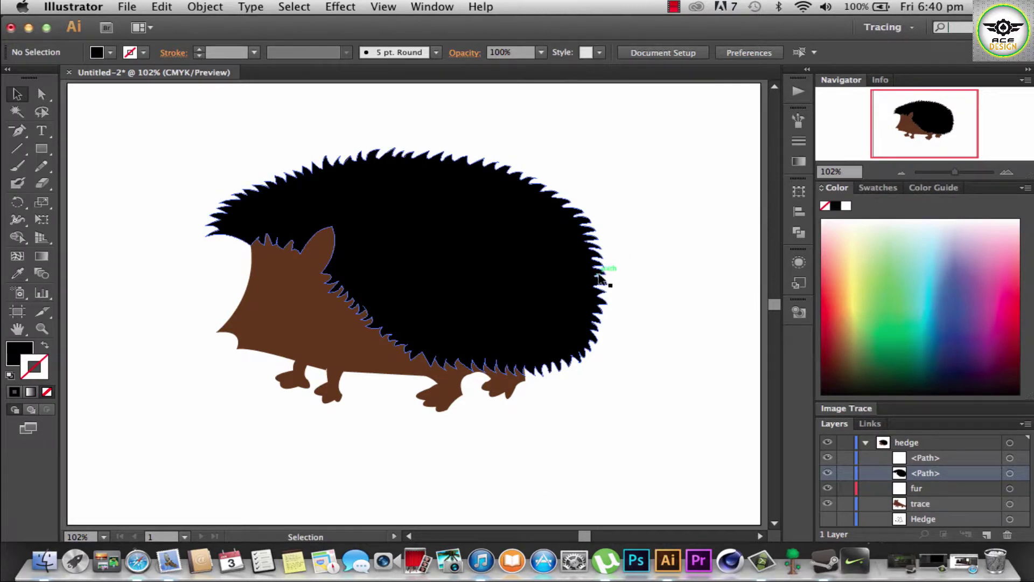
left_click(42, 329)
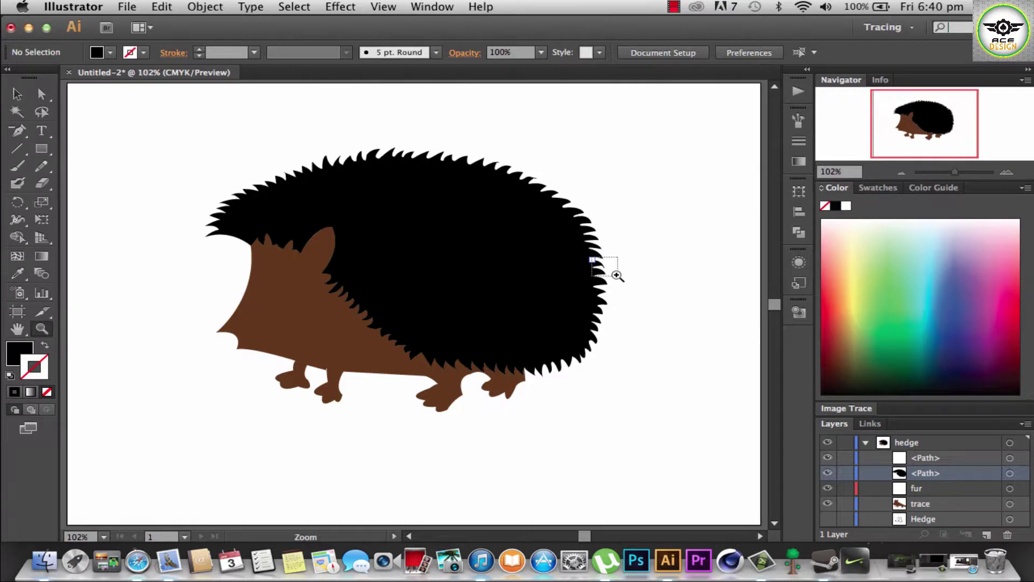
left_click_drag(617, 276, 620, 272)
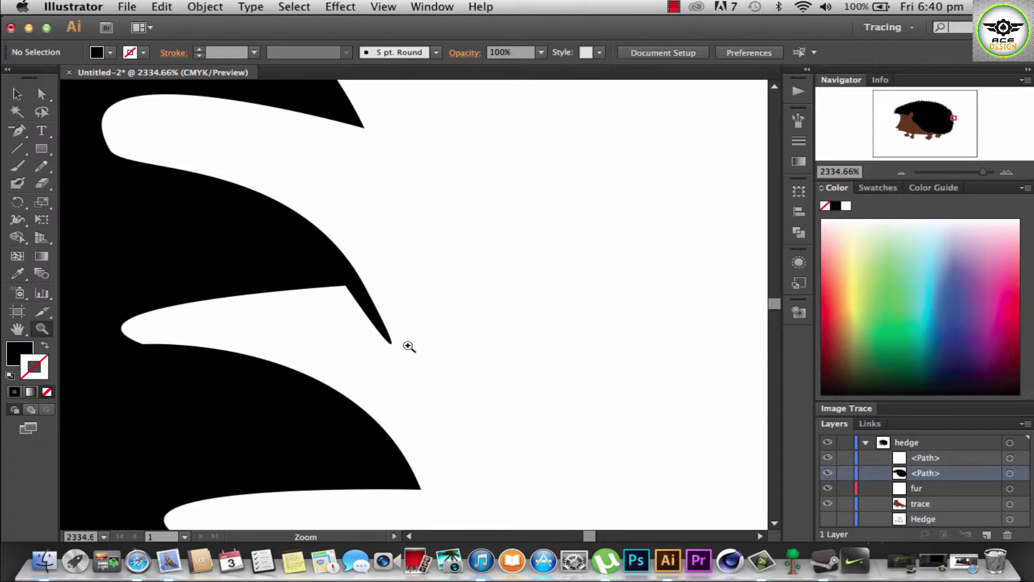
Step: Nudge the right-edge spike's base anchor and bend its curve with a direction handle
left_click(41, 94)
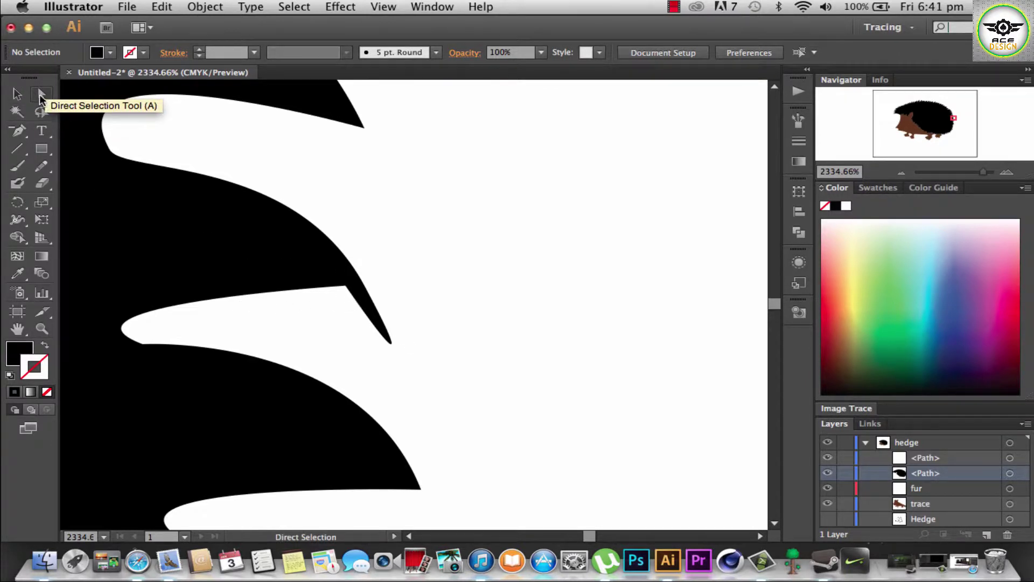
left_click(41, 96)
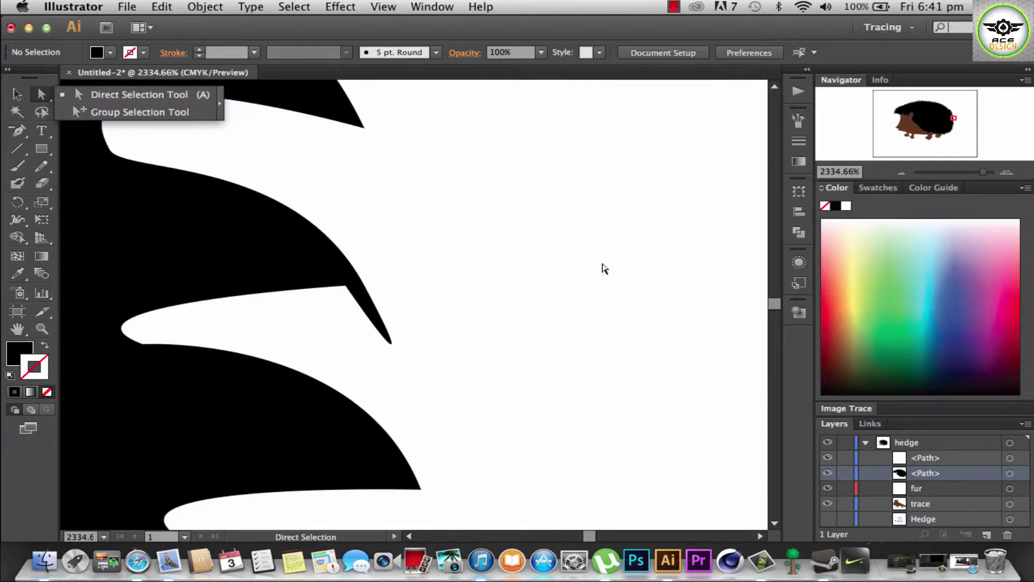
left_click(137, 95)
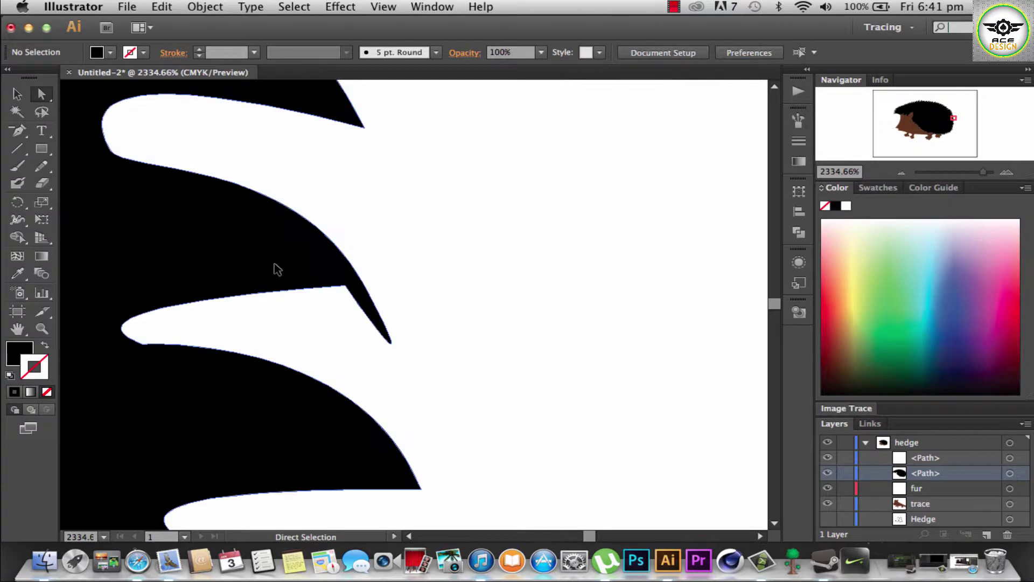
left_click(286, 281)
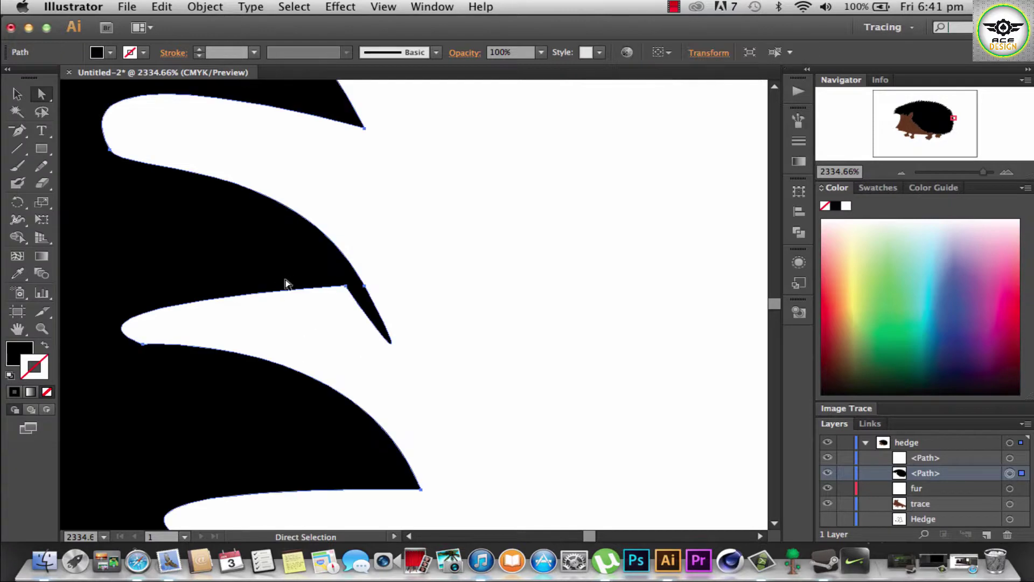
left_click(346, 287)
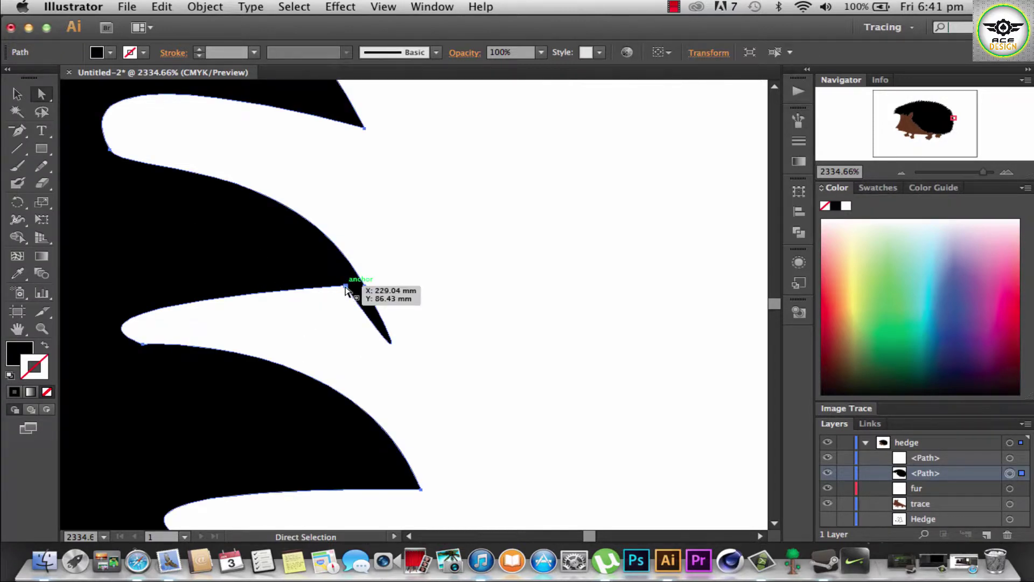
left_click_drag(346, 288, 368, 288)
left_click(345, 287)
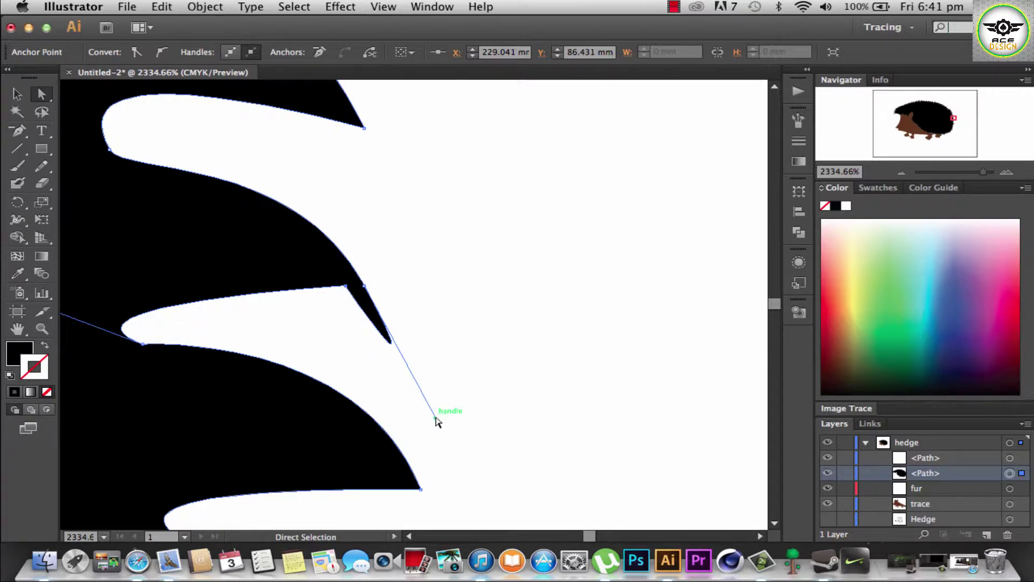
left_click_drag(434, 416, 450, 377)
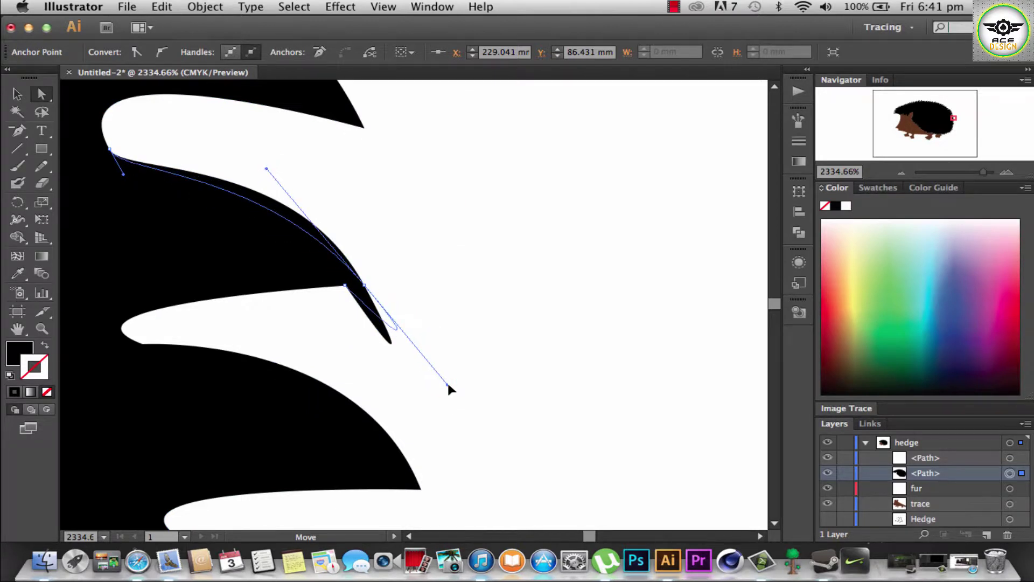
Step: Move the spike's anchors down and left to round it into a shorter lobe
left_click(349, 288)
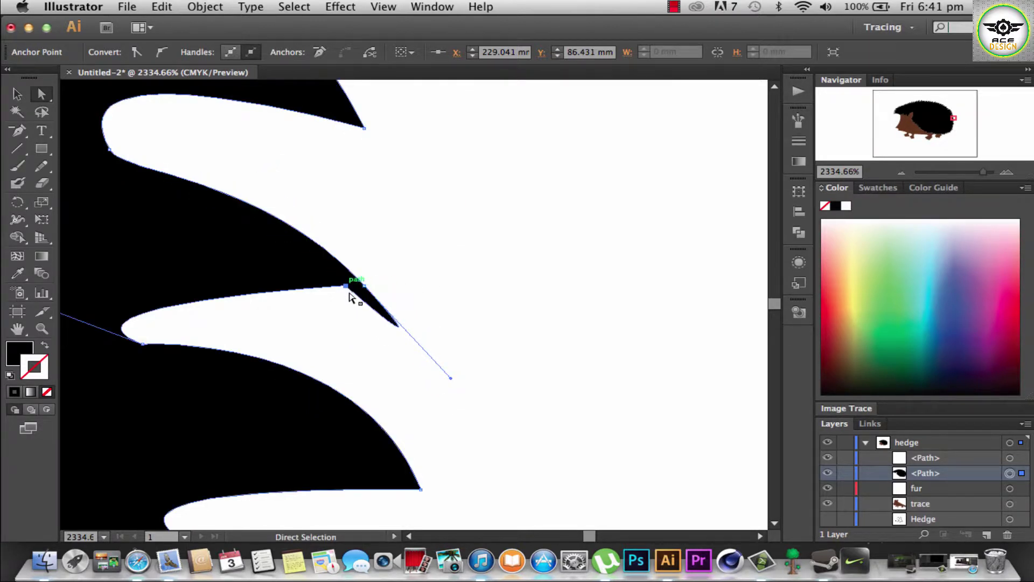
left_click(347, 289)
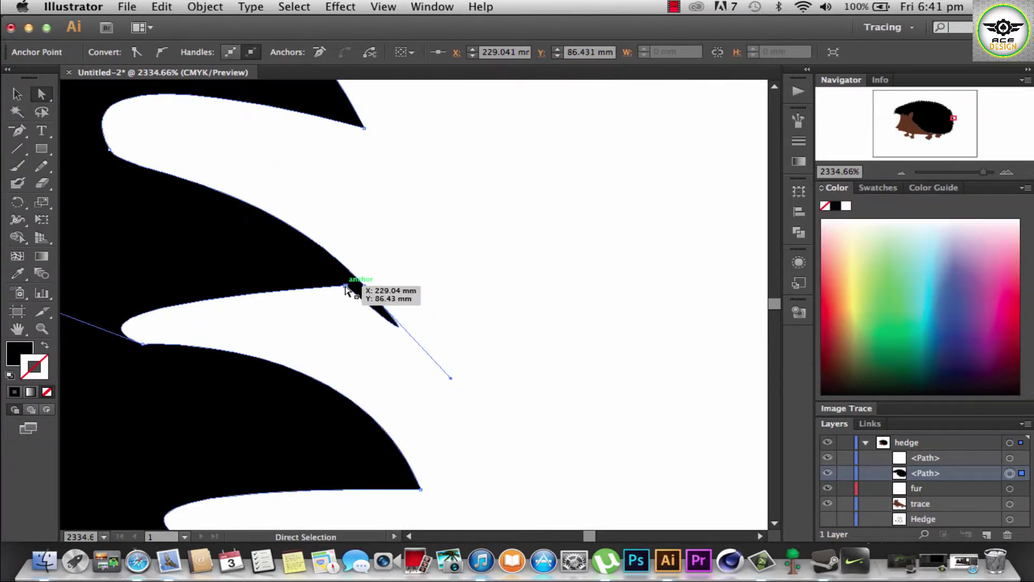
left_click_drag(348, 289, 338, 308)
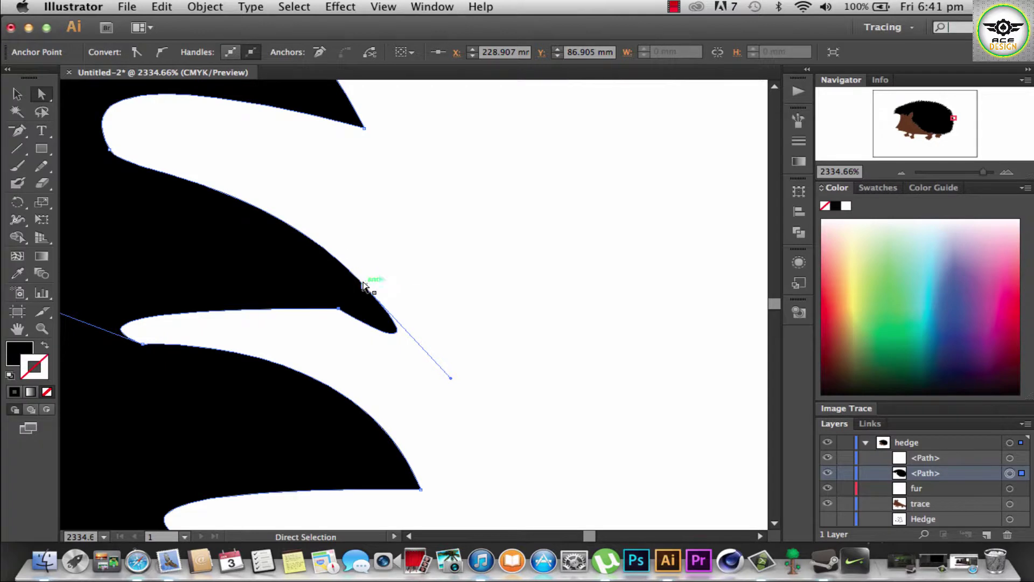
left_click_drag(363, 285, 360, 238)
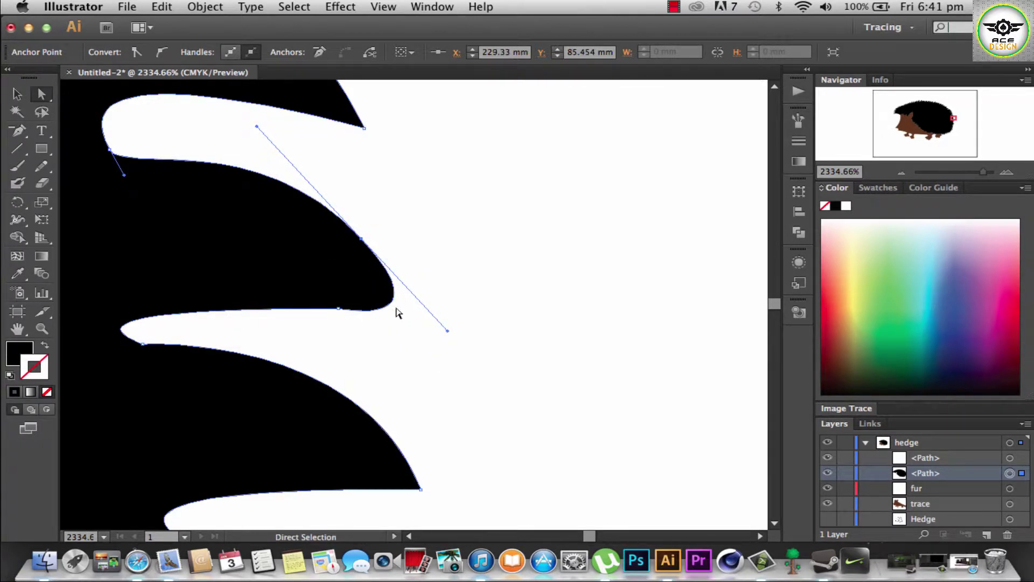
left_click_drag(344, 309, 393, 315)
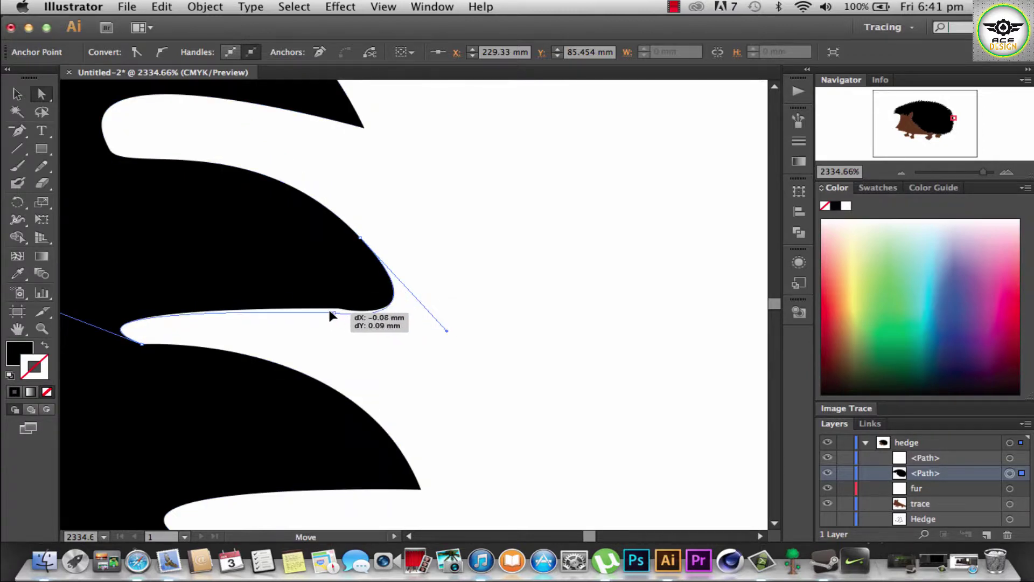
left_click_drag(393, 315, 272, 289)
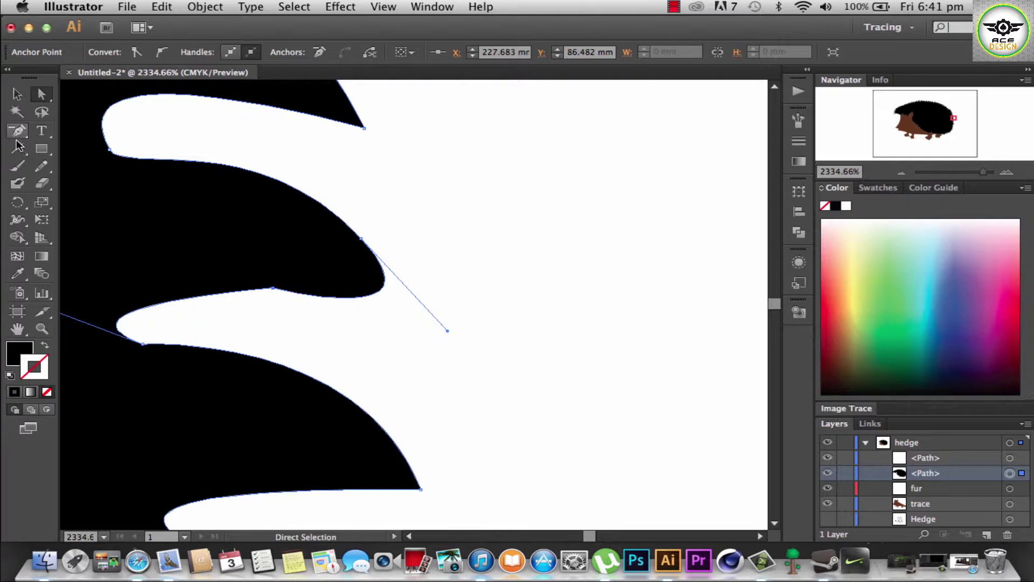
left_click_drag(18, 134, 122, 160)
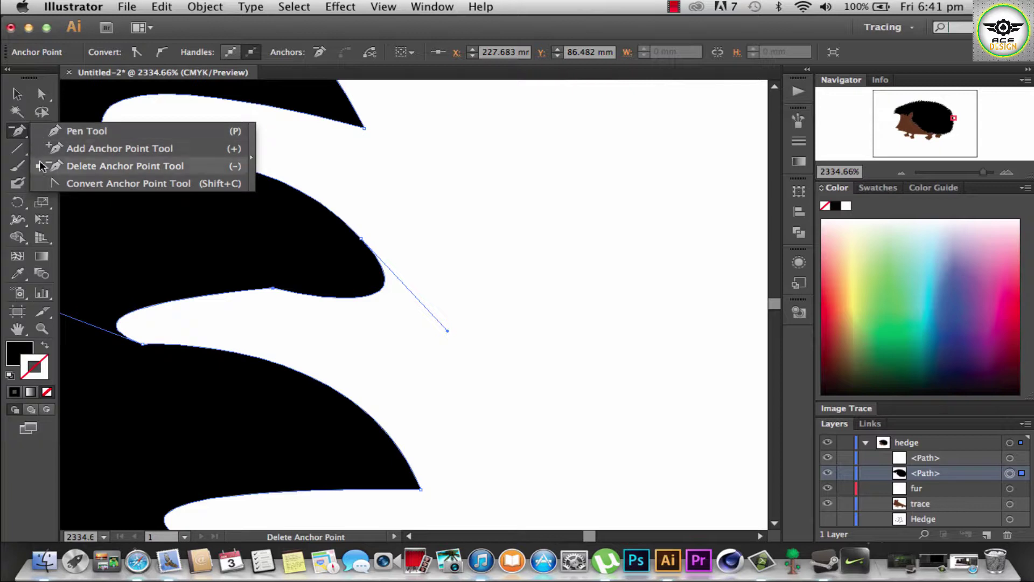
Step: Try deleting a spike anchor, undo it, then round the spike's underside via its handle
mouse_move(121, 160)
left_mouse_down()
mouse_move(92, 167)
mouse_move(105, 173)
left_mouse_up()
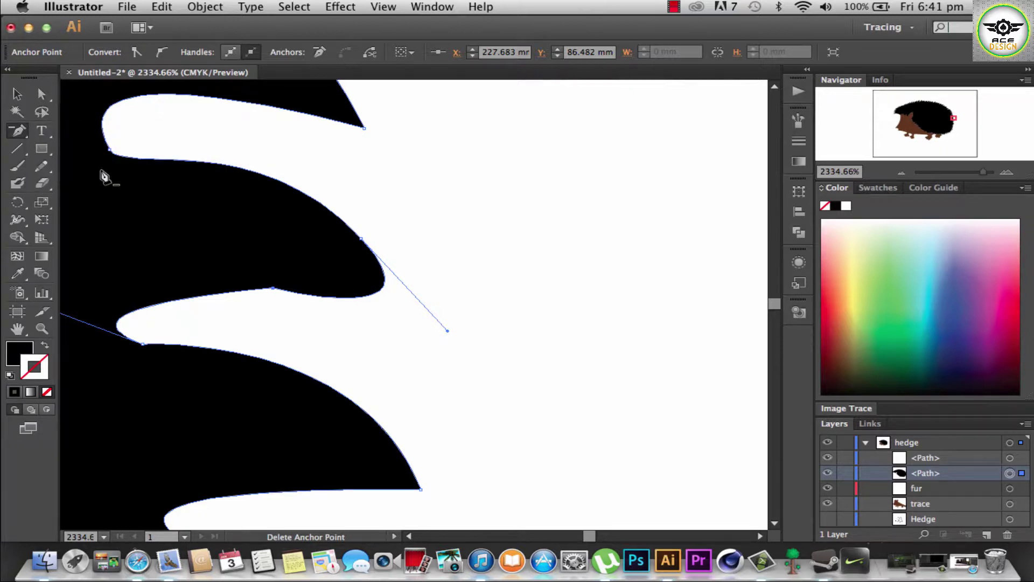
left_click(361, 238)
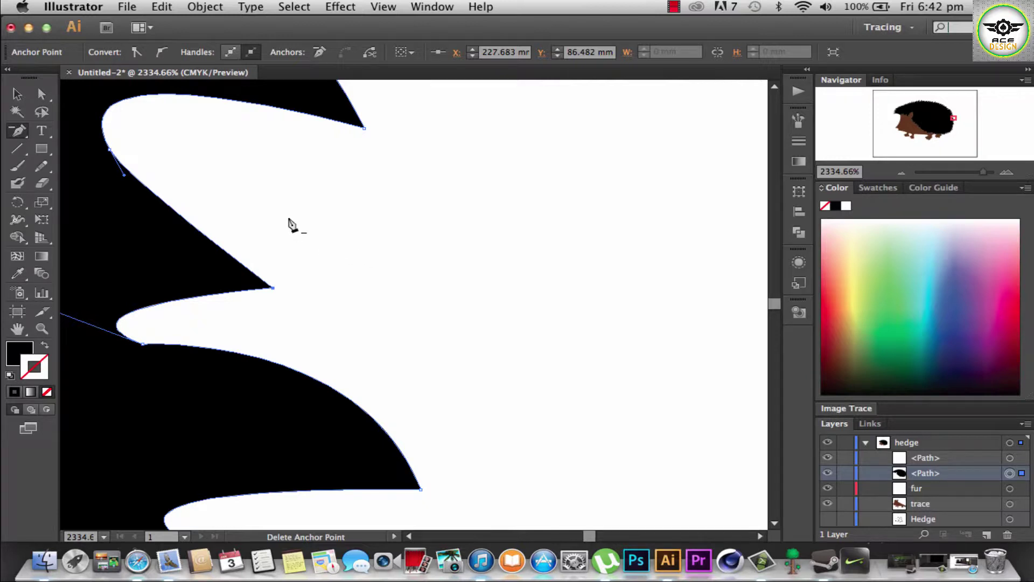
key("ctrl+z")
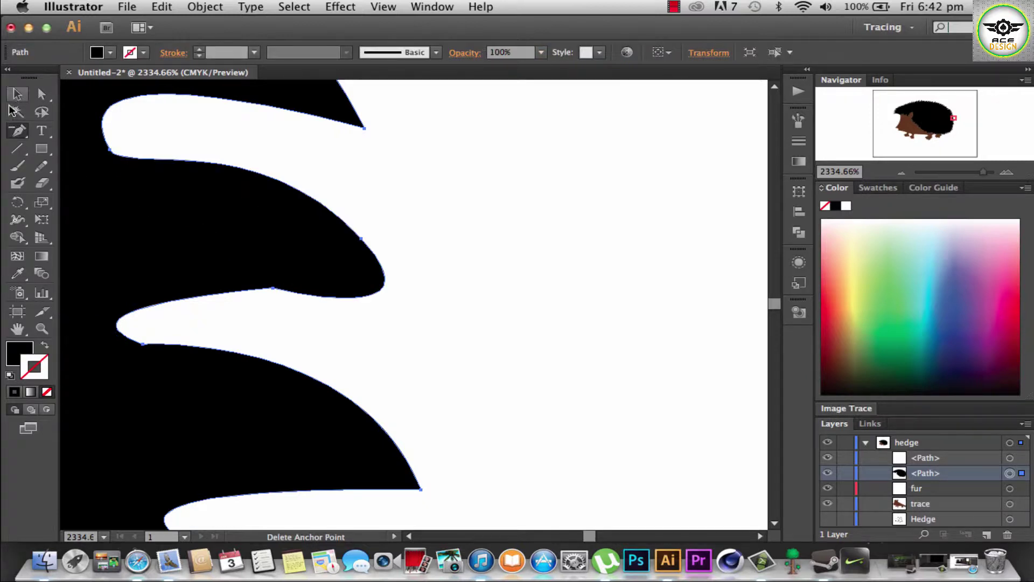
left_click(41, 94)
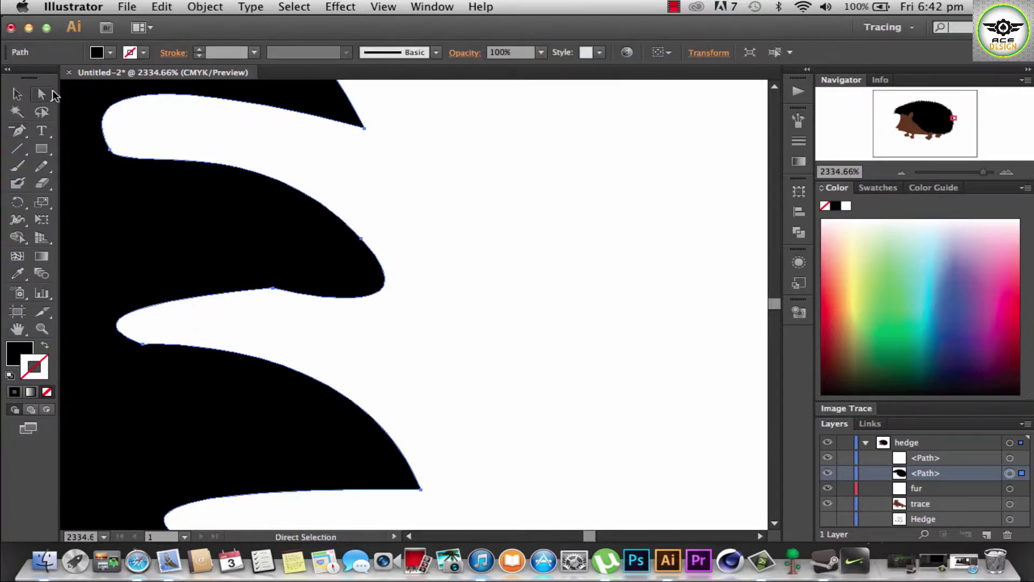
left_click(274, 288)
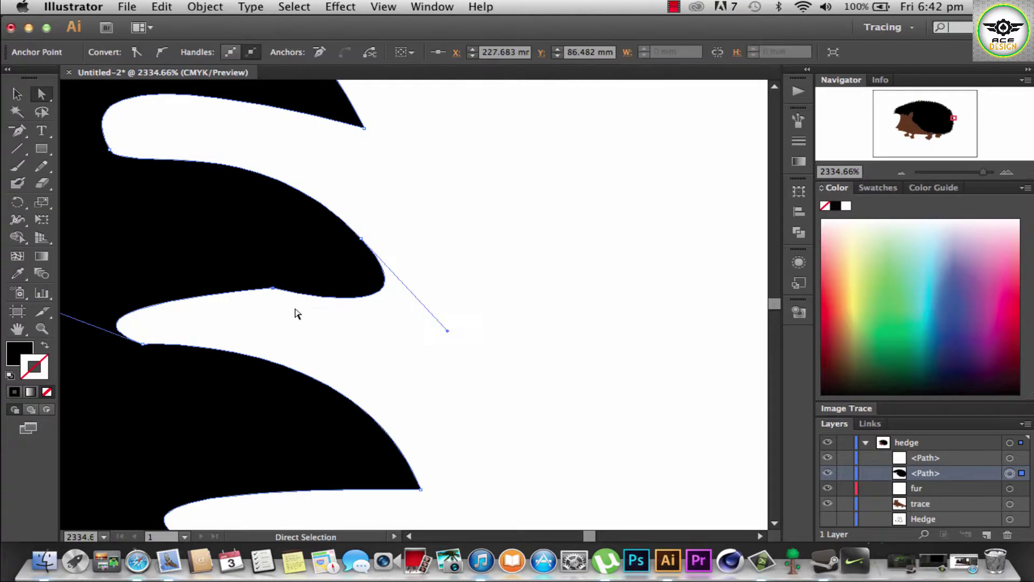
left_click(447, 330)
left_click_drag(447, 330, 468, 294)
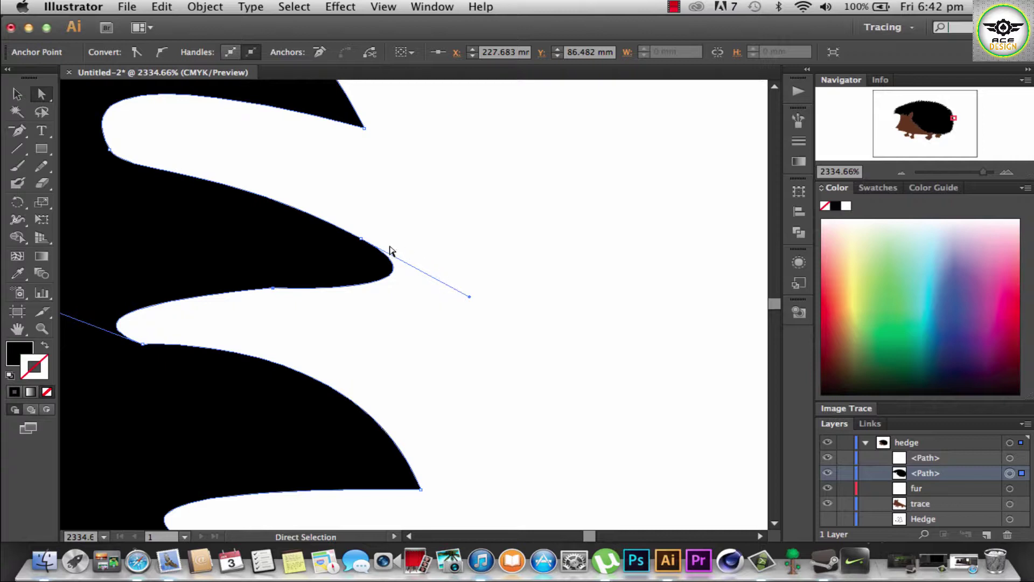
left_click_drag(274, 289, 273, 296)
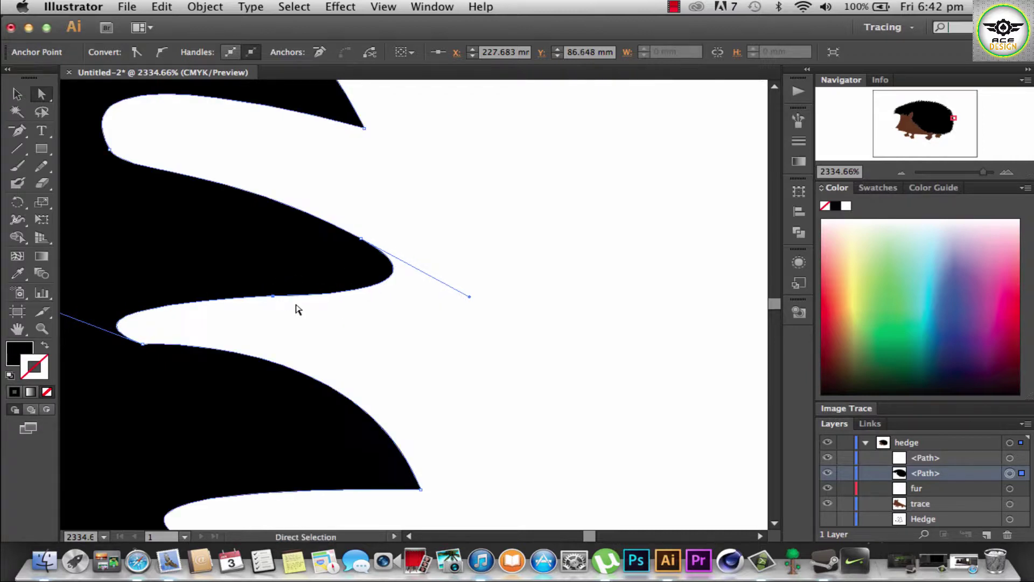
Step: Undo an accidental fur move and pull down the next spike's handle to reshape it
left_click_drag(140, 379, 146, 373)
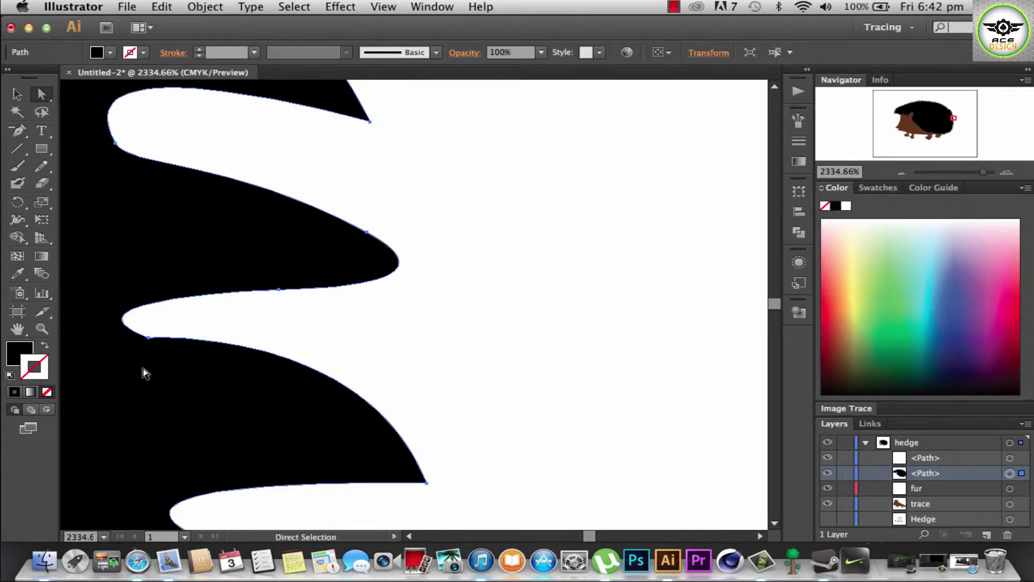
key("super+z")
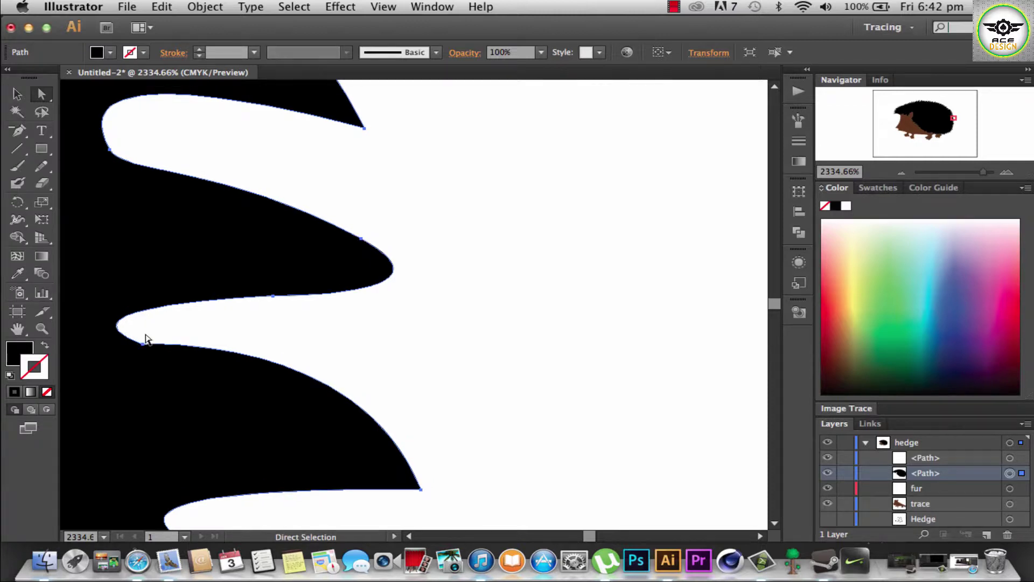
left_click(143, 344)
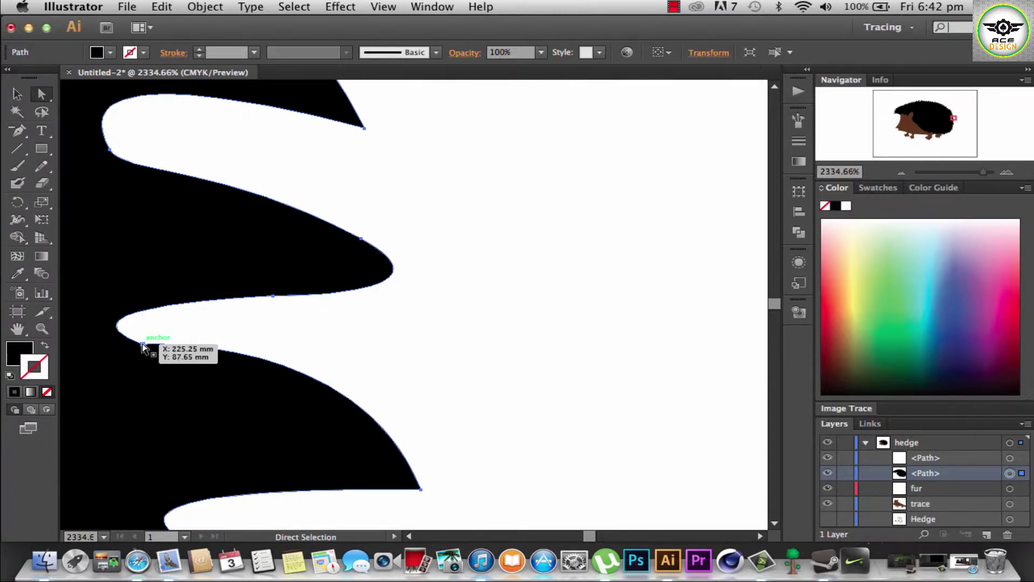
left_click_drag(143, 348, 145, 348)
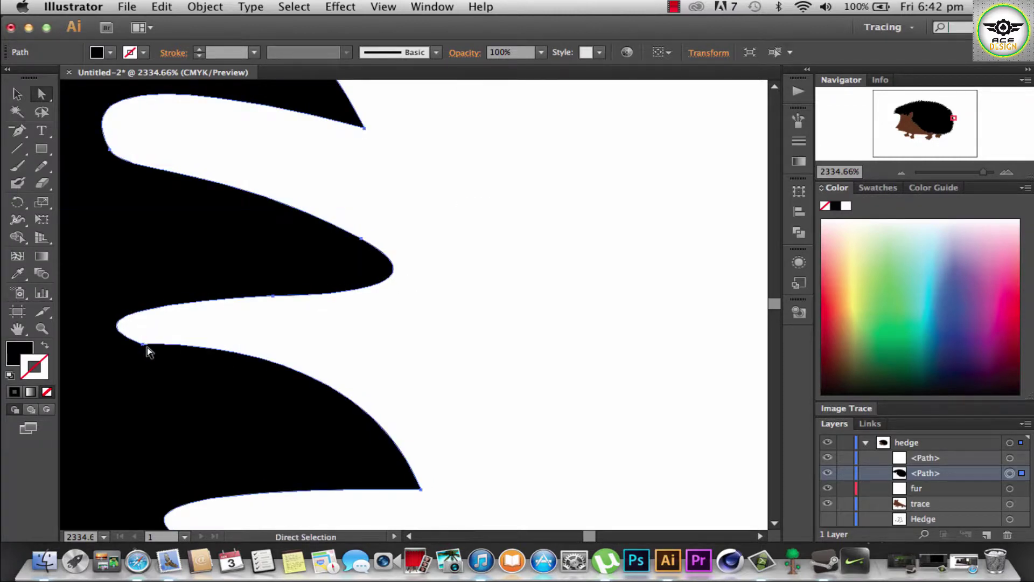
left_click(143, 344)
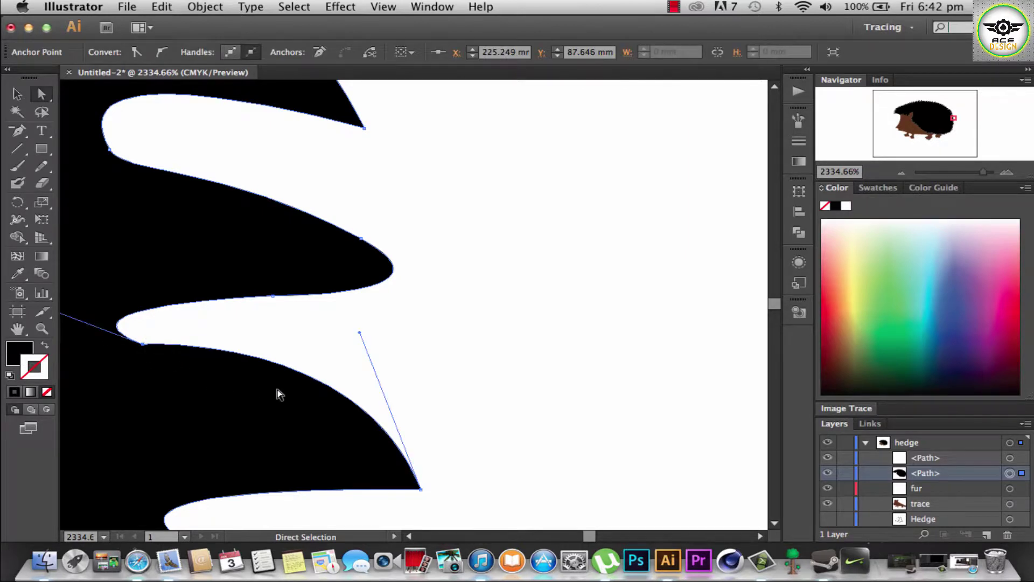
scroll(277, 393, "left", 4)
scroll(277, 393, "left", 2)
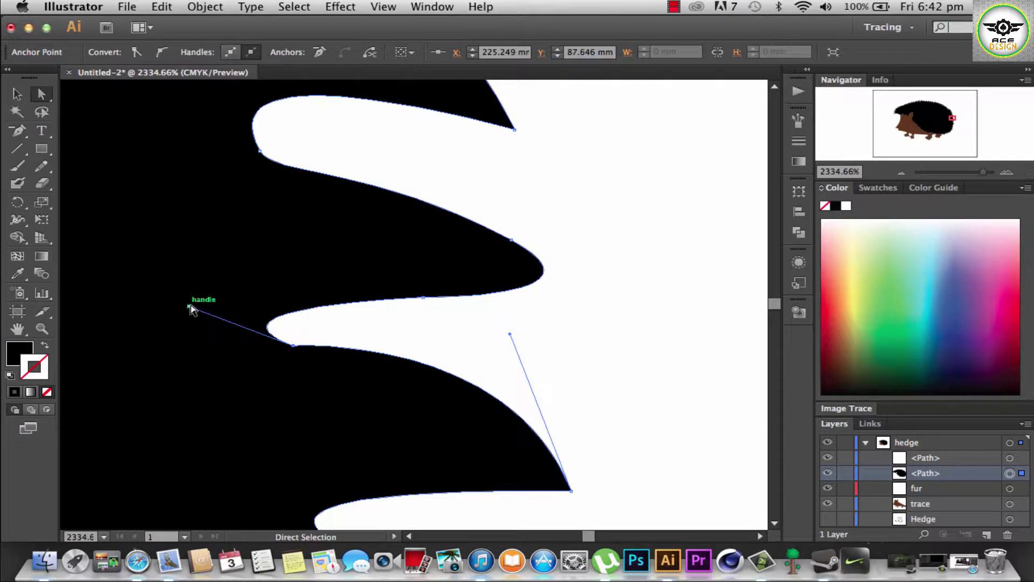
mouse_move(189, 306)
left_mouse_down()
mouse_move(186, 321)
mouse_move(122, 335)
left_mouse_up()
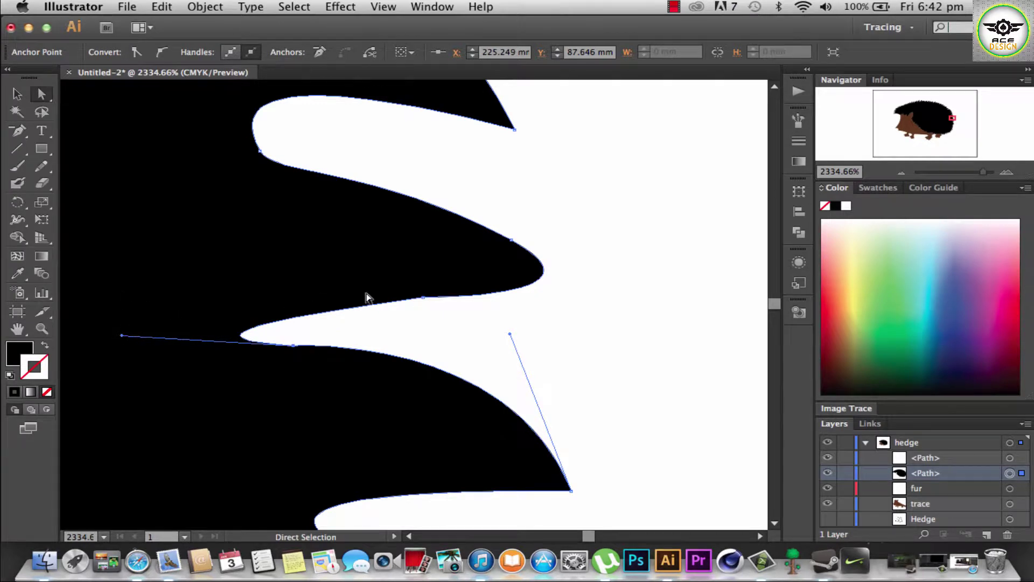
Step: Nudge the next spike's inner-tip anchor and cancel the accidentally opened Open dialog
left_click(423, 297)
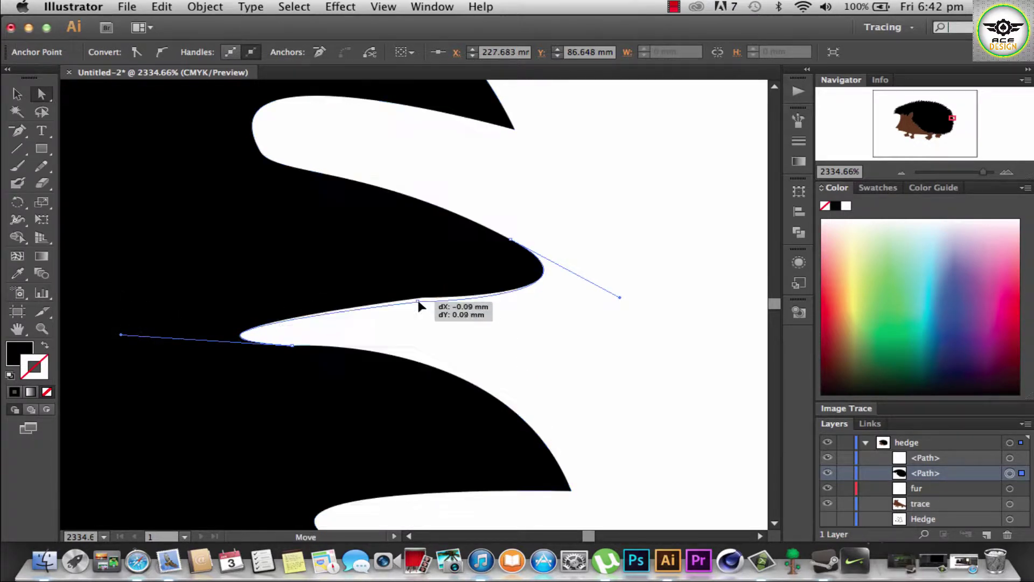
left_click_drag(423, 297, 418, 302)
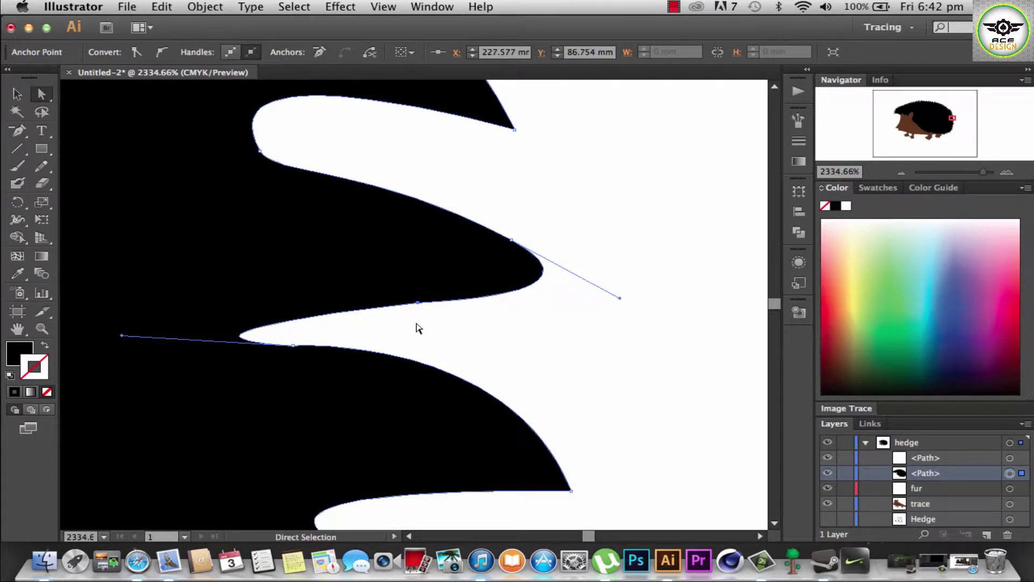
key("super+o")
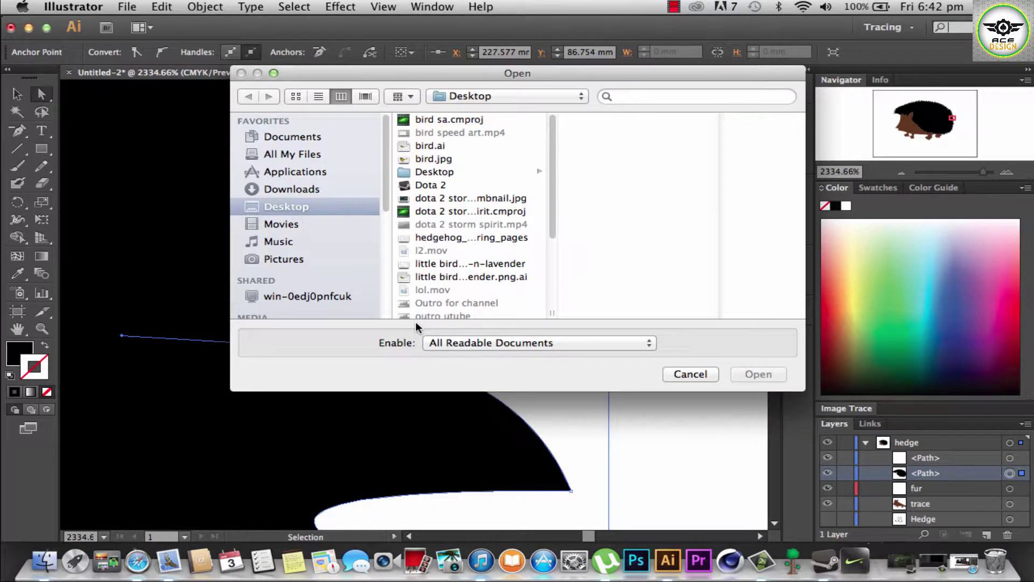
left_click(704, 377)
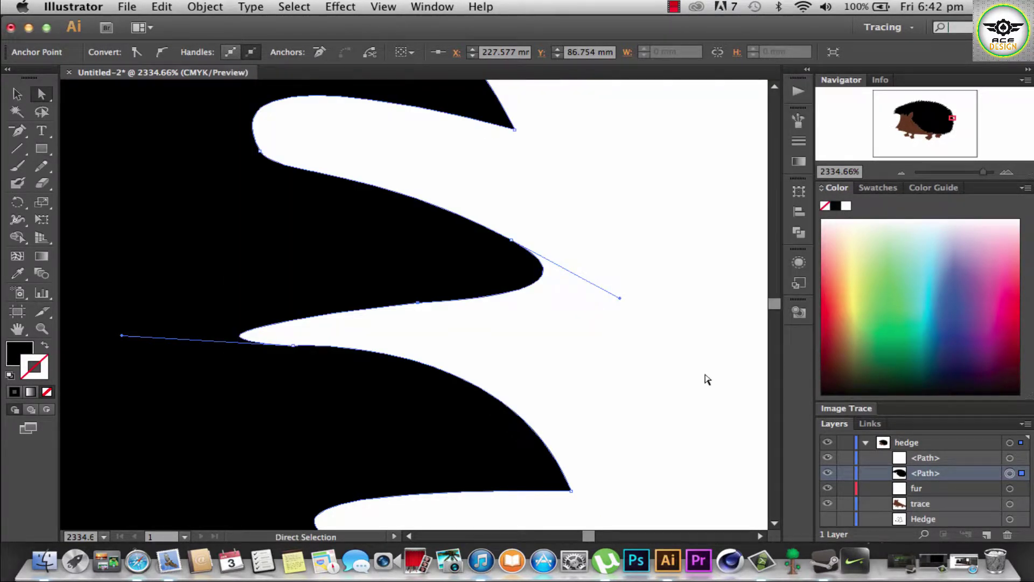
Step: Fit the hedgehog in view, deselect, and make the Hedge reference layer visible again
key("super+0")
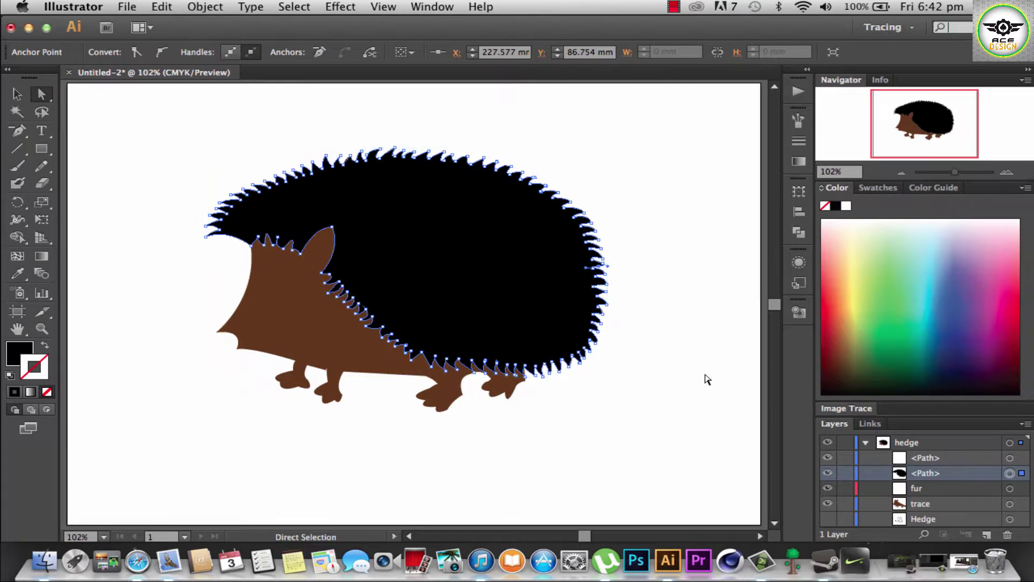
left_click(512, 433)
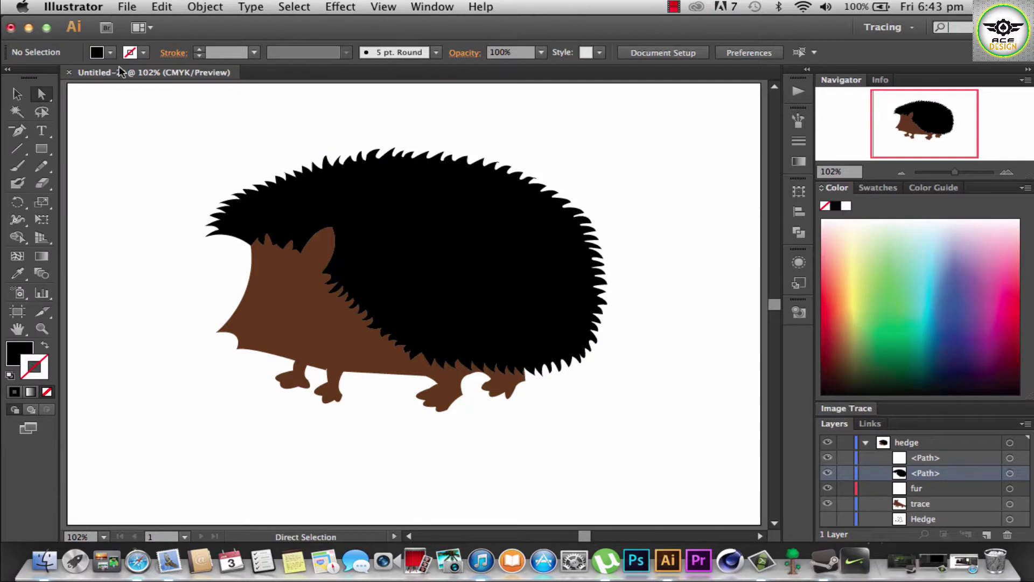
left_click(827, 519)
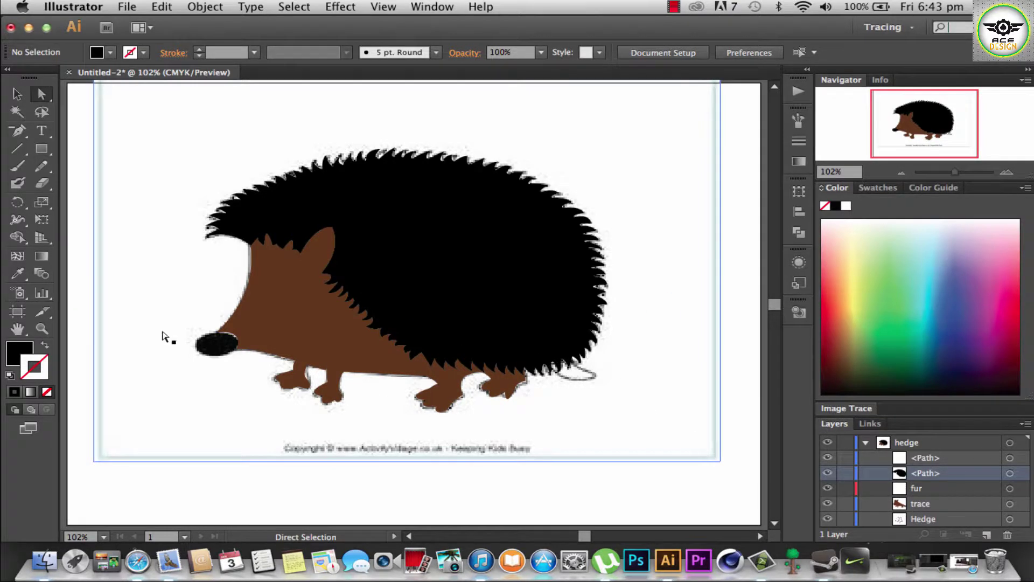
Step: Draw an ellipse left of the hedgehog's head, fill it crimson, and make it rounder and taller
left_click(42, 149)
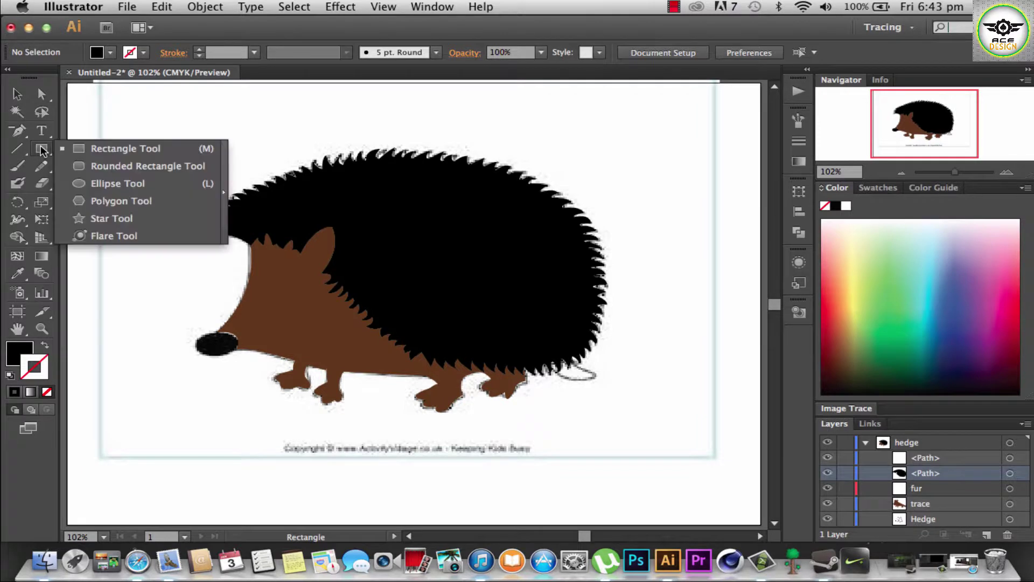
left_click_drag(42, 149, 114, 183)
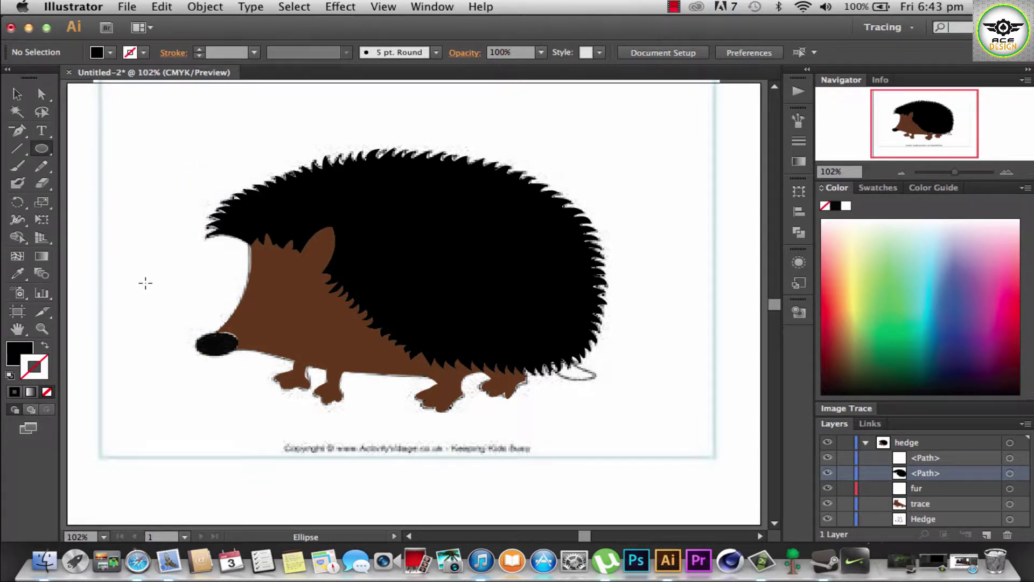
left_click_drag(138, 274, 227, 301)
left_click(17, 95)
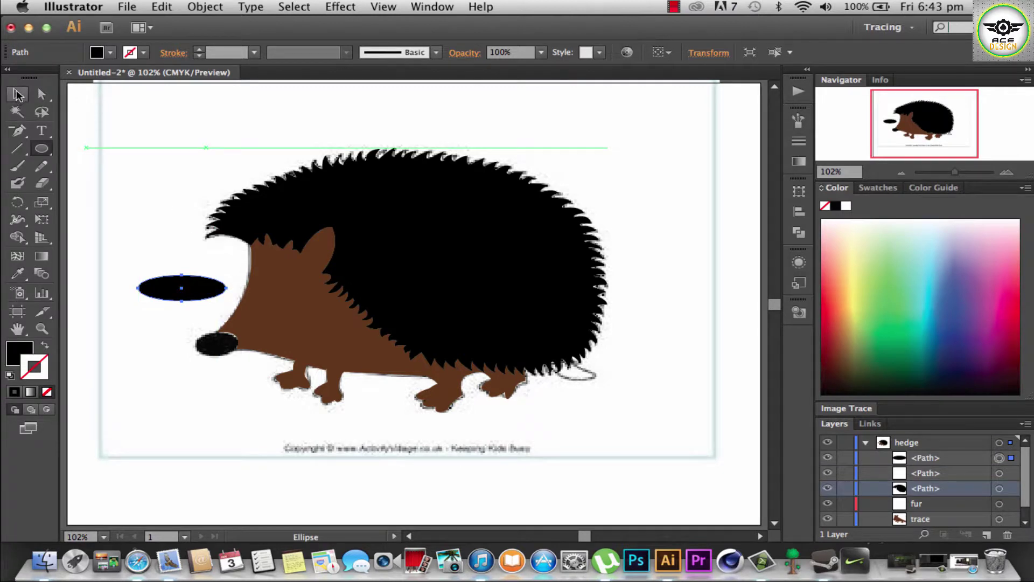
left_click(110, 52)
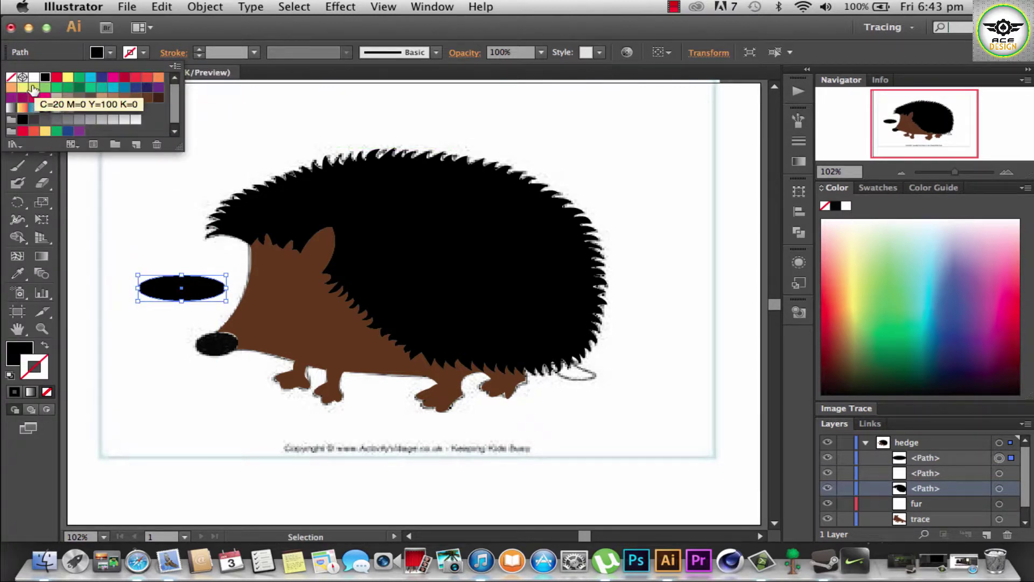
left_click(22, 88)
left_click(12, 87)
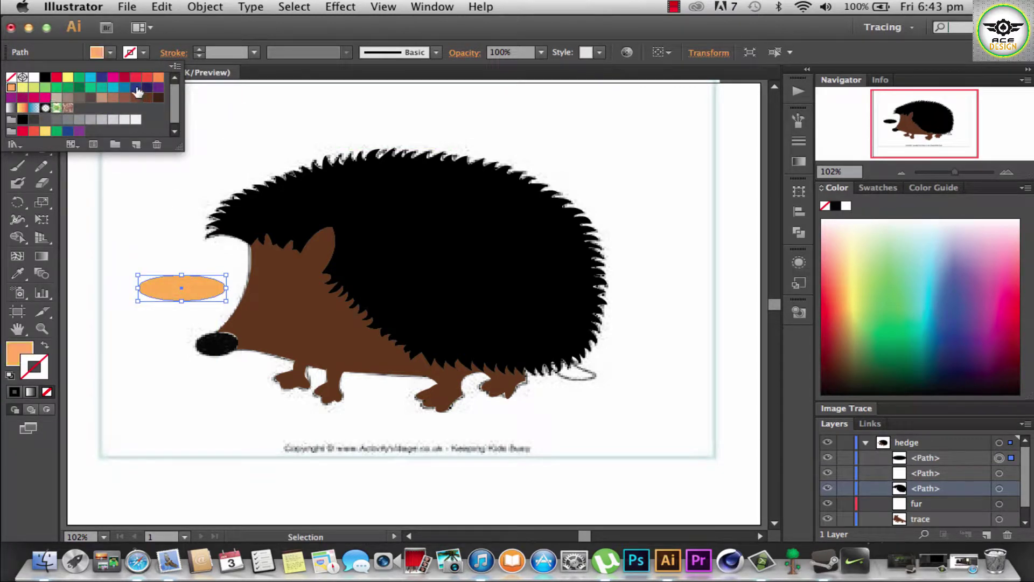
left_click(125, 77)
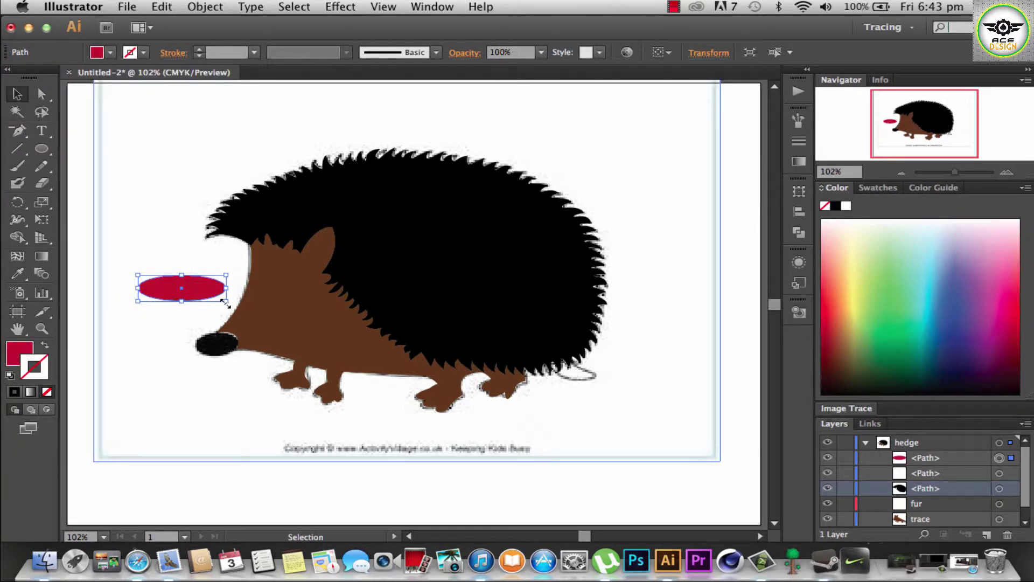
left_click_drag(225, 303, 202, 314)
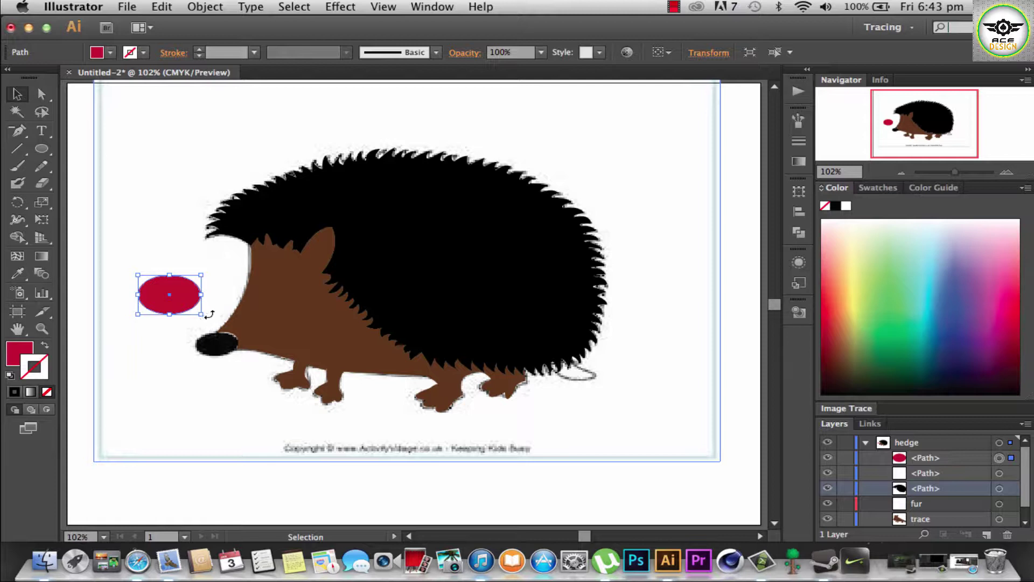
left_click(155, 257)
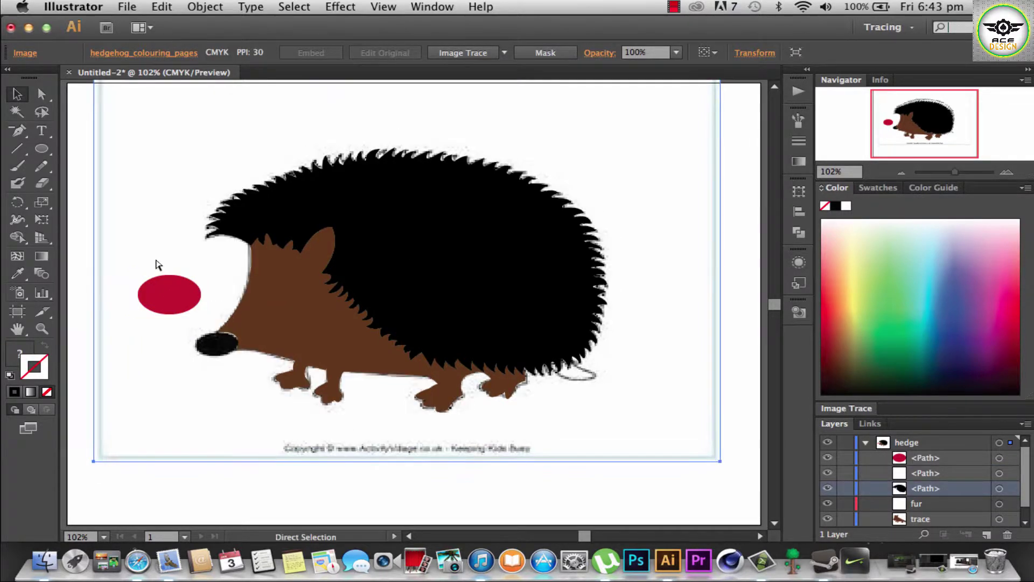
Step: Move the crimson ellipse onto the snout and nudge the fur path slightly right
mouse_move(172, 295)
left_mouse_down()
mouse_move(183, 311)
mouse_move(215, 303)
mouse_move(233, 347)
mouse_move(195, 356)
mouse_move(179, 381)
left_mouse_up()
left_click(195, 356)
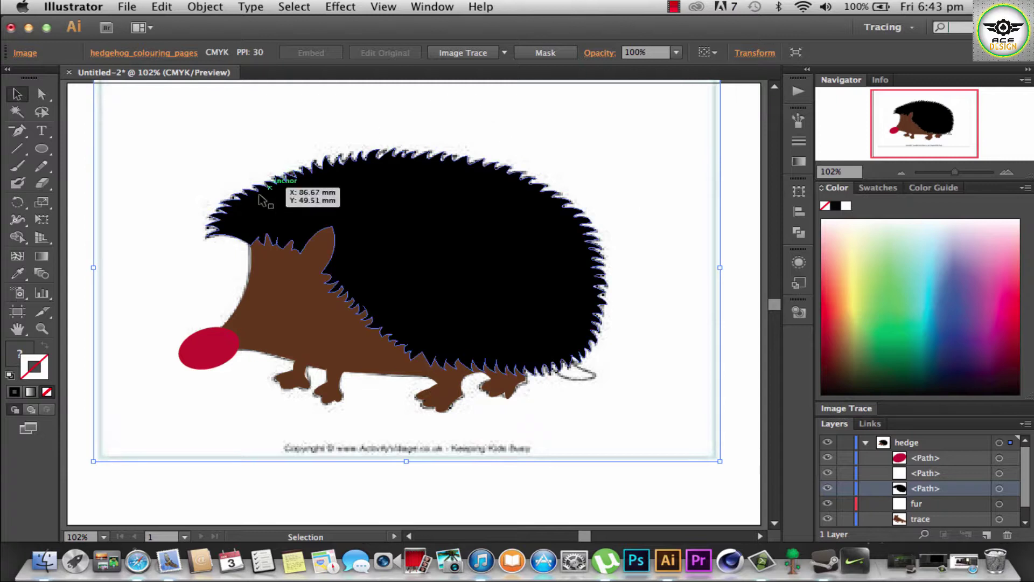
left_click(396, 227)
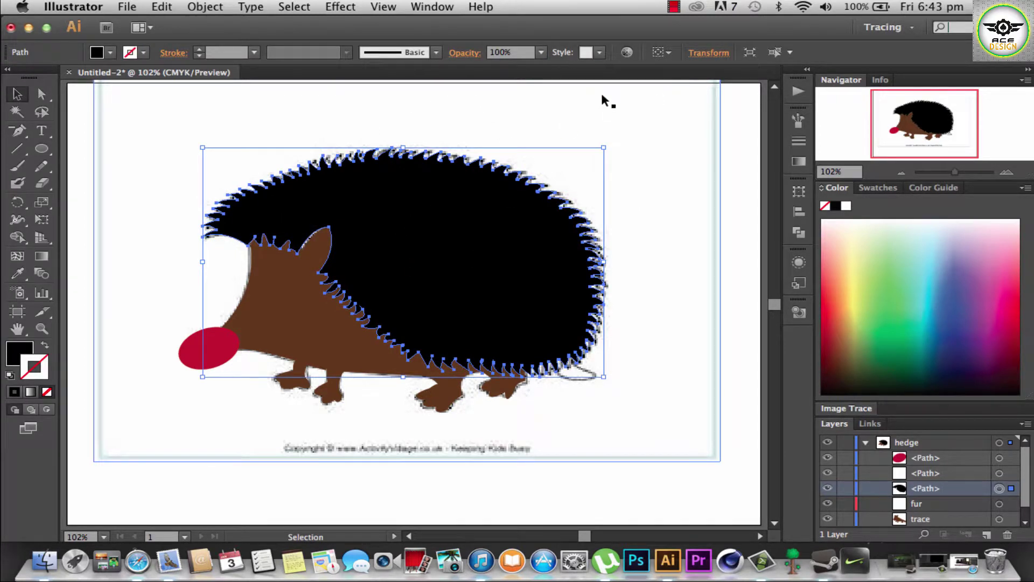
key("Right")
key("Right")
key("Right")
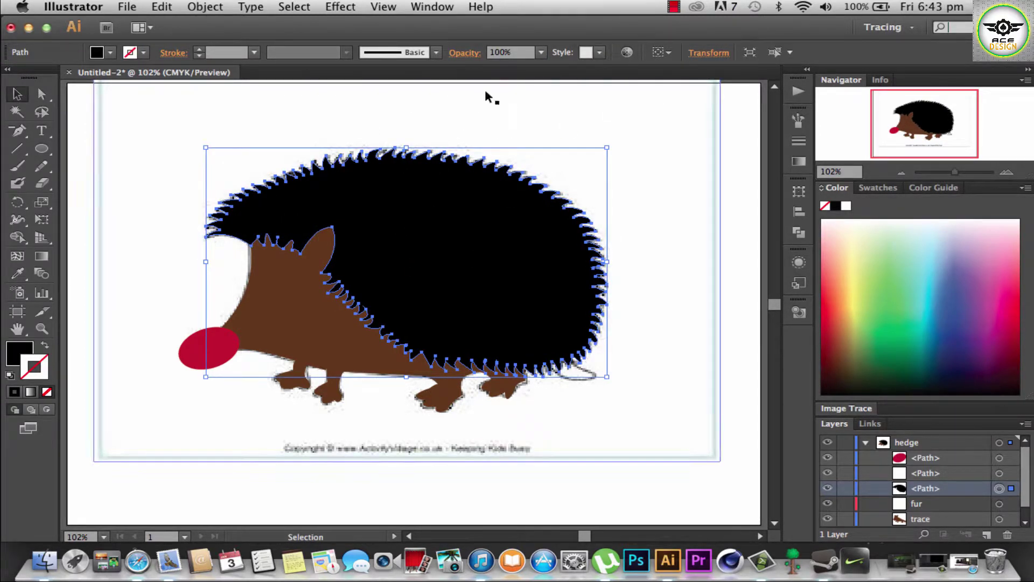
Step: Fade the fur to 20% opacity, then restore it to 100%
left_click(540, 52)
left_click(561, 100)
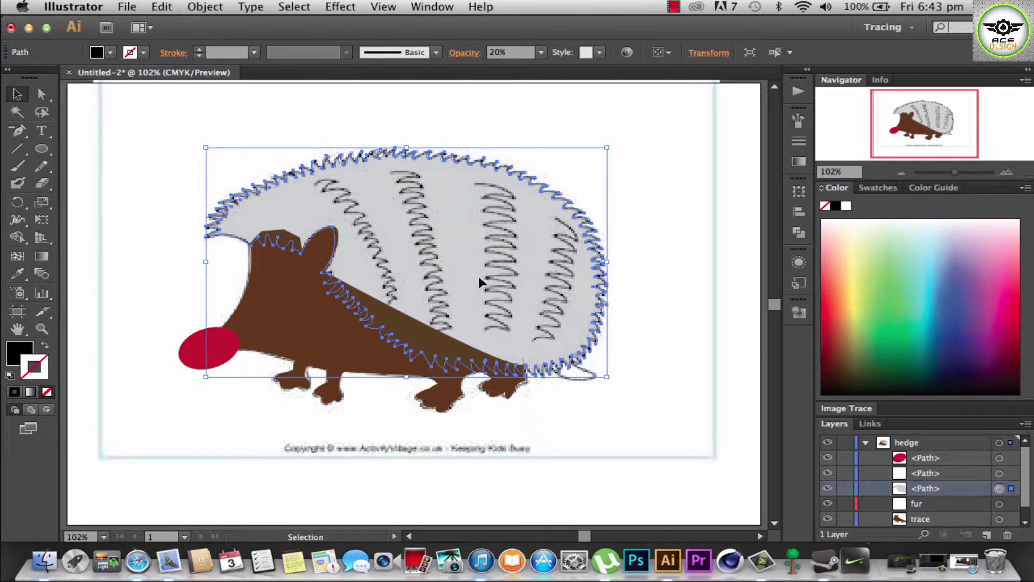
left_click(541, 52)
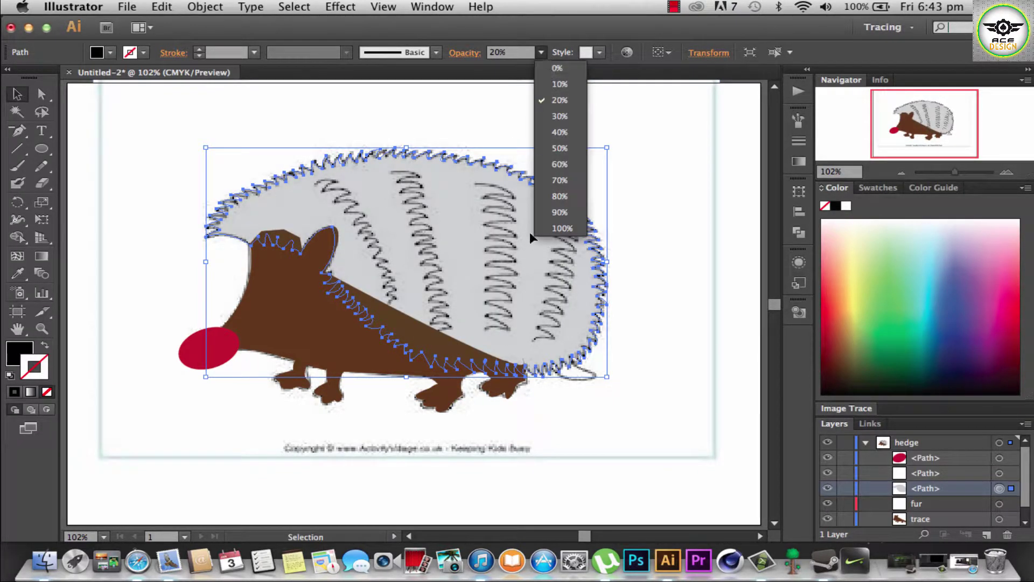
left_click(560, 229)
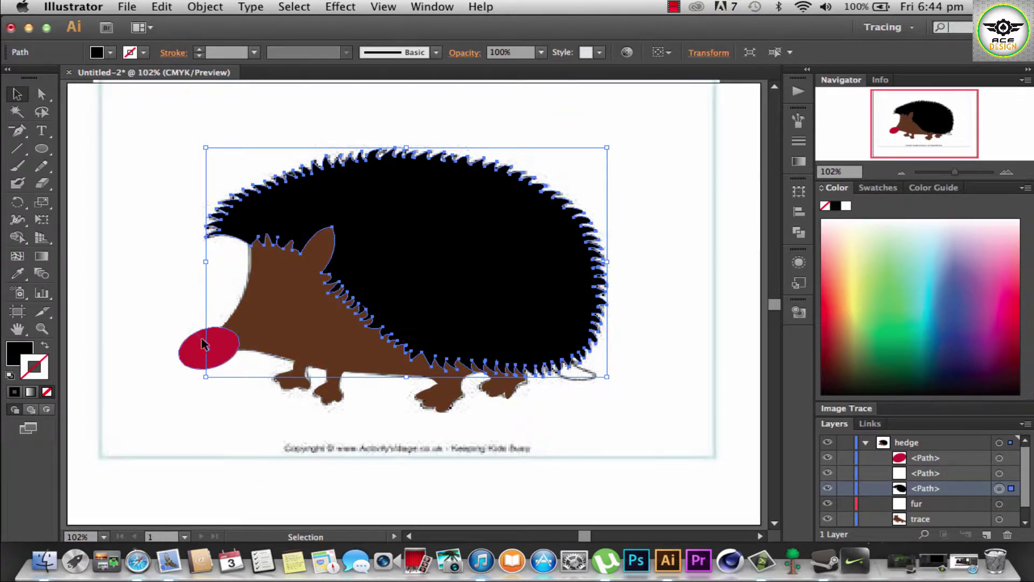
left_click(222, 334)
Step: Shrink the nose ellipse slightly and zoom in to inspect its edge
mouse_move(187, 376)
left_mouse_down()
mouse_move(206, 358)
mouse_move(228, 349)
mouse_move(228, 360)
left_mouse_up()
left_click(42, 329)
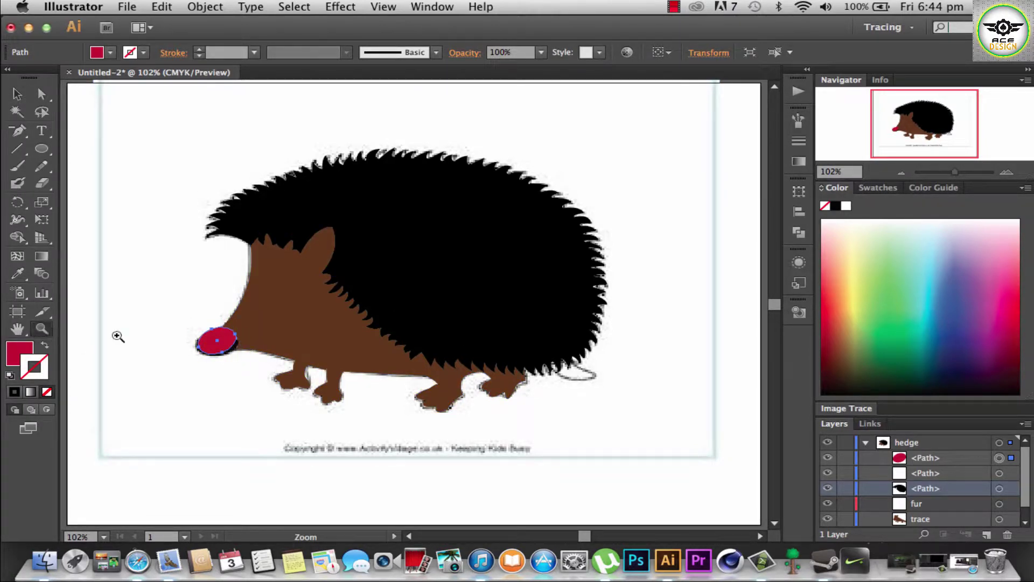
left_click_drag(168, 325, 264, 361)
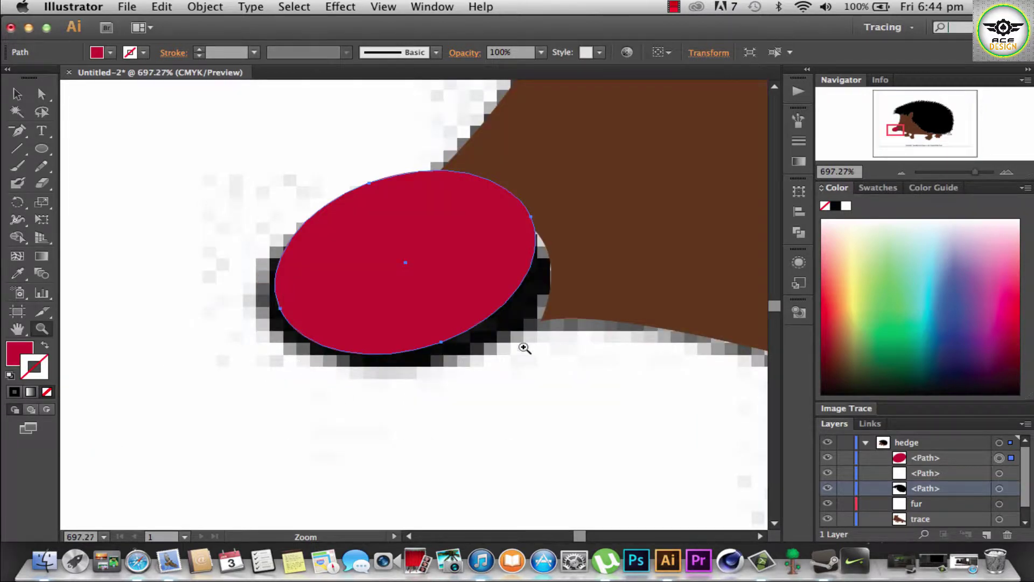
left_click_drag(508, 248, 501, 286)
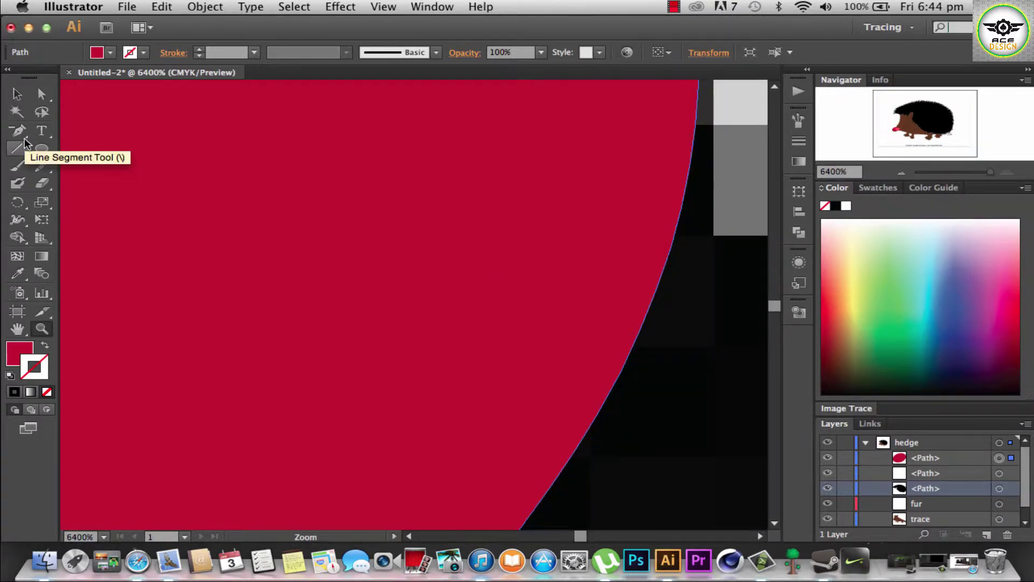
key("ctrl+minus")
key("ctrl+minus")
key("ctrl+minus")
key("ctrl+minus")
key("ctrl+minus")
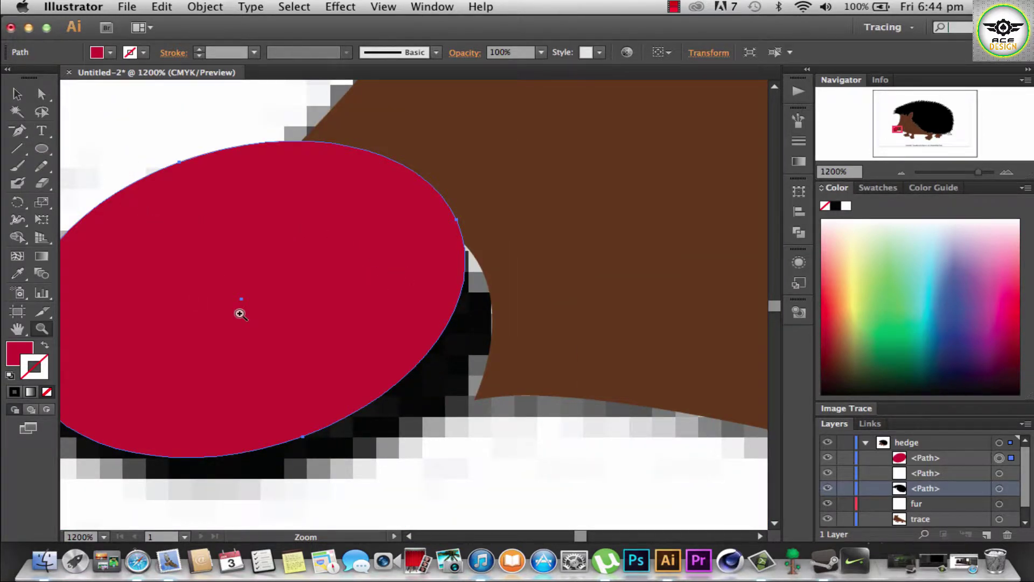
scroll(240, 314, "left", 5)
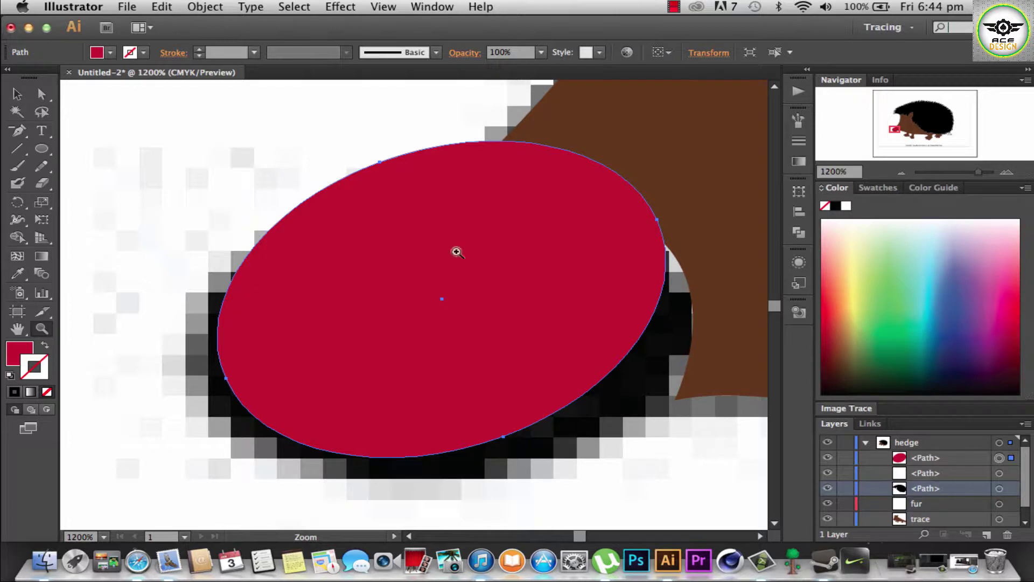
Step: Move the red nose down over the reference nose, enlarge it, and fit the drawing in view
left_click(18, 94)
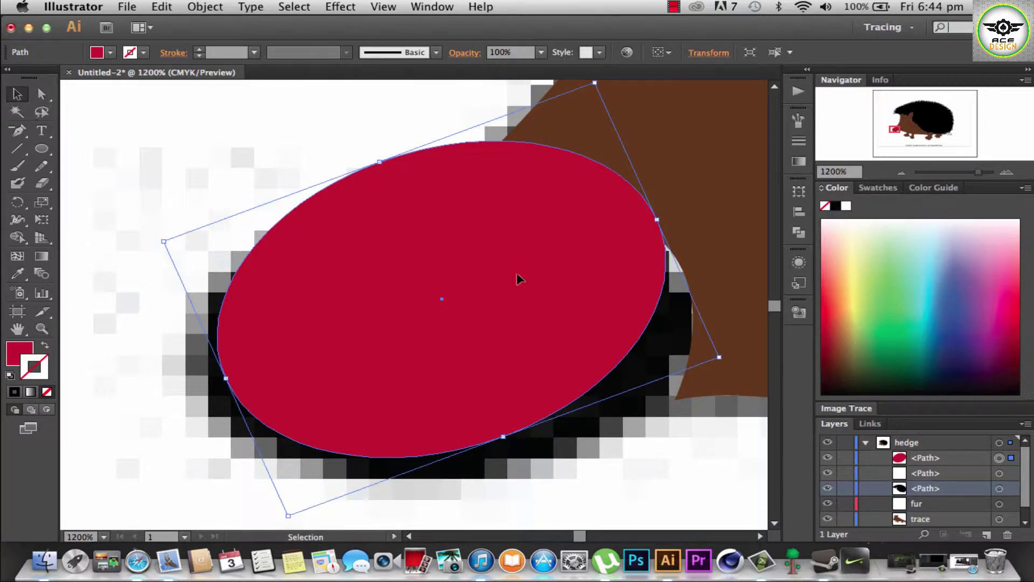
mouse_move(539, 282)
left_mouse_down()
mouse_move(555, 358)
mouse_move(587, 317)
left_mouse_up()
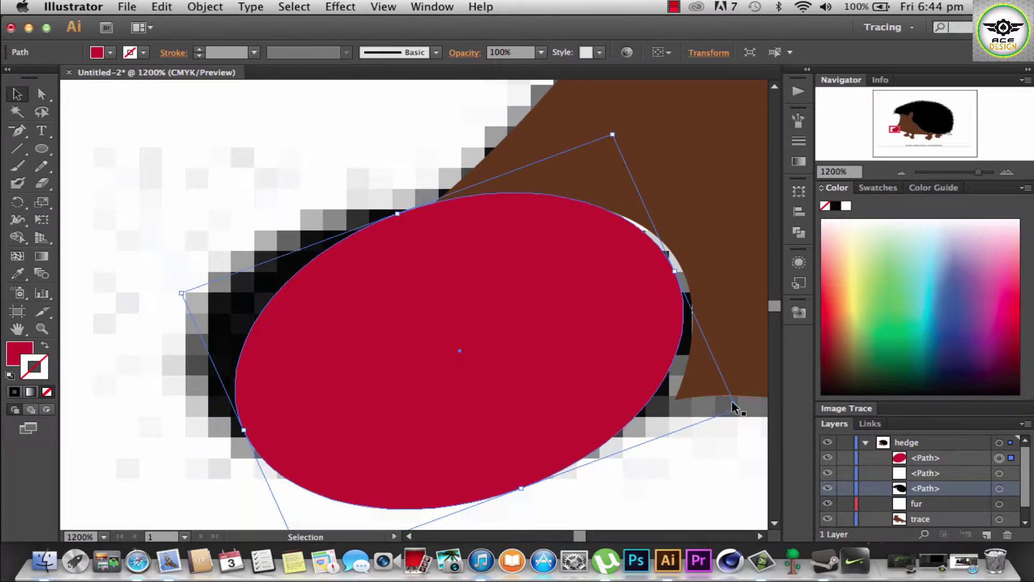
left_click_drag(735, 408, 753, 417)
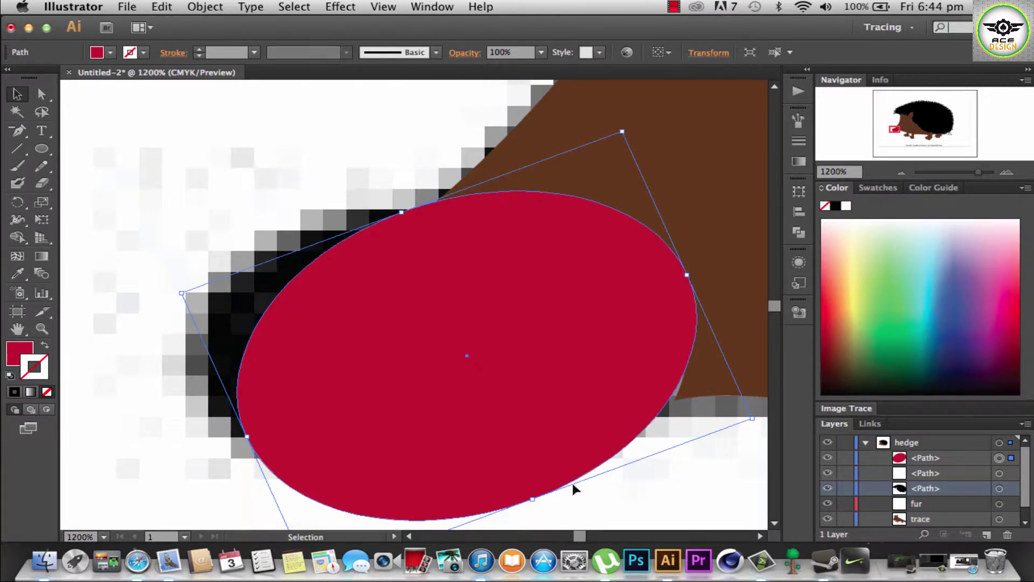
left_click_drag(533, 499, 535, 507)
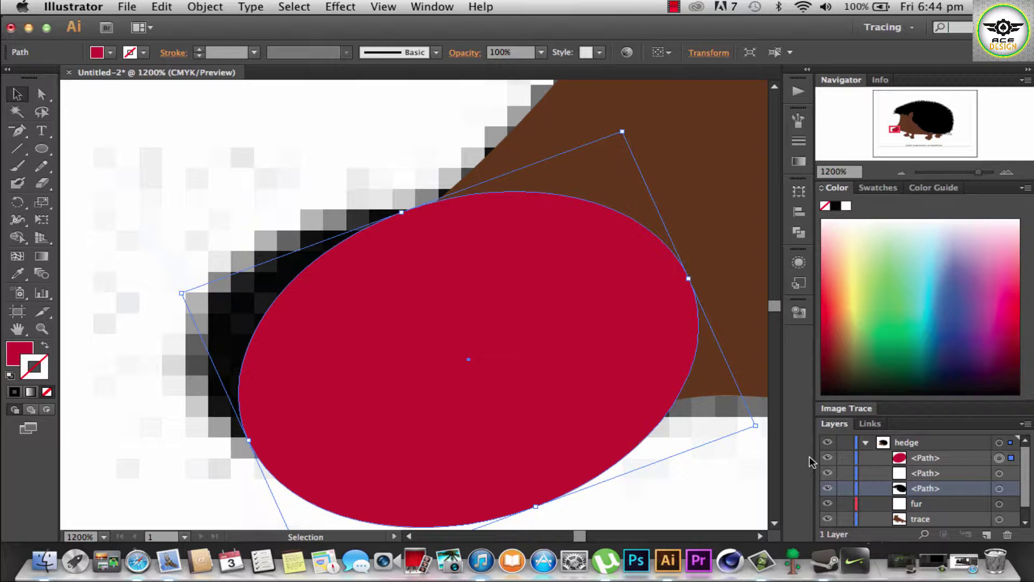
key("super+0")
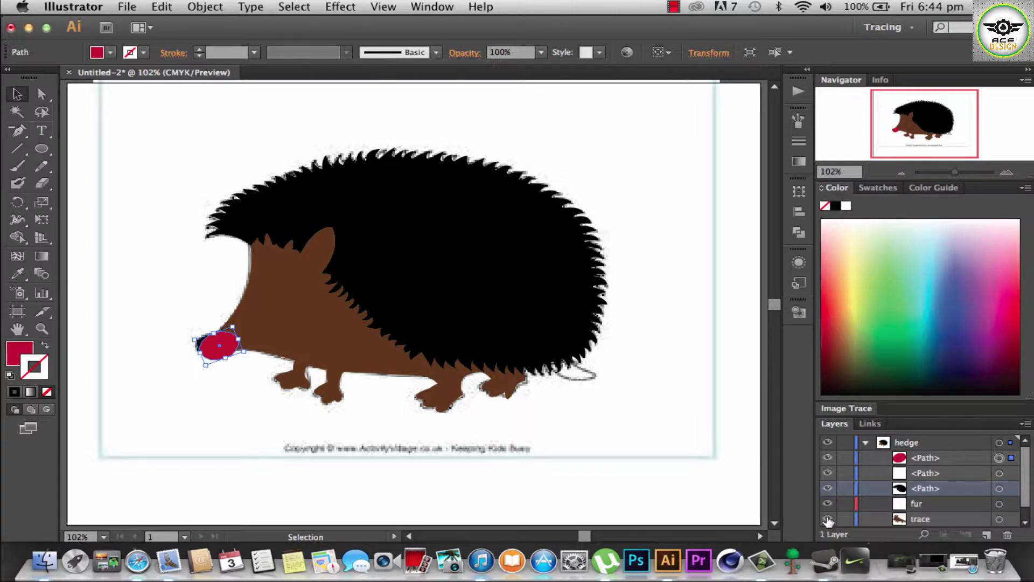
Step: Hide the Hedge reference image, reorder the paths, and delete the empty fur layer
scroll(889, 515, "down", 1)
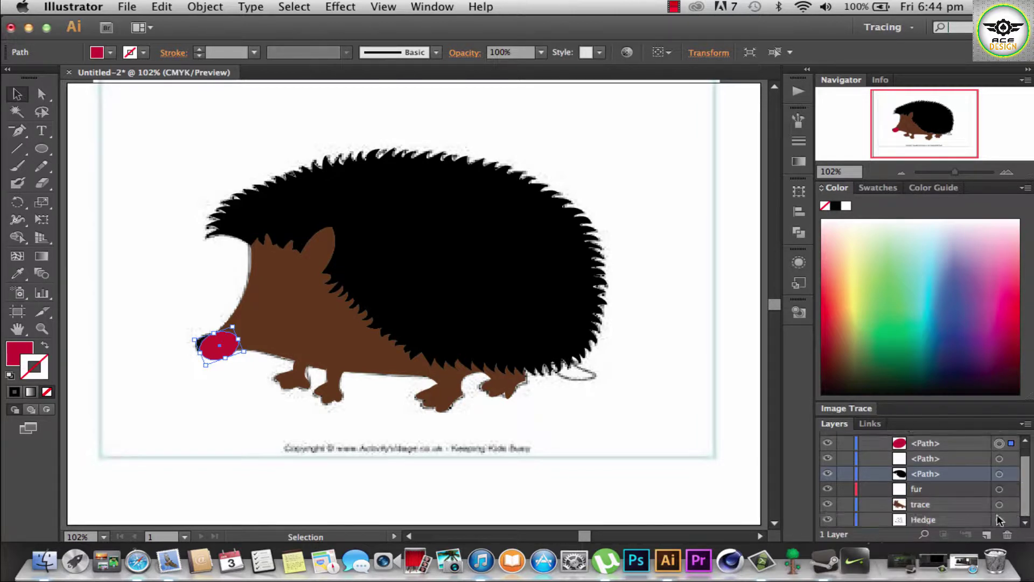
left_click(827, 519)
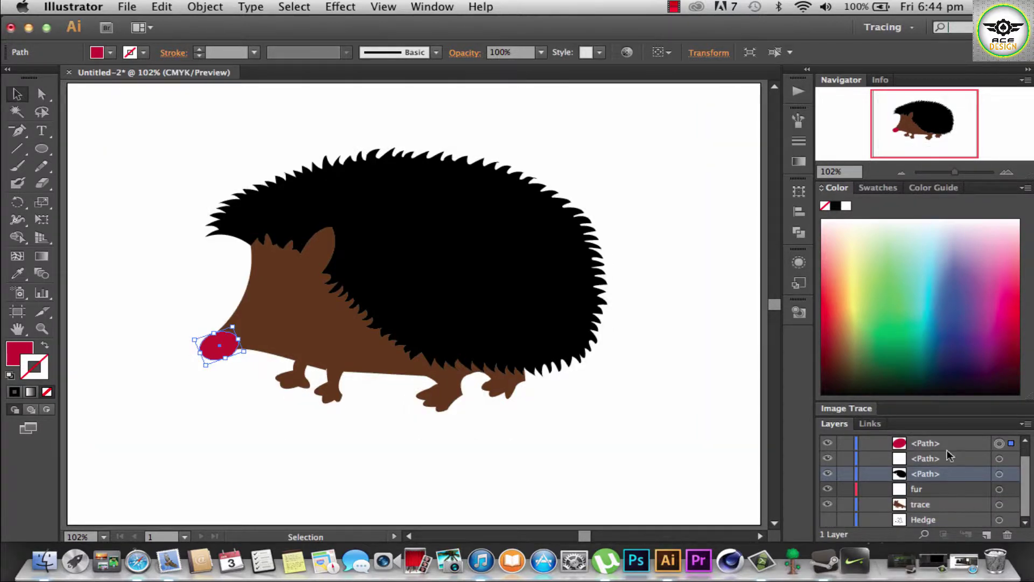
left_click(711, 441)
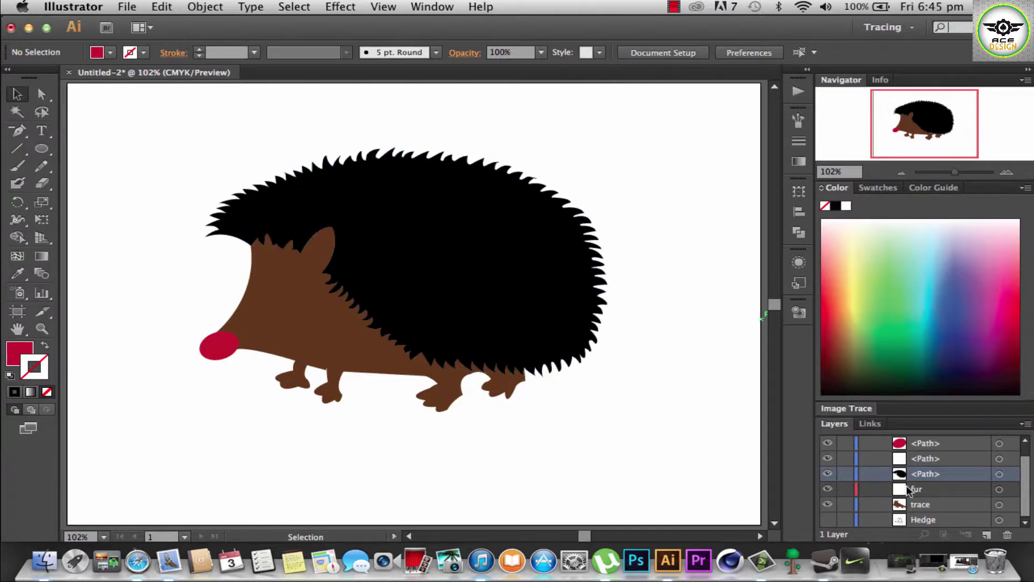
double_click(925, 444)
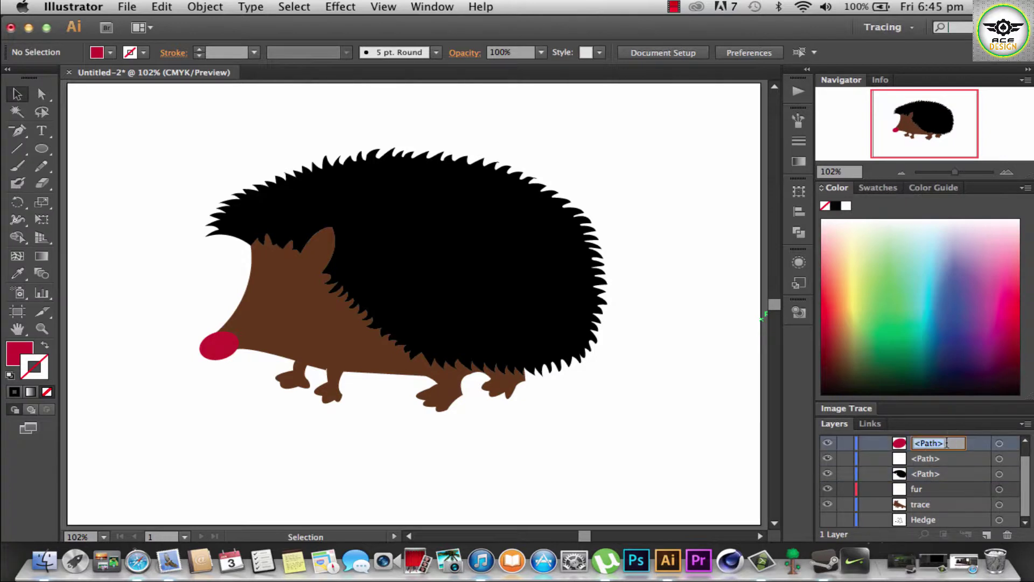
key("Return")
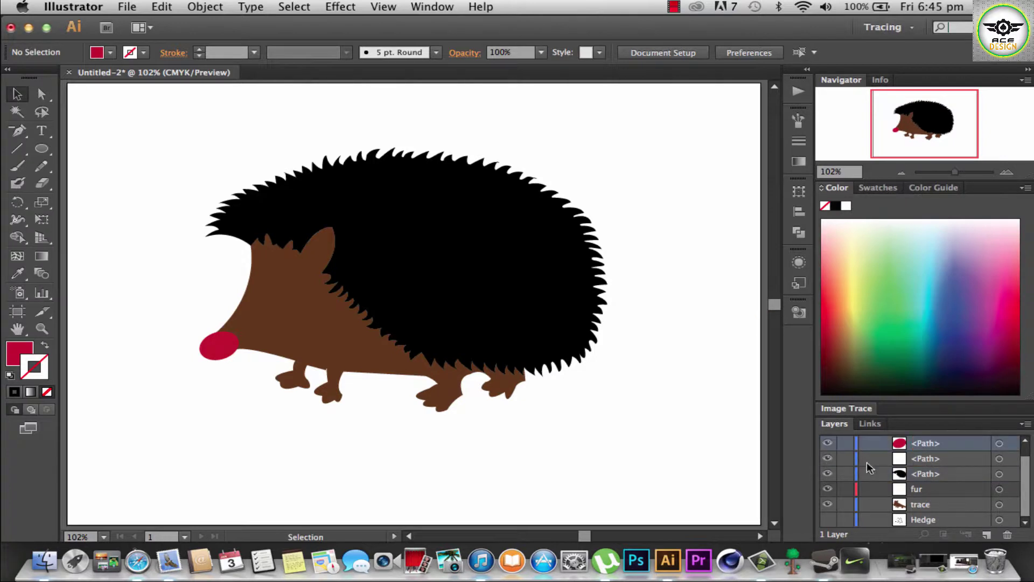
left_click(933, 462)
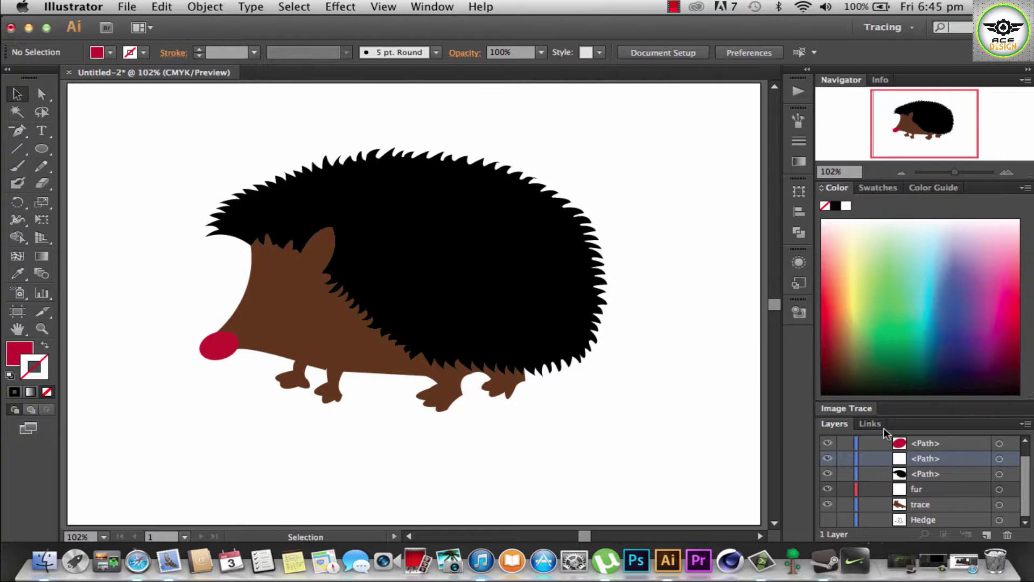
left_click_drag(930, 465, 1005, 523)
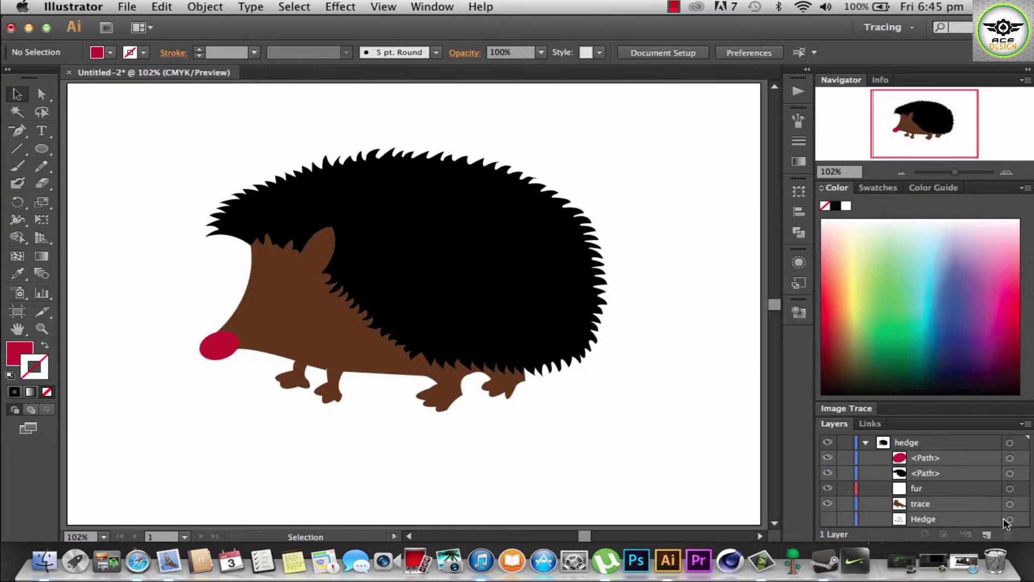
left_click(954, 460)
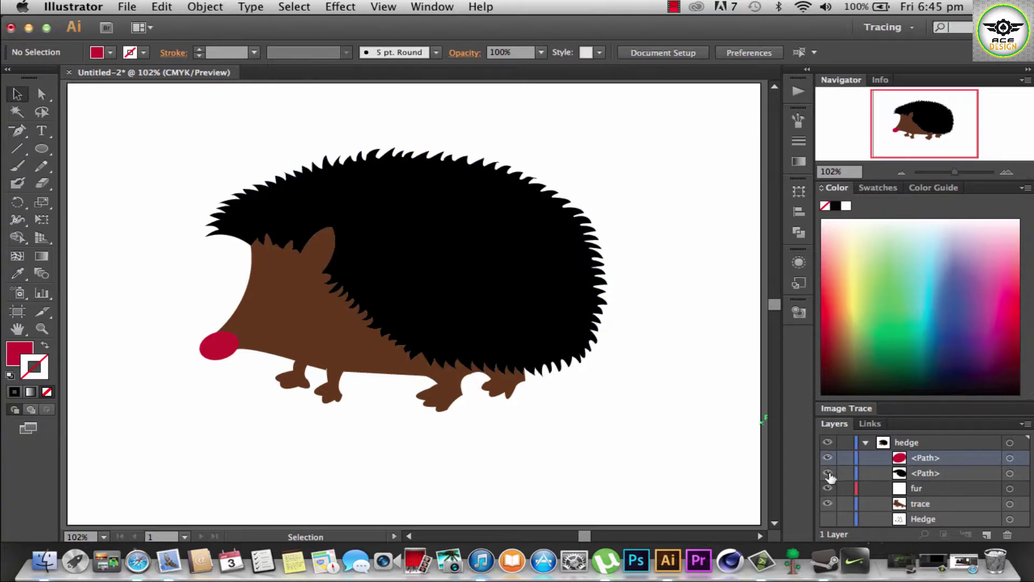
left_click(828, 488)
left_click_drag(916, 488, 1007, 534)
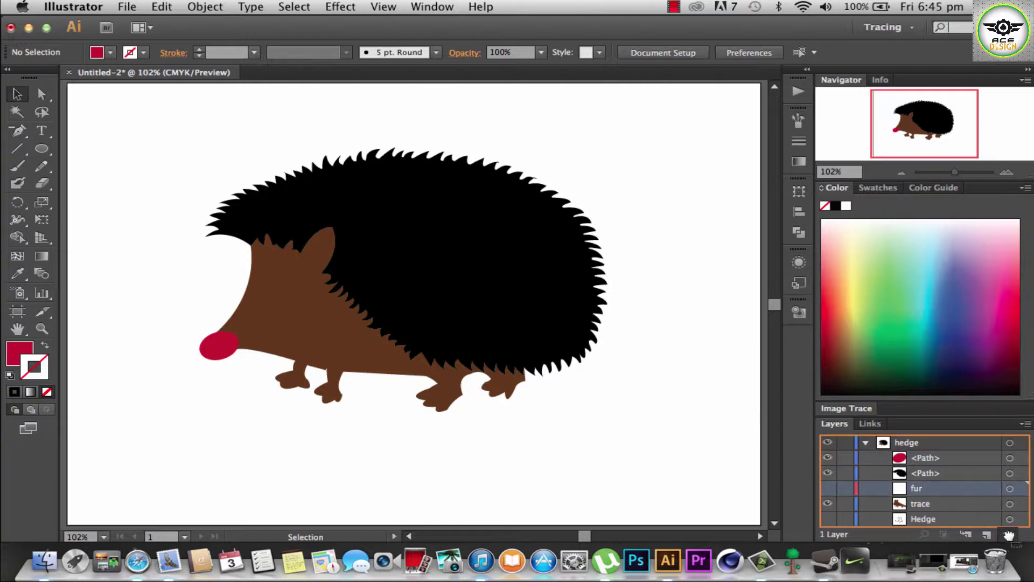
Step: Rename the nose path 'Nosie' and the fur path 'fur', then collapse the hedge layer
double_click(929, 458)
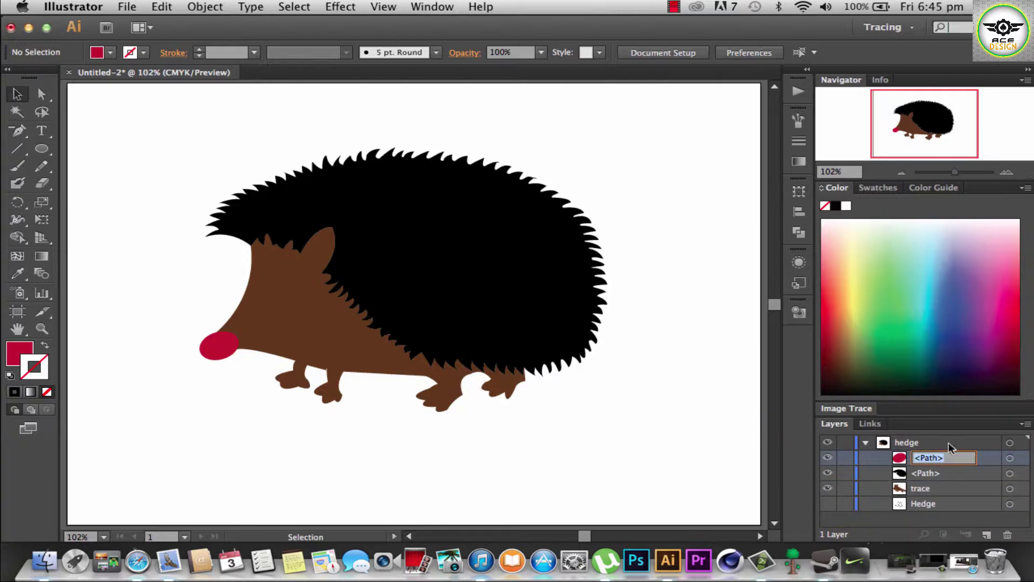
type("Nosie")
key("Return")
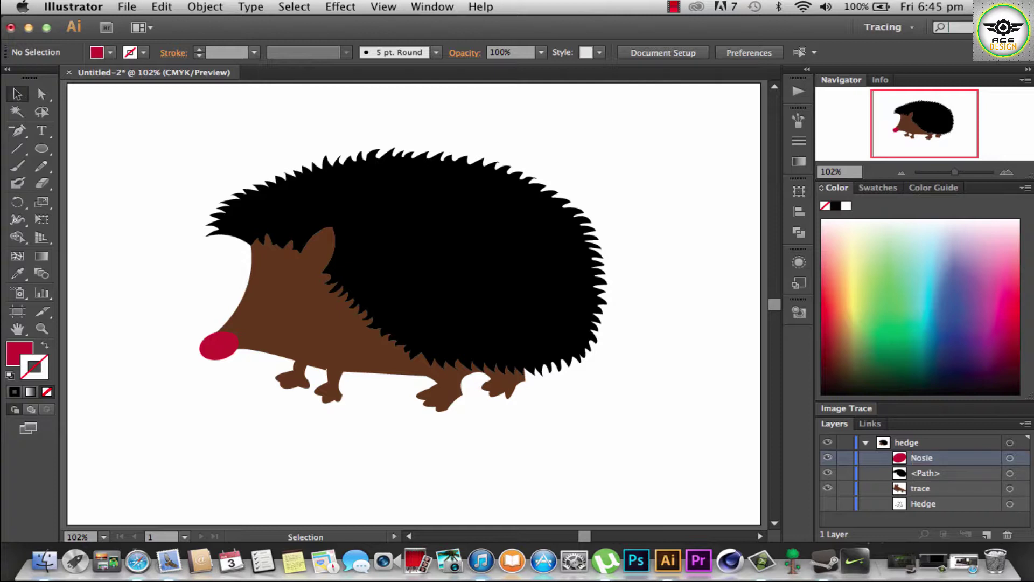
double_click(935, 473)
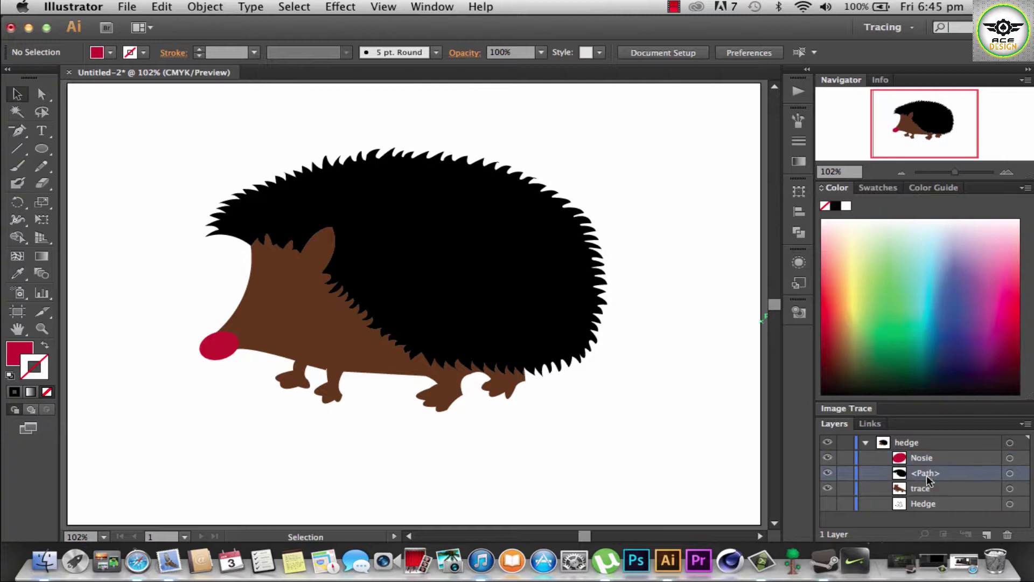
type("f")
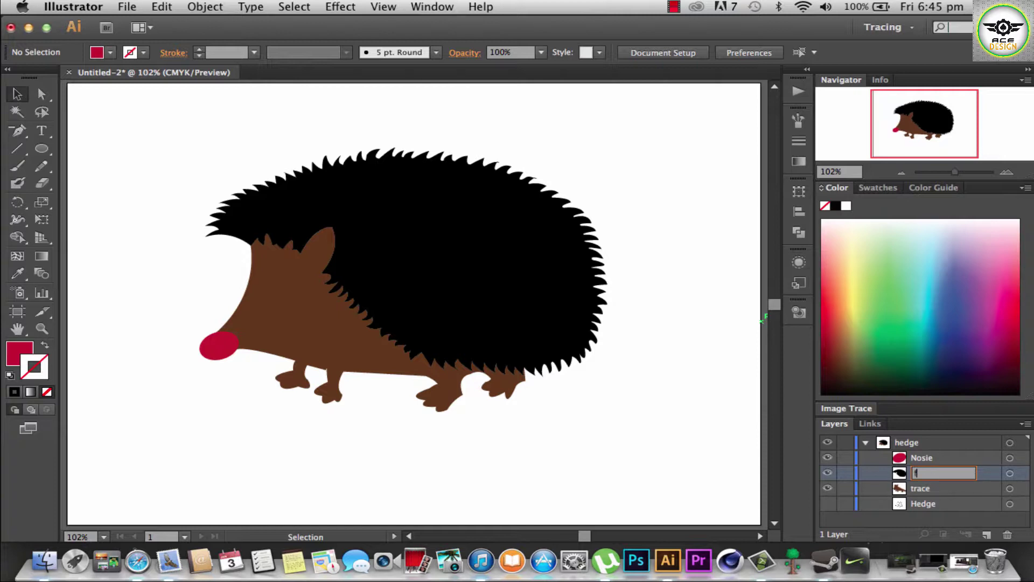
type("ur")
key("Return")
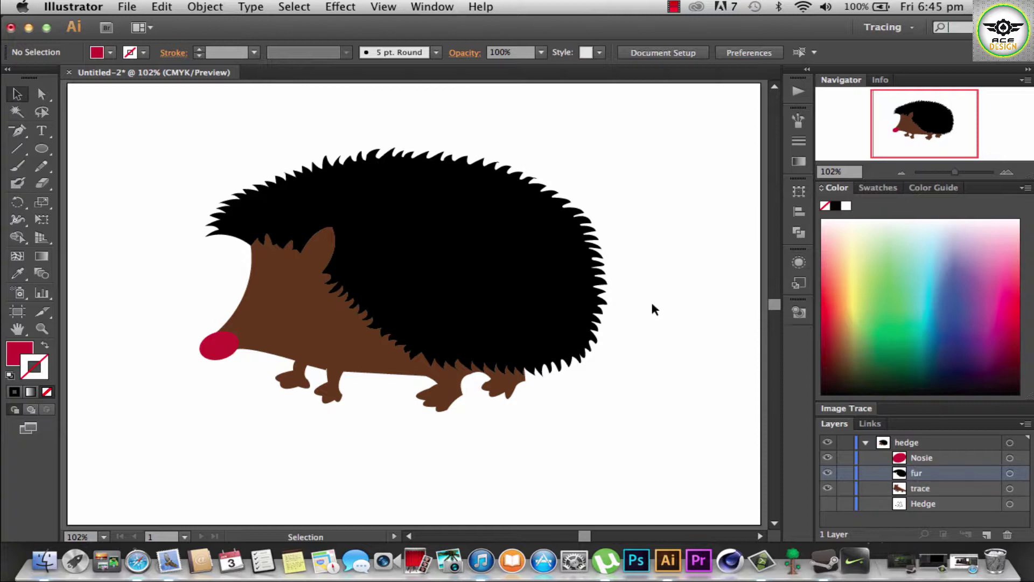
left_click(865, 442)
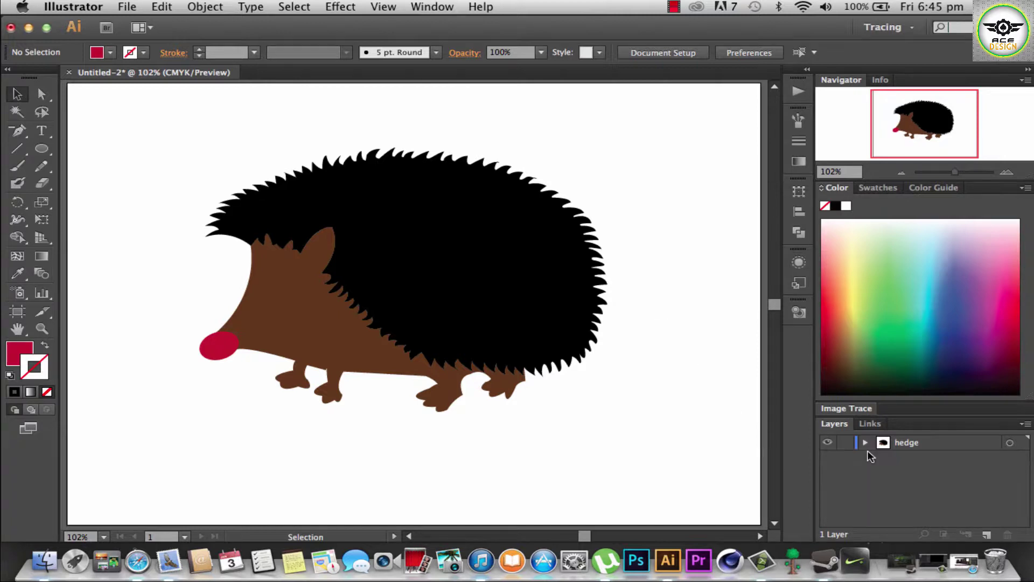
Step: Add nested sublayers inside hedge, duplicate Layer 2, then delete the extra layers
left_click(909, 443)
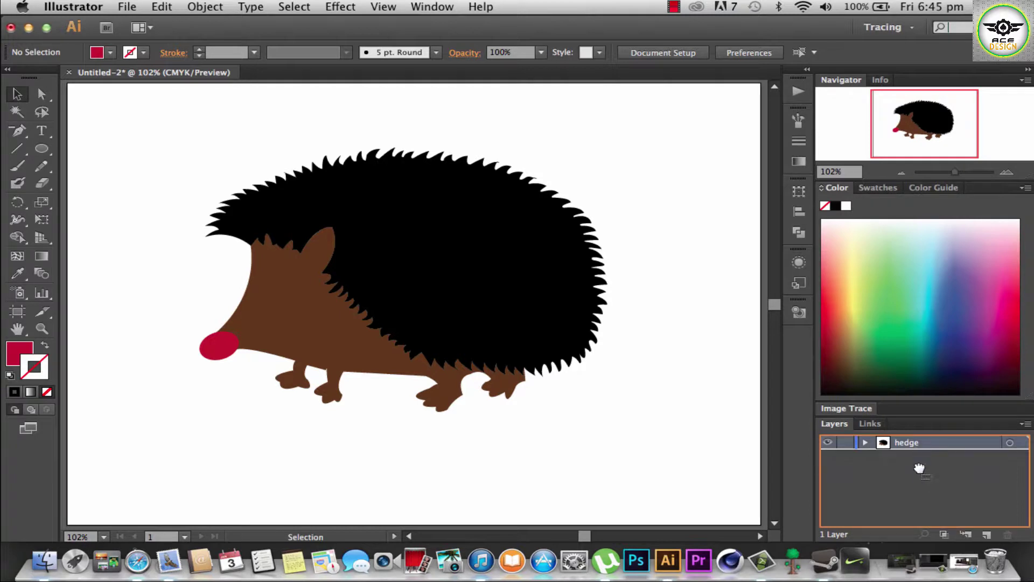
left_click(968, 534)
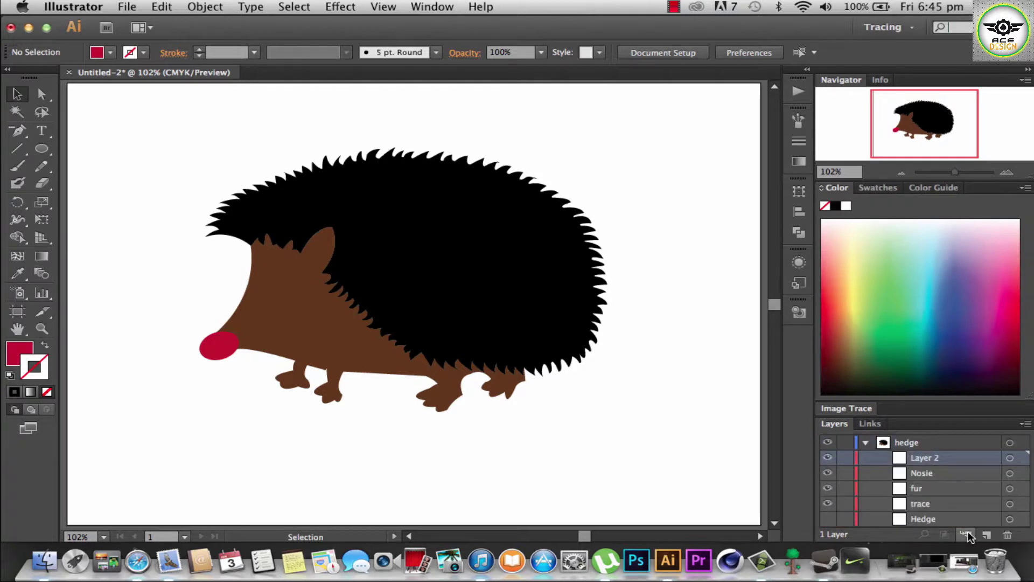
left_click(967, 534)
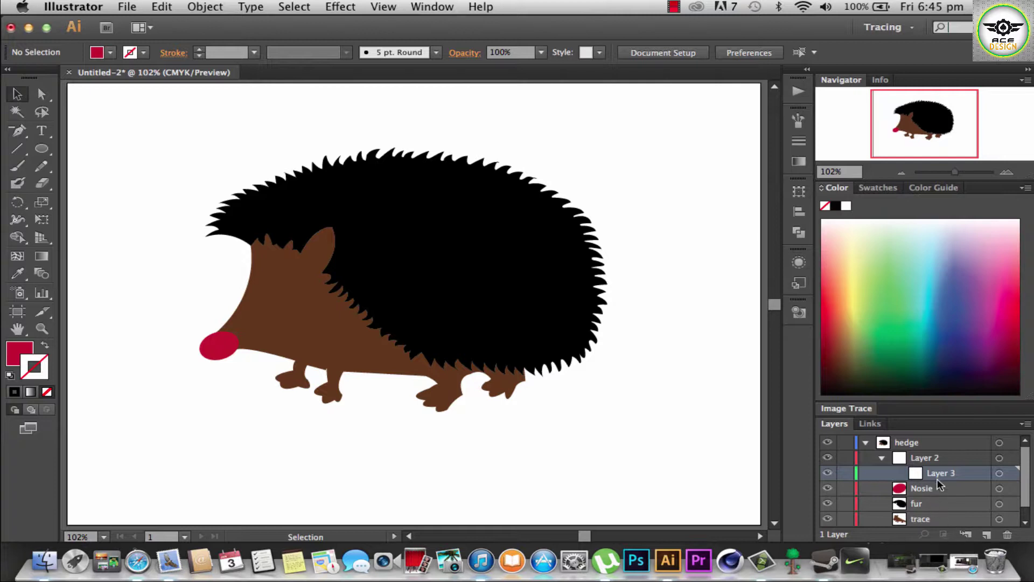
left_click(881, 458)
left_click(881, 458)
left_click_drag(943, 458, 986, 534)
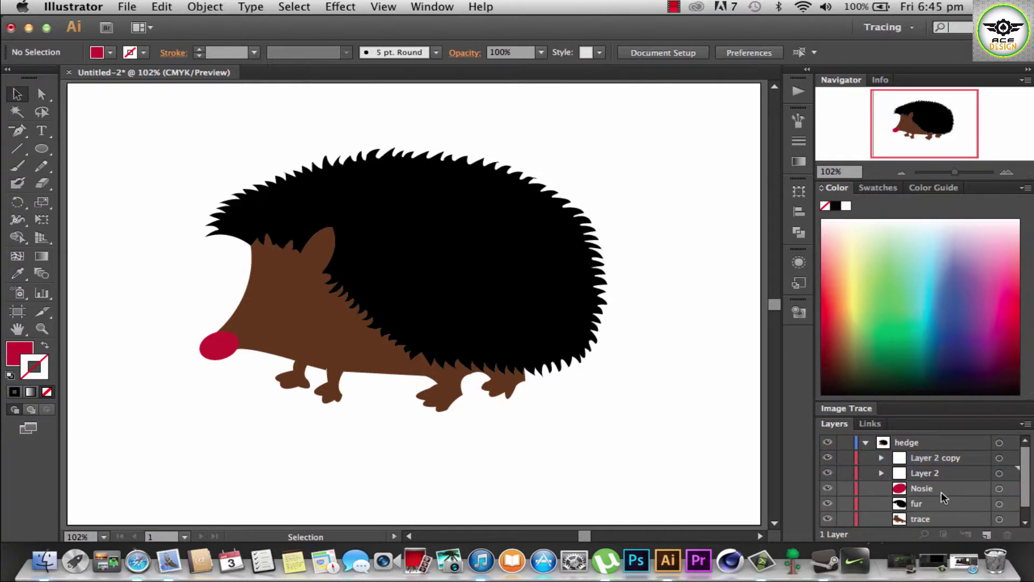
key("Delete")
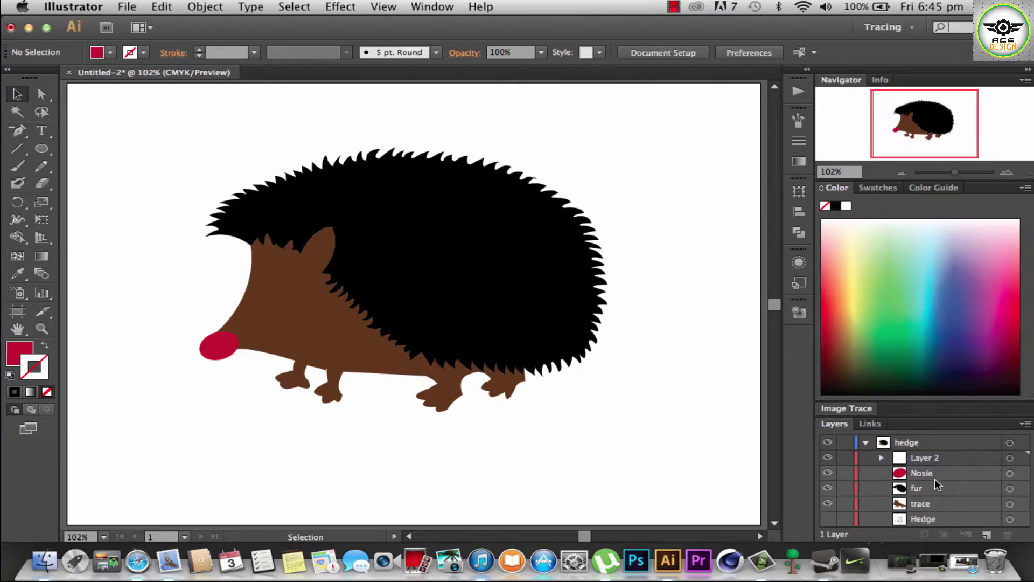
key("Delete")
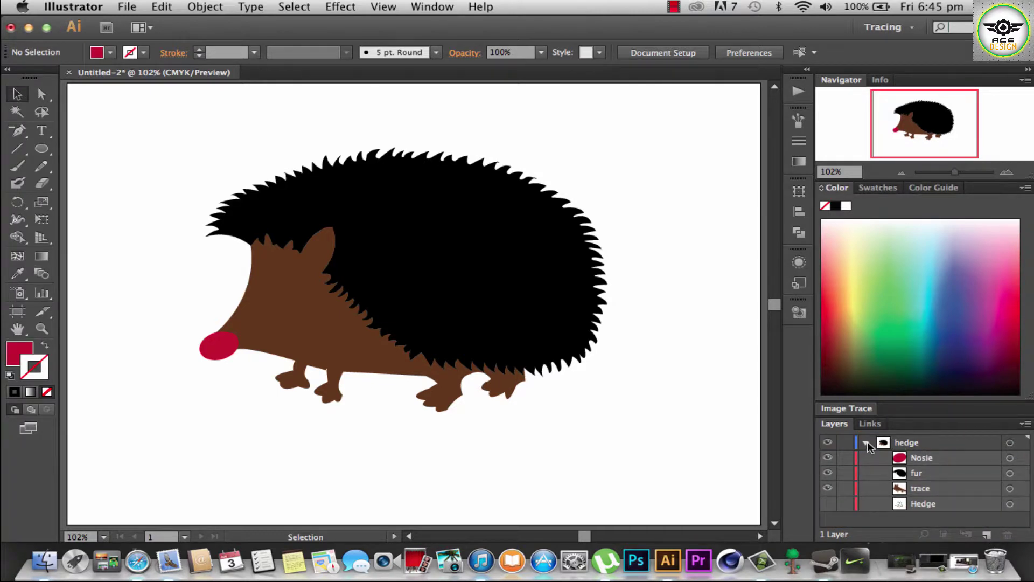
Step: Add a new top-level layer, undo it, and expand hedge to show its sublayers
left_click(866, 443)
left_click(922, 444)
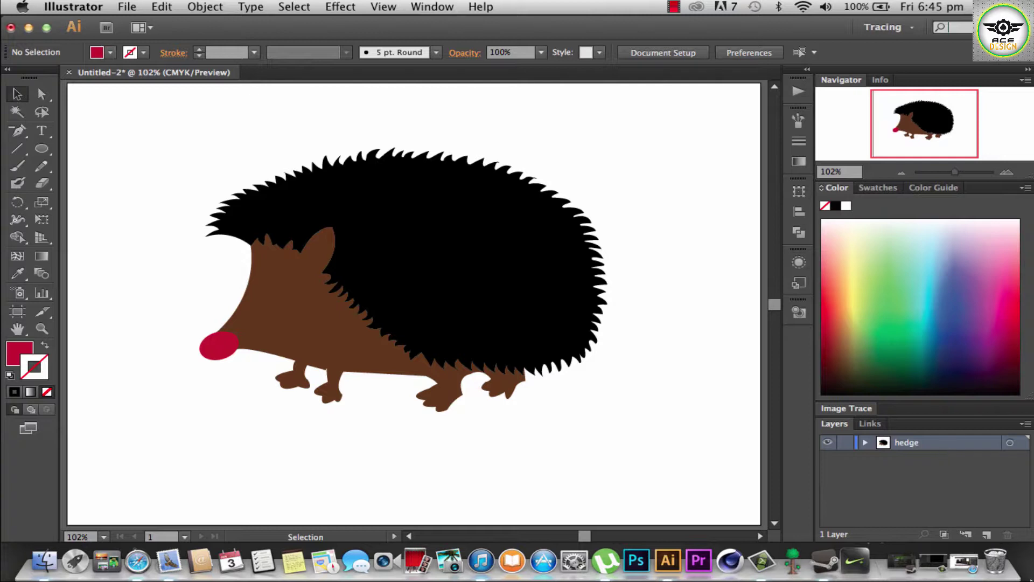
left_click(987, 534)
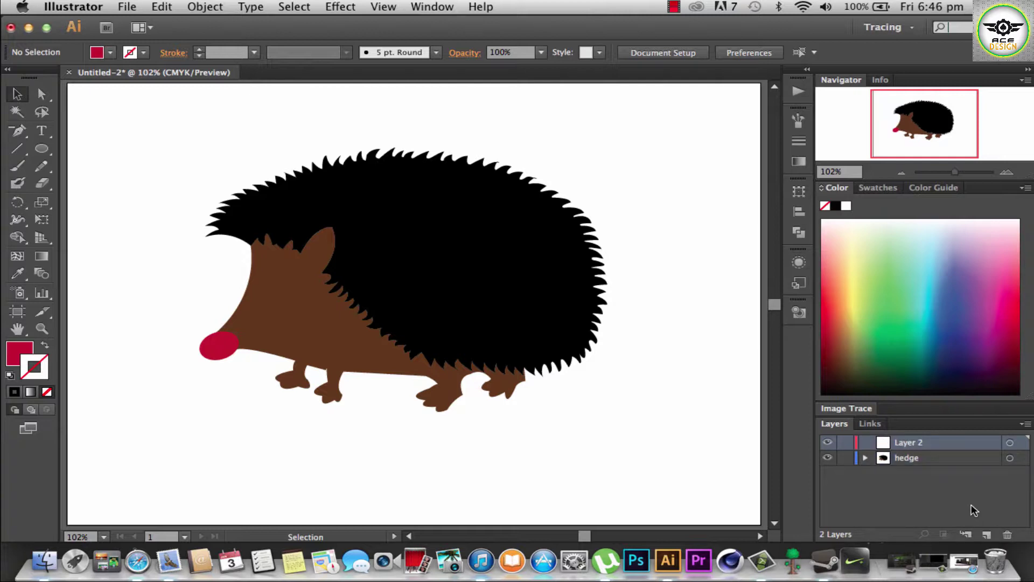
key("super+z")
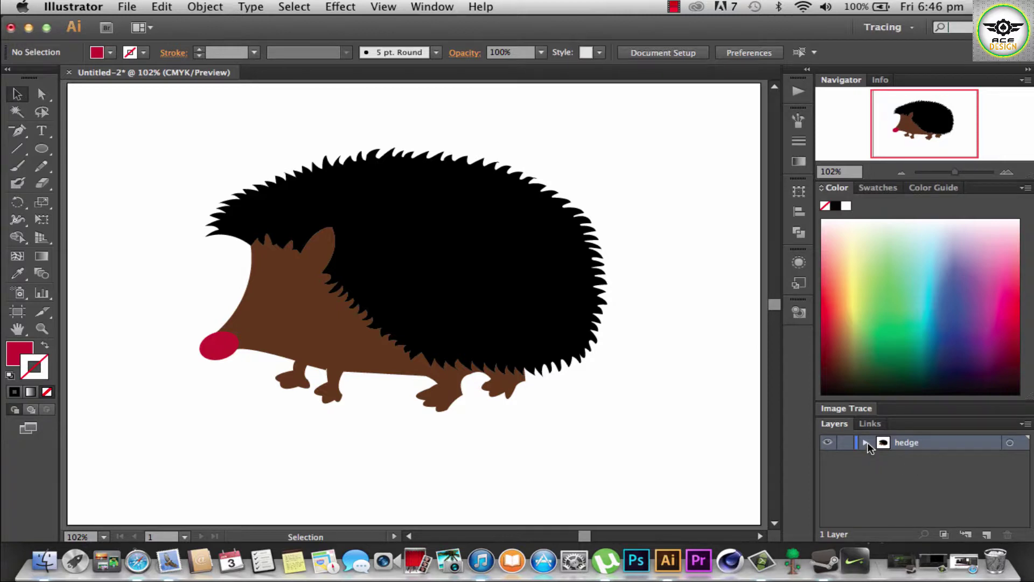
left_click(865, 443)
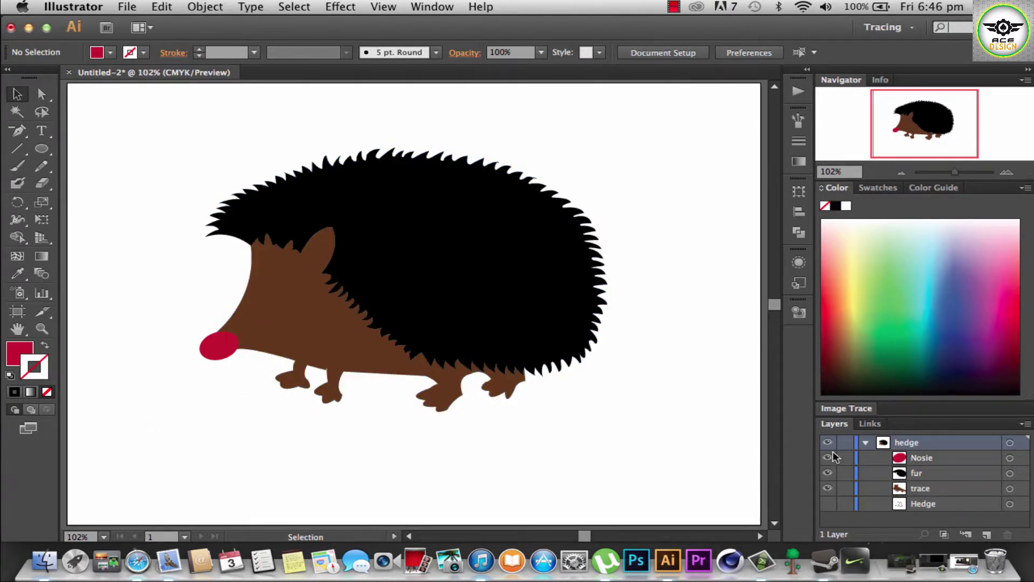
Step: Expand the hedge layer and make the Hedge reference image sublayer visible
left_click(866, 443)
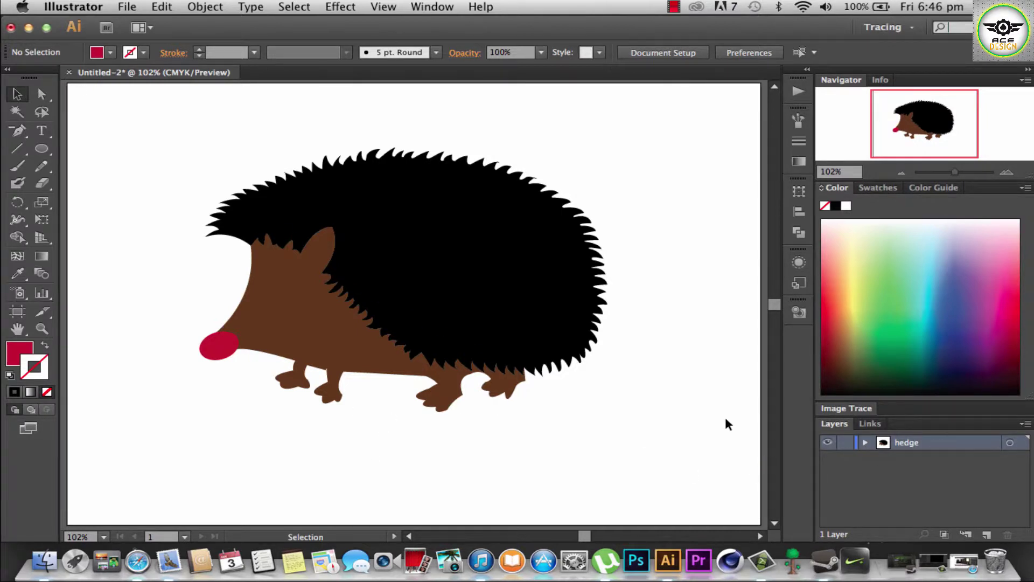
left_click(866, 443)
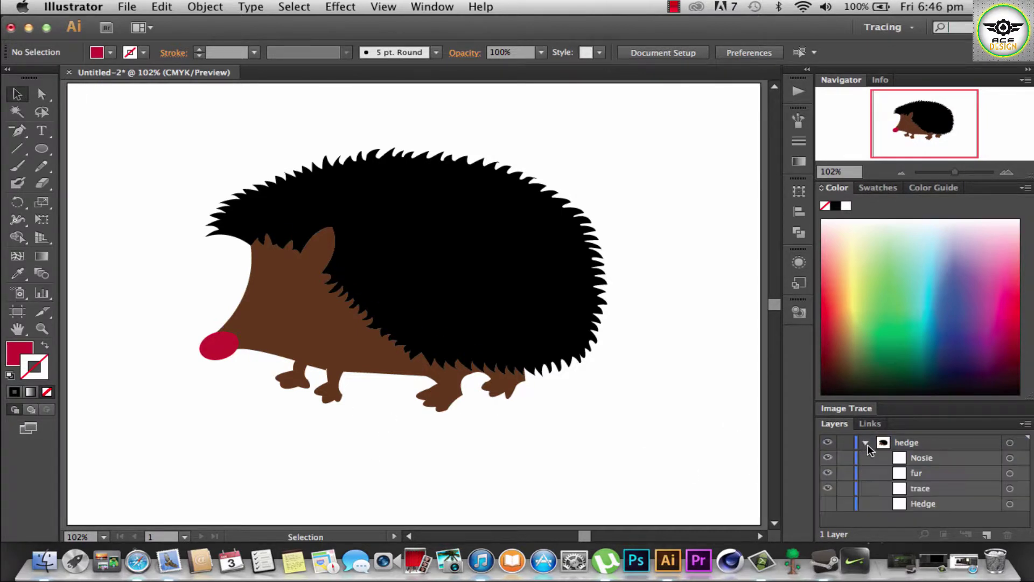
left_click(866, 443)
left_click(867, 504)
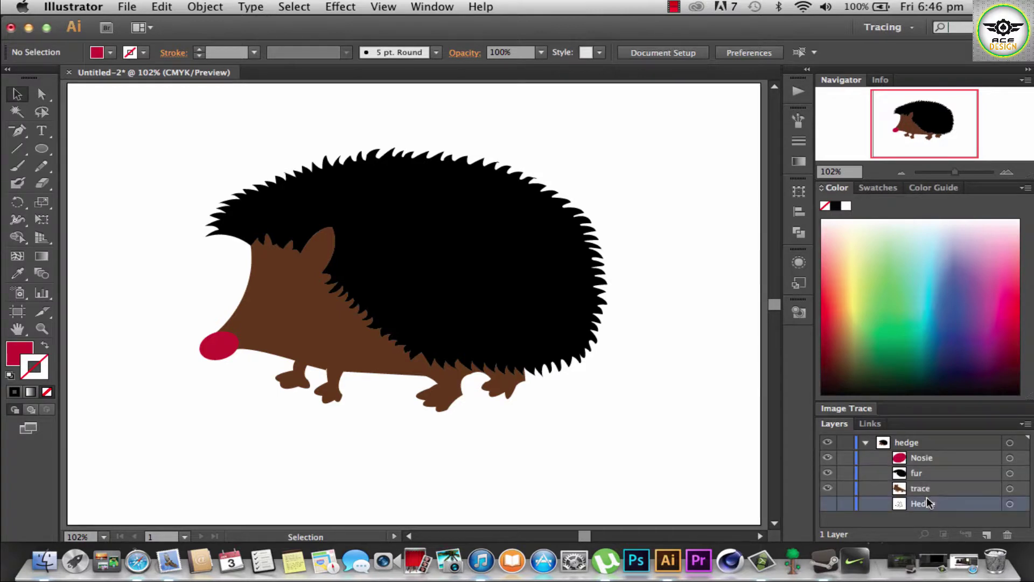
left_click(827, 503)
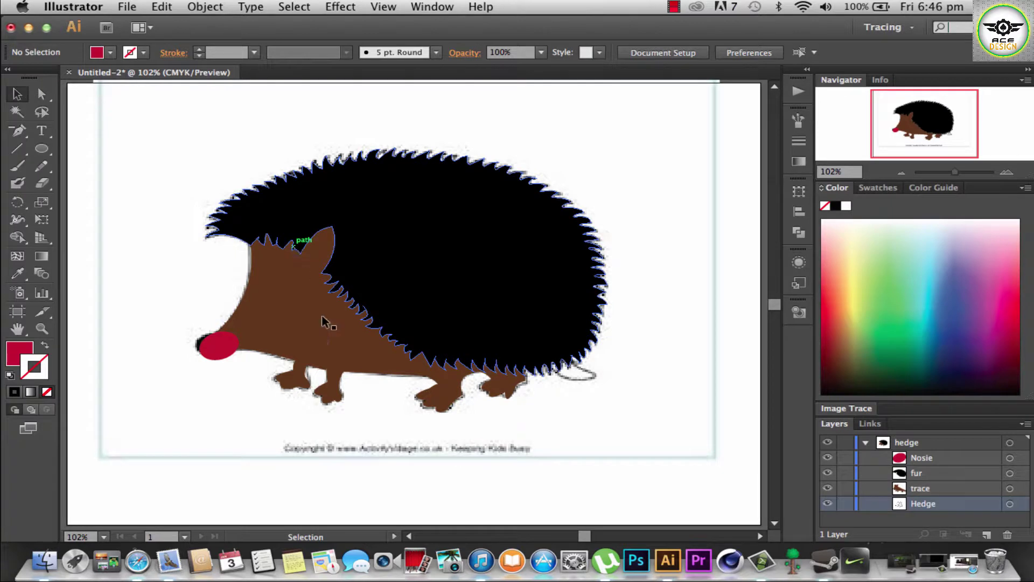
Step: Set the brown body path to 30% opacity
left_click(215, 356)
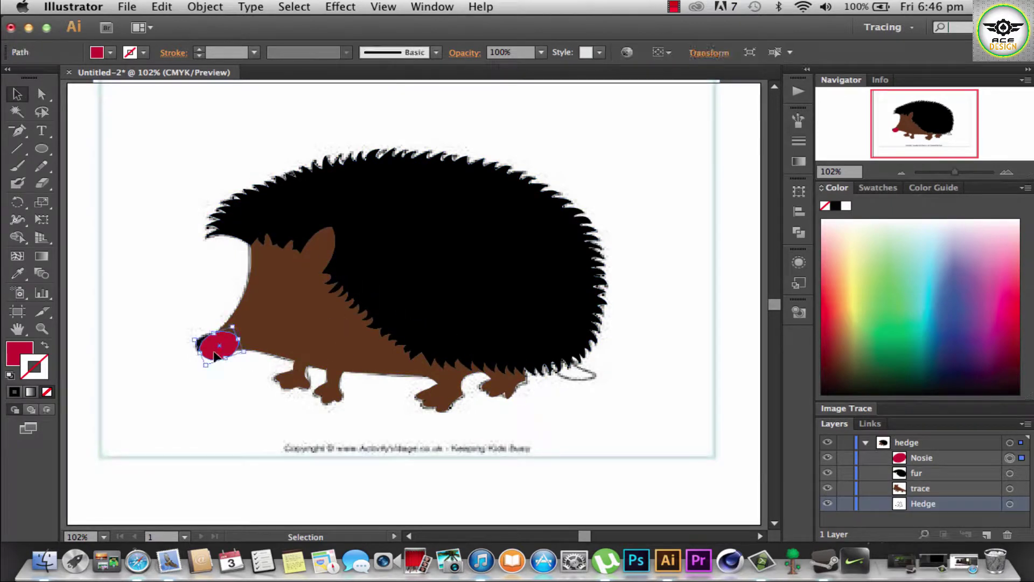
left_click(262, 323)
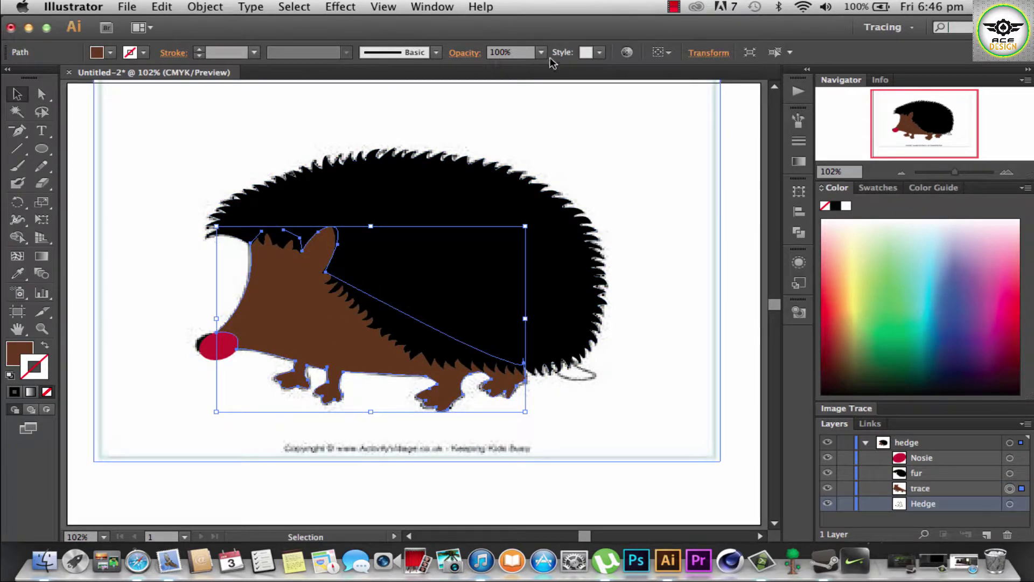
left_click(541, 52)
left_click(559, 116)
Step: Lower the black fur's opacity through 50% and 30% down to 20%
left_click(468, 249)
left_click(541, 53)
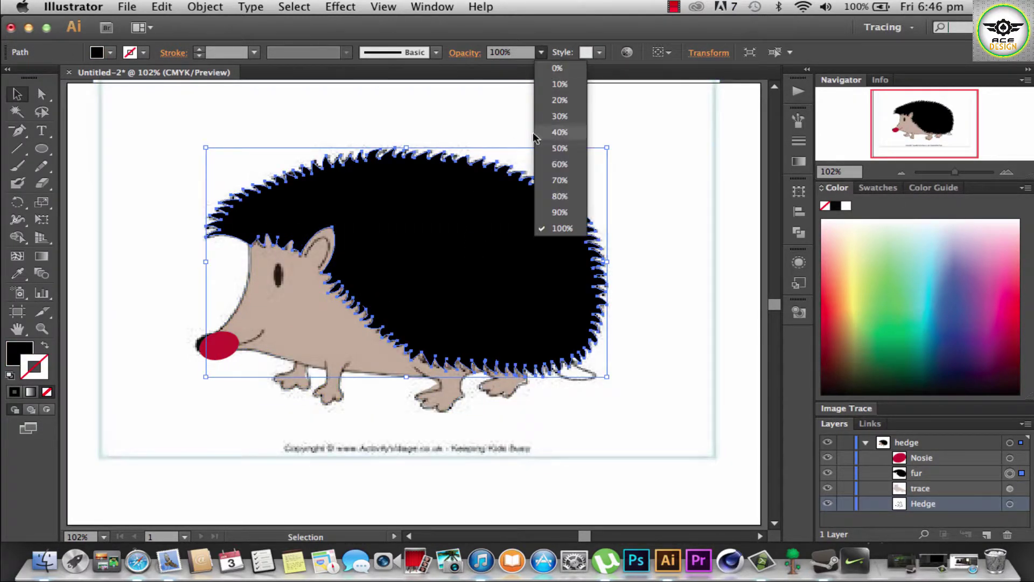
left_click(543, 148)
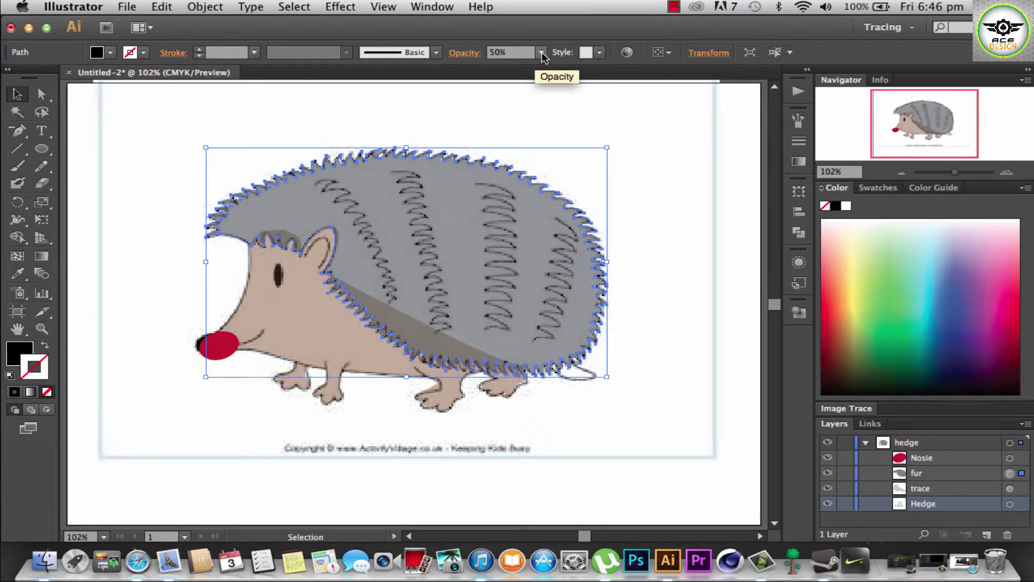
left_click(541, 53)
left_click(549, 116)
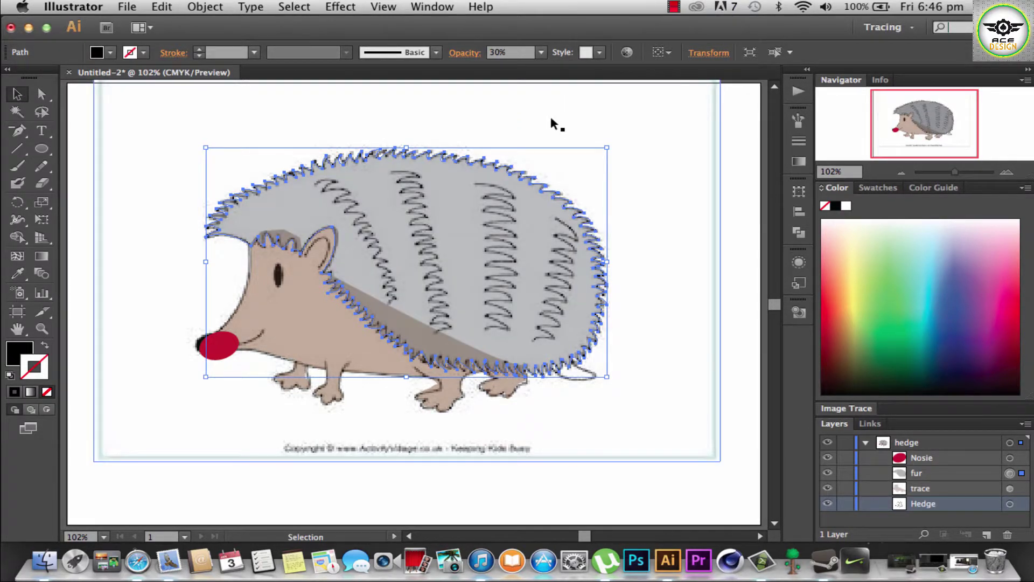
left_click(541, 52)
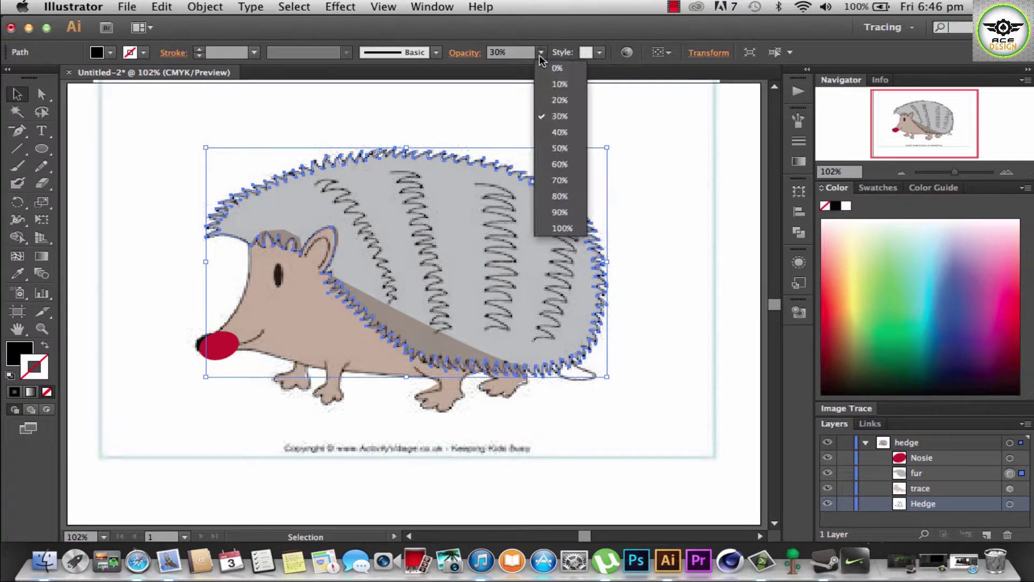
left_click(556, 104)
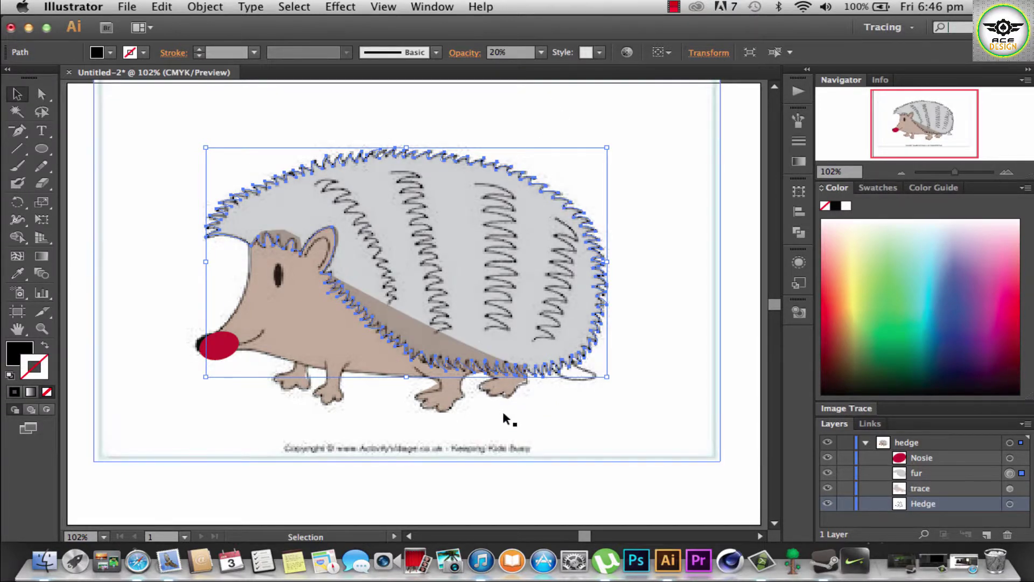
Step: Fill the fur with CMYK Yellow
left_click(98, 56)
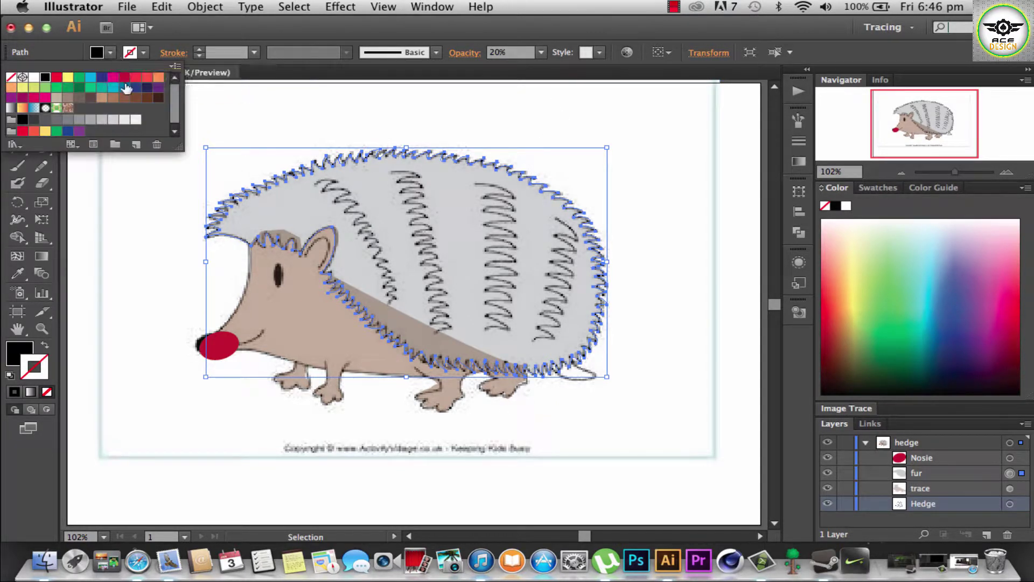
left_click(68, 79)
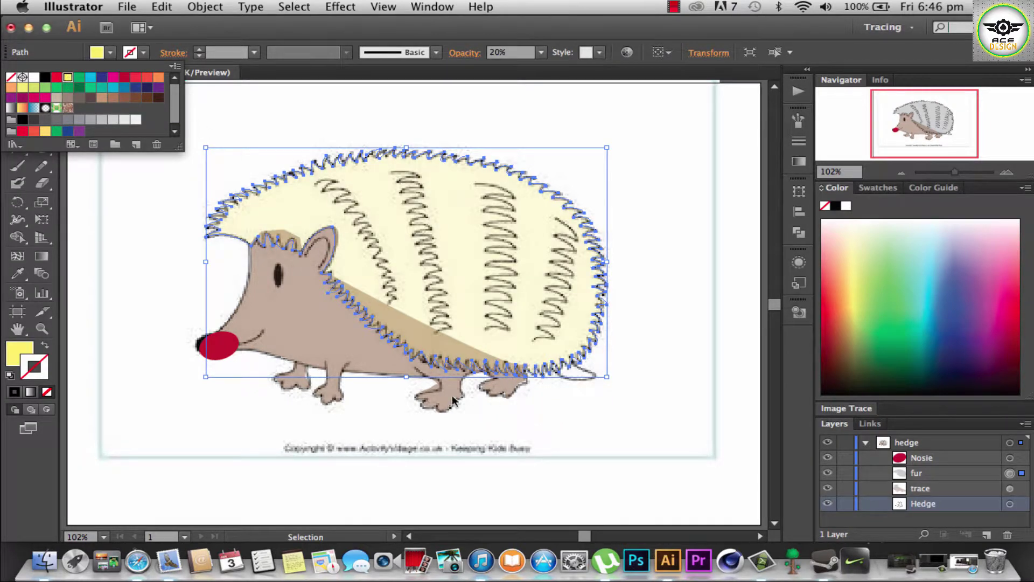
left_click(540, 52)
Step: Restore the fur and the brown body to 100% opacity
left_click(566, 229)
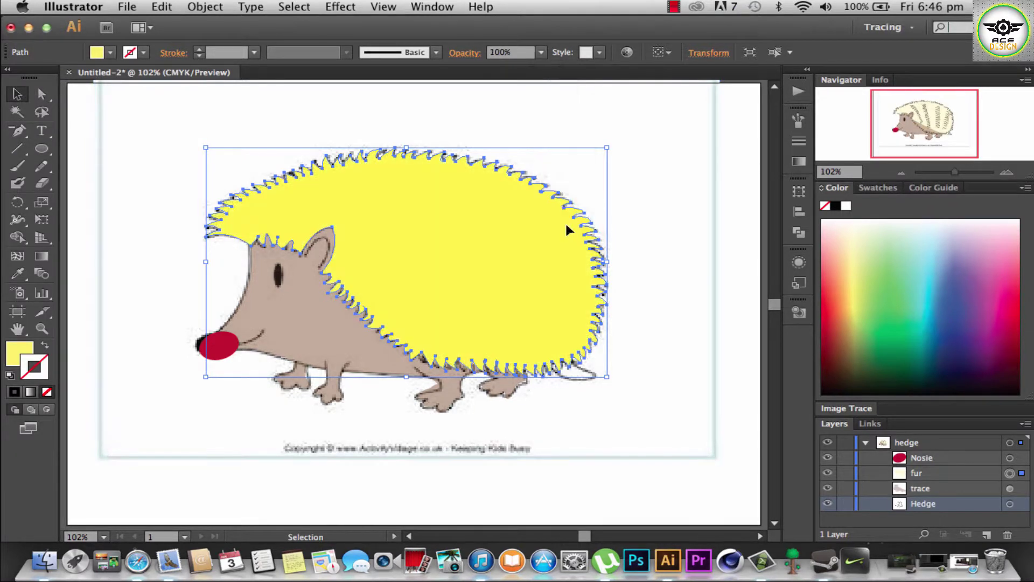
left_click(281, 315)
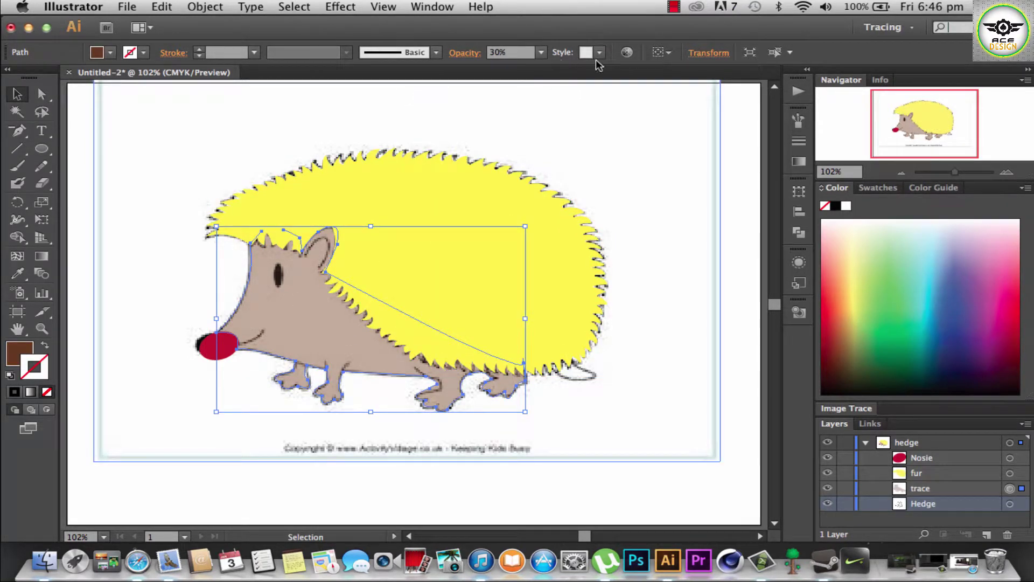
left_click(541, 52)
left_click(551, 229)
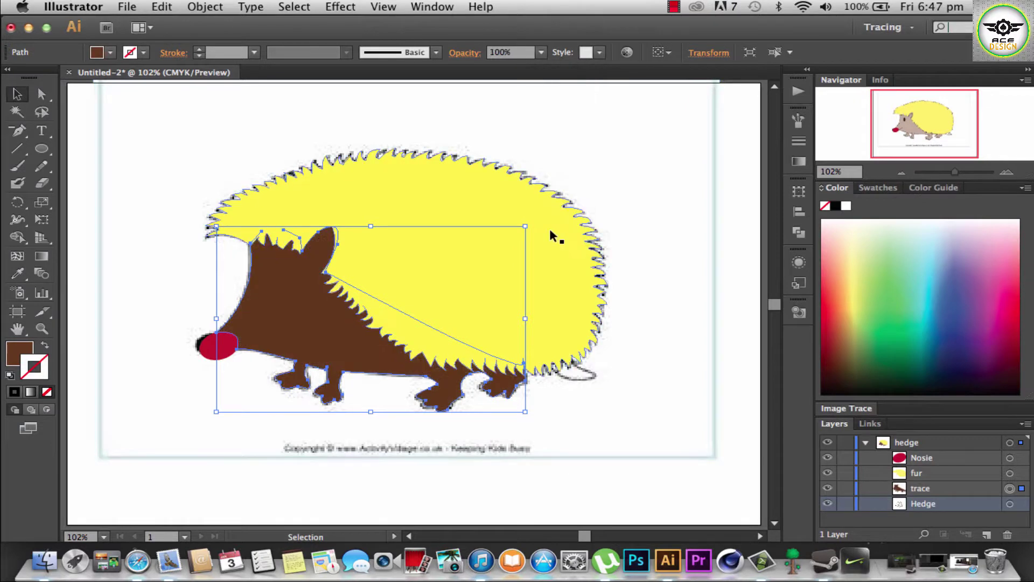
left_click(741, 193)
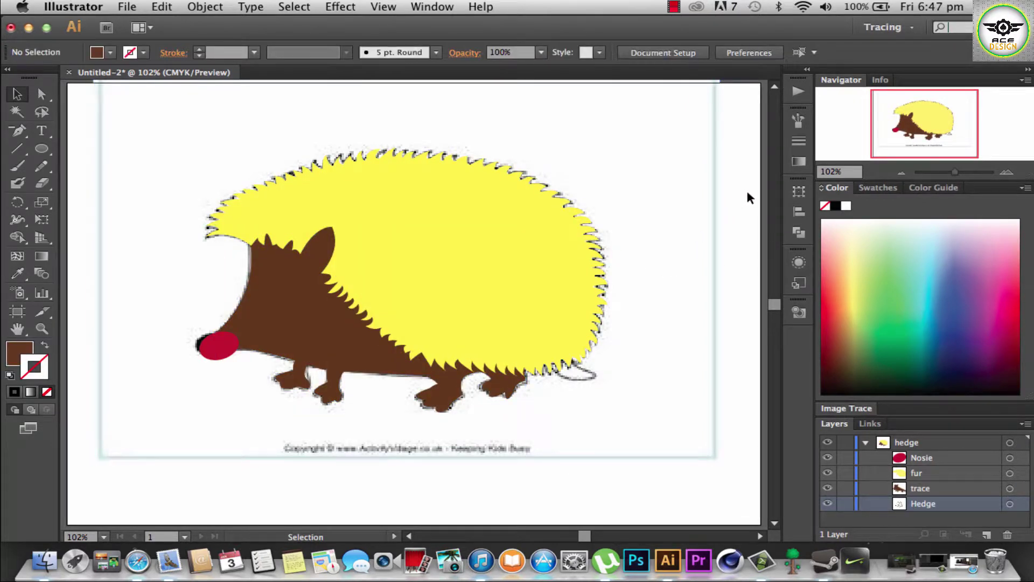
Step: Set the yellow fur and brown body to 20% opacity, then collapse the hedge layer
left_click(443, 269)
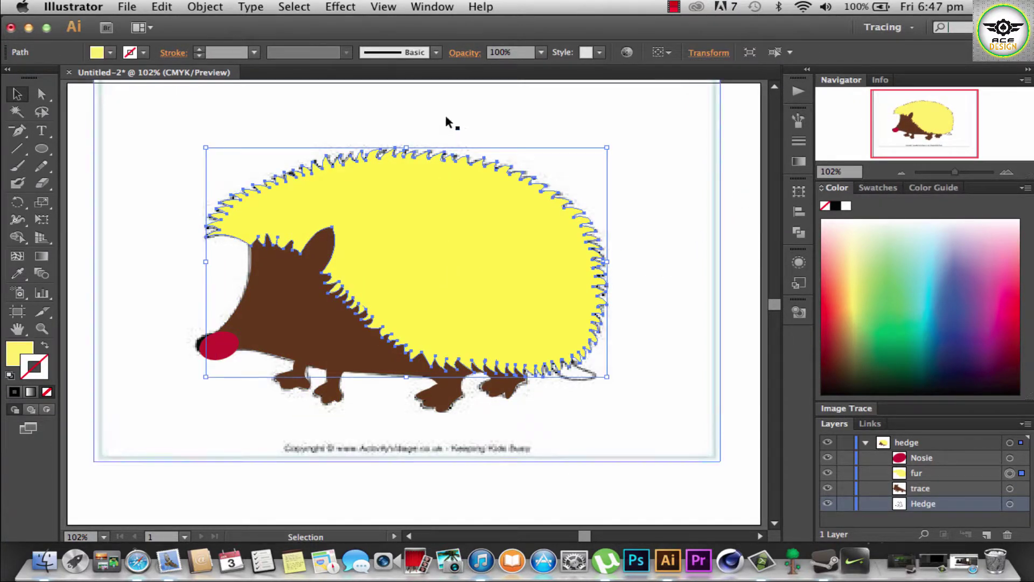
left_click(540, 52)
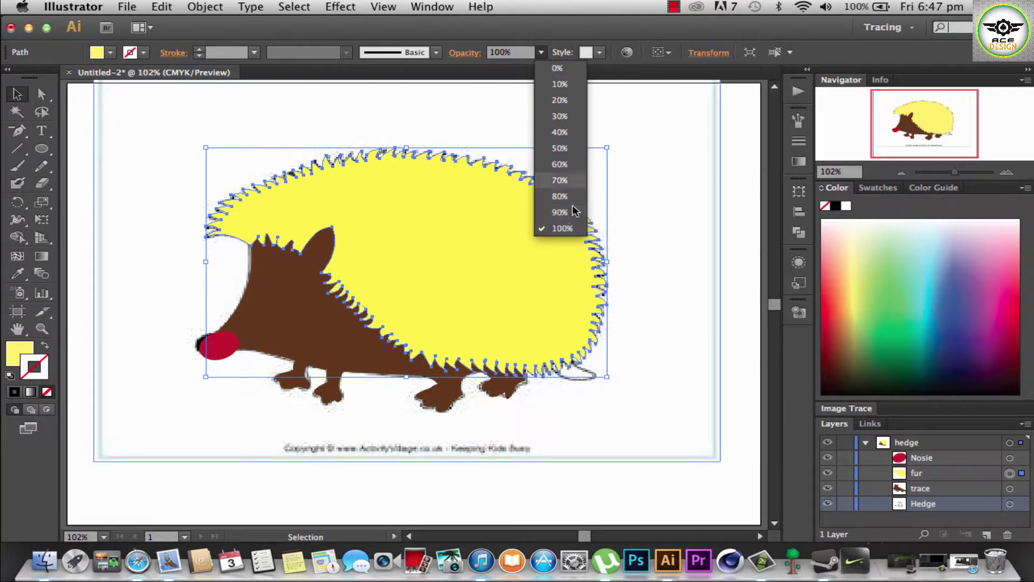
left_click(561, 101)
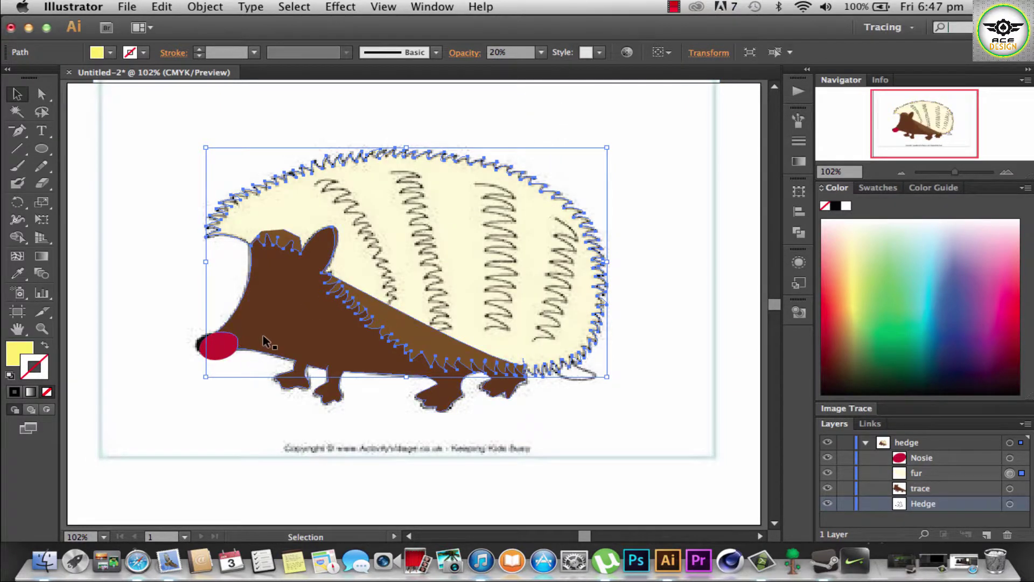
left_click(264, 339)
left_click(541, 52)
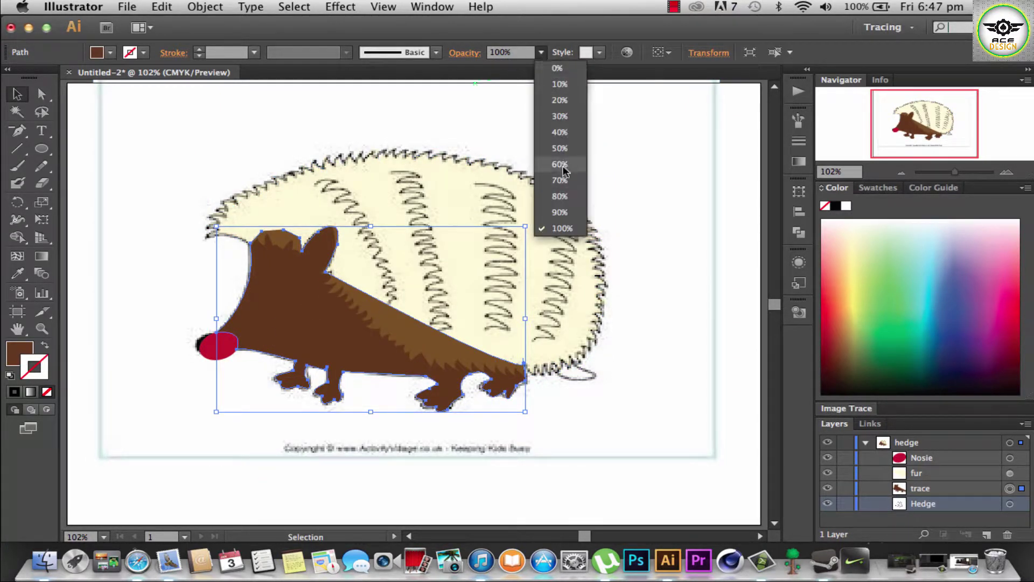
left_click(560, 100)
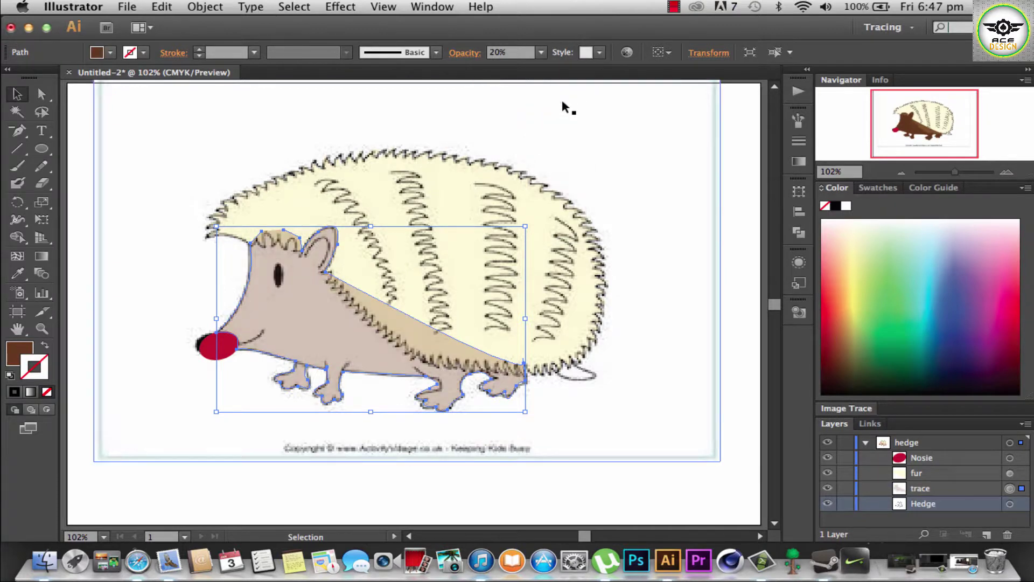
left_click(764, 289)
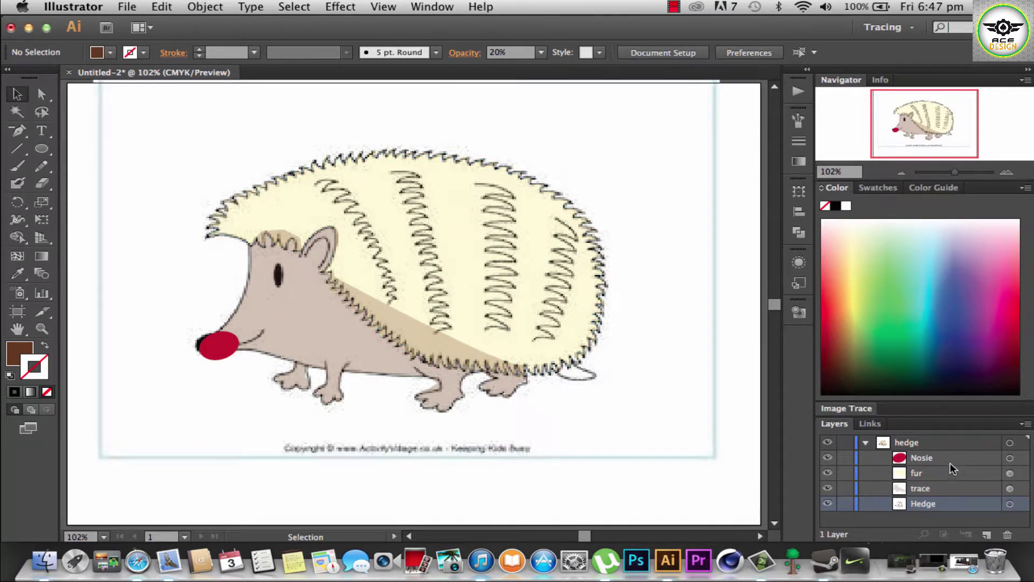
left_click(865, 442)
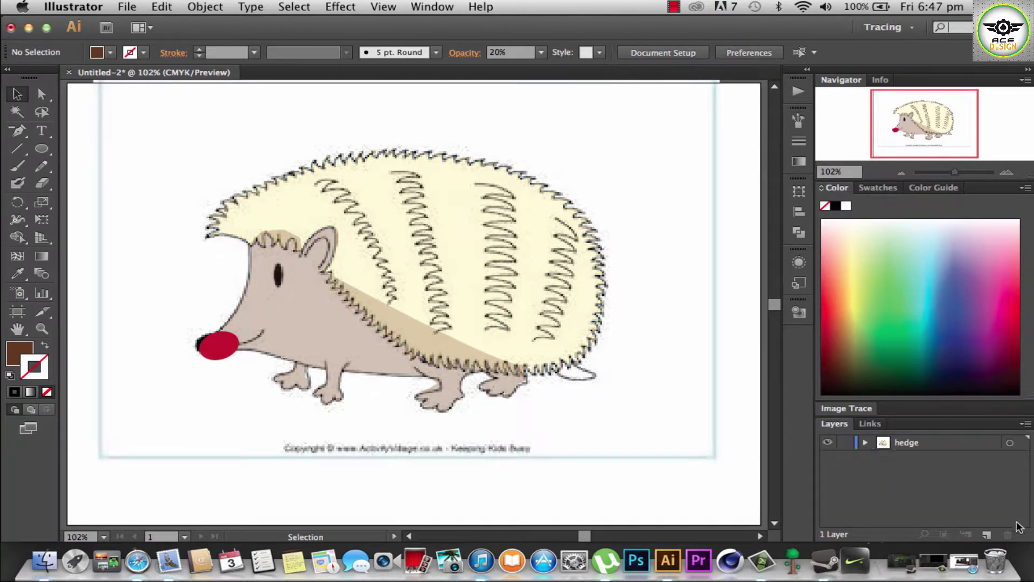
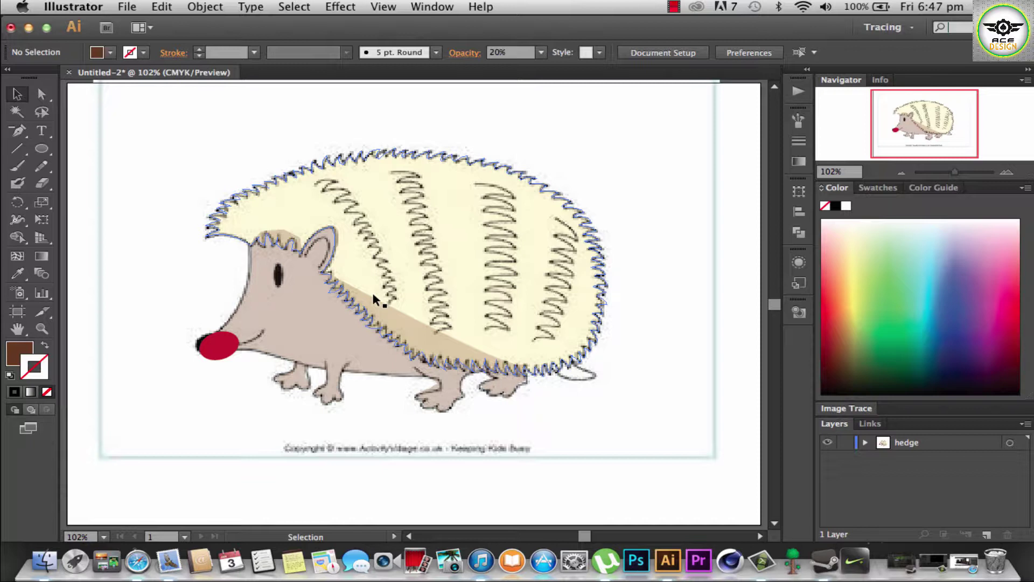
Step: Expand the hedge layer, try and undo a clipping mask, and target the Nosie sublayer
left_click(675, 7)
left_click(683, 33)
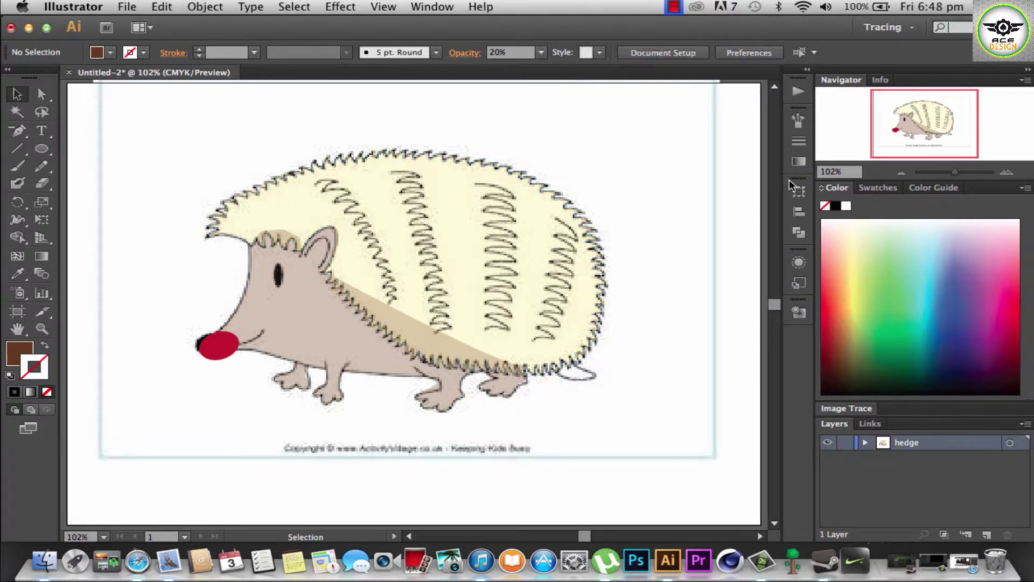
left_click(865, 442)
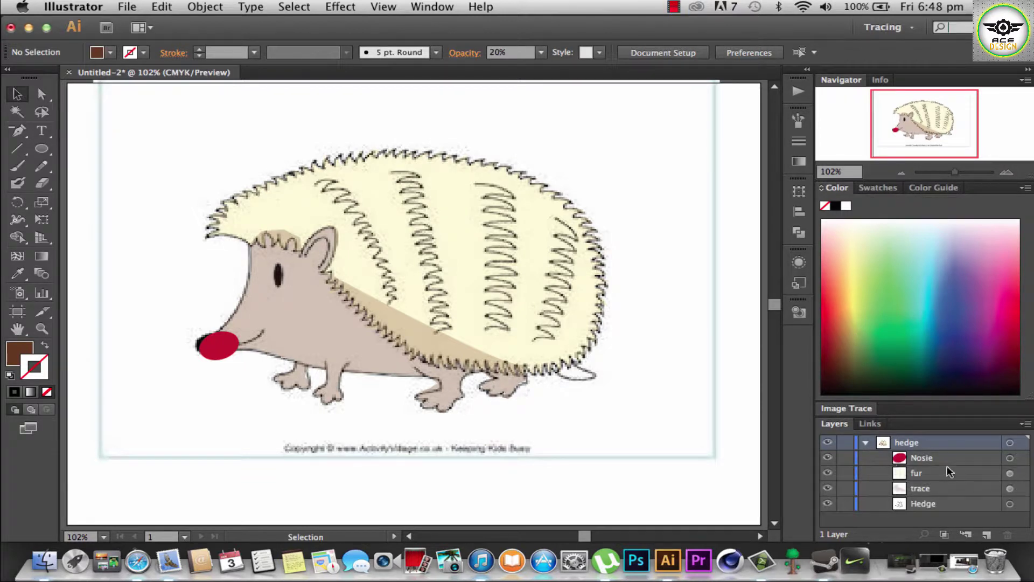
left_click(945, 534)
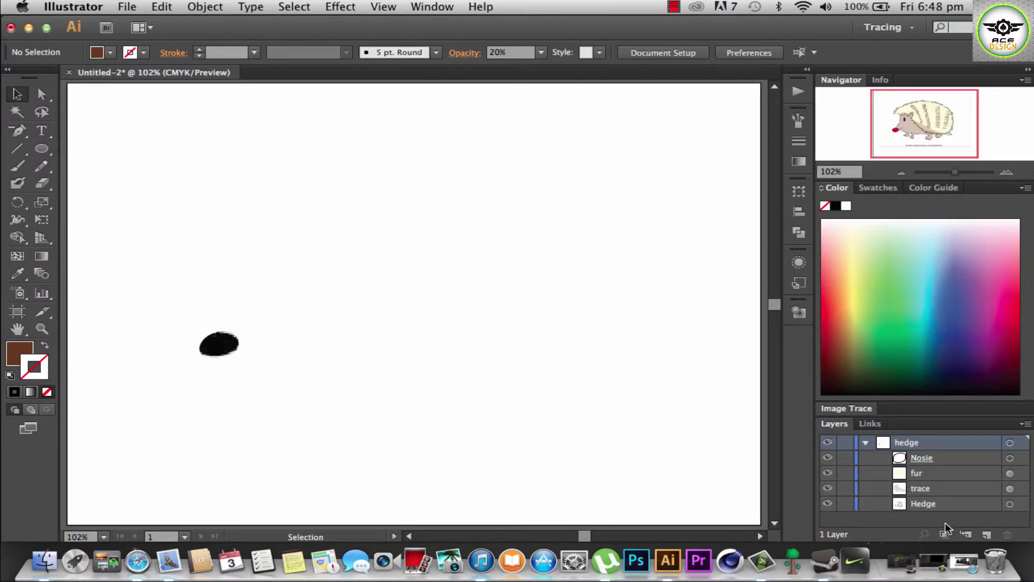
key("ctrl+z")
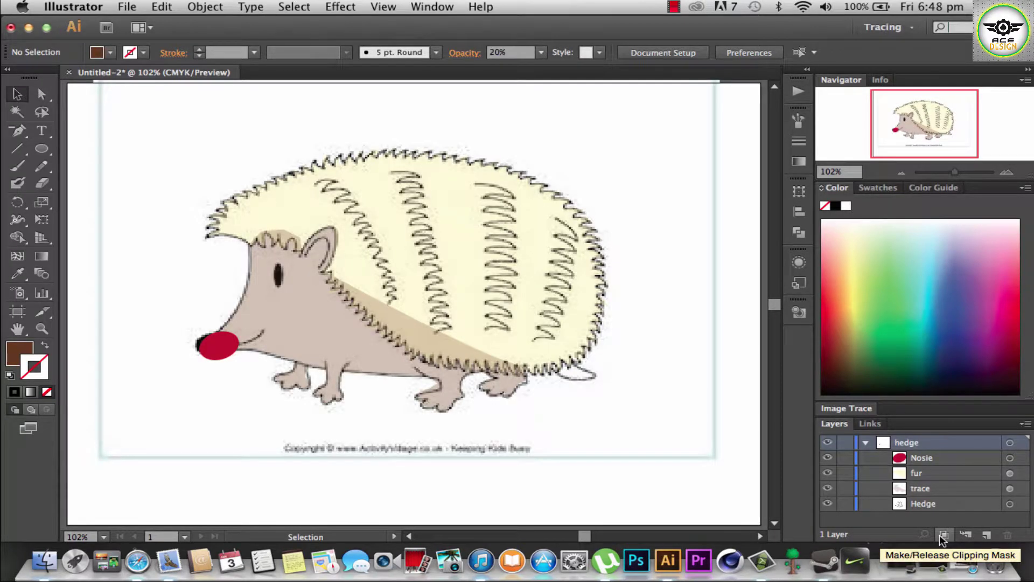
left_click(942, 459)
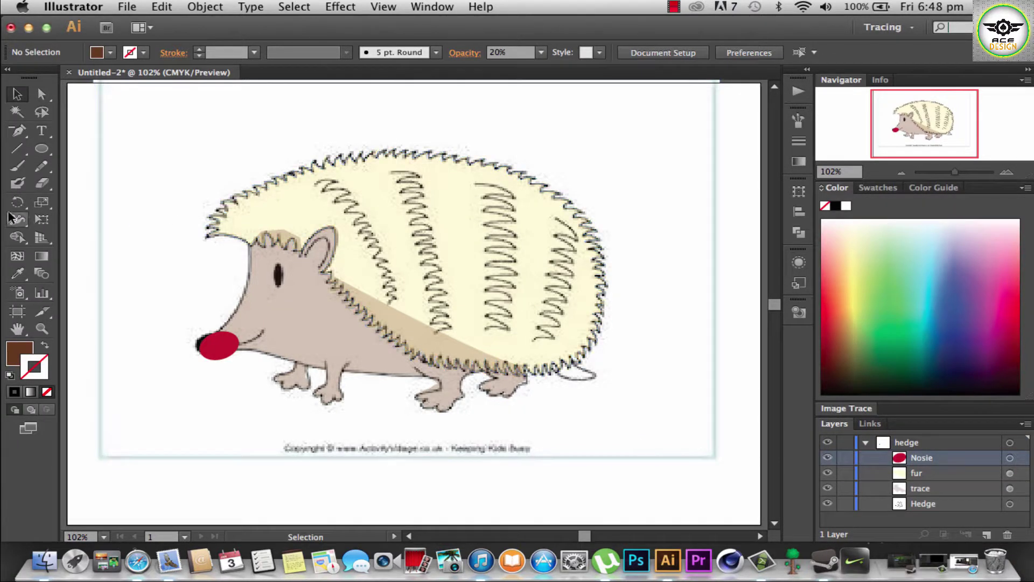
left_click_drag(25, 134, 71, 132)
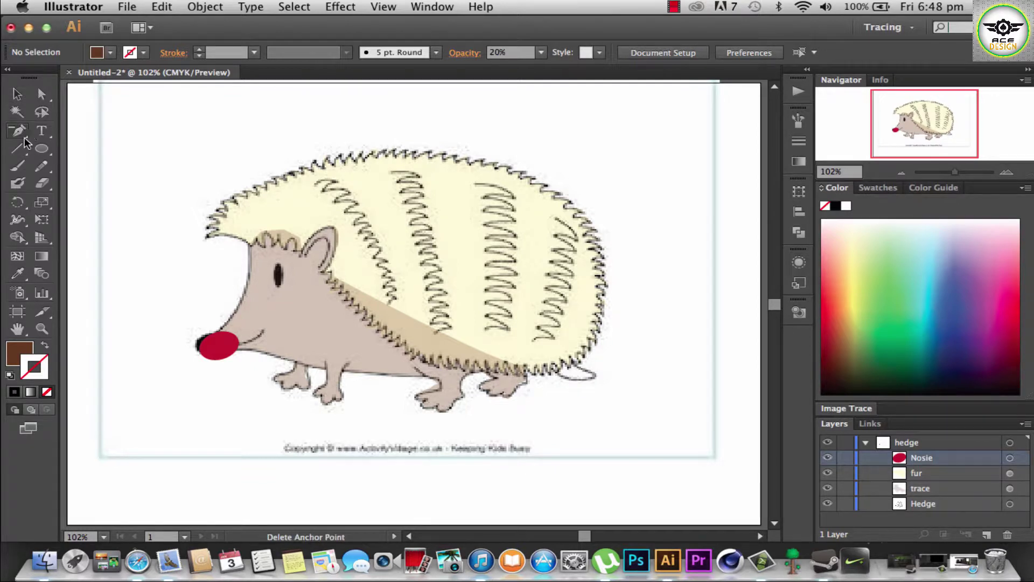
left_click(71, 133)
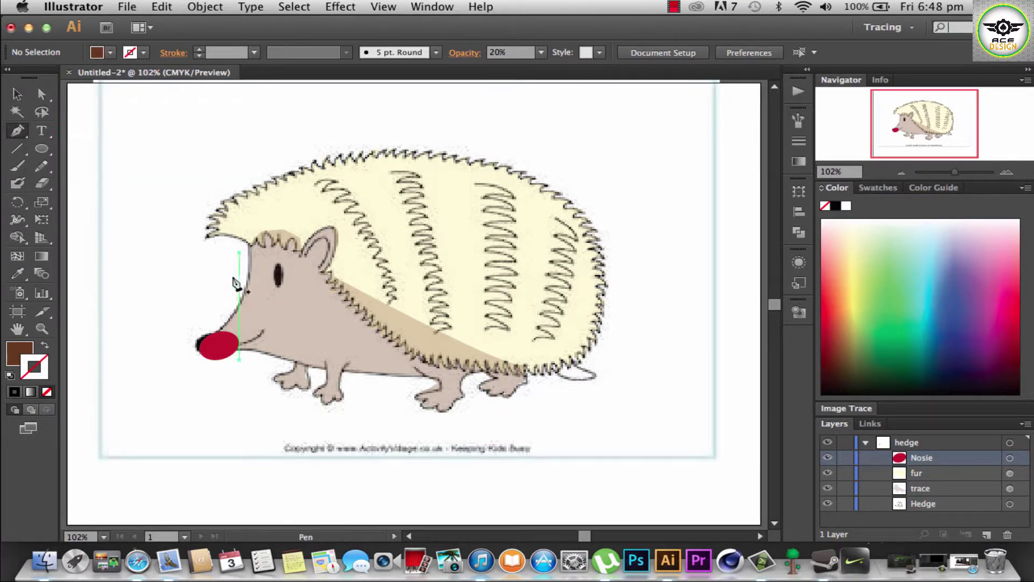
left_click_drag(237, 346, 268, 329)
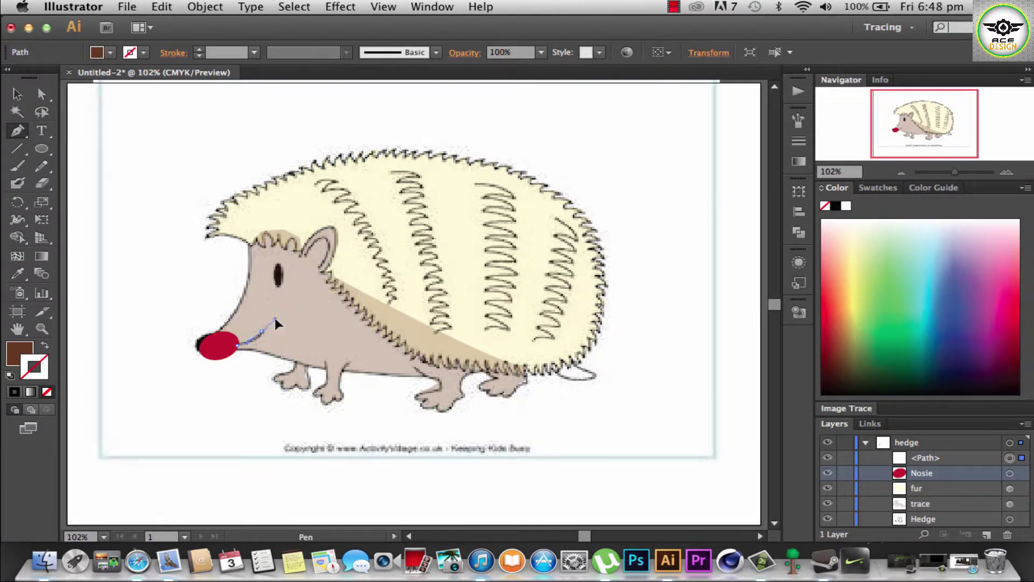
left_click_drag(273, 309, 270, 326)
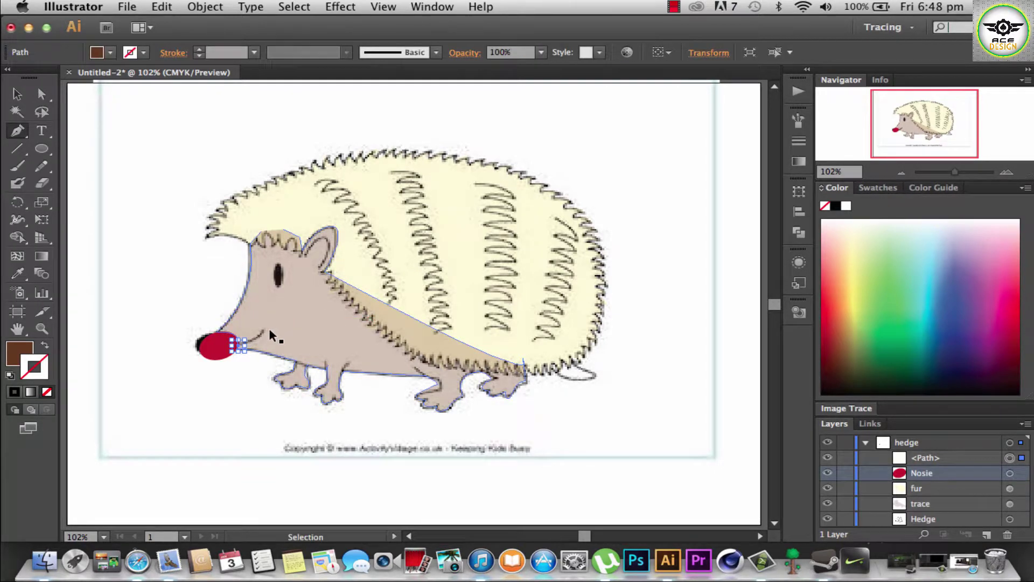
key("super+z")
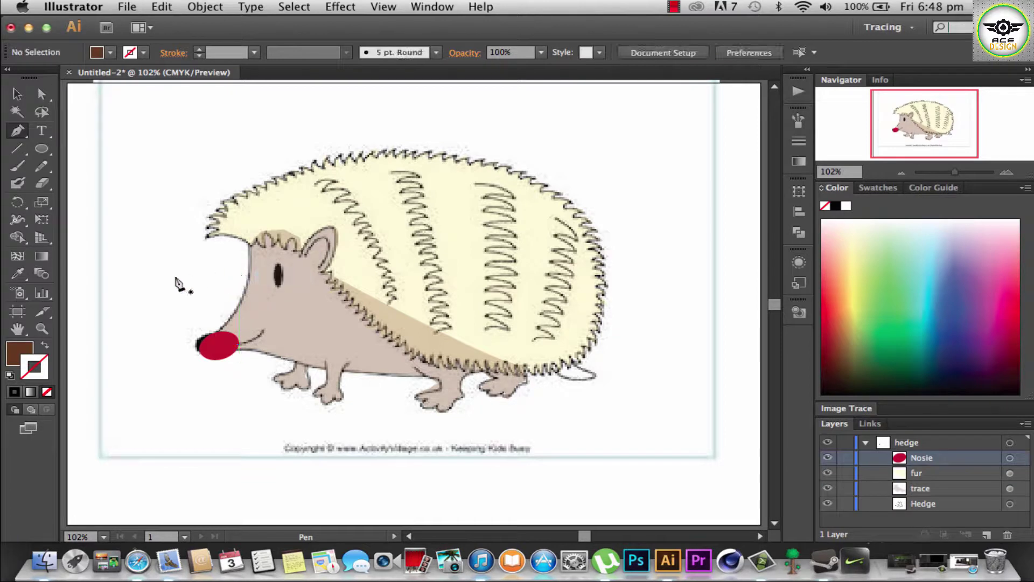
left_click(17, 148)
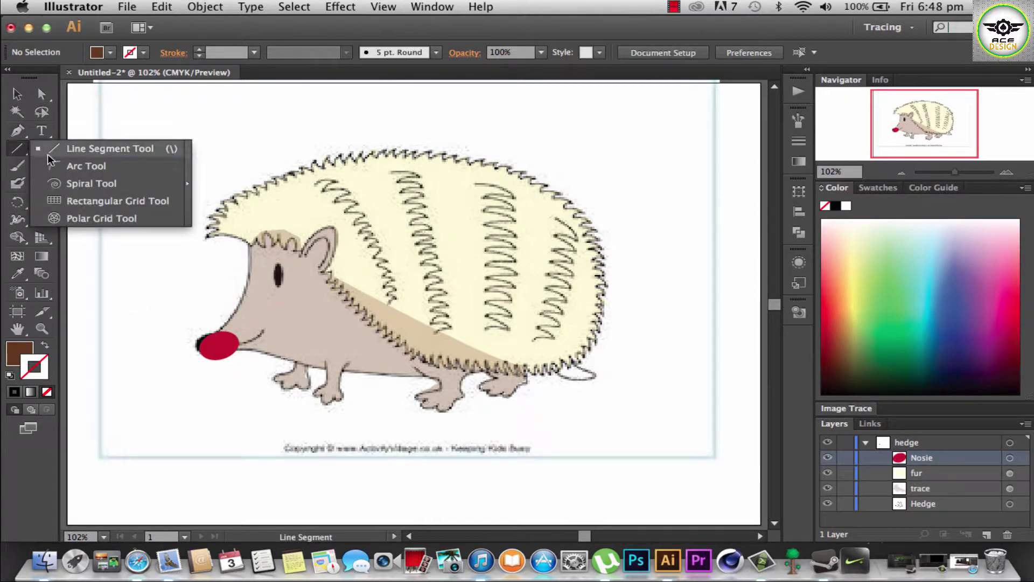
left_click(49, 154)
left_click(243, 340)
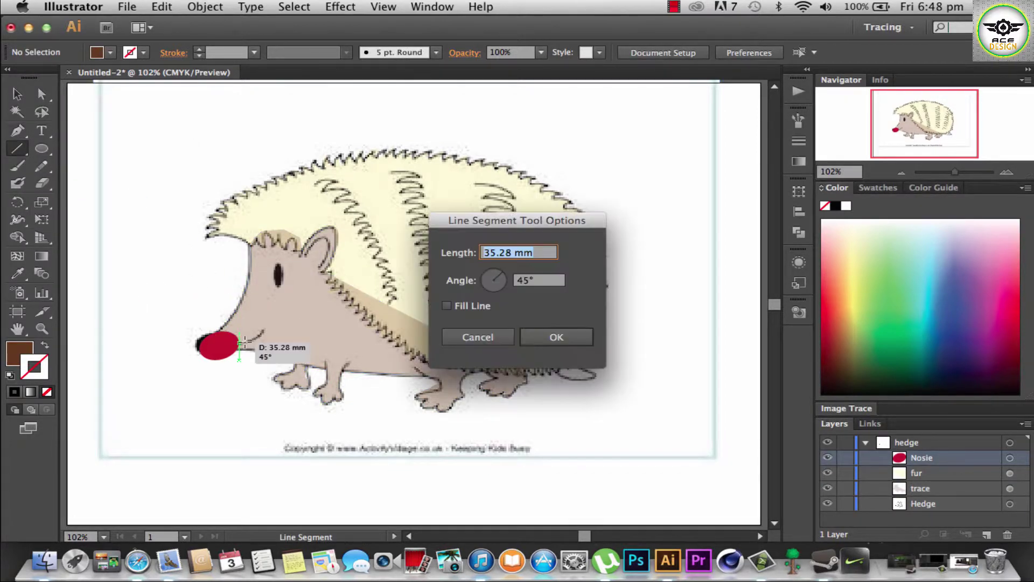
left_click(496, 336)
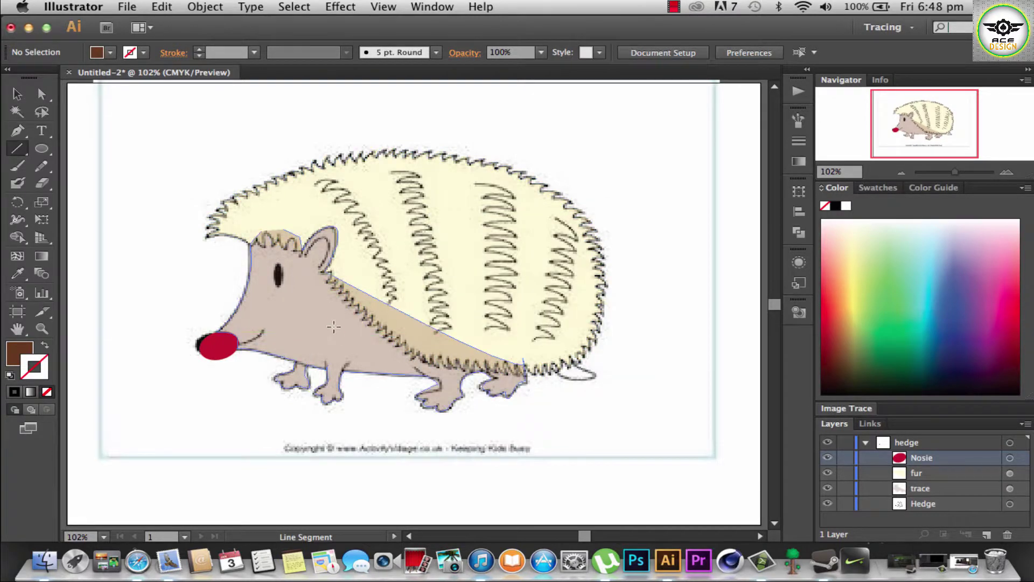
left_click_drag(300, 319, 319, 367)
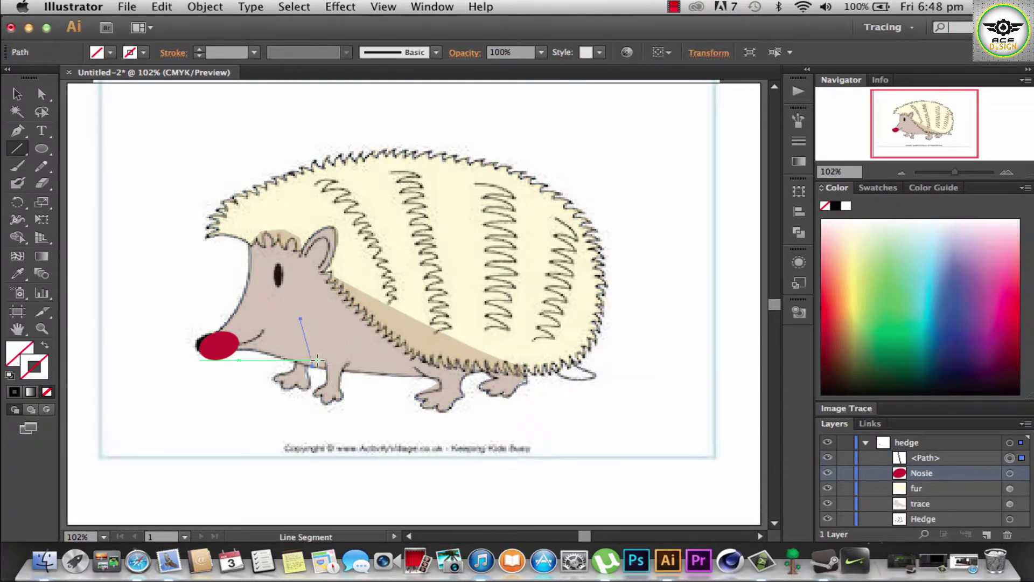
key("ctrl+z")
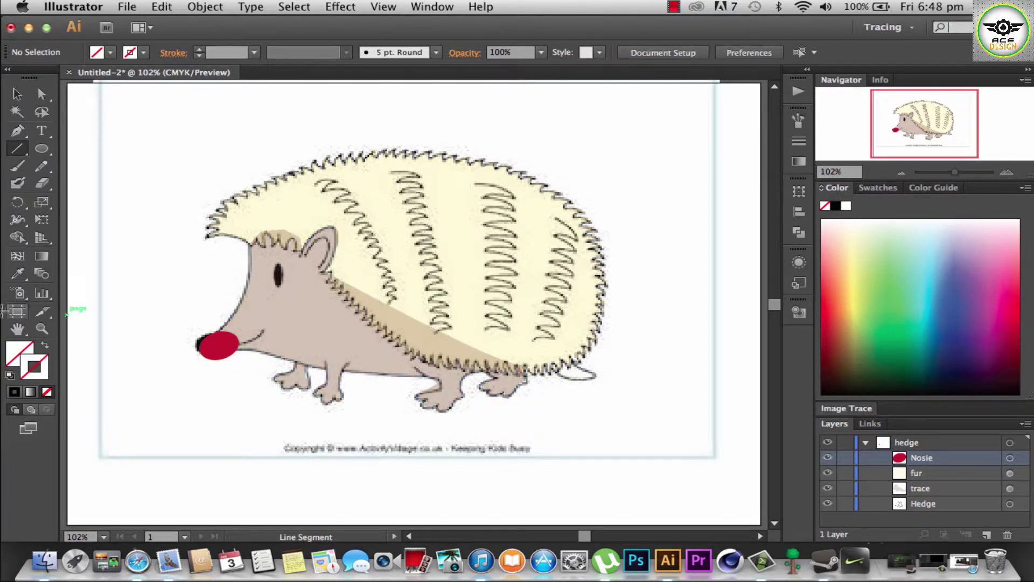
left_click(18, 130)
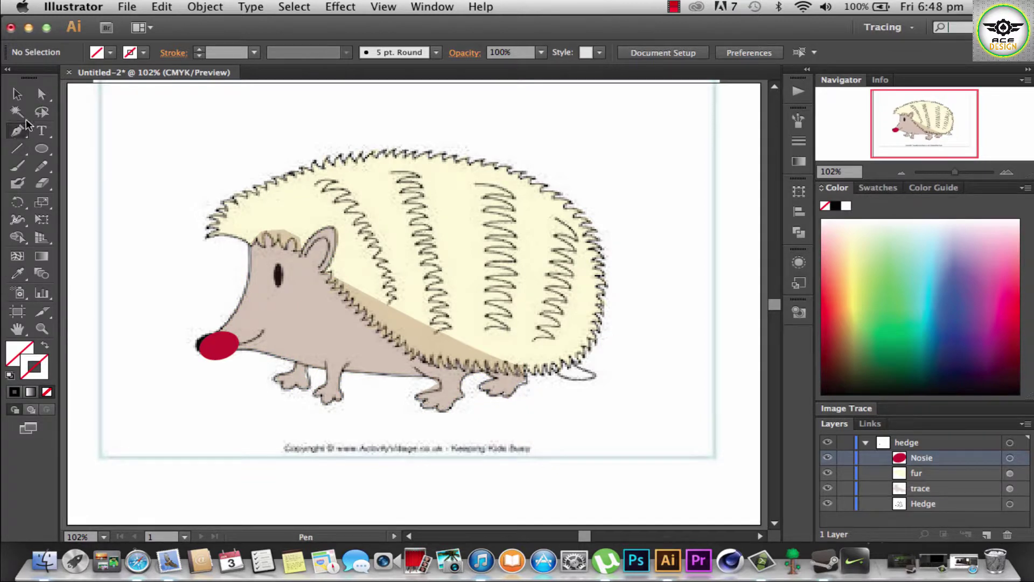
Step: Set fill to None and the stroke to black at 4 pt
left_click(111, 52)
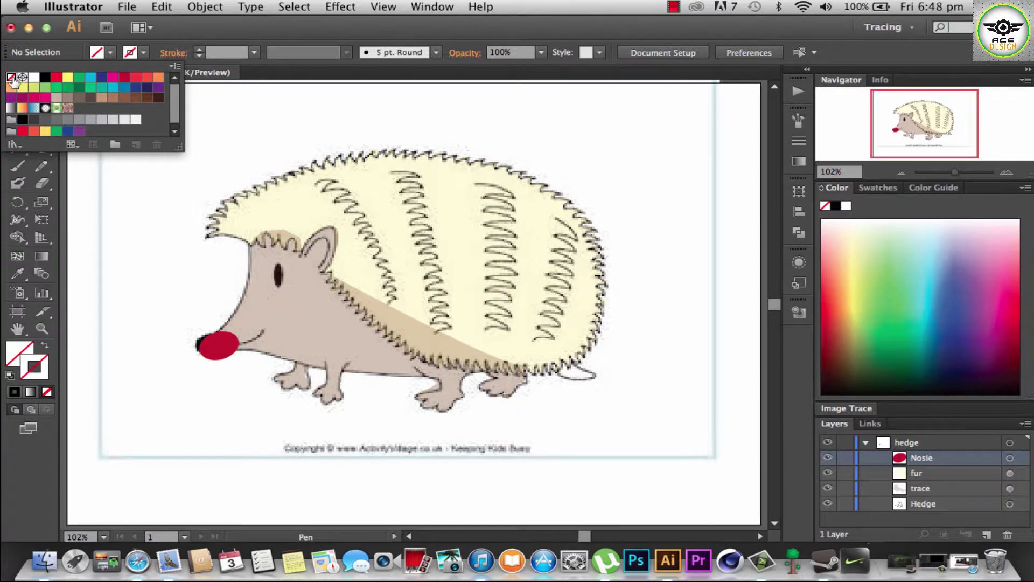
left_click(143, 52)
left_click(143, 52)
left_click(45, 77)
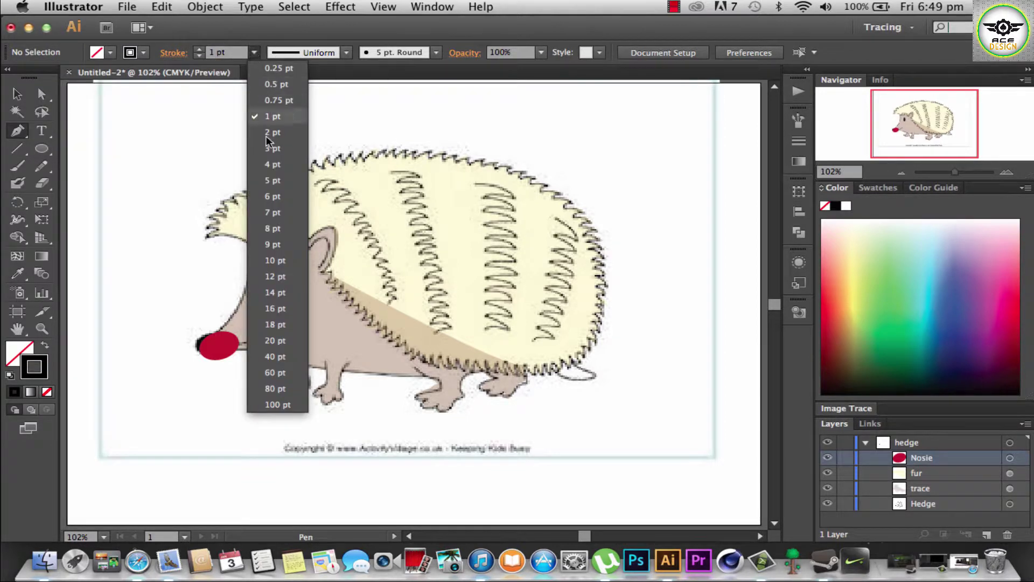
left_click(272, 165)
Step: Draw the curved smile stroke out from the nose, plus a short line on the fur
left_click(183, 118)
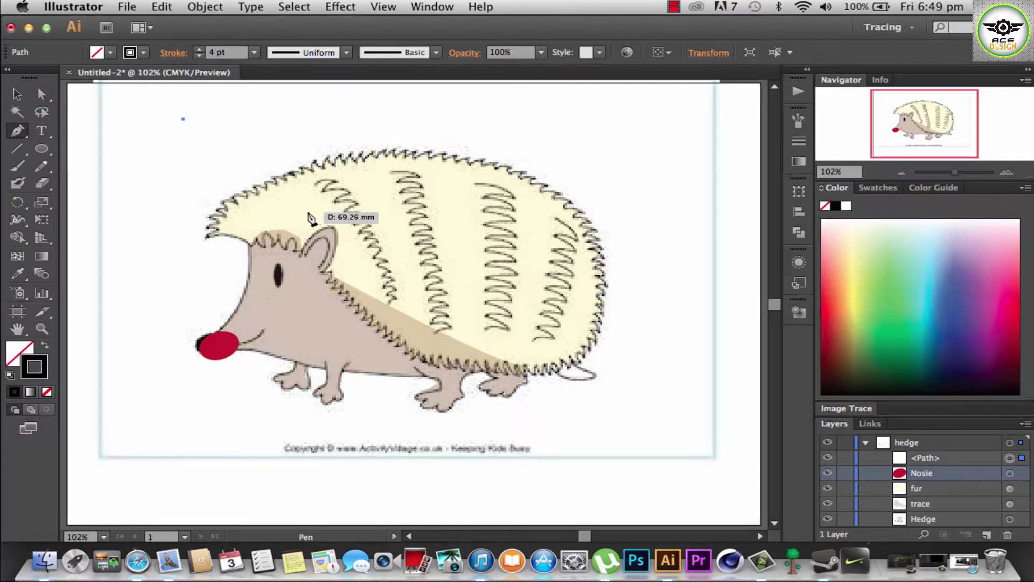
key("ctrl+z")
left_click(240, 348)
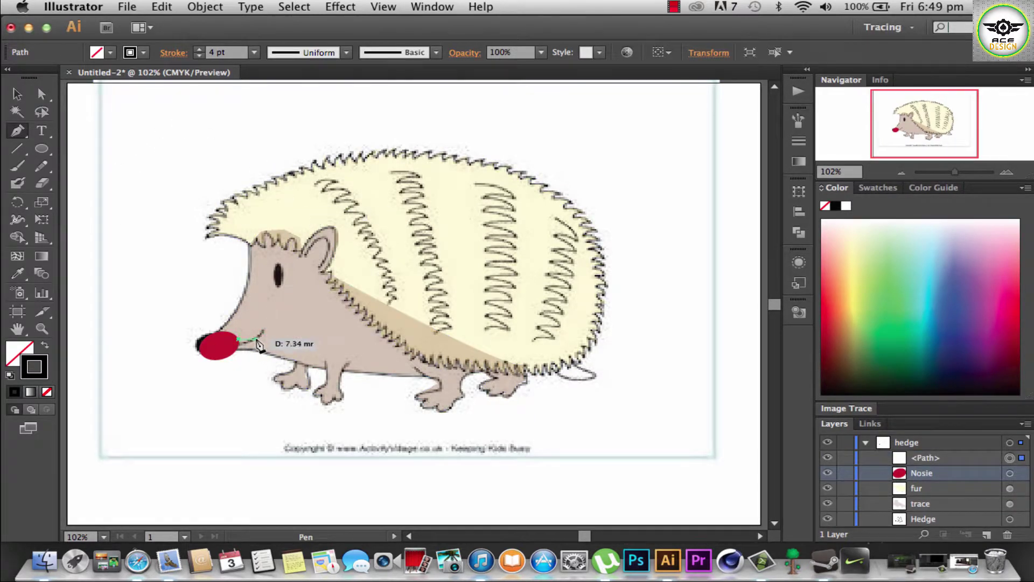
key("ctrl+z")
left_click_drag(240, 348, 277, 337)
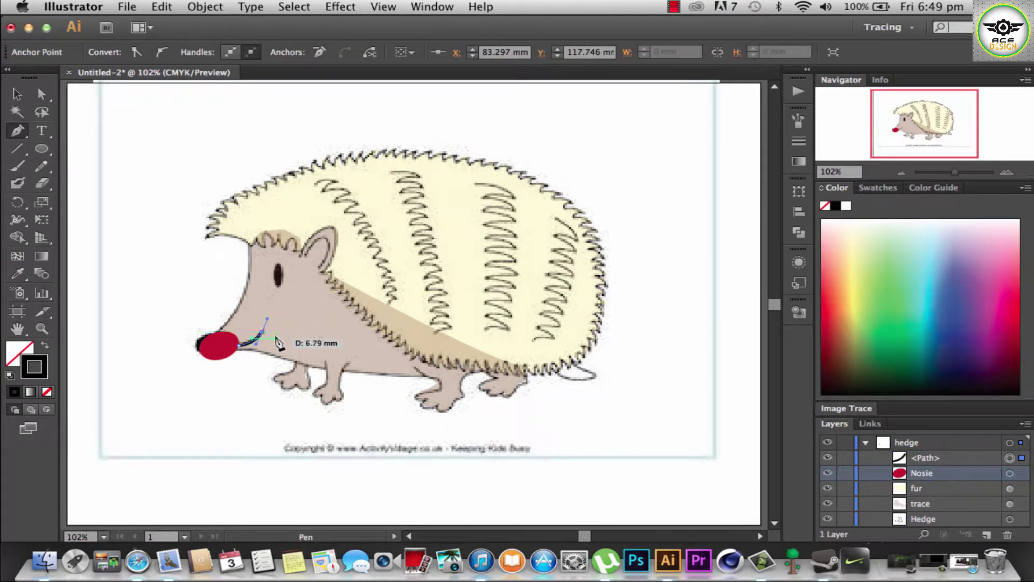
left_click(17, 94)
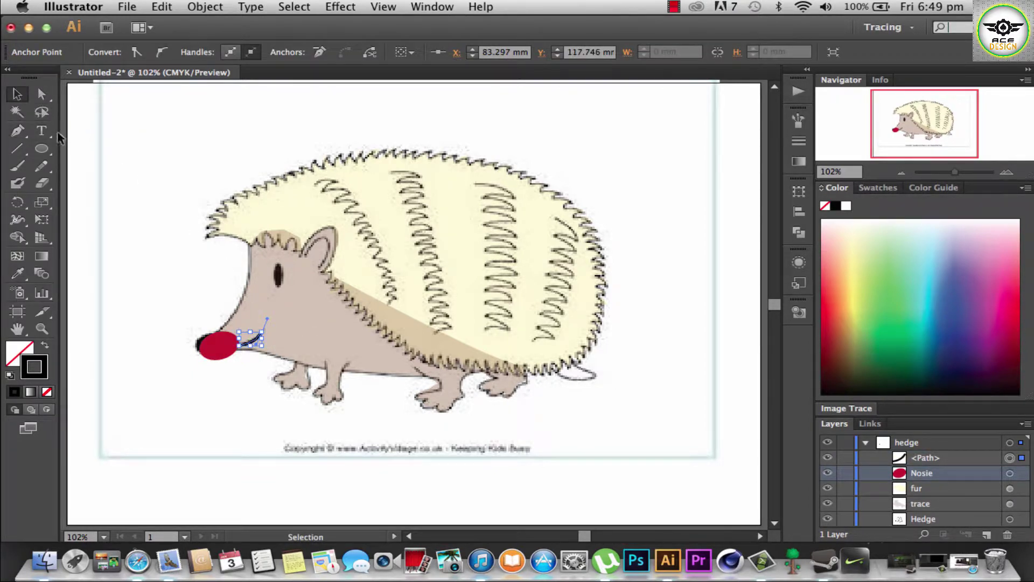
left_click(24, 148)
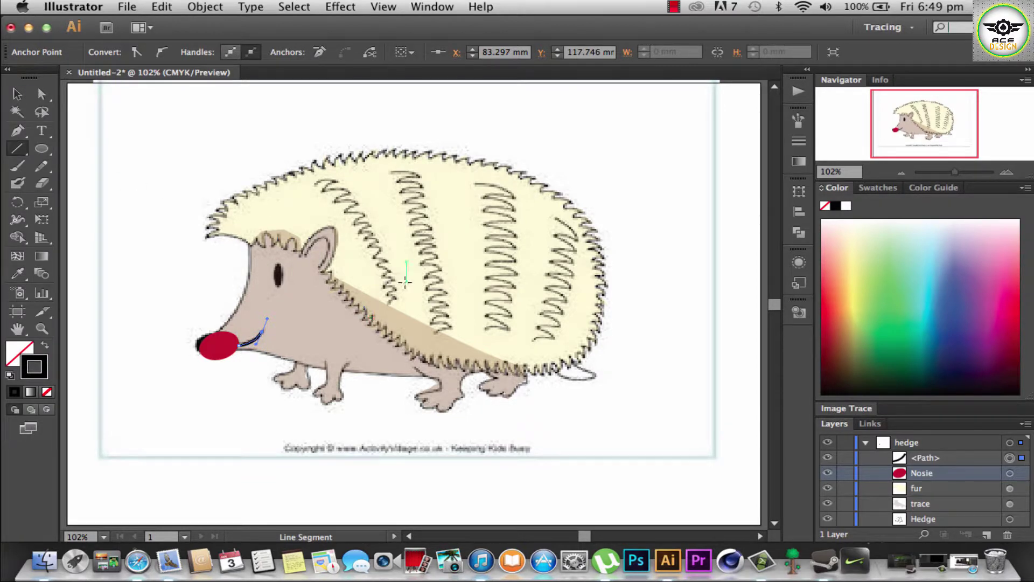
left_click_drag(318, 185, 316, 184)
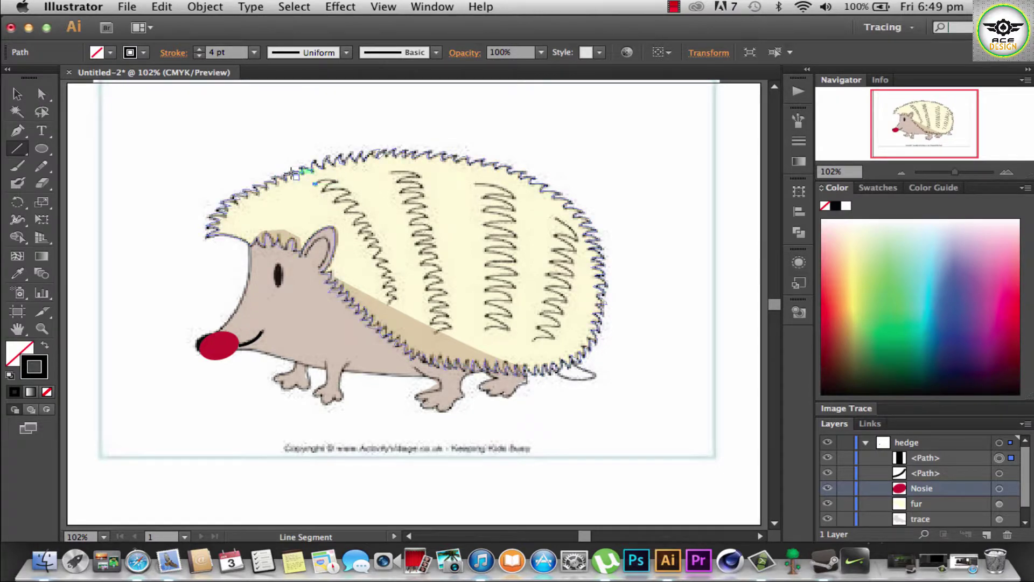
Step: Zoom to 200% on the fur near the ear and trace the first zigzag stripe
left_click(41, 328)
left_click_drag(300, 171, 601, 362)
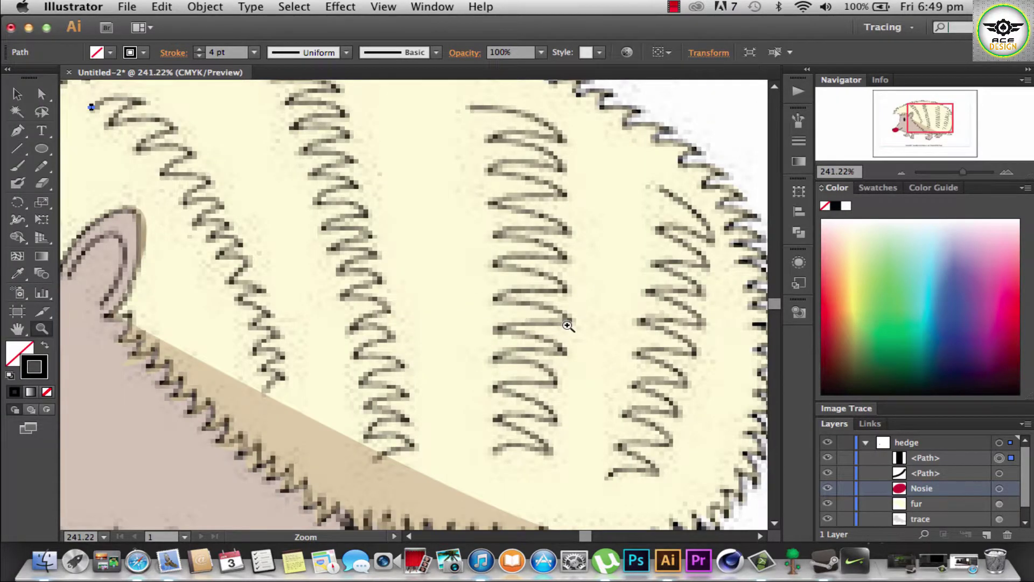
left_click(567, 326, "alt")
left_click(18, 130)
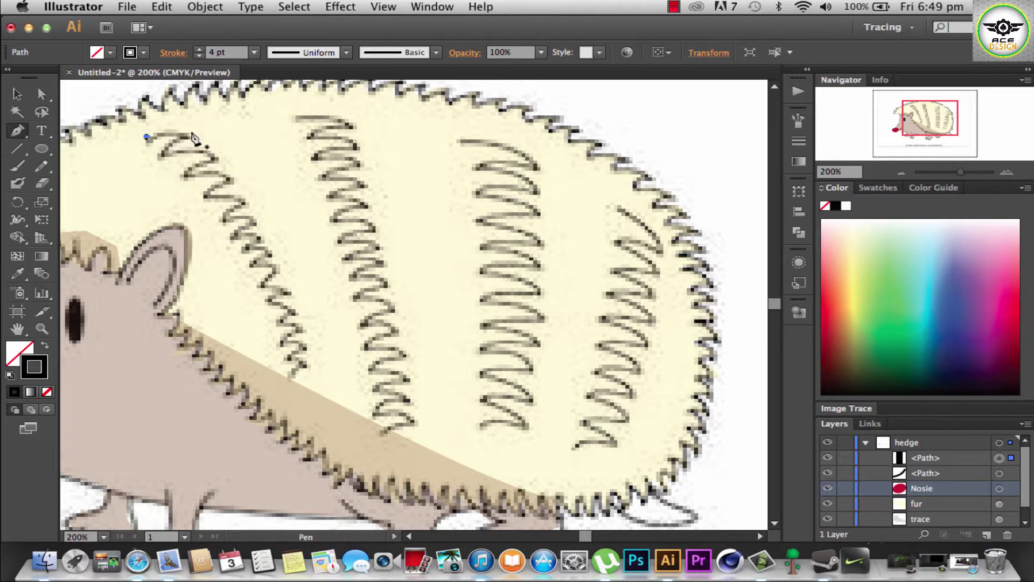
mouse_move(162, 157)
left_mouse_down()
mouse_move(194, 137)
mouse_move(250, 189)
left_mouse_up()
left_click_drag(188, 174, 227, 189)
mouse_move(206, 196)
left_mouse_down()
mouse_move(255, 226)
mouse_move(248, 248)
mouse_move(242, 226)
mouse_move(278, 261)
mouse_move(261, 271)
mouse_move(295, 276)
mouse_move(297, 381)
left_mouse_up()
Step: Remove the stray last stripe segment, end the path and check its stroke weight
key("super+z")
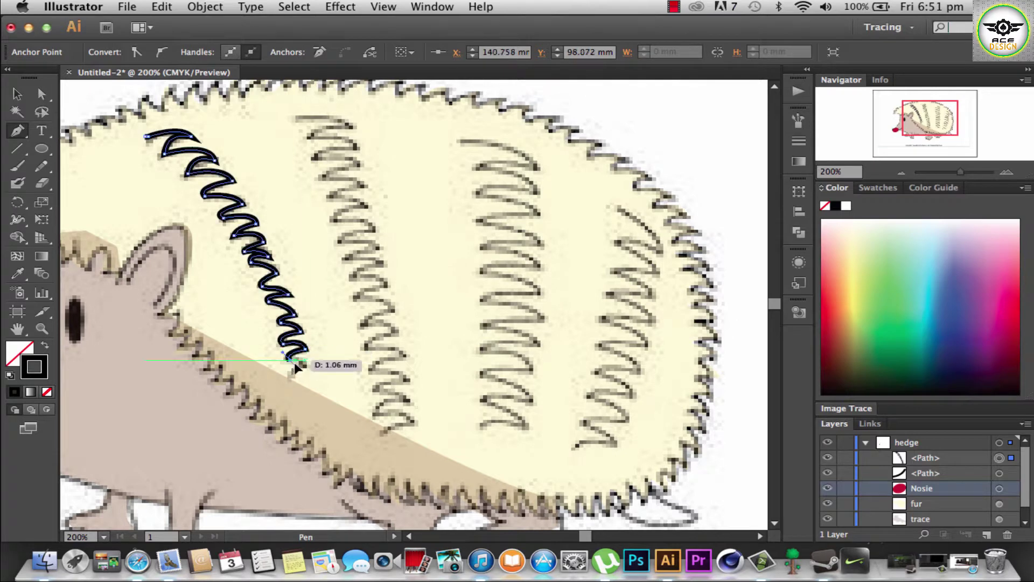
key("v")
left_click(636, 129)
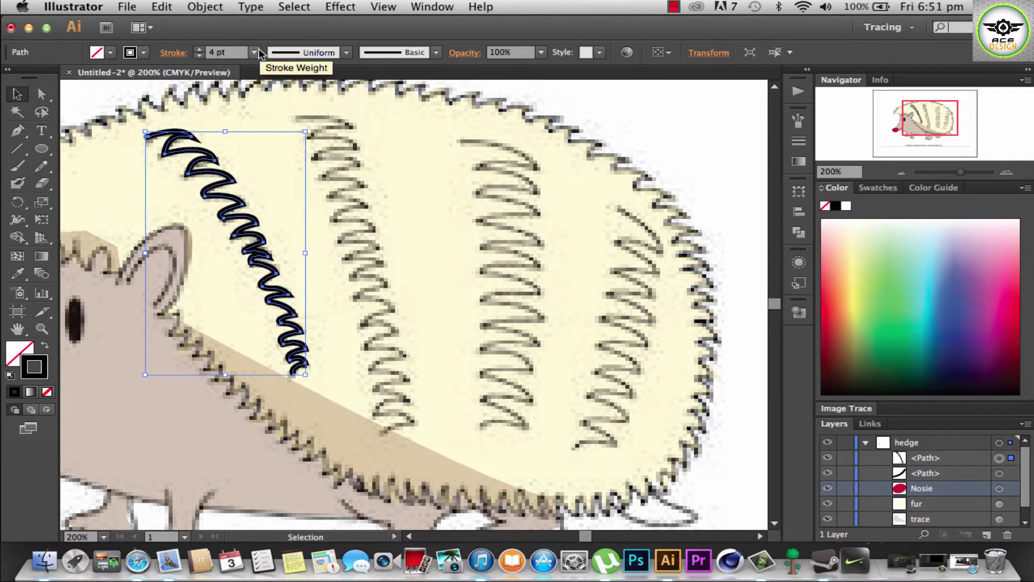
left_click(645, 142)
Step: Hide the hedgehog image and reshape the first stripe by dragging one of its anchors
left_click(827, 520)
left_click(999, 443)
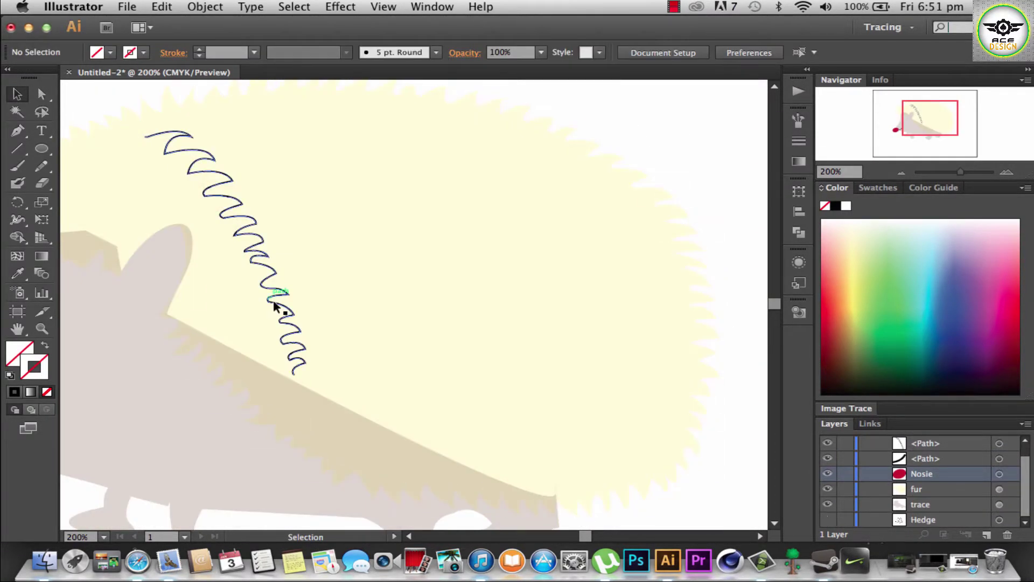
left_click(42, 95)
left_click(259, 248)
left_click(573, 138)
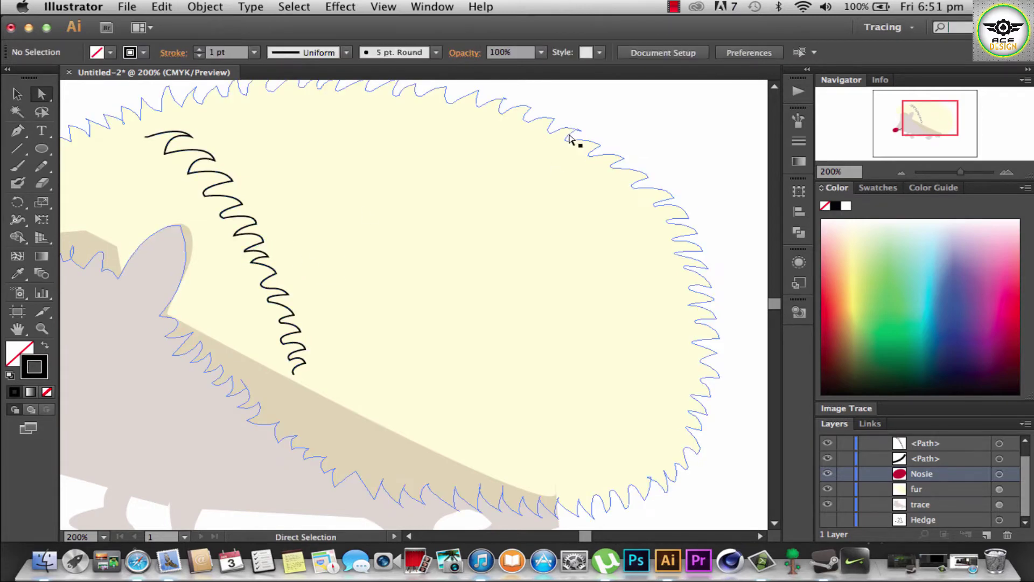
left_click_drag(263, 238, 283, 275)
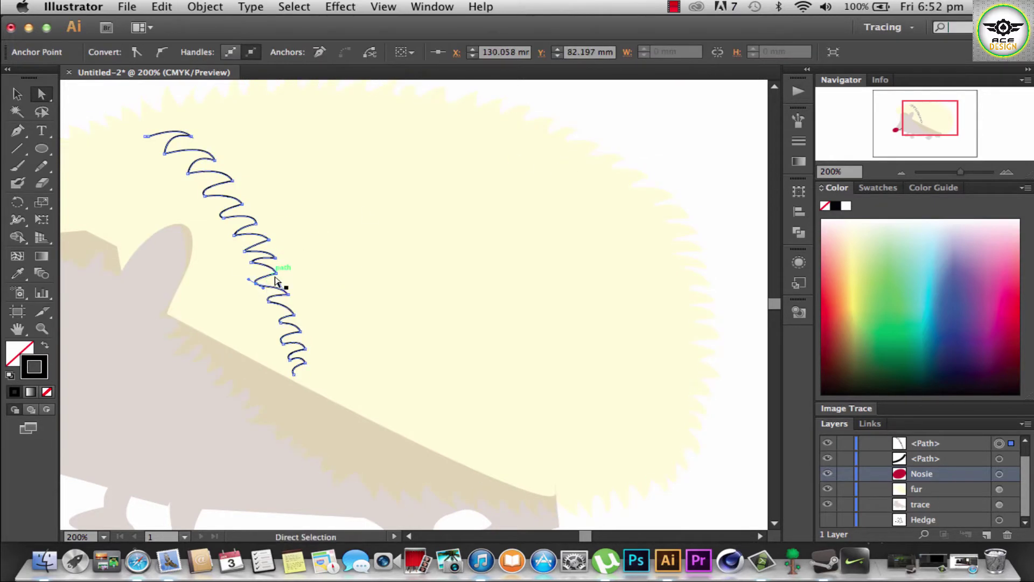
left_click(732, 238)
Step: Trace the second fur stripe as a curved zigzag path from top to bottom
left_click(827, 519)
key("p")
left_click(295, 116)
left_click_drag(350, 127, 370, 128)
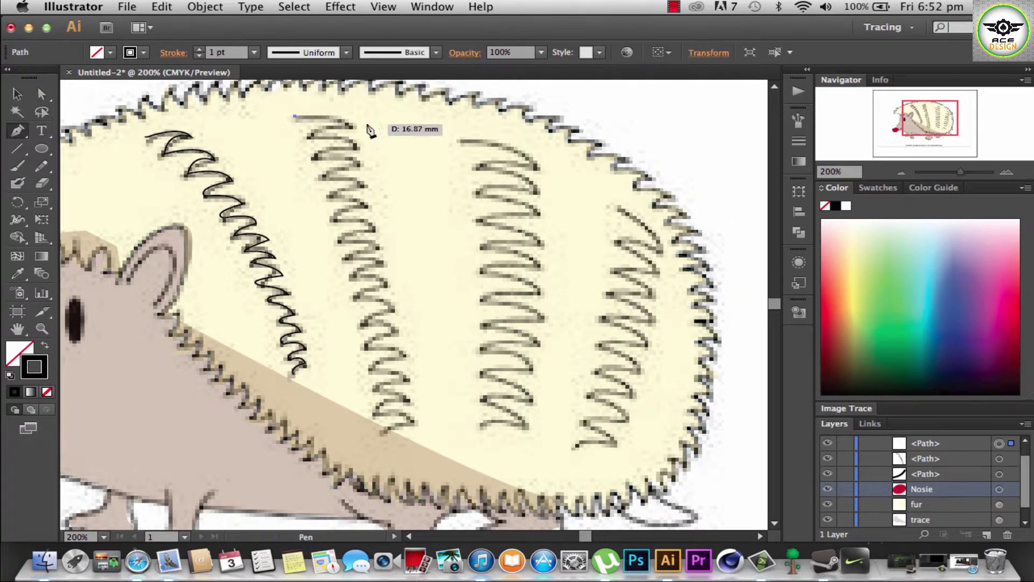
mouse_move(305, 137)
left_mouse_down()
mouse_move(318, 151)
mouse_move(366, 154)
mouse_move(324, 167)
mouse_move(367, 170)
mouse_move(330, 189)
left_mouse_up()
mouse_move(364, 185)
left_mouse_down()
mouse_move(372, 192)
mouse_move(338, 204)
mouse_move(375, 211)
left_mouse_up()
mouse_move(334, 222)
left_mouse_down()
mouse_move(385, 253)
mouse_move(348, 261)
mouse_move(393, 279)
mouse_move(361, 302)
mouse_move(396, 315)
mouse_move(368, 333)
mouse_move(373, 372)
mouse_move(408, 383)
mouse_move(377, 399)
left_mouse_up()
scroll(410, 380, "up", 1)
left_click(411, 376)
mouse_move(410, 400)
left_mouse_down()
mouse_move(393, 416)
mouse_move(416, 428)
mouse_move(372, 438)
left_mouse_up()
left_click(419, 445)
left_click(385, 453)
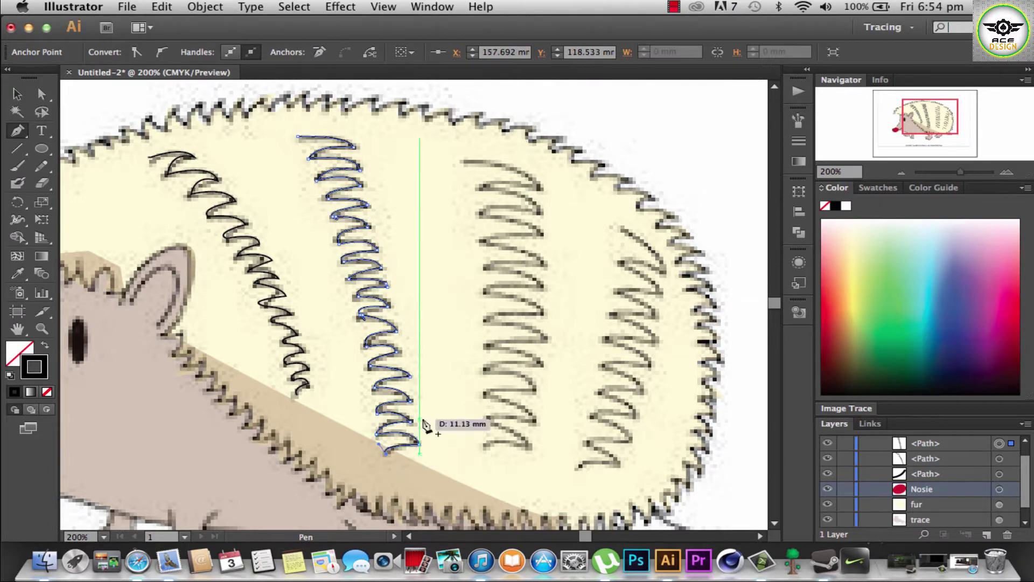
left_click(19, 96)
Step: Trace the upper part of the third fur stripe with zigzag anchors
key("p")
left_click(463, 161)
left_click_drag(543, 188, 546, 318)
left_click(478, 187)
left_click(540, 216)
left_click(481, 215)
left_click(488, 268)
left_click(548, 342)
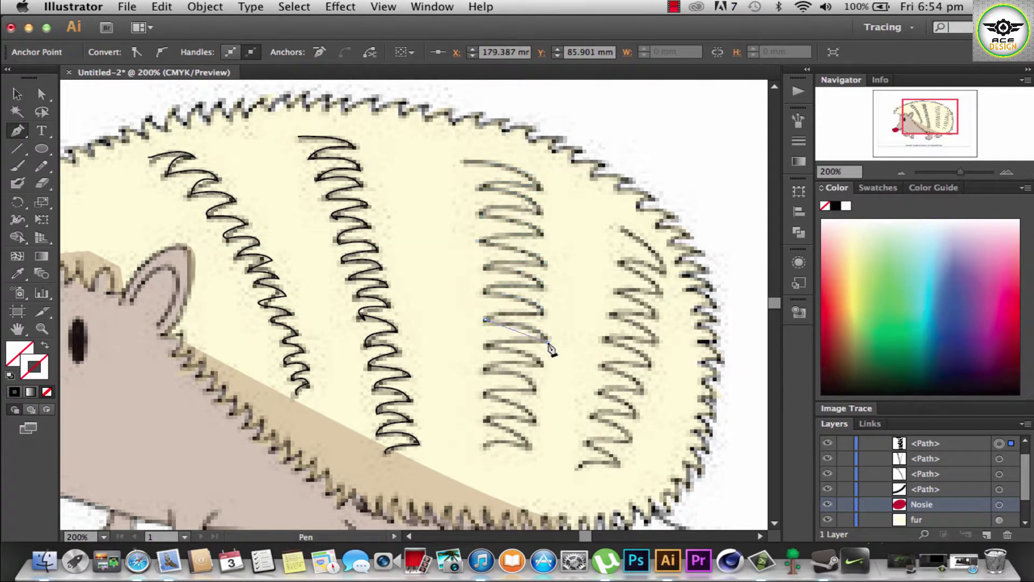
Step: Finish the third stripe's lower zigzags and give the path a black stroke
left_click_drag(485, 342, 482, 358)
left_click_drag(544, 367, 546, 377)
left_click(485, 371)
left_click(536, 389)
left_click_drag(488, 390, 488, 396)
left_click(484, 419)
left_click(533, 421)
left_click_drag(486, 446, 492, 452)
key("v")
left_click(142, 52)
left_click(22, 82)
left_click(632, 125)
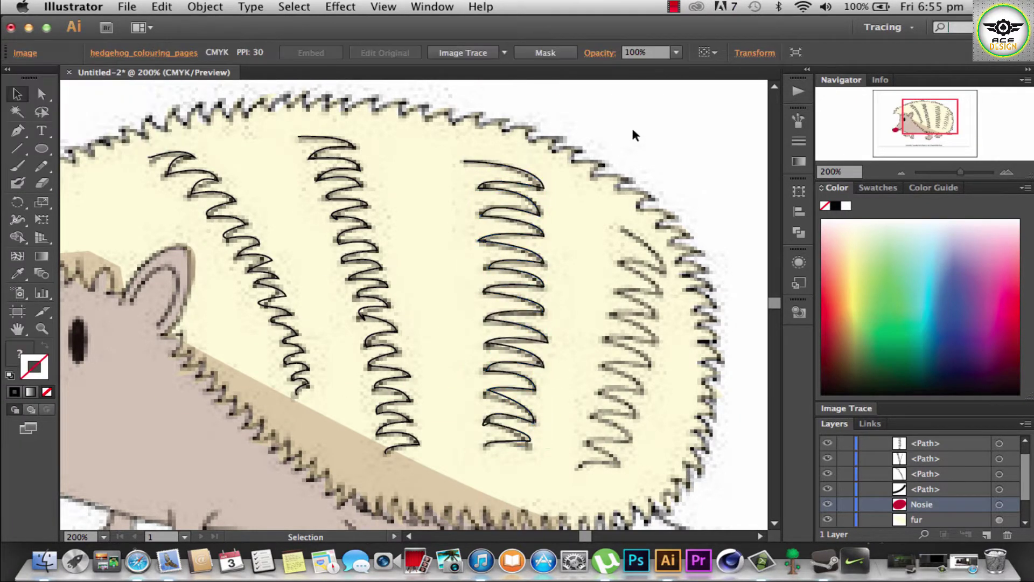
Step: Trace the fourth fur stripe with zigzag anchors down to its bottom
key("p")
left_click(664, 269)
left_click(623, 263)
left_click(662, 293)
left_click(615, 296)
left_click(657, 309)
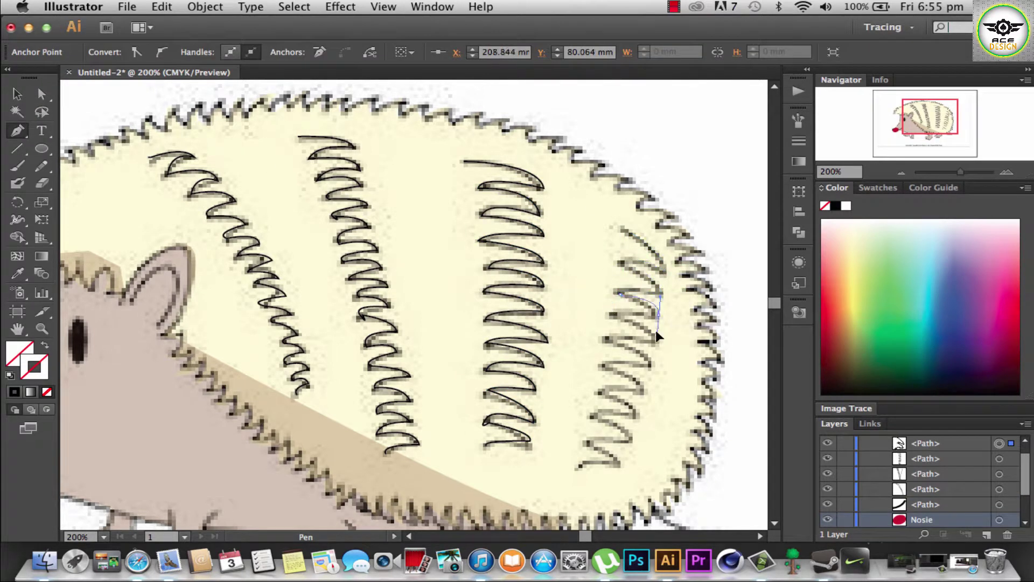
left_click(605, 340)
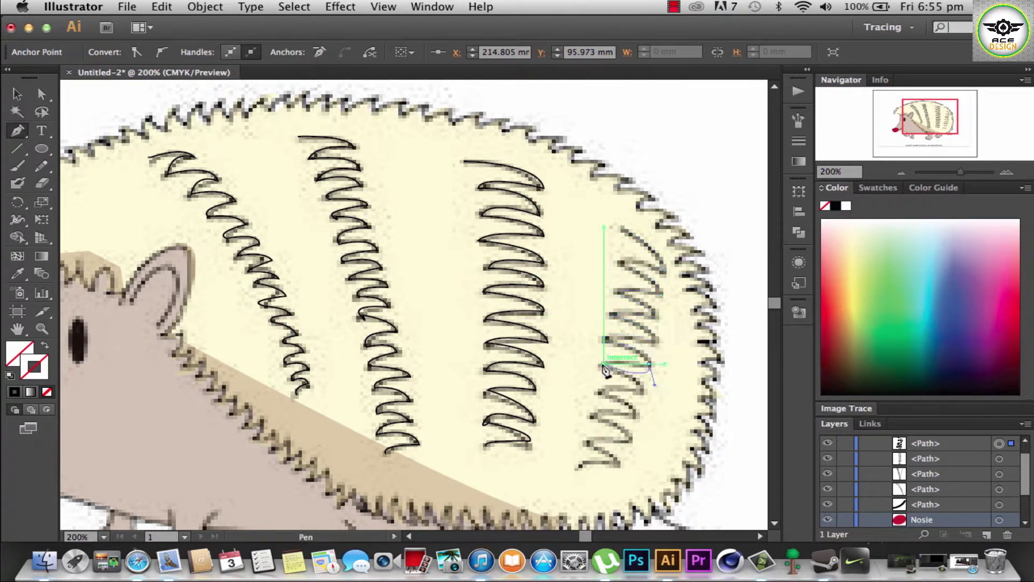
left_click(650, 366)
left_click(641, 397)
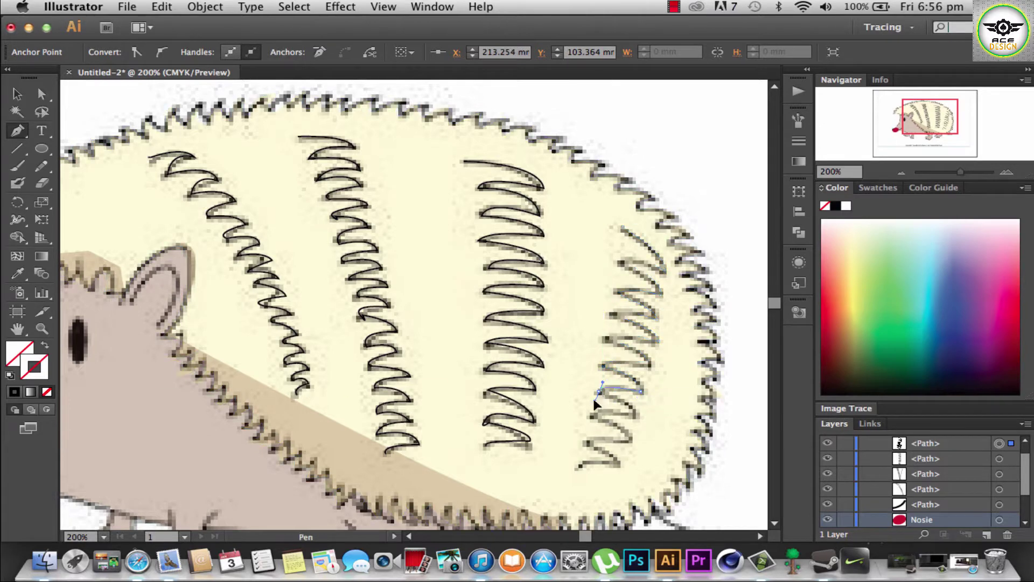
left_click(592, 416)
left_click(630, 437)
left_click(579, 462)
Step: End the fourth stripe path and bring the Illustrator document back to the front
key("v")
left_click(111, 52)
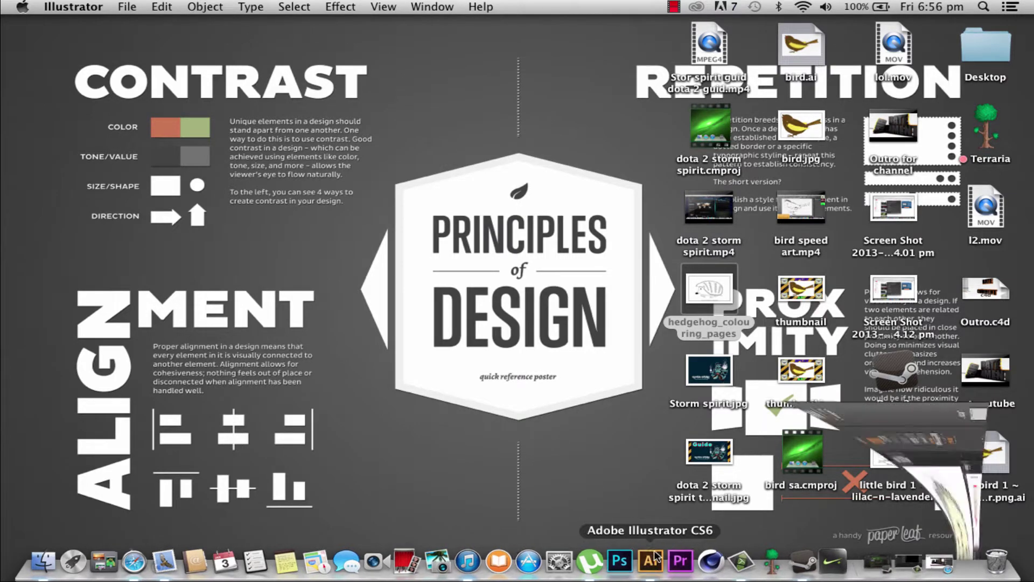
left_click(641, 563)
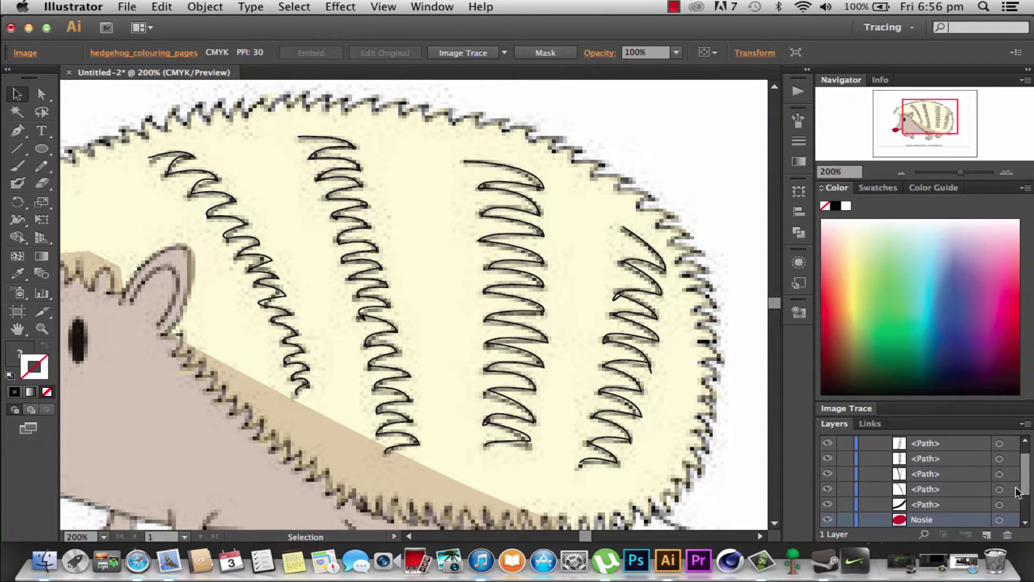
Step: Hide the hedgehog image and smooth one stripe's tip by moving and deleting its corner anchor
scroll(1016, 509, "down", 3)
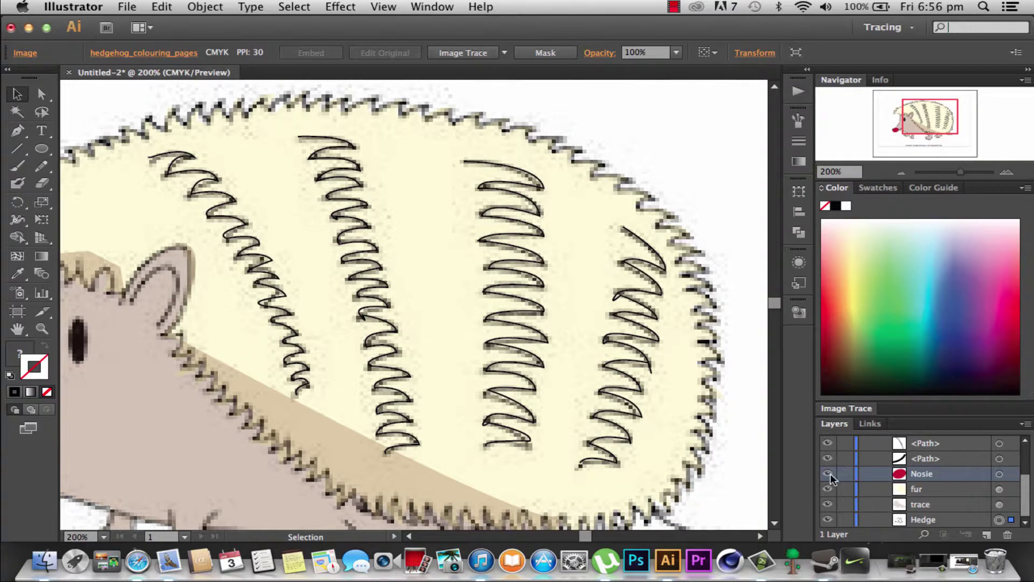
left_click(827, 519)
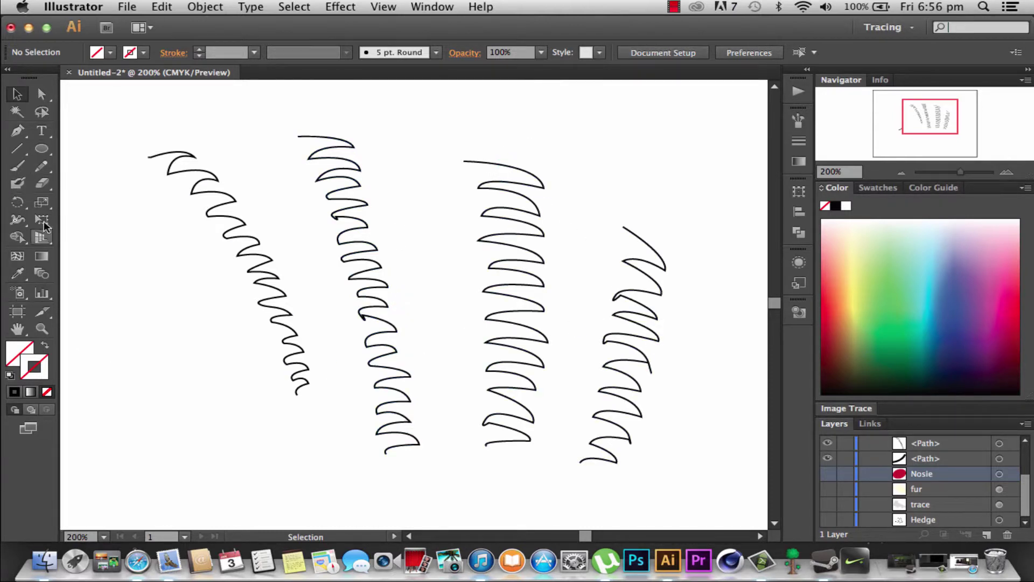
left_click(42, 330)
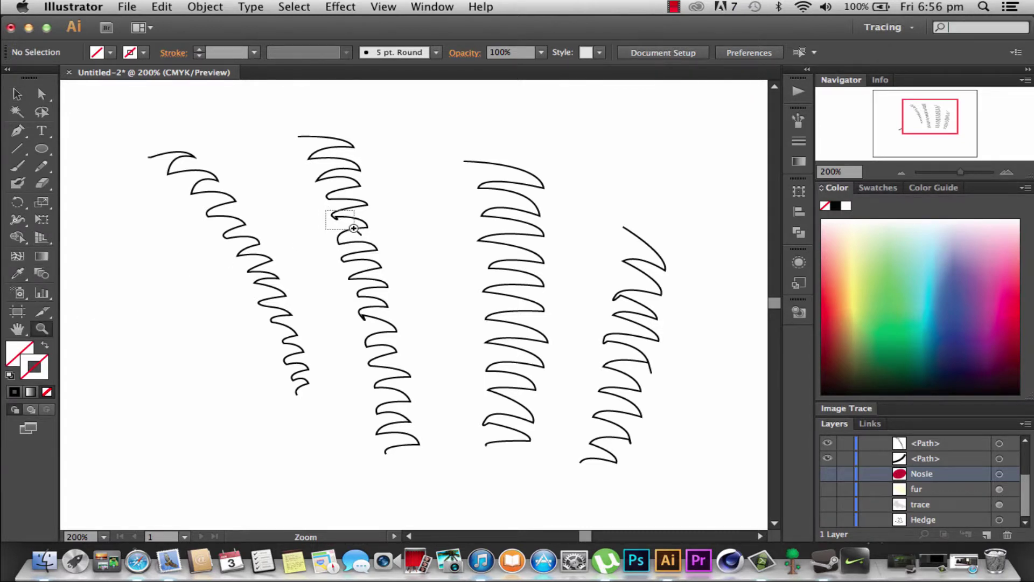
left_click_drag(354, 229, 360, 229)
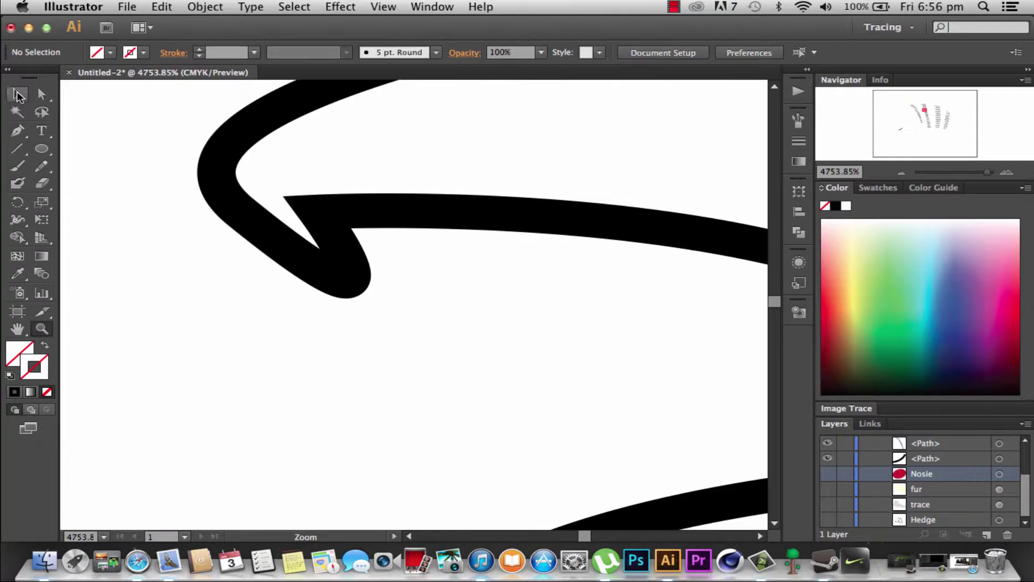
left_click(17, 95)
left_click(318, 212)
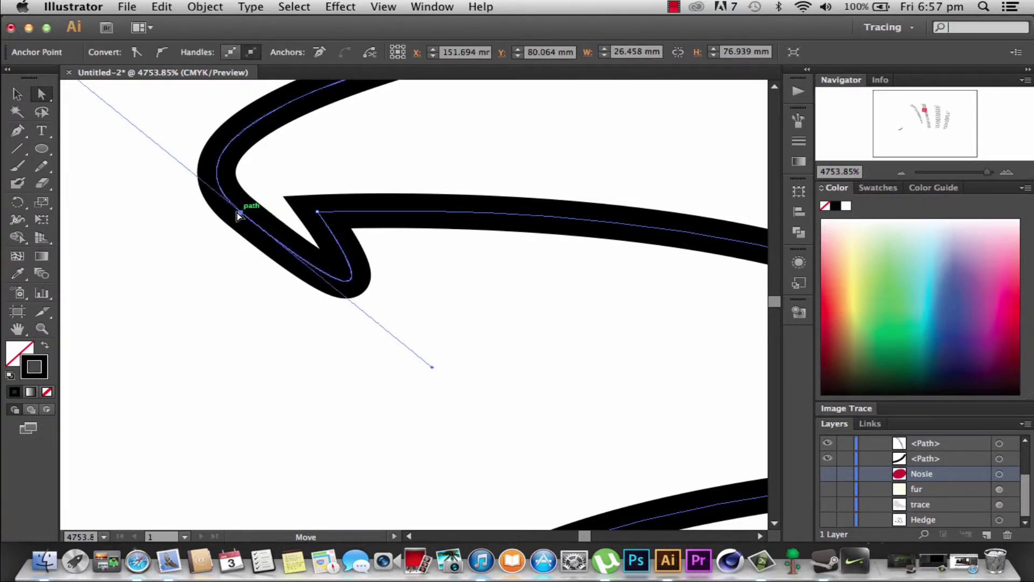
left_click_drag(240, 212, 181, 199)
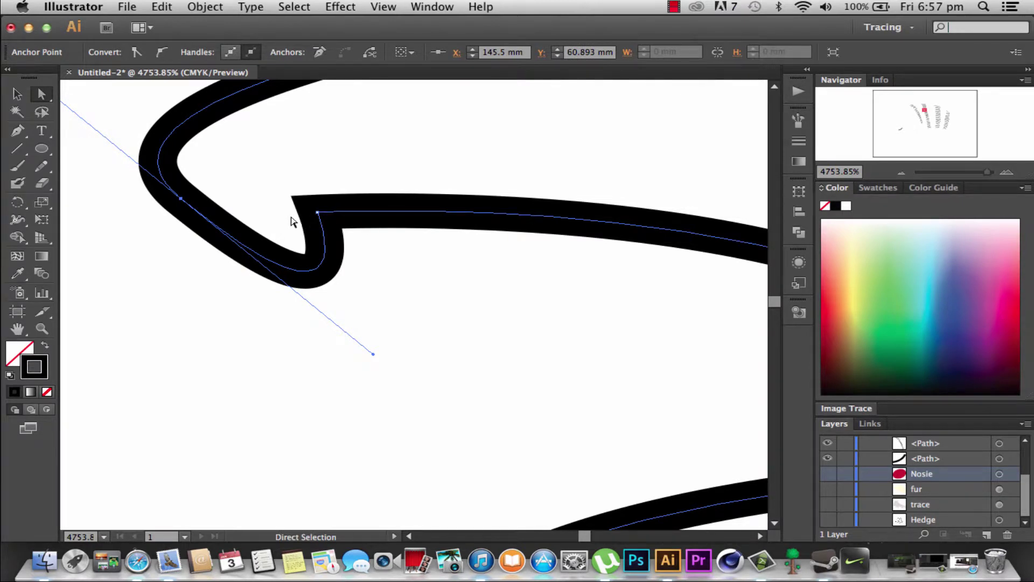
key("p")
left_click(317, 214)
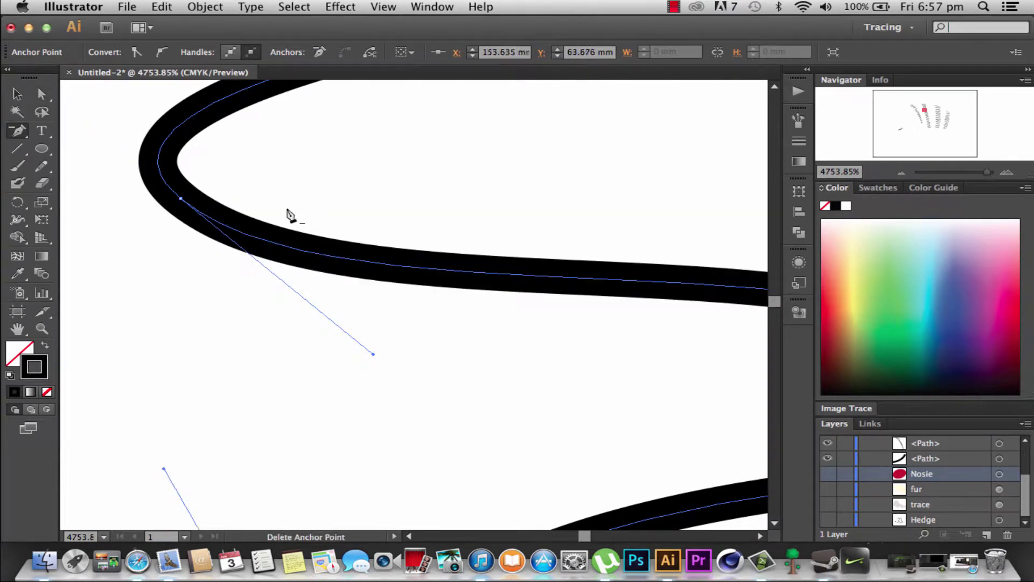
left_click(42, 95)
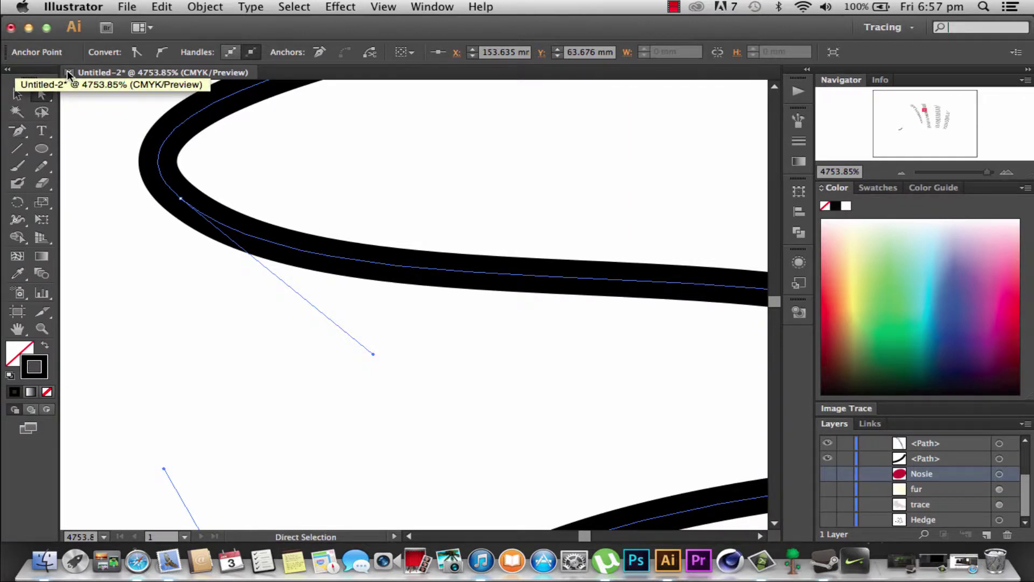
key("super+0")
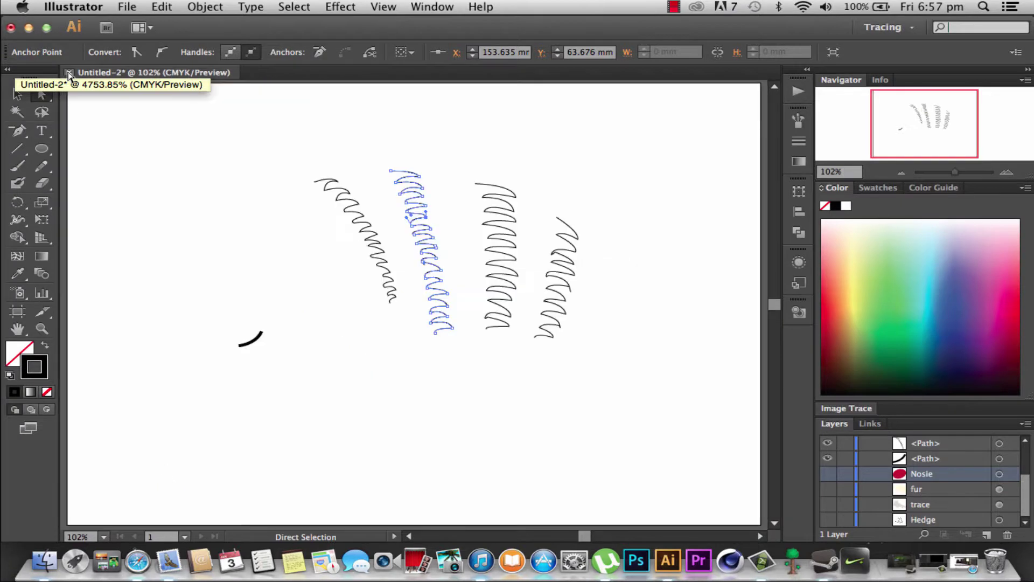
left_click(233, 177)
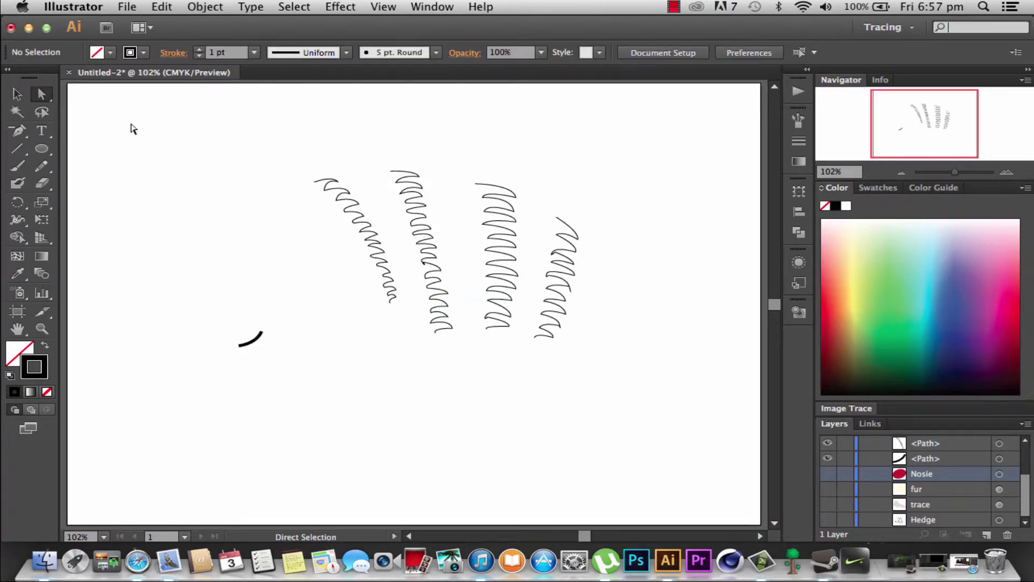
Step: Smooth the squiggly second stripe's tip by deleting its spike anchor
left_click(43, 328)
left_click_drag(413, 253, 446, 291)
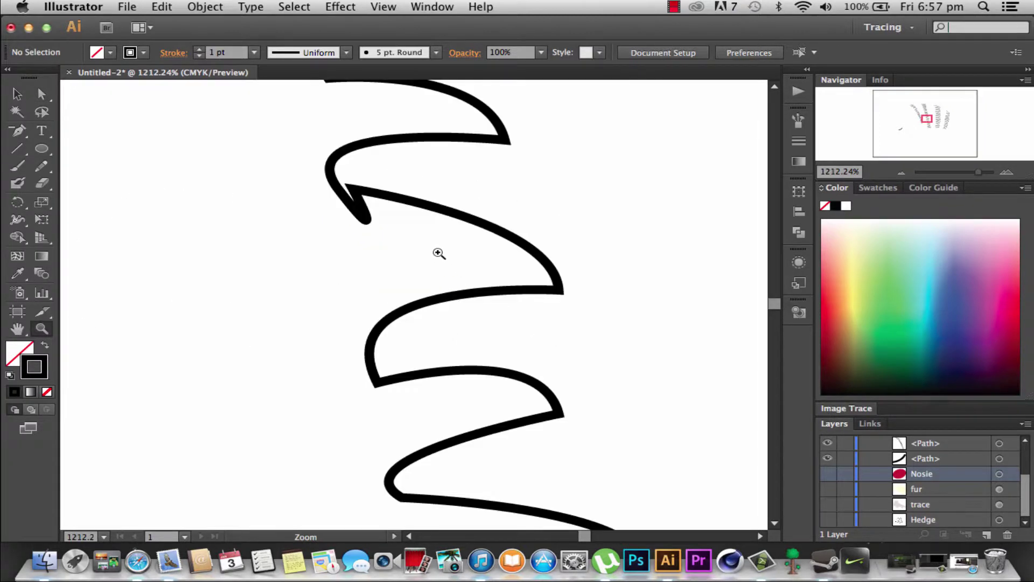
left_click_drag(300, 153, 390, 227)
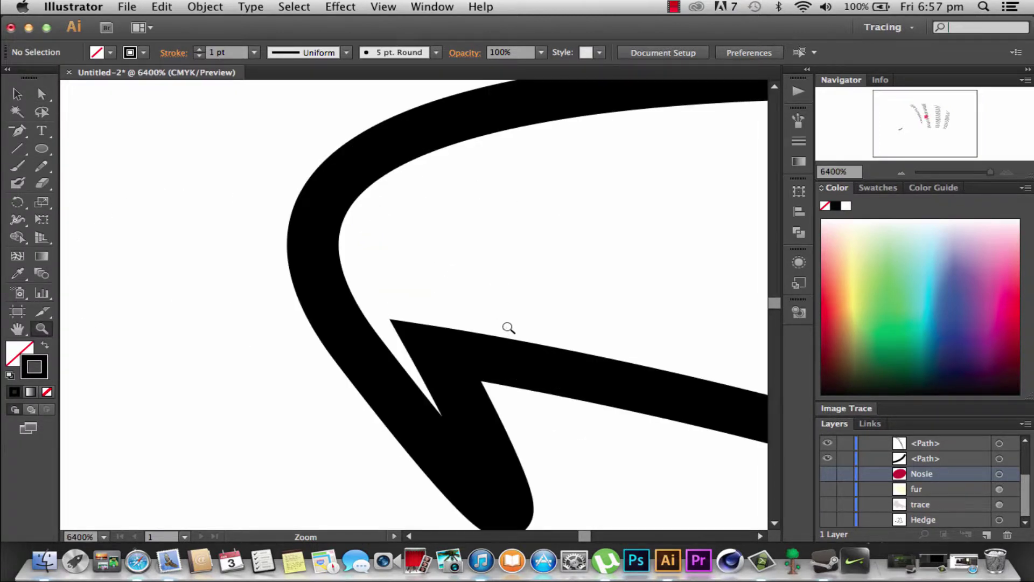
key("minus")
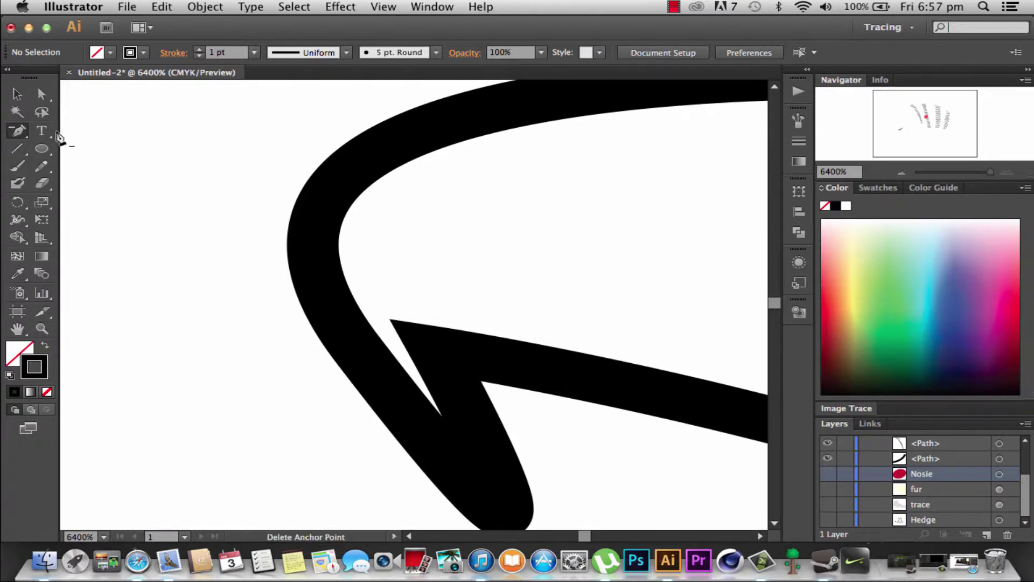
left_click(42, 94)
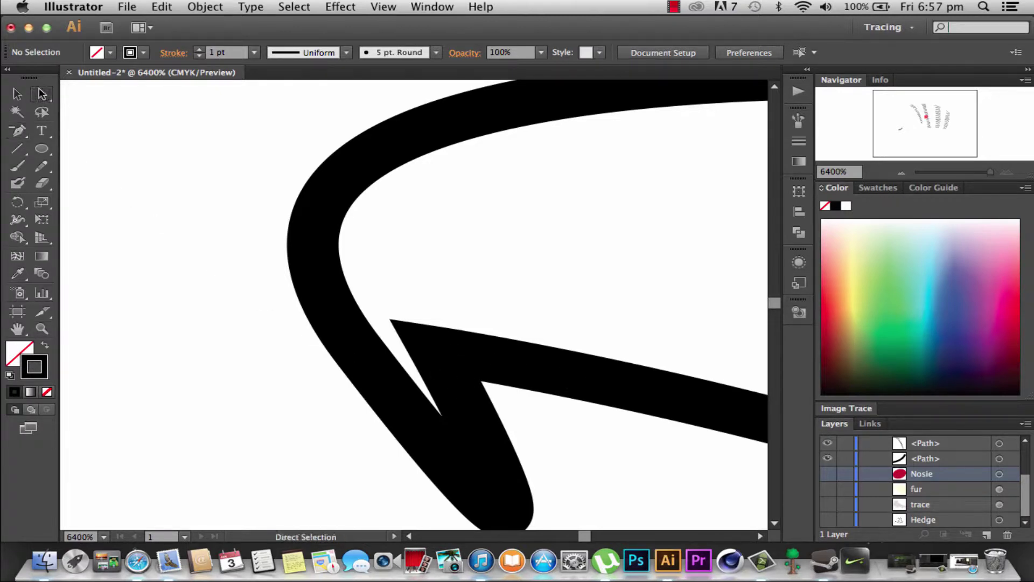
left_click(329, 202)
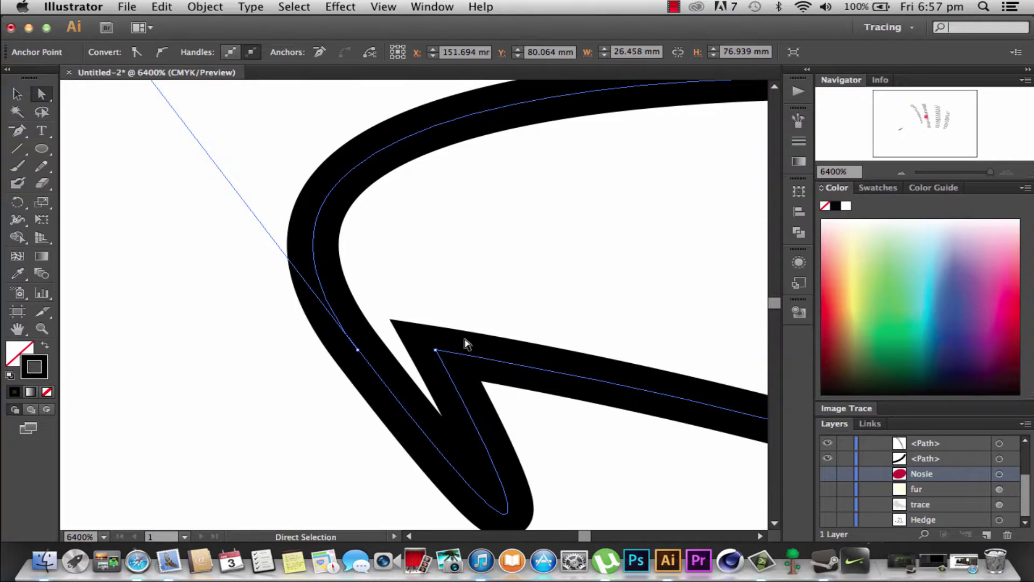
key("minus")
left_click(436, 351)
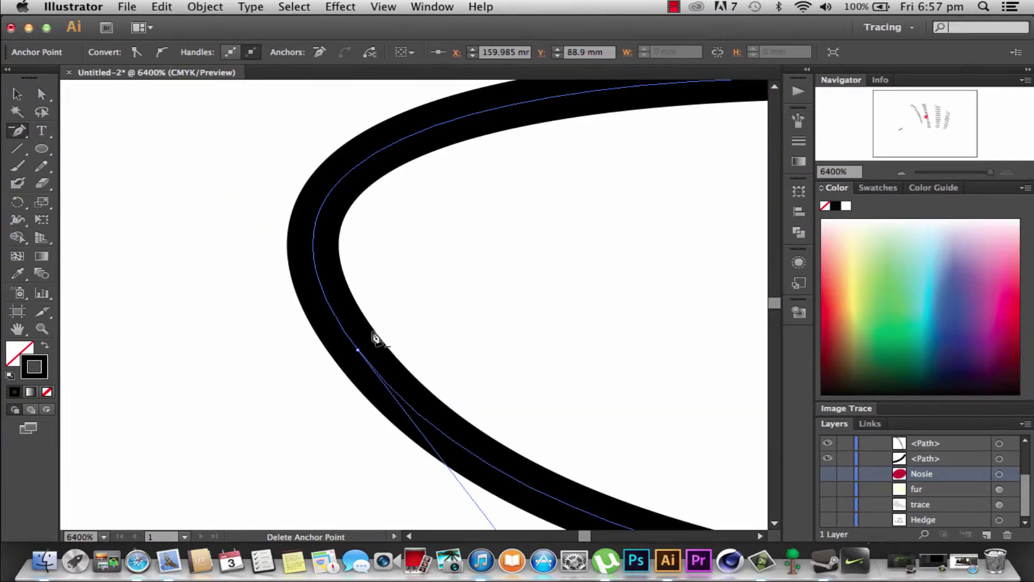
left_click(42, 95)
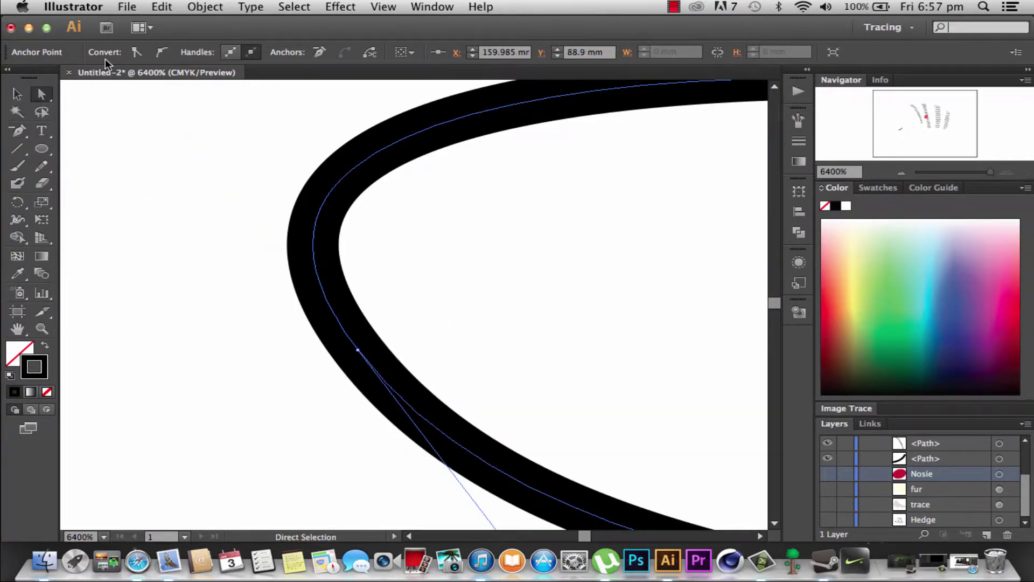
key("ctrl+0")
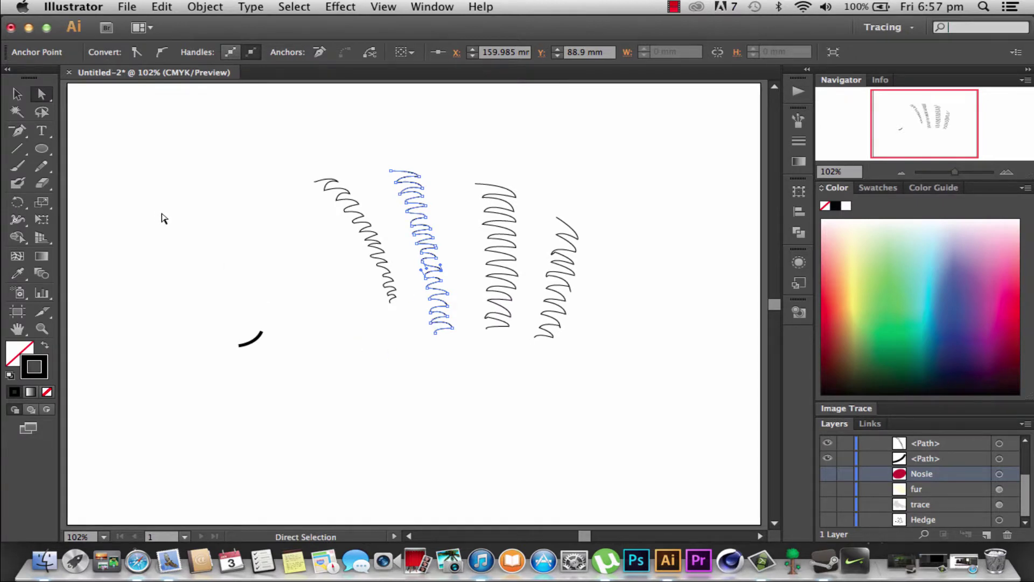
left_click(164, 218)
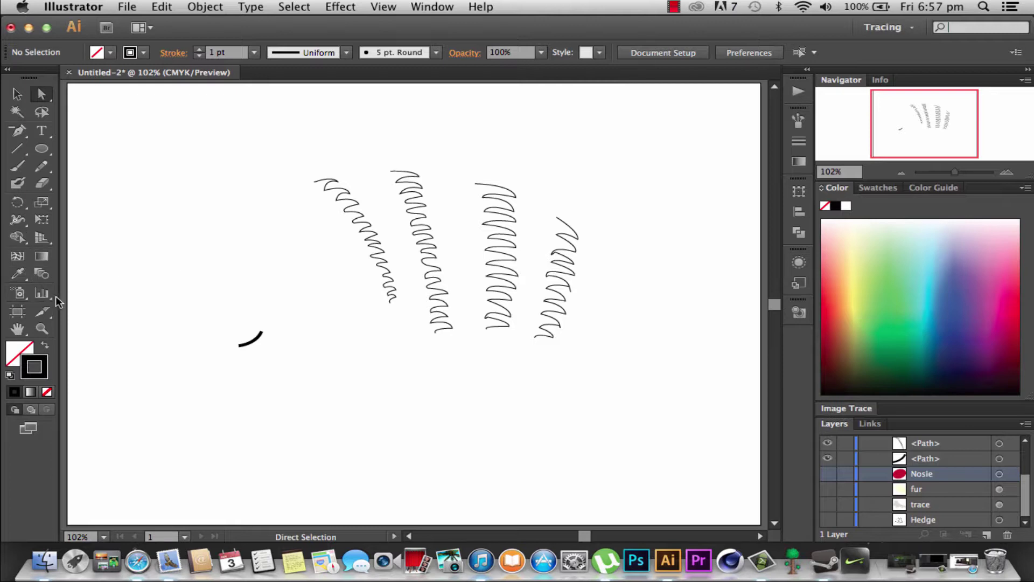
left_click(43, 328)
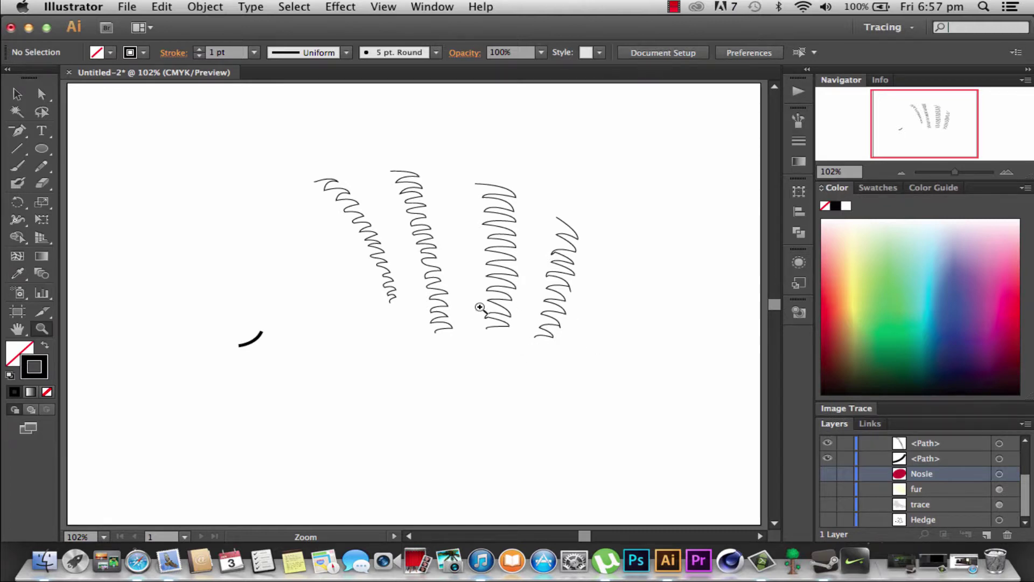
Step: Smooth the third stripe's lower tip by deleting its corner anchor
left_click_drag(480, 307, 507, 335)
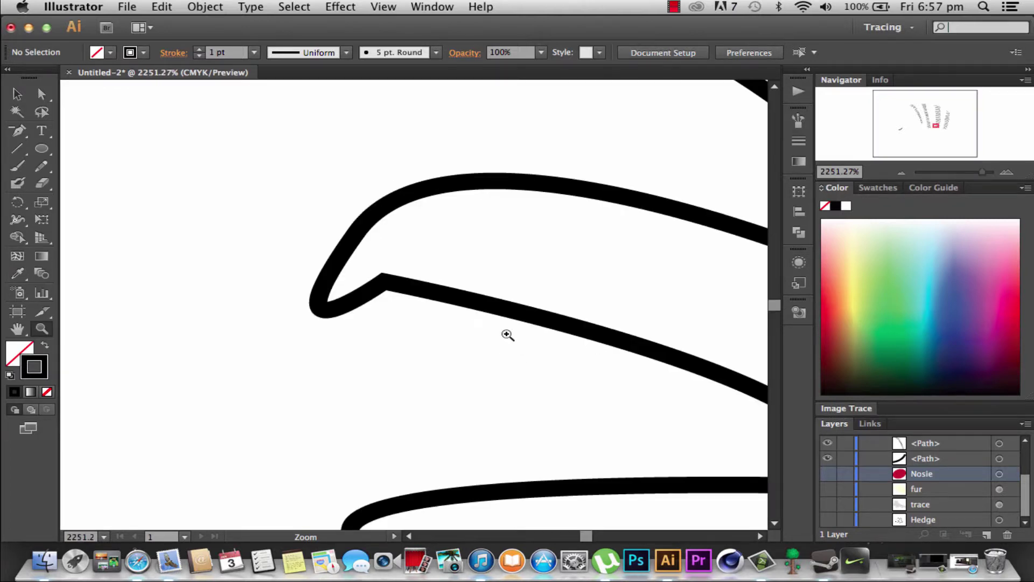
left_click(18, 130)
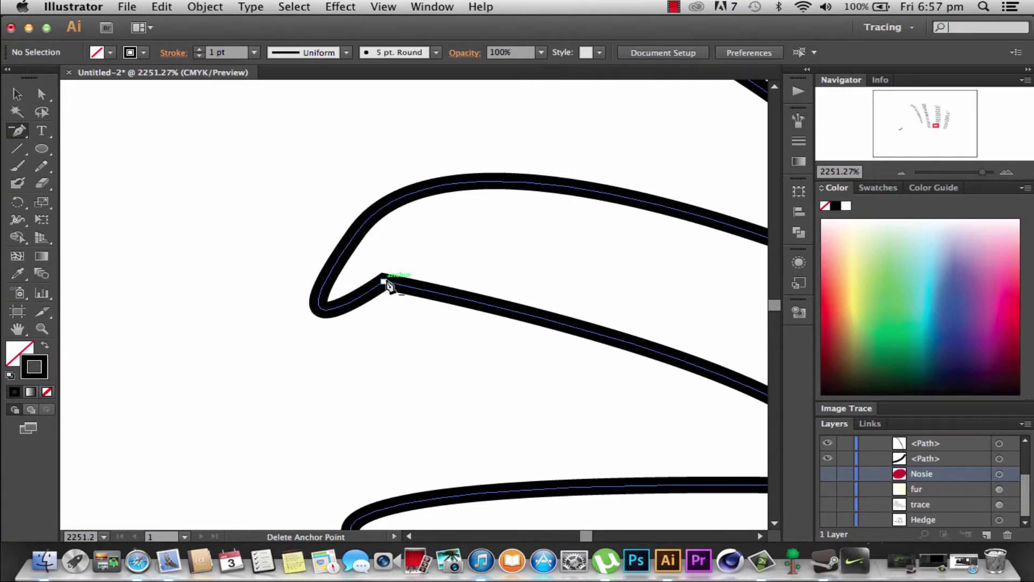
left_click(386, 282)
left_click(40, 98)
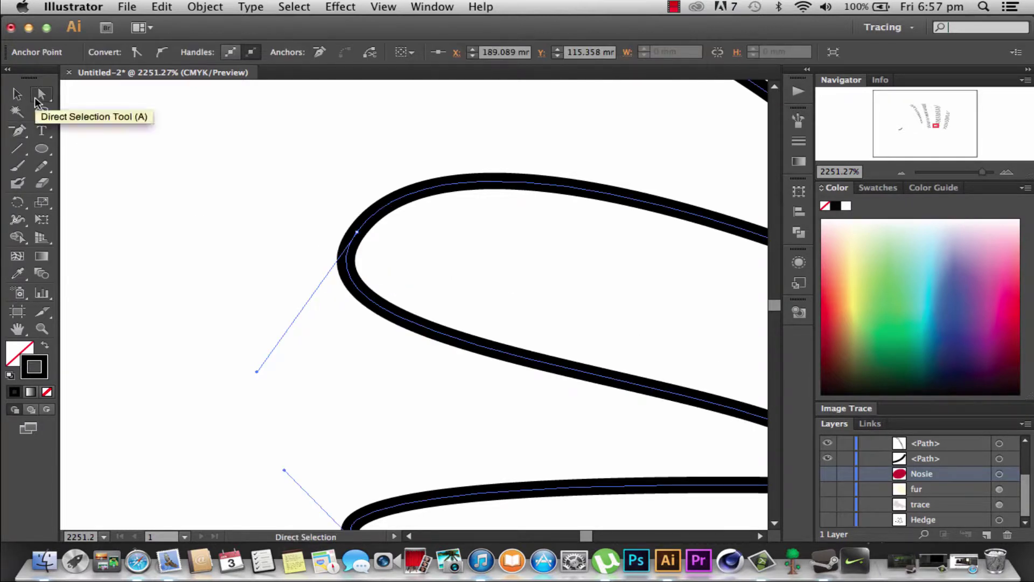
key("ctrl+0")
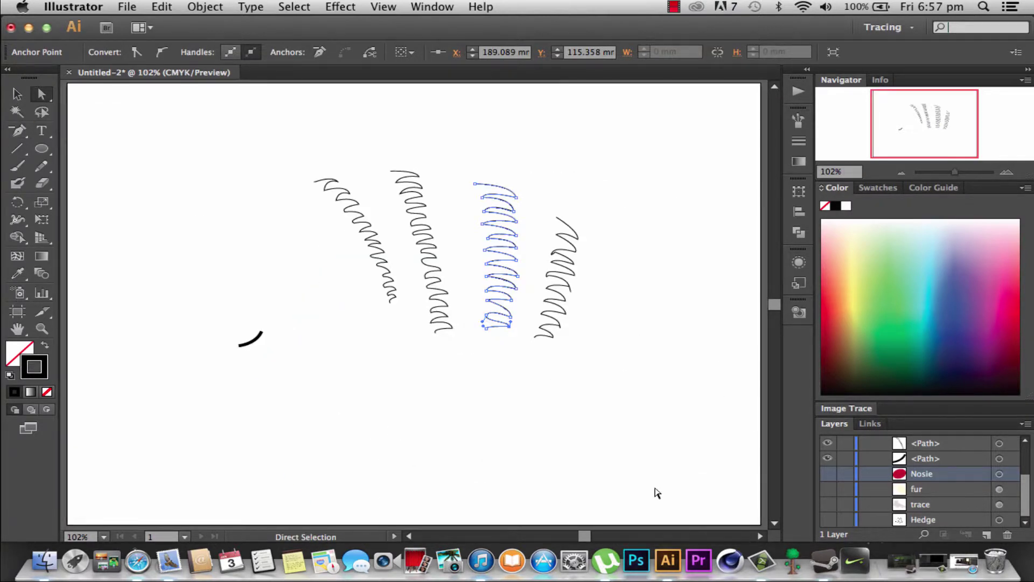
left_click(662, 473)
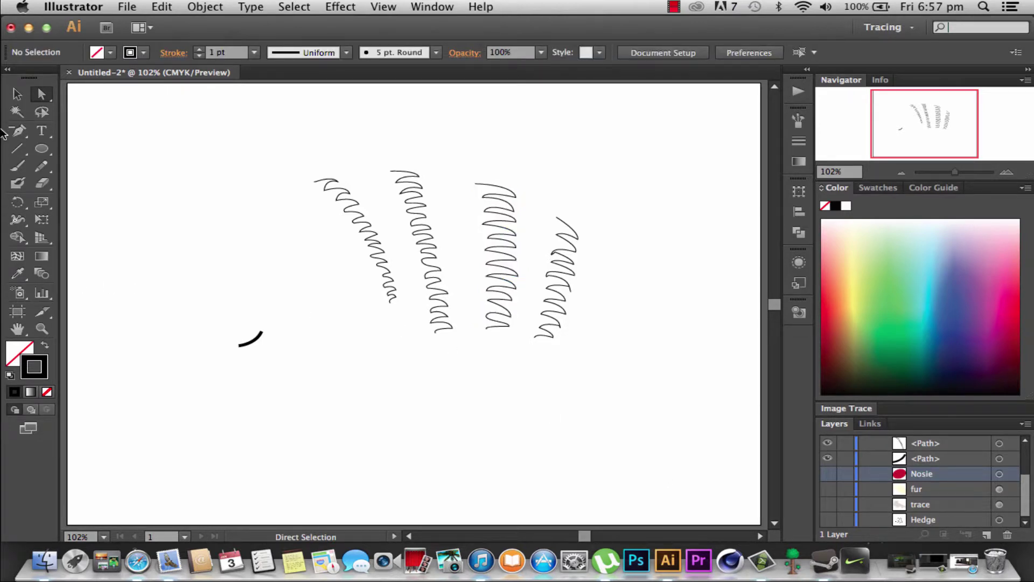
Step: Remove the sharp corner point in the rightmost stroke's spike and dismiss the warning
left_click(41, 330)
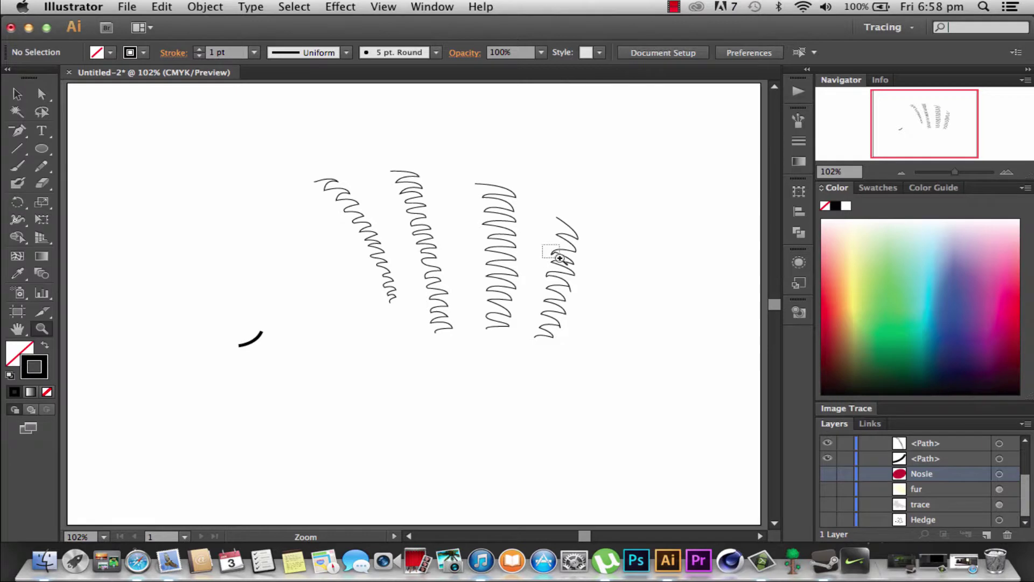
left_click_drag(560, 258, 563, 262)
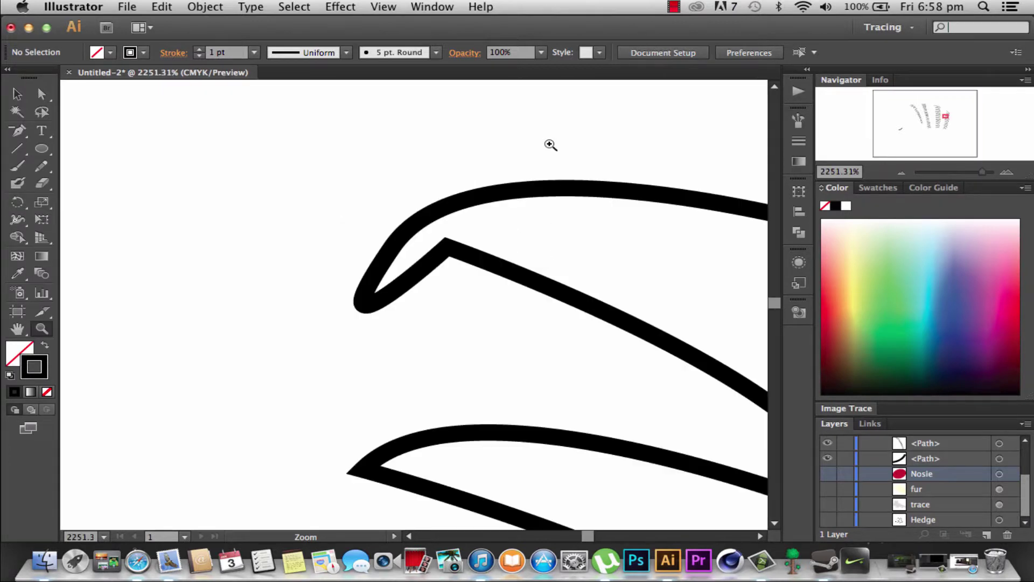
left_click(16, 132)
left_click(450, 247)
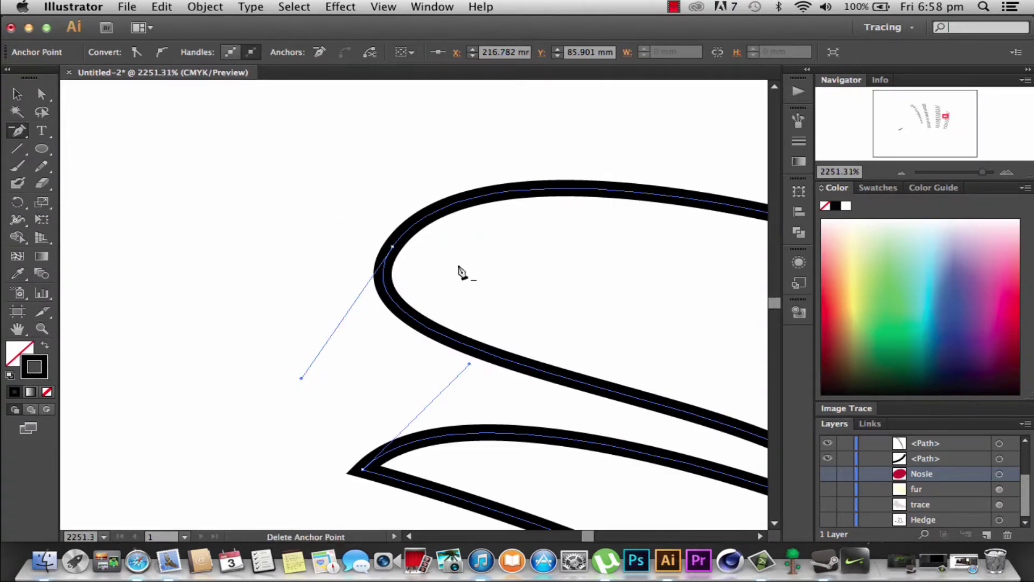
key("super+0")
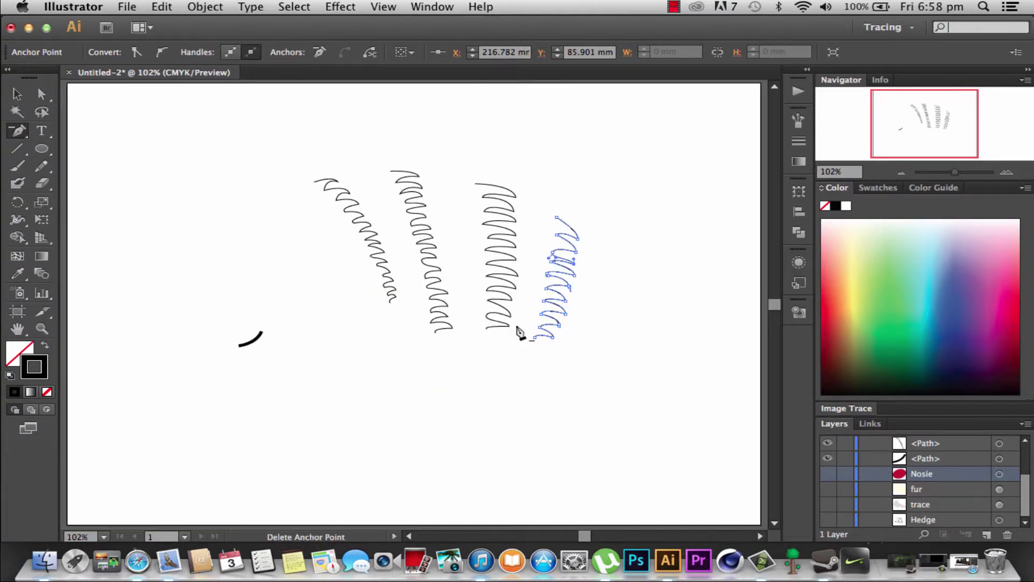
left_click(534, 418)
left_click(670, 303)
left_click(16, 95)
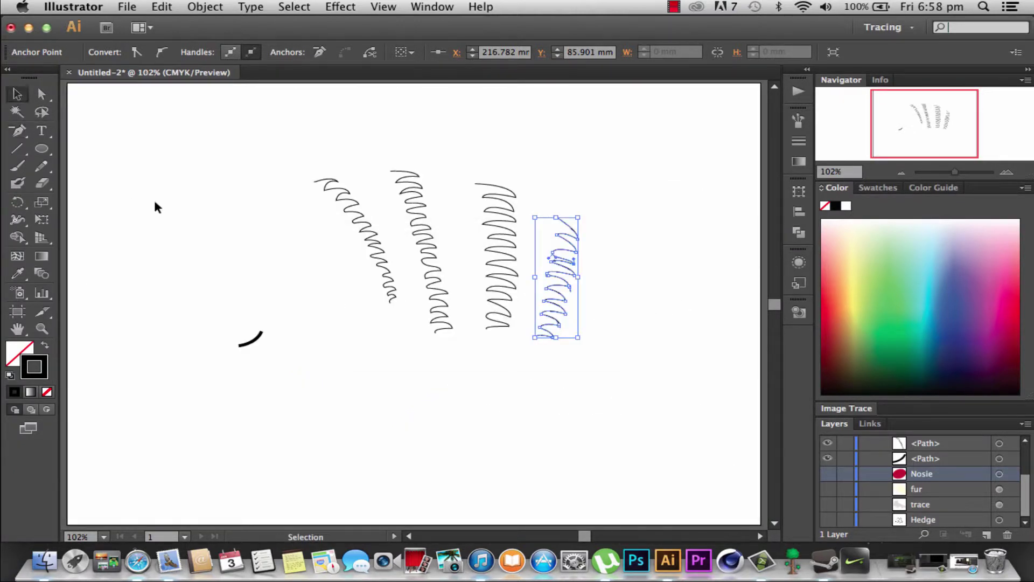
left_click(616, 436)
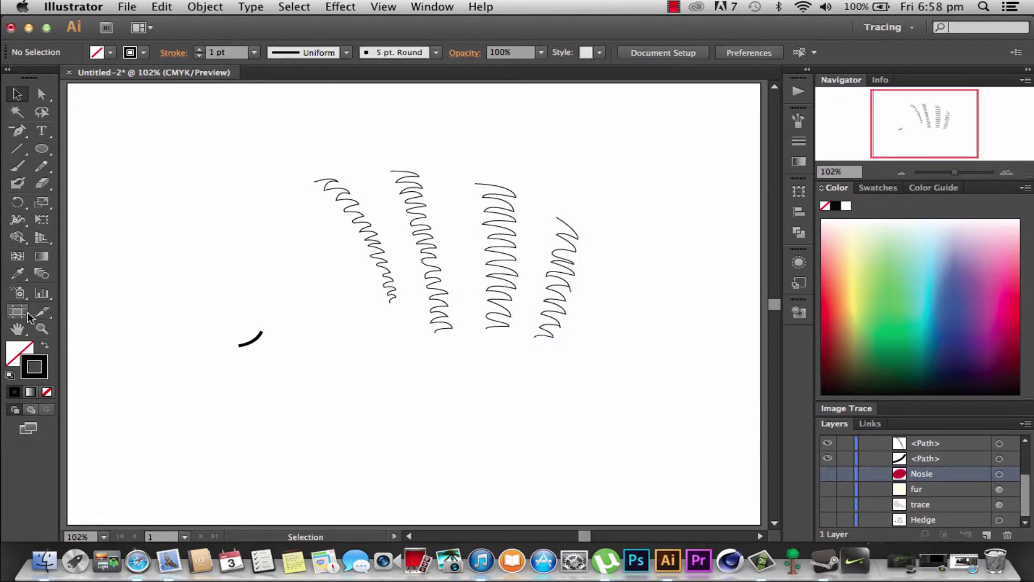
left_click(45, 330)
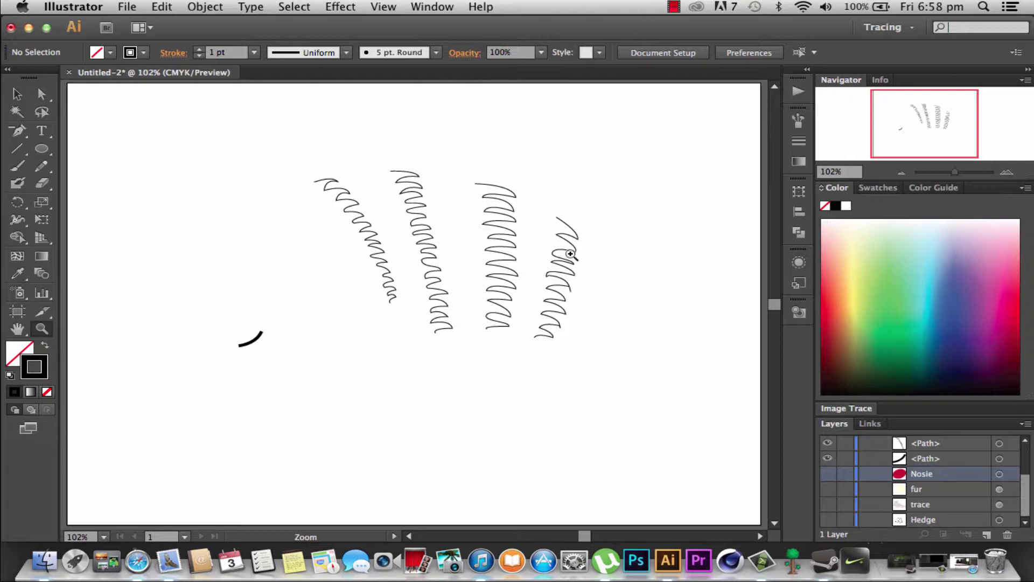
Step: Zoom into the rightmost fur stroke and delete its corner anchor to round the kink
left_click_drag(544, 238, 584, 293)
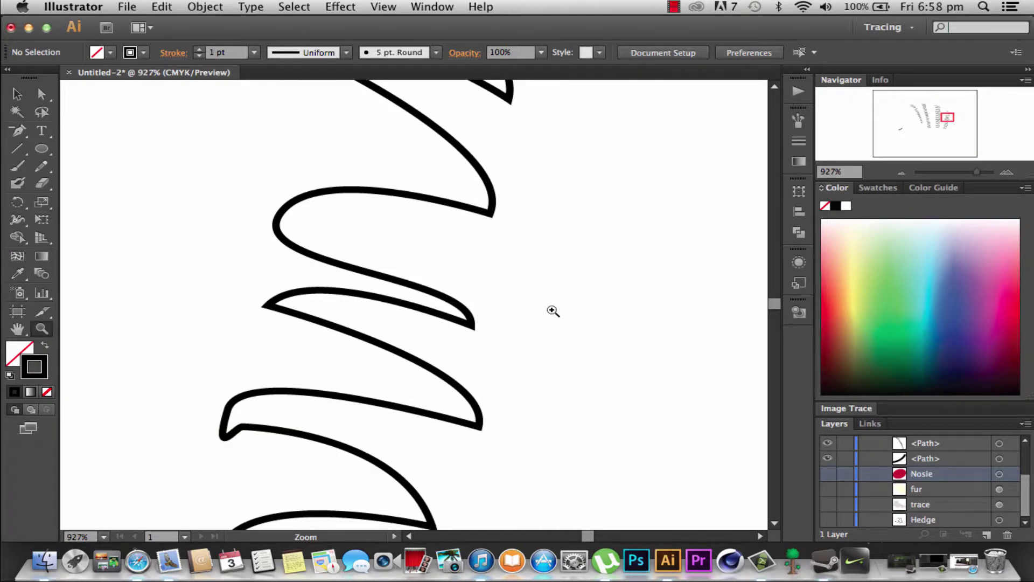
left_click_drag(197, 420, 259, 453)
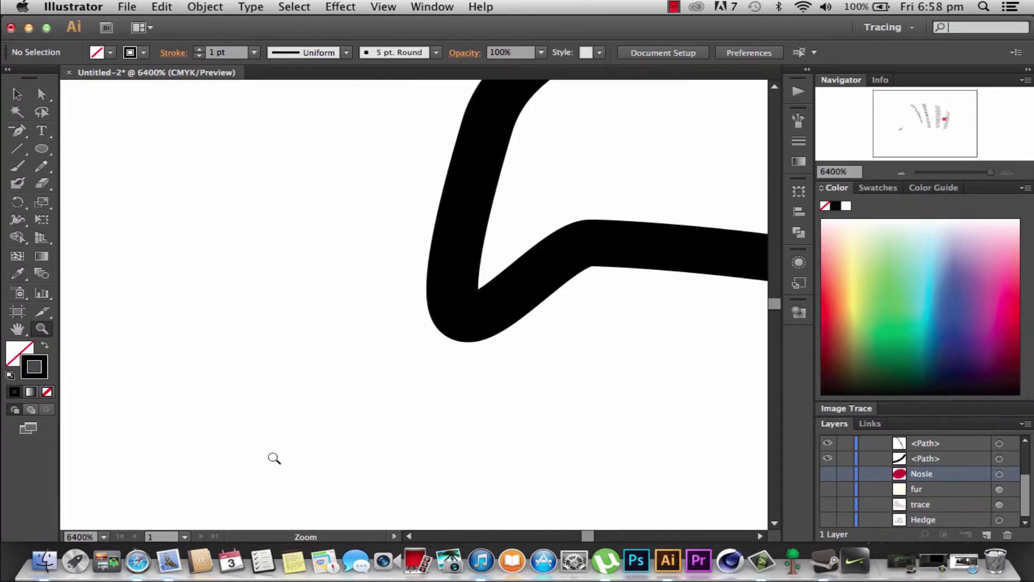
left_click(17, 131)
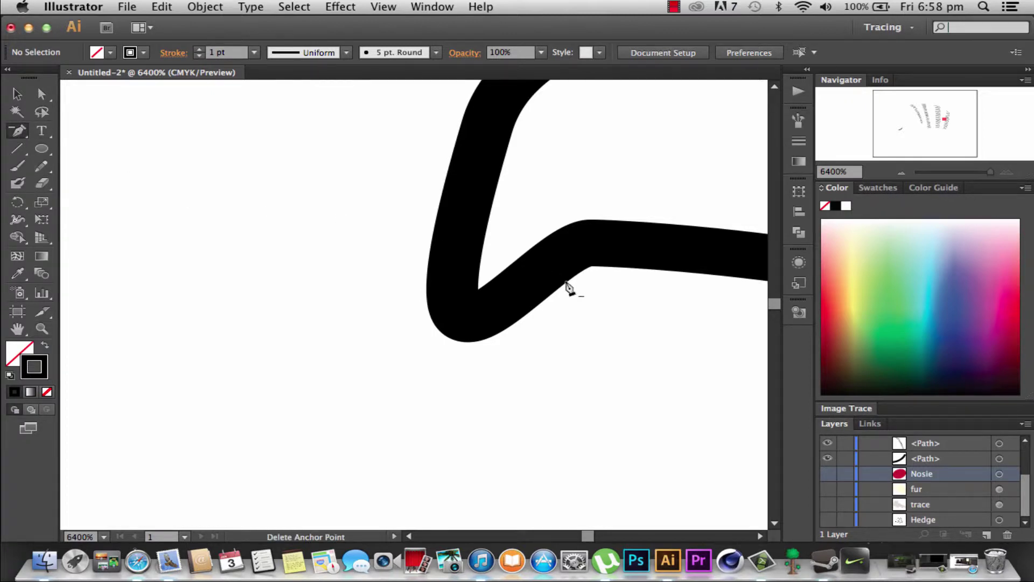
left_click(585, 248)
left_click(668, 304)
left_click(17, 94)
left_click(42, 95)
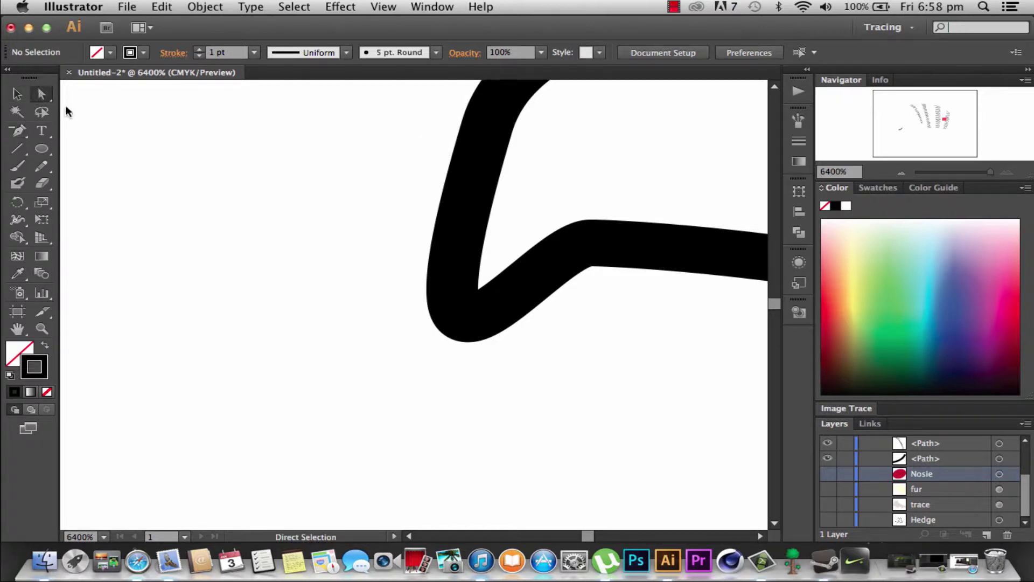
left_click(453, 234)
left_click(17, 130)
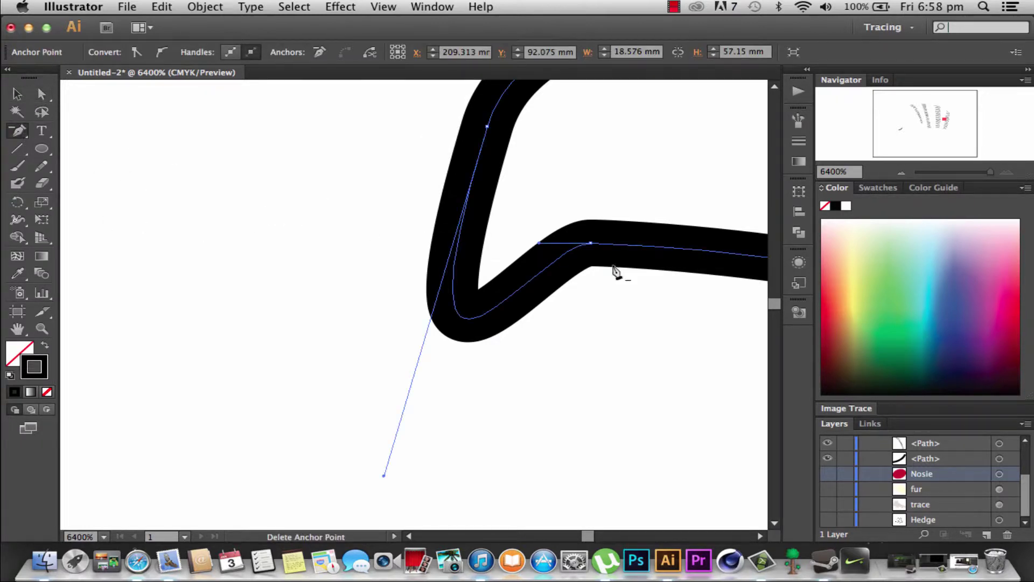
left_click(592, 243)
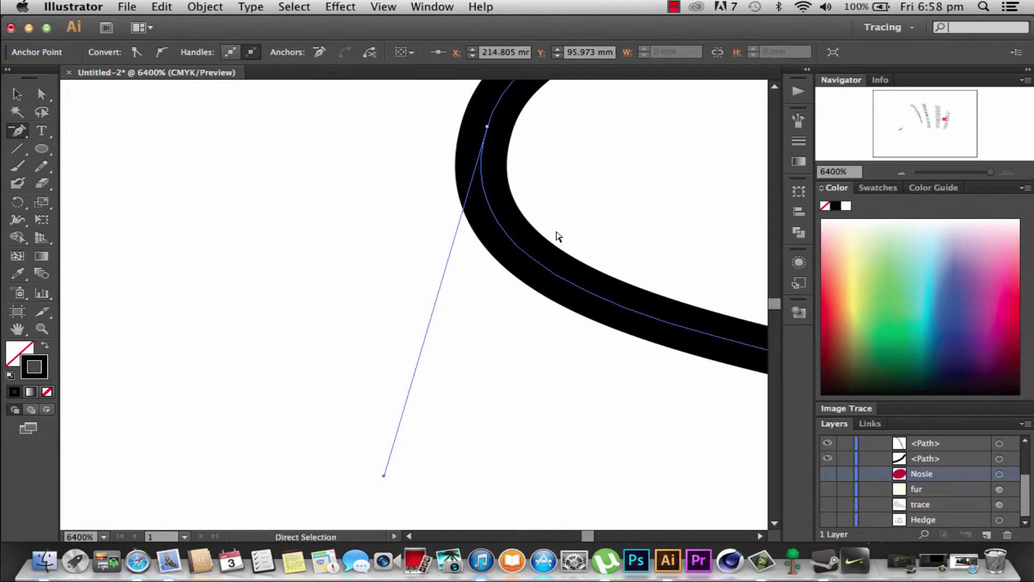
Step: Return to the whole-artboard view, dismiss the alerts, and deselect the zigzag stroke
key("ctrl+0")
left_click(507, 466)
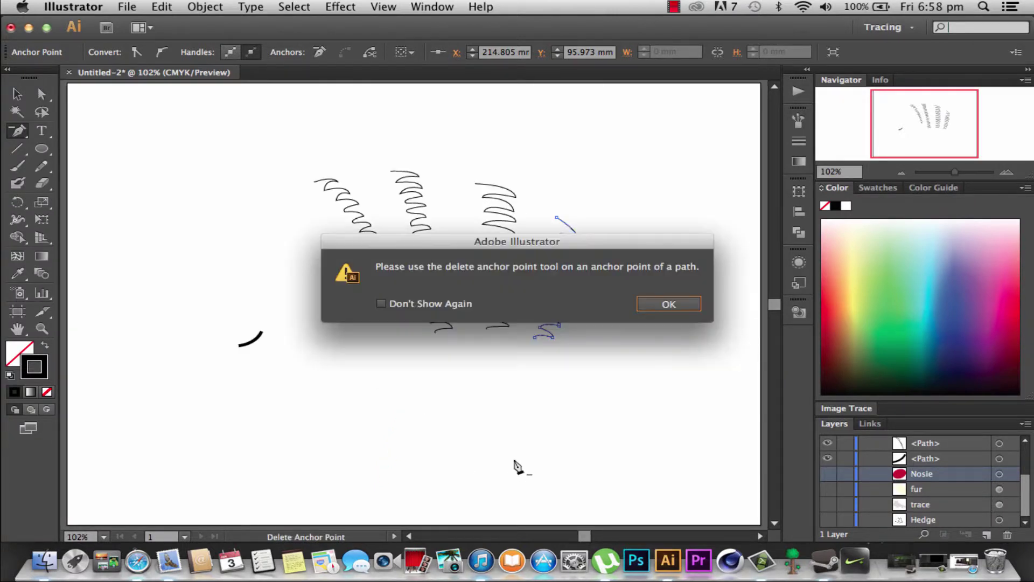
left_click(666, 304)
left_click(663, 397)
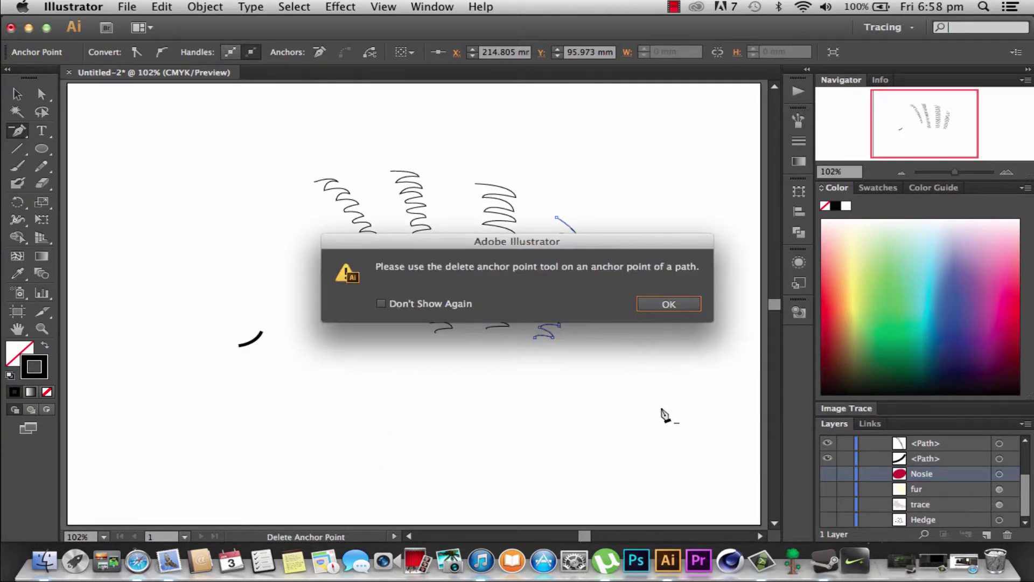
left_click(671, 304)
key("m")
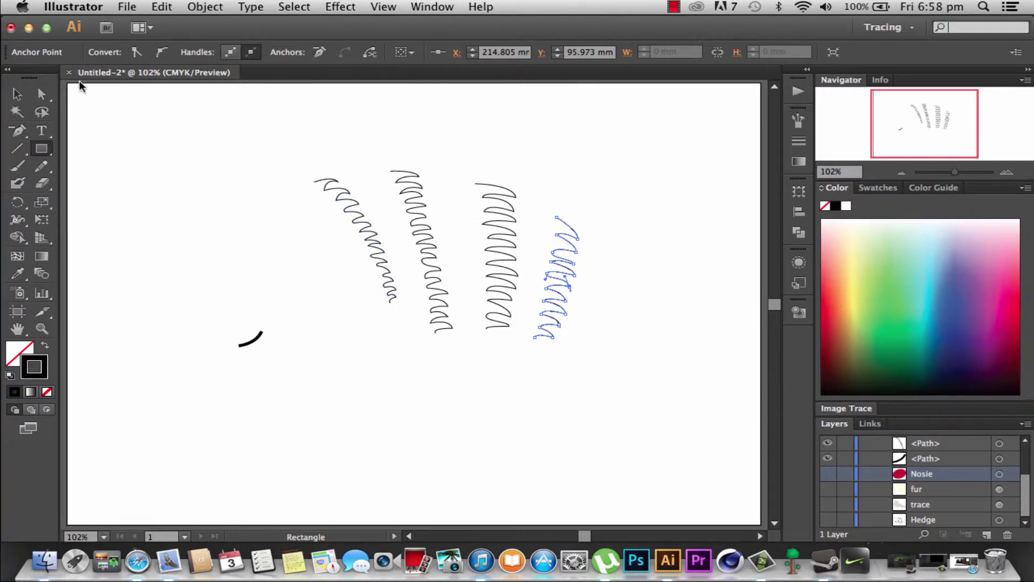
left_click(42, 94)
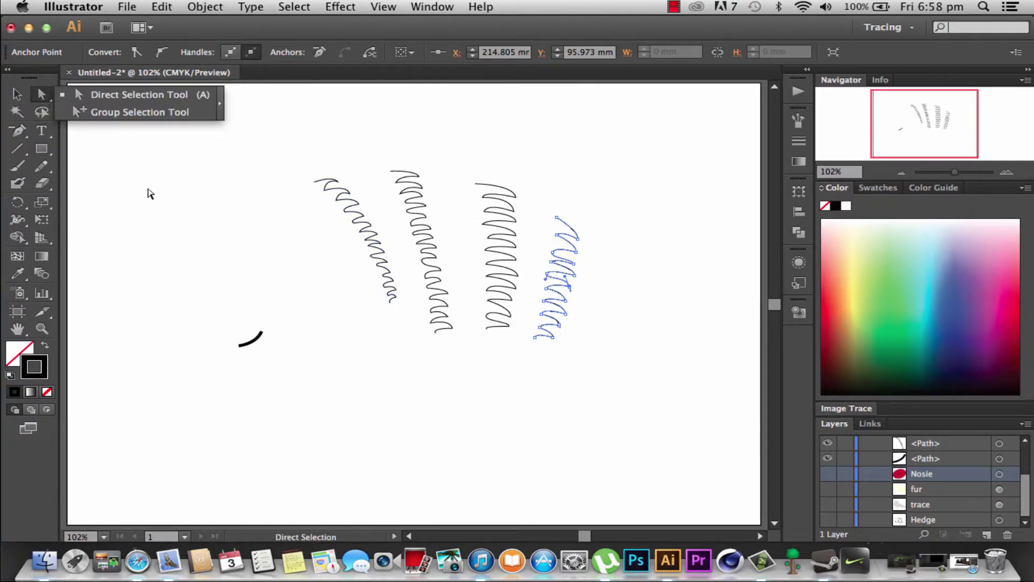
left_click(435, 423)
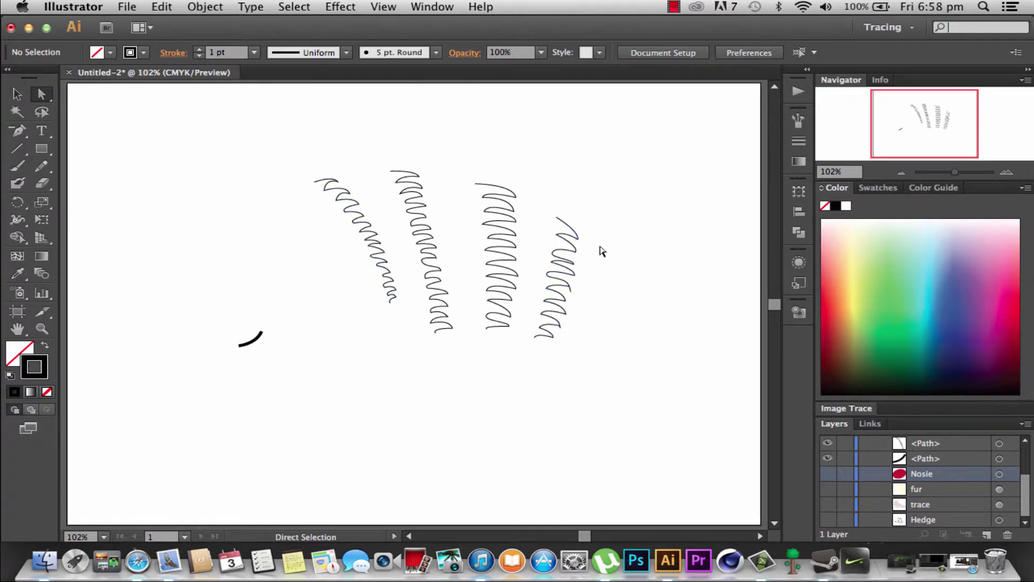
Step: Zoom in on a kink in the rightmost fur stroke and try reshaping the spike's anchors
left_click(549, 265)
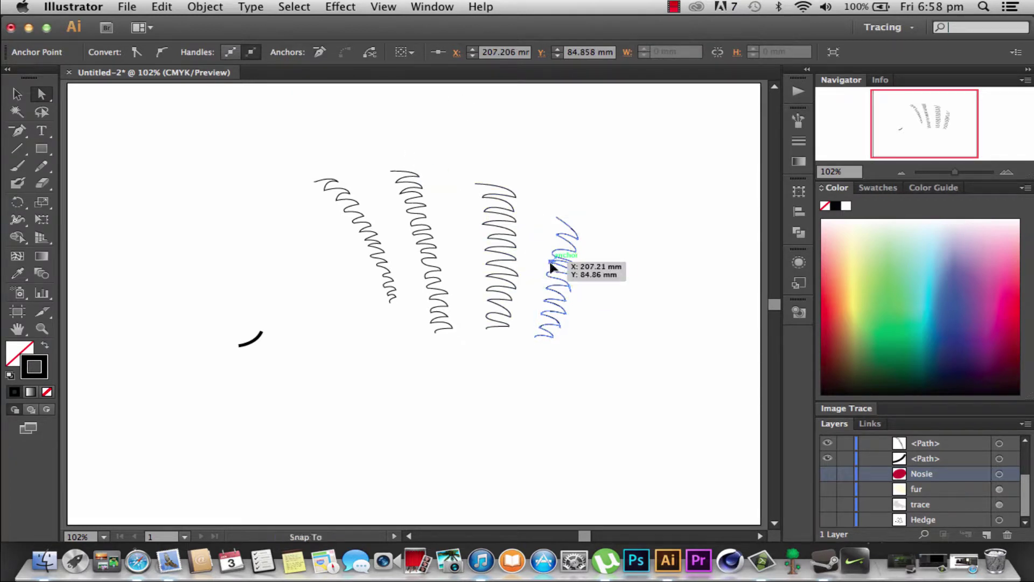
left_click_drag(550, 267, 549, 269)
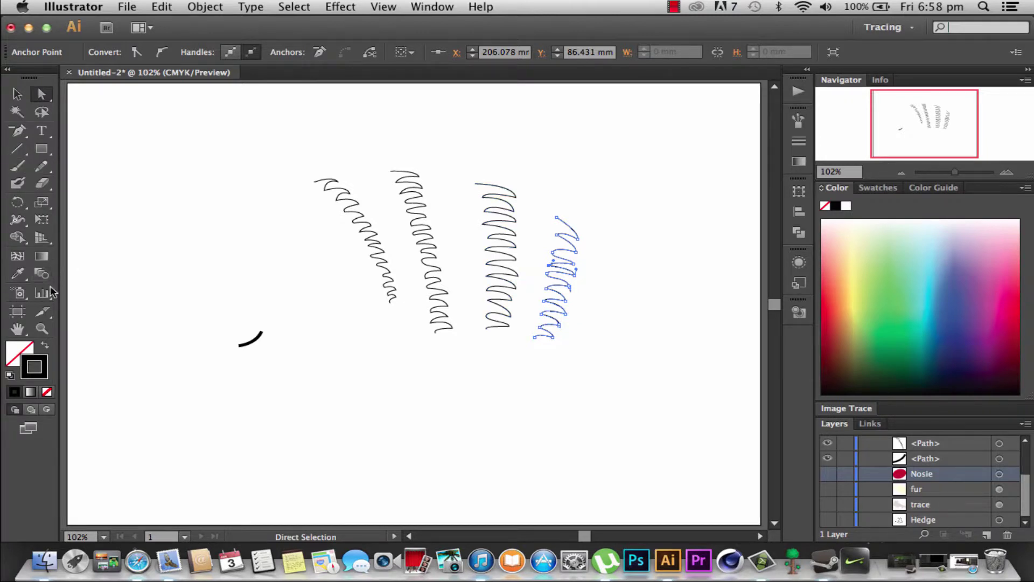
left_click(40, 330)
left_click_drag(554, 279, 584, 294)
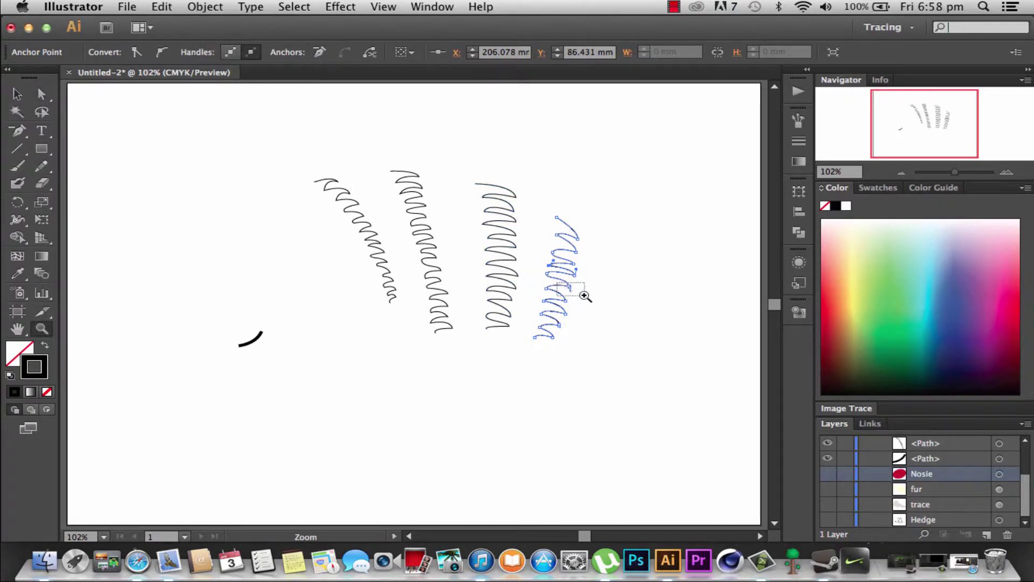
left_click(42, 94)
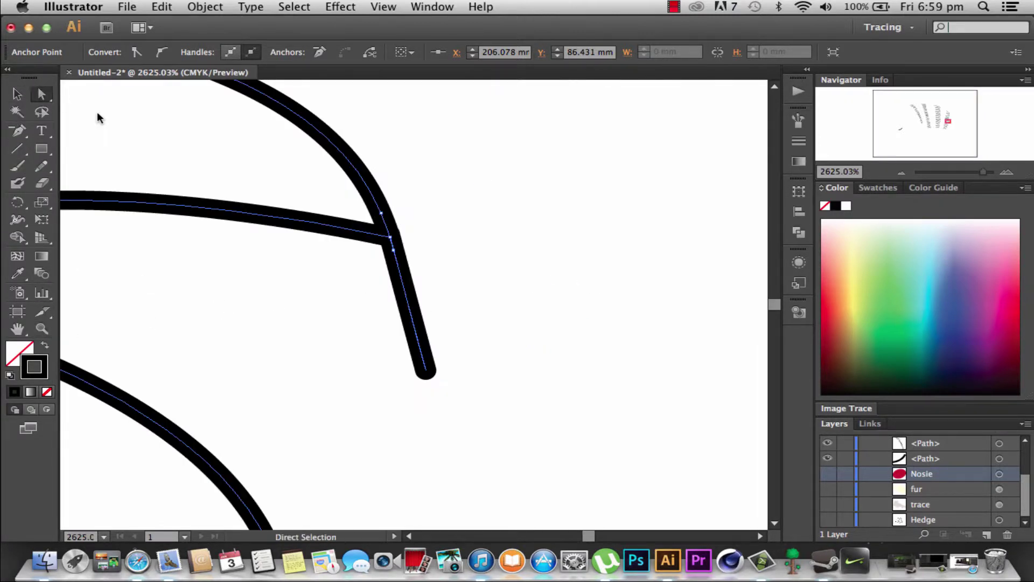
left_click_drag(391, 237, 345, 295)
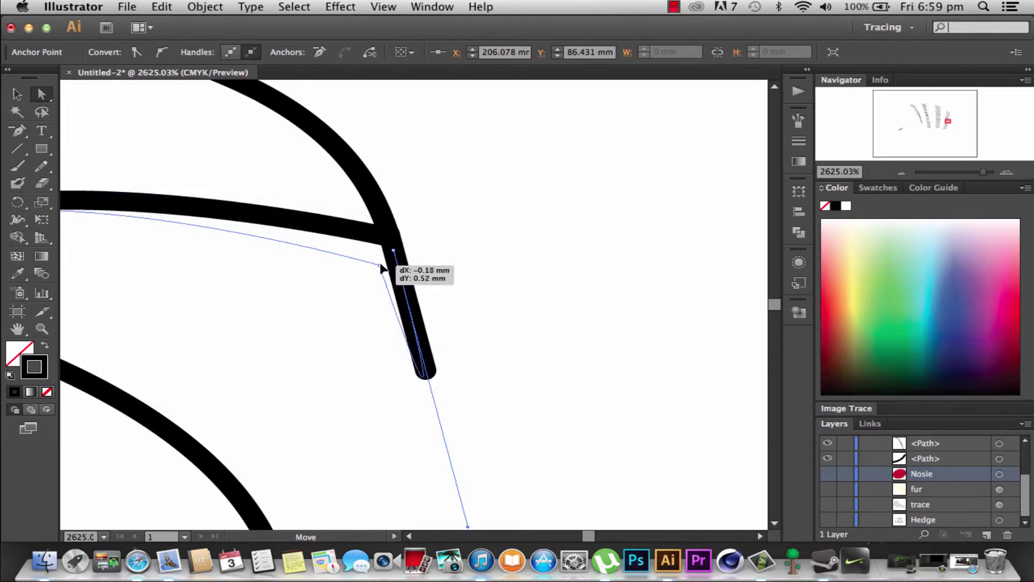
left_click_drag(406, 256, 409, 219)
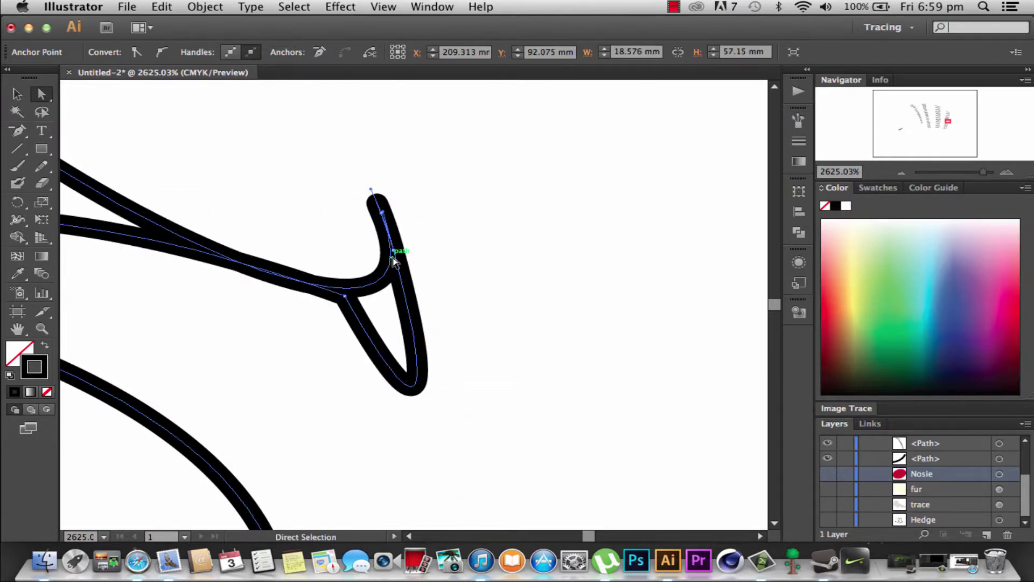
key("ctrl+z")
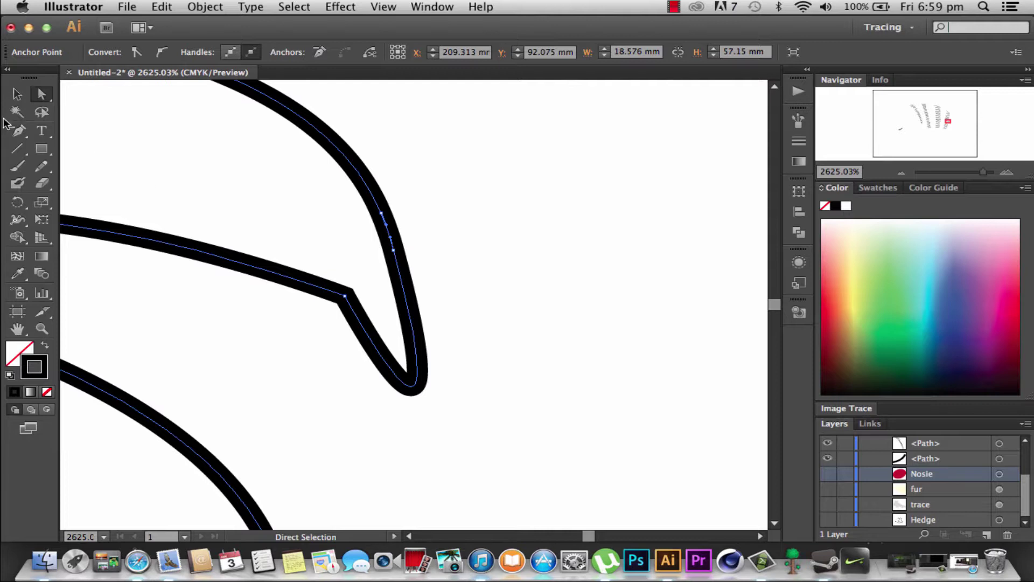
Step: Delete two corner points of the spike to smooth its curve, then view the whole artboard
left_click(18, 130)
left_click(346, 295)
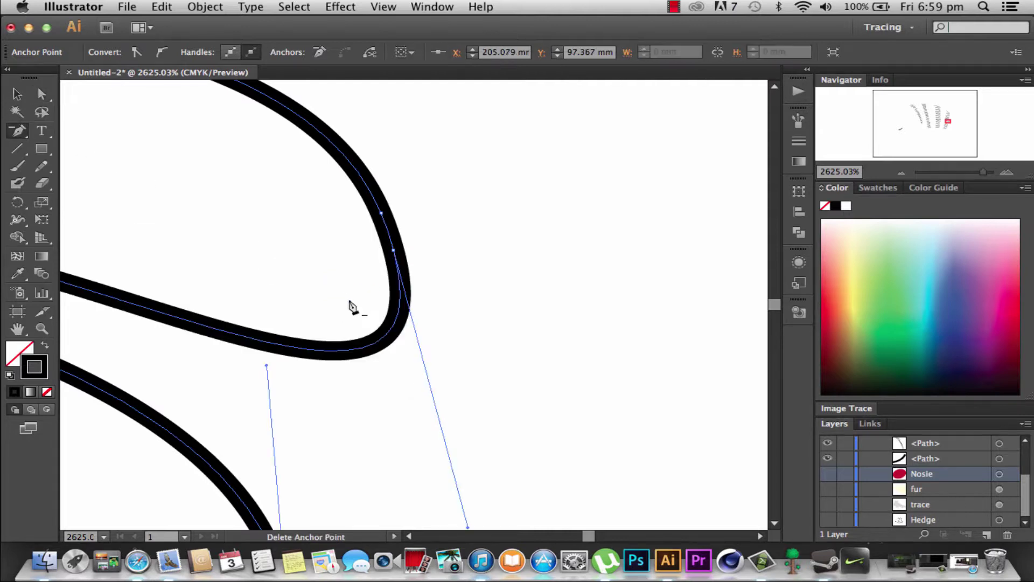
left_click(393, 250)
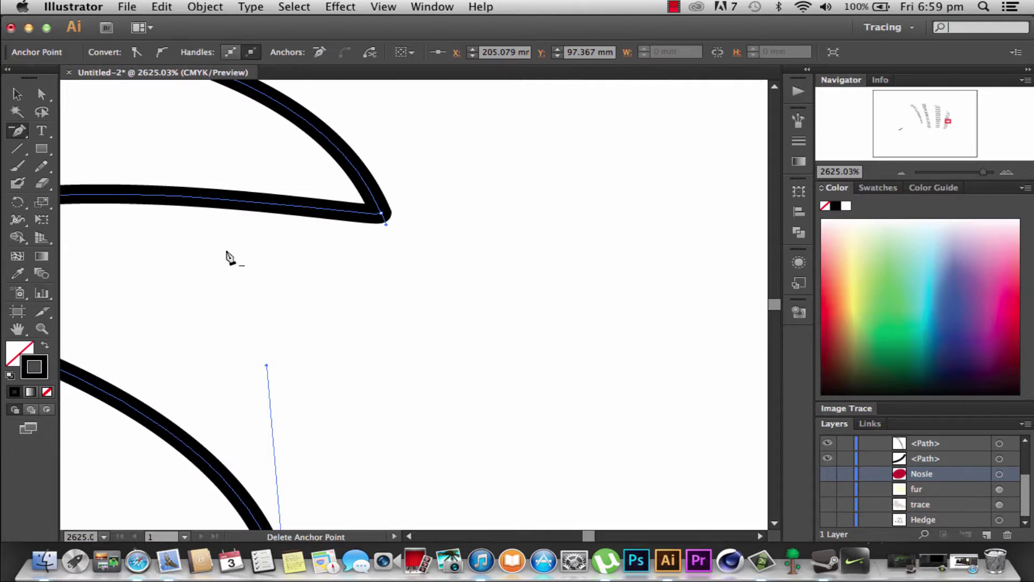
left_click(19, 96)
key("super+0")
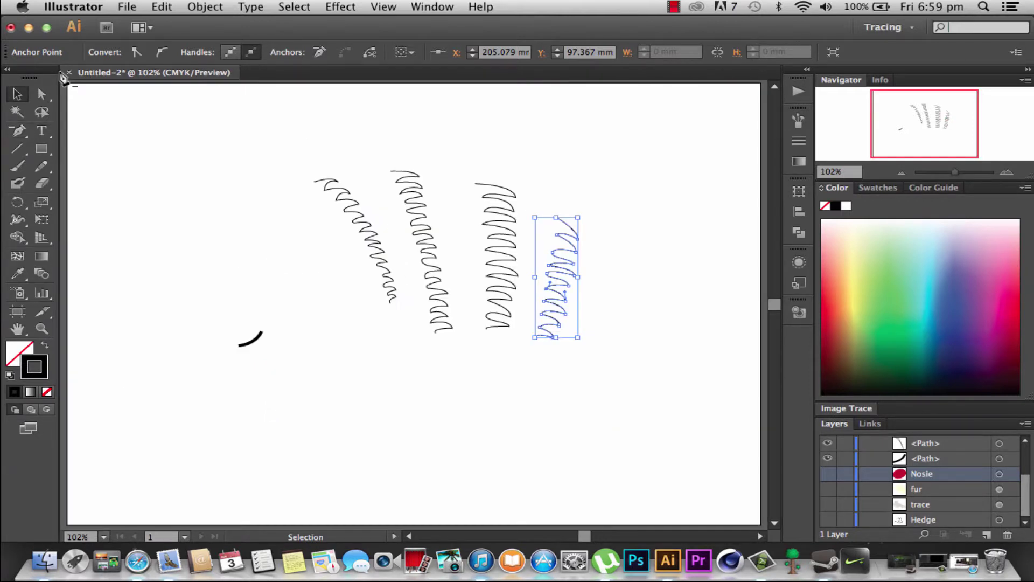
left_click(609, 429)
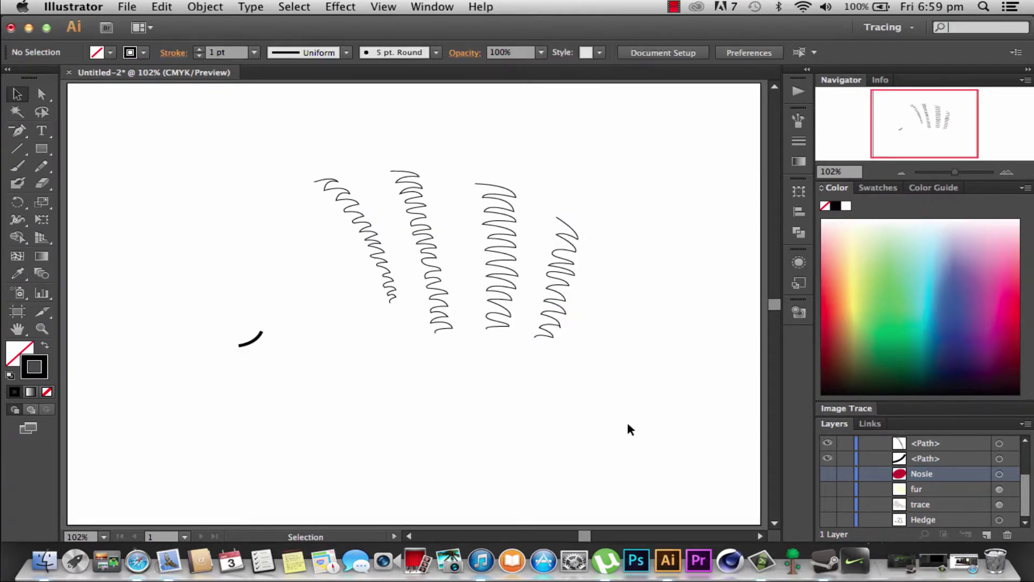
Step: Reselect the rightmost fur stroke and zoom in to inspect its zigzag tip
left_click(555, 249)
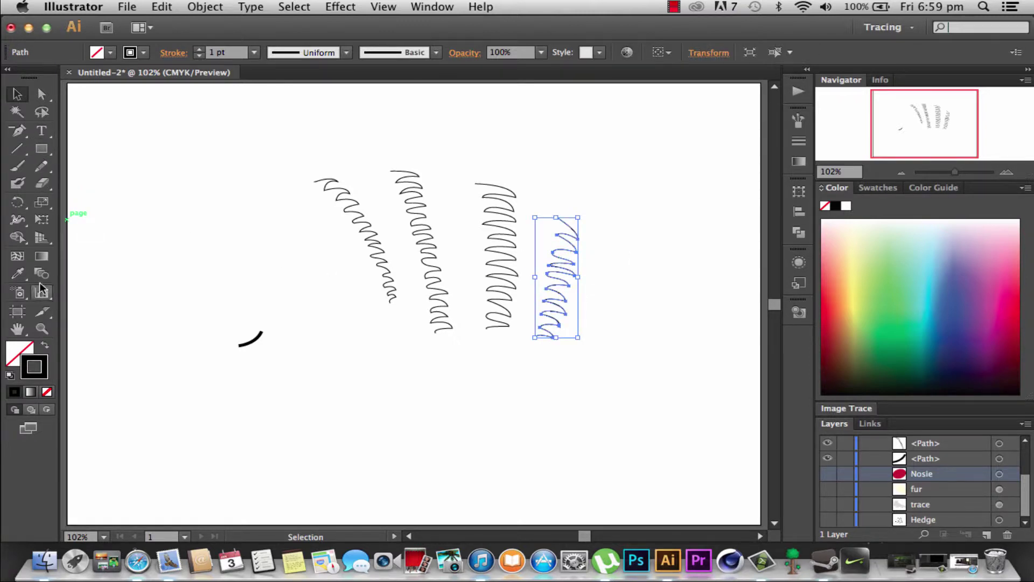
left_click(42, 328)
left_click_drag(532, 228, 562, 274)
key("super+0")
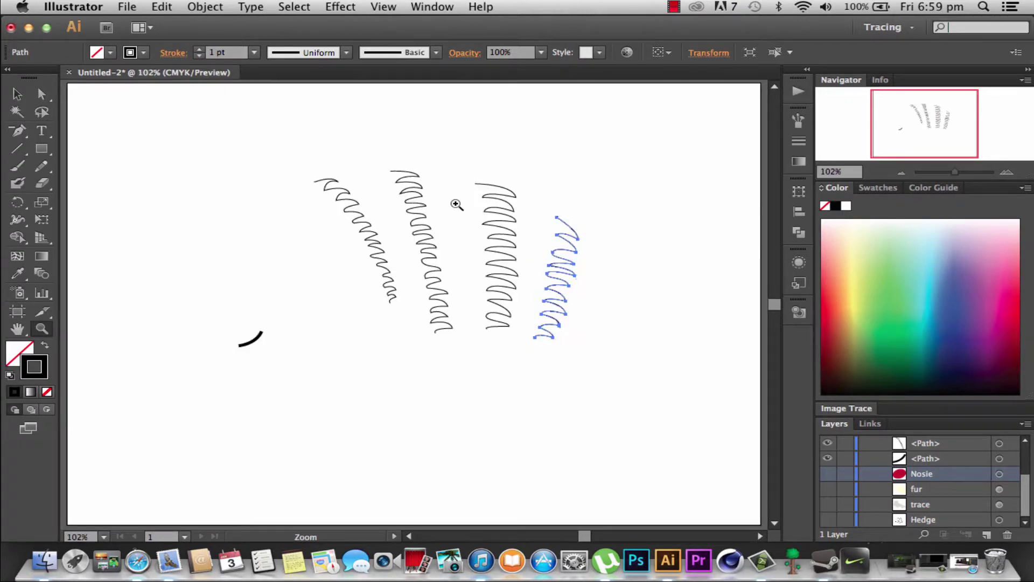
left_click_drag(542, 249, 589, 294)
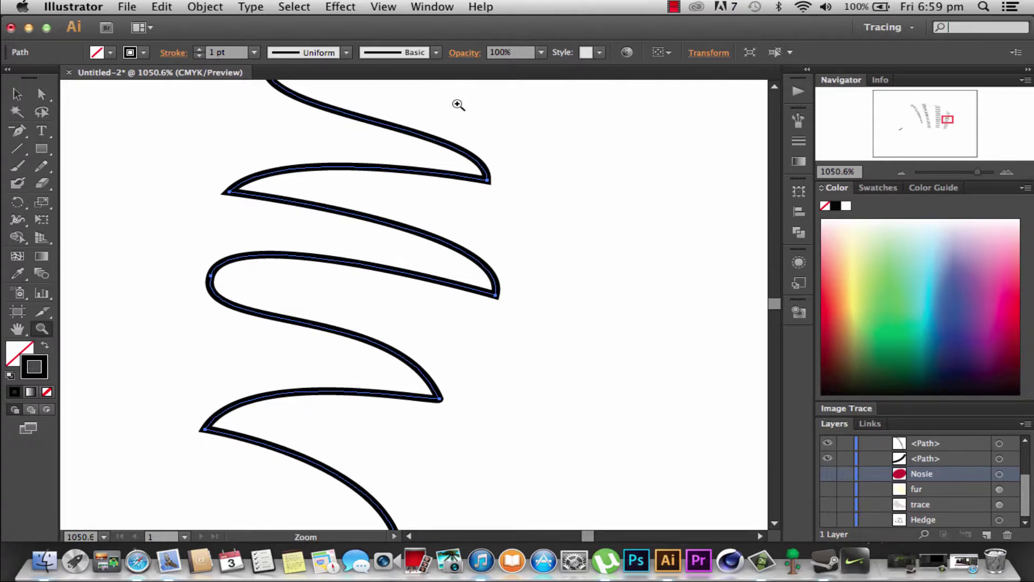
scroll(458, 105, "right", 10)
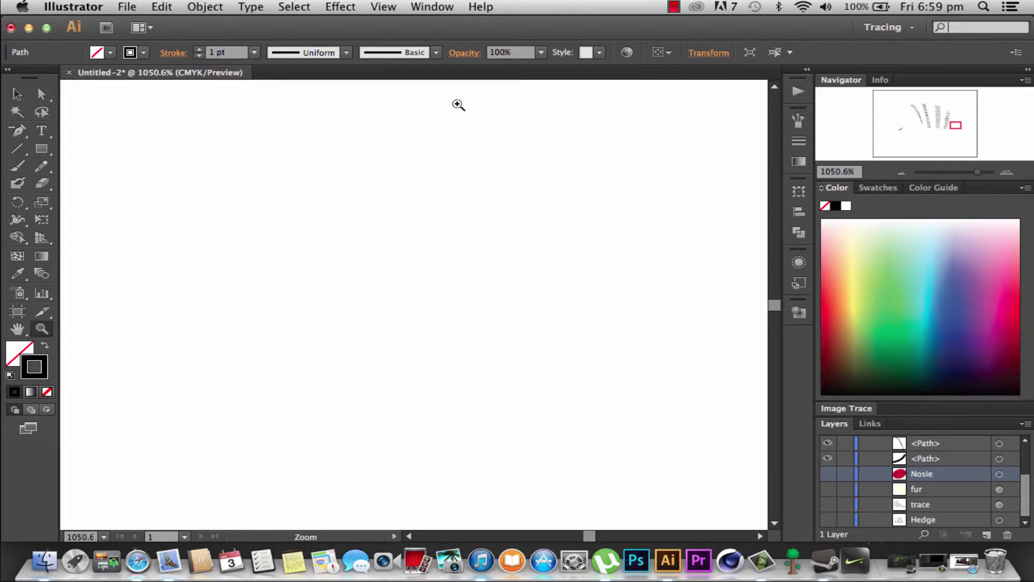
scroll(459, 104, "left", 10)
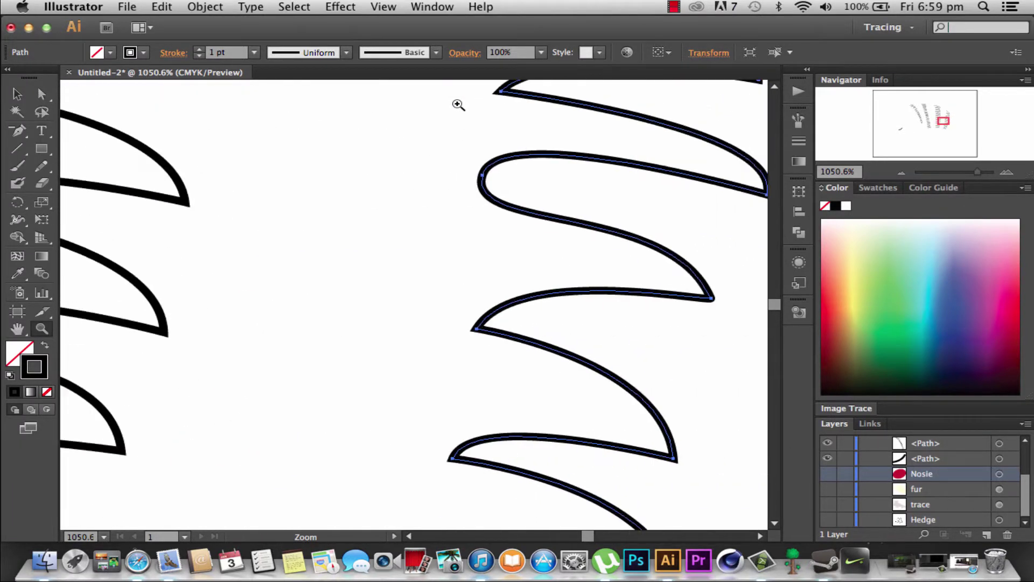
scroll(458, 105, "right", 3)
scroll(459, 104, "down", 5)
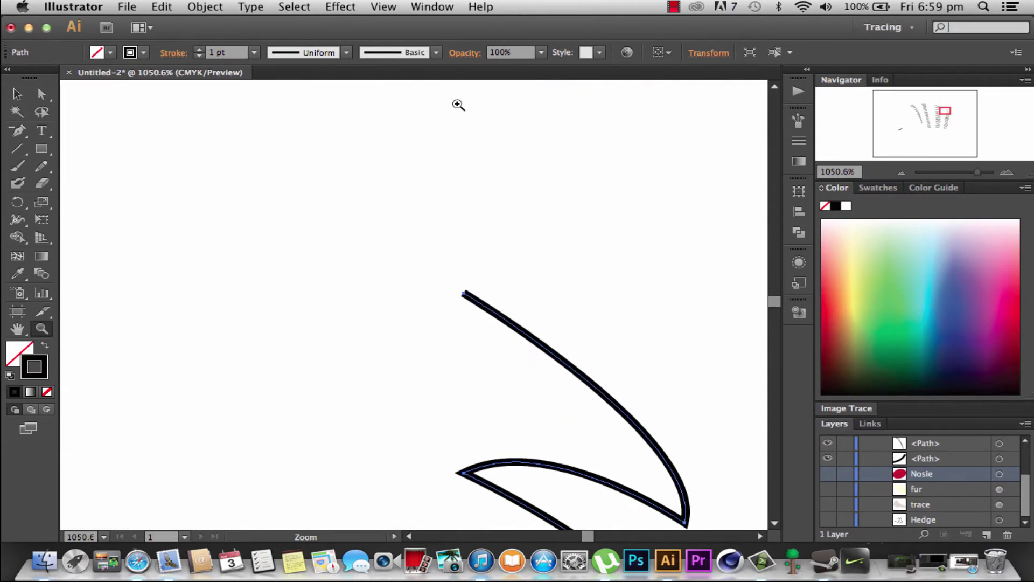
scroll(458, 105, "down", 5)
scroll(457, 104, "down", 3)
scroll(457, 104, "left", 3)
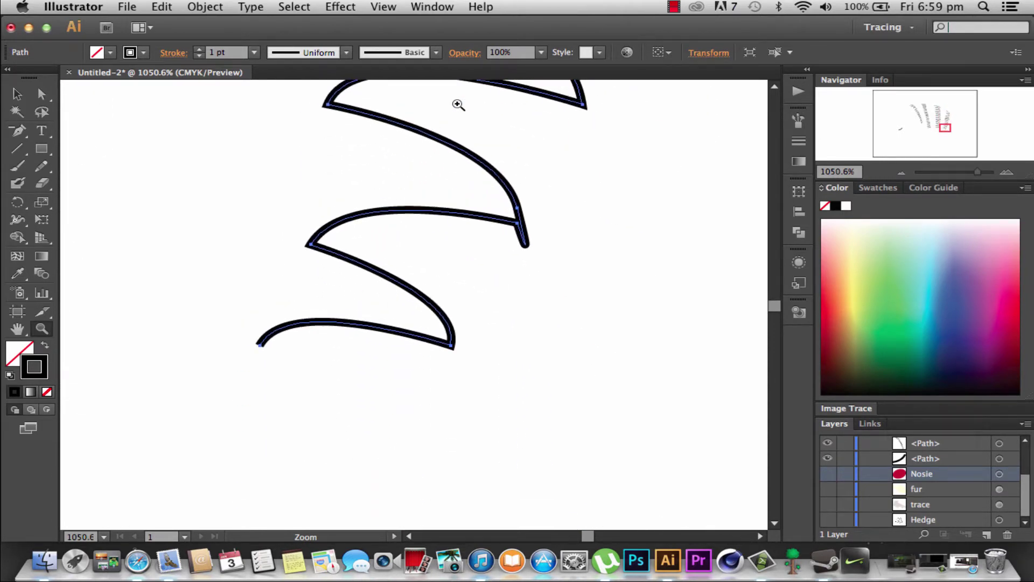
Step: Delete the anchor at the zigzag's sharp tip and dismiss the warning
key("minus")
left_click(519, 223)
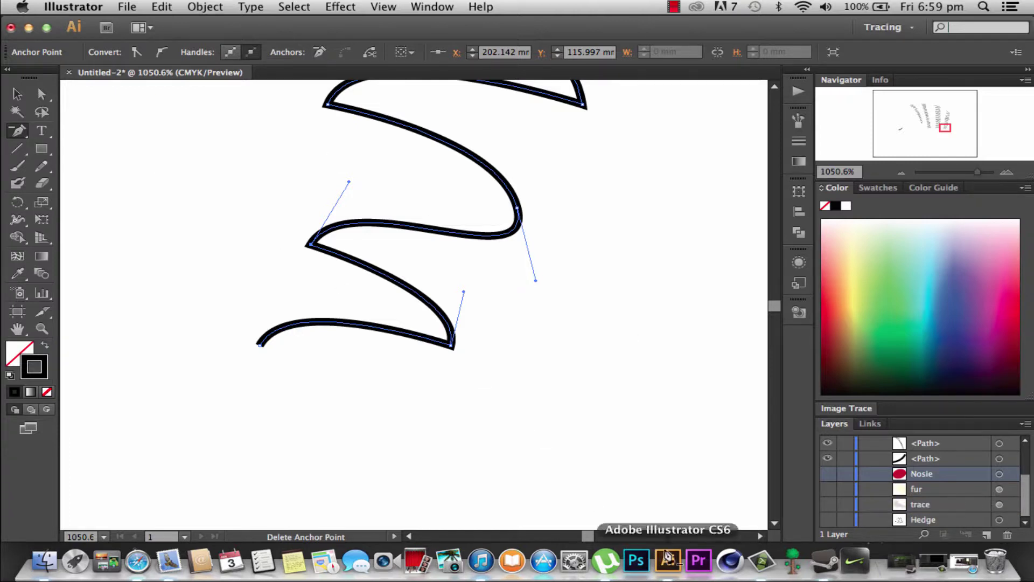
left_click(626, 408)
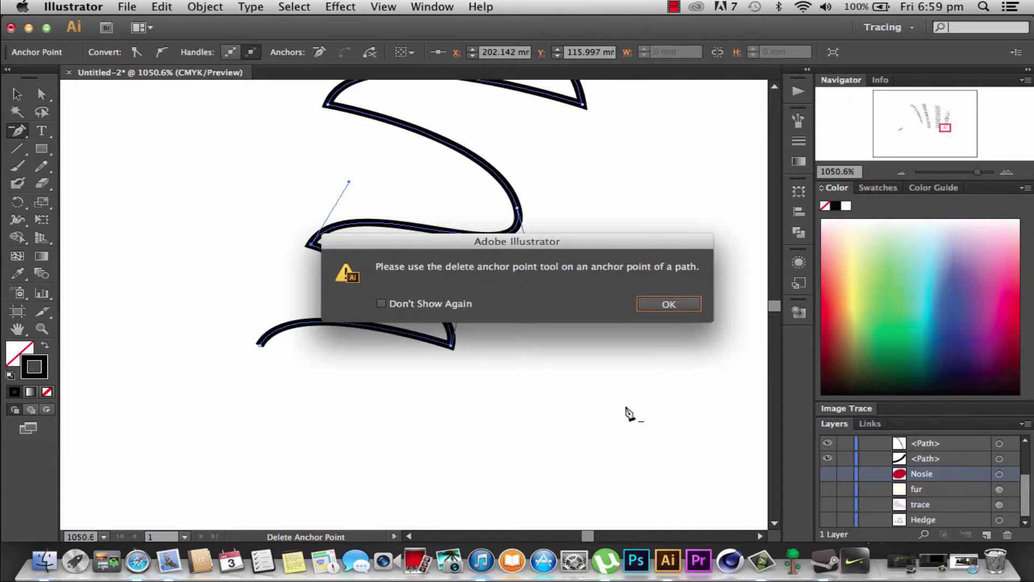
left_click(676, 312)
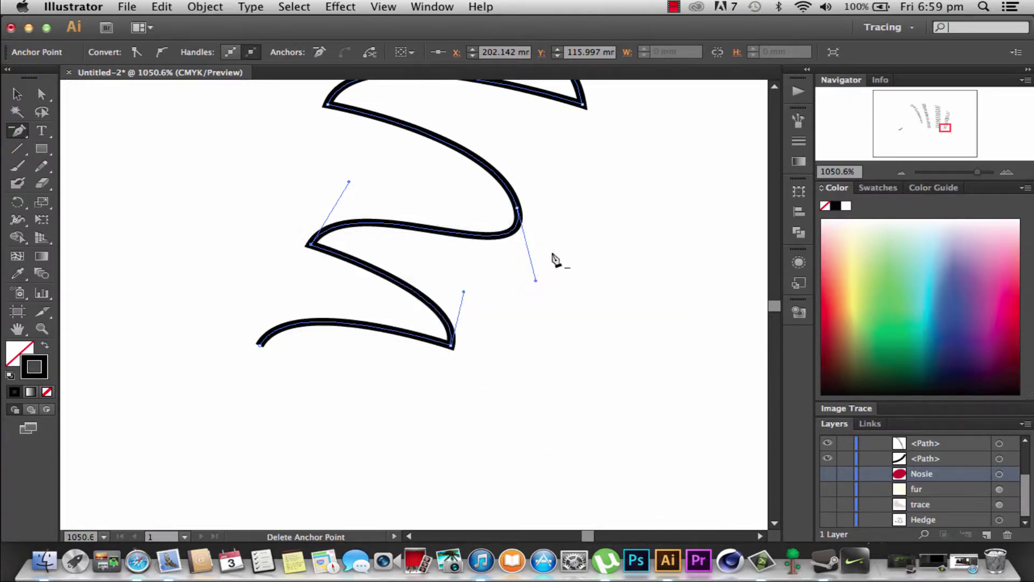
left_click(43, 95)
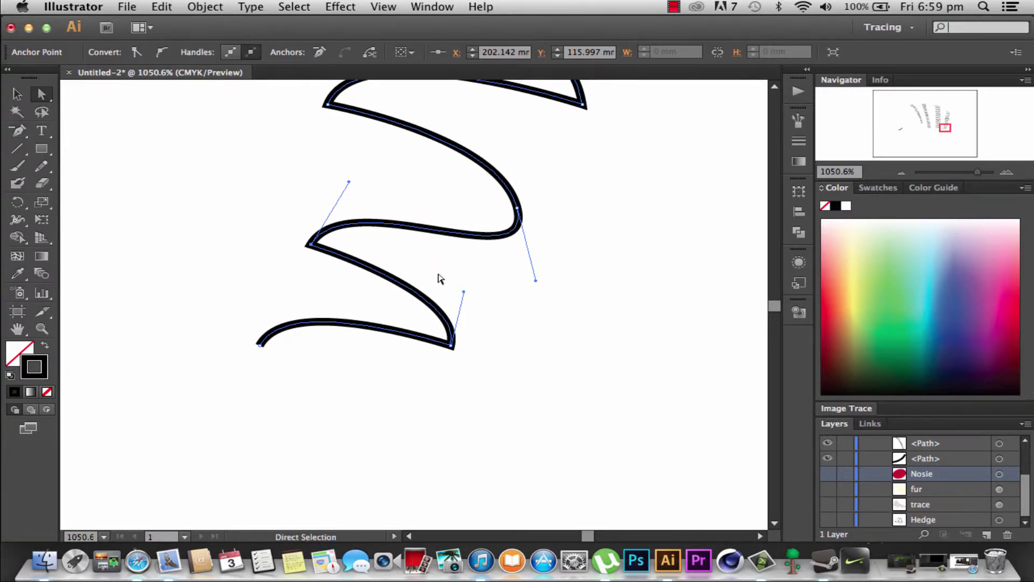
Step: Pan around the zoomed fur strokes, deselect the edited stroke, and fit the whole artboard in view
scroll(501, 299, "left", 10)
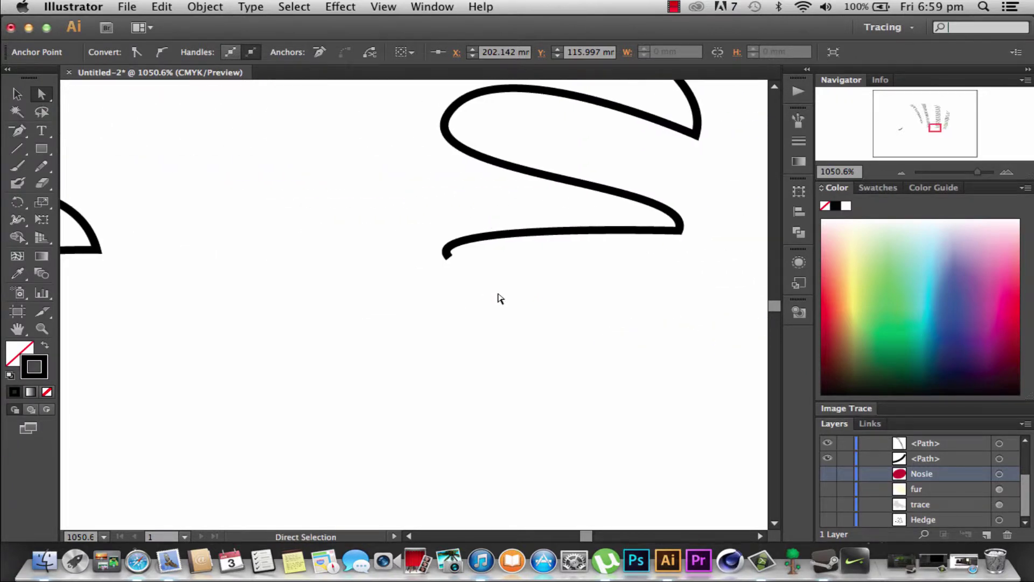
left_click_drag(498, 294, 489, 386)
scroll(489, 386, "up", 2)
scroll(489, 387, "up", 5)
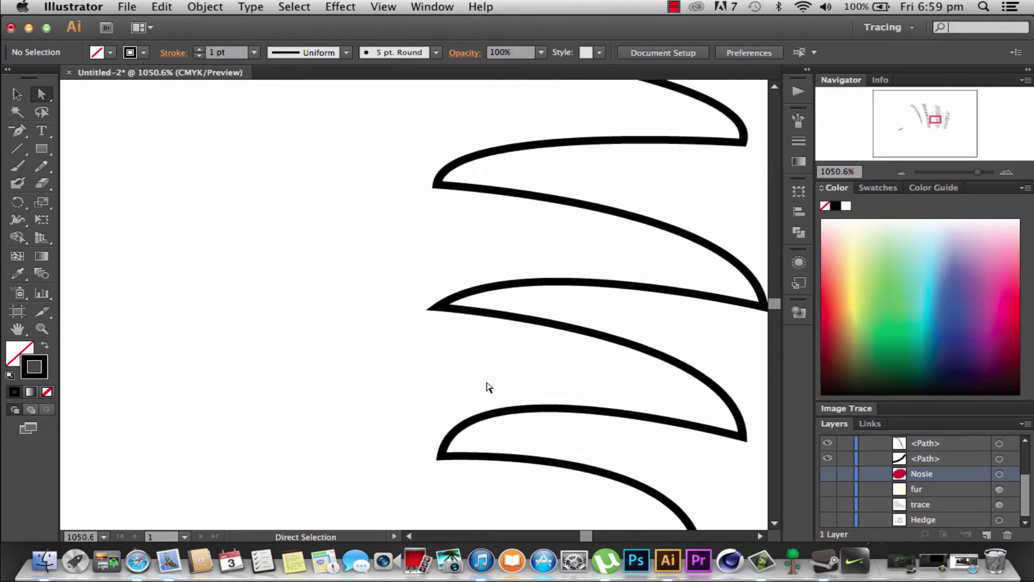
scroll(489, 387, "up", 5)
scroll(489, 387, "up", 5)
scroll(488, 386, "up", 5)
scroll(487, 386, "up", 5)
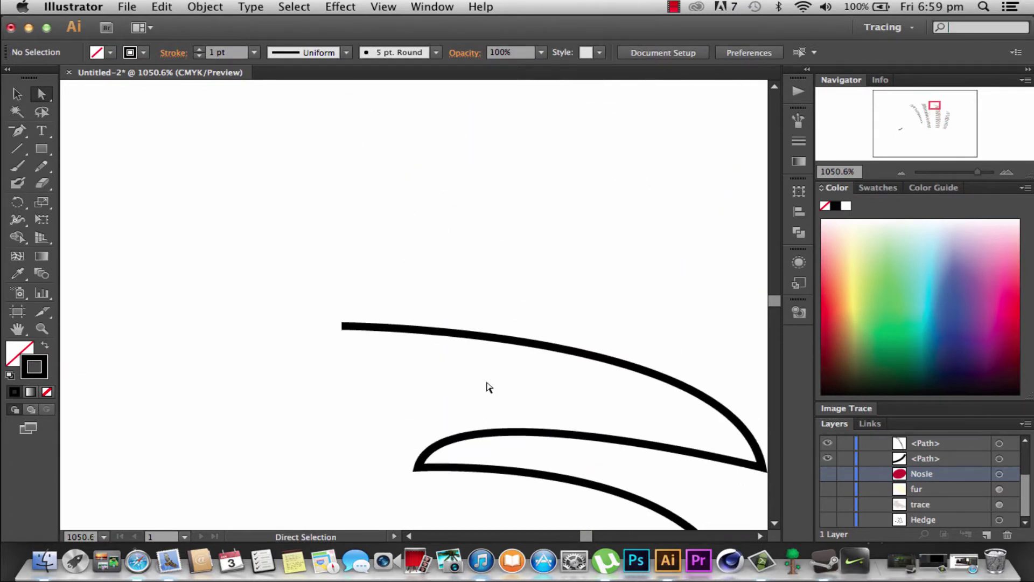
scroll(488, 386, "up", 3)
scroll(518, 385, "left", 5)
scroll(518, 385, "left", 3)
scroll(519, 384, "left", 2)
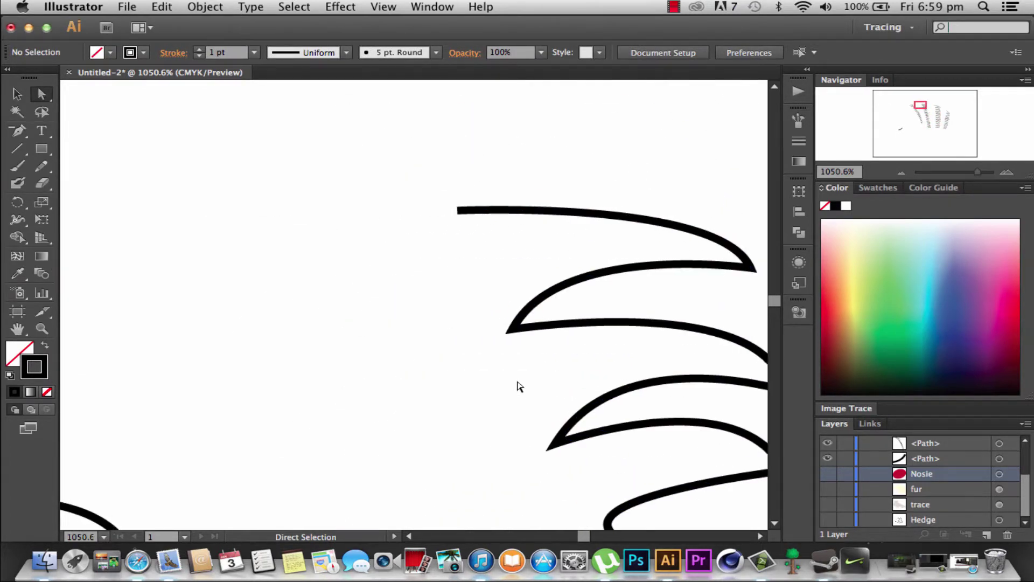
scroll(518, 385, "left", 2)
scroll(518, 386, "down", 3)
scroll(518, 387, "down", 10)
scroll(518, 386, "down", 3)
scroll(519, 387, "right", 3)
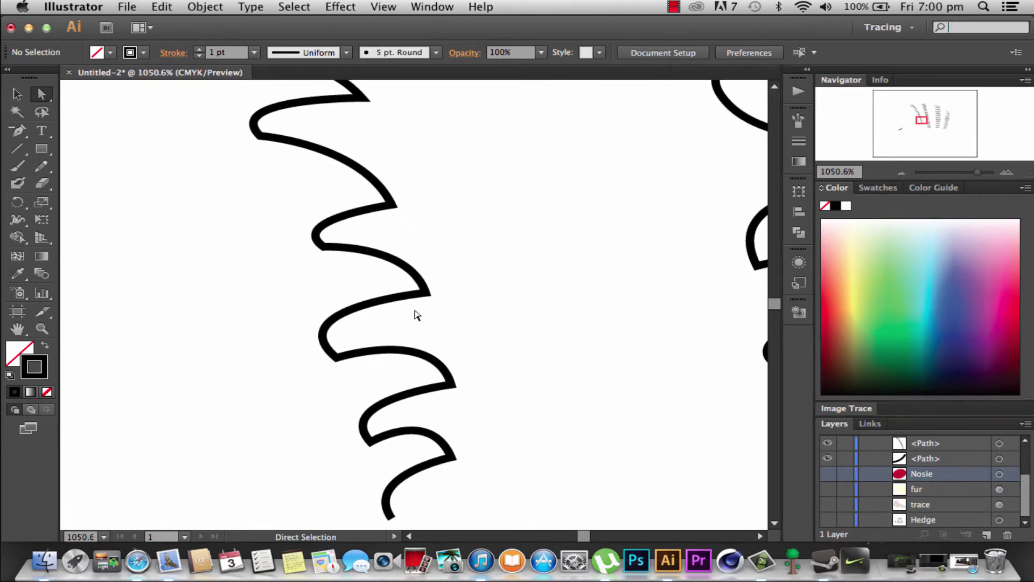
scroll(414, 314, "right", 10)
scroll(414, 314, "up", 5)
scroll(415, 314, "right", 3)
scroll(415, 314, "right", 2)
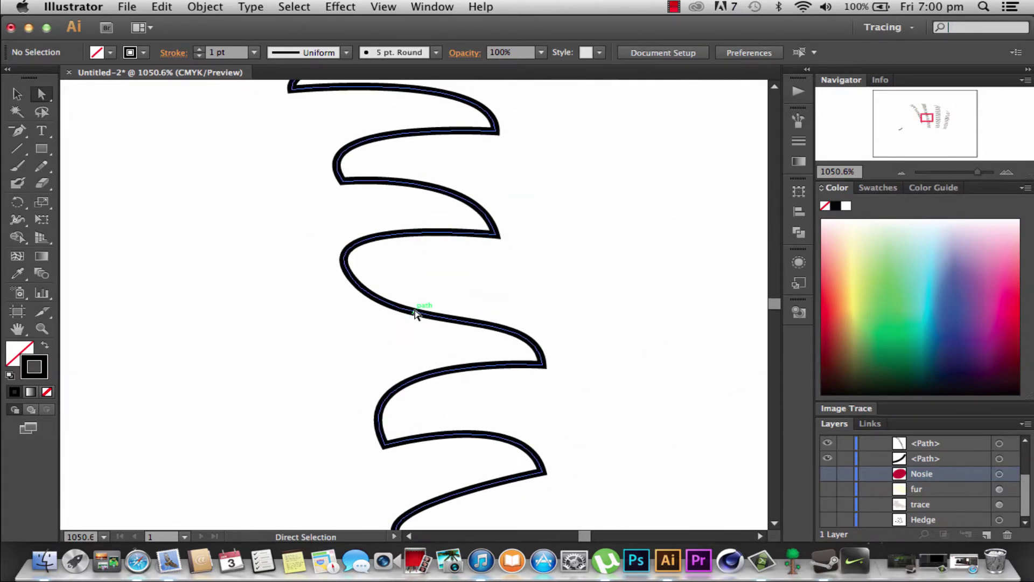
scroll(414, 314, "right", 5)
scroll(415, 314, "up", 5)
scroll(415, 314, "left", 3)
scroll(415, 314, "down", 4)
scroll(415, 314, "right", 3)
scroll(415, 314, "left", 5)
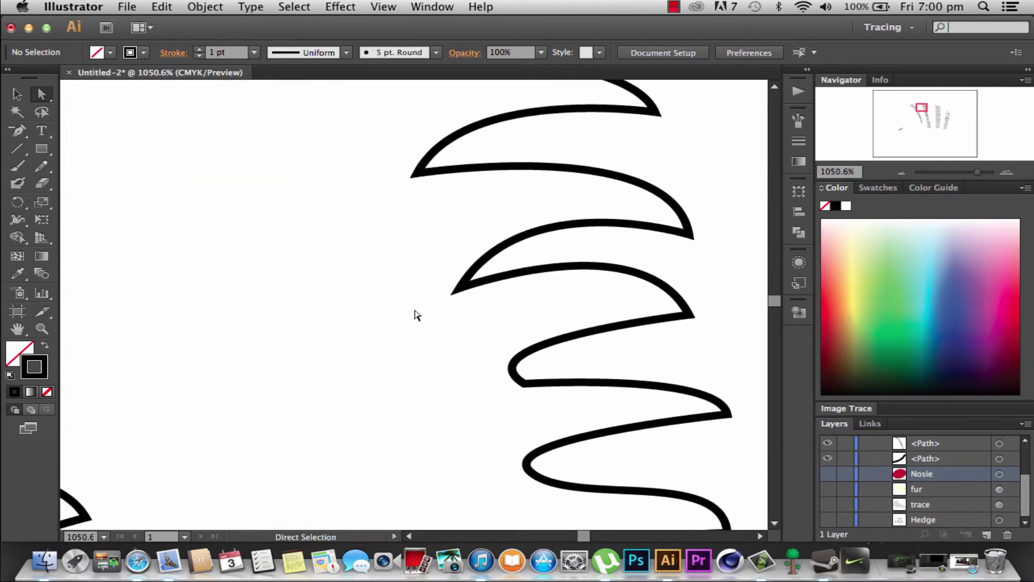
key("super+0")
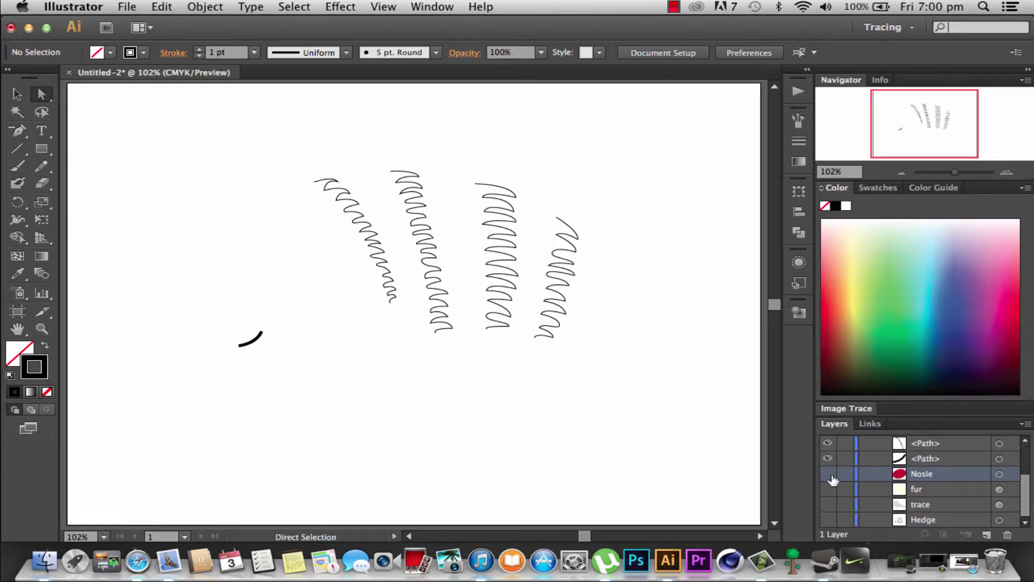
Step: Show the Nosie, fur and trace layers again and target the fur layer
left_click_drag(833, 479, 828, 511)
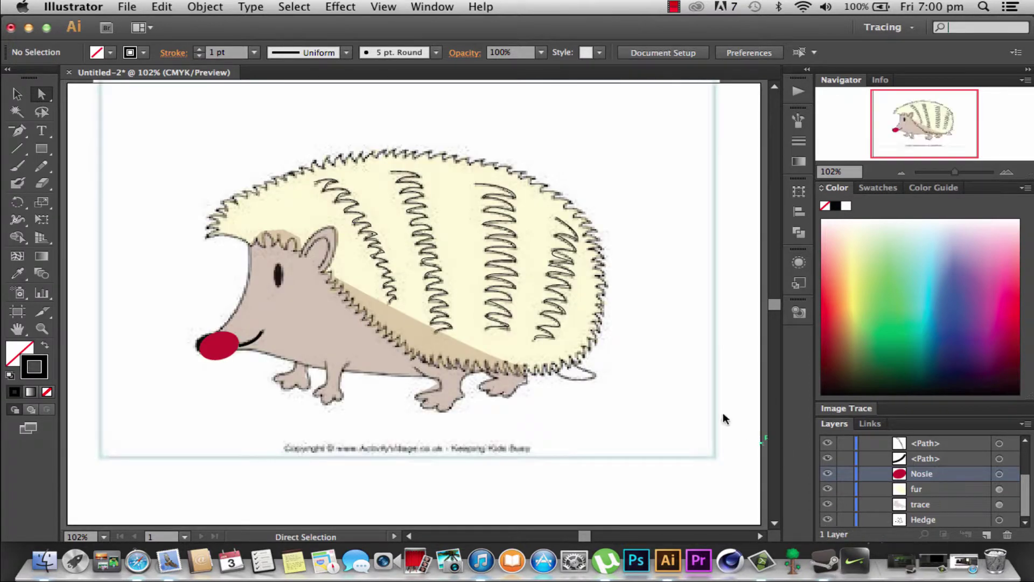
left_click(937, 489)
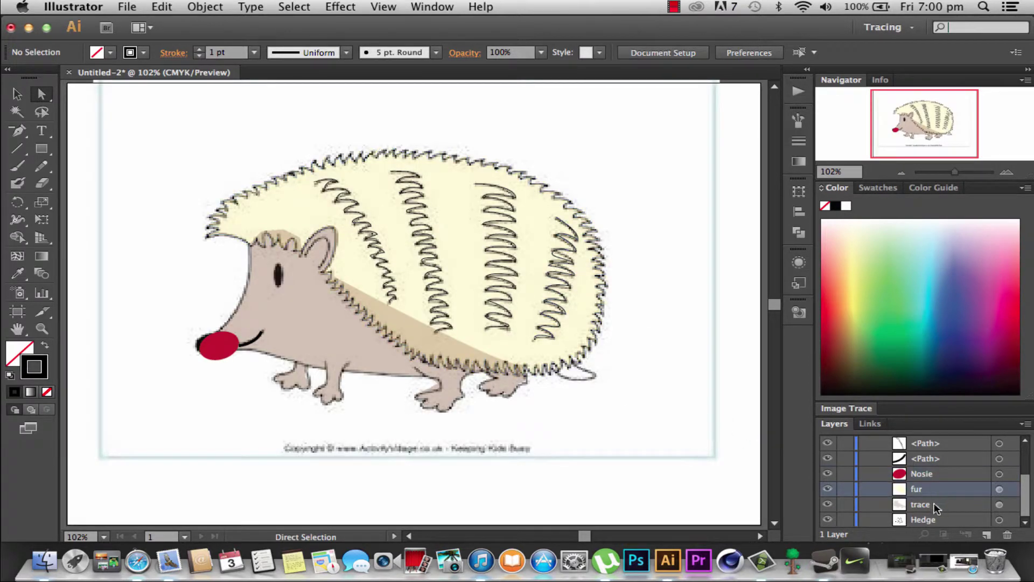
left_click_drag(641, 304, 619, 299)
left_click(456, 262)
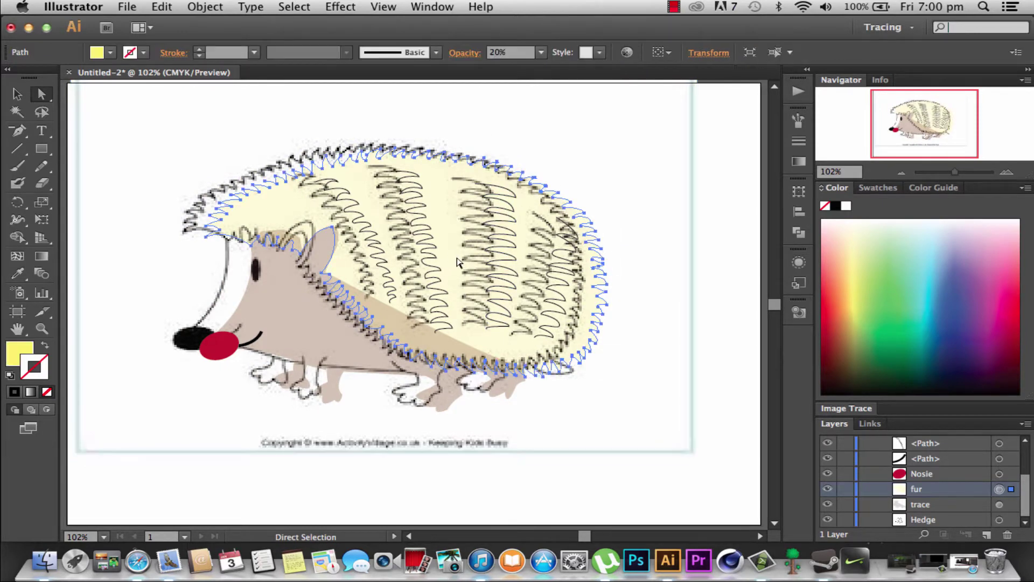
key("ctrl+z")
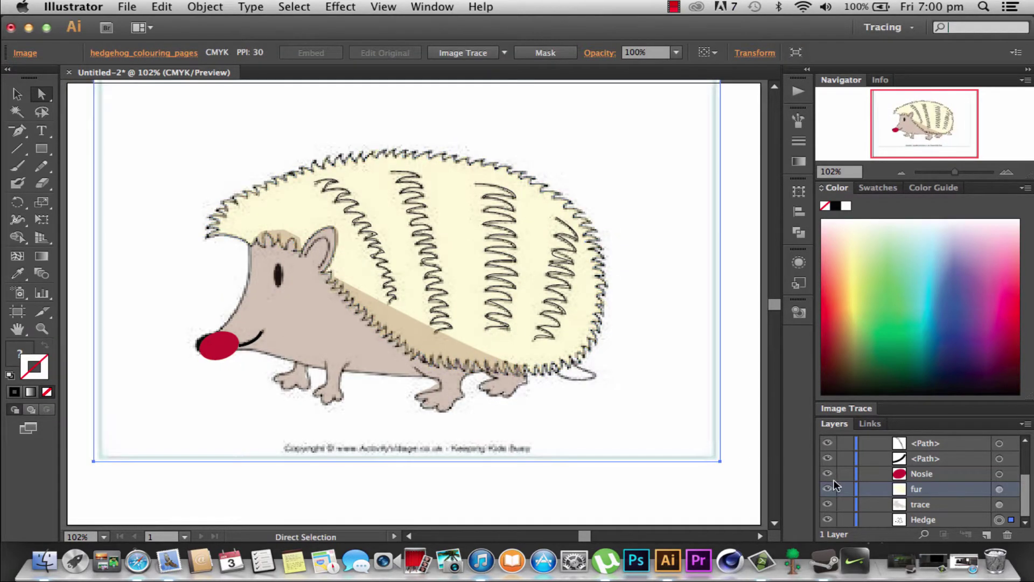
Step: Set the yellow fur and brown body shapes to 100% opacity, then deselect
left_click(498, 263)
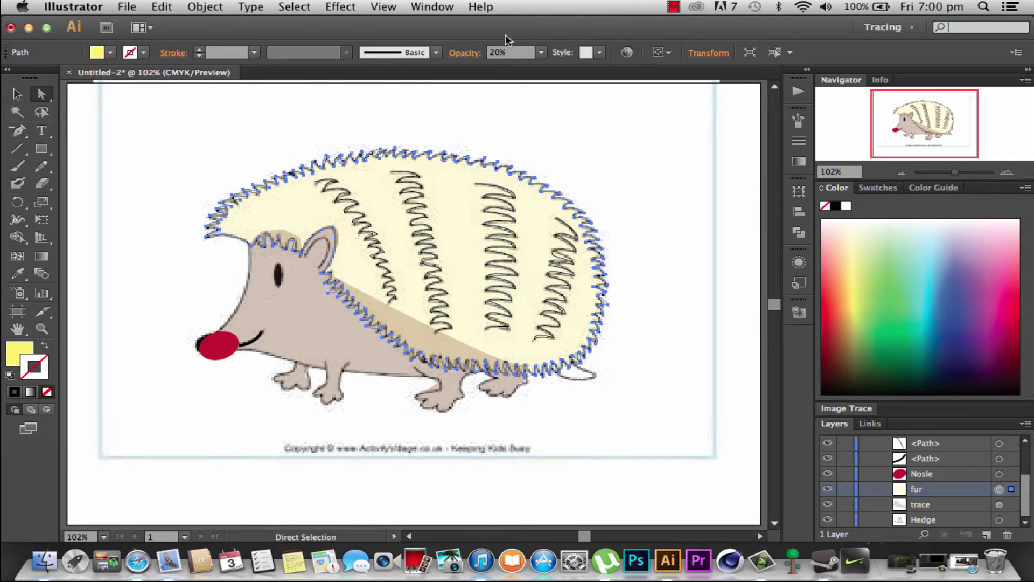
left_click(541, 52)
left_click(562, 228)
left_click(311, 327)
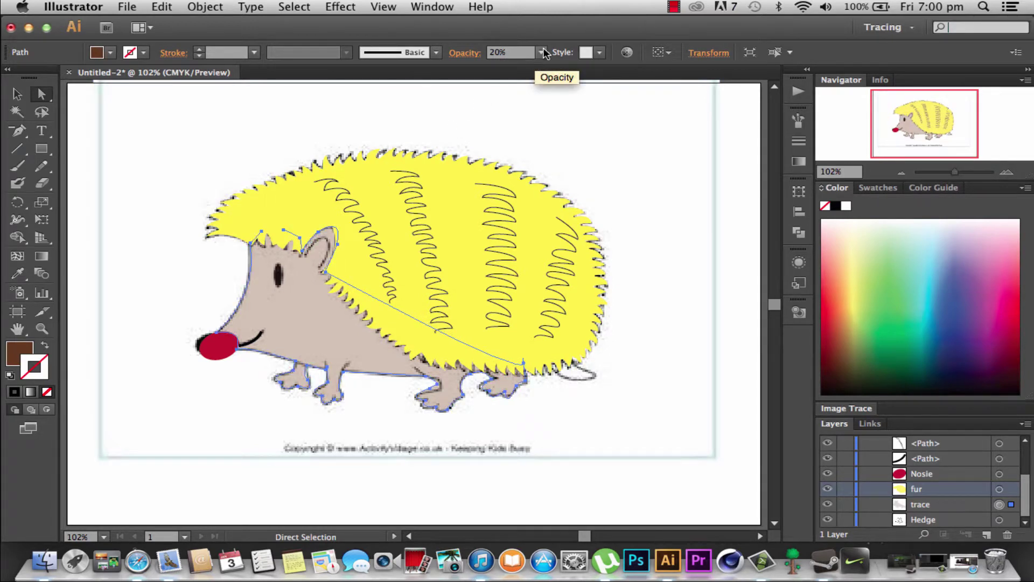
left_click(541, 52)
left_click(550, 227)
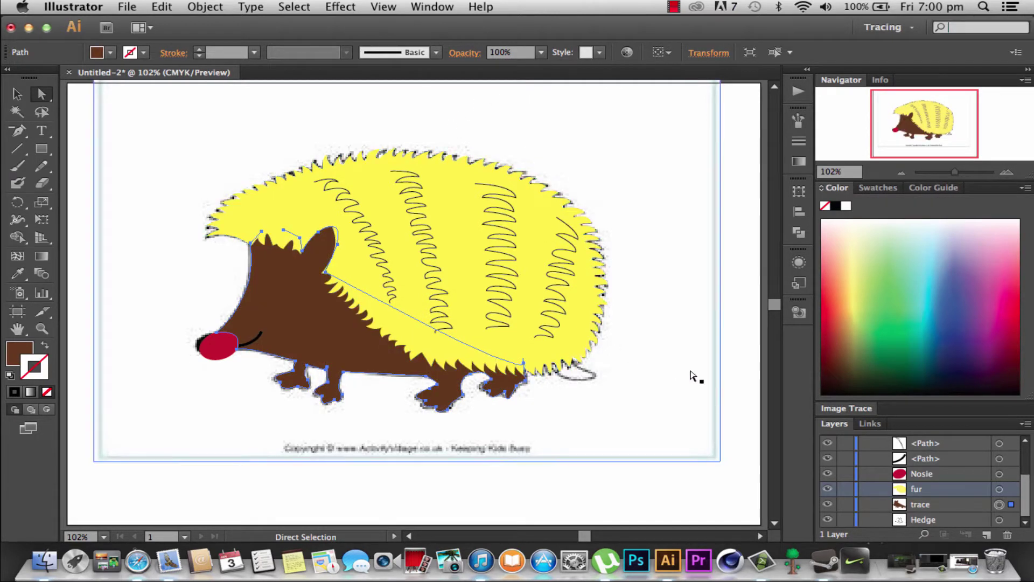
left_click(741, 364)
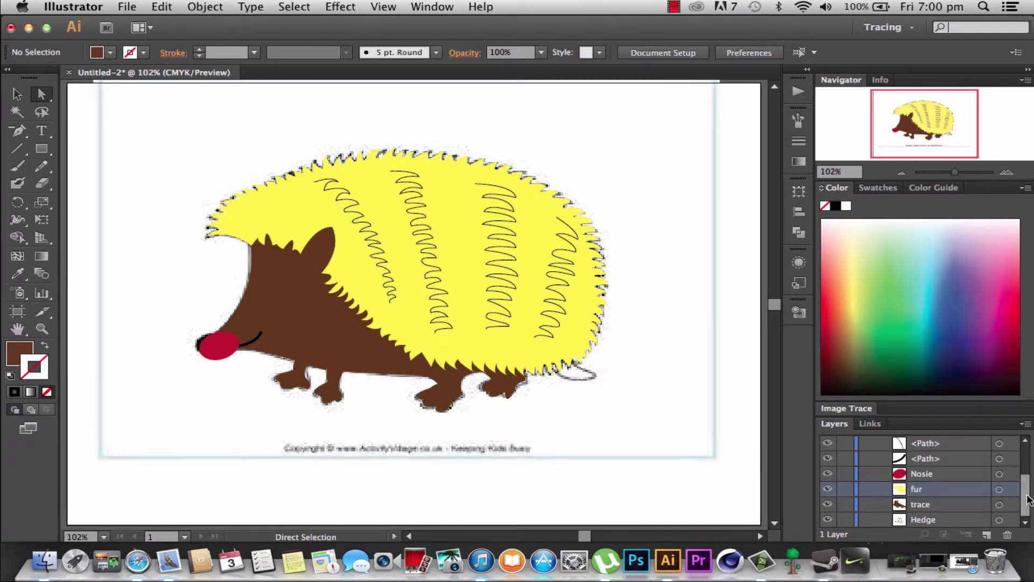
mouse_move(1031, 496)
left_mouse_down()
mouse_move(1025, 446)
mouse_move(1029, 507)
left_mouse_up()
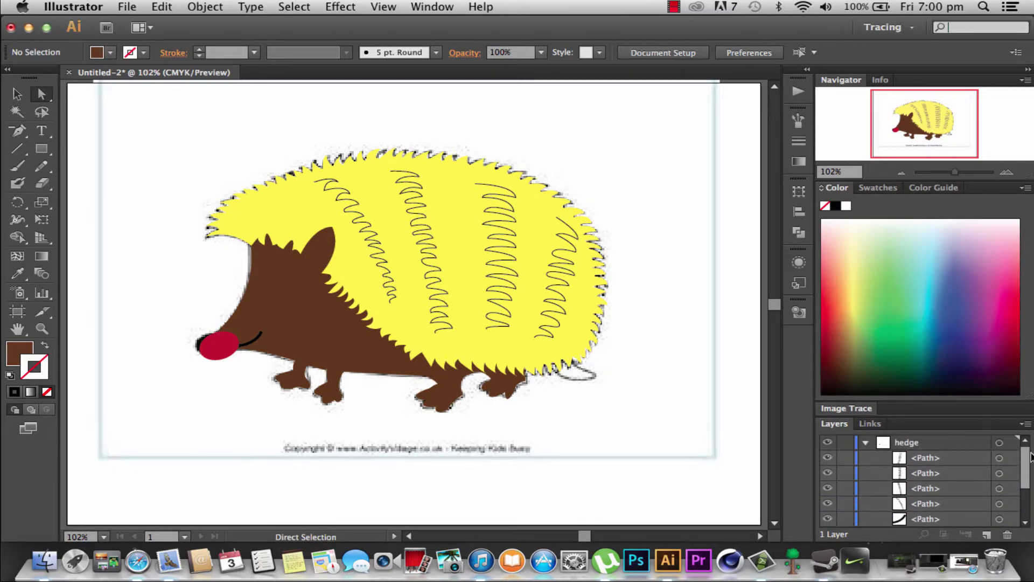
Step: Hide the Nosie, fur and trace layers and make the hedge line-art layer visible
left_click_drag(1029, 507, 1025, 447)
left_click_drag(1025, 469, 1024, 516)
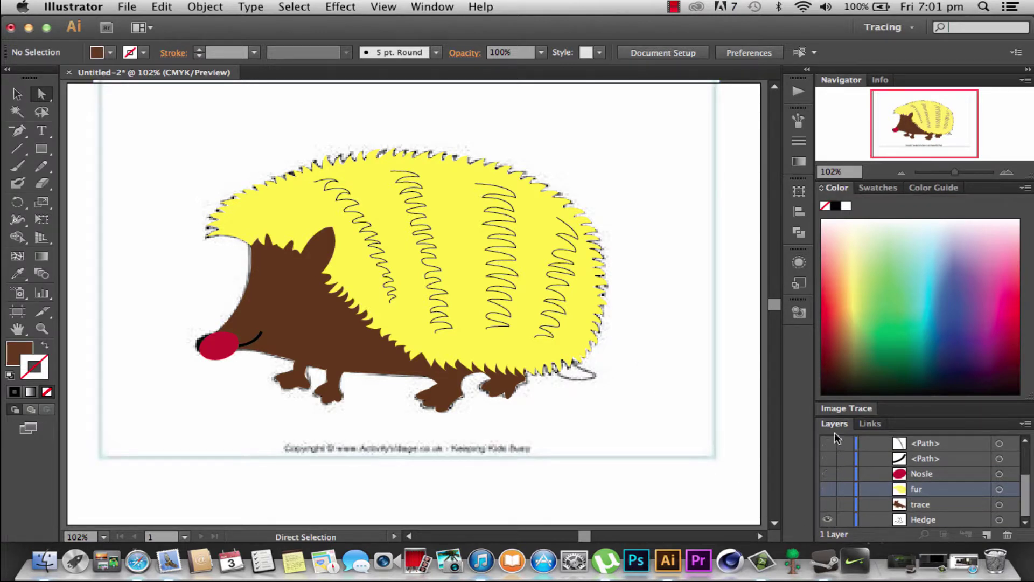
scroll(835, 447, "up", 5)
key("super+y")
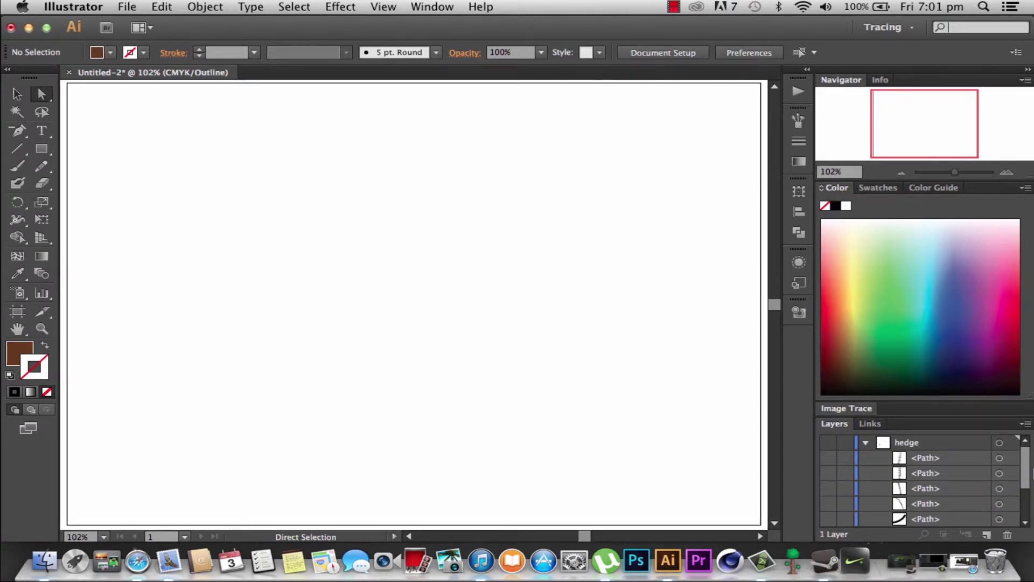
left_click_drag(1025, 463, 1025, 507)
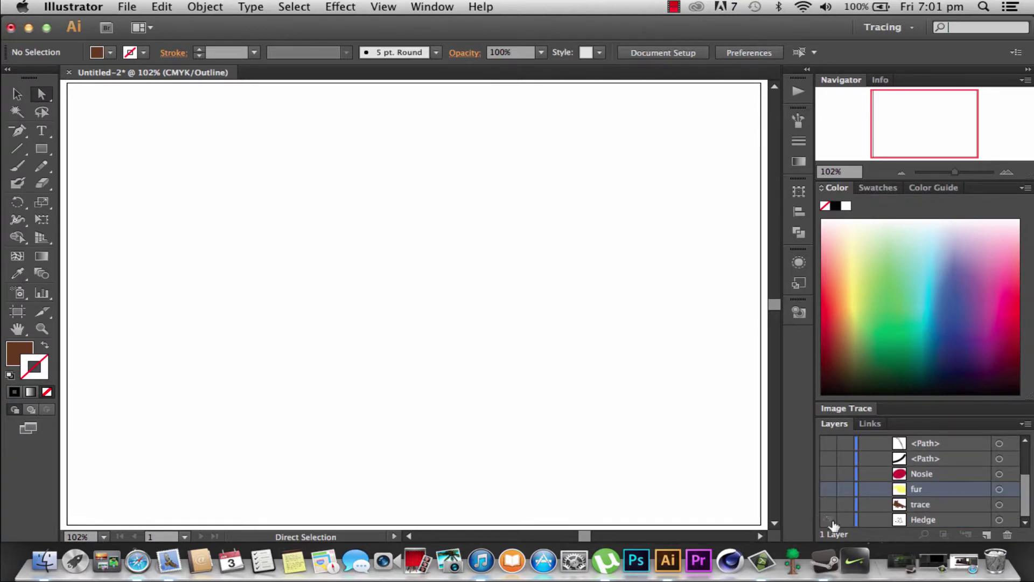
left_click(898, 523)
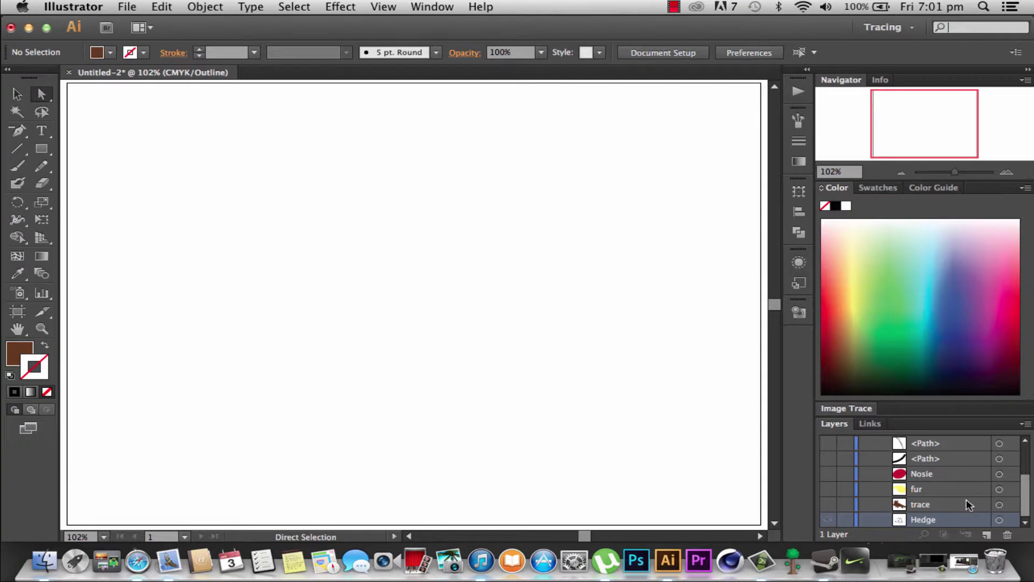
scroll(916, 474, "up", 3)
scroll(883, 450, "up", 5)
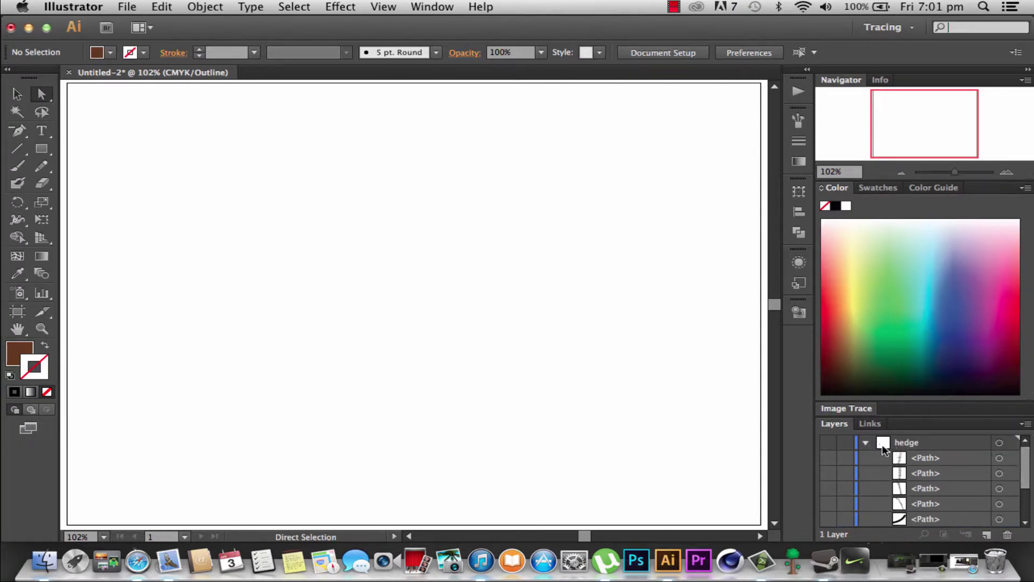
left_click(830, 444)
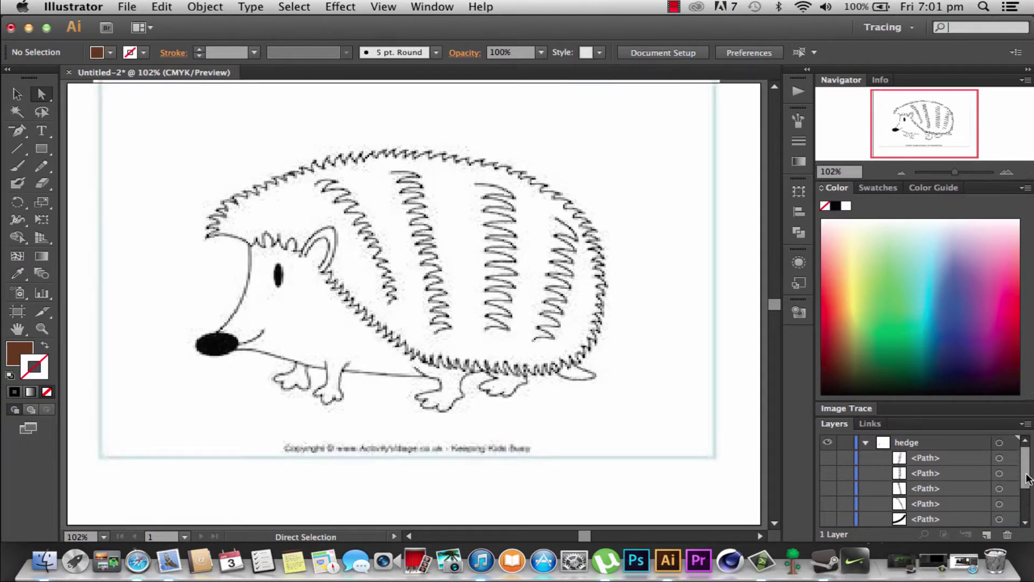
left_click_drag(1026, 479, 1026, 507)
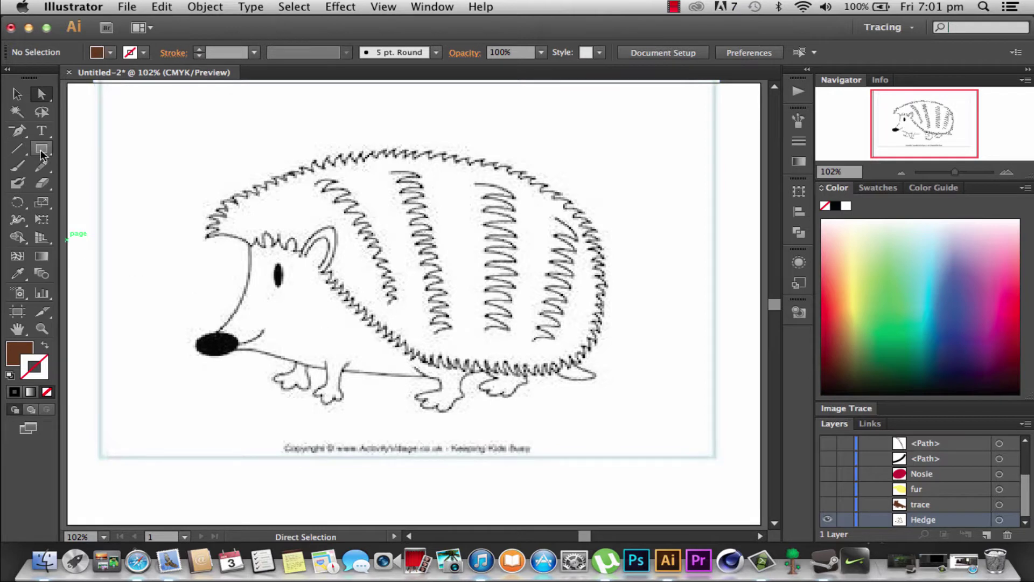
Step: Draw a small ellipse near the page's top-left and fill it magenta
left_click_drag(42, 155, 103, 171)
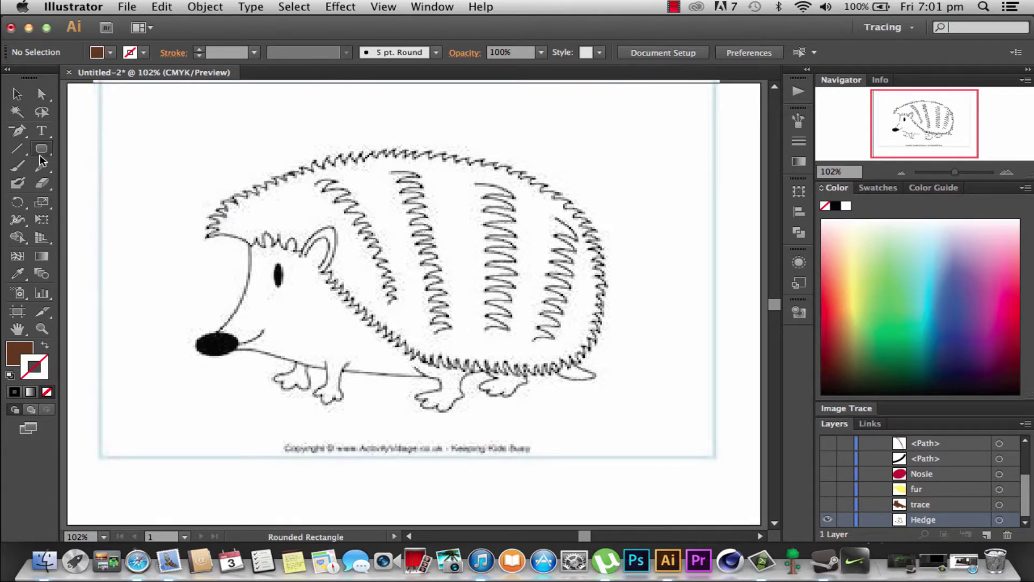
left_click_drag(40, 154, 86, 185)
left_click_drag(121, 128, 163, 187)
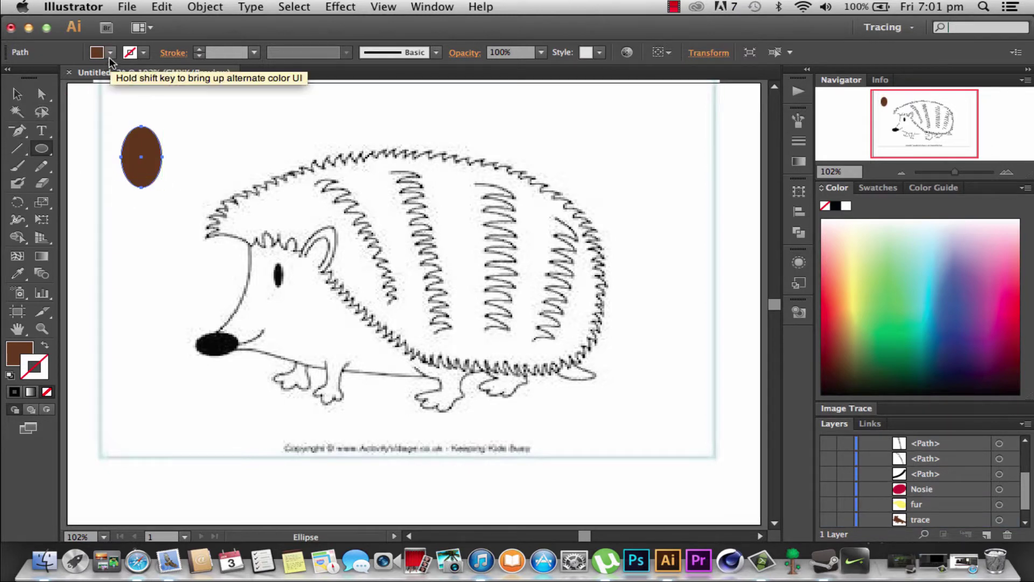
left_click(110, 53)
left_click(22, 97)
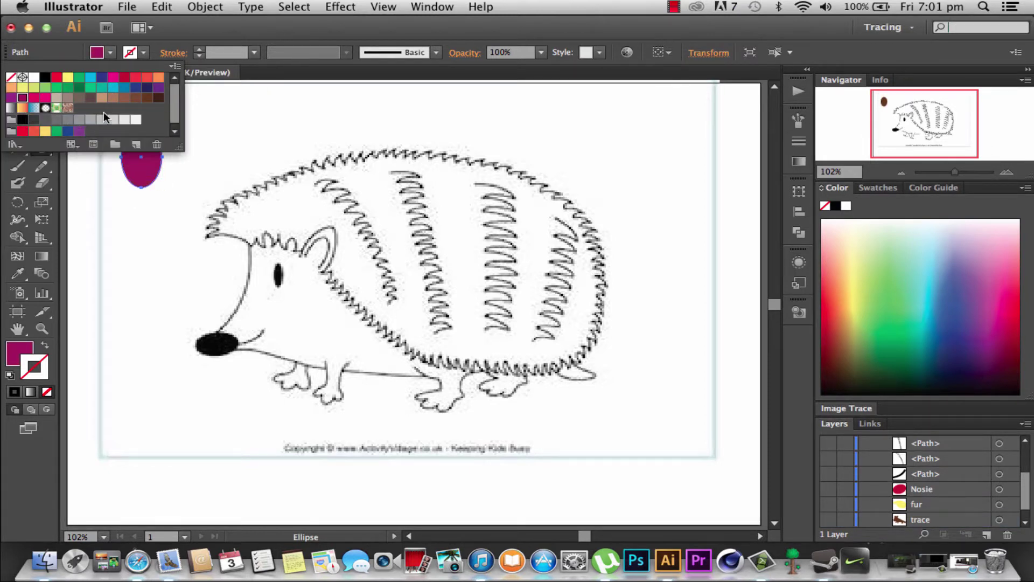
left_click(81, 204)
Step: Select the magenta oval as a whole object, briefly entering and leaving isolation mode
left_click(42, 95)
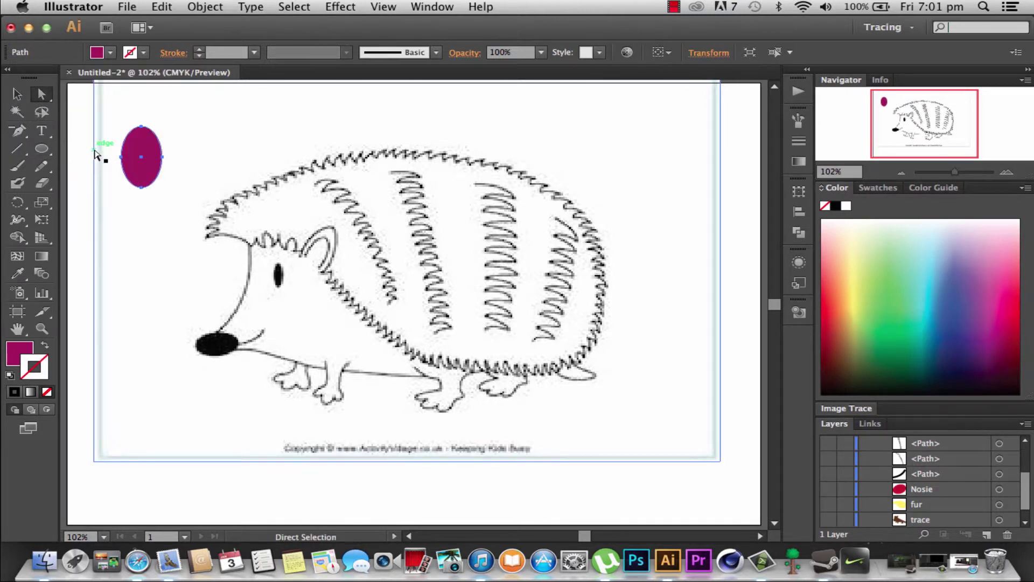
key("super+t")
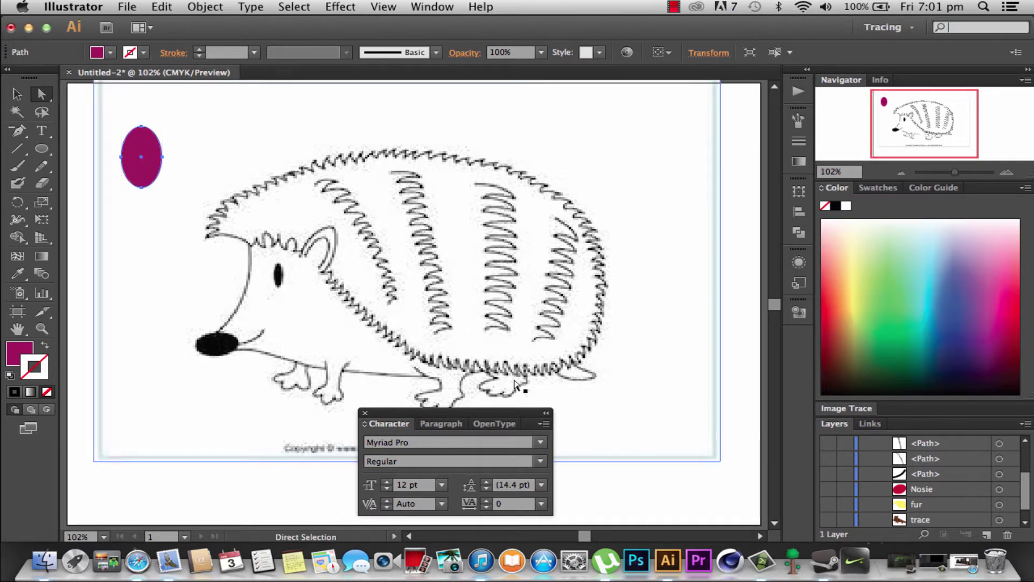
left_click(366, 413)
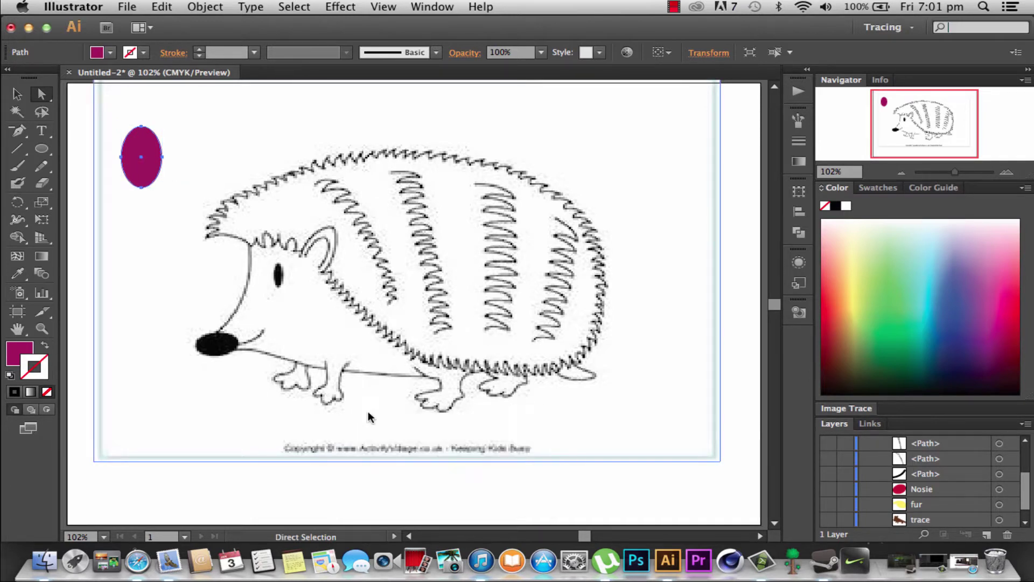
left_click(17, 94)
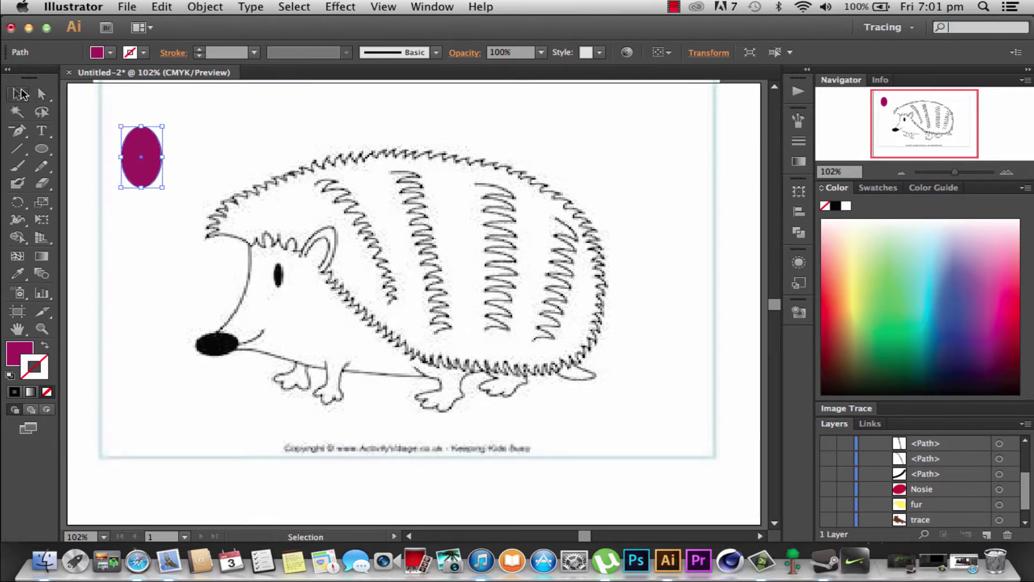
left_click(120, 127, "shift")
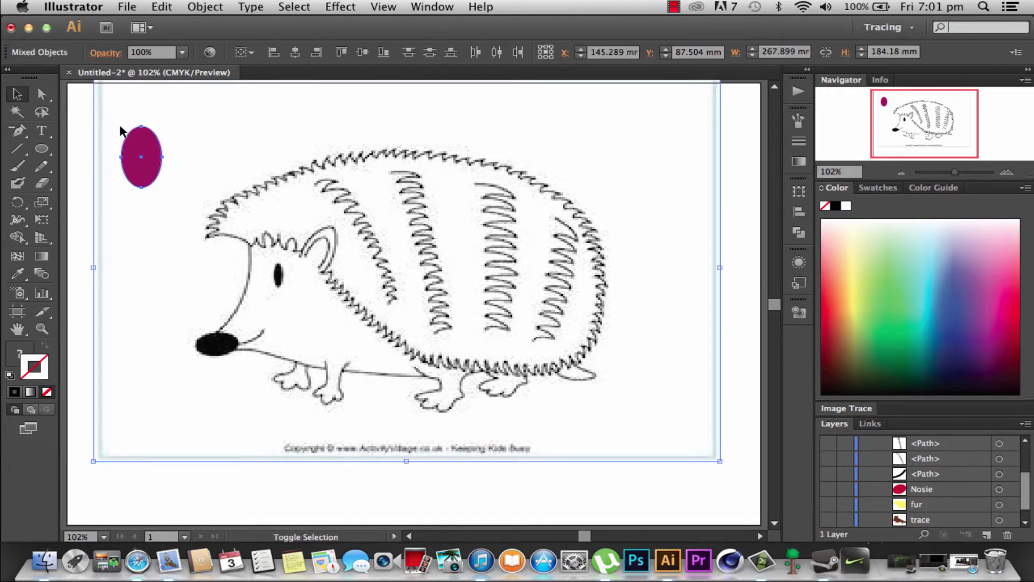
double_click(144, 146)
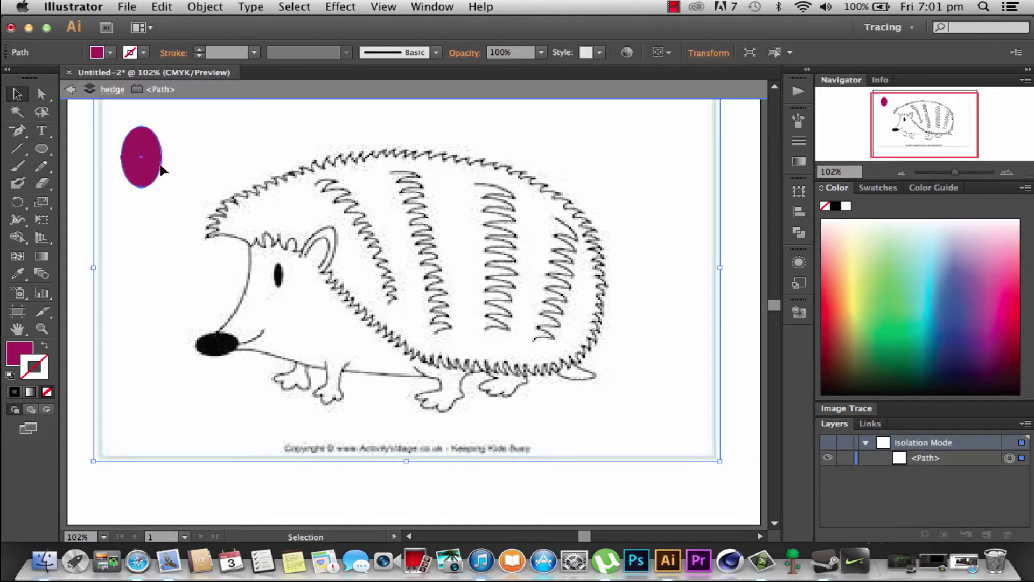
left_click(80, 92)
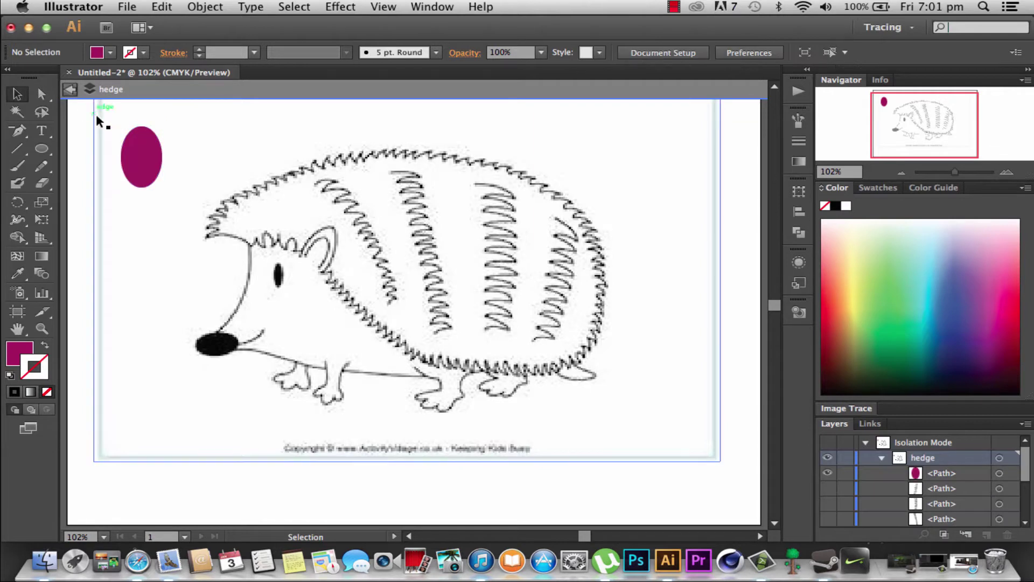
Step: Move the magenta oval onto the hedgehog's eye, narrow it, and show the coloured layers
left_click(71, 93)
mouse_move(145, 151)
left_mouse_down()
mouse_move(257, 249)
mouse_move(285, 292)
mouse_move(277, 276)
left_mouse_up()
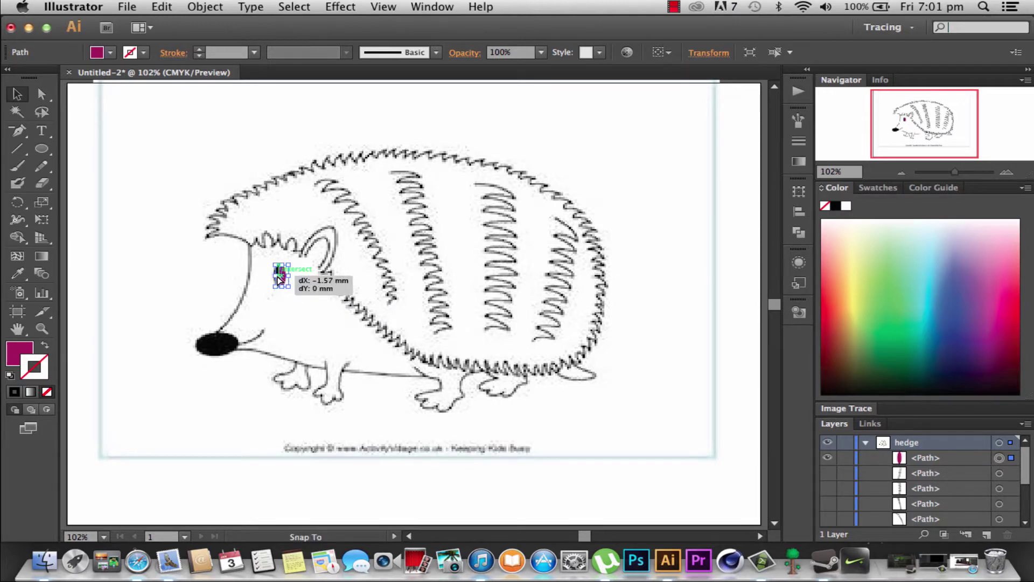
left_click_drag(277, 277, 280, 278)
left_click(300, 310)
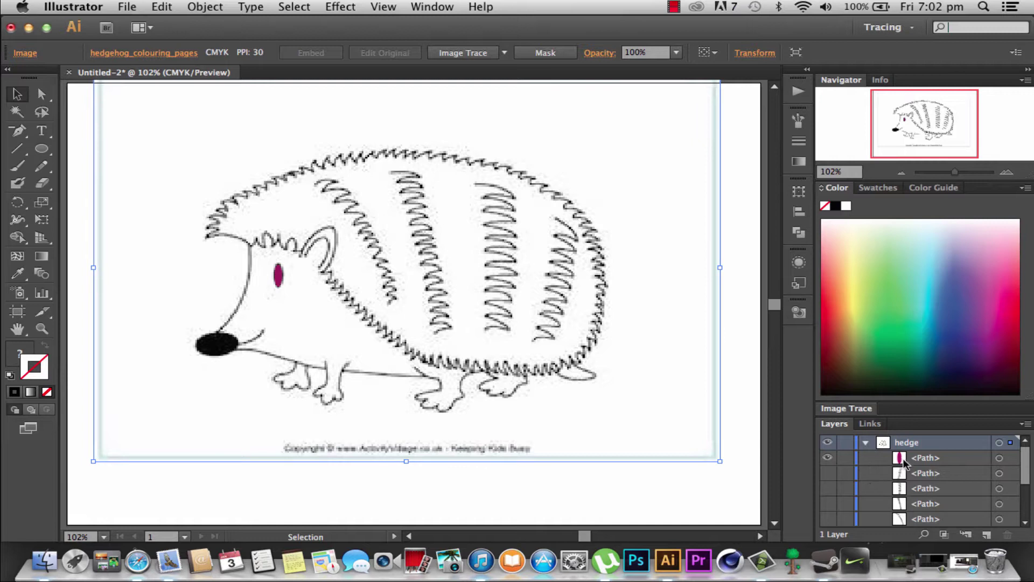
left_click_drag(827, 525, 834, 524)
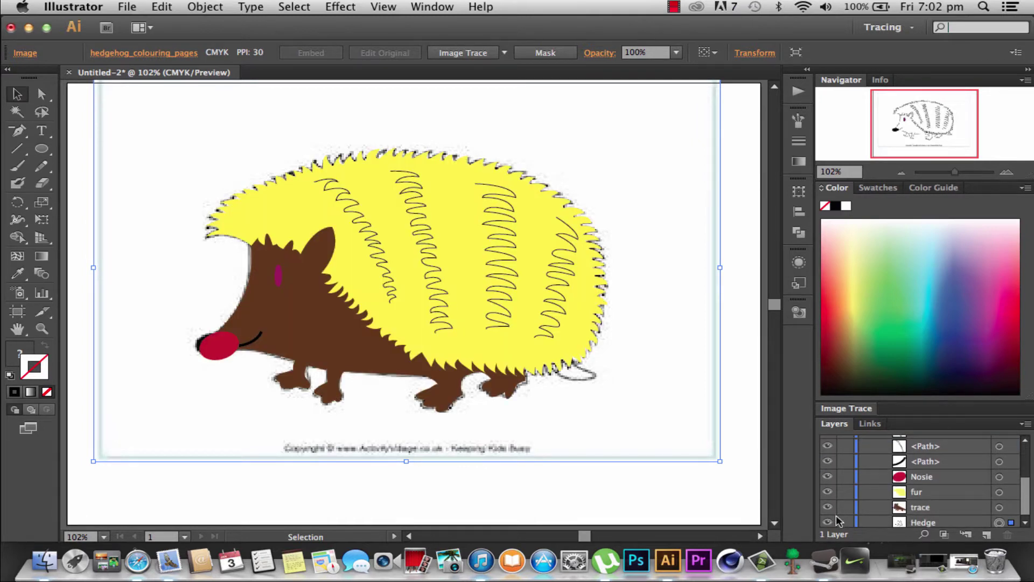
Step: Toggle the Hedge layer off and on, choose the Pen tool, and hide the coloured layers
left_click(832, 522)
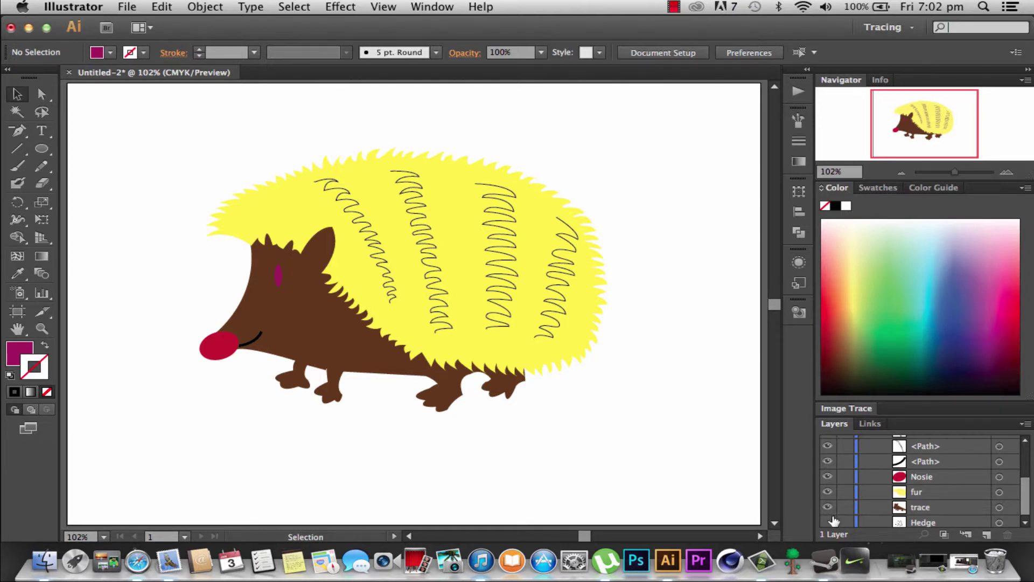
left_click(828, 522)
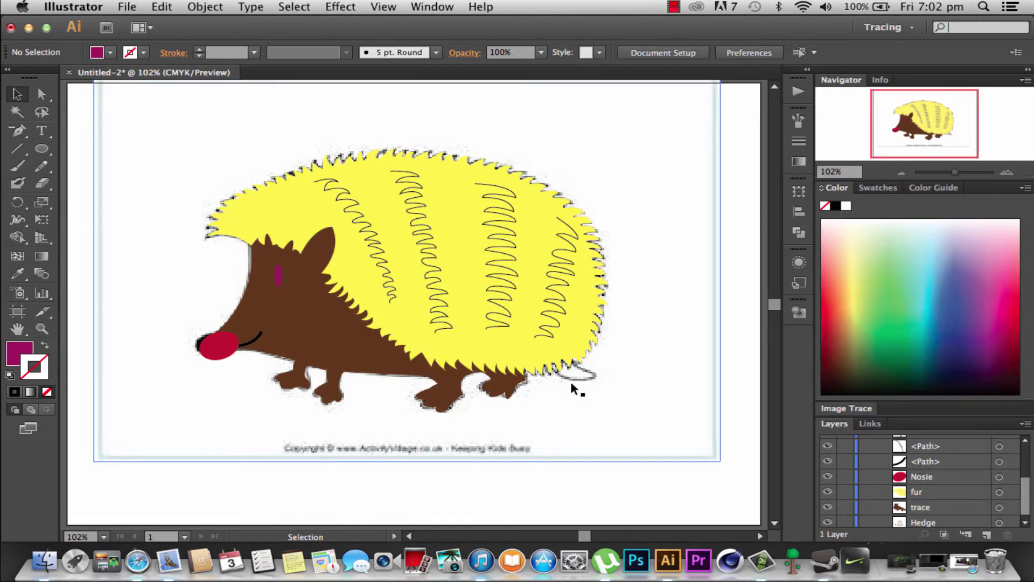
left_click(19, 150)
left_click(18, 130)
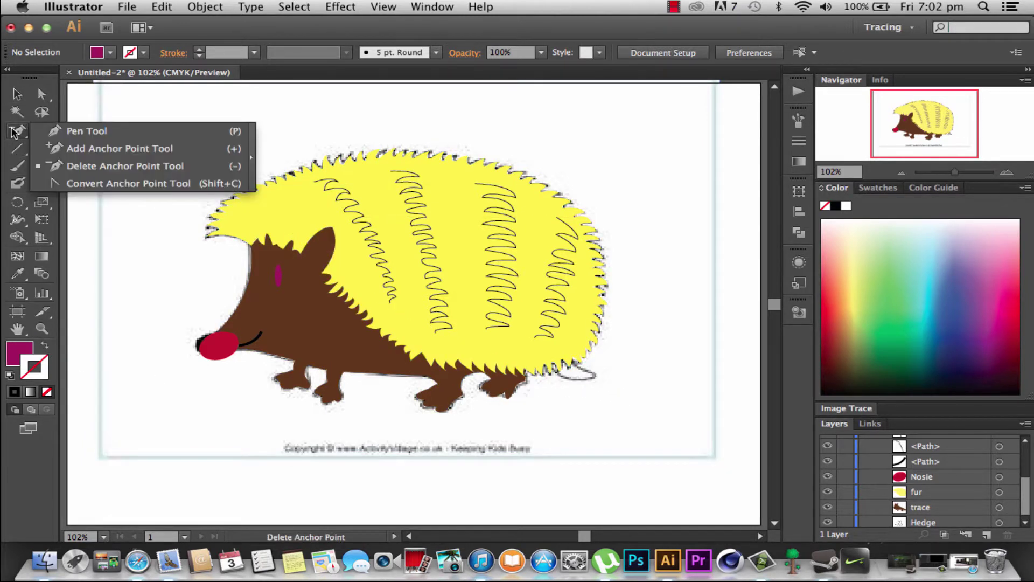
left_click(64, 131)
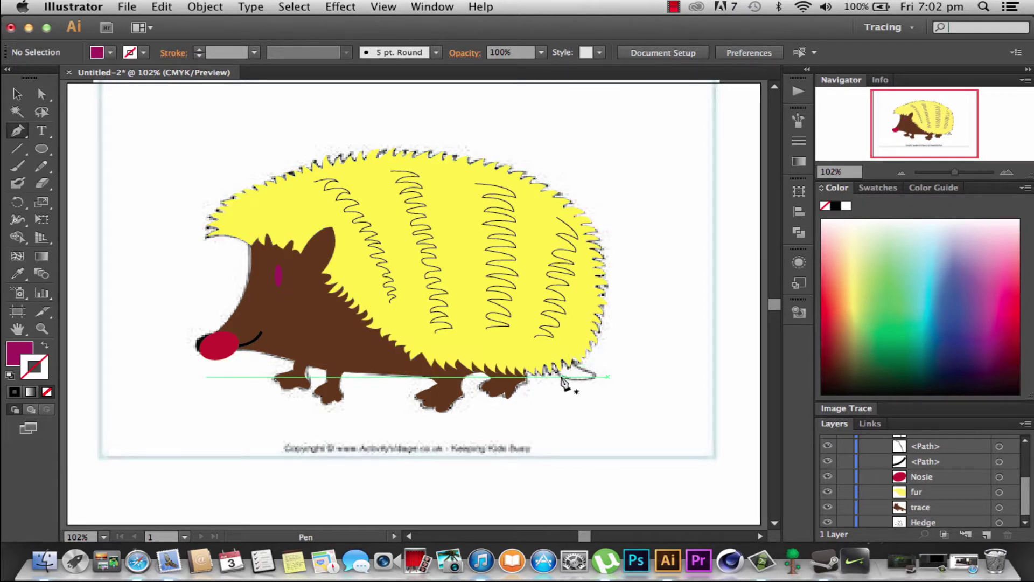
scroll(843, 444, "up", 5)
left_click(827, 442, "ctrl")
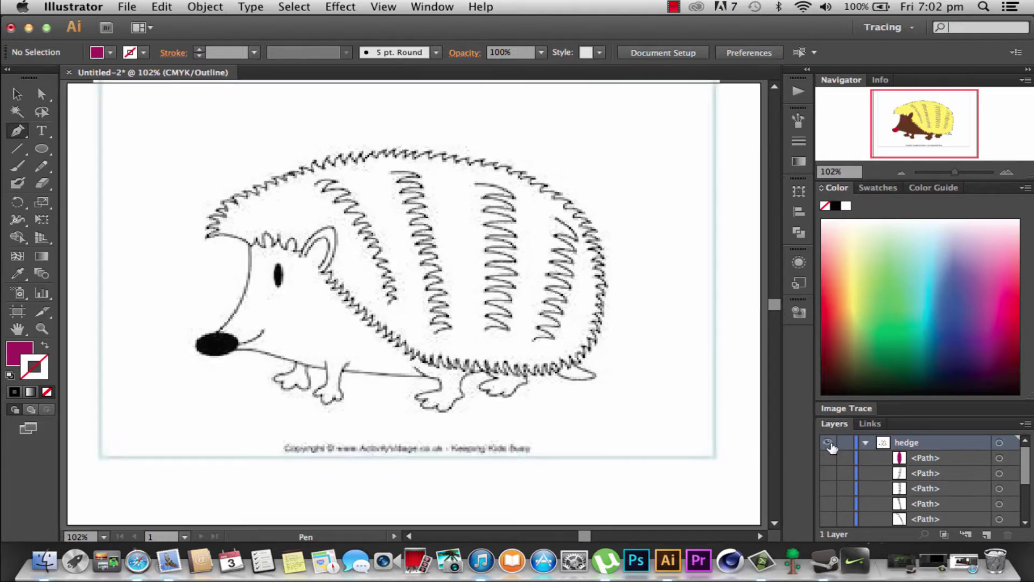
Step: Pen-draw a curved, pointed tail path at the hedgehog's rear below the last stripe
left_click(547, 366)
mouse_move(592, 374)
left_mouse_down()
mouse_move(611, 360)
mouse_move(570, 334)
left_mouse_up()
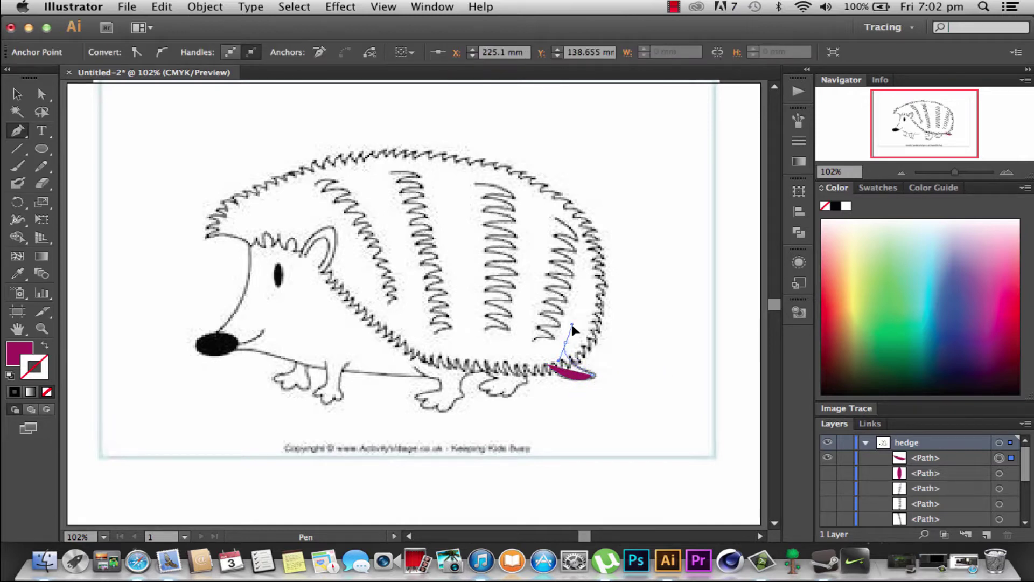
left_click(565, 342)
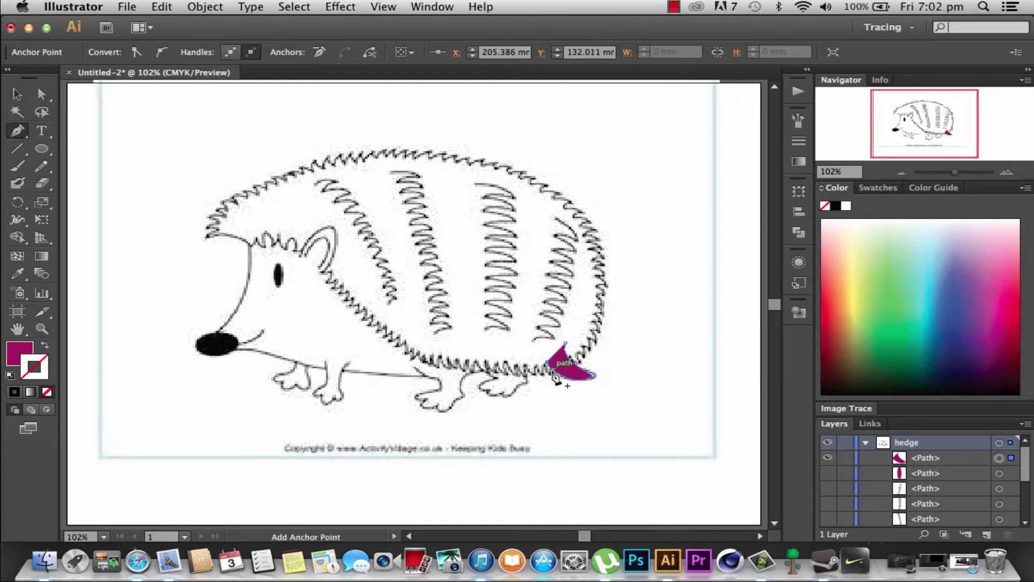
left_click(548, 365)
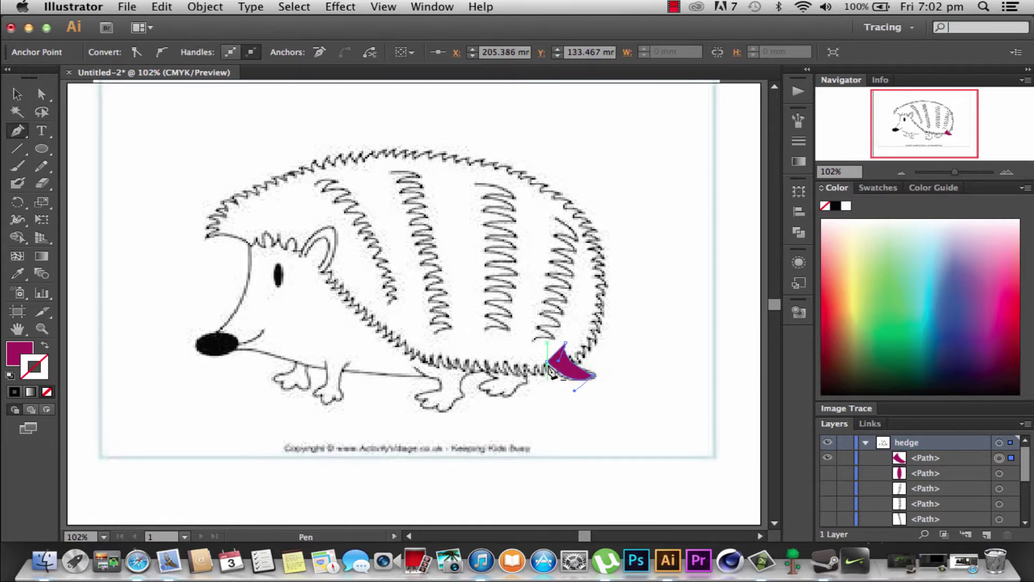
Step: Refine the tail's anchors and lower curve with Direct Selection
left_click(17, 94)
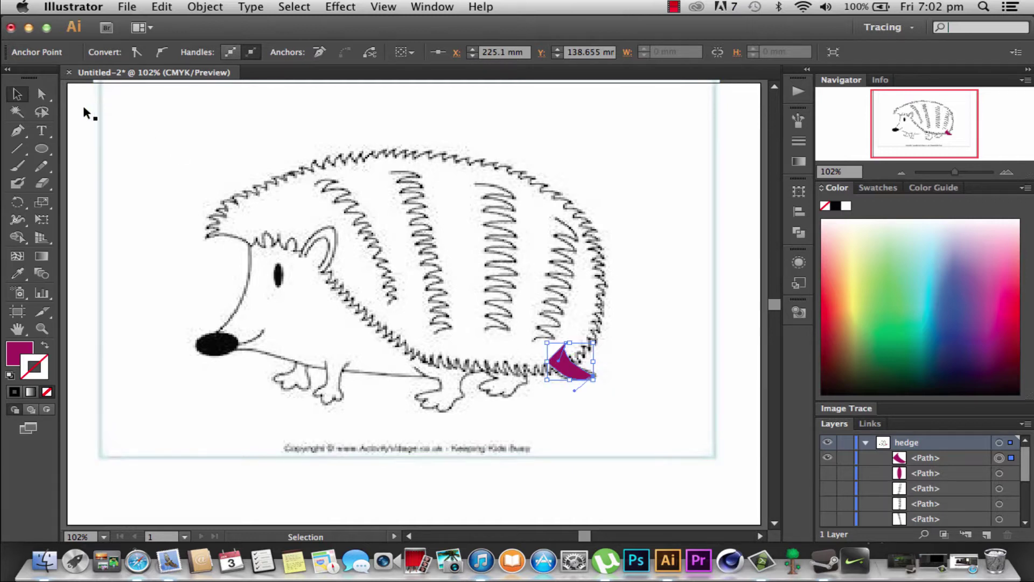
left_click(42, 94)
mouse_move(591, 379)
left_mouse_down()
mouse_move(547, 371)
mouse_move(605, 377)
left_mouse_up()
key("super+z")
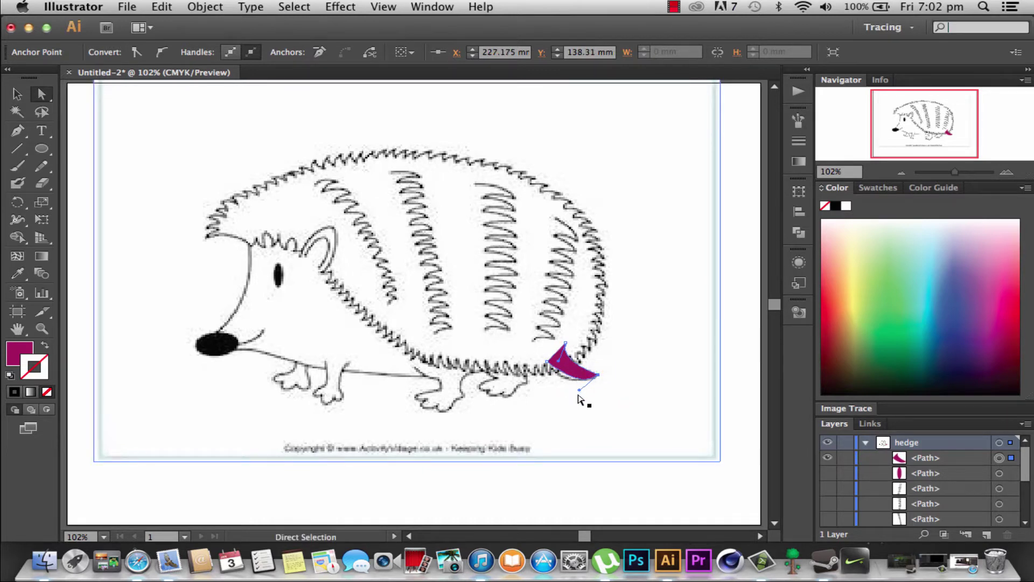
left_click_drag(580, 389, 564, 392)
Step: Turn the coloured layers back on and hide the Hedge template tracing layer
key("v")
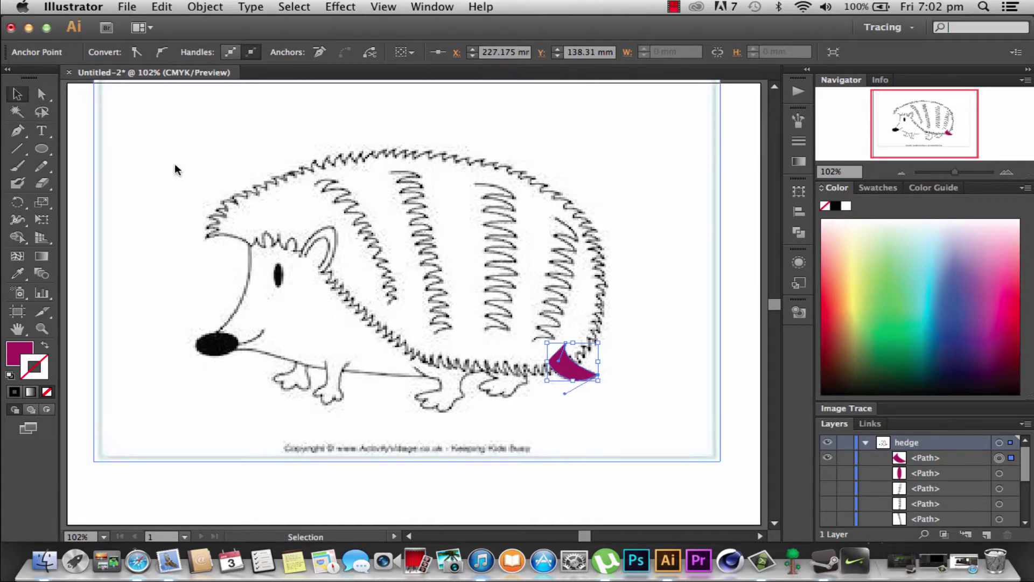
scroll(832, 493, "down", 5)
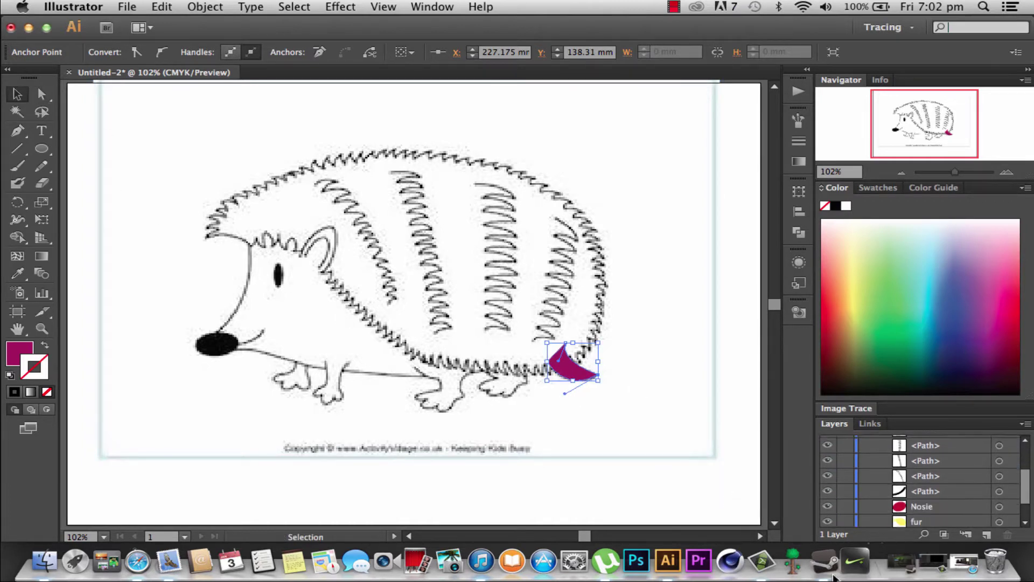
left_click_drag(828, 473, 829, 508)
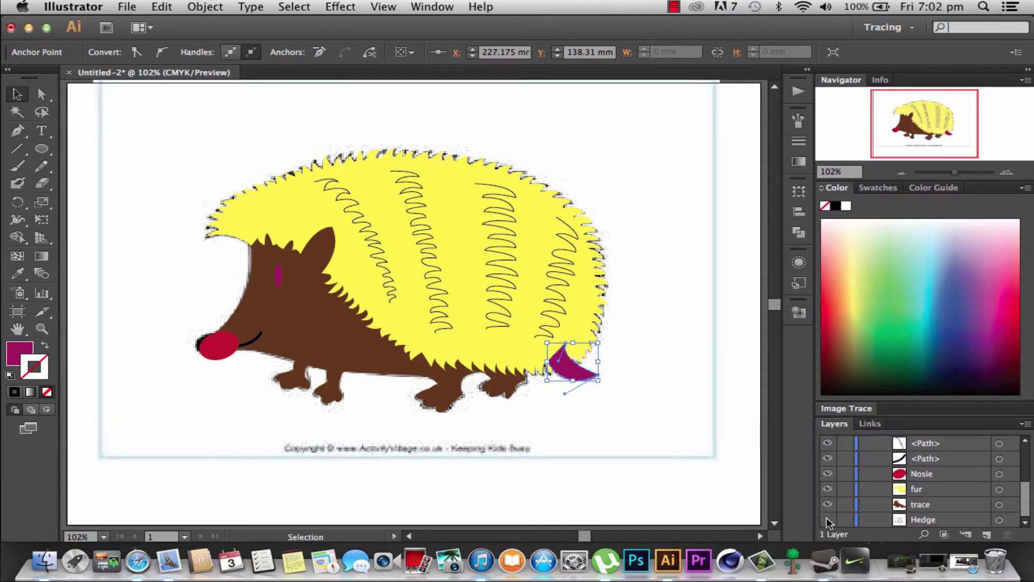
left_click(827, 519)
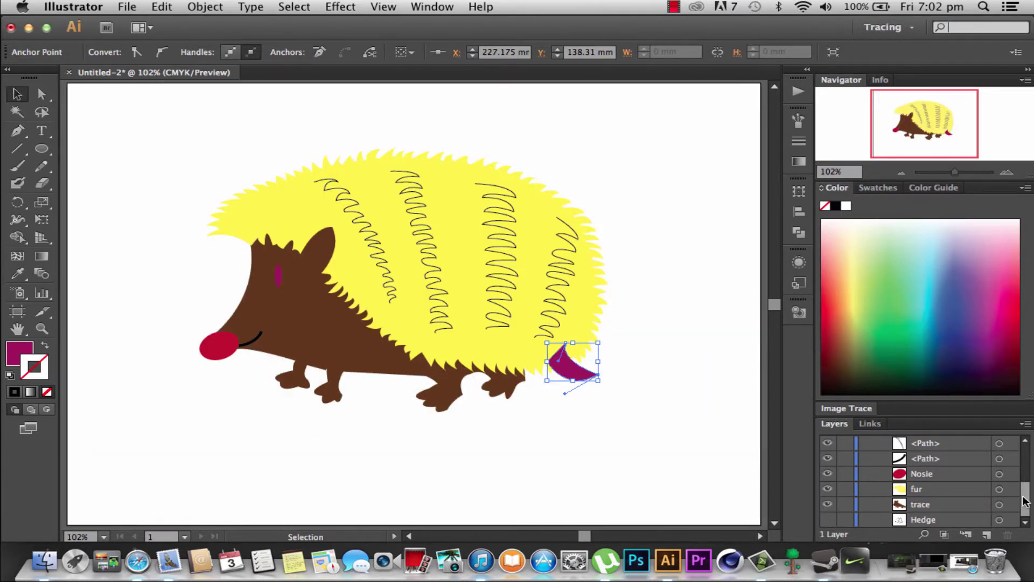
Step: Restack the magenta tail path below the trace layer, behind the brown body
left_click_drag(1025, 501, 1025, 443)
mouse_move(940, 462)
left_mouse_down()
mouse_move(931, 530)
mouse_move(962, 496)
left_mouse_up()
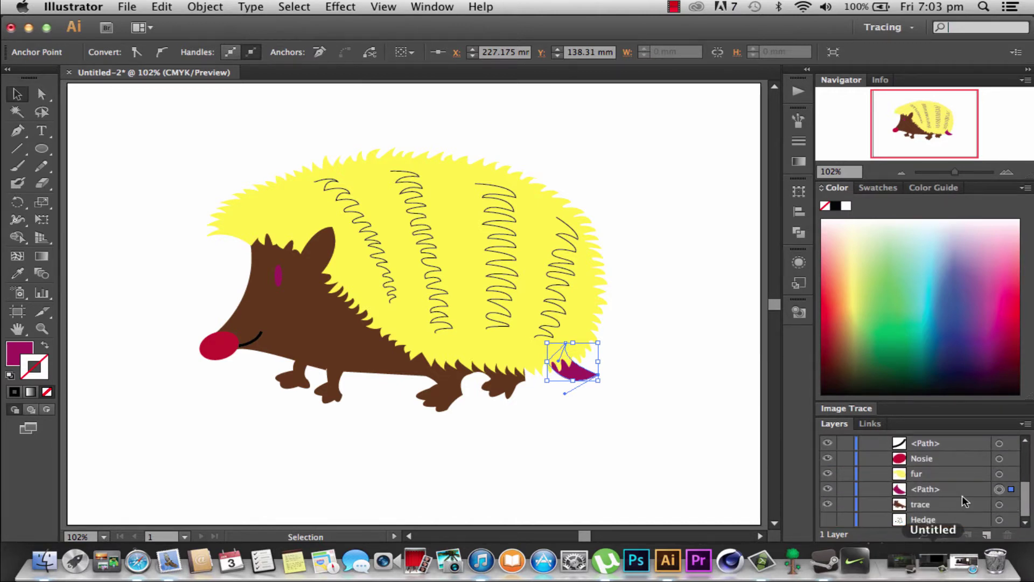
left_click(639, 323)
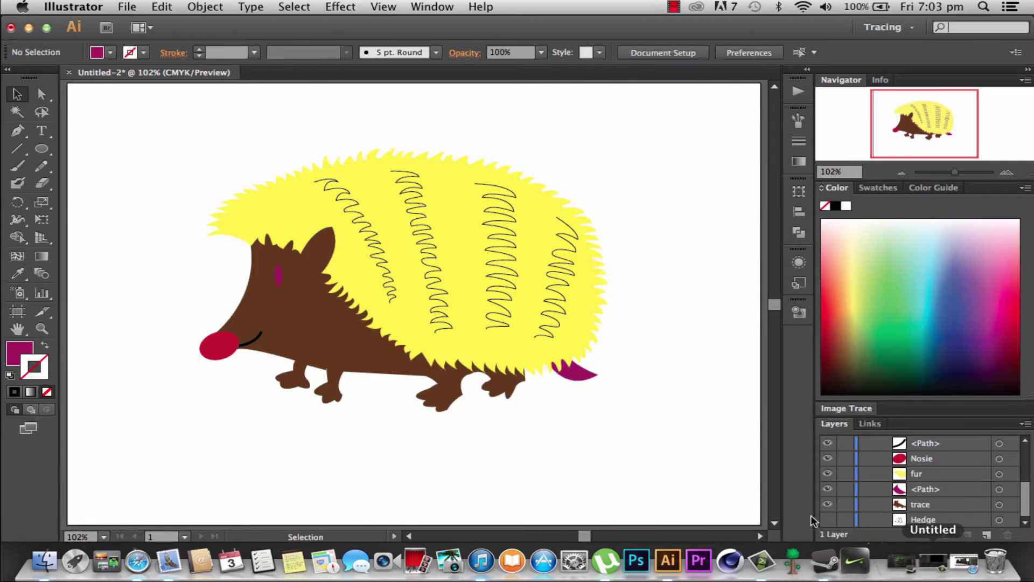
left_click_drag(926, 475, 942, 477)
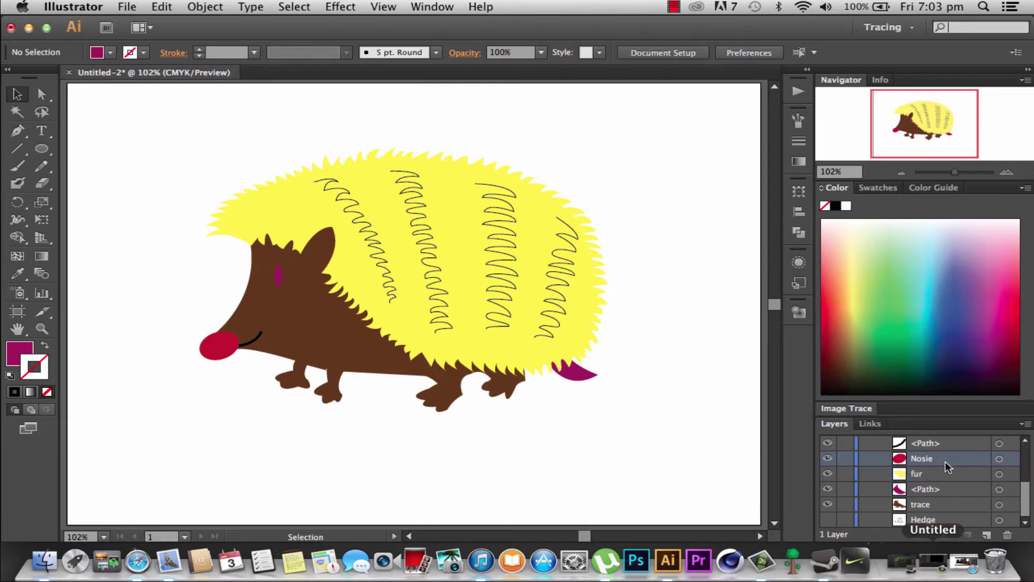
left_click_drag(955, 486, 952, 509)
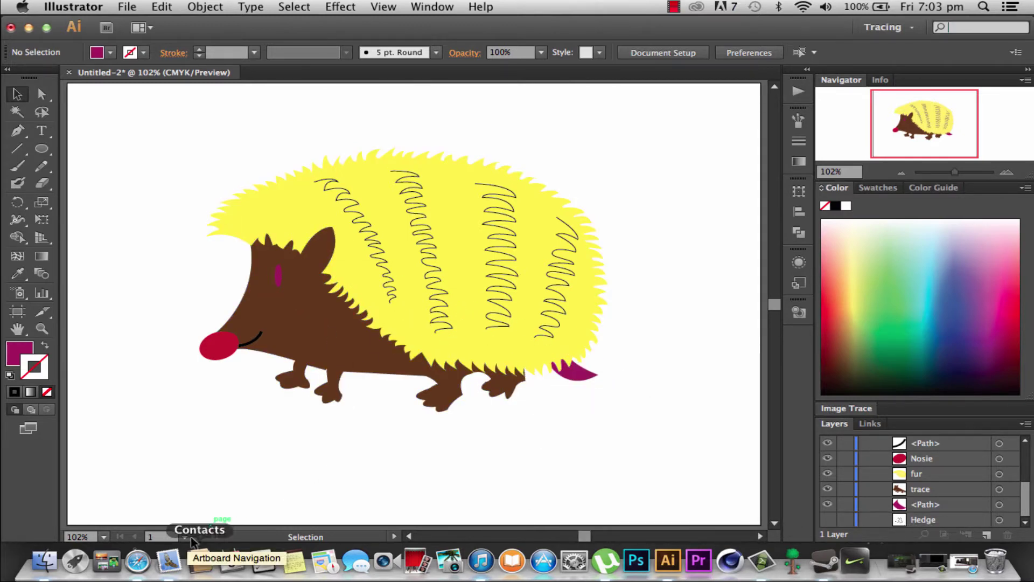
Step: Search Google Images for 'hedgehog' in a new Safari tab
left_click(139, 562)
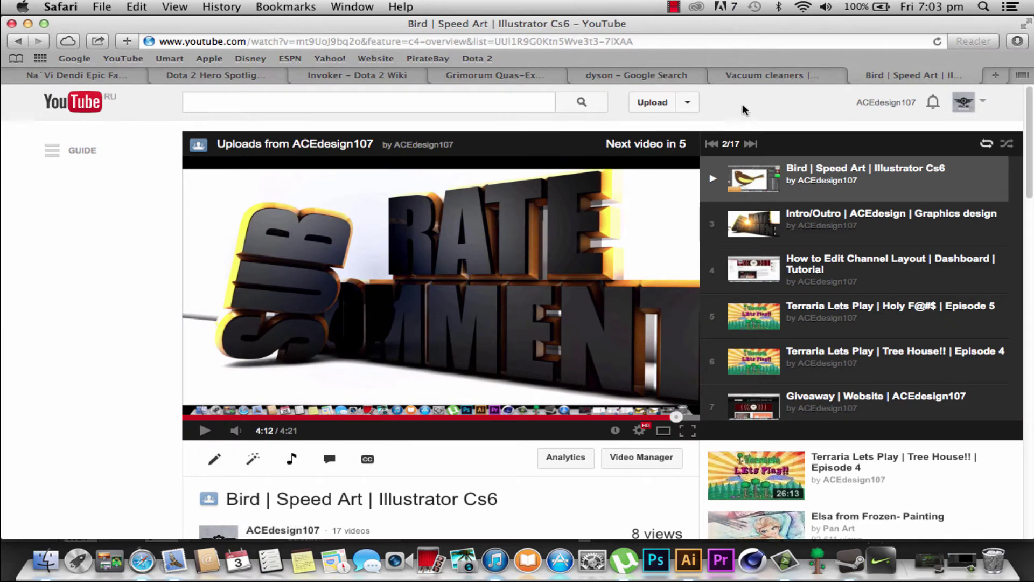
left_click(996, 74)
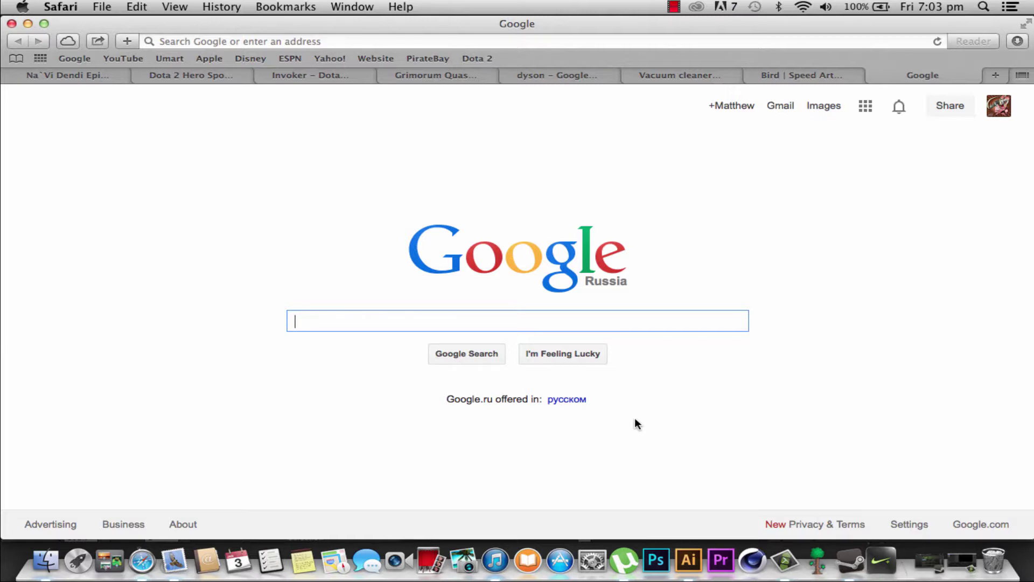
type("hedgeh")
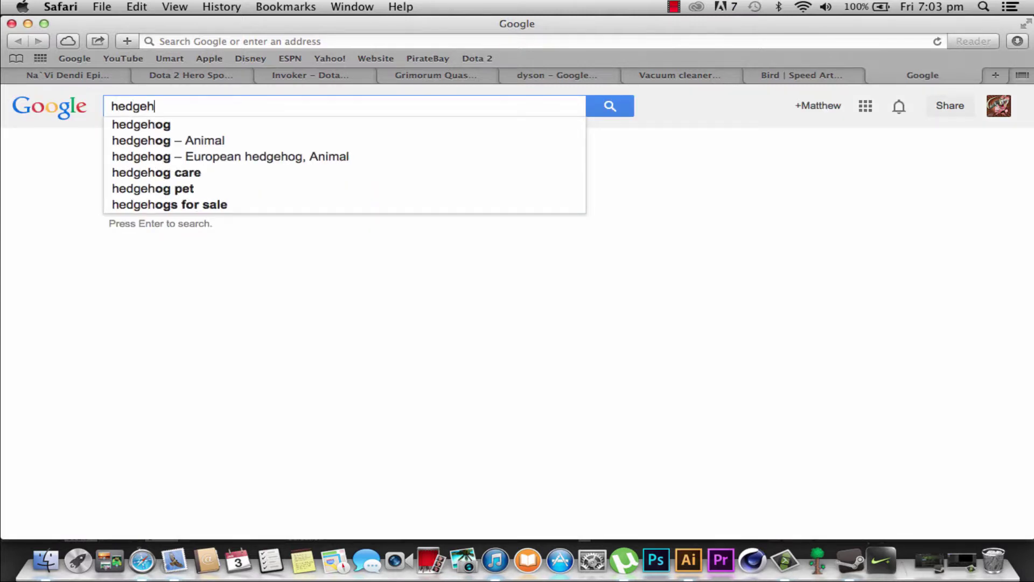
key("BackSpace")
type("go")
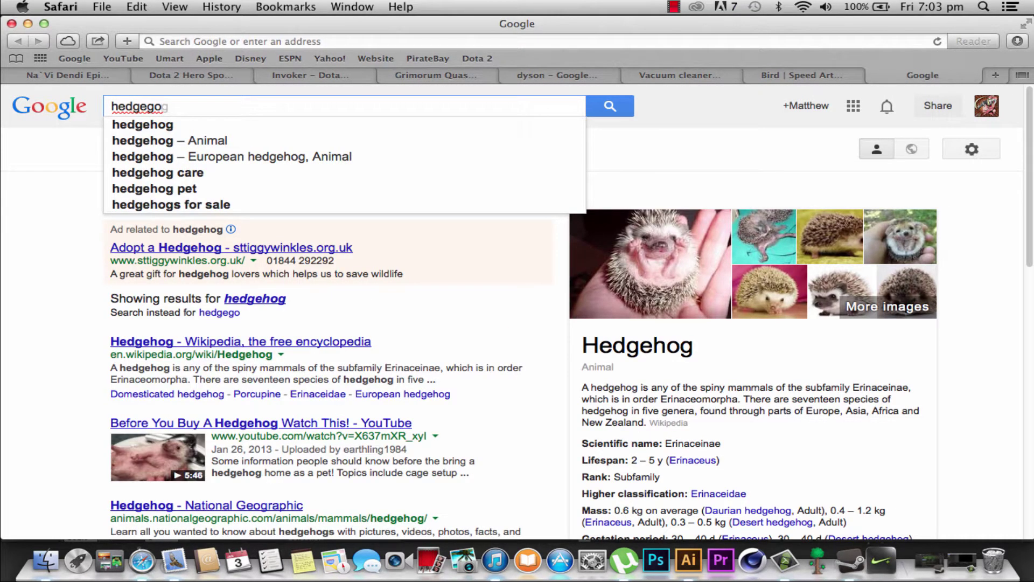
left_click(277, 124)
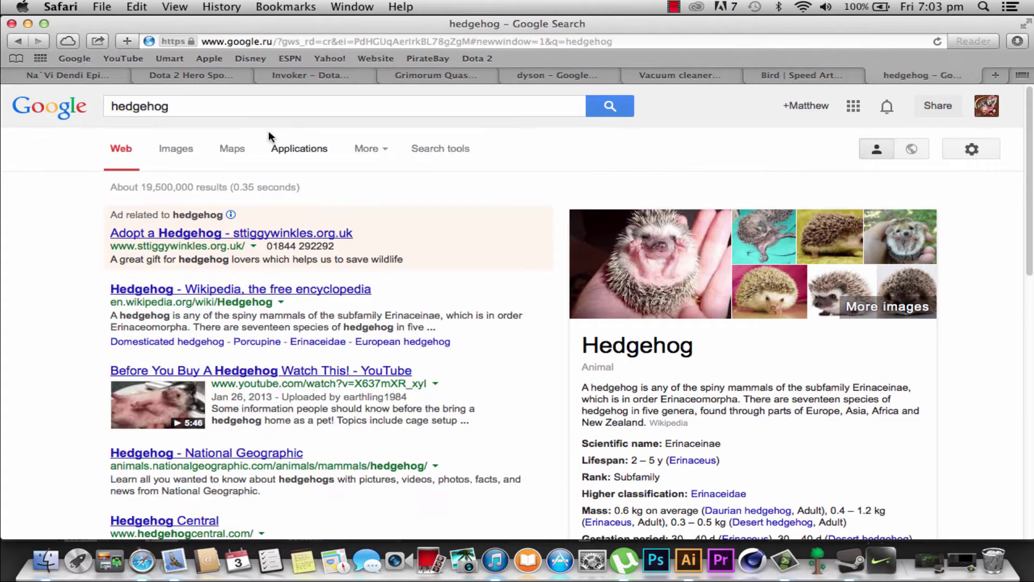
left_click(174, 153)
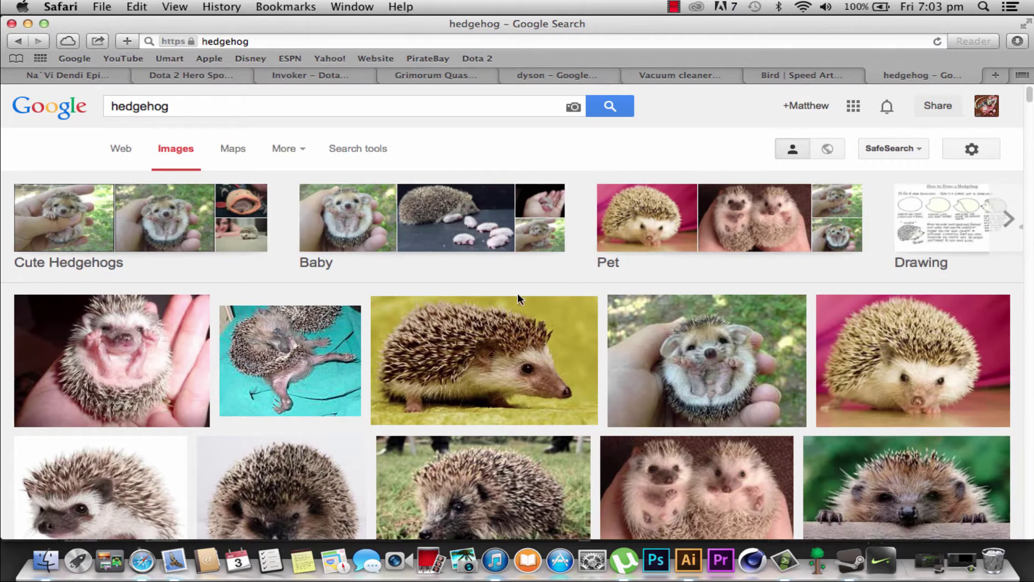
scroll(517, 305, "down", 1)
scroll(377, 215, "up", 1)
Step: Refine the search to 'hedgehog drawing', preview a cartoon result, then return to Illustrator
left_click(194, 104)
key("super+a")
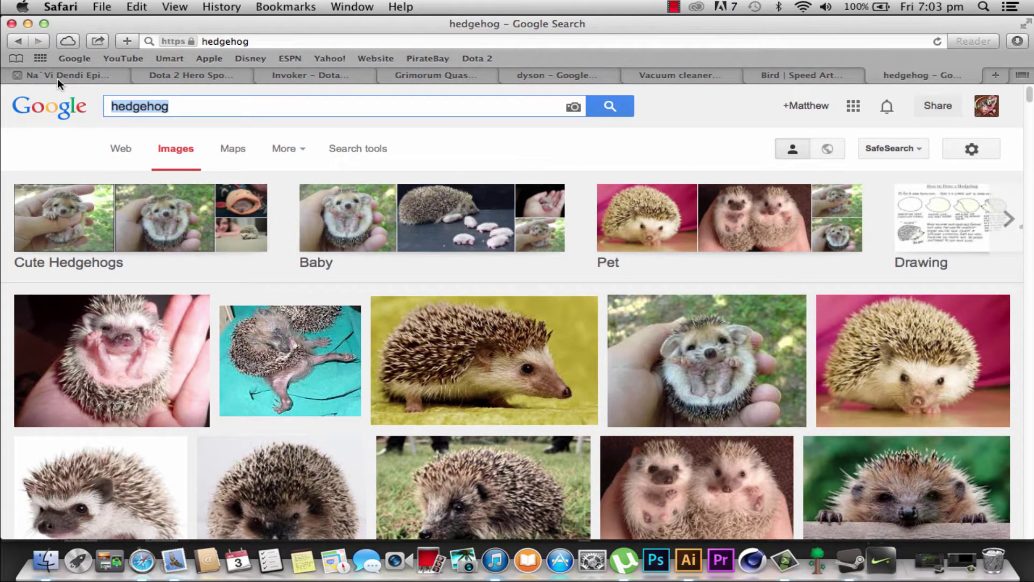
left_click(196, 106)
type("draw")
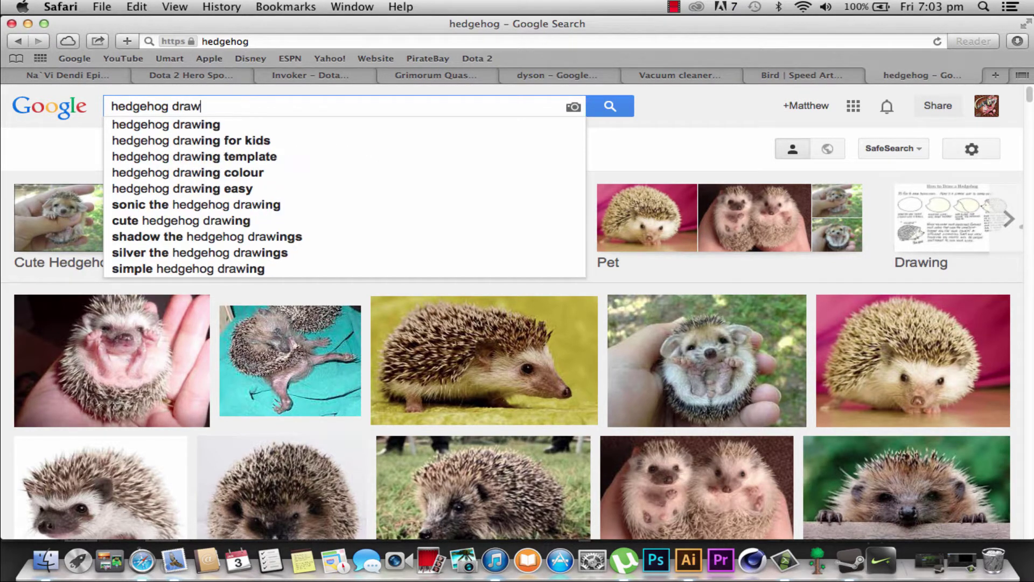
type("ing")
key("Return")
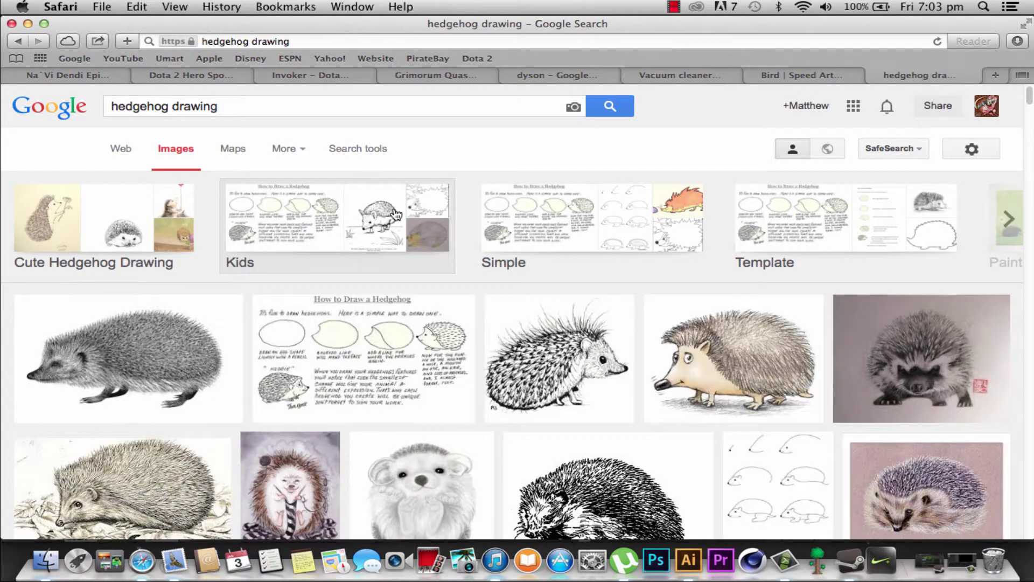
scroll(421, 334, "down", 3)
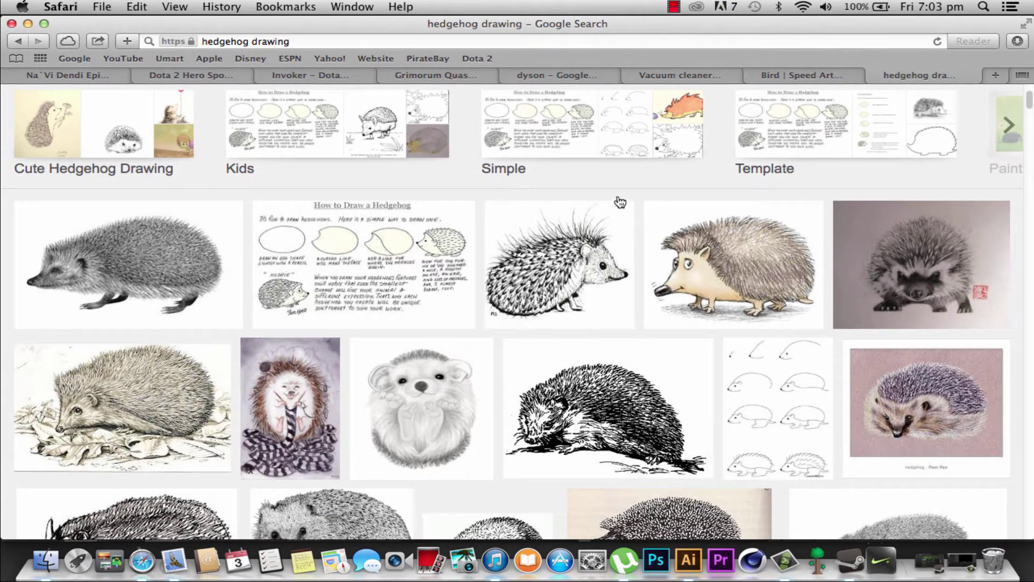
mouse_move(733, 264)
left_click(706, 287)
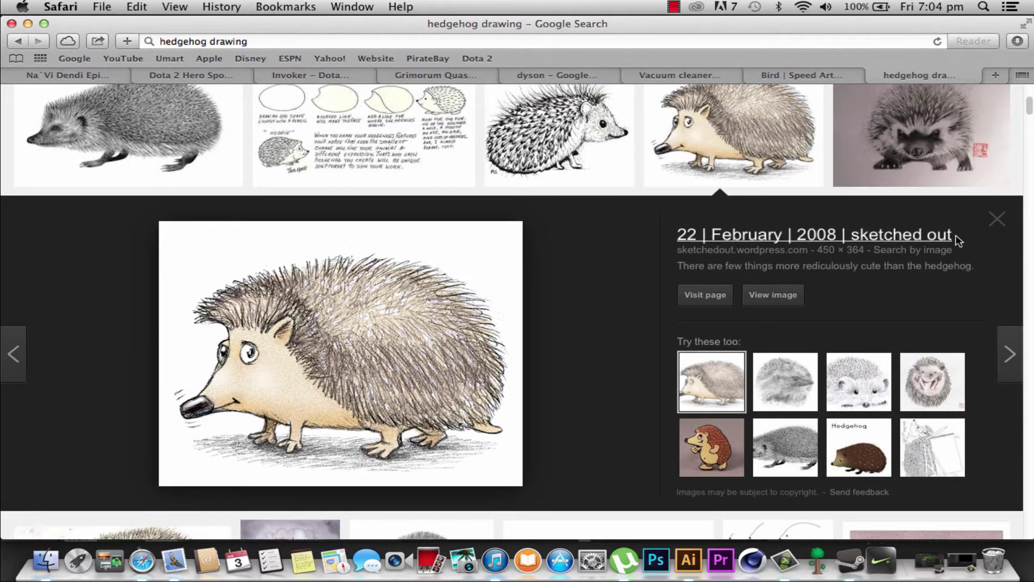
left_click(1009, 229)
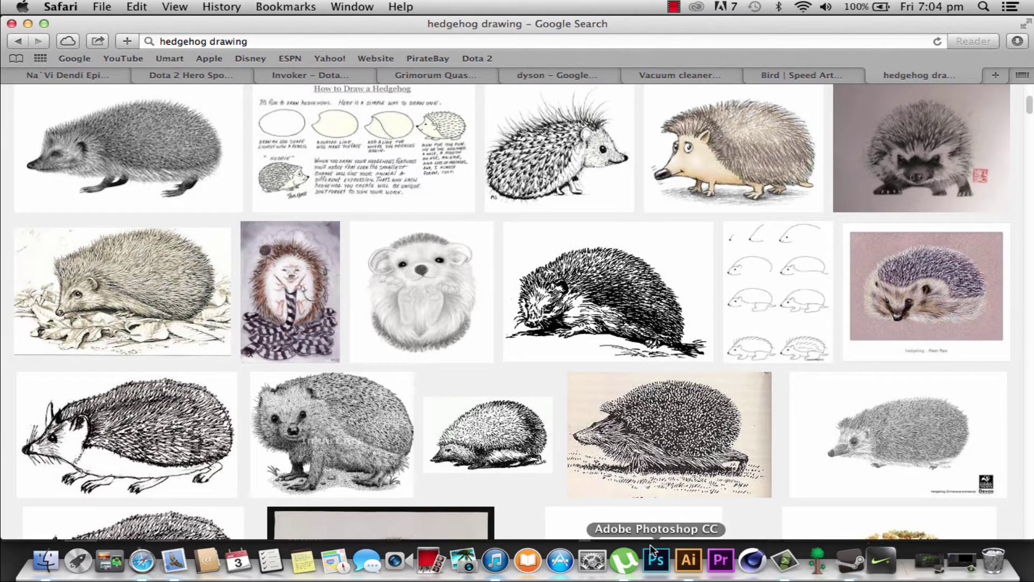
left_click(687, 561)
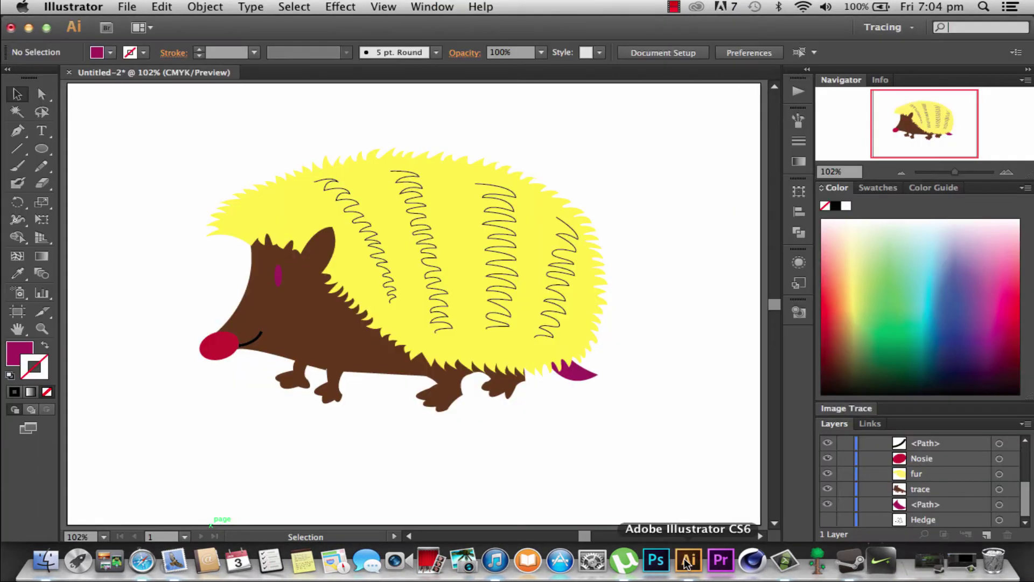
Step: Fill the spiky fur shape with light brown from the Fill swatches
left_click(304, 335)
left_click(439, 228)
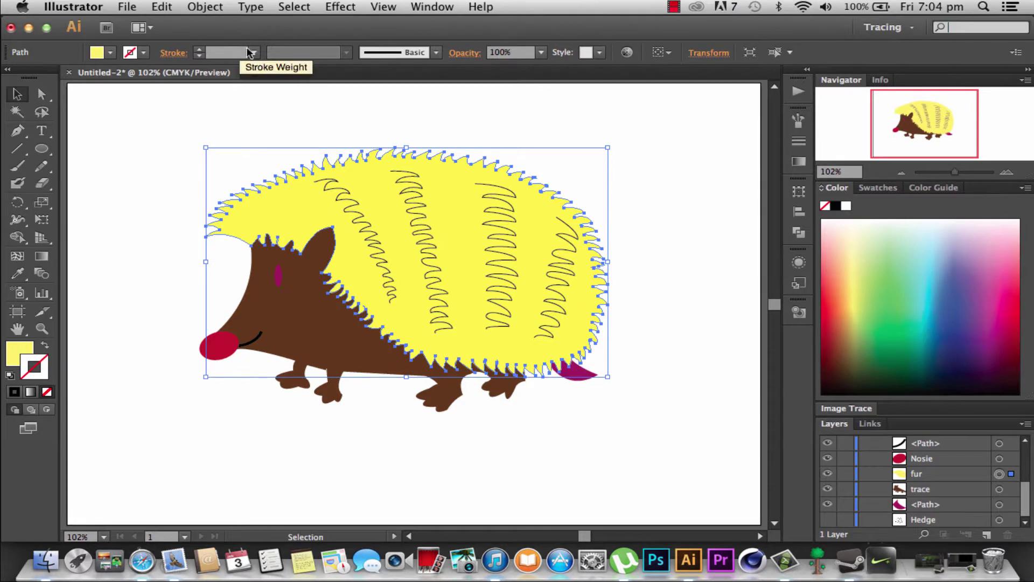
left_click(110, 52)
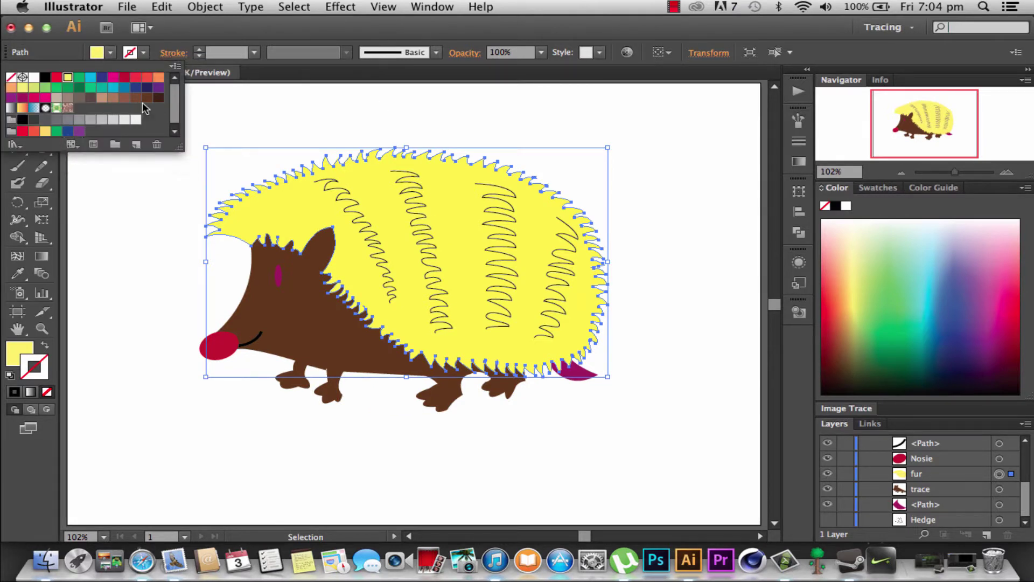
left_click(113, 98)
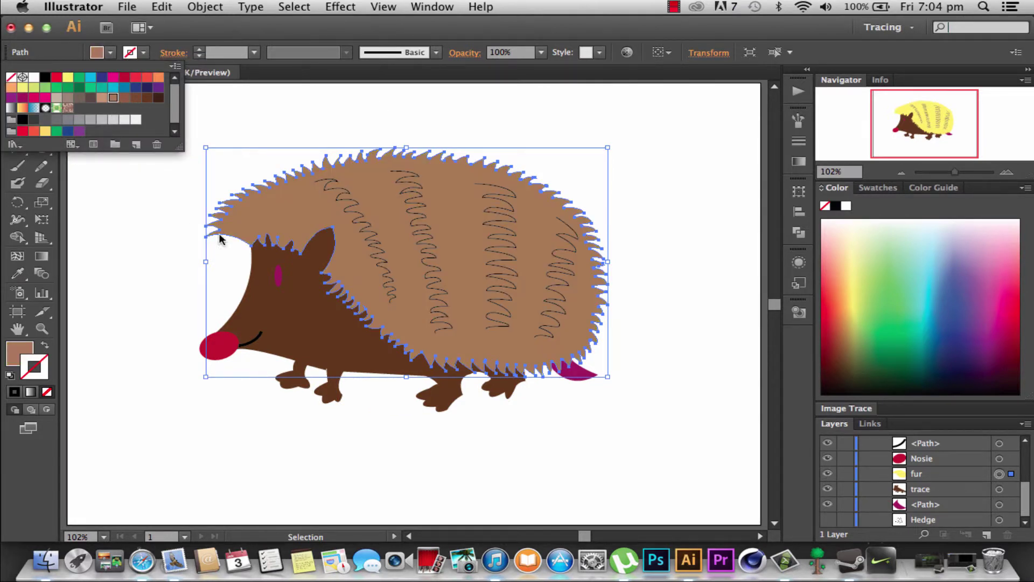
left_click(335, 345)
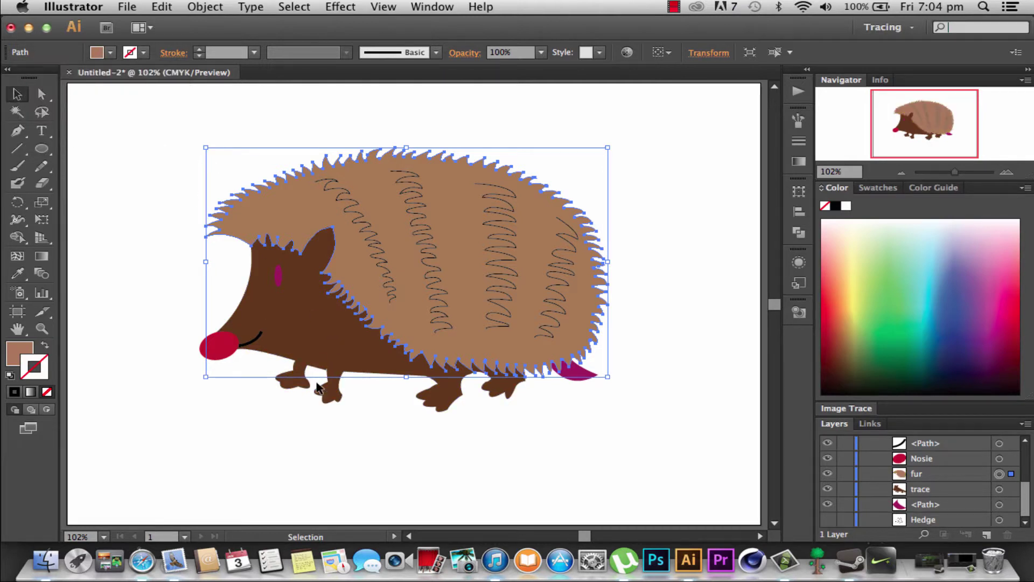
Step: Fill the dark brown body shape with bright yellow instead
left_click(329, 343)
left_click(93, 55)
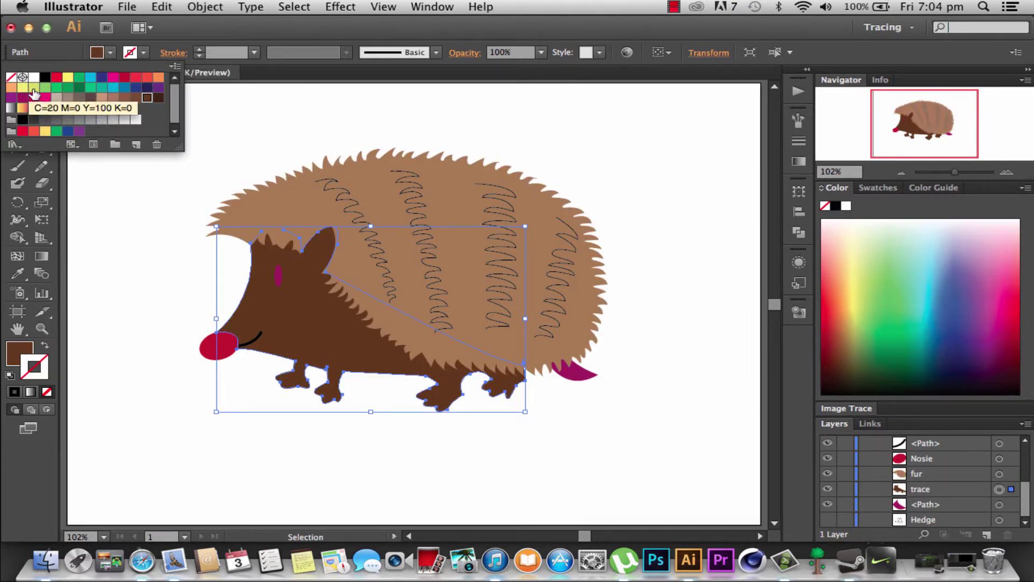
left_click(34, 88)
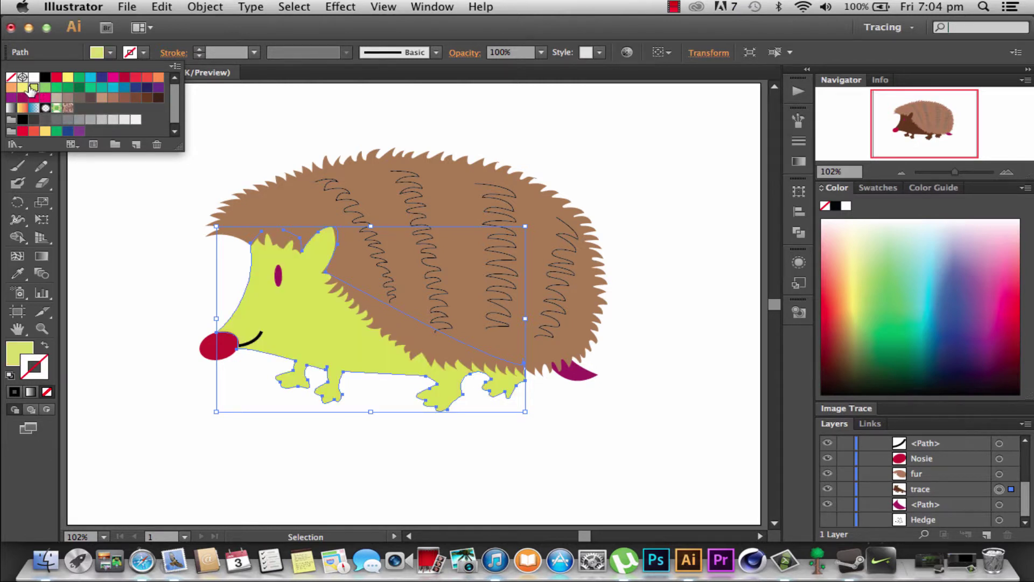
left_click(22, 87)
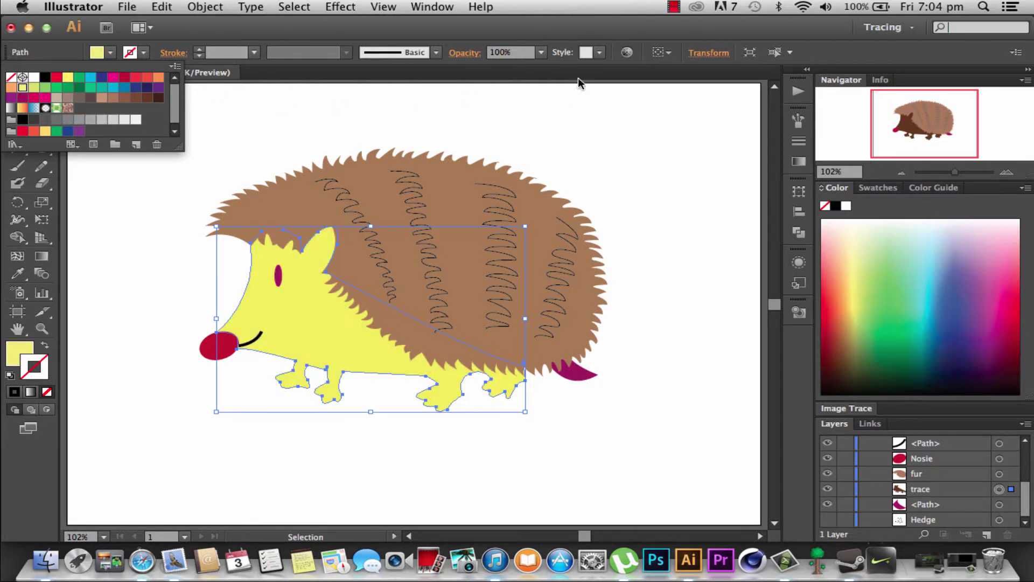
left_click(336, 110)
left_click(251, 129)
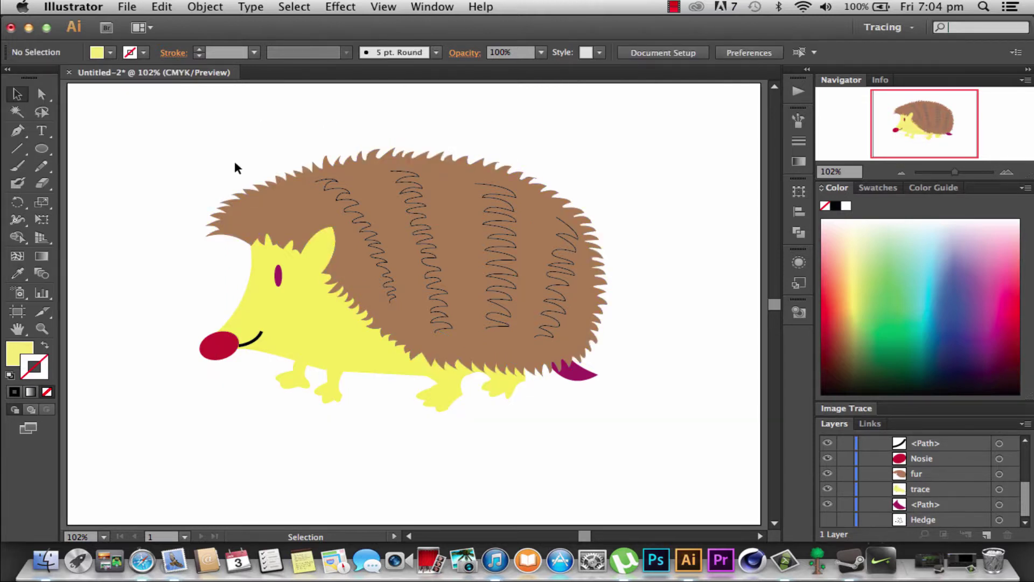
Step: Fill the red nose dark grey and compare it with the Safari reference images
left_click(231, 352)
left_click(110, 53)
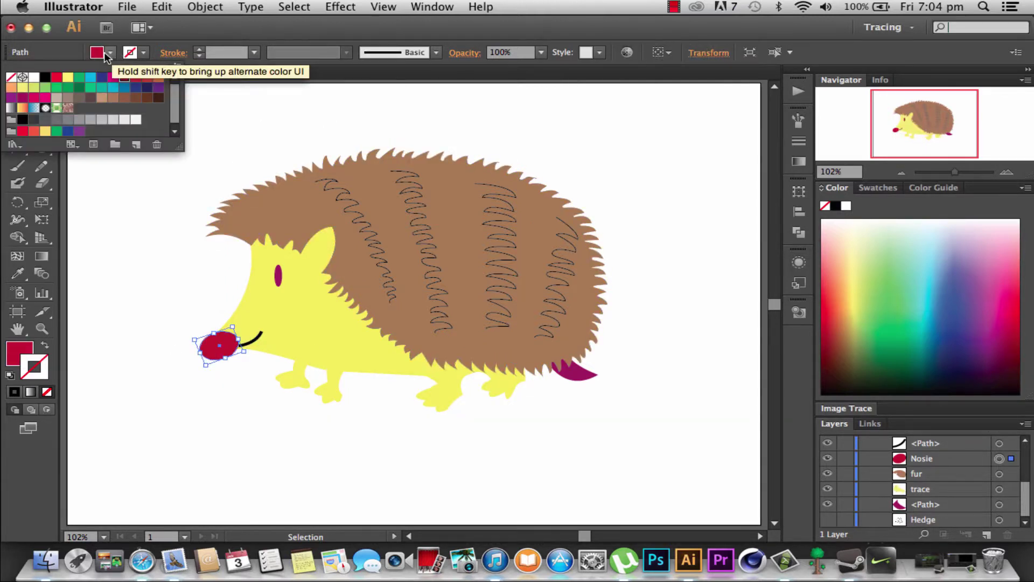
left_click(50, 119)
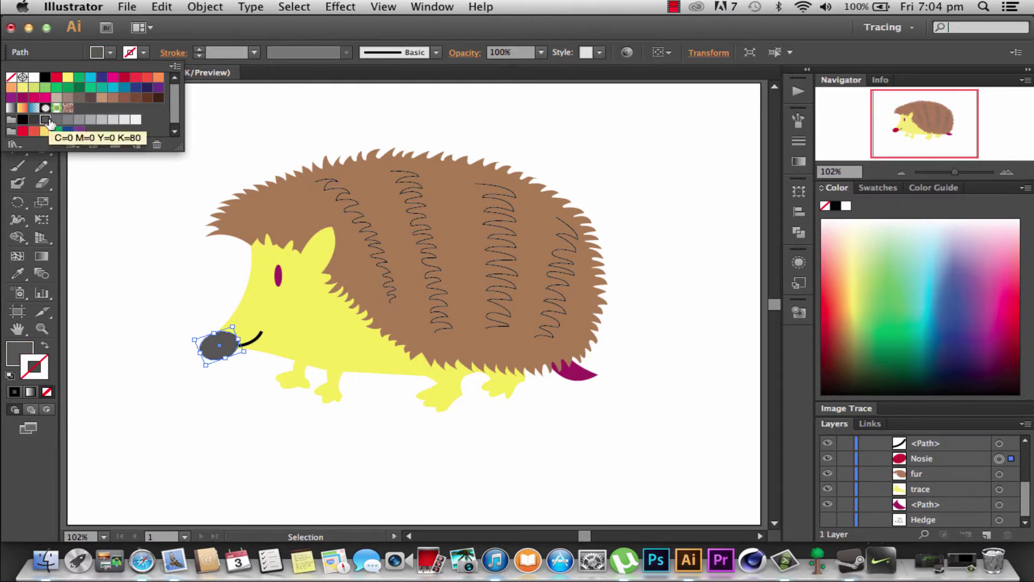
left_click(137, 245)
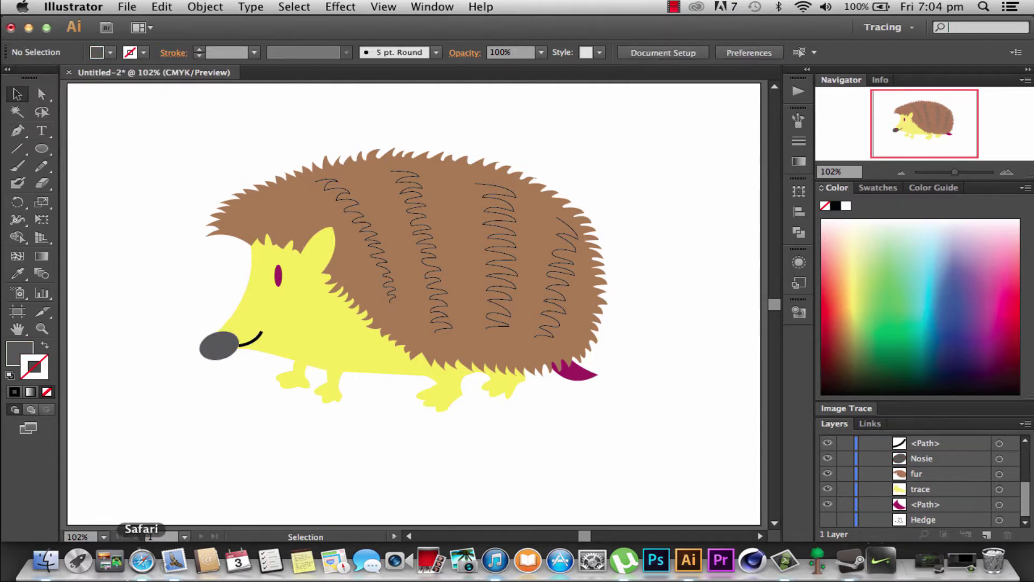
left_click(142, 560)
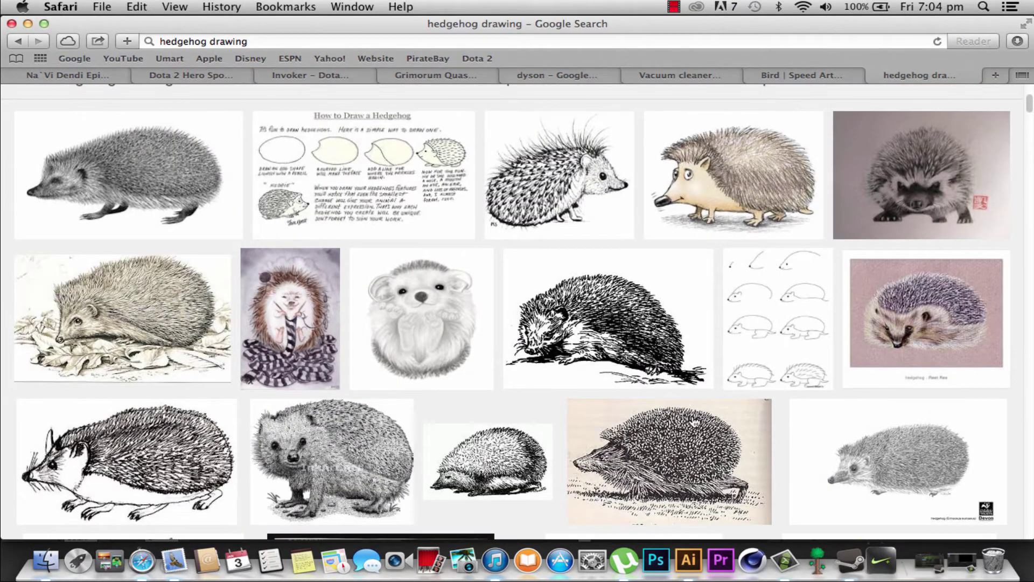
left_click(688, 561)
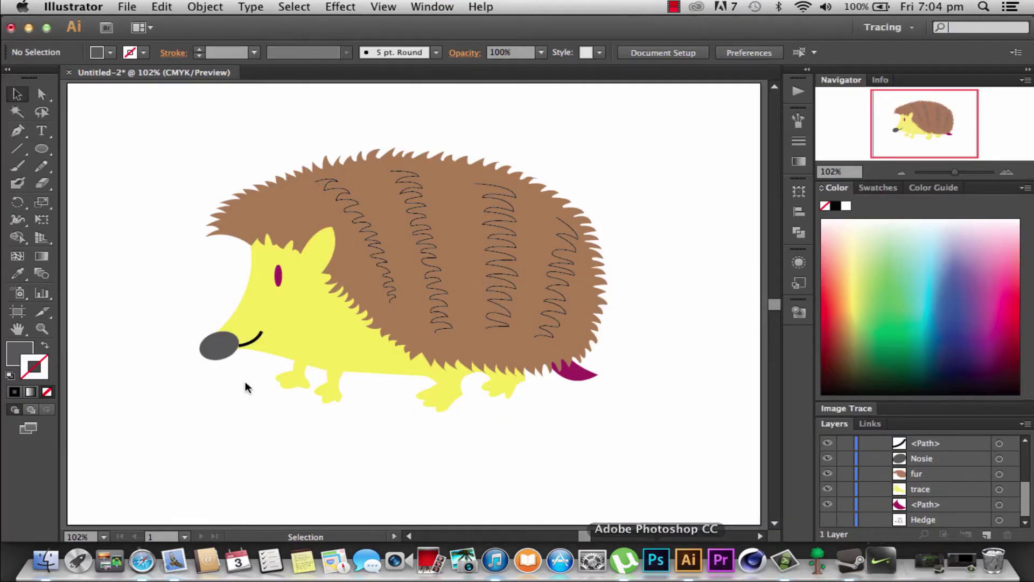
Step: Change the nose fill to black
left_click(205, 348)
left_click(110, 52)
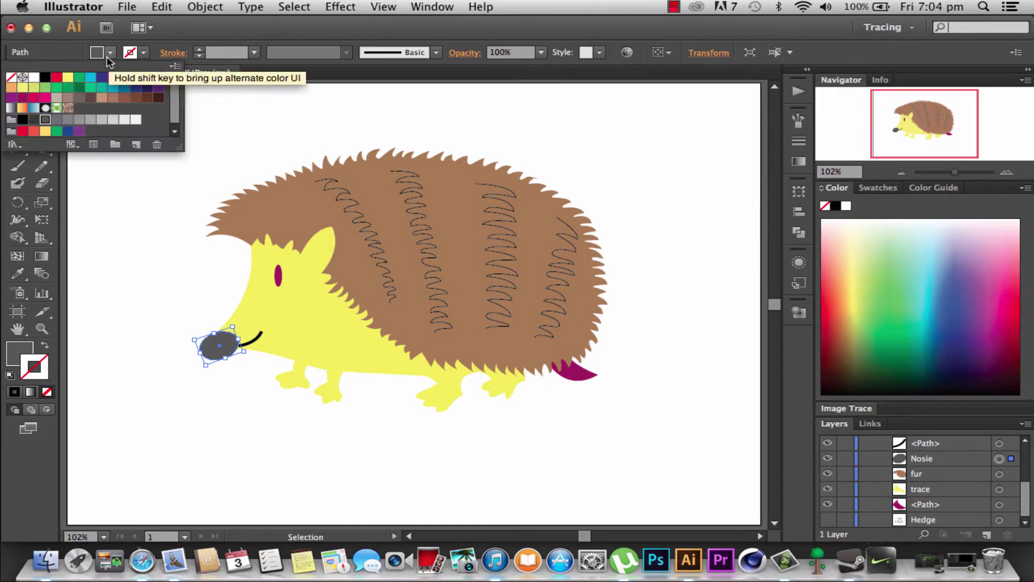
left_click(22, 120)
left_click(108, 268)
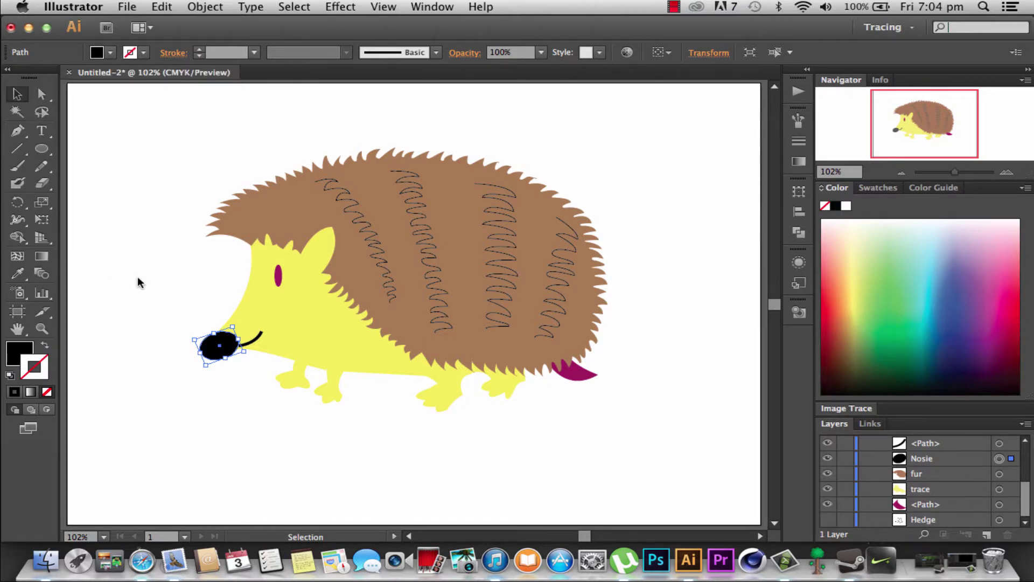
left_click(154, 286)
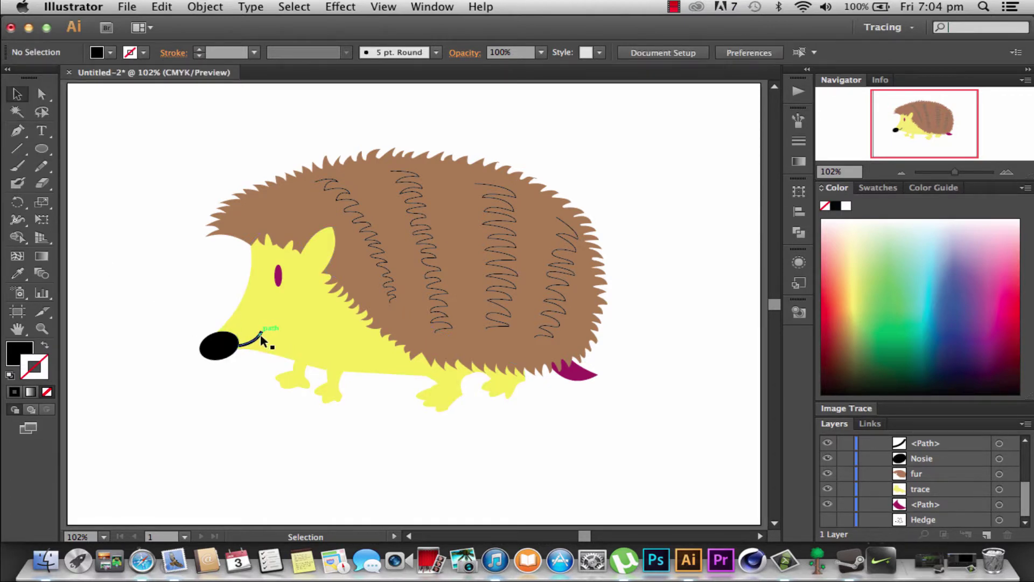
Step: Recolour the magenta eye cyan
left_click(278, 277)
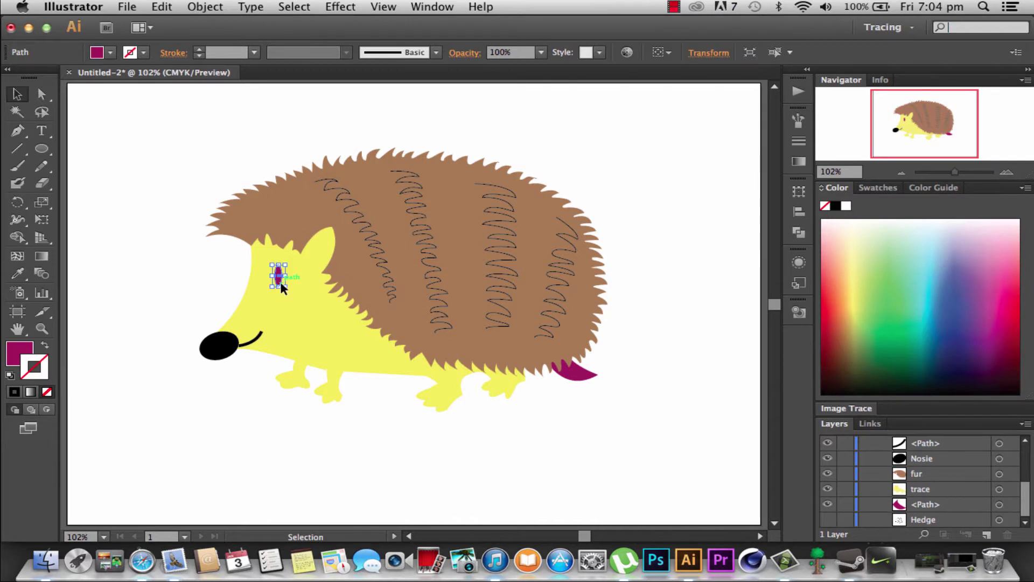
left_click(110, 53)
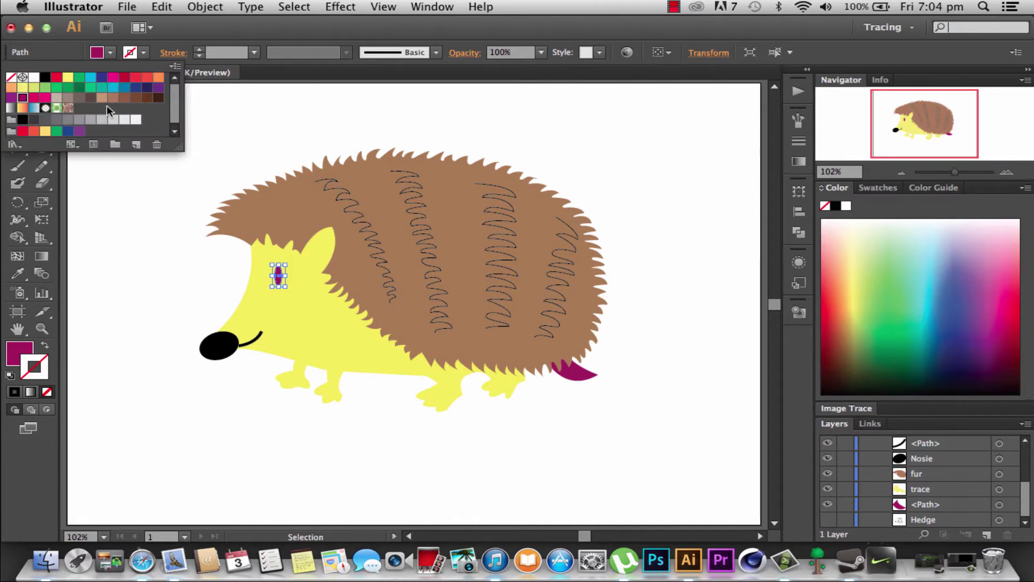
left_click(90, 77)
left_click(496, 462)
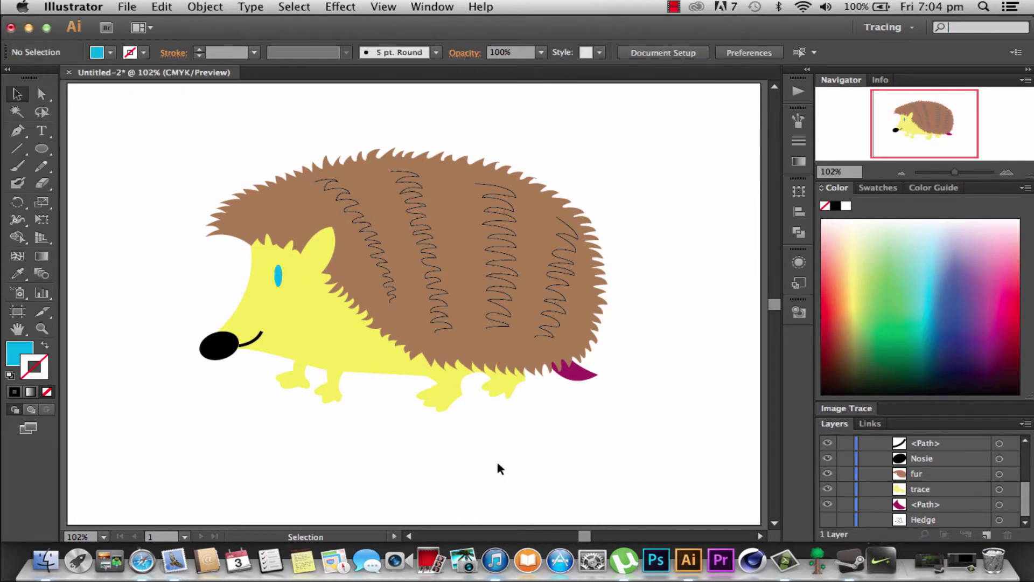
Step: Select the magenta rear piece and check the Safari references for its colour
left_click(592, 380)
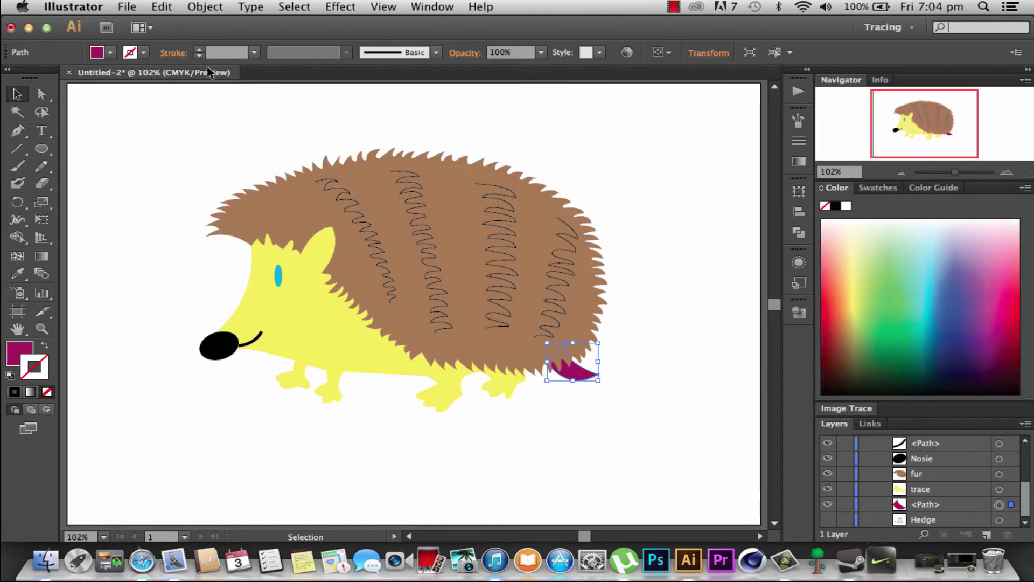
left_click(110, 53)
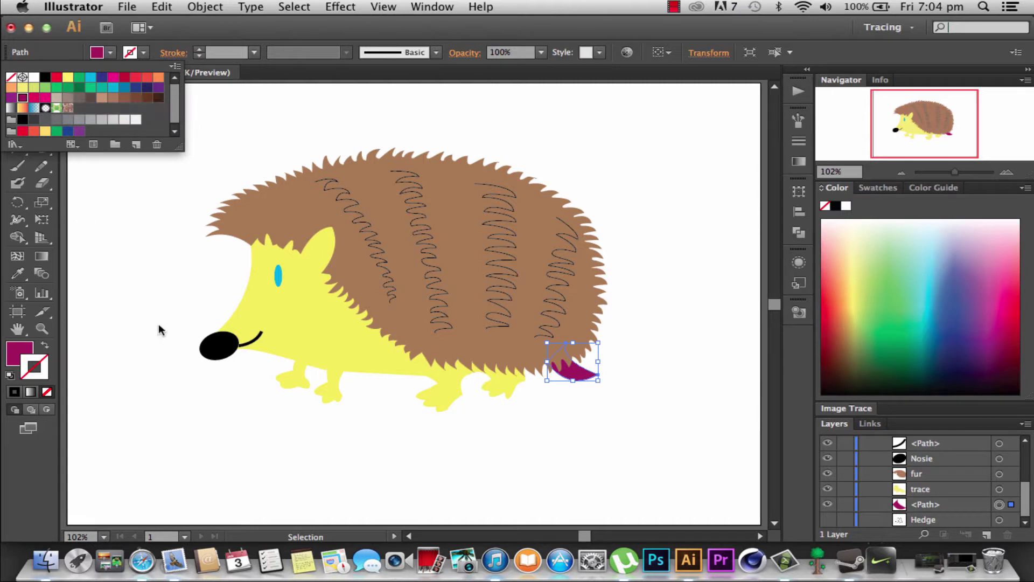
left_click(143, 569)
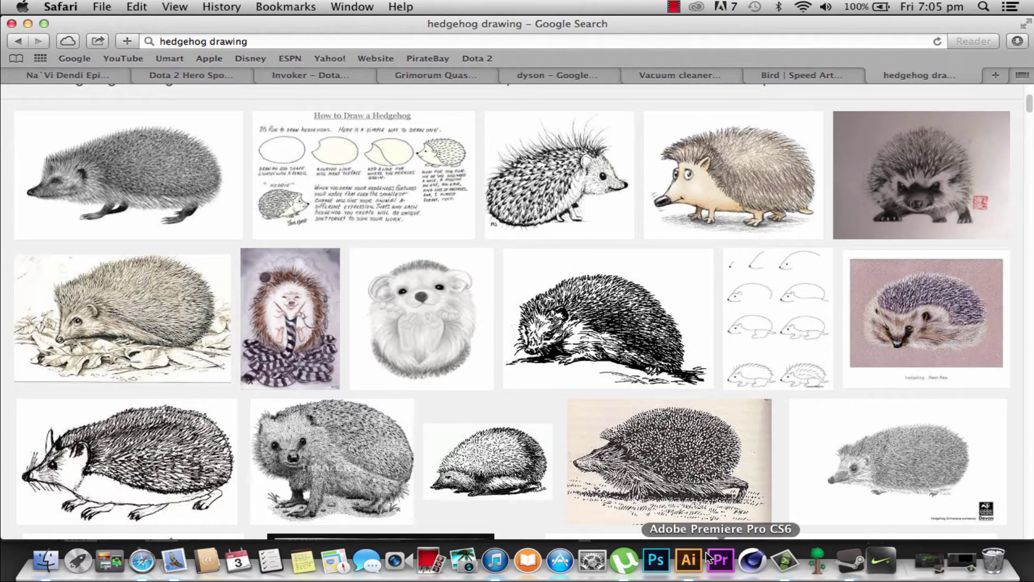
left_click(689, 560)
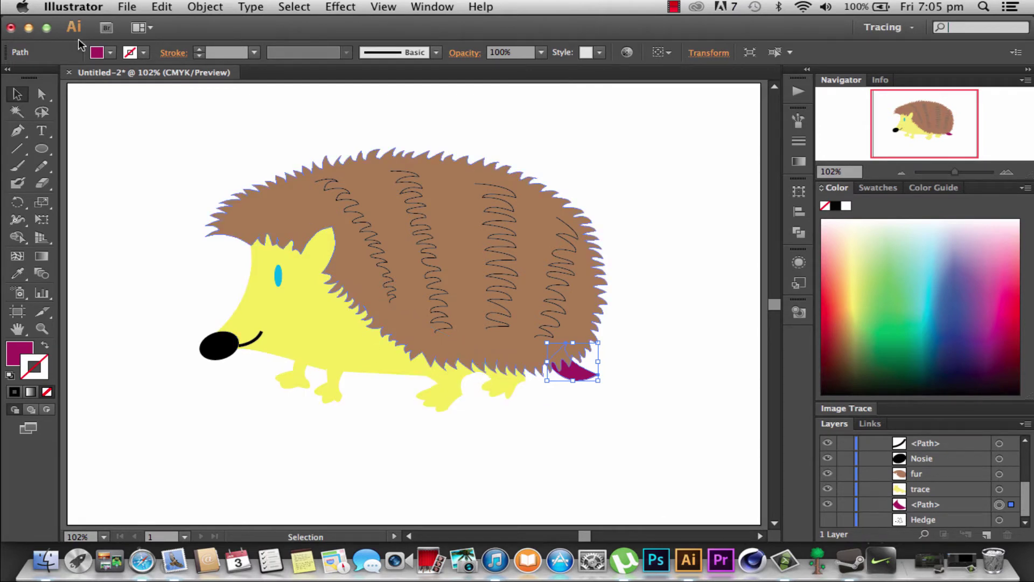
Step: Fill the rear tail piece with the same pale yellow as the body
left_click(111, 52)
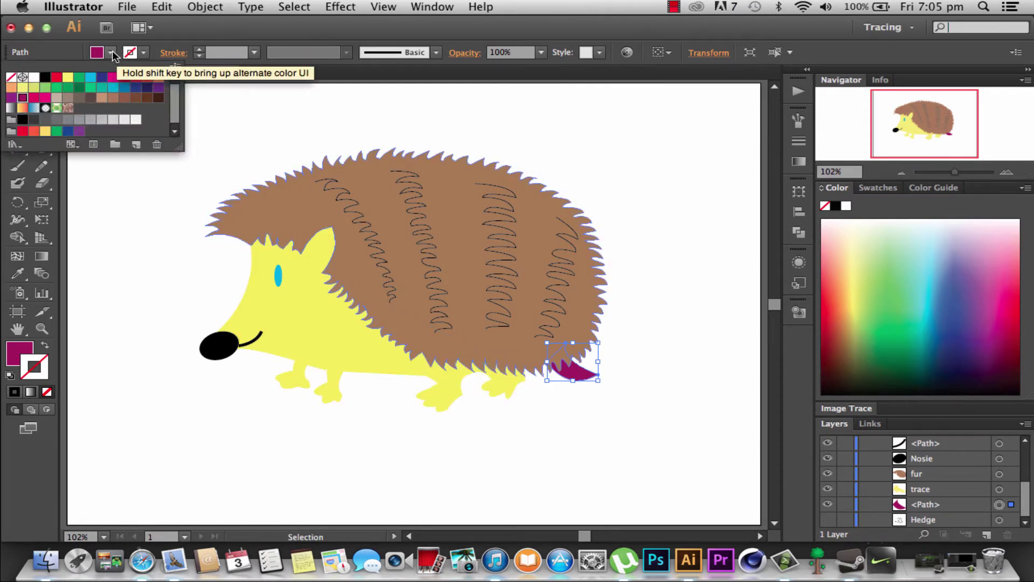
left_click(22, 87)
left_click(53, 235)
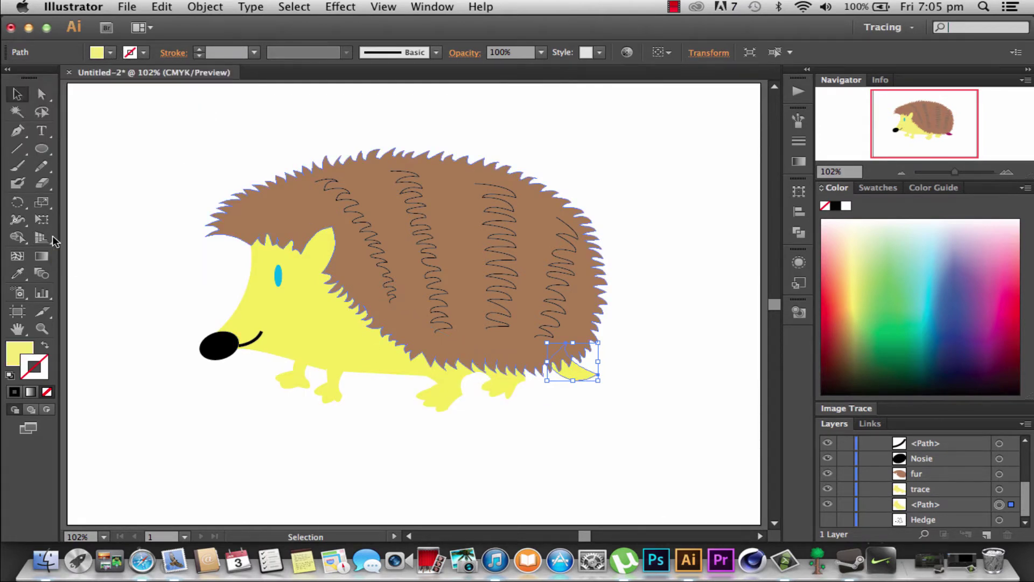
left_click(106, 218)
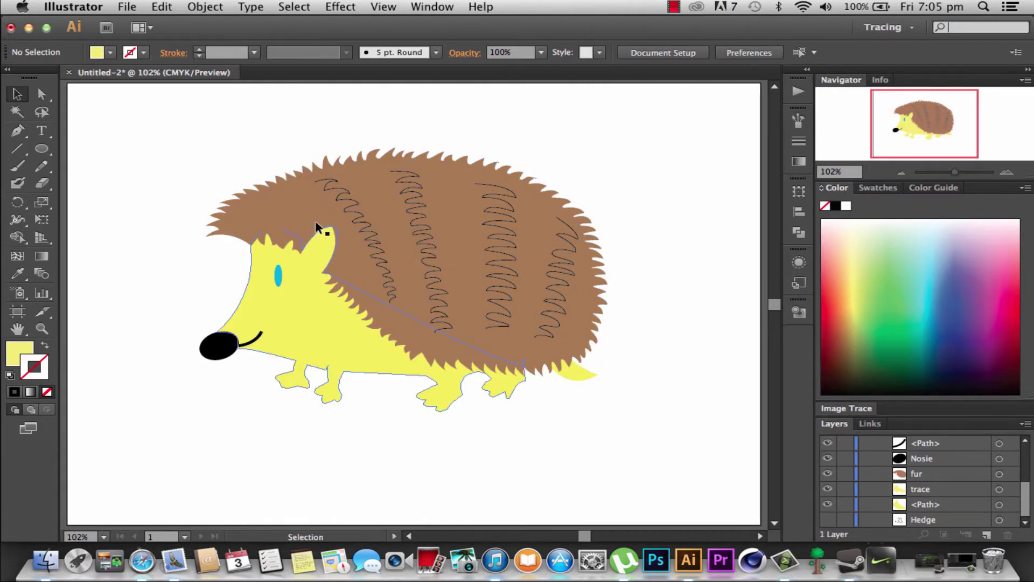
Step: Give the brown fur shape a black 2 pt outline
left_click(289, 193)
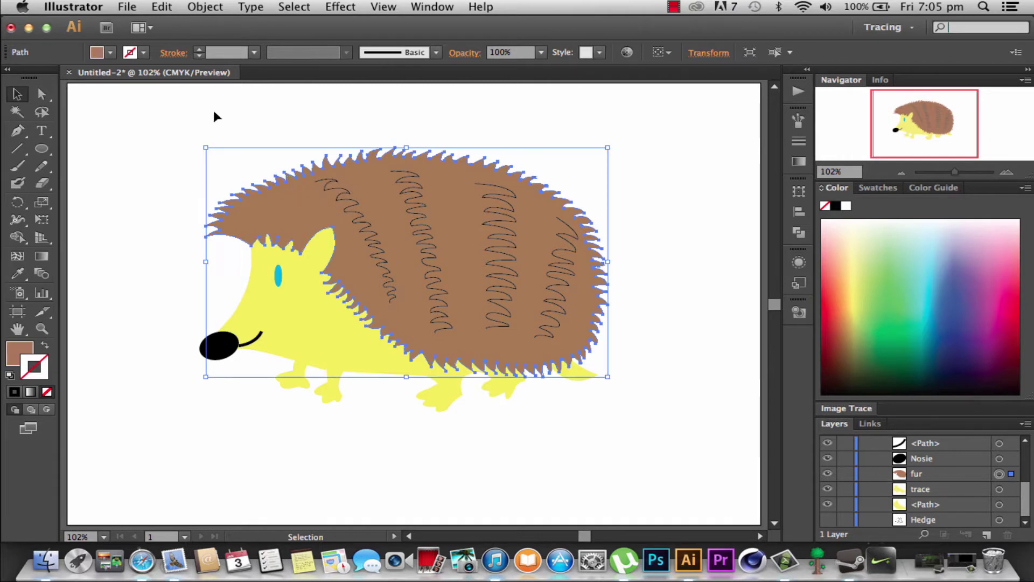
left_click(144, 52)
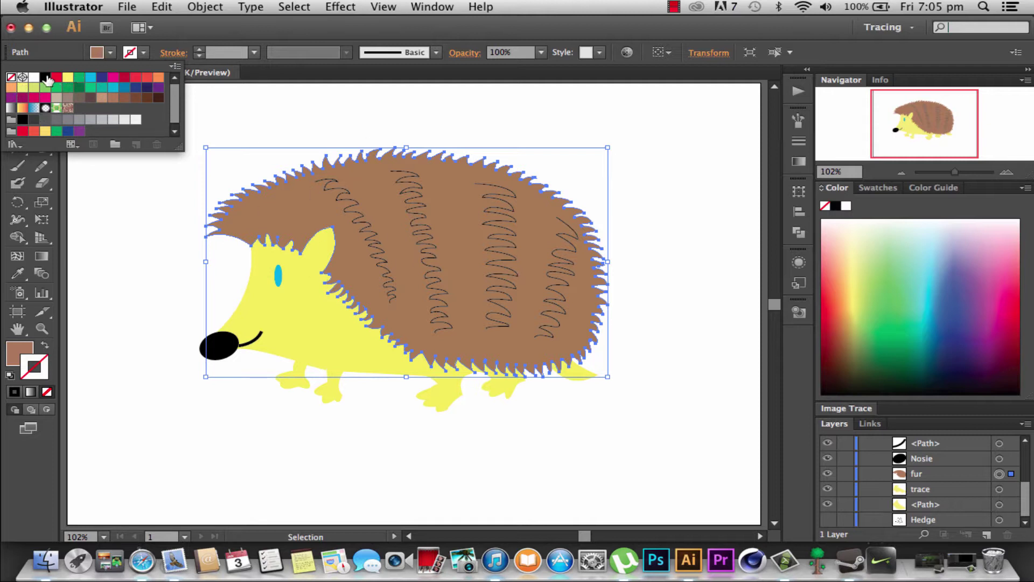
left_click(34, 119)
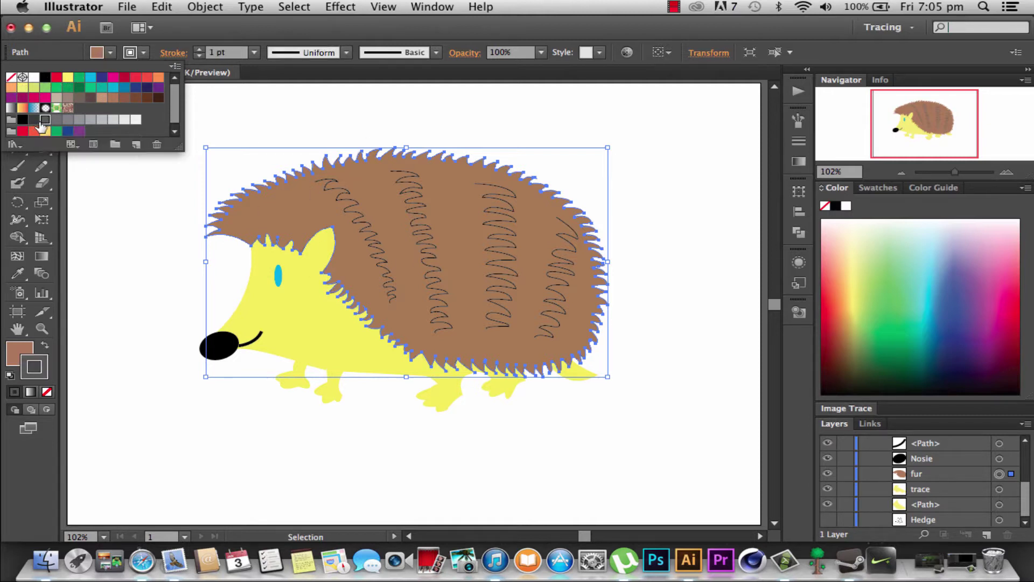
left_click(199, 50)
left_click(172, 141)
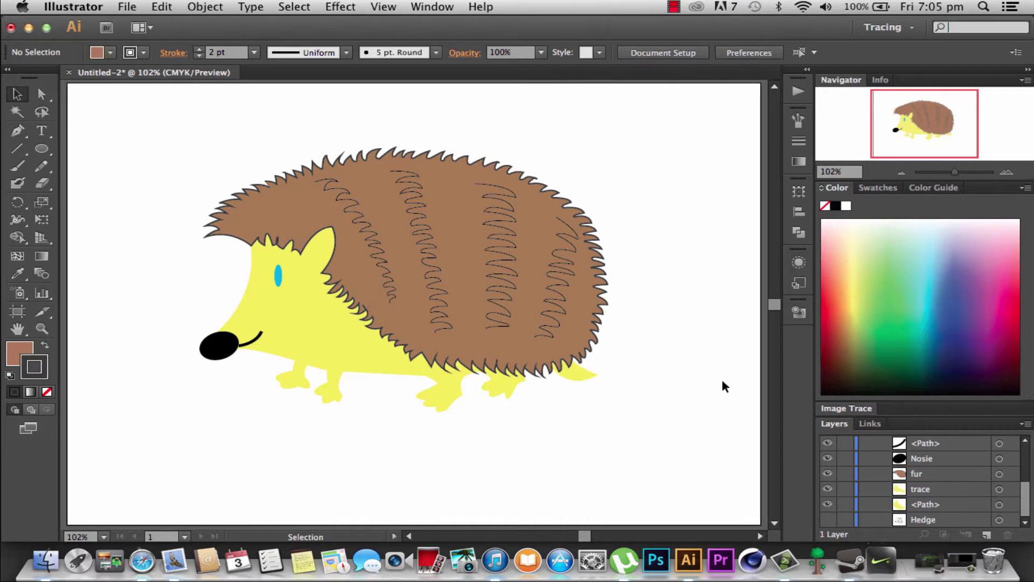
Step: Try a tapered width profile on the fur outline, then revert it to Uniform
left_click(530, 347)
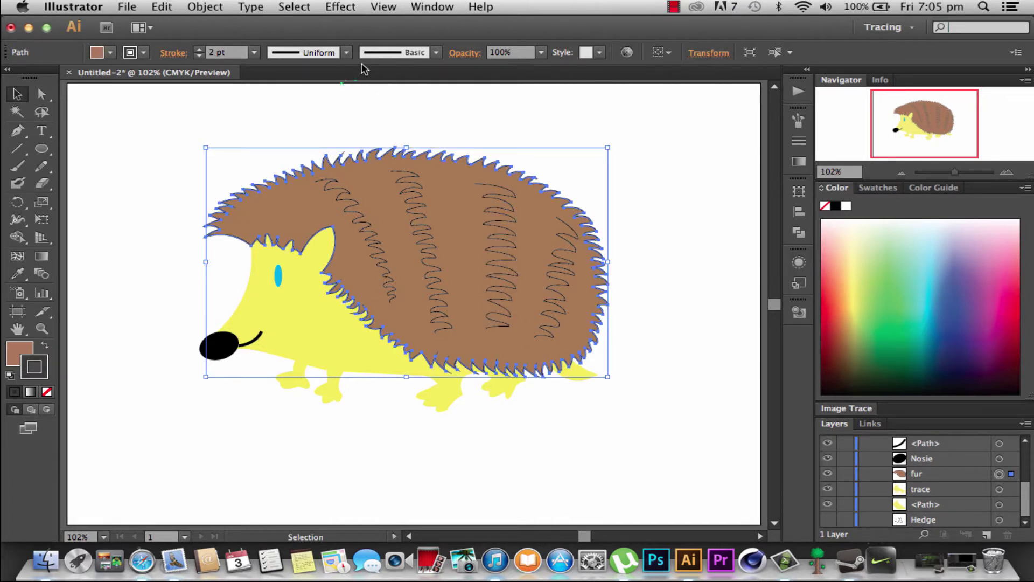
left_click(346, 53)
left_click(298, 102)
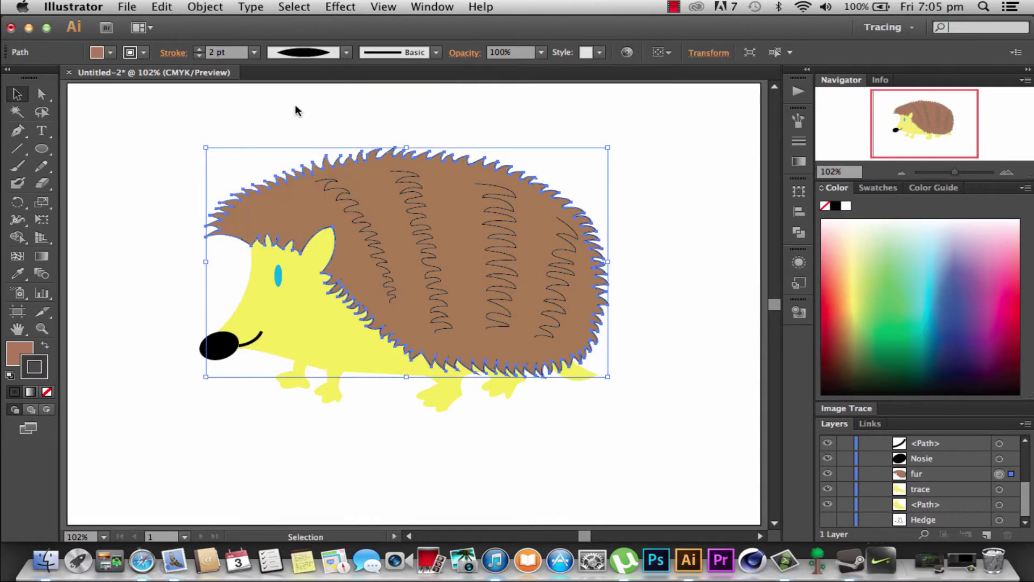
left_click(328, 102)
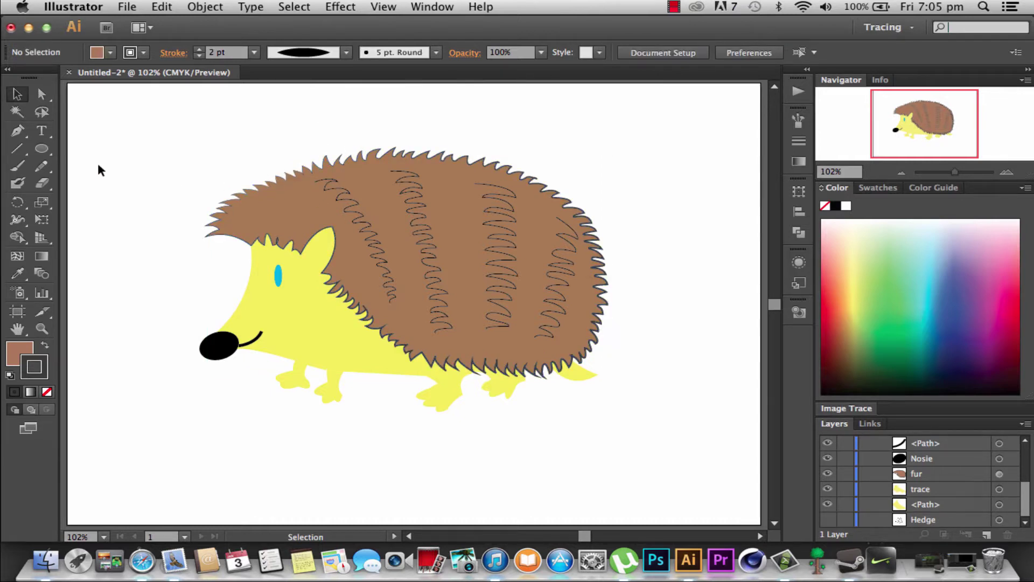
left_click(270, 196)
left_click(346, 52)
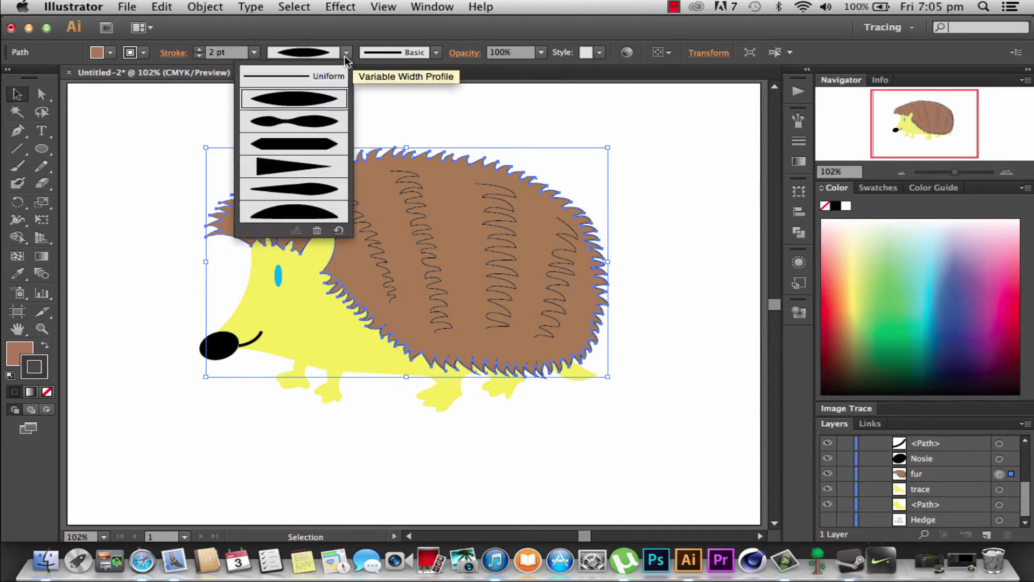
left_click(294, 76)
left_click(312, 121)
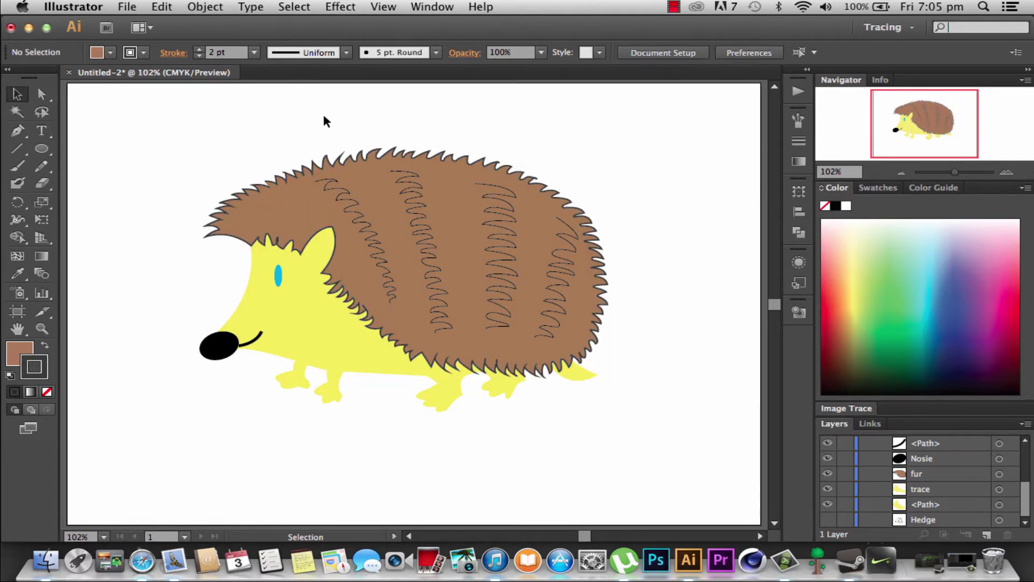
Step: Give the first black stripe Width Profile 2 and a 3 pt stroke
left_click(363, 222)
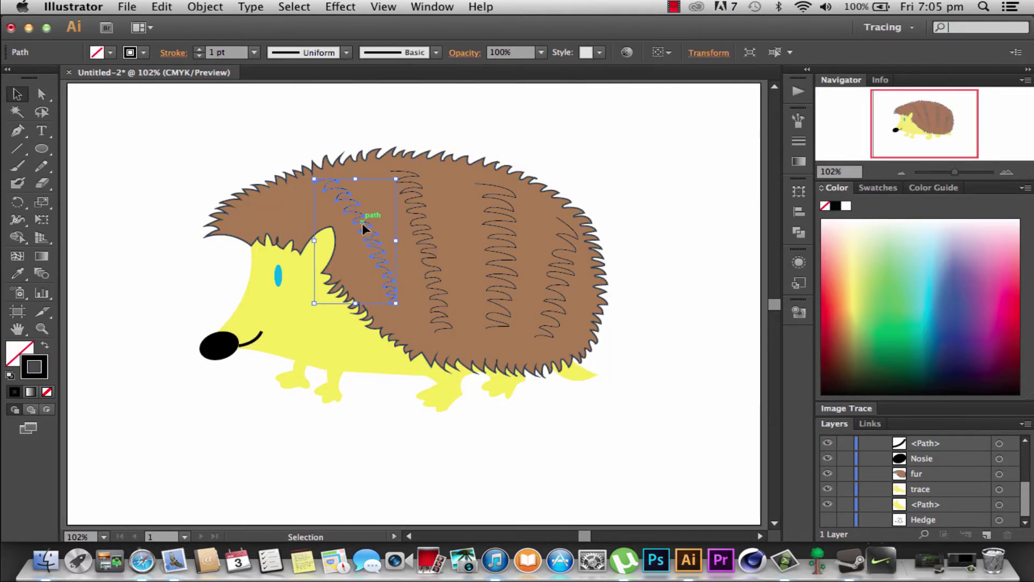
left_click(346, 52)
left_click(317, 124)
left_click(312, 134)
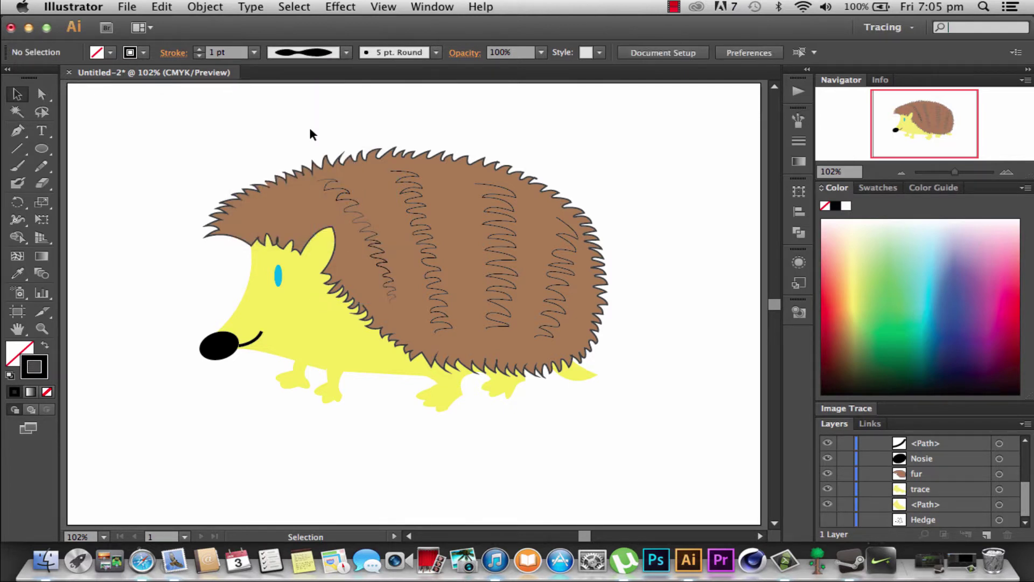
left_click(368, 231)
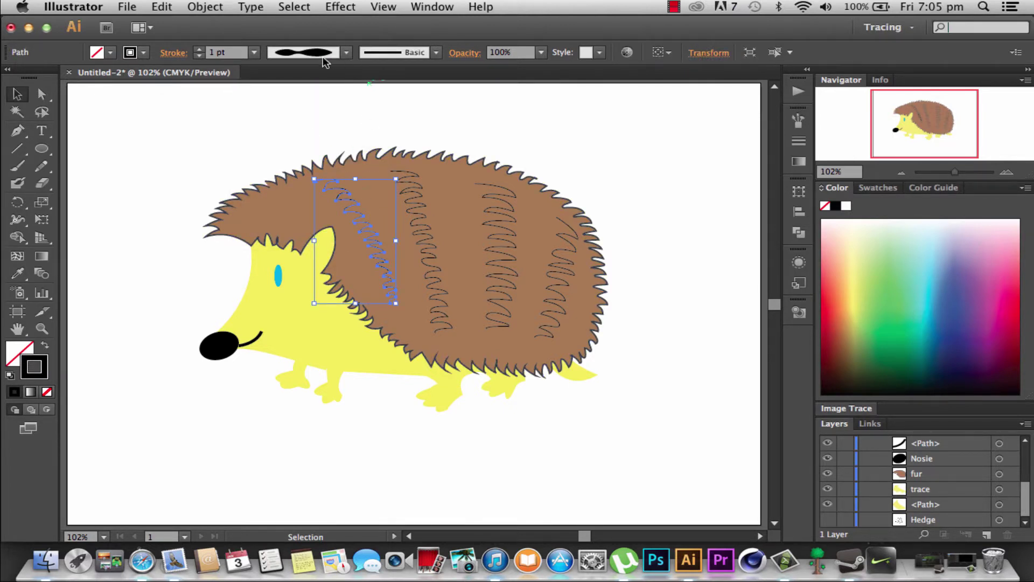
left_click(200, 49)
left_click(200, 49)
left_click(271, 118)
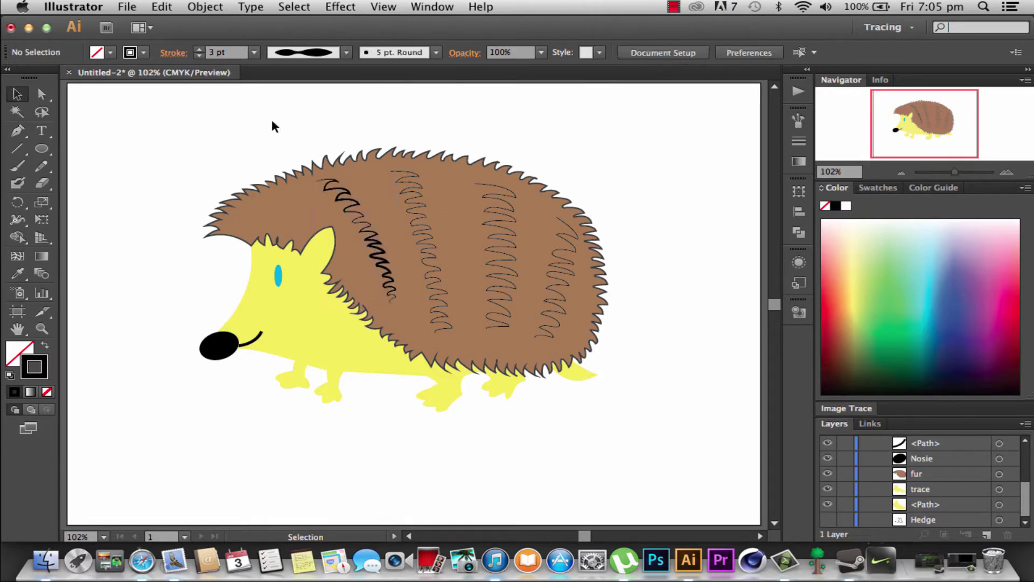
Step: Try pointed and bell-shaped width profiles on the first stripe and the fur outline
left_click(377, 249)
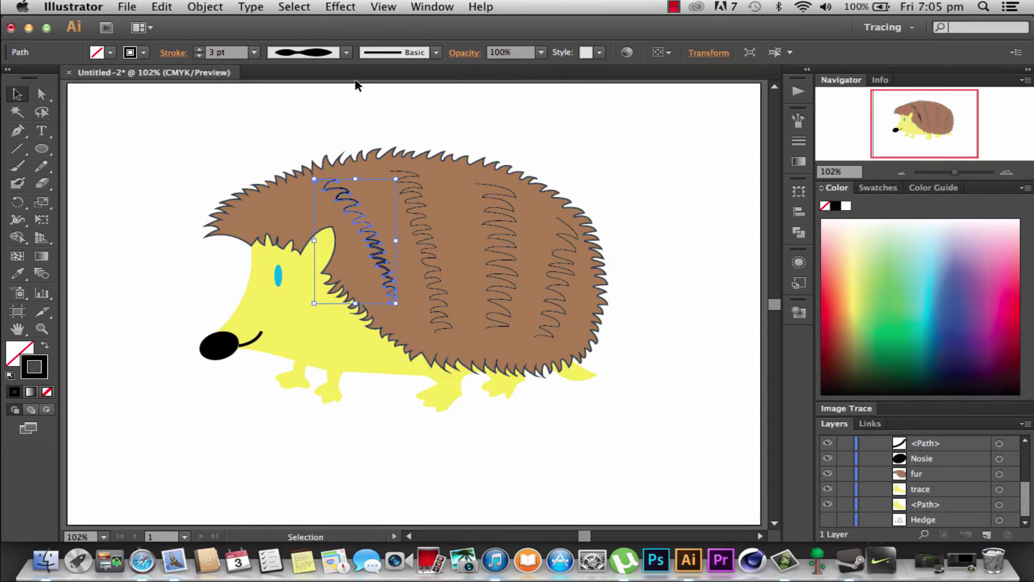
left_click(346, 52)
left_click(324, 139)
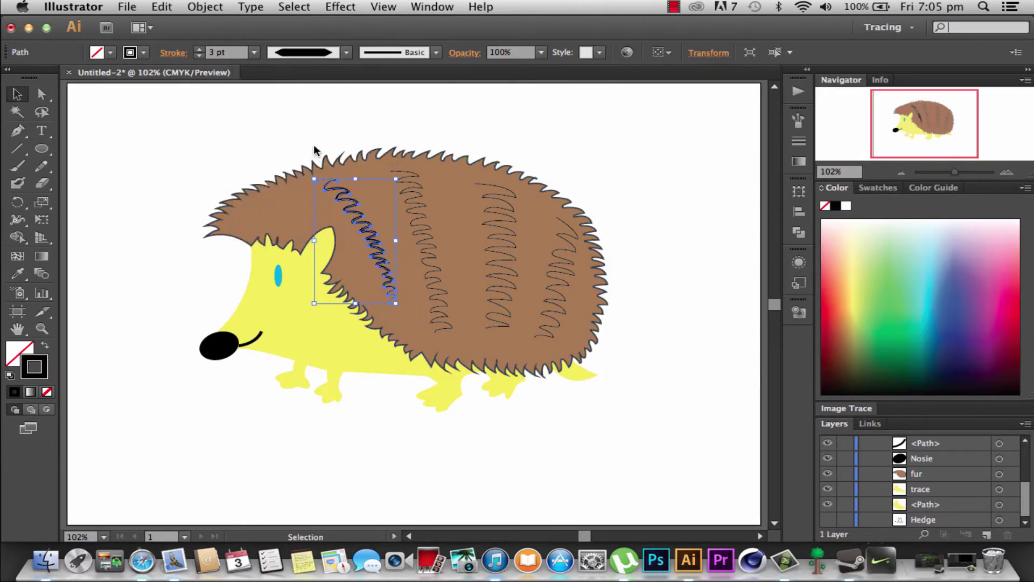
left_click(320, 124)
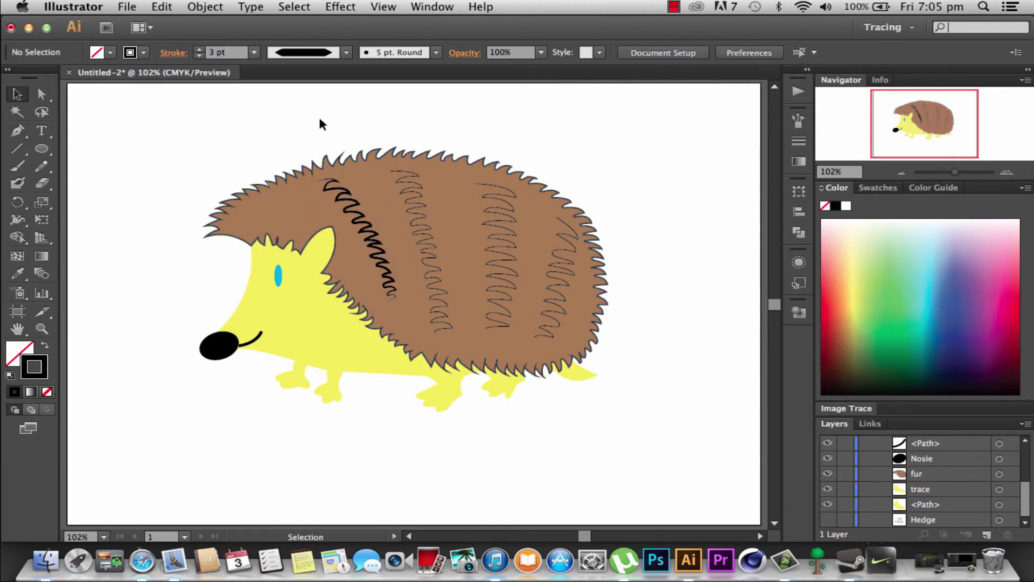
left_click(354, 220)
left_click(346, 53)
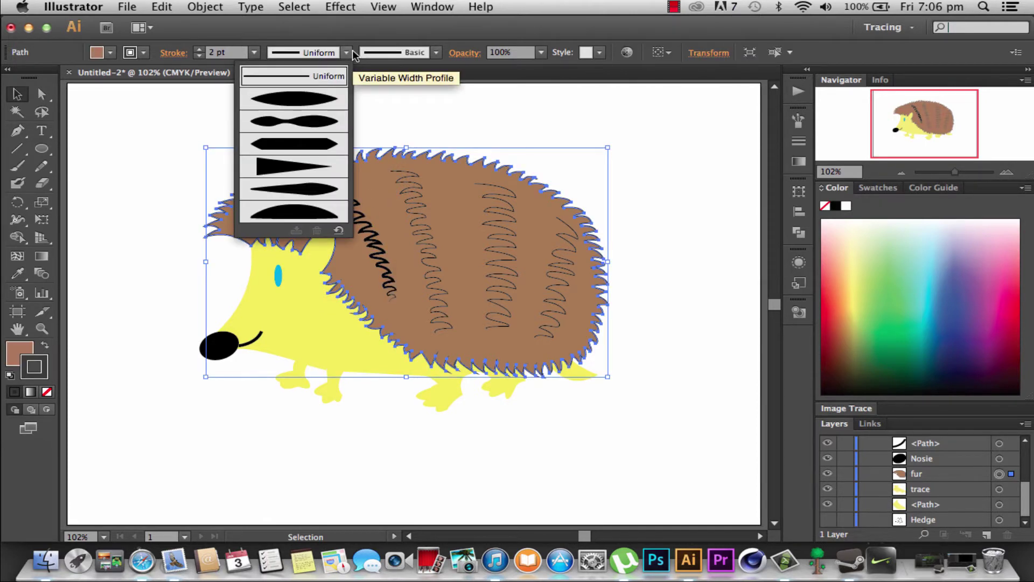
left_click(306, 202)
left_click(305, 109)
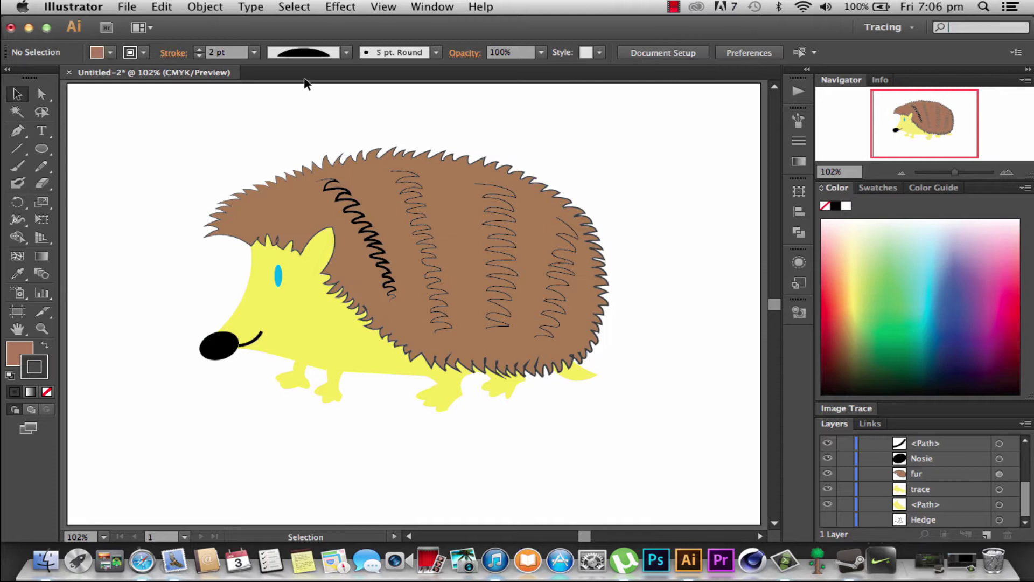
left_click(364, 226)
left_click(347, 53)
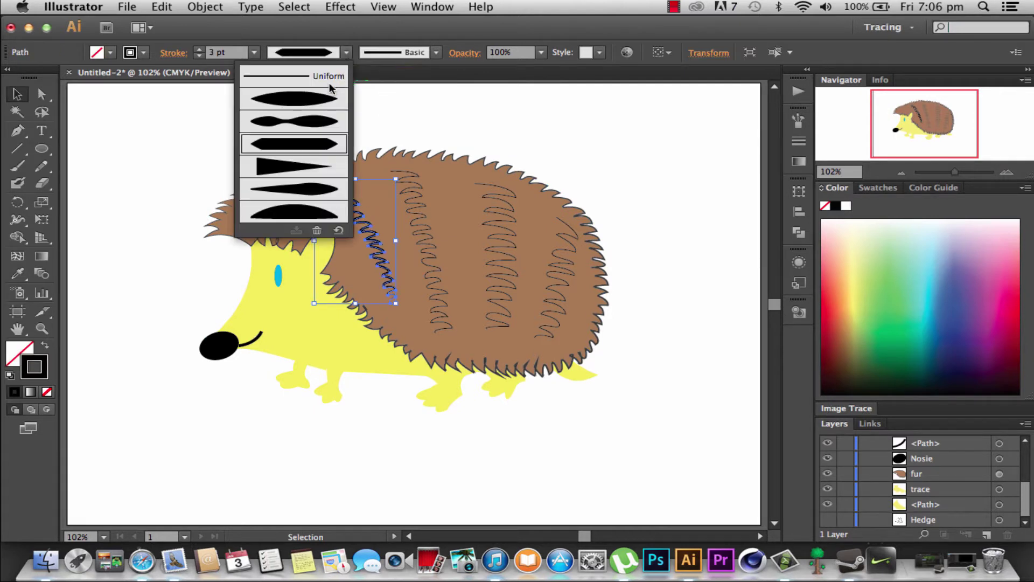
left_click(324, 208)
Step: Reset the fur outline to uniform, try elliptical Width Profile 1 on the stripe, then revert it
left_click(301, 135)
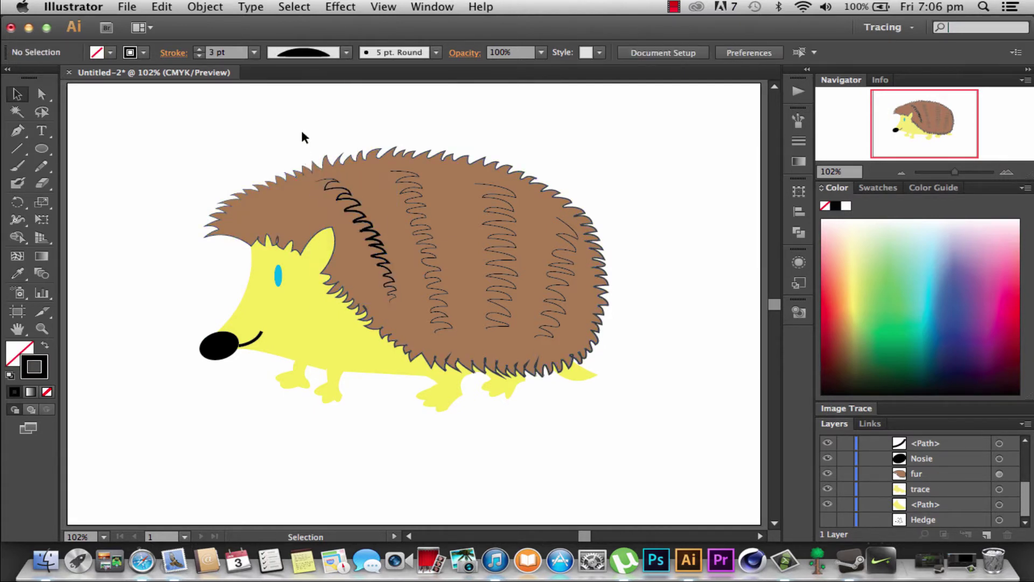
left_click(289, 178)
left_click(346, 52)
left_click(325, 81)
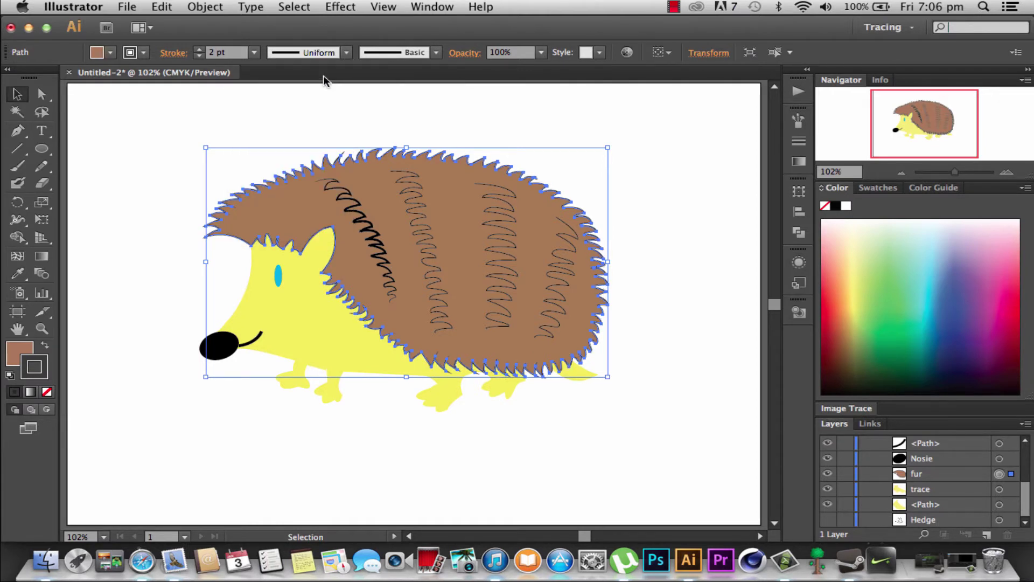
left_click(352, 214)
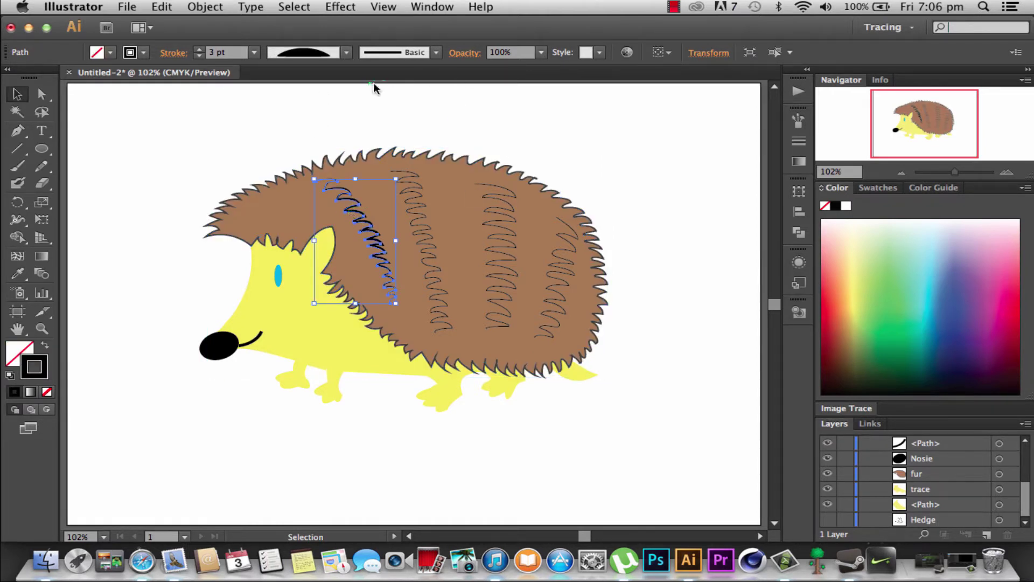
left_click(347, 53)
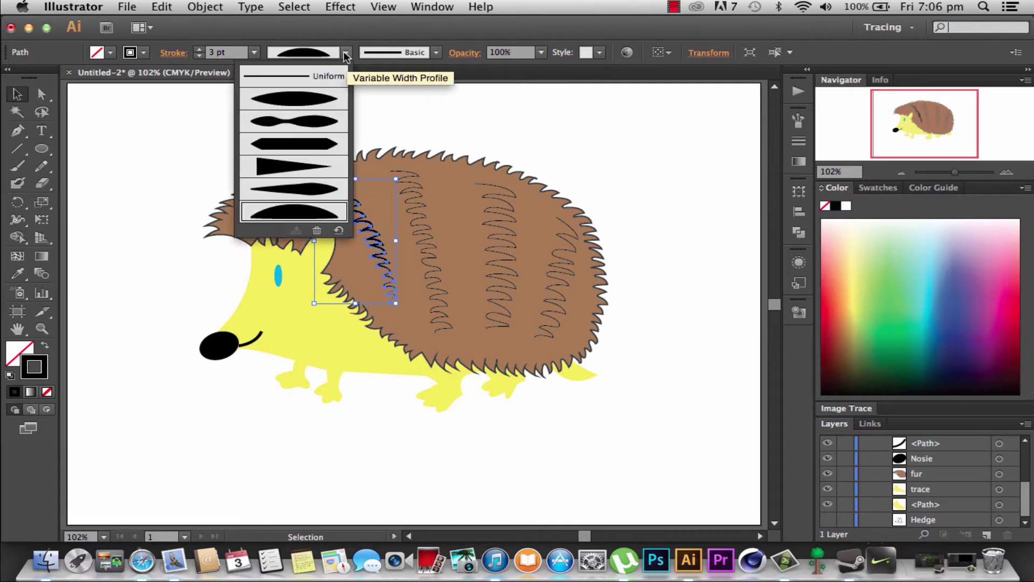
left_click(312, 99)
left_click(337, 122)
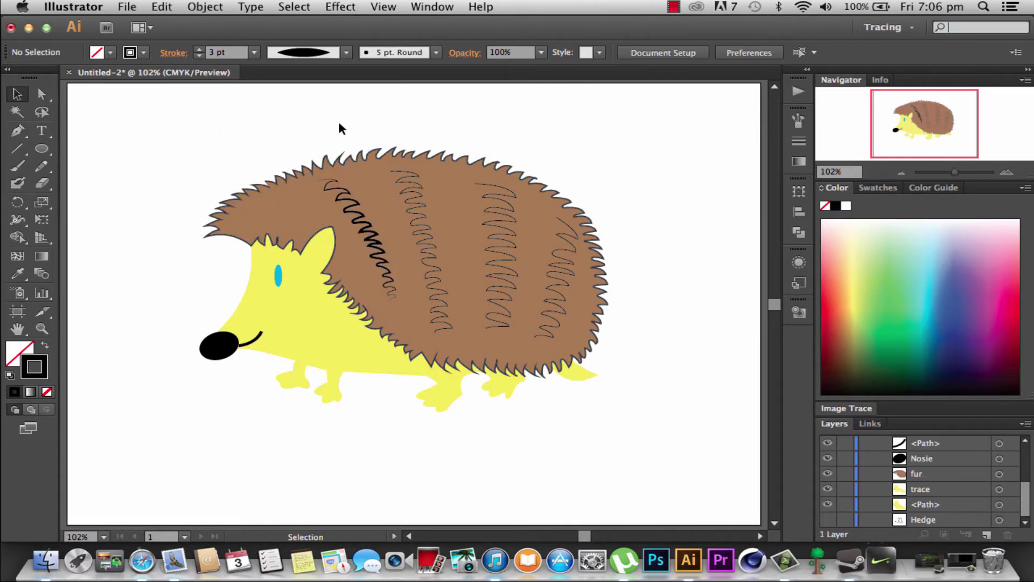
left_click(358, 204)
left_click(347, 52)
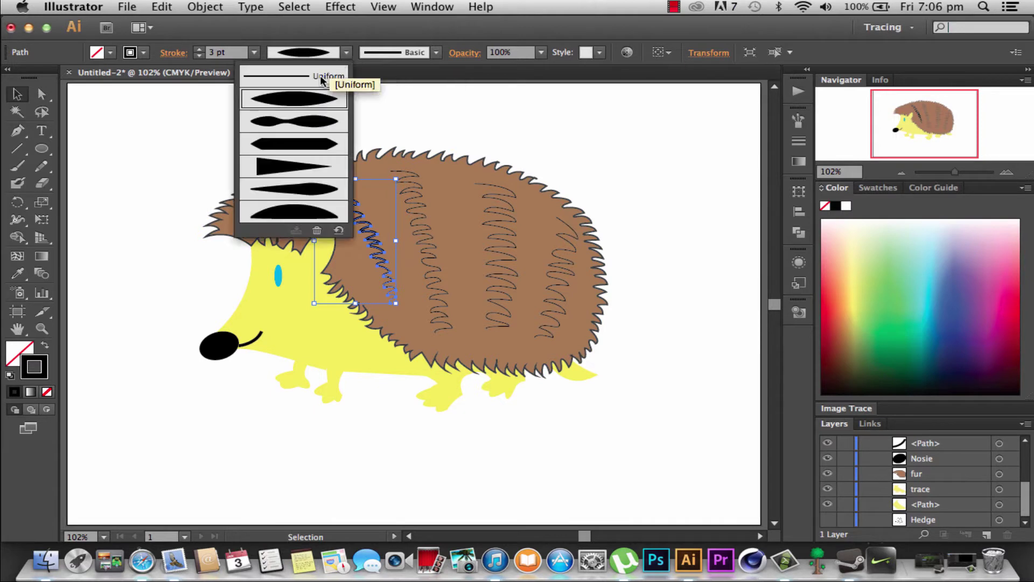
left_click(310, 79)
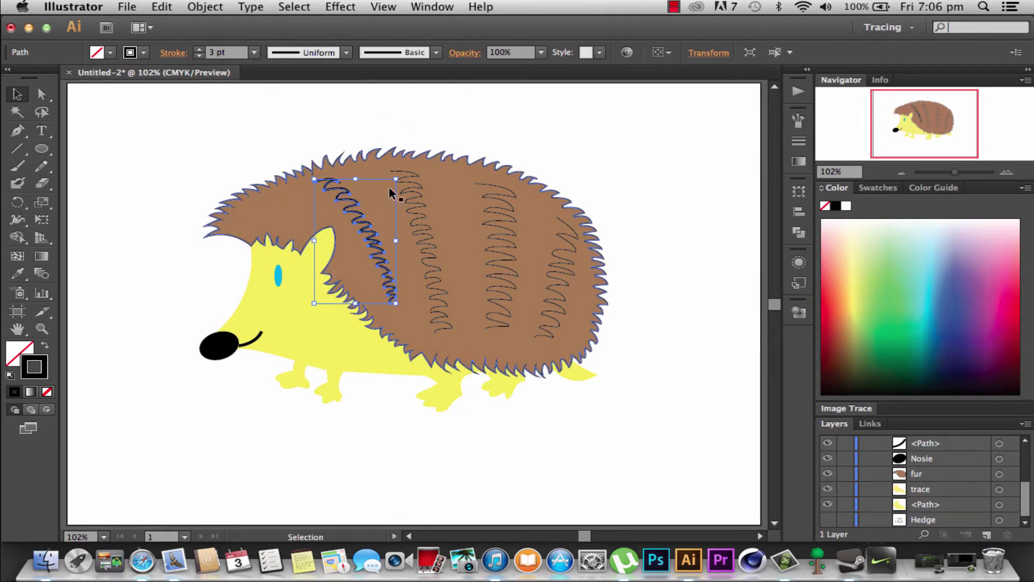
left_click(412, 198)
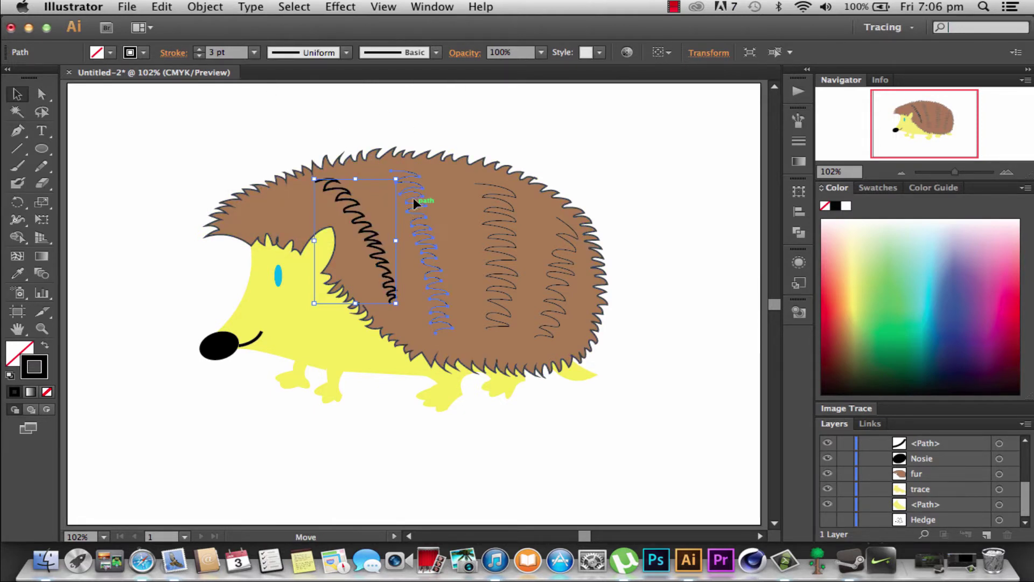
Step: Set the first and second stripes to 2 pt and the fur outline to 4 pt
left_click(199, 49)
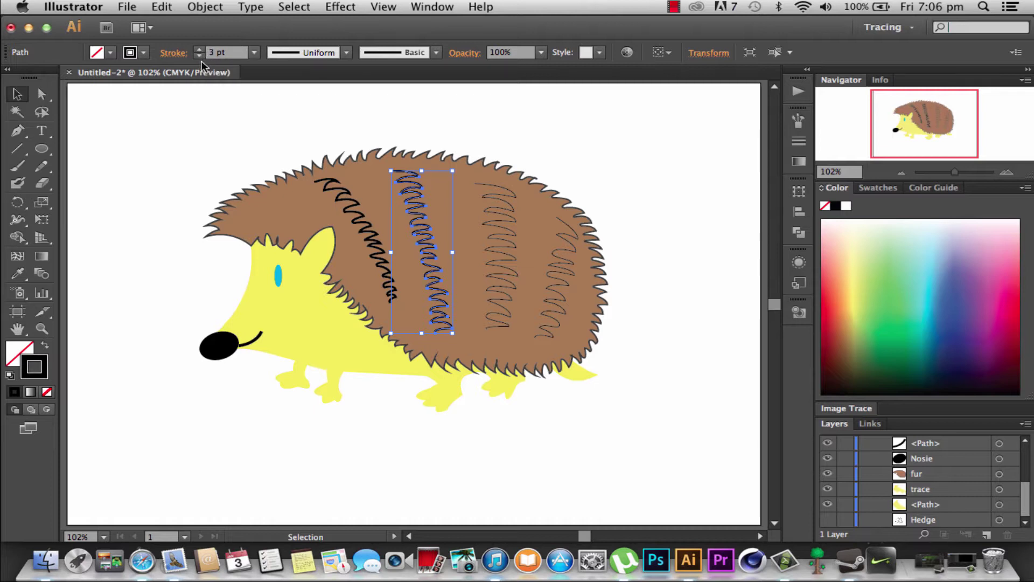
left_click(200, 56)
left_click(329, 183)
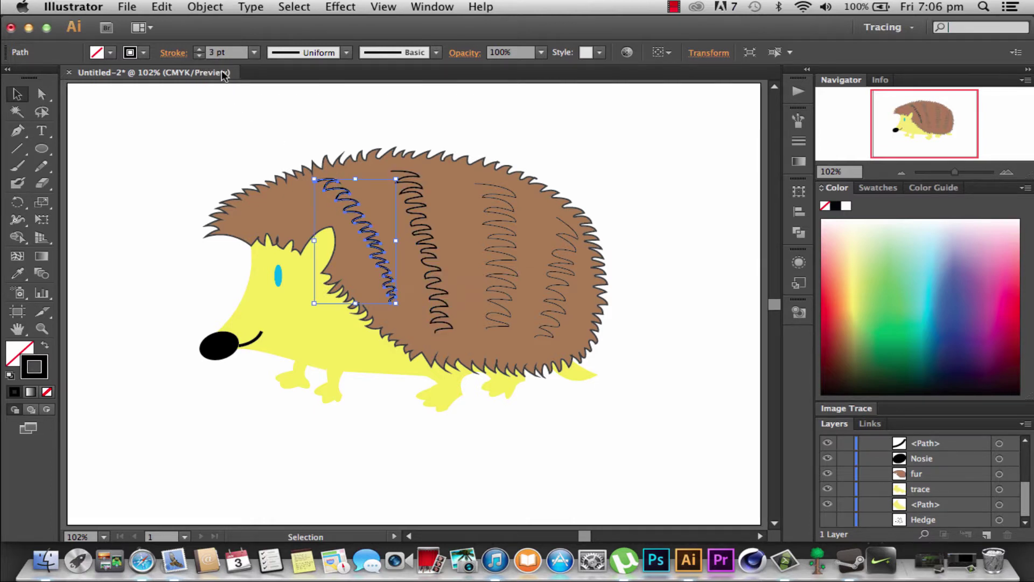
left_click(199, 56)
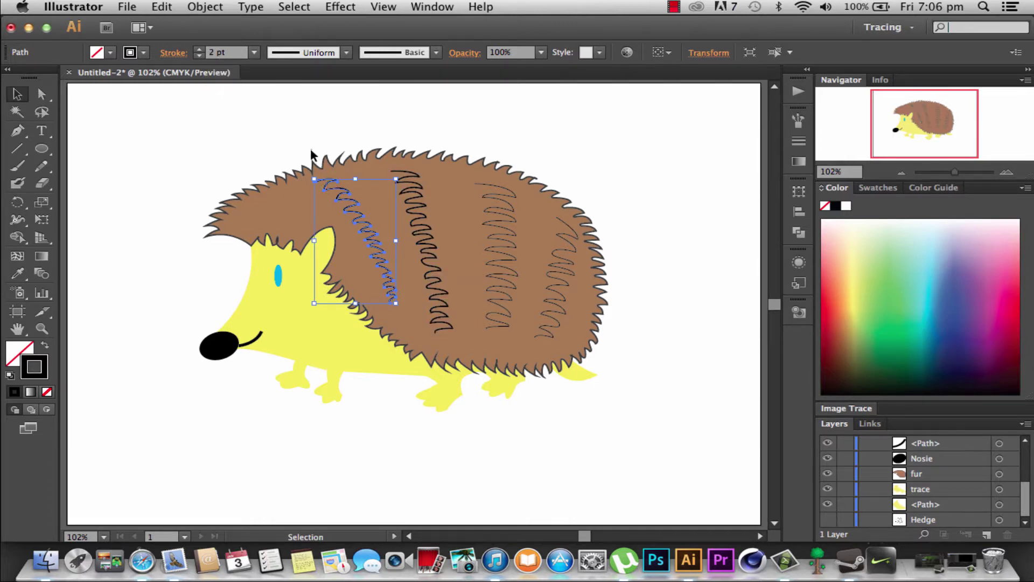
left_click(311, 153)
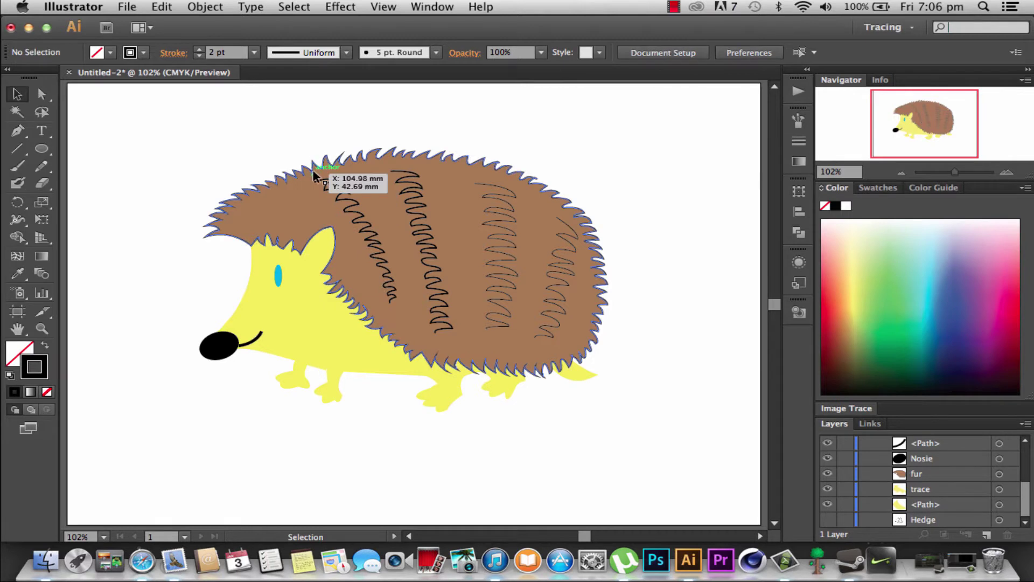
left_click(199, 49)
left_click(248, 101)
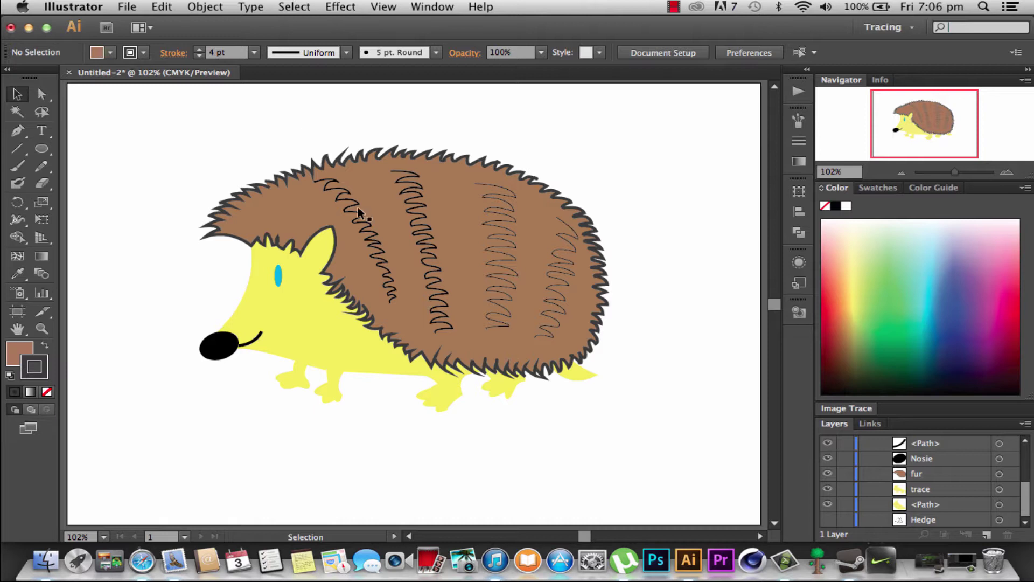
Step: Set the third stripe to 2 pt and nudge the fur shape slightly down
left_click(496, 258)
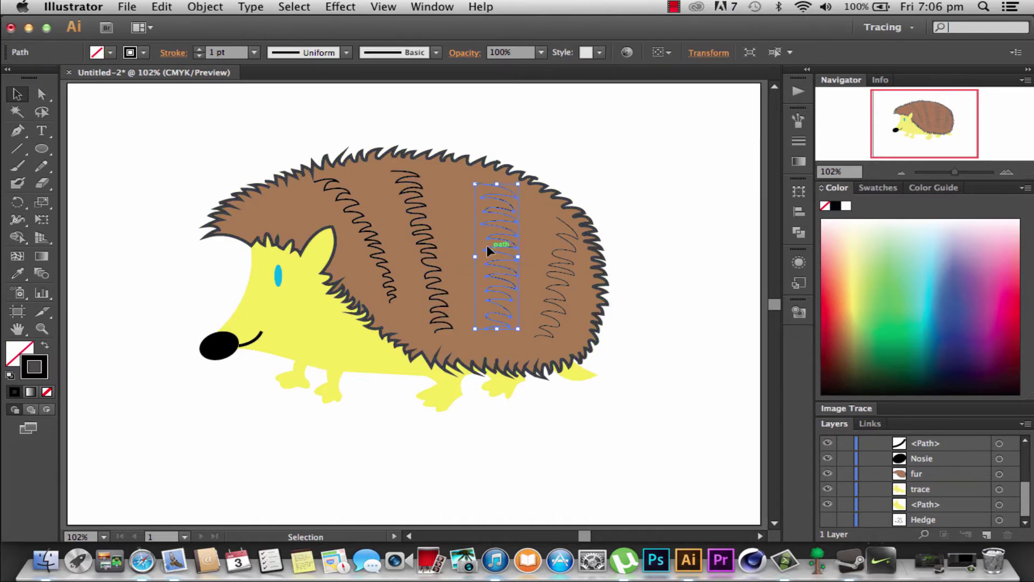
left_click(200, 49)
left_click(200, 50)
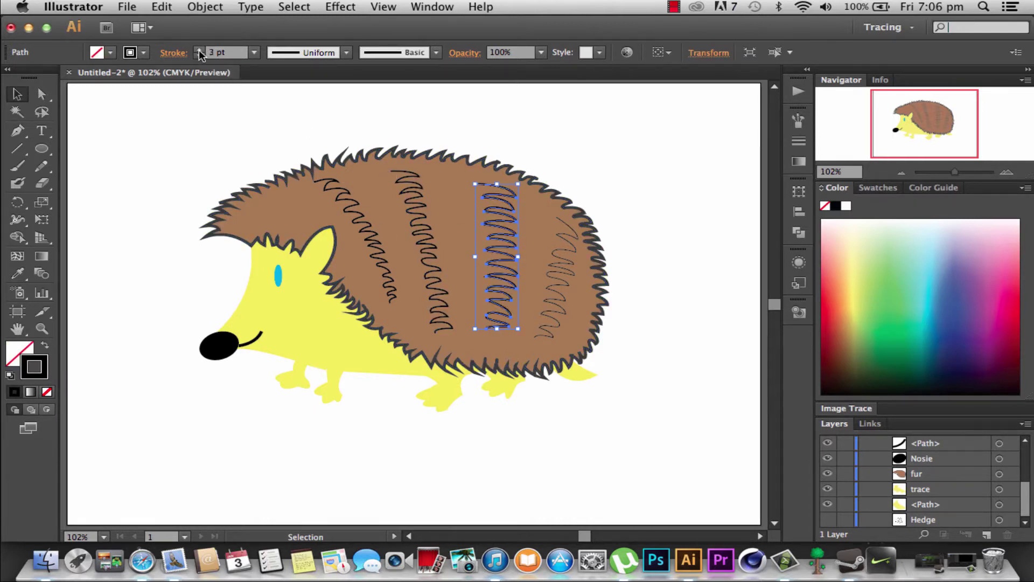
left_click(200, 55)
left_click(338, 195)
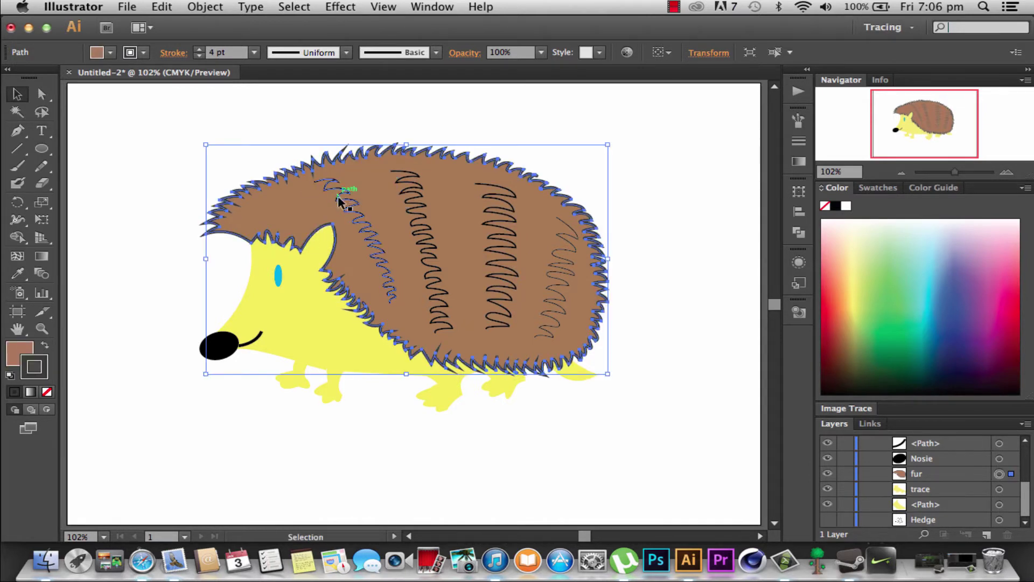
left_click_drag(332, 218, 331, 221)
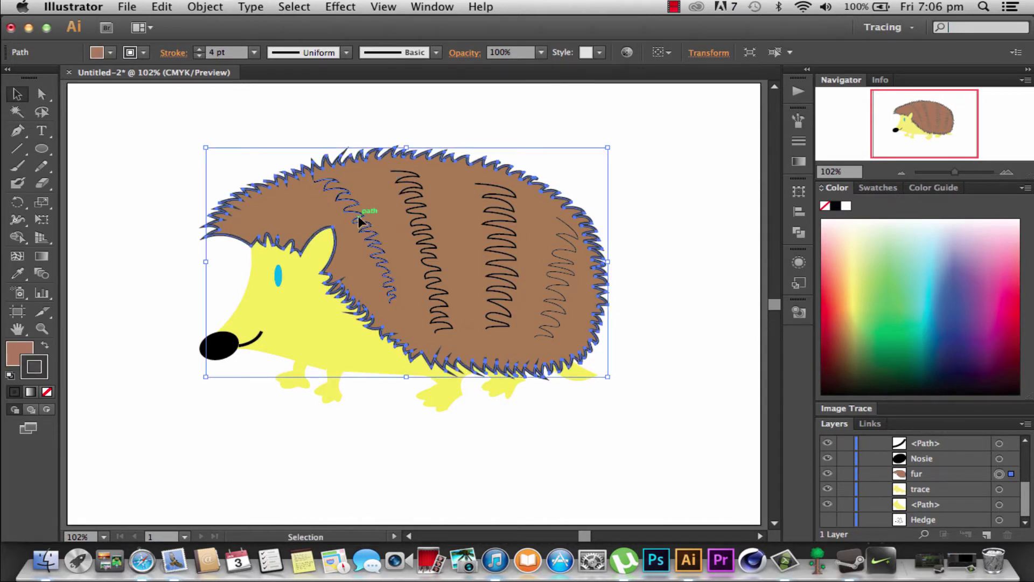
Step: Shift the first fur stripe slightly left and down to realign it
left_click(356, 221)
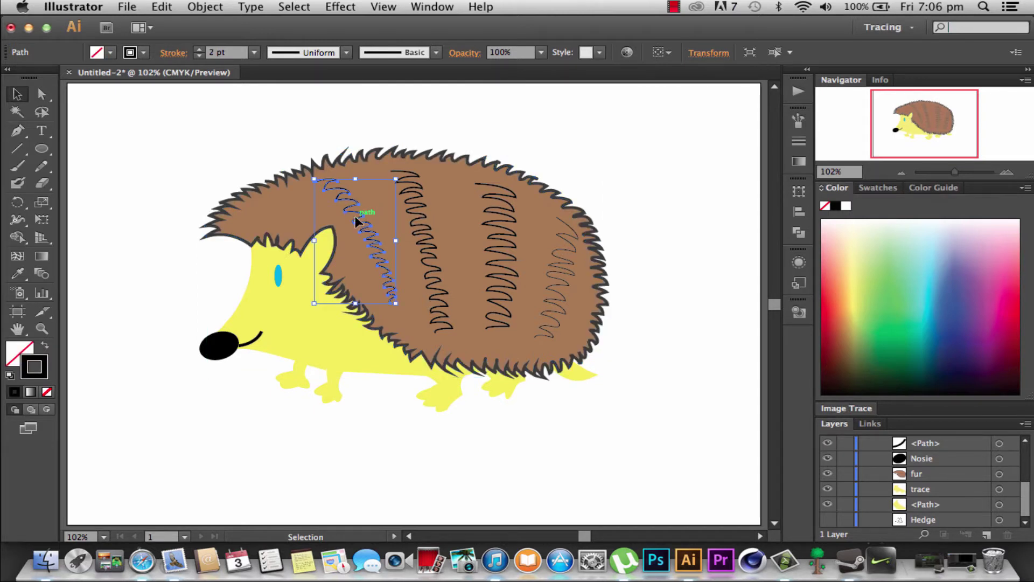
left_click(323, 131)
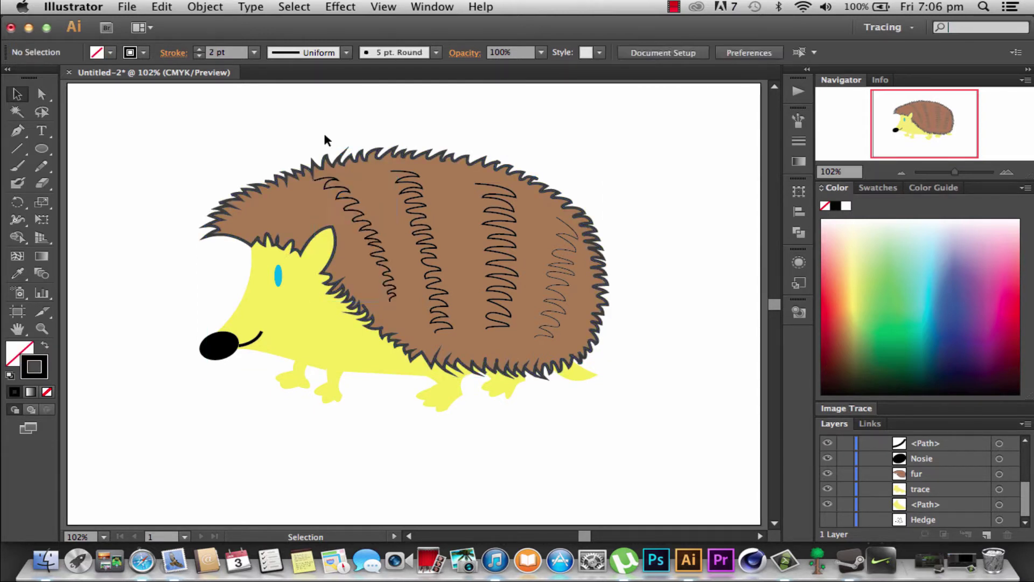
left_click(323, 181)
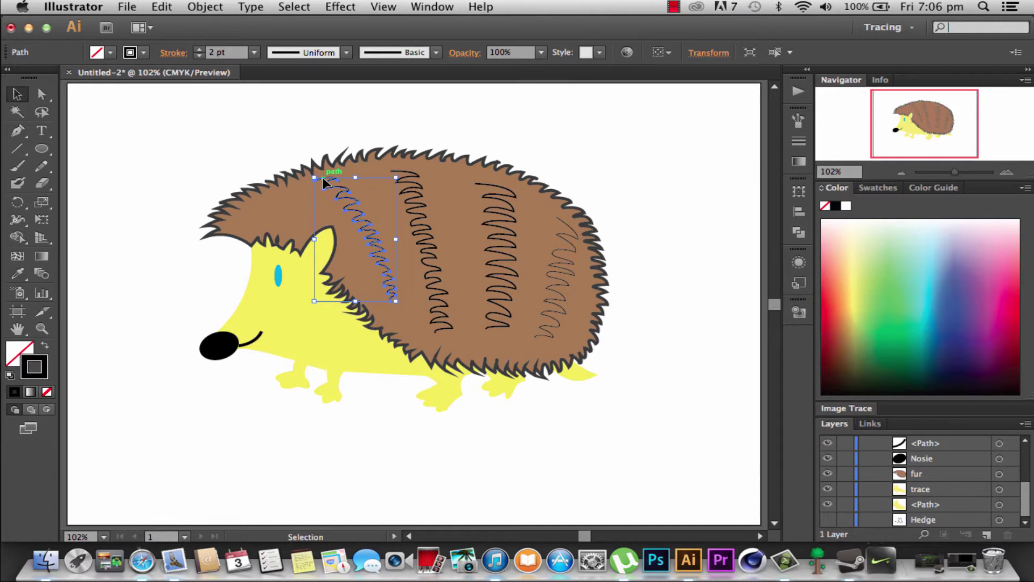
left_click(201, 117)
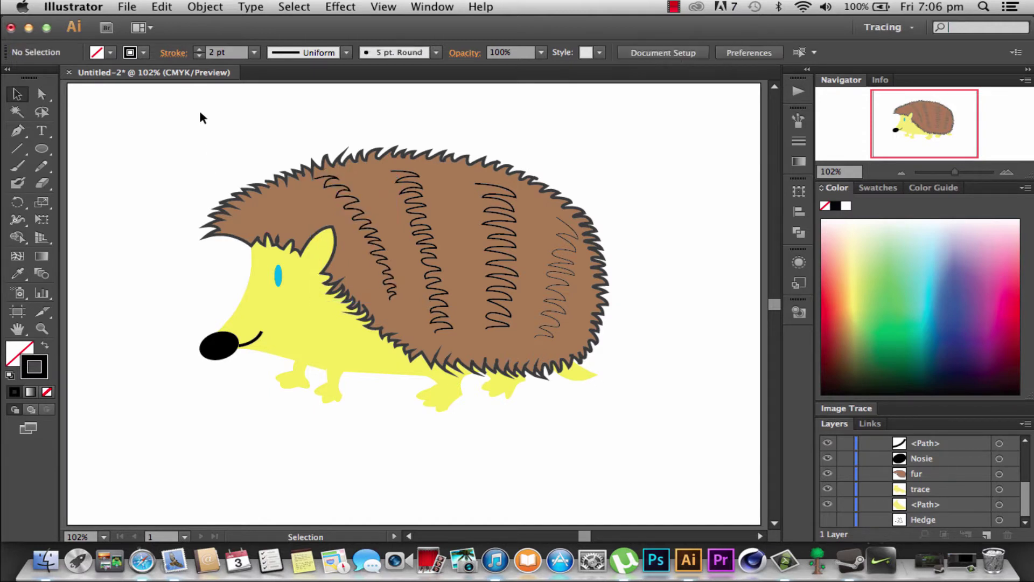
left_click(351, 213)
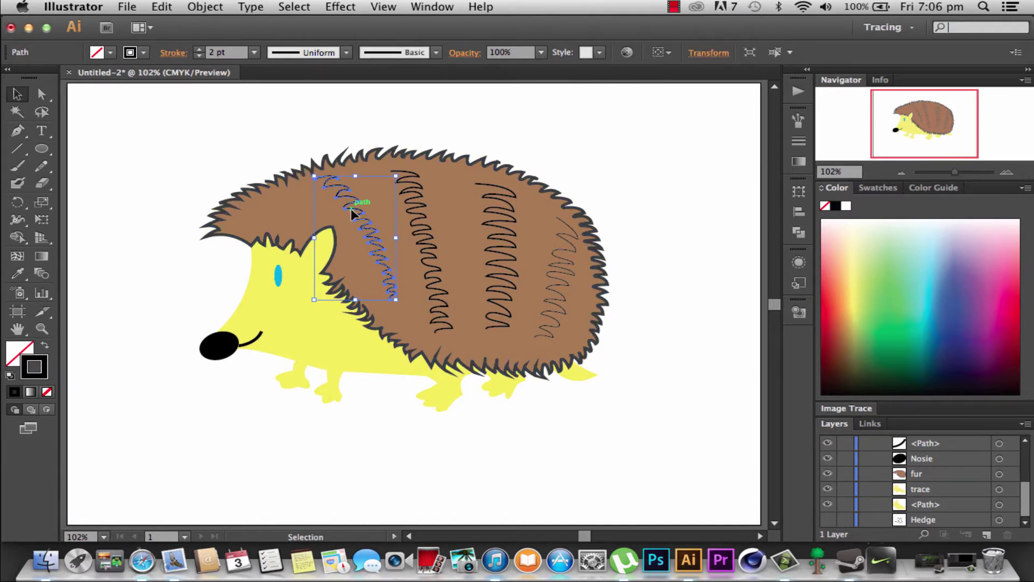
left_click_drag(351, 212, 349, 214)
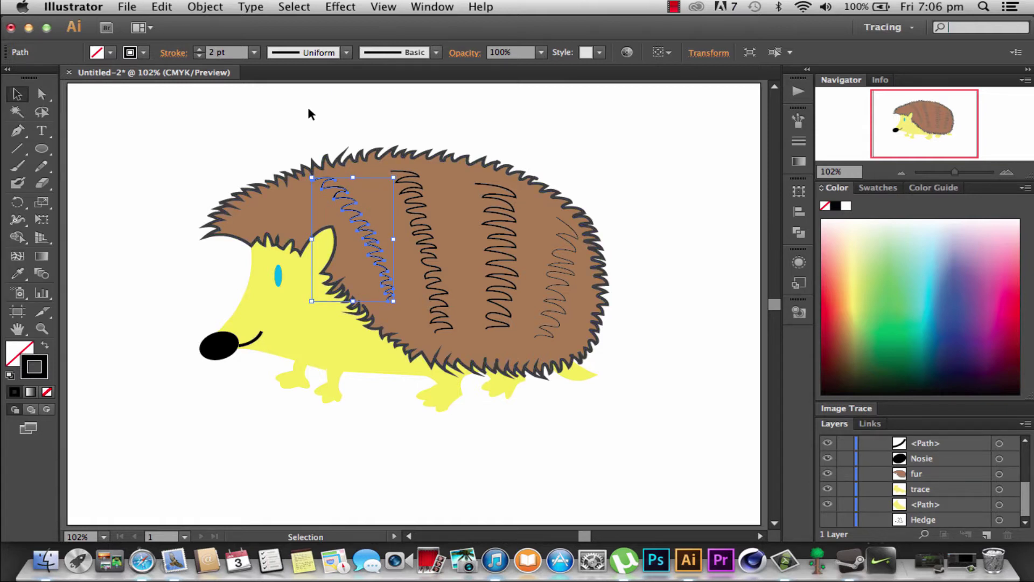
left_click(310, 113)
left_click(360, 226)
left_click(240, 122)
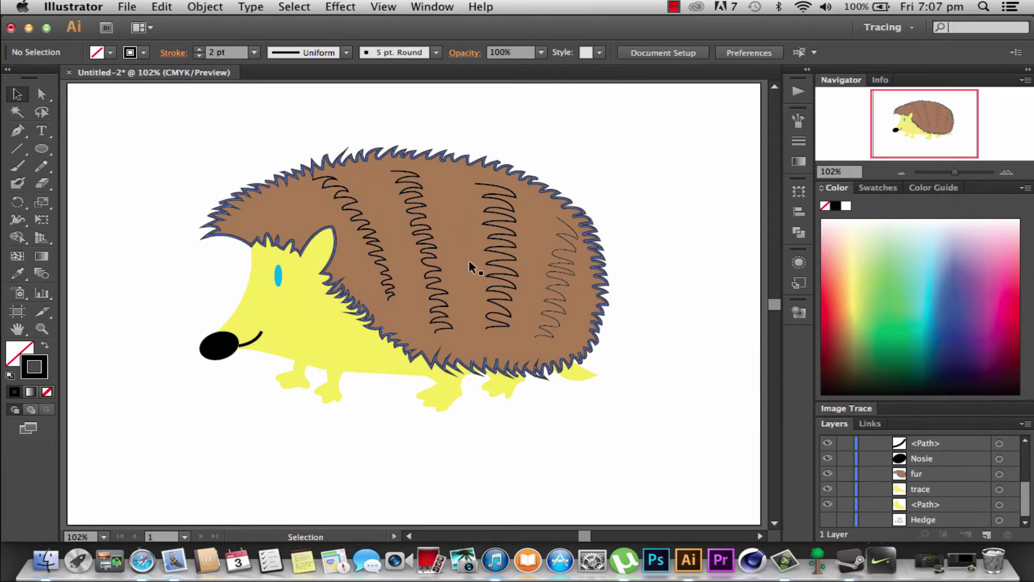
Step: Raise the thin rightmost stripe's stroke to 2 pt
left_click(558, 290)
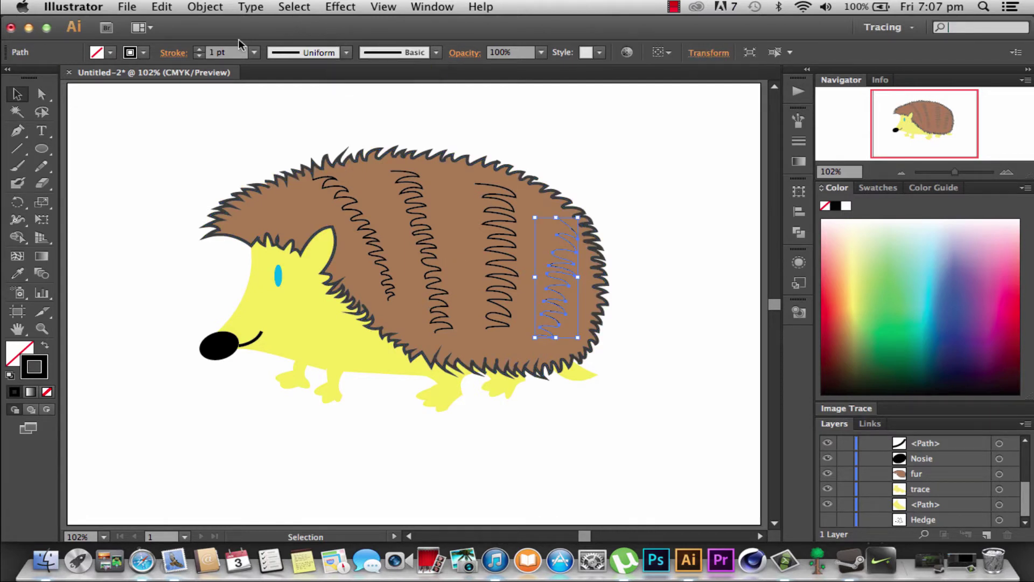
left_click(199, 48)
left_click(228, 113)
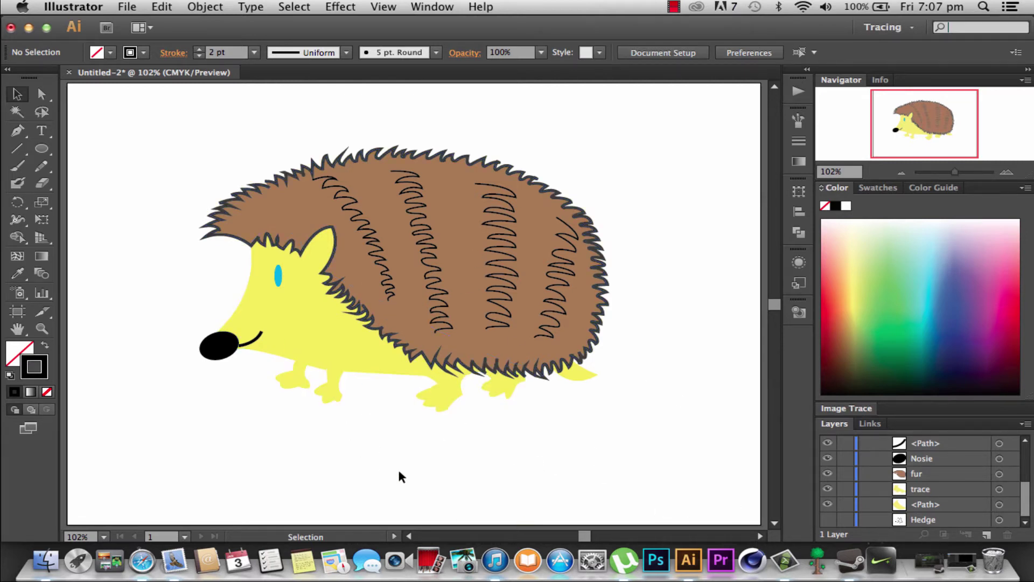
Step: Give the yellow body an orange outline with a 3 pt stroke weight
left_click(359, 337)
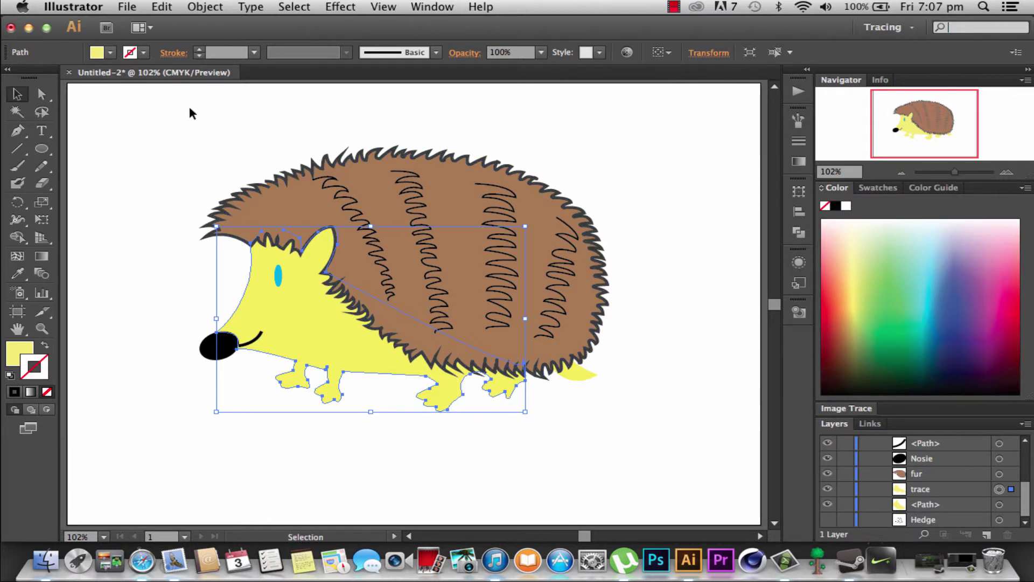
left_click(110, 52)
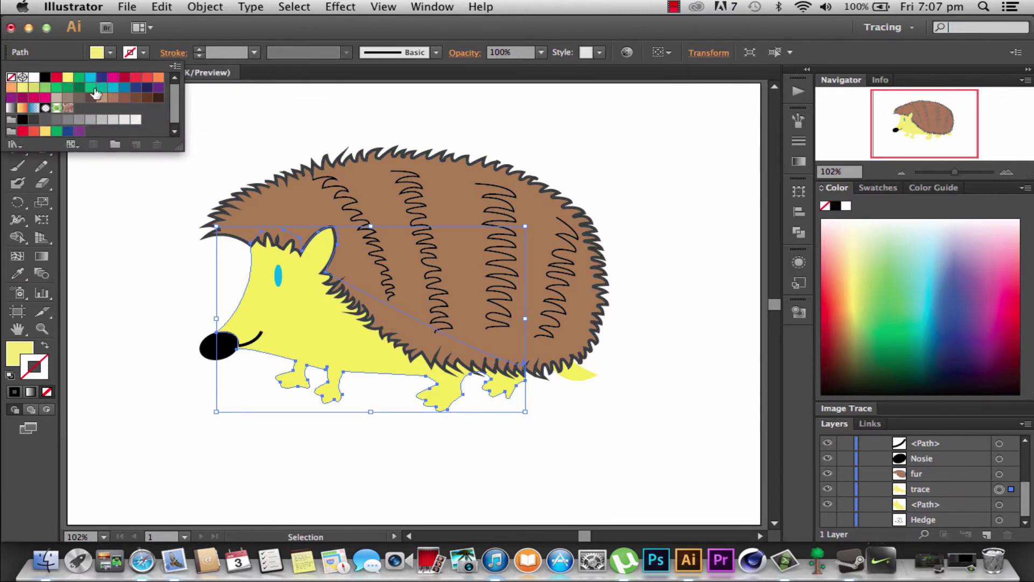
left_click(11, 87)
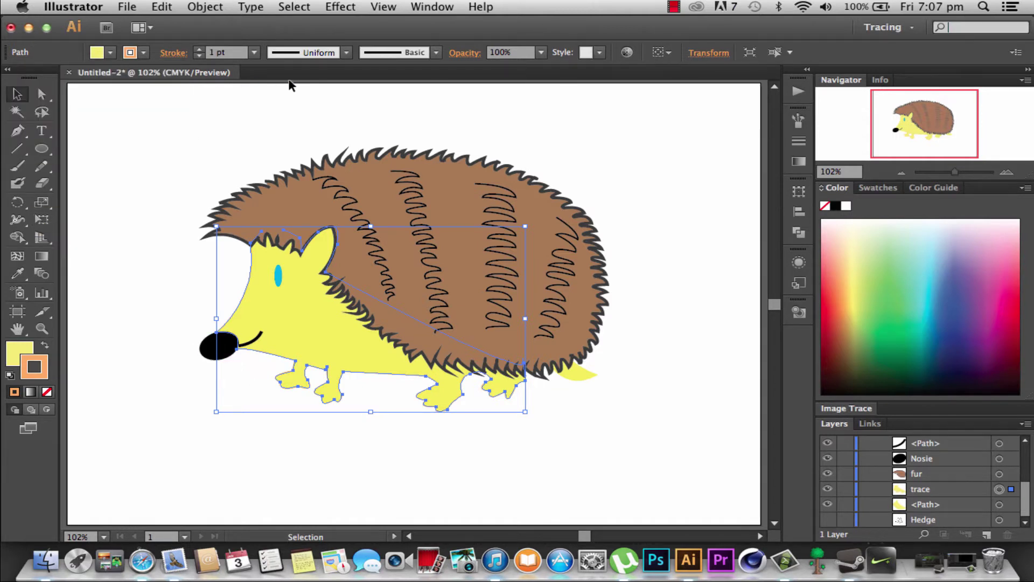
left_click(200, 49)
left_click(200, 49)
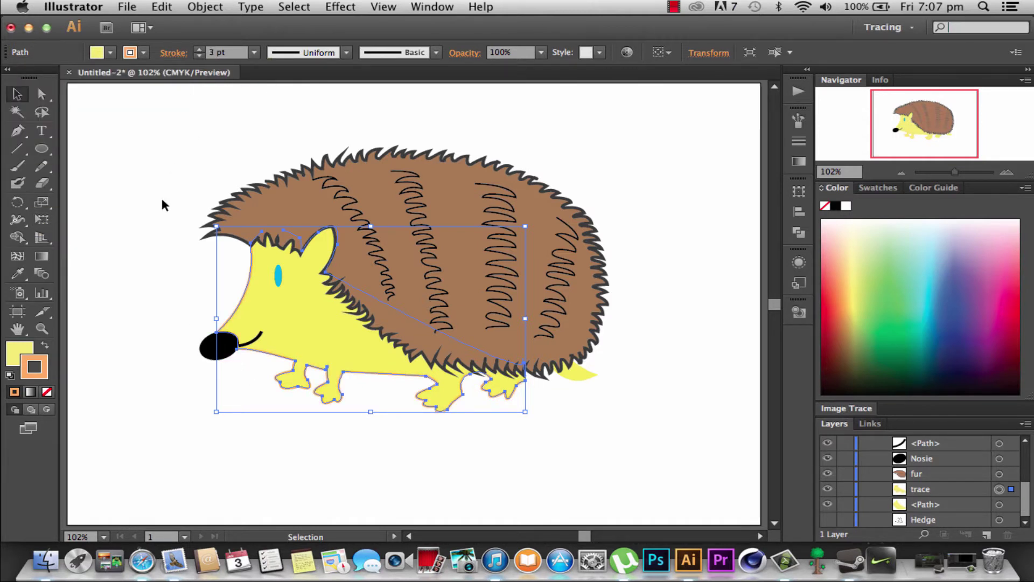
left_click(194, 269)
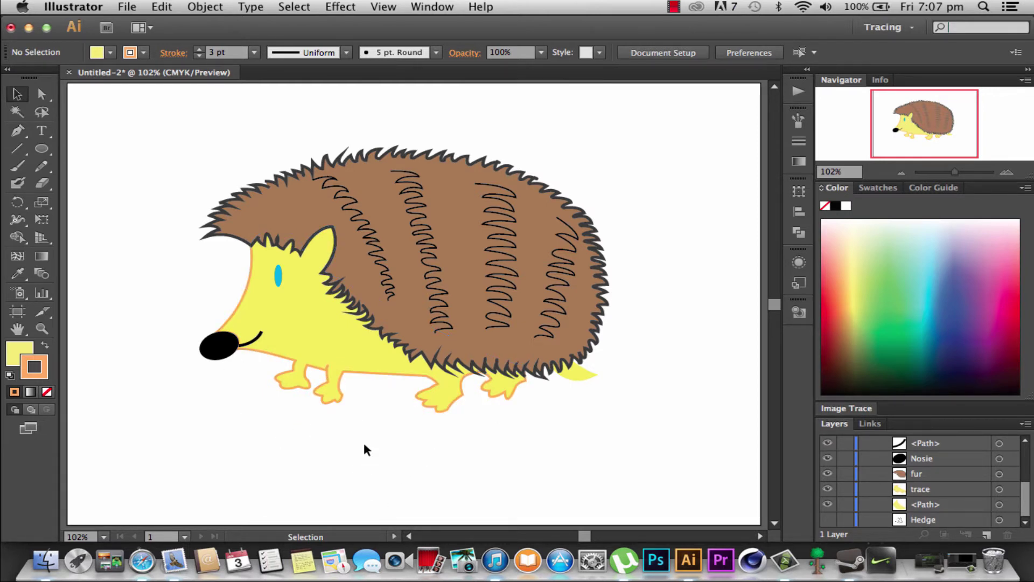
Step: Zoom in on the front foot to inspect the outline, then fit the artboard back in view
key("z")
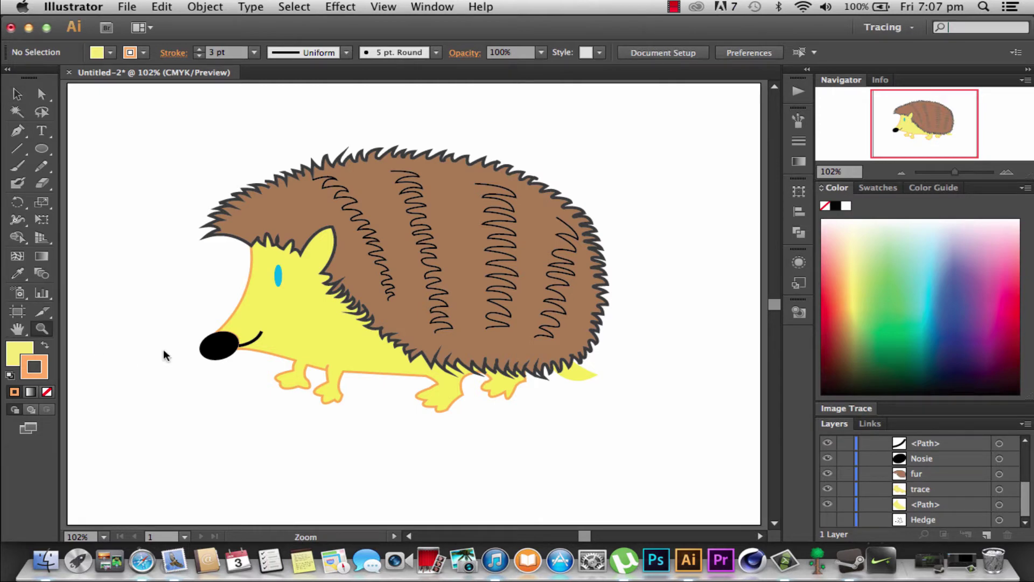
left_click_drag(314, 357, 355, 385)
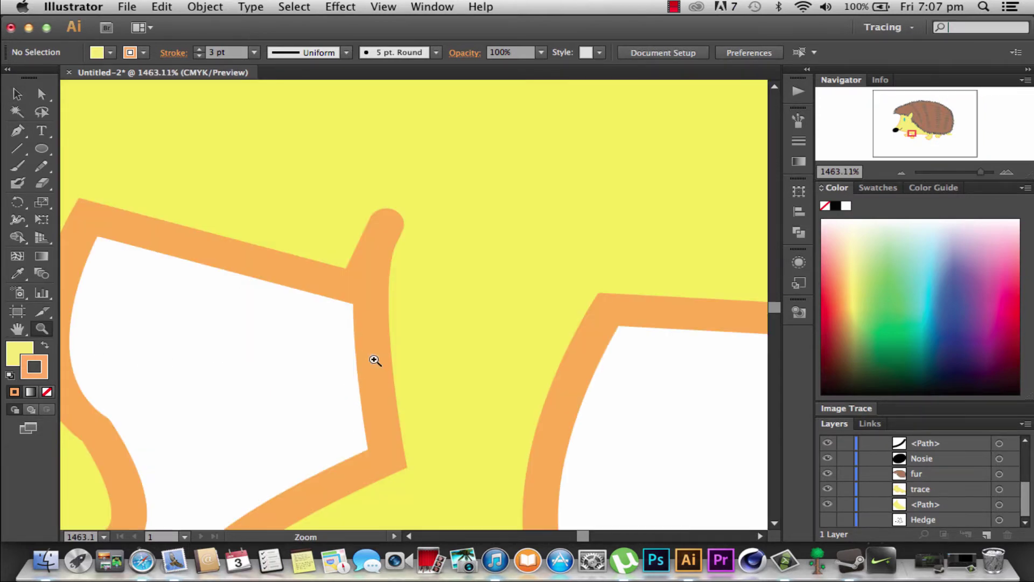
key("super+0")
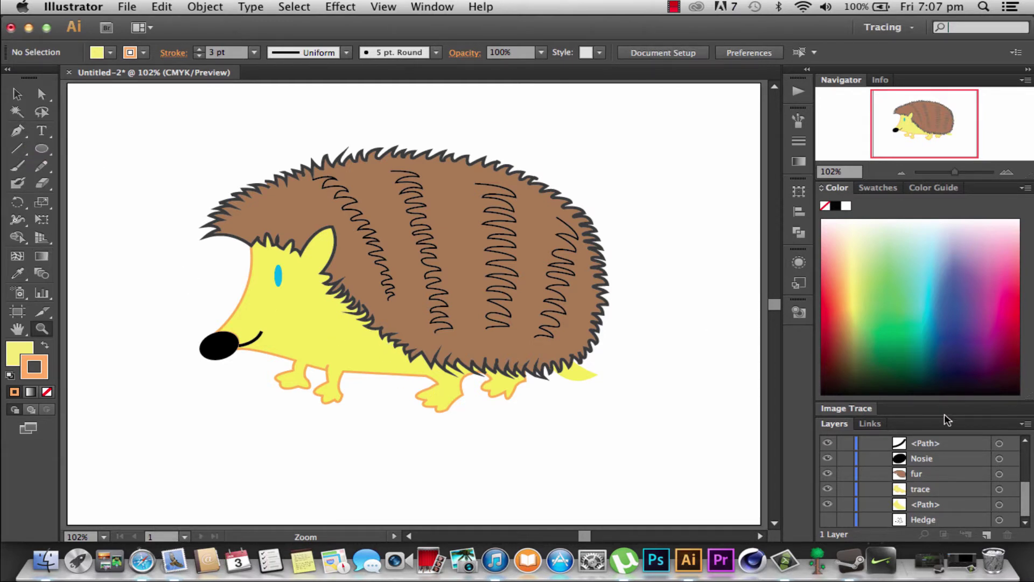
Step: Show the traced hedgehog image, hide the yellow body layer, and pen a front leg line
left_click(828, 520)
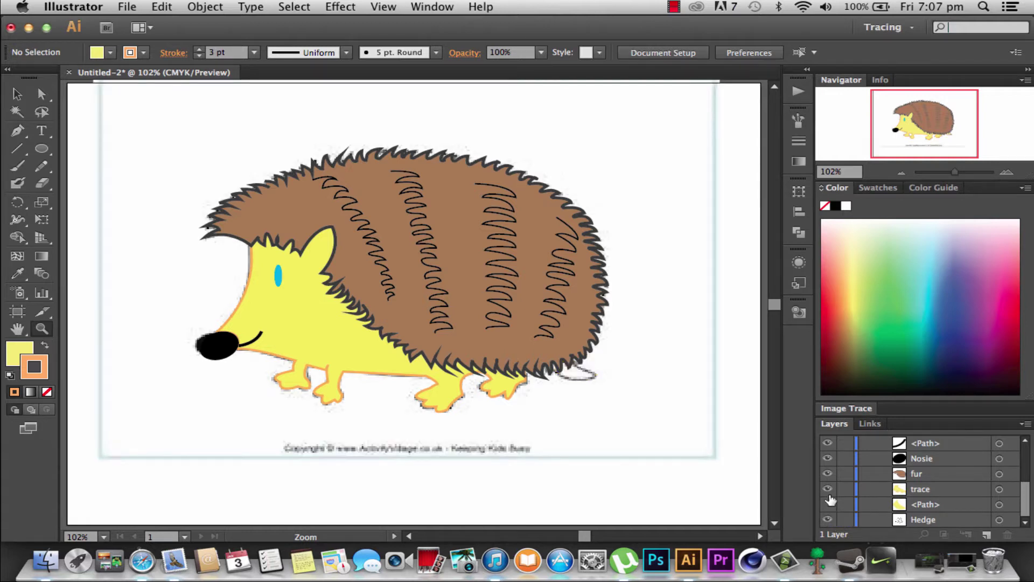
left_click(828, 488)
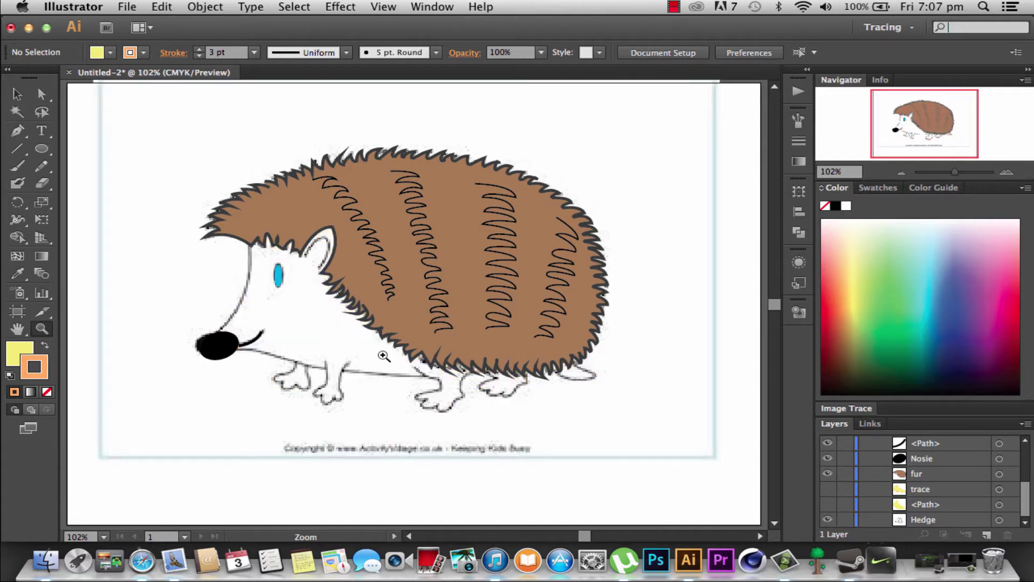
left_click(20, 135)
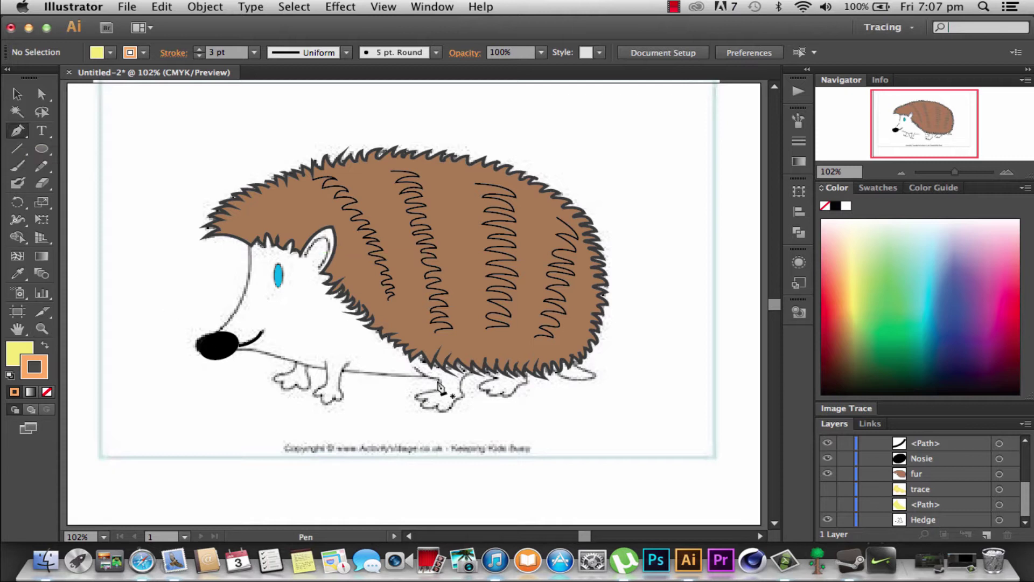
left_click_drag(345, 360, 348, 361)
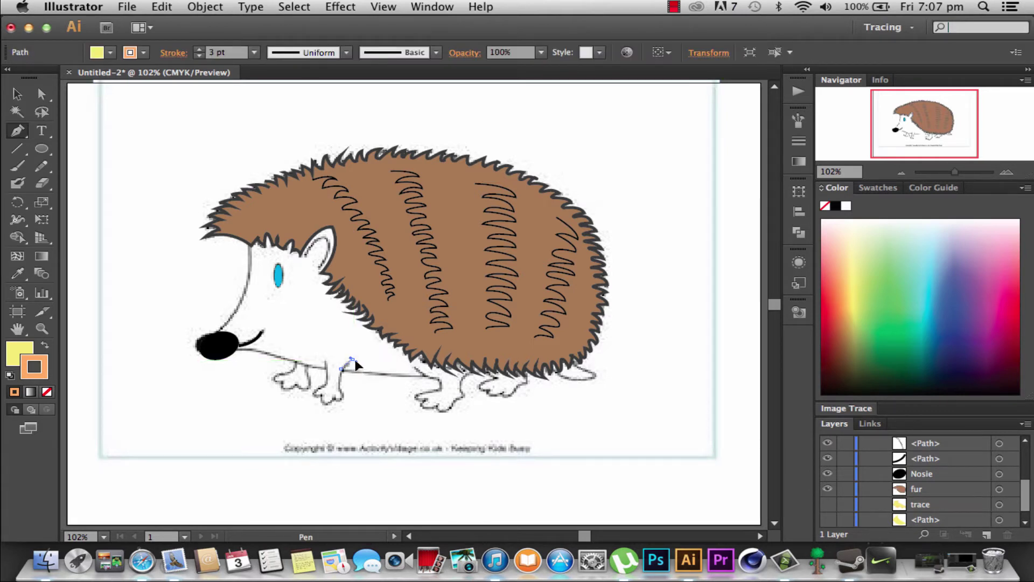
left_click(343, 368)
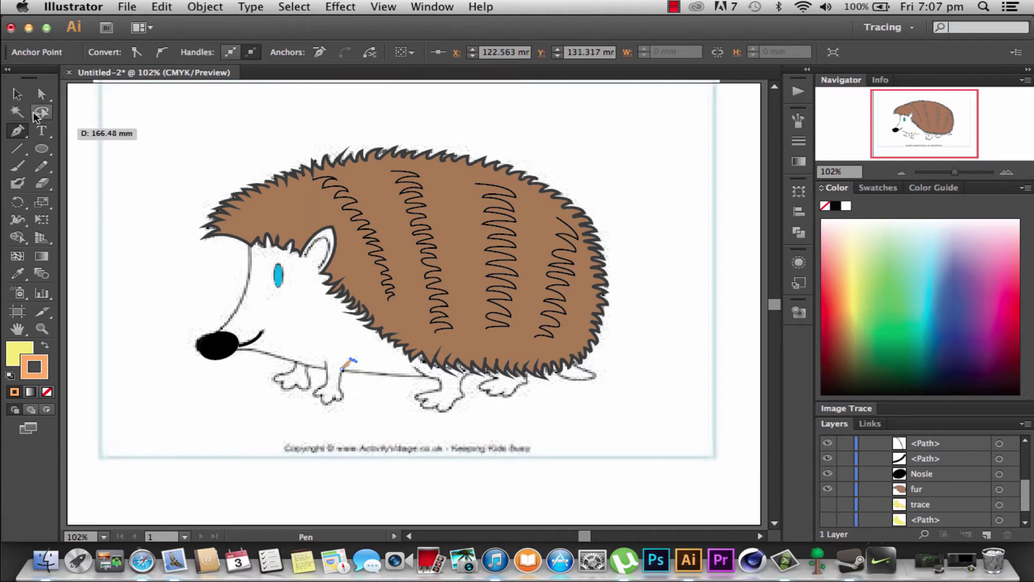
Step: Set the front leg line's fill to None
left_click(17, 93)
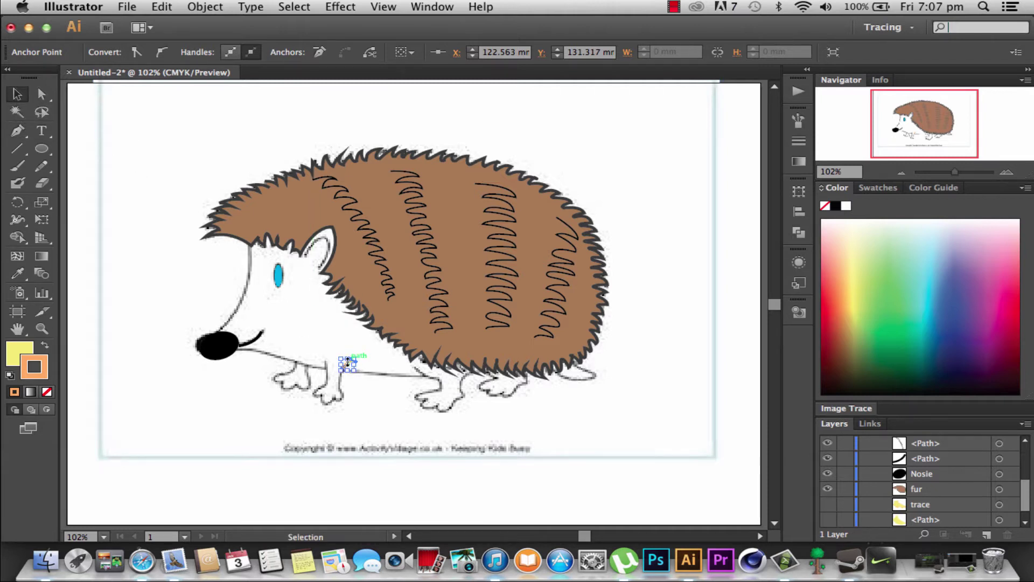
left_click(345, 364)
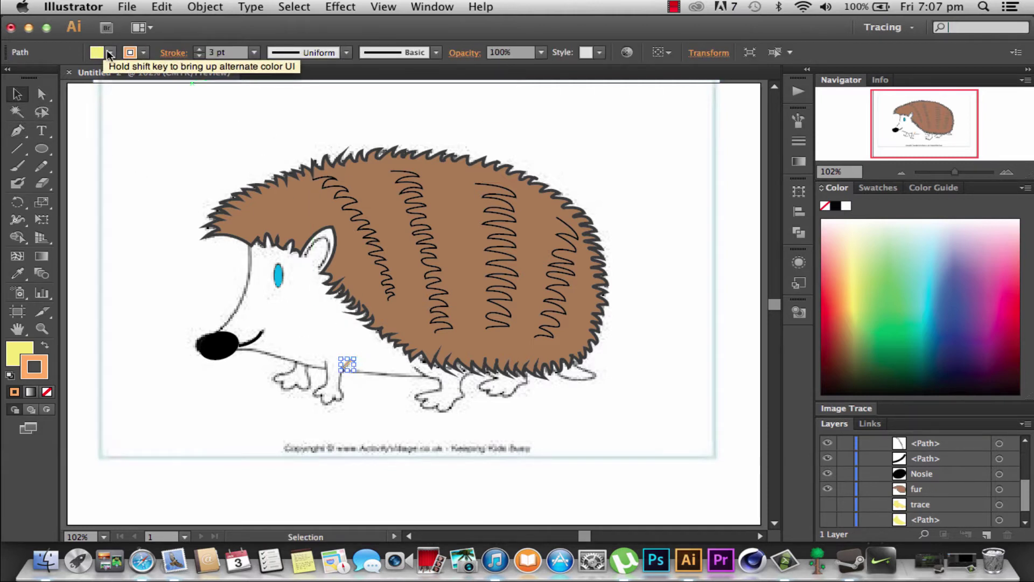
left_click(97, 52)
left_click(11, 77)
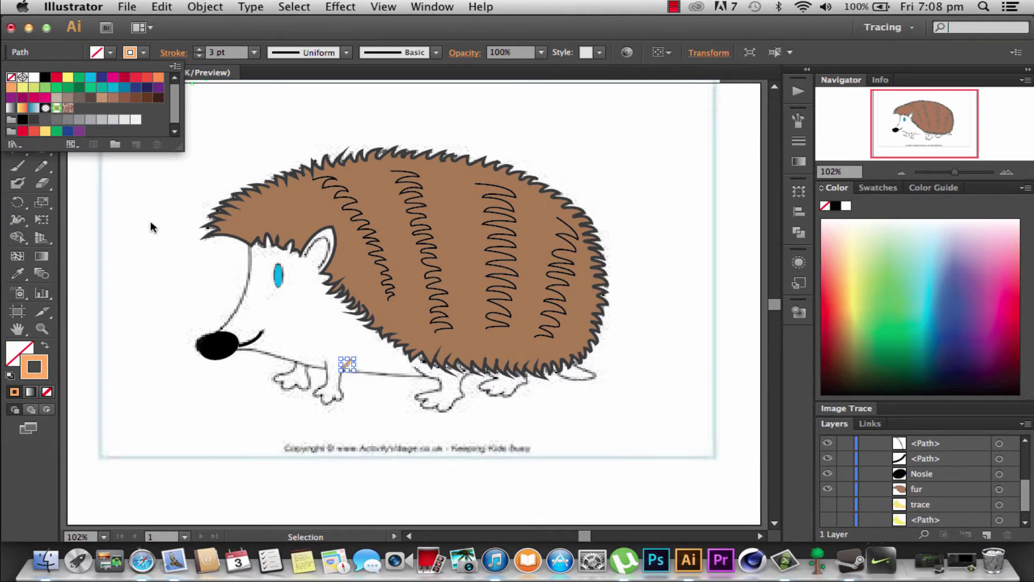
left_click(158, 228)
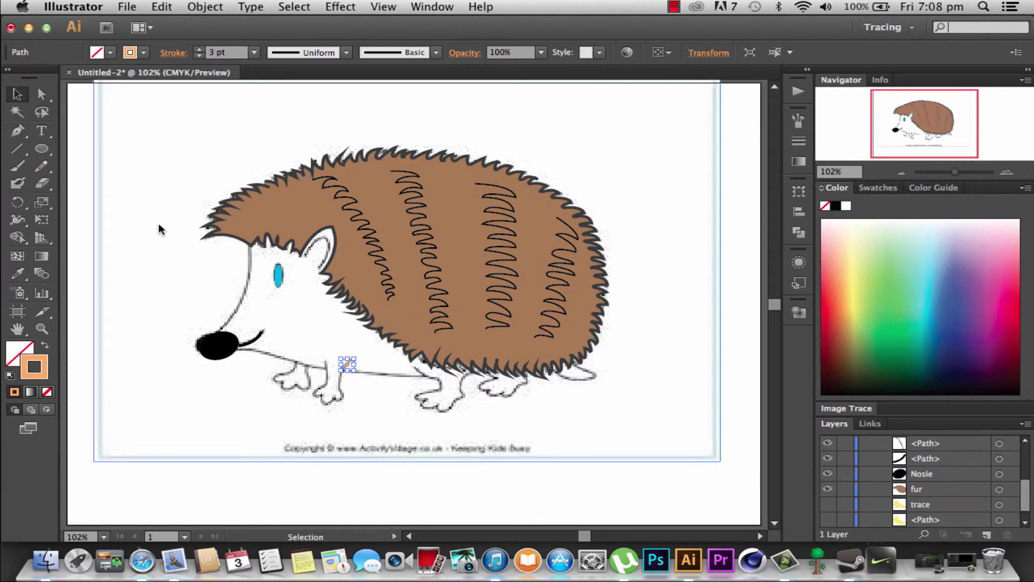
Step: Pen a short back leg line and make the yellow body trace layer visible again
left_click(18, 130)
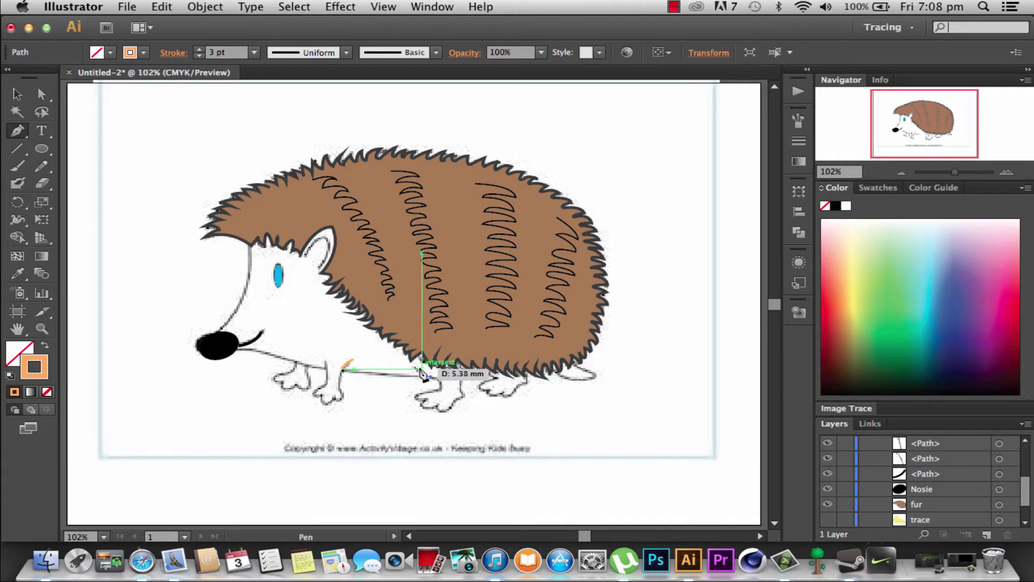
left_click(419, 371)
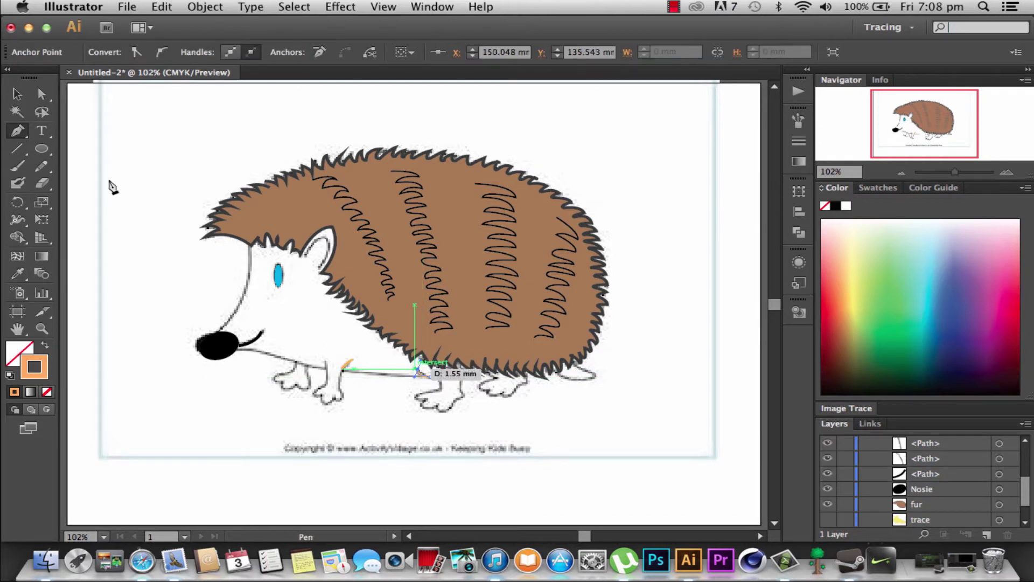
key("v")
left_click(154, 122)
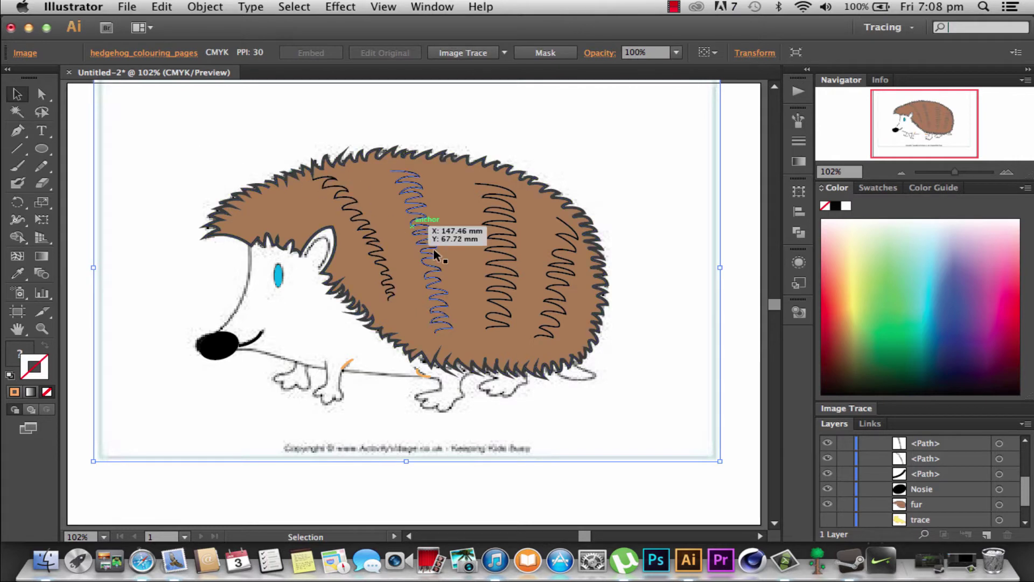
left_click(828, 519)
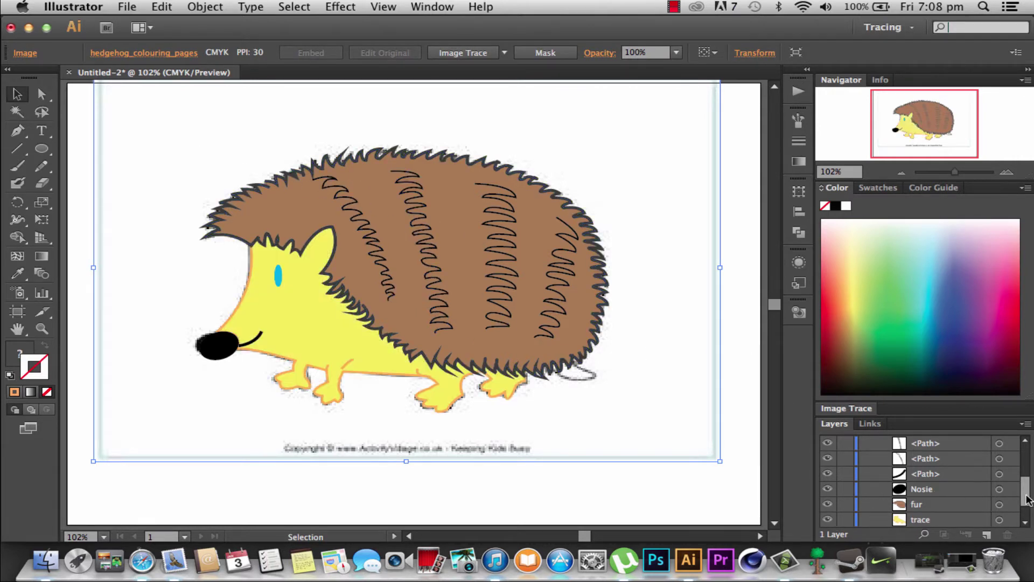
Step: Hide the Hedge picture to reveal the tail, and nudge the front leg line right and down
scroll(975, 517, "down", 2)
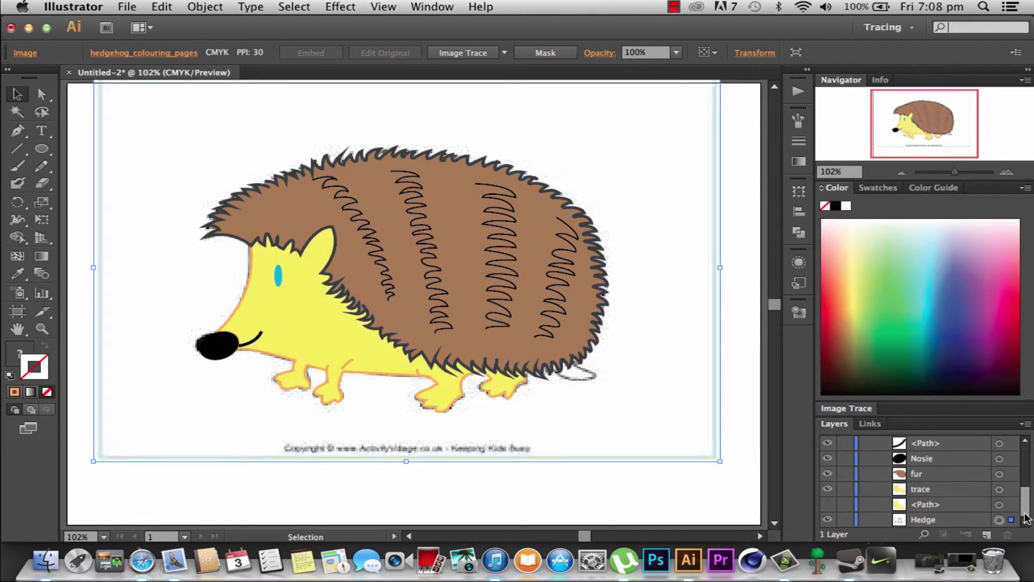
left_click(389, 486)
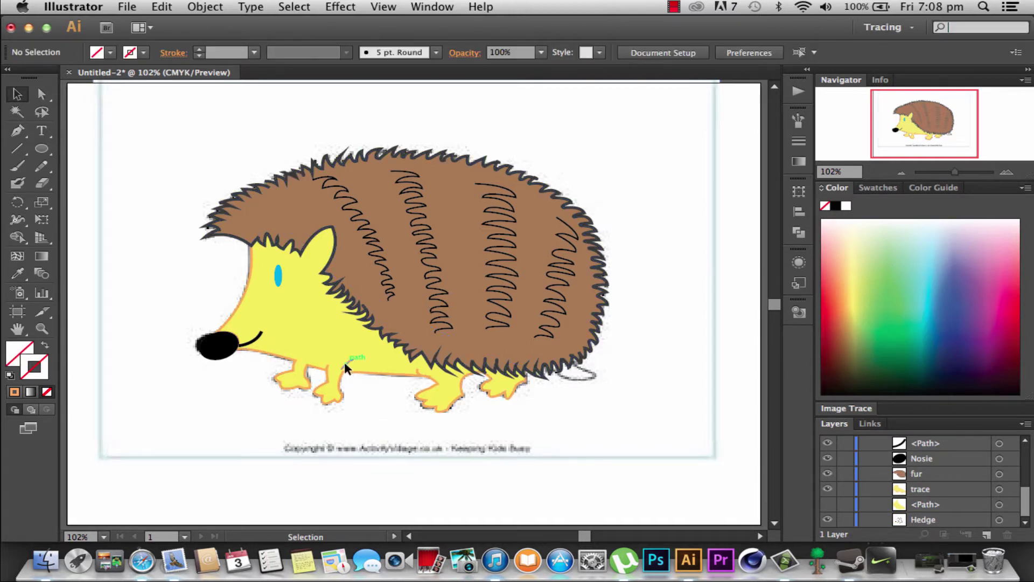
left_click(345, 369)
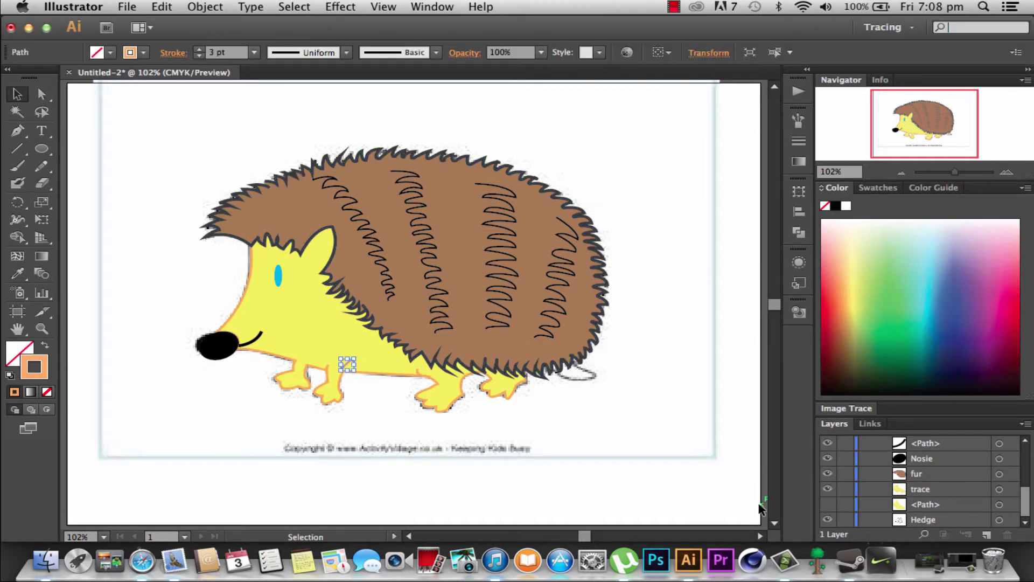
left_click(828, 519)
left_click(374, 501)
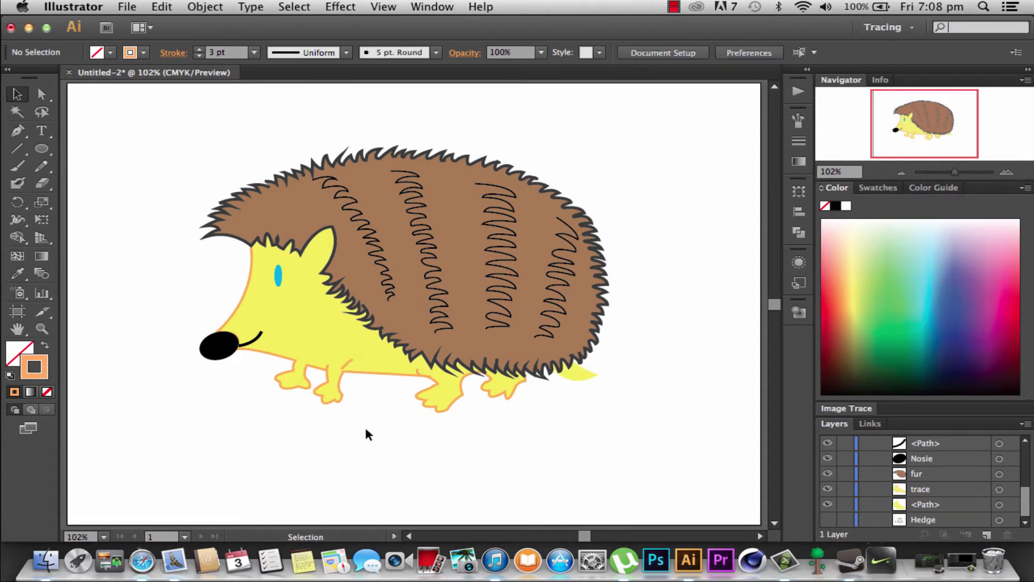
left_click(347, 365)
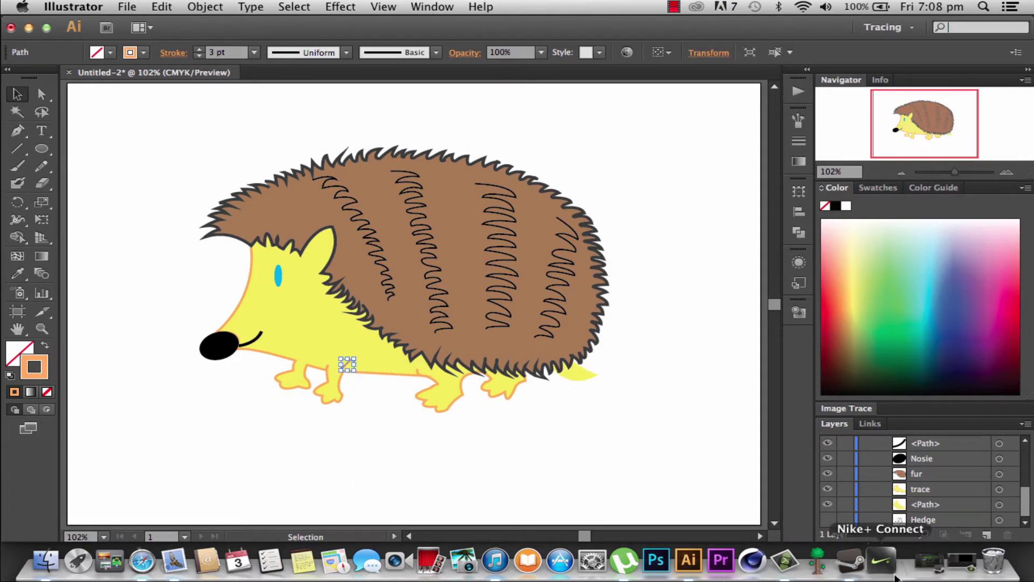
key("Right")
key("Right")
key("Right")
key("Right")
key("Right")
key("Down")
key("Down")
key("Down")
key("Down")
Step: Nudge the back leg line four steps up and to the right
left_click(583, 510)
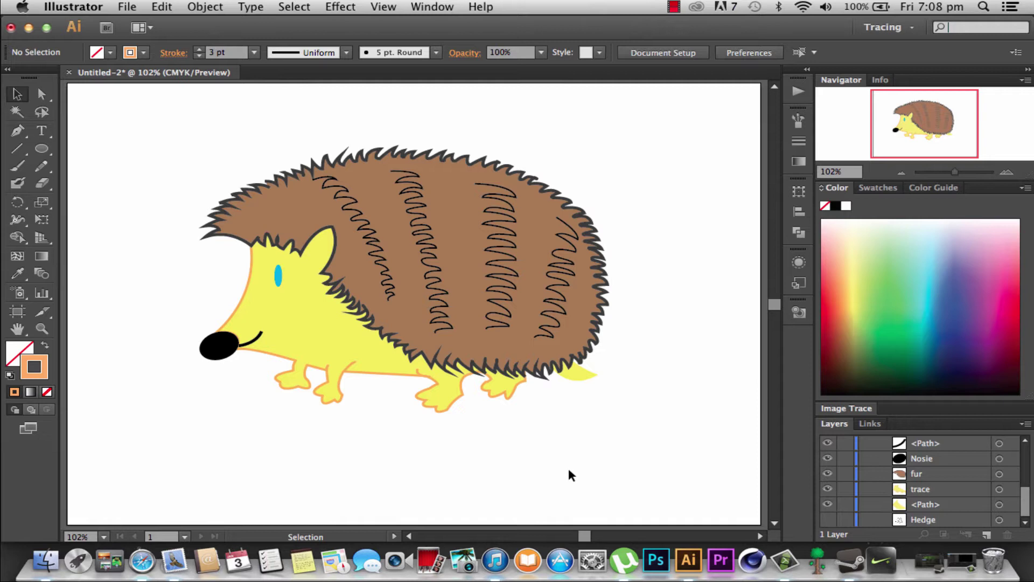
left_click(420, 373)
key("Right")
key("Right")
key("Up")
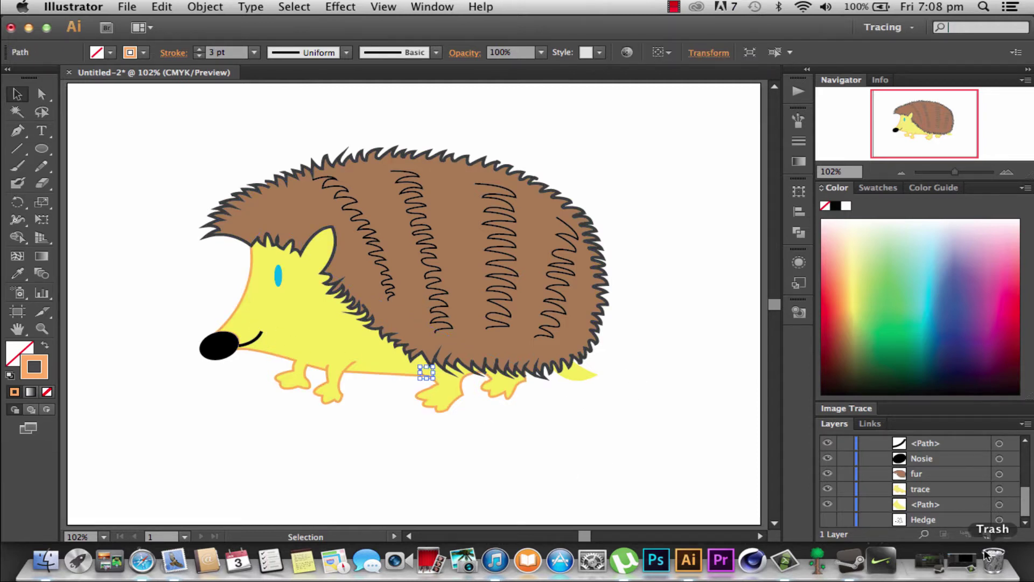
key("Right")
key("Up")
key("Right")
key("Right")
key("Up")
key("Right")
key("Right")
key("Up")
left_click(625, 464)
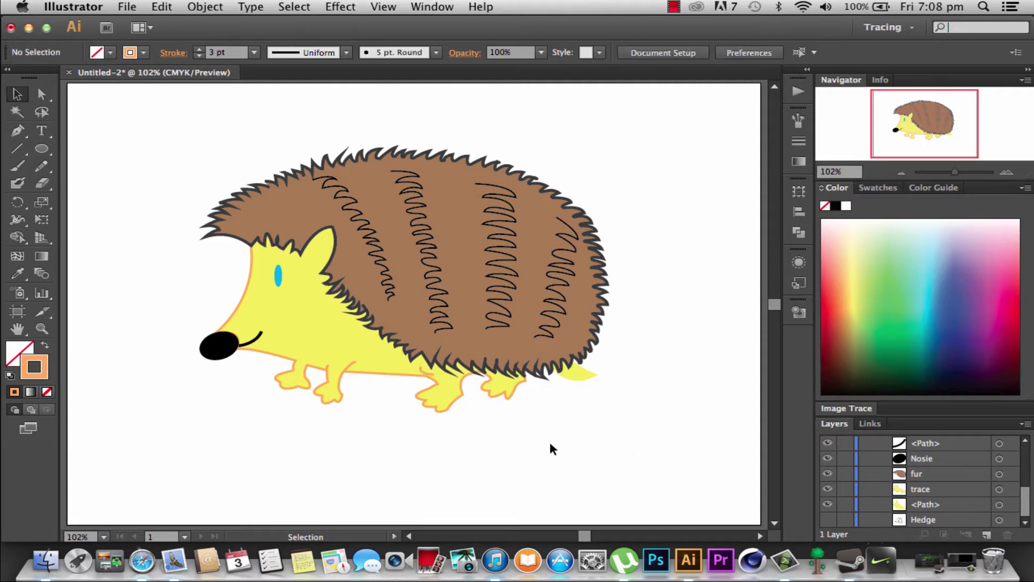
Step: Reshape the back and front leg lines by dragging their anchor points with Direct Selection
left_click(427, 371)
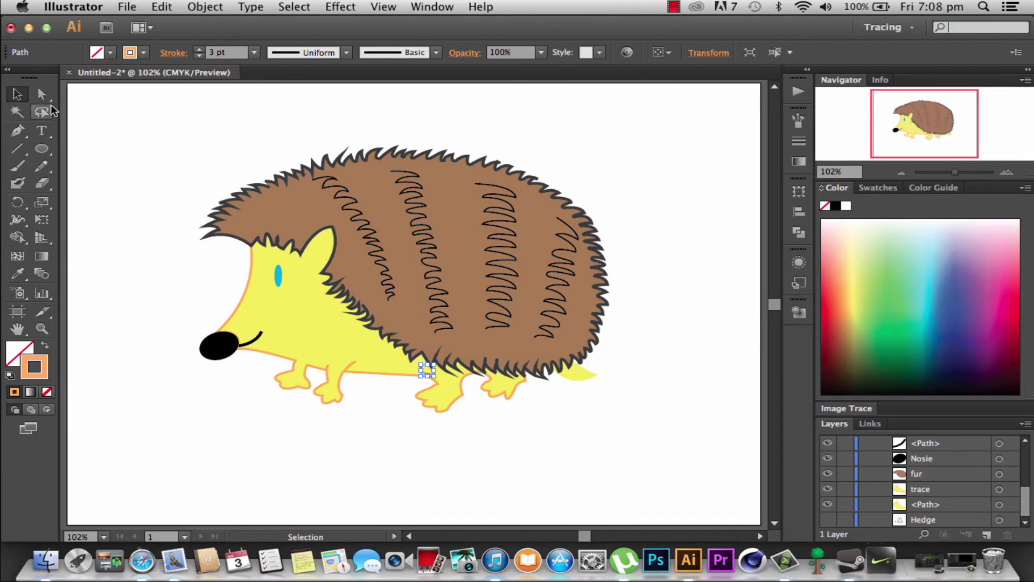
left_click(41, 94)
left_click_drag(434, 377, 432, 374)
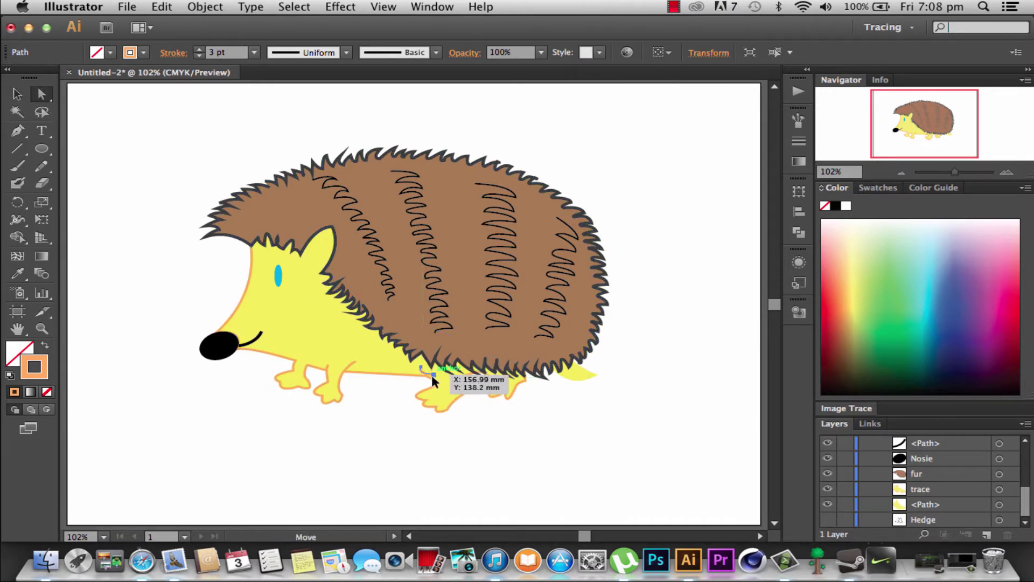
left_click_drag(432, 374, 422, 370)
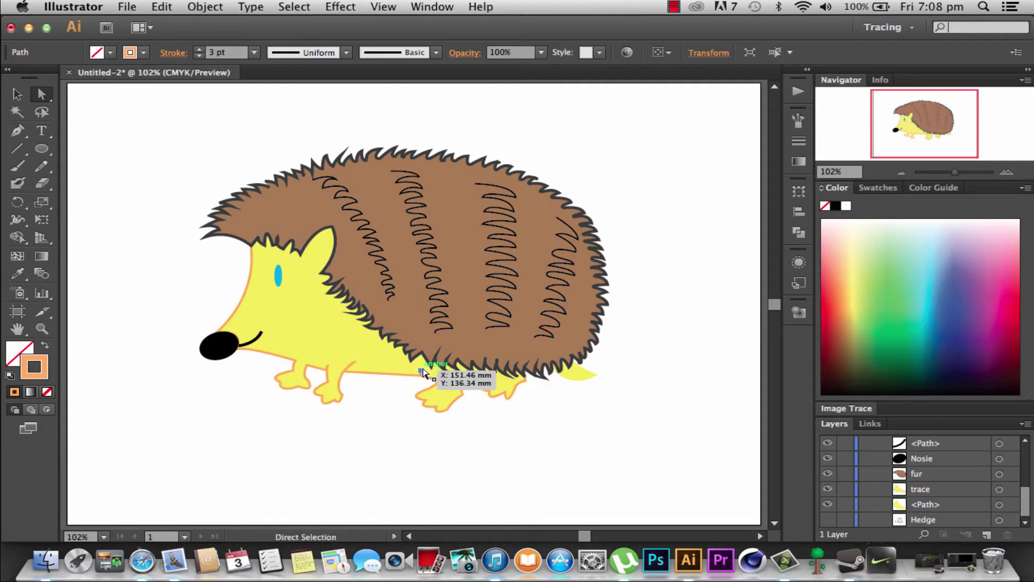
left_click(422, 372)
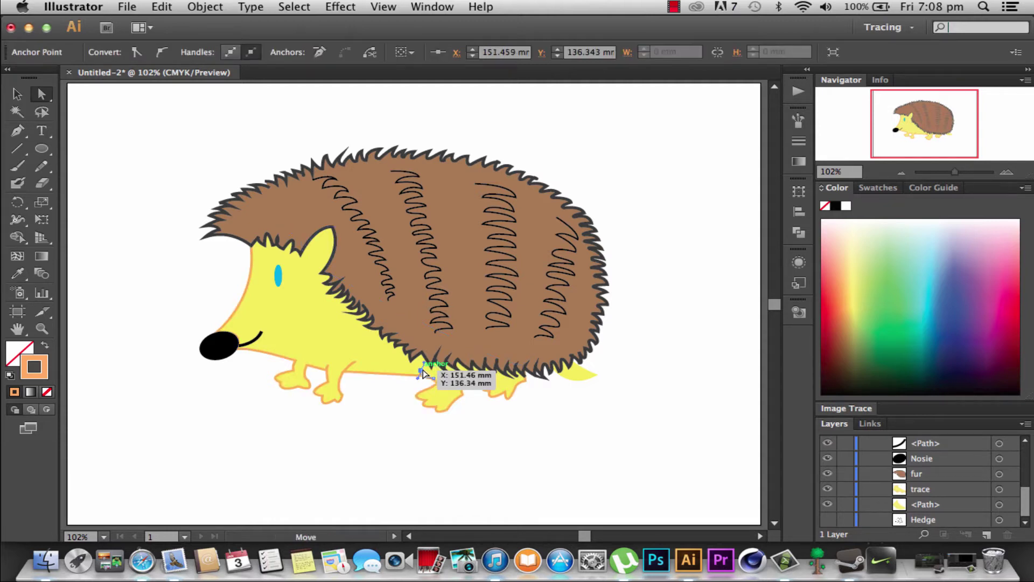
left_click_drag(423, 372, 431, 381)
left_click(434, 380)
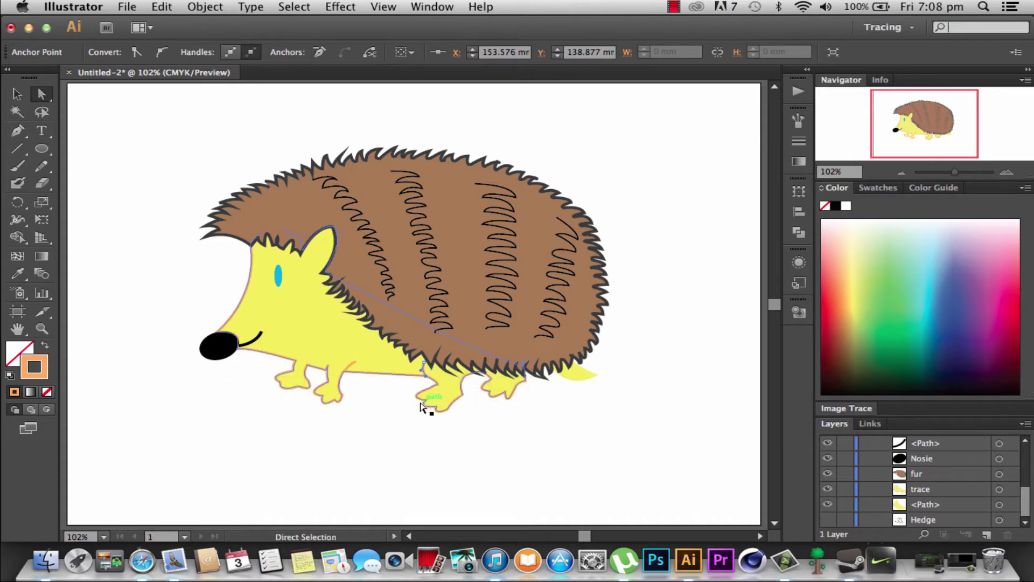
left_click(419, 401)
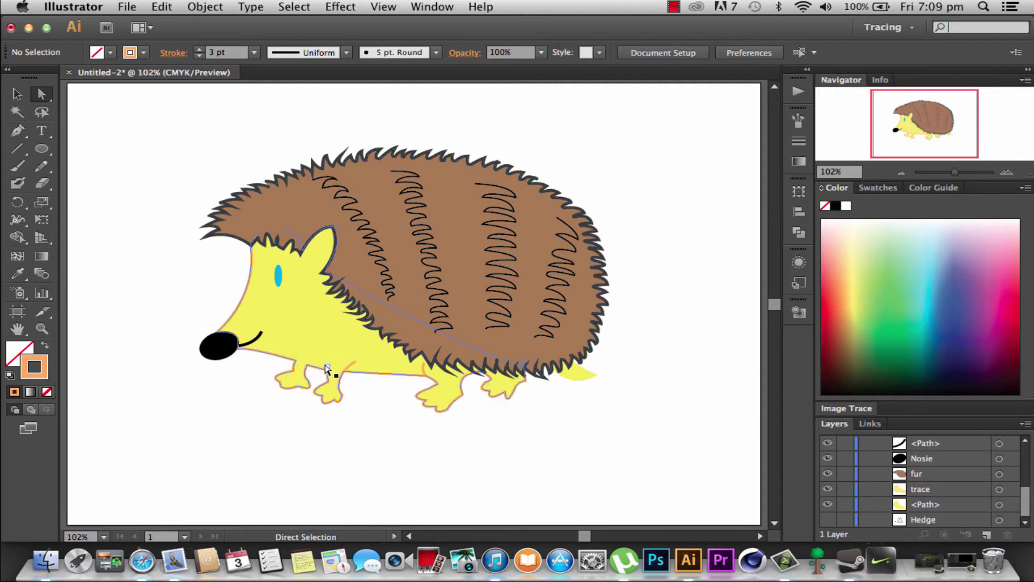
left_click_drag(326, 369, 332, 367)
left_click(422, 445)
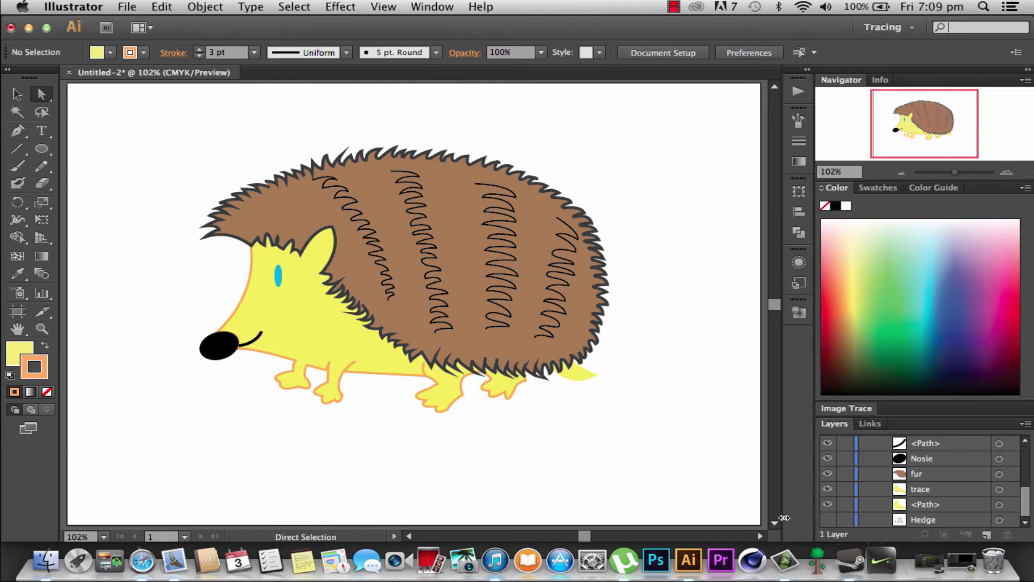
Step: Give the hedgehog's yellow tail a light-orange outline at 3 pt, then deselect it
left_click(586, 373)
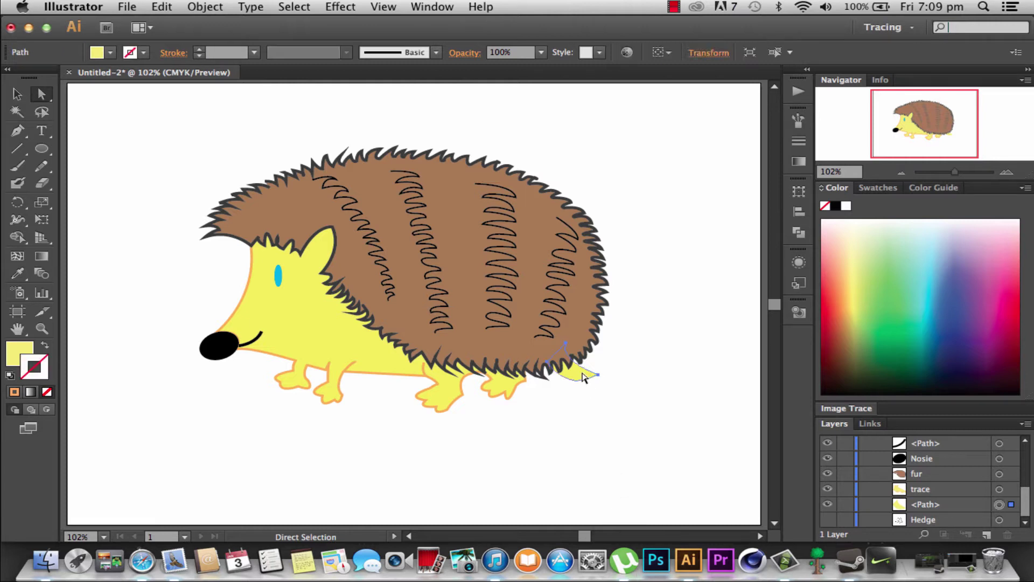
left_click(143, 52)
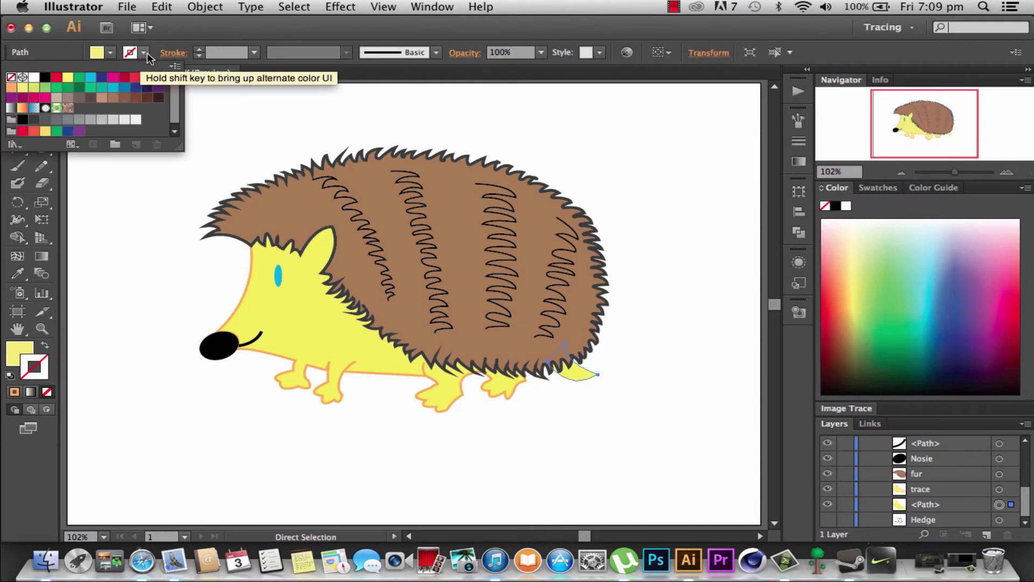
left_click(11, 87)
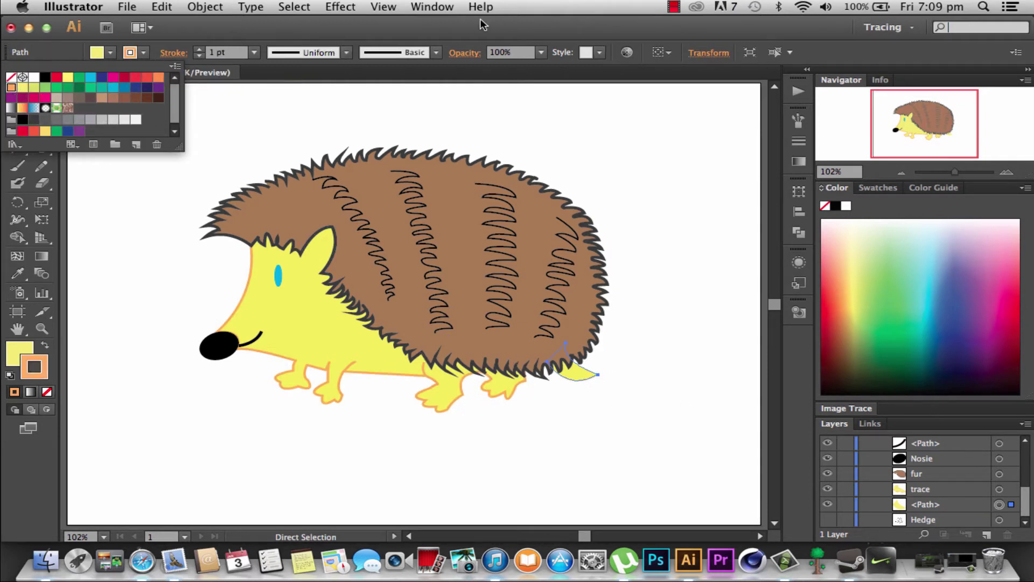
left_click(198, 49)
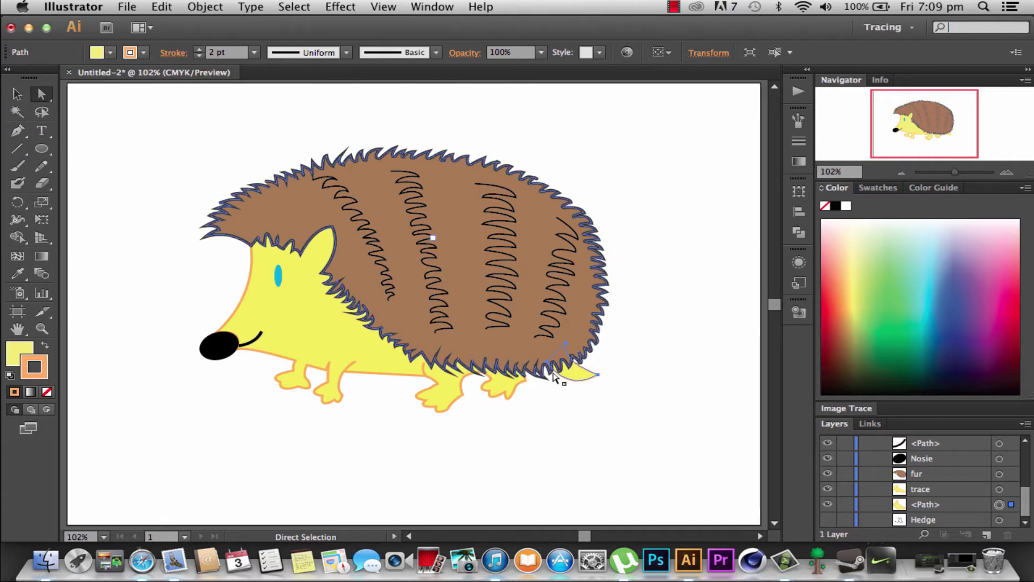
left_click(617, 430)
left_click(597, 375)
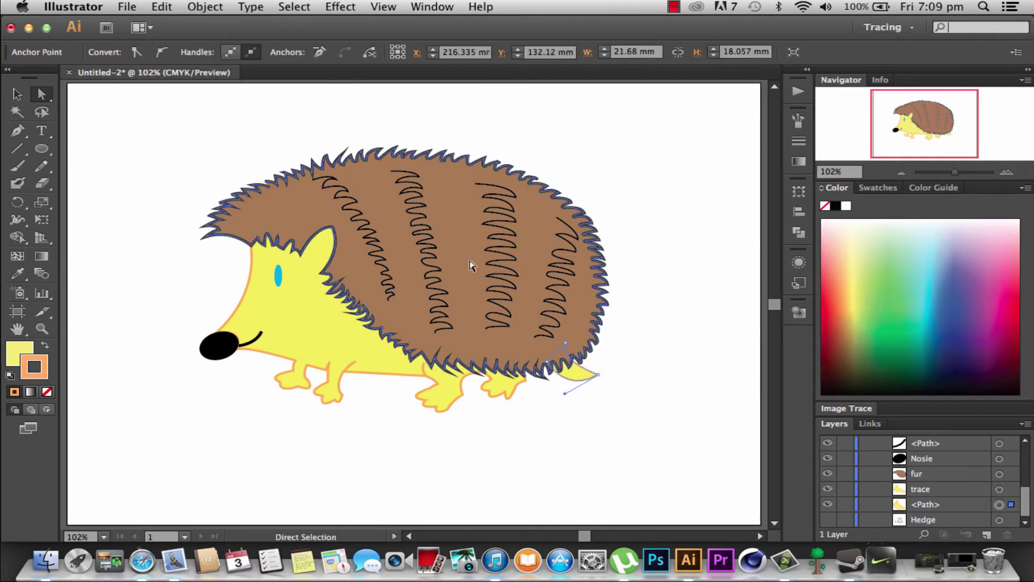
left_click(17, 93)
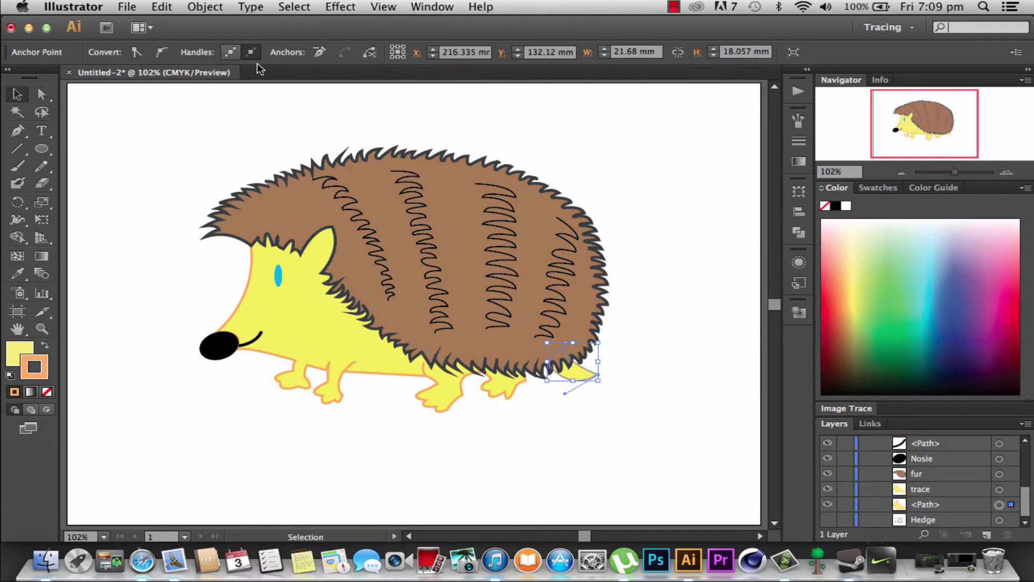
left_click(589, 372)
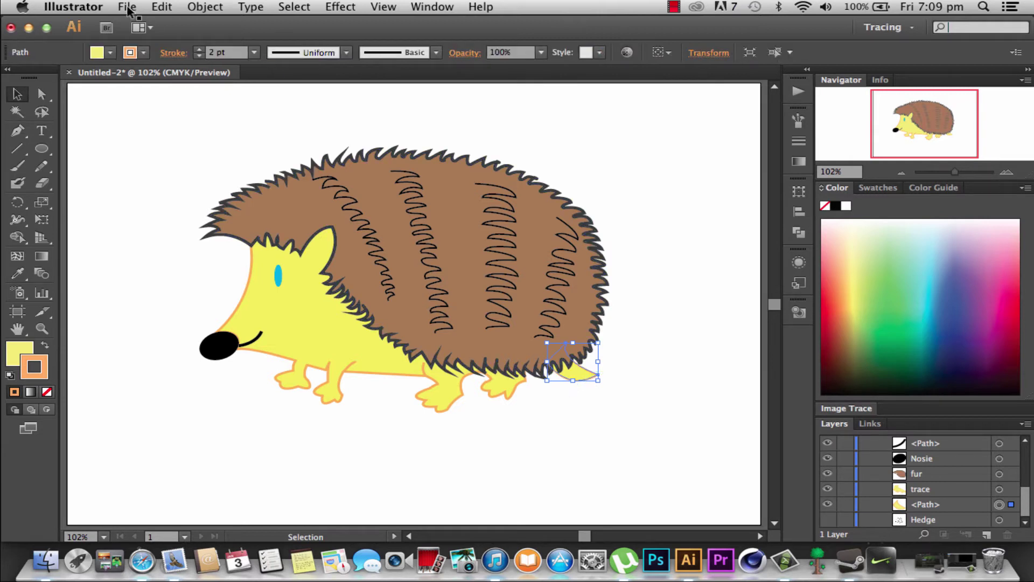
left_click(200, 49)
left_click(626, 377)
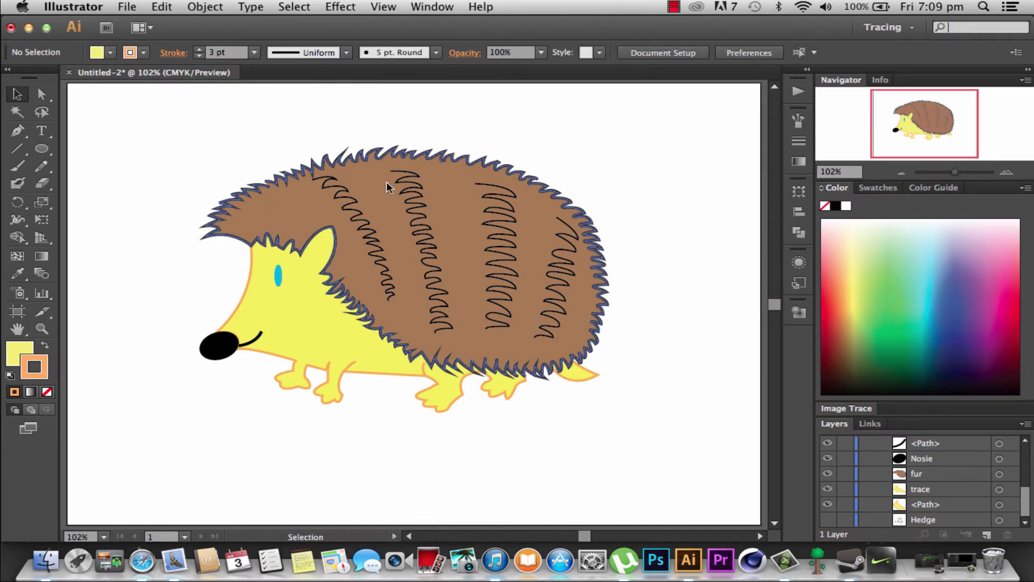
Step: Save the drawing as hedgehog.ai with default Illustrator options, then minimise the window
left_click(135, 7)
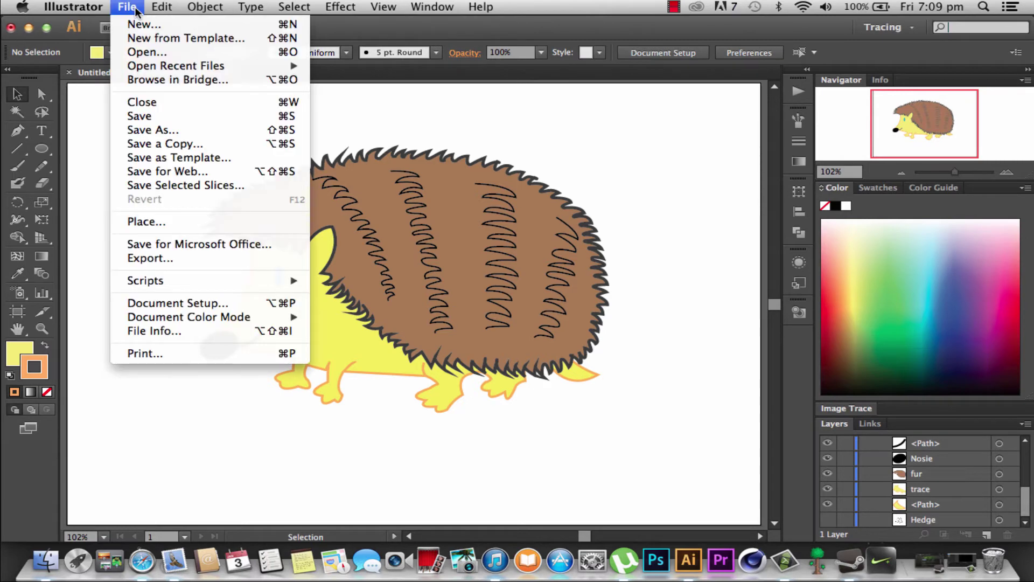
left_click(146, 130)
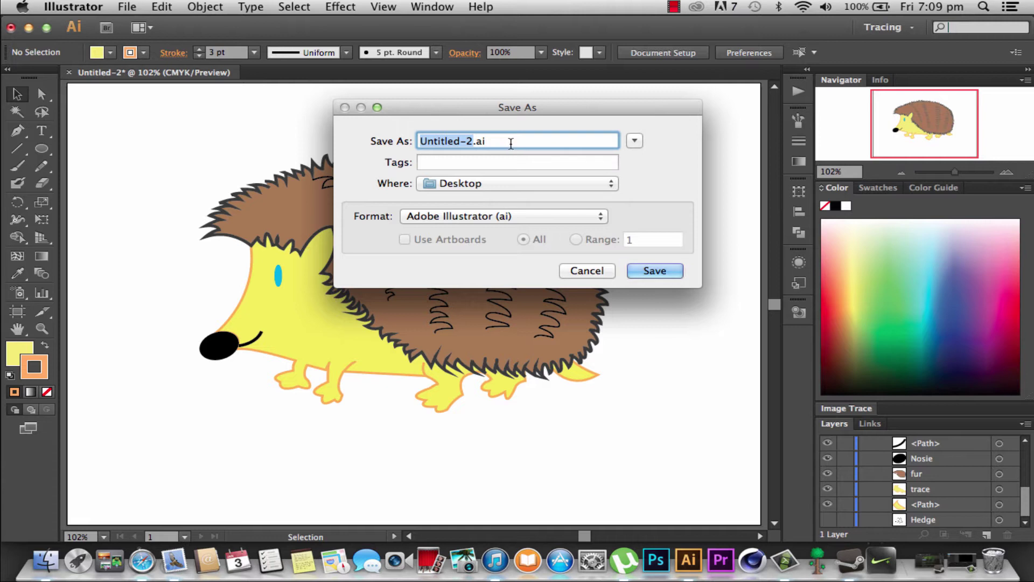
type("hedg")
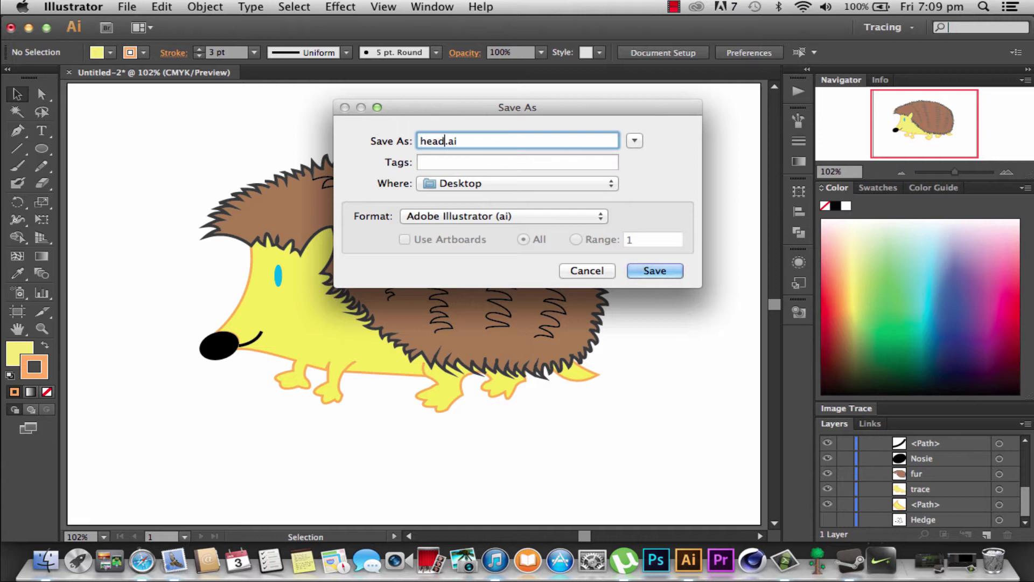
key("BackSpace")
key("BackSpace")
type("dgeh")
type("og")
key("Return")
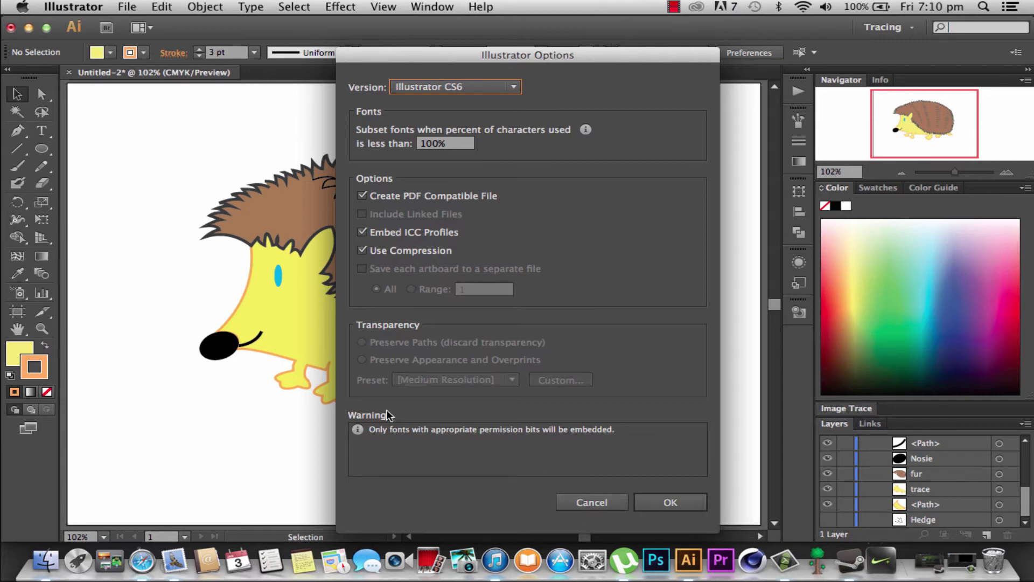
left_click(668, 504)
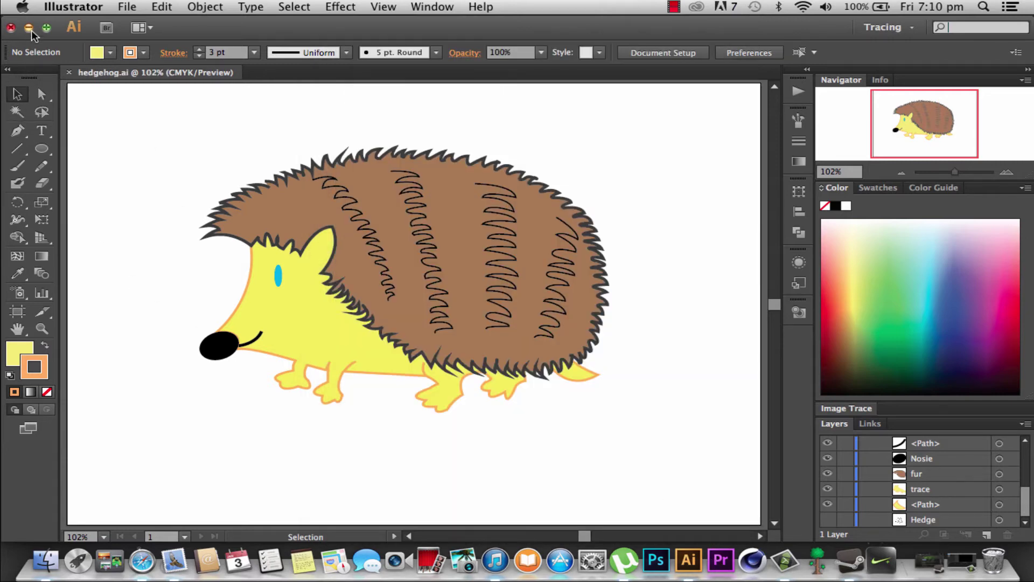
left_click(29, 28)
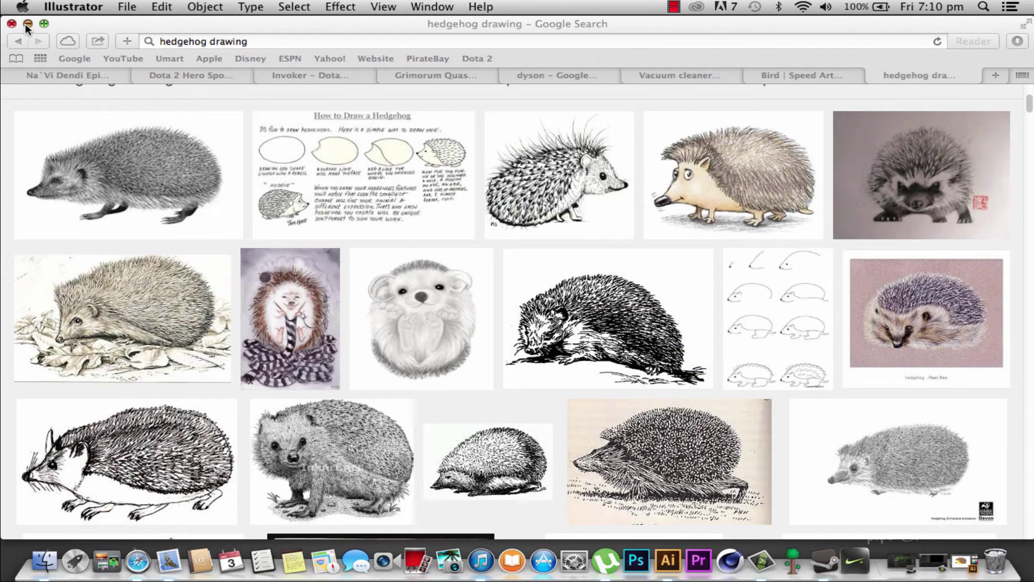
Step: Minimise the browser and launch Photoshop CC from the Dock
left_click(26, 24)
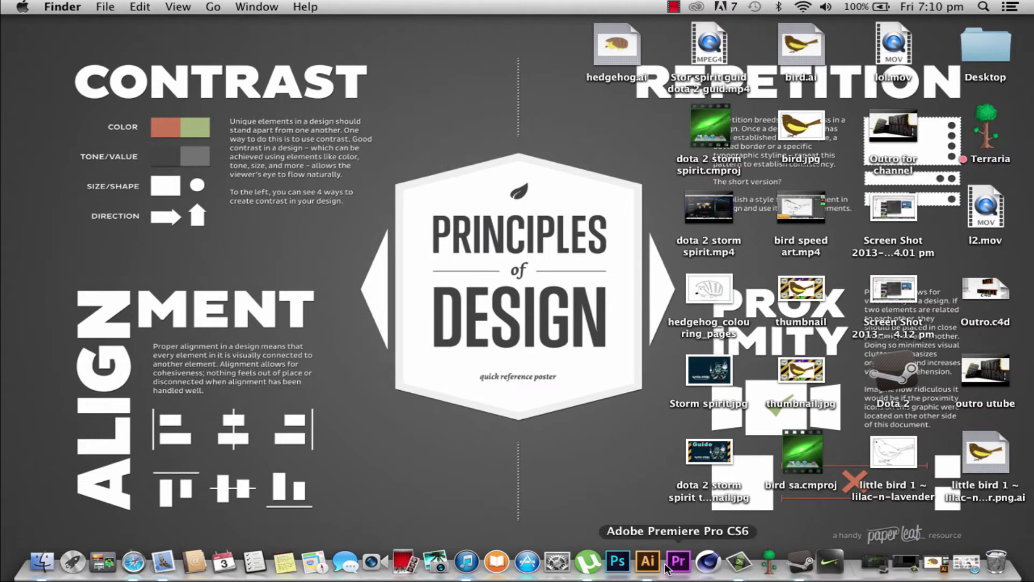
left_click(618, 562)
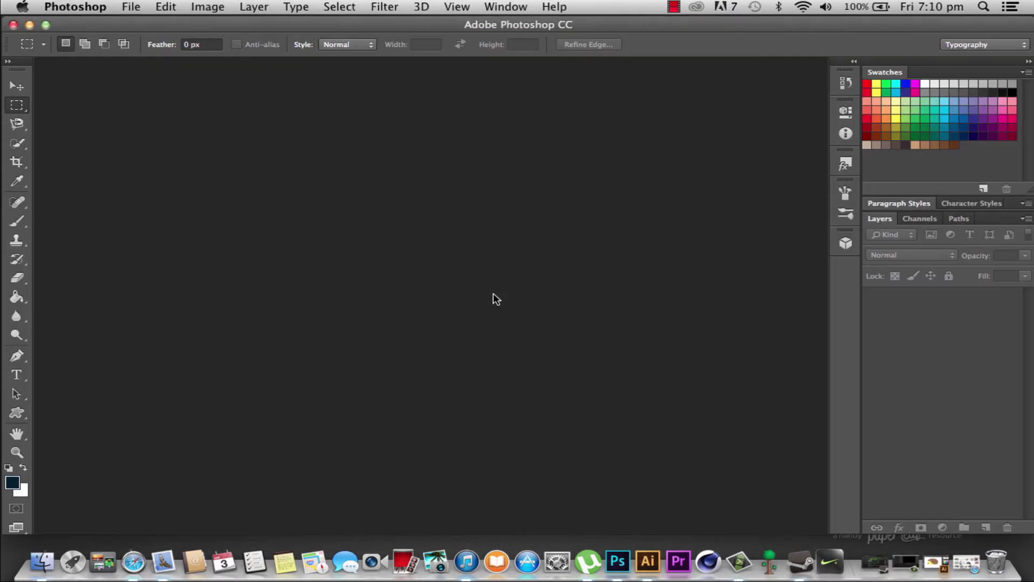
Step: Open hedgehog.ai from the Desktop, importing it with default PDF settings
left_click(132, 6)
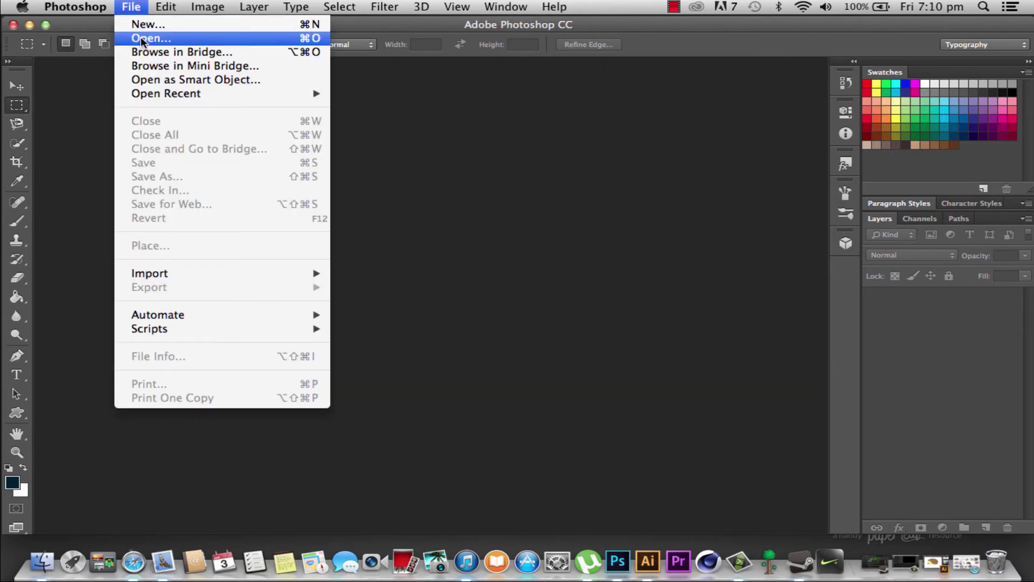
left_click(140, 38)
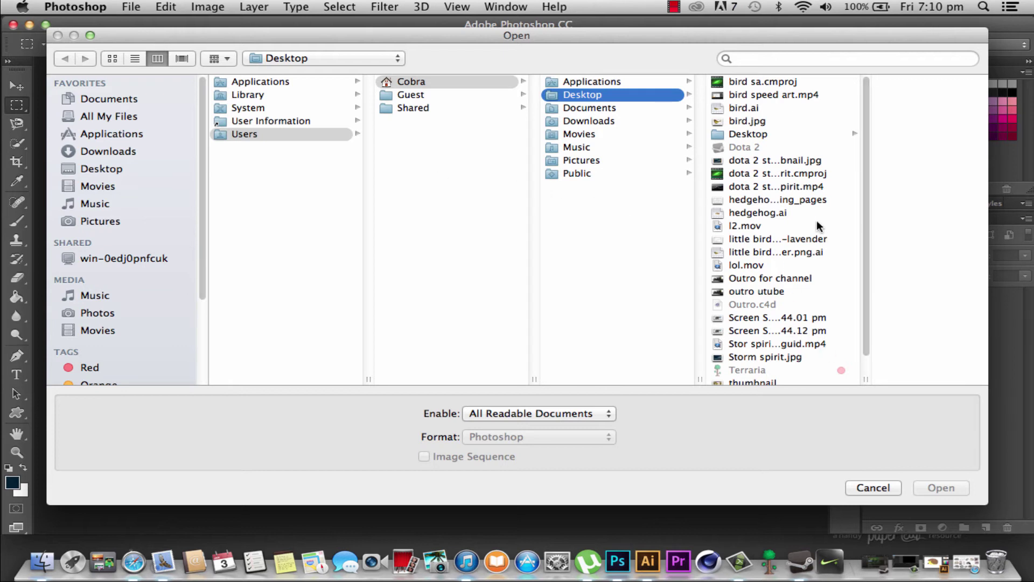
left_click(776, 213)
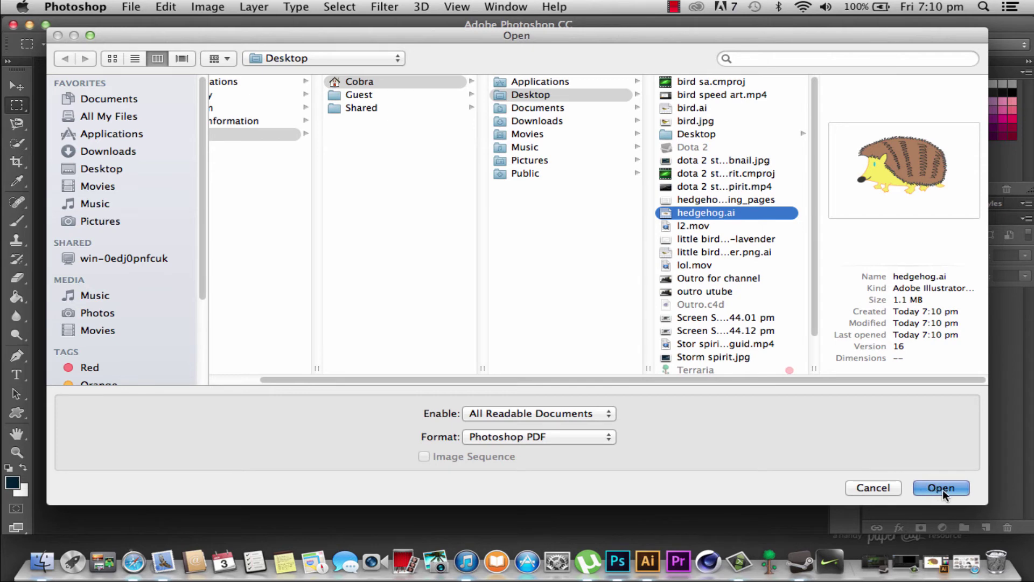
left_click(944, 488)
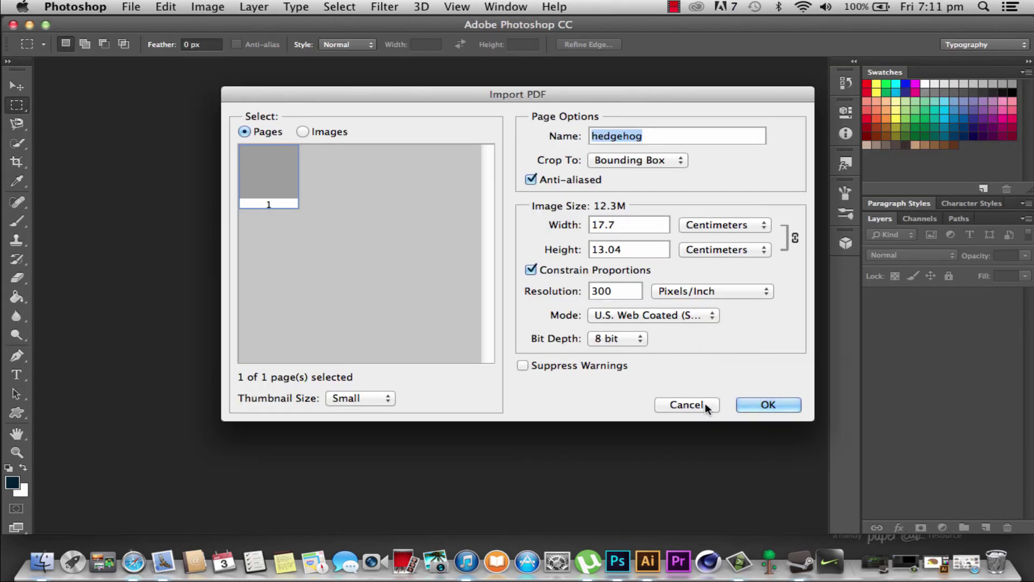
left_click(759, 410)
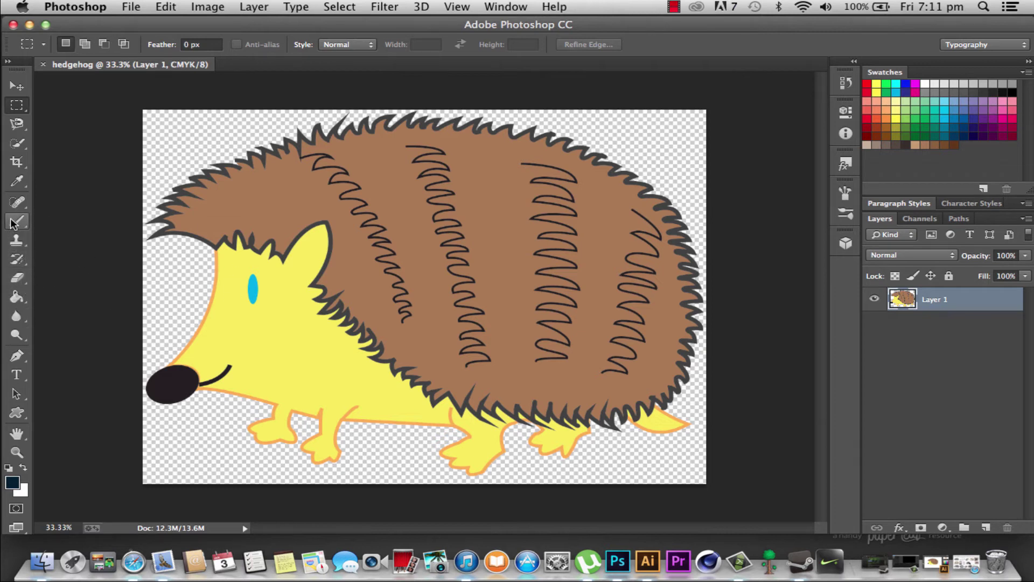
Step: Add a new empty layer above the hedgehog and choose a soft round brush at 40 px
left_click(14, 223)
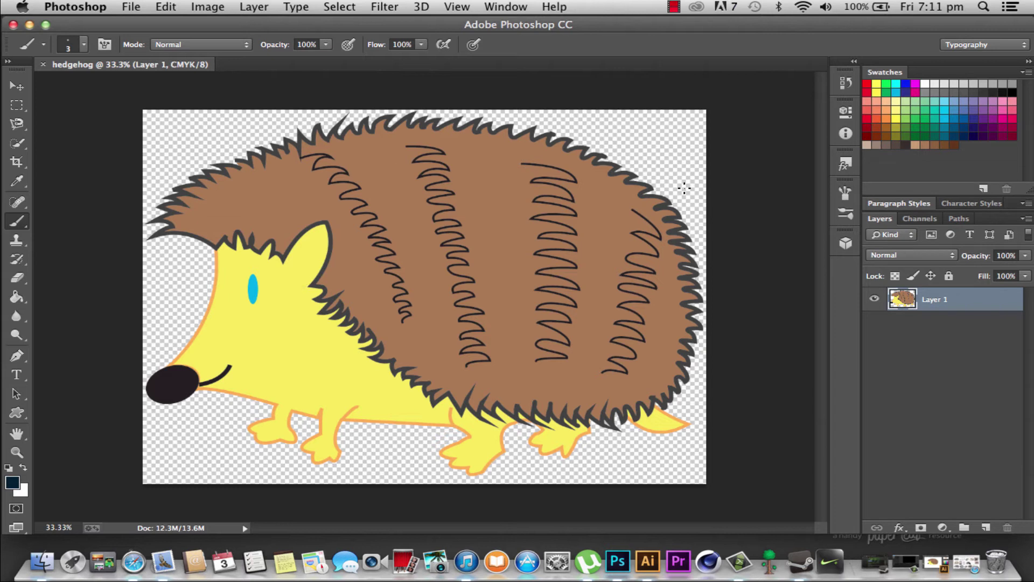
left_click(985, 528)
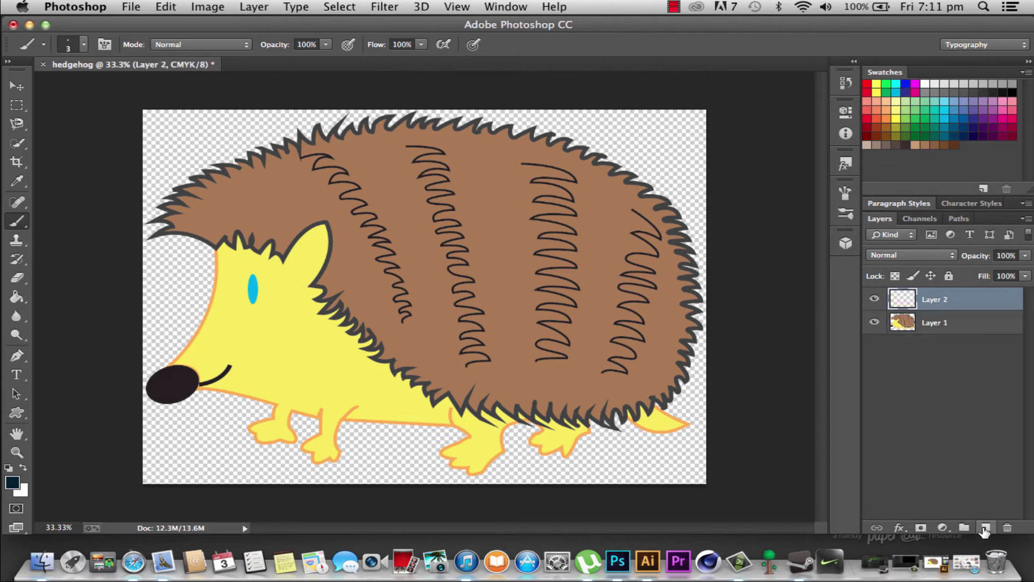
left_click(85, 45)
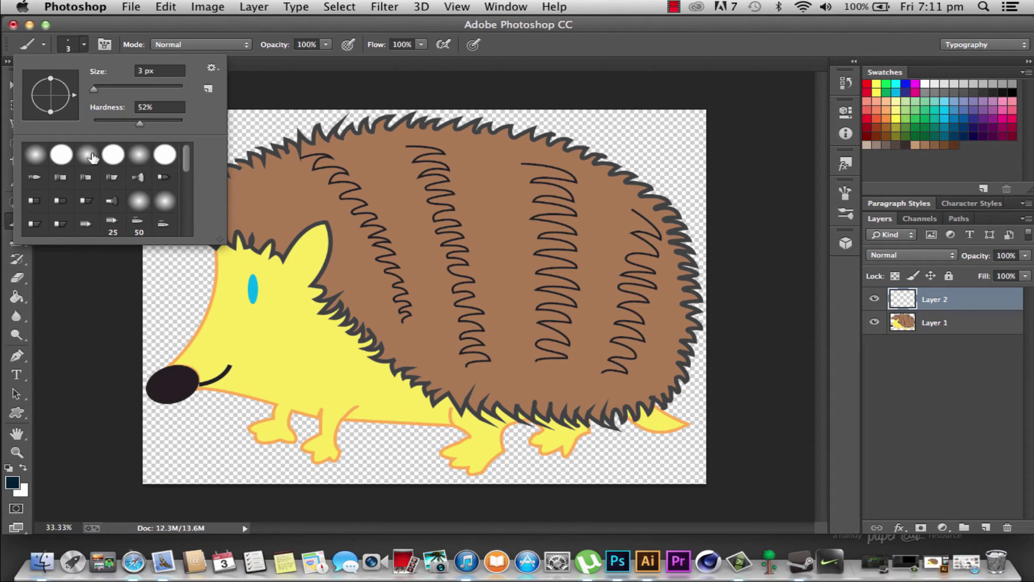
left_click(86, 154)
mouse_move(105, 87)
left_mouse_down()
mouse_move(115, 87)
mouse_move(97, 88)
left_mouse_up()
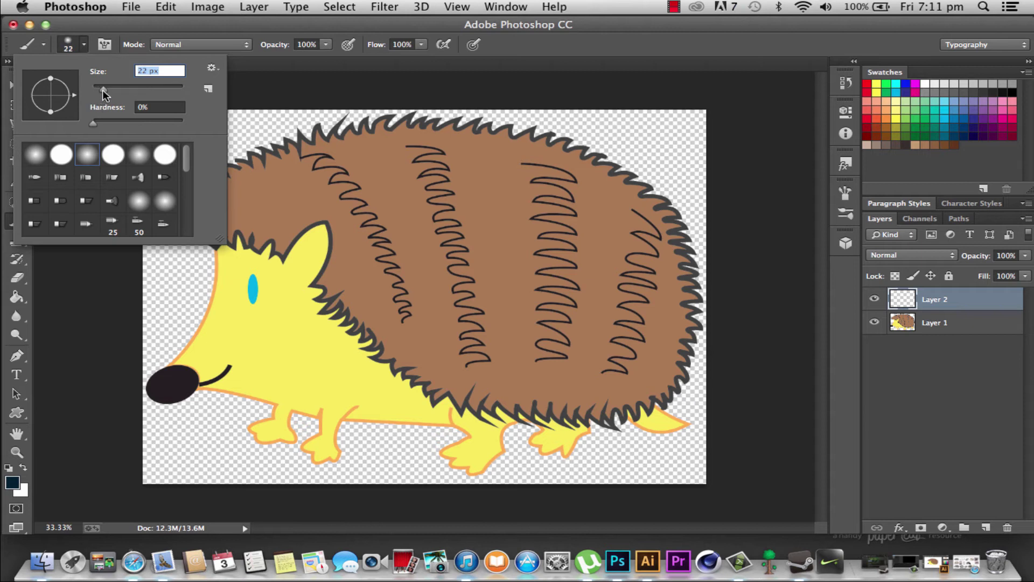
left_click_drag(103, 90, 112, 92)
left_click_drag(108, 92, 111, 93)
left_click(86, 280)
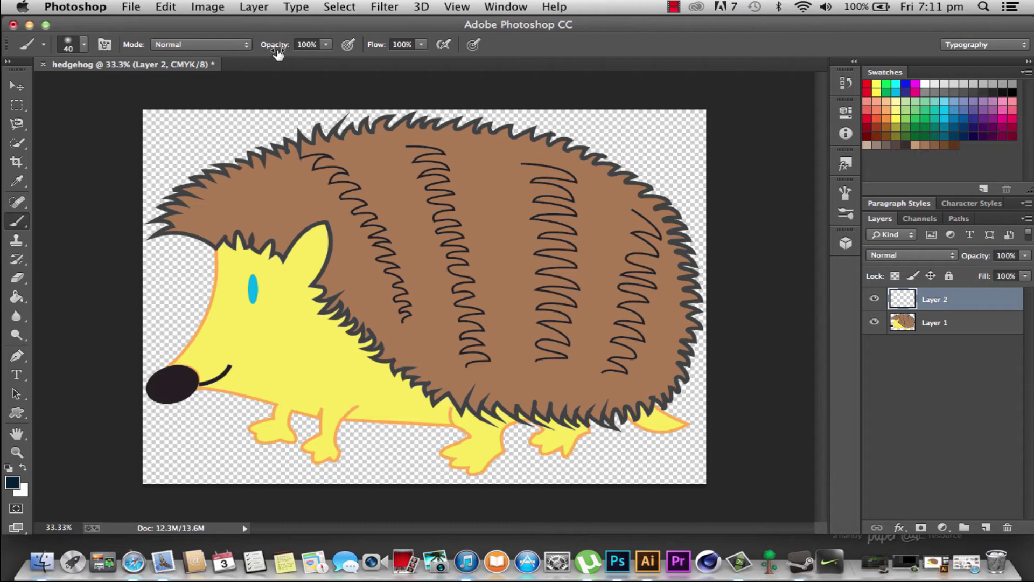
Step: Test a harder brush with an eyebrow stroke, undo it, and reset hardness to 0%
left_click(85, 45)
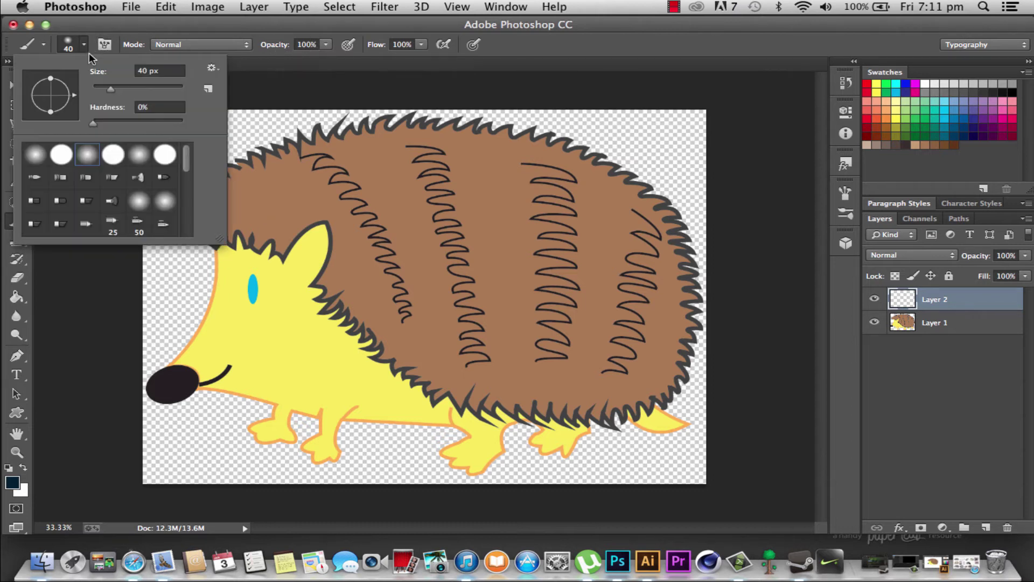
left_click_drag(99, 120, 115, 123)
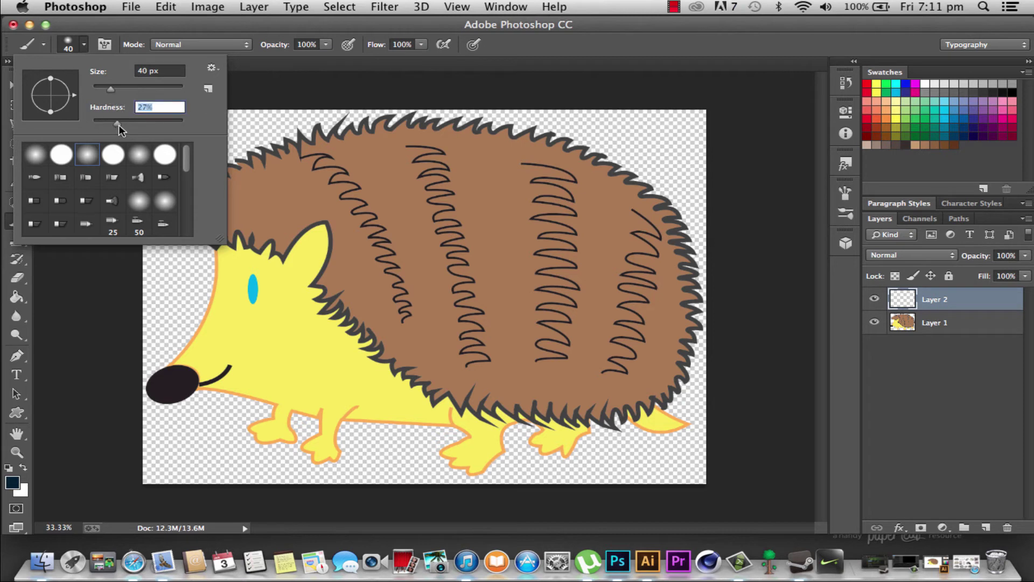
left_click(237, 266)
left_click_drag(226, 267, 267, 283)
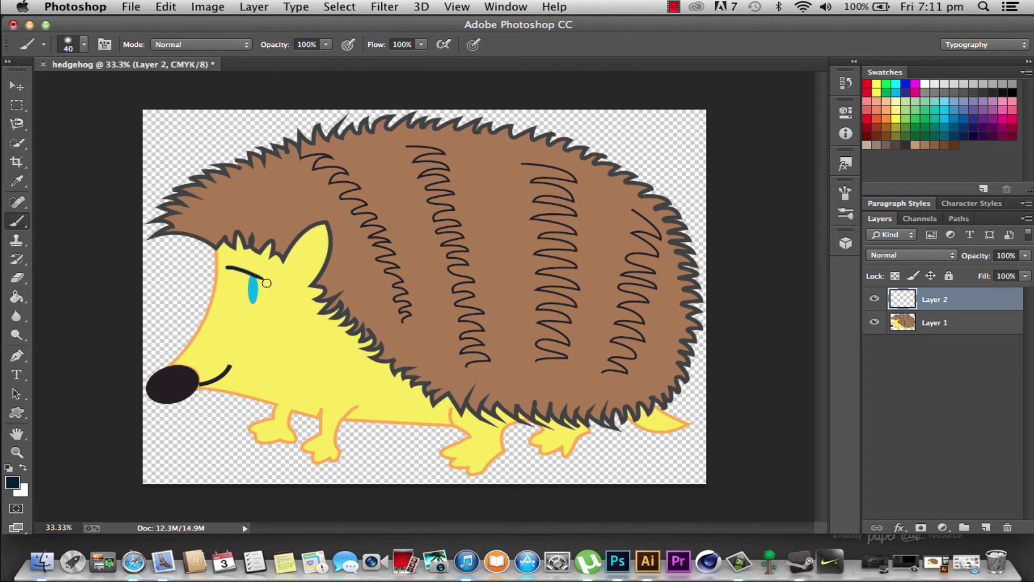
left_click(85, 45)
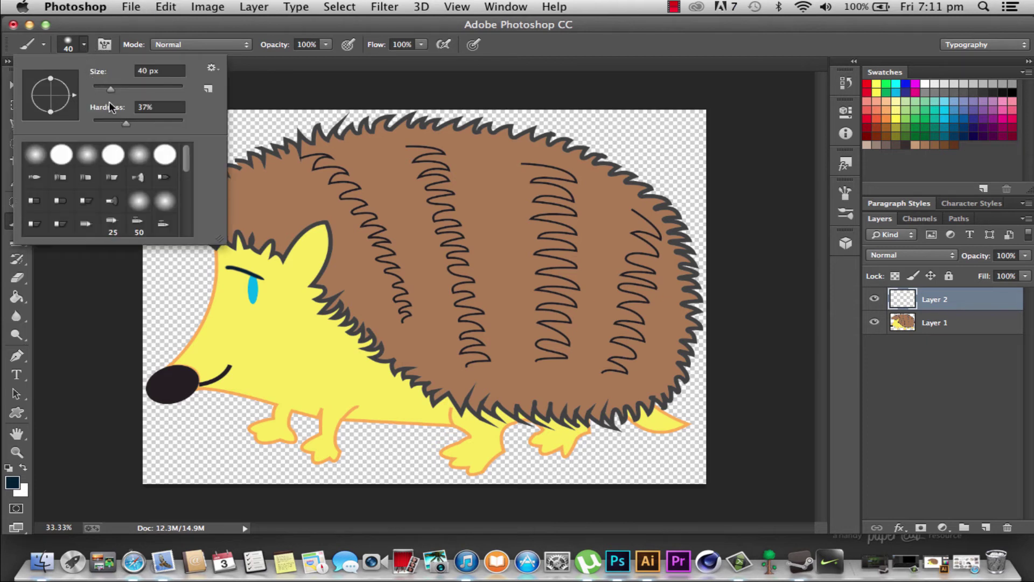
left_click(92, 247)
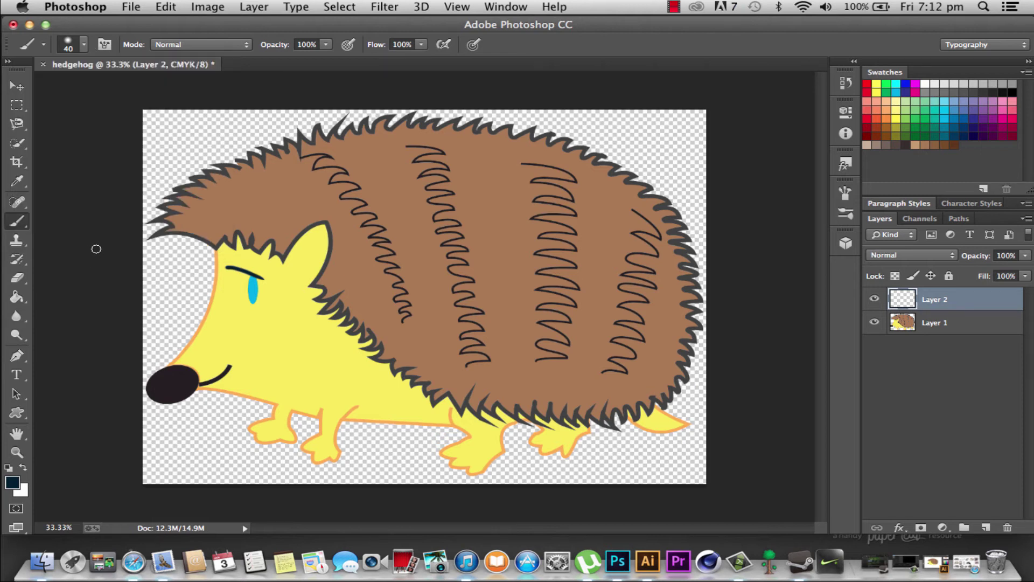
key("ctrl+z")
left_click(89, 46)
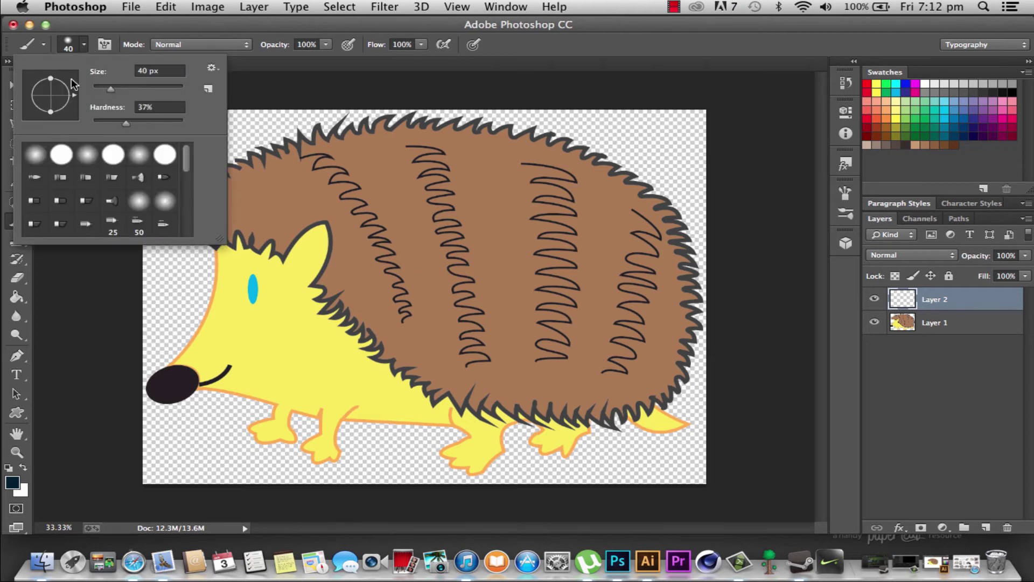
left_click(193, 286)
Step: Lower the brush opacity to 20%, then test and undo strokes across the head
left_click_drag(162, 275, 238, 306)
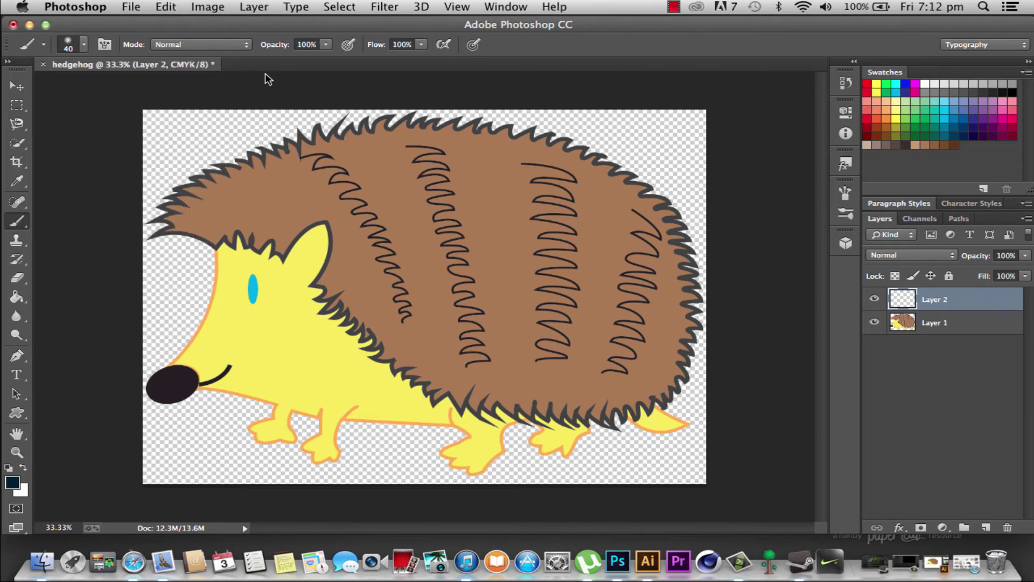
left_click(325, 44)
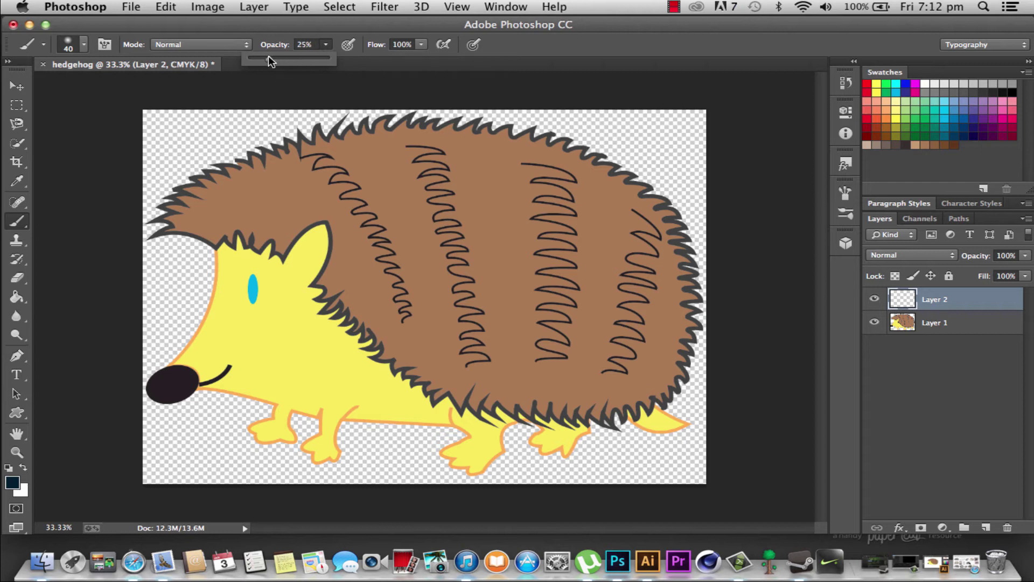
left_click_drag(265, 56, 264, 56)
left_click(218, 250)
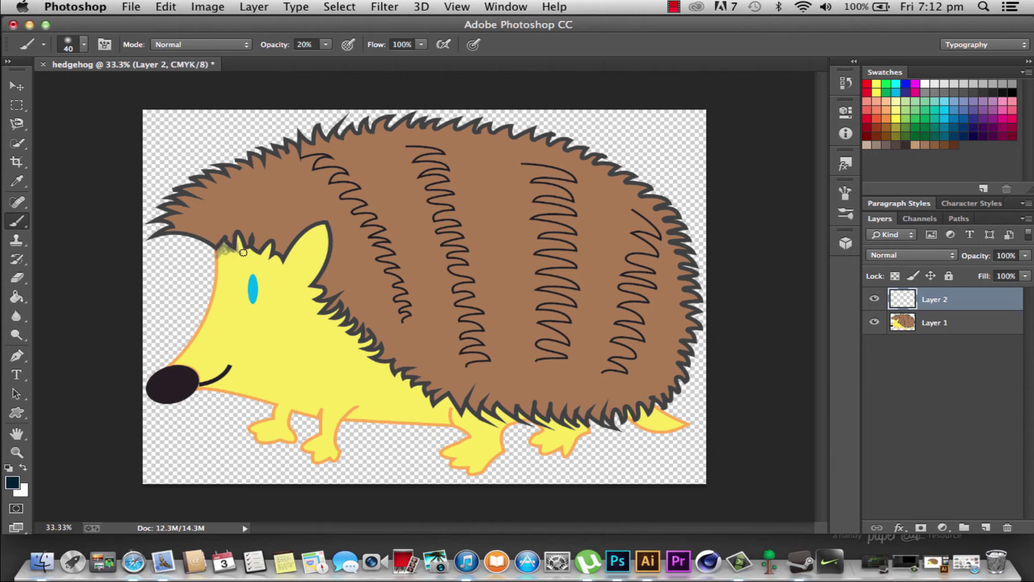
left_click_drag(243, 253, 409, 346)
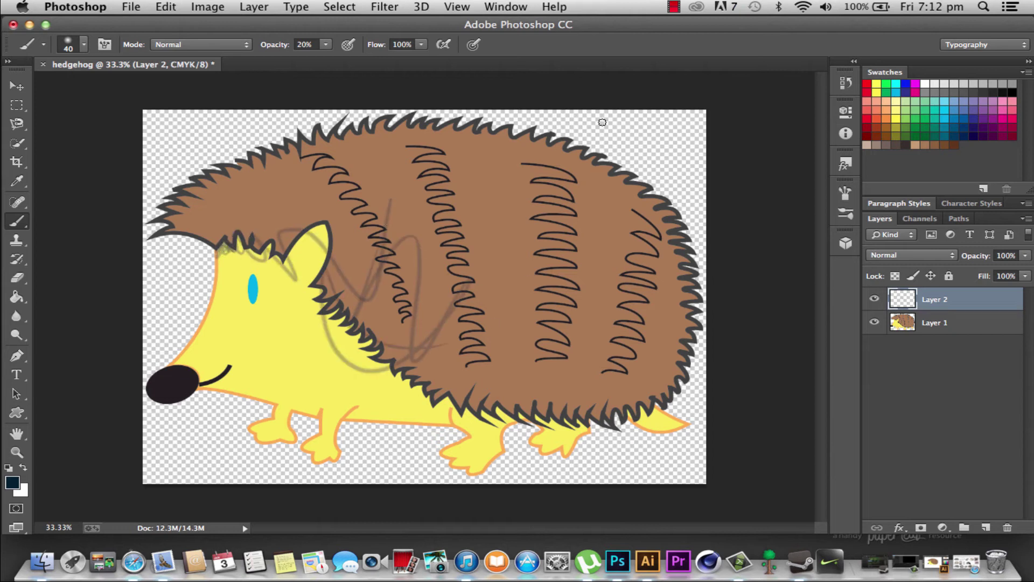
key("ctrl+z")
key("ctrl+z")
key("ctrl+z")
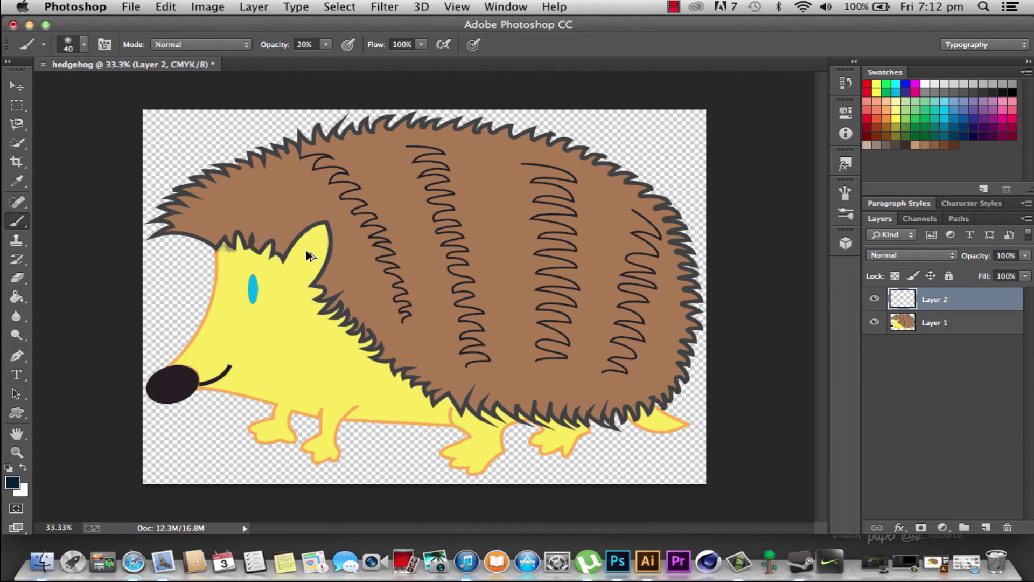
key("ctrl+z")
key("ctrl+z")
key("ctrl+z")
Step: Zoom in on the hedgehog's head in Photoshop, then switch over to Illustrator
left_click(17, 453)
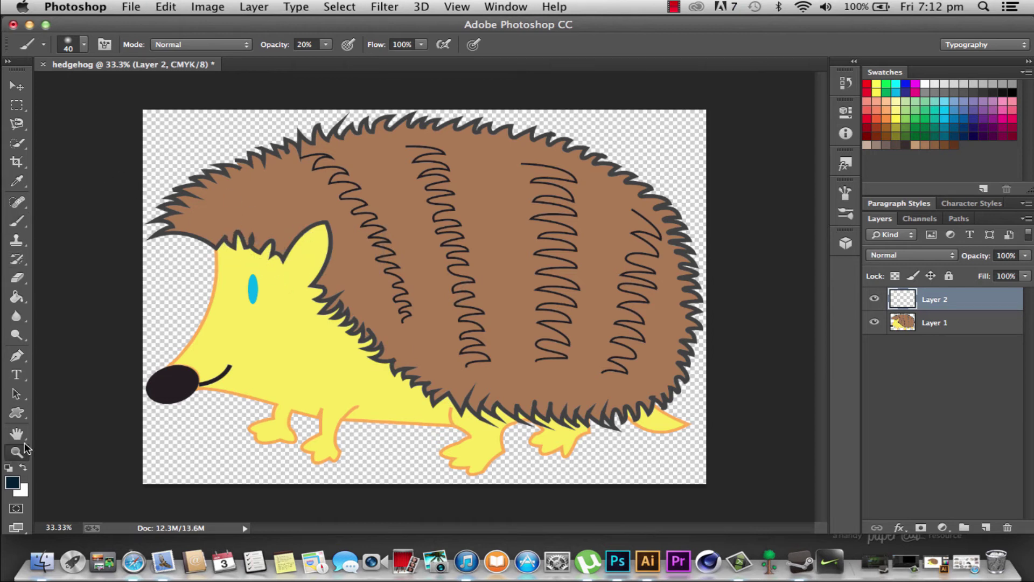
mouse_move(193, 239)
left_mouse_down()
mouse_move(497, 373)
mouse_move(302, 270)
mouse_move(480, 385)
mouse_move(464, 367)
left_mouse_up()
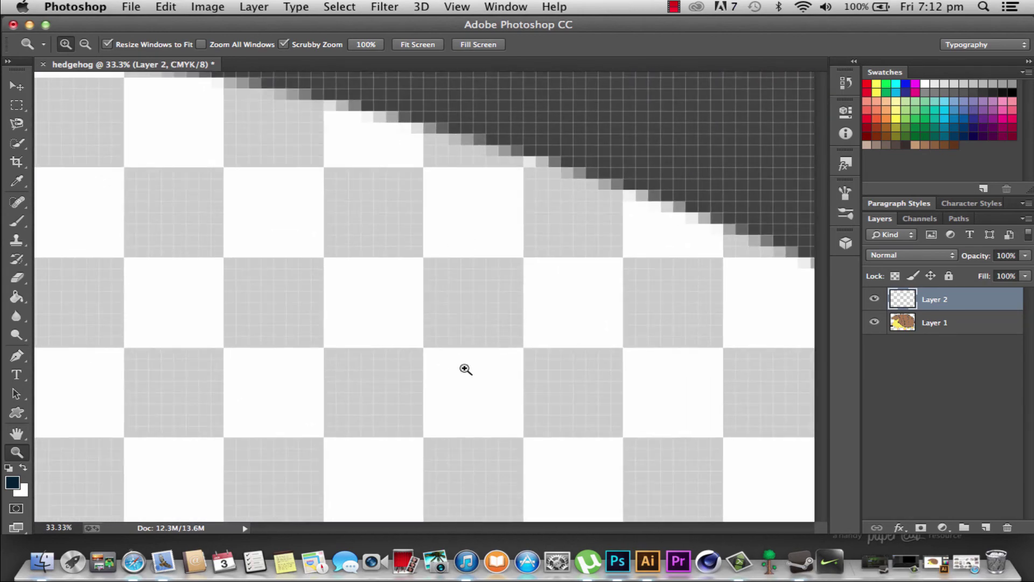
mouse_move(612, 171)
left_mouse_down()
mouse_move(474, 300)
mouse_move(418, 395)
mouse_move(473, 328)
left_mouse_up()
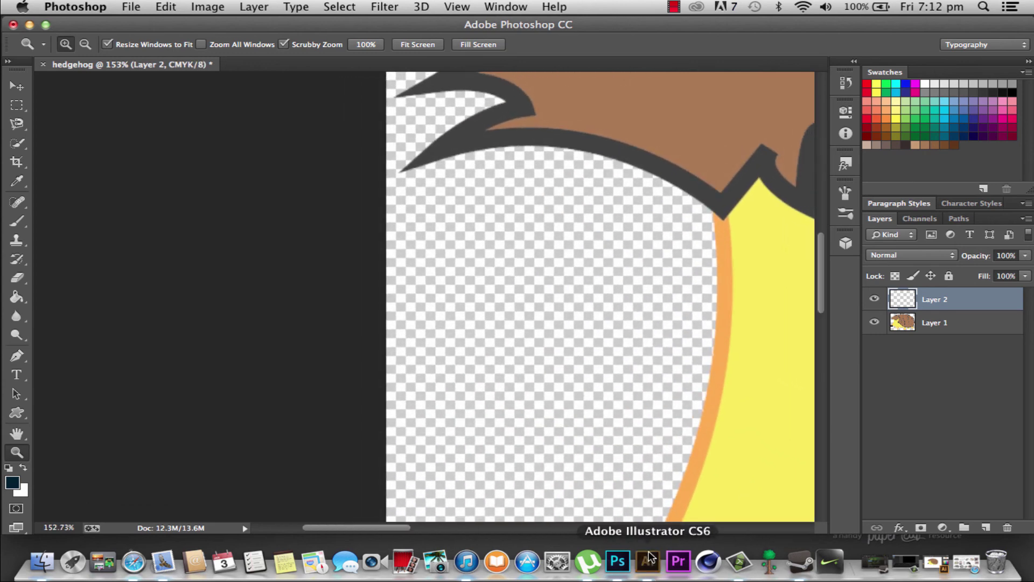
left_click(639, 560)
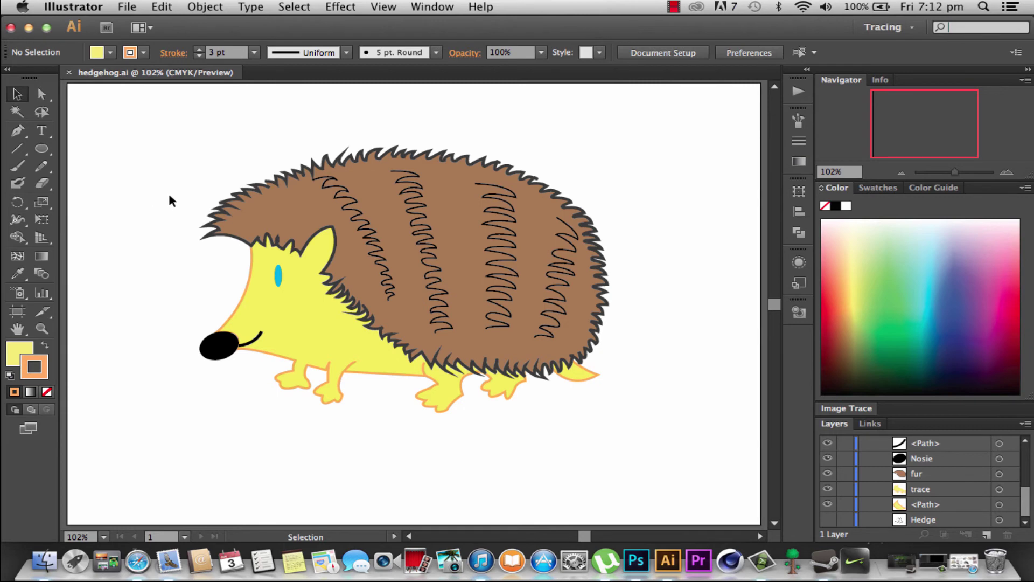
Step: Inspect the fur-to-face edge up close in Illustrator, fit the artboard, and return to Photoshop
left_click(43, 330)
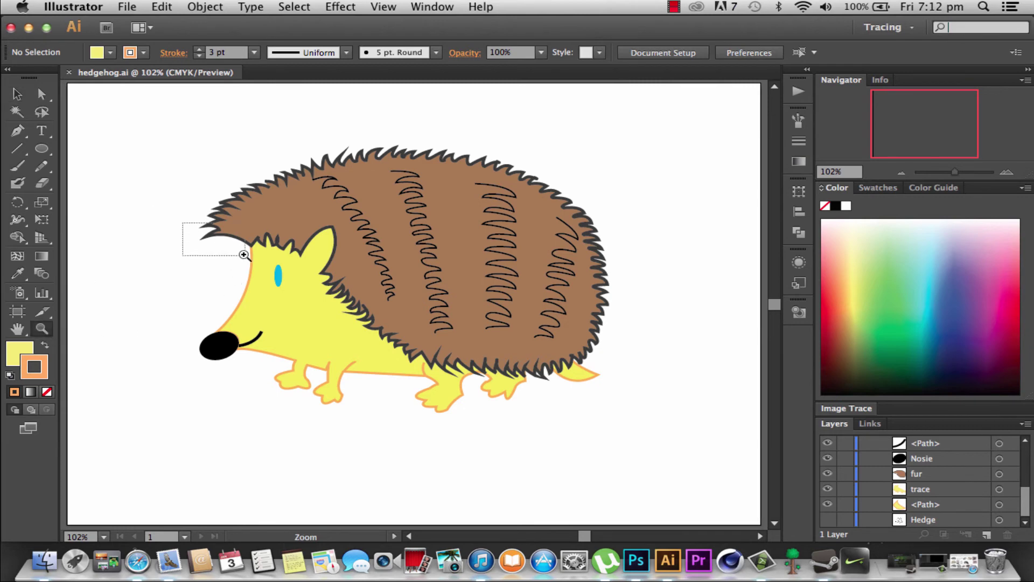
left_click_drag(184, 222, 377, 335)
left_click_drag(112, 147, 357, 224)
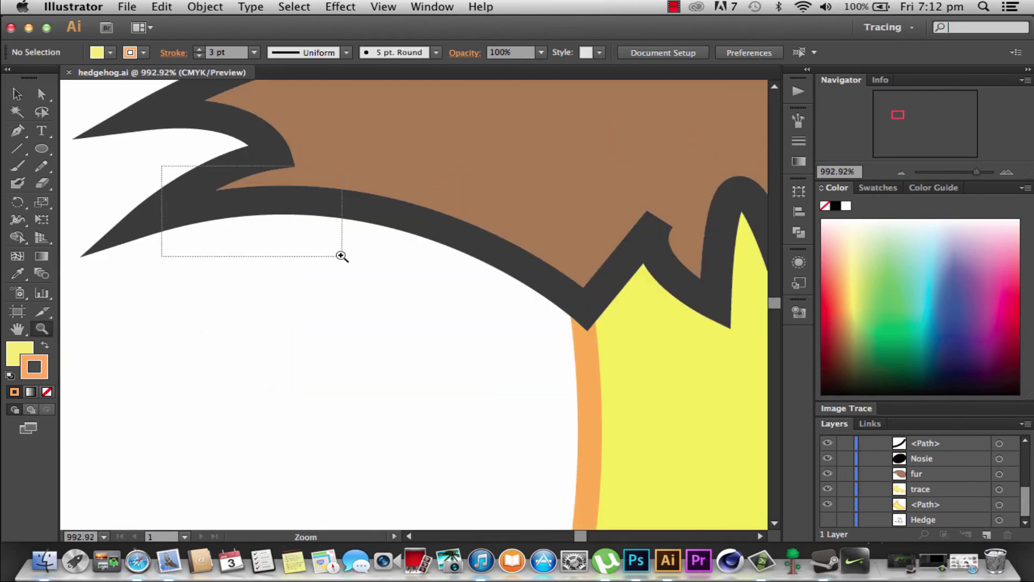
mouse_move(161, 162)
left_mouse_down()
mouse_move(342, 257)
mouse_move(208, 189)
mouse_move(461, 346)
mouse_move(361, 293)
mouse_move(300, 241)
left_mouse_up()
left_click_drag(234, 158, 455, 312)
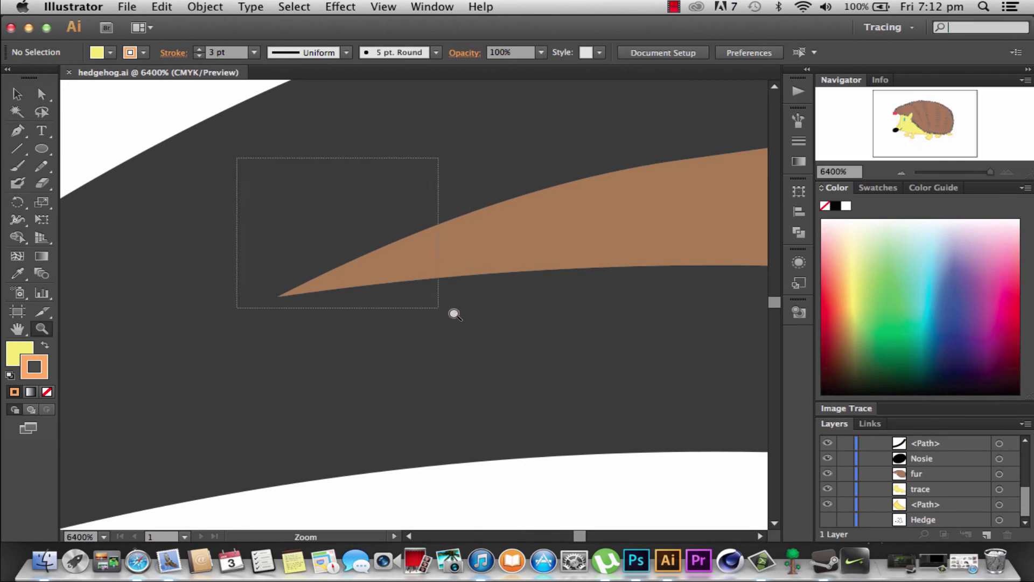
key("super+0")
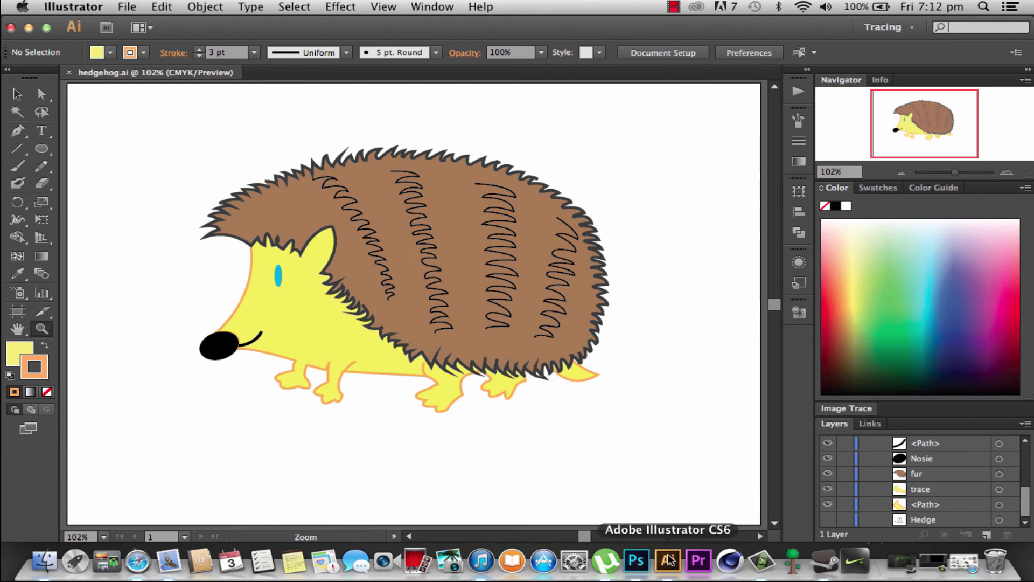
left_click(637, 560)
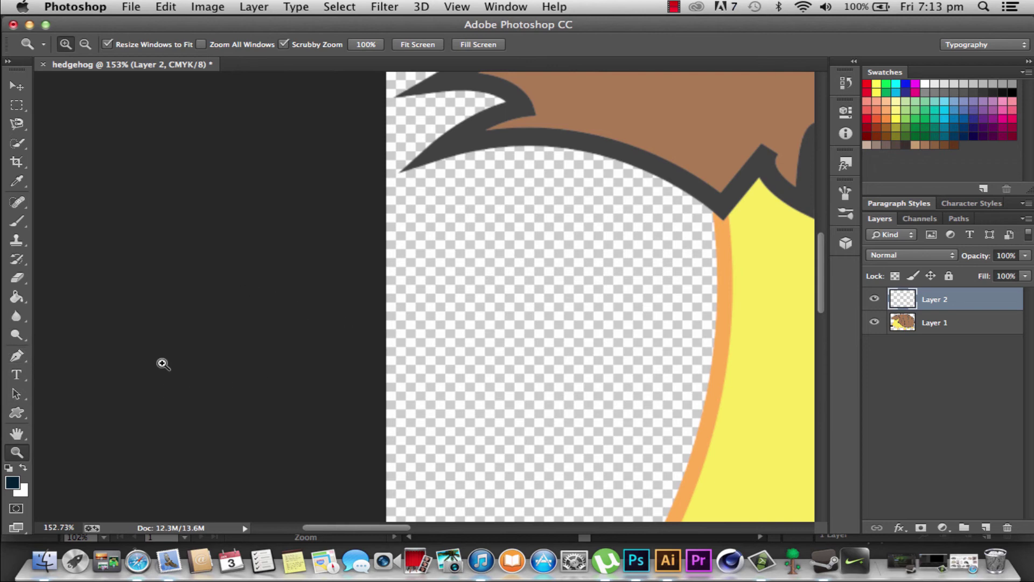
Step: Zoom in on the hedgehog's face, pan to the fur edge, and reselect the Brush tool
key("super+minus")
key("super+minus")
key("super+minus")
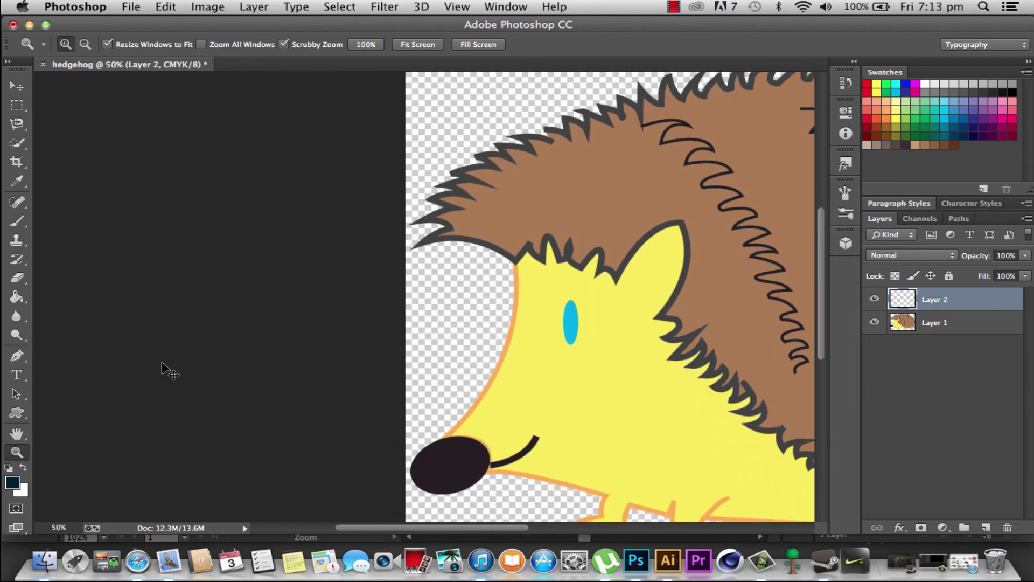
left_click(601, 411)
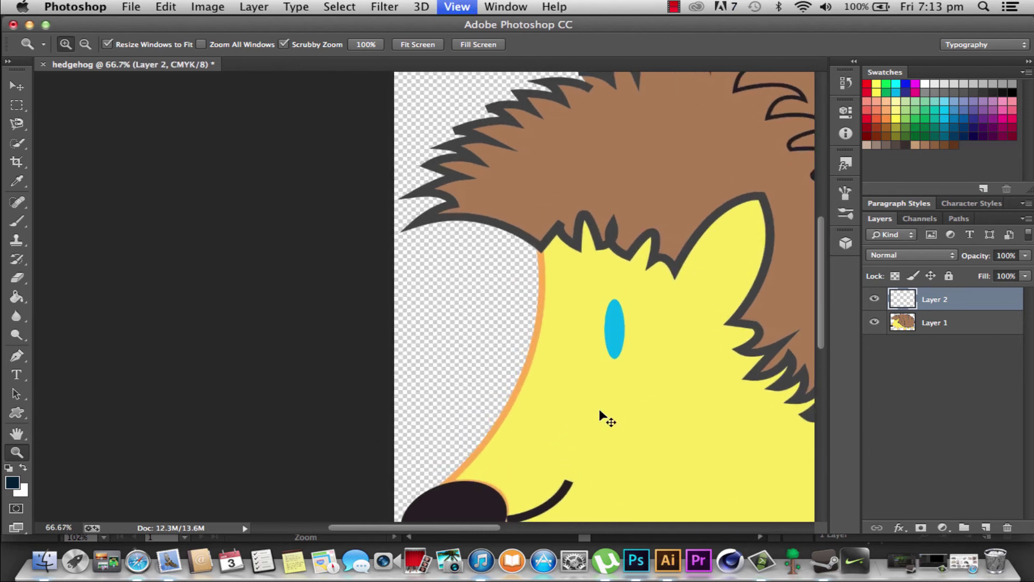
scroll(600, 411, "right", 10)
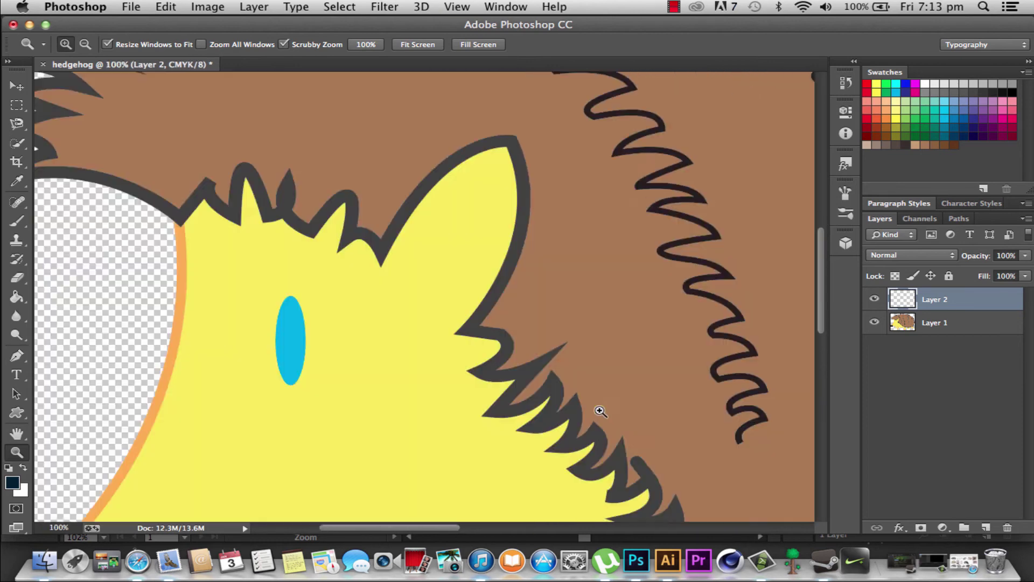
scroll(601, 412, "left", 15)
scroll(601, 412, "right", 10)
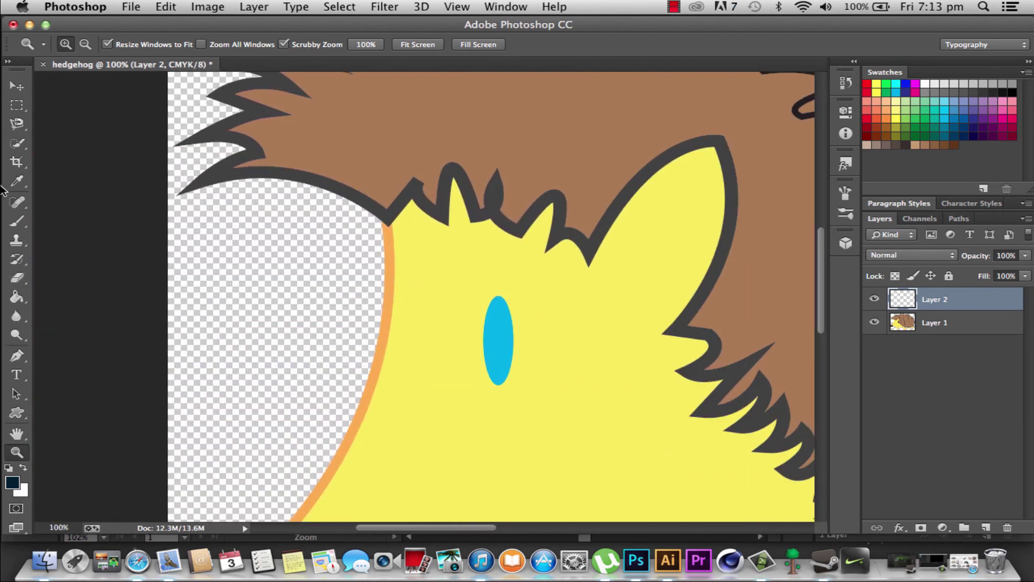
left_click(17, 221)
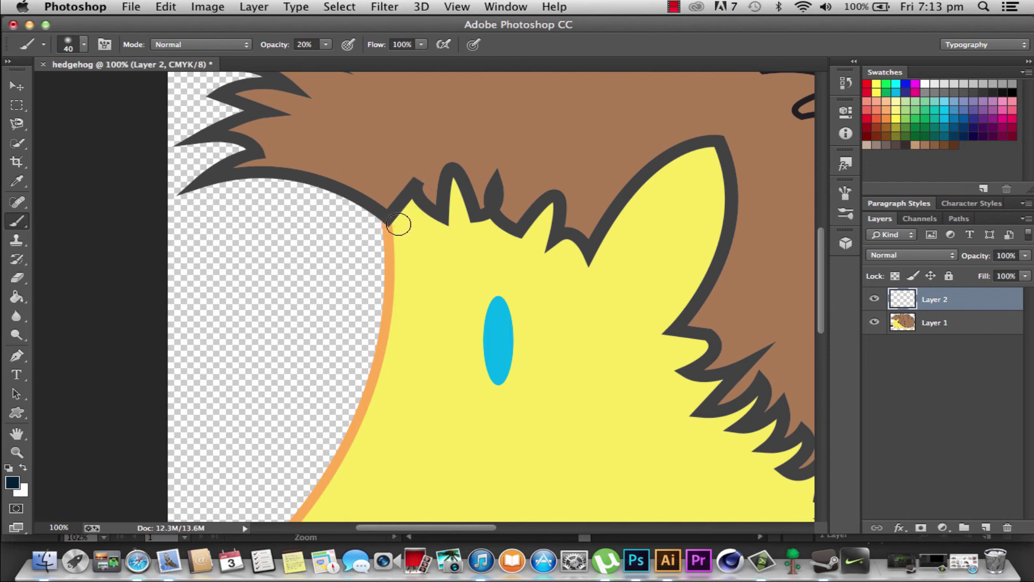
Step: Paint soft shading along the fur outline, enlarge the brush, and undo the too-dark strokes
left_click_drag(399, 224, 405, 212)
mouse_move(403, 213)
left_mouse_down()
mouse_move(415, 207)
mouse_move(447, 227)
mouse_move(395, 221)
mouse_move(420, 216)
left_mouse_up()
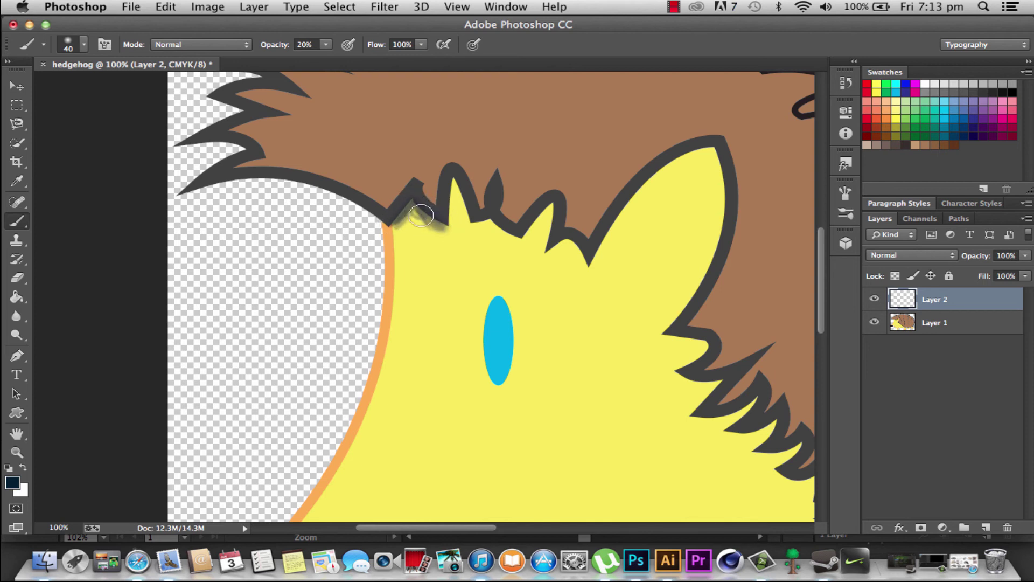
mouse_move(416, 212)
left_mouse_down()
mouse_move(442, 230)
mouse_move(440, 221)
mouse_move(454, 223)
mouse_move(456, 197)
mouse_move(445, 221)
mouse_move(458, 177)
mouse_move(475, 225)
mouse_move(453, 186)
mouse_move(467, 207)
mouse_move(439, 219)
left_mouse_up()
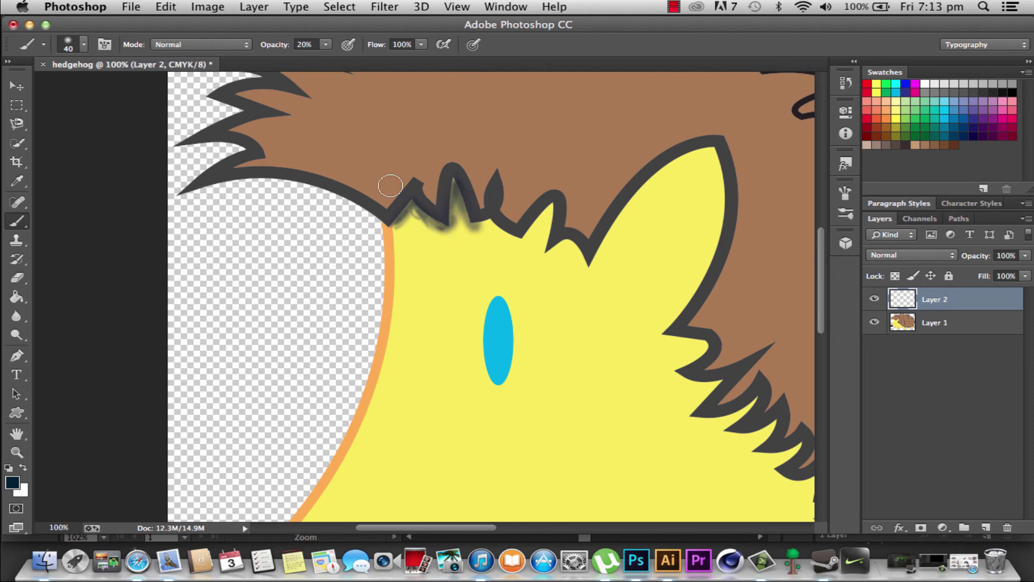
left_click(84, 45)
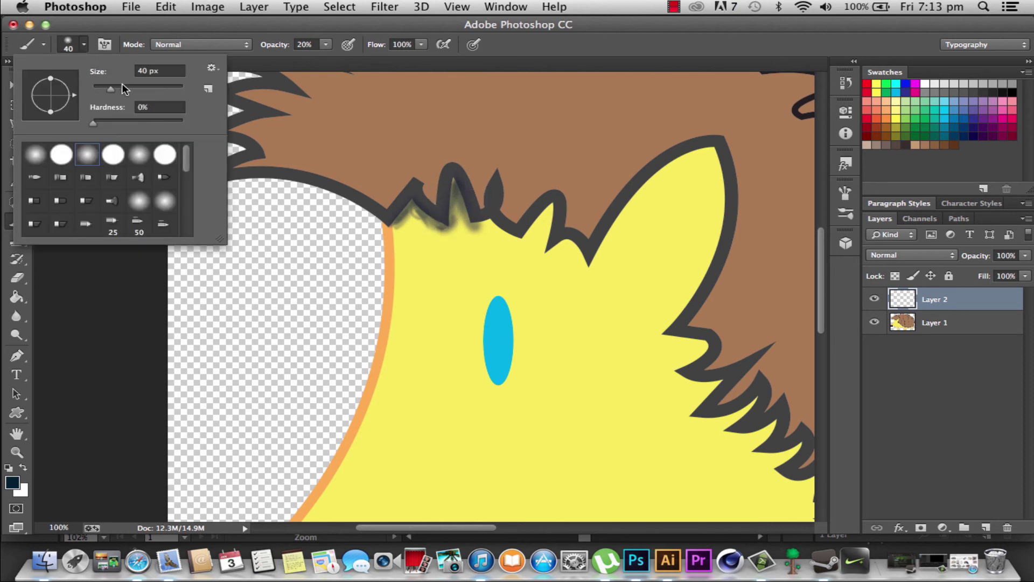
left_click_drag(122, 84, 139, 88)
left_click_drag(399, 236, 416, 224)
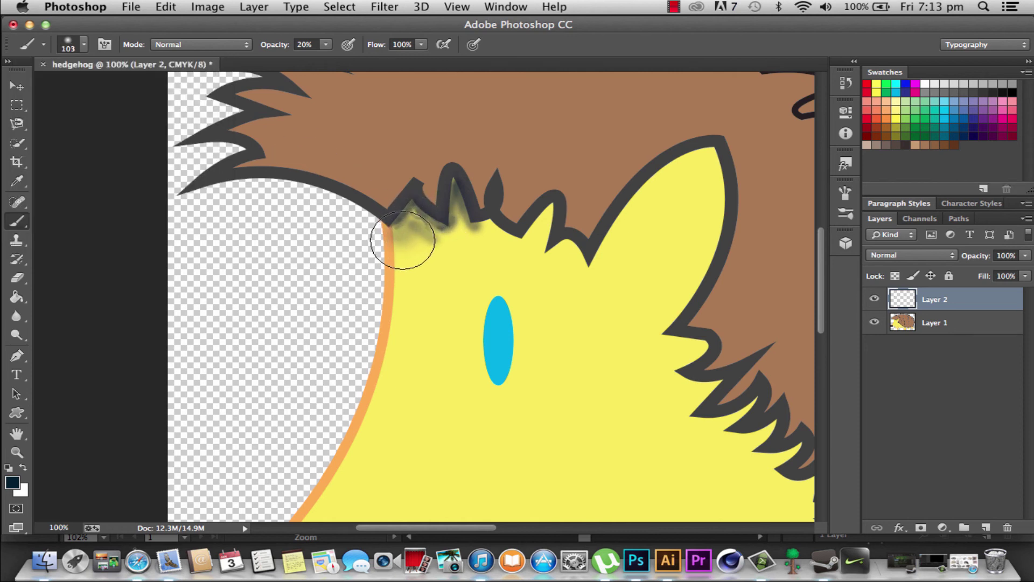
key("super+z")
key("alt+super+z")
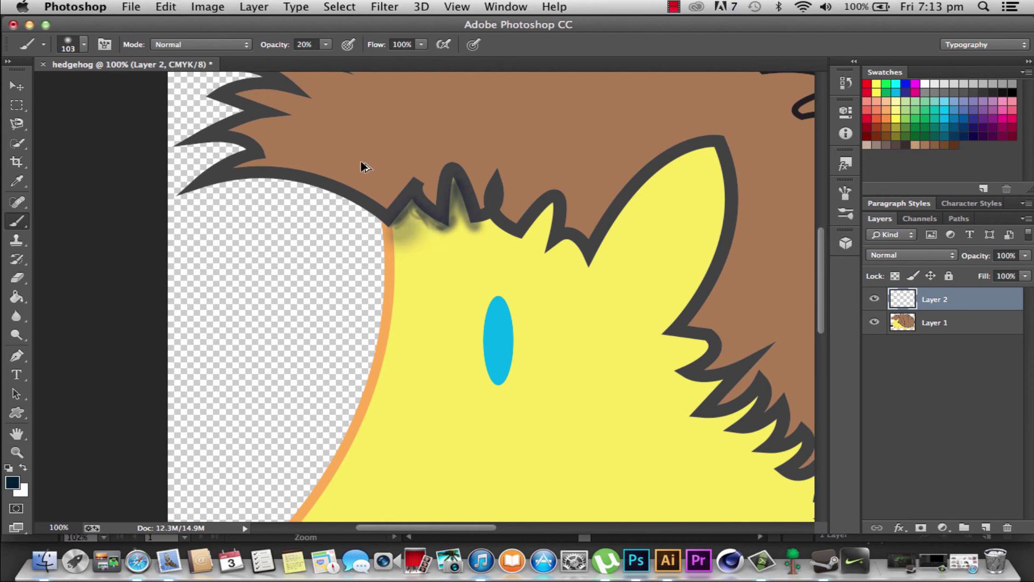
Step: Repaint fainter shading where fur meets face at 8% opacity and fit the image on screen
left_click(327, 45)
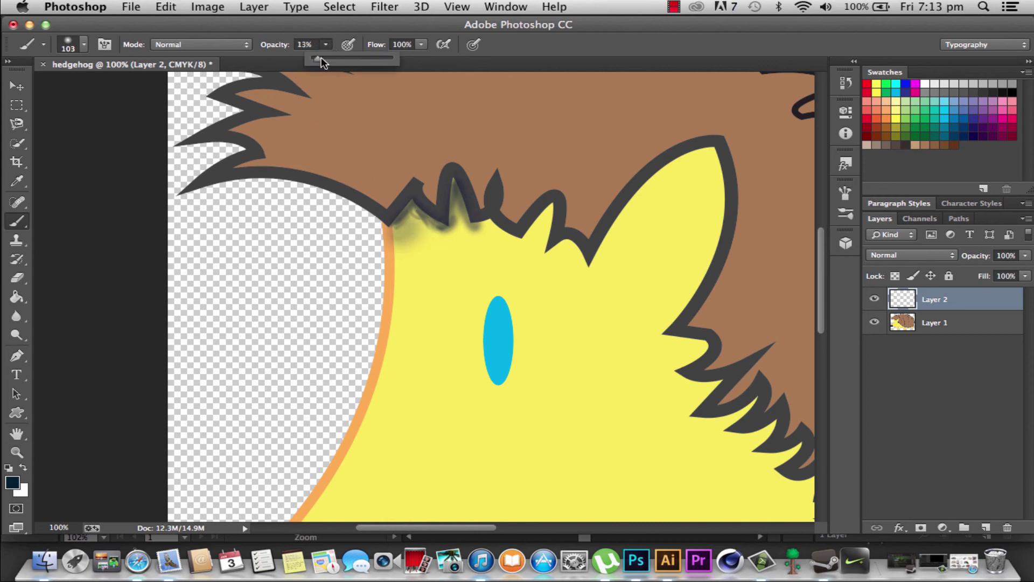
left_click_drag(316, 56, 318, 56)
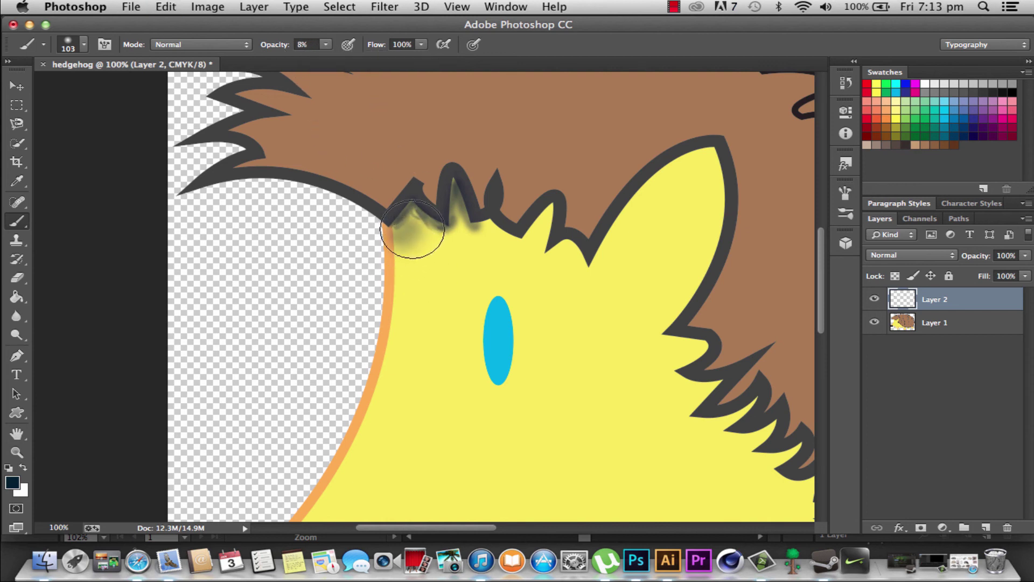
mouse_move(411, 226)
left_mouse_down()
mouse_move(456, 253)
mouse_move(409, 254)
mouse_move(457, 225)
mouse_move(498, 231)
mouse_move(421, 266)
mouse_move(455, 249)
left_mouse_up()
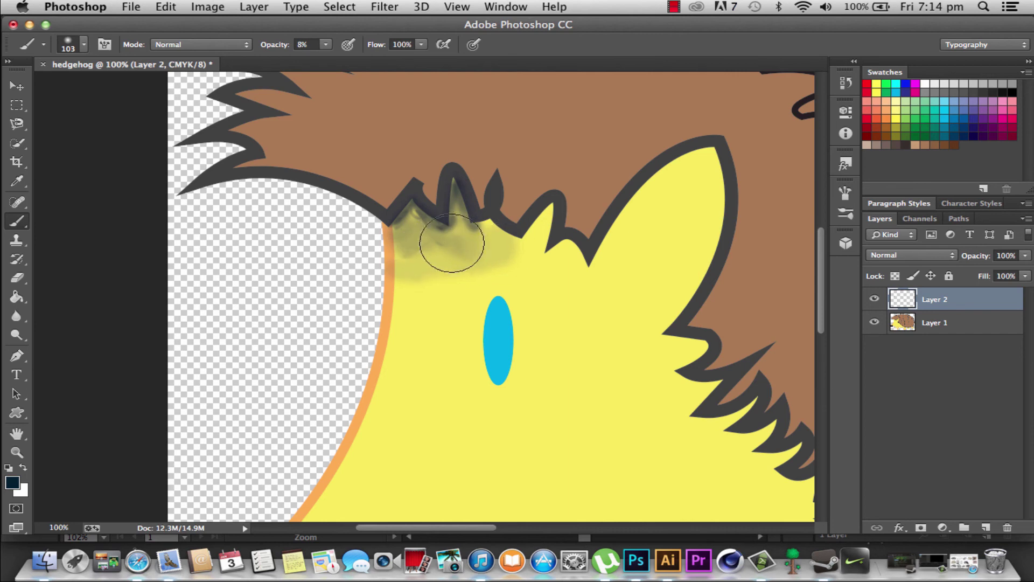
key("super+0")
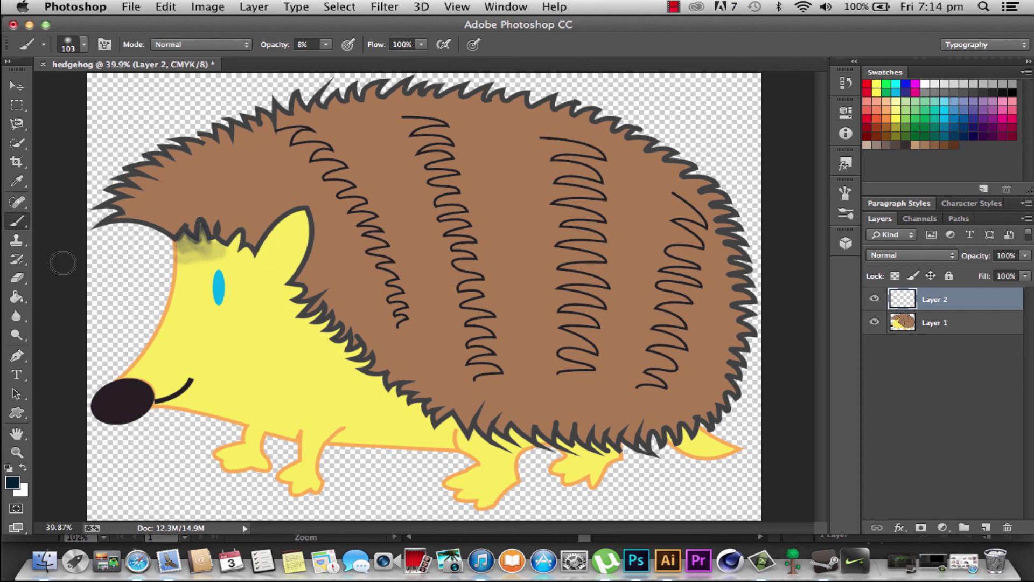
Step: Erase some of the excess shading below the fur with the Eraser tool
left_click(17, 277)
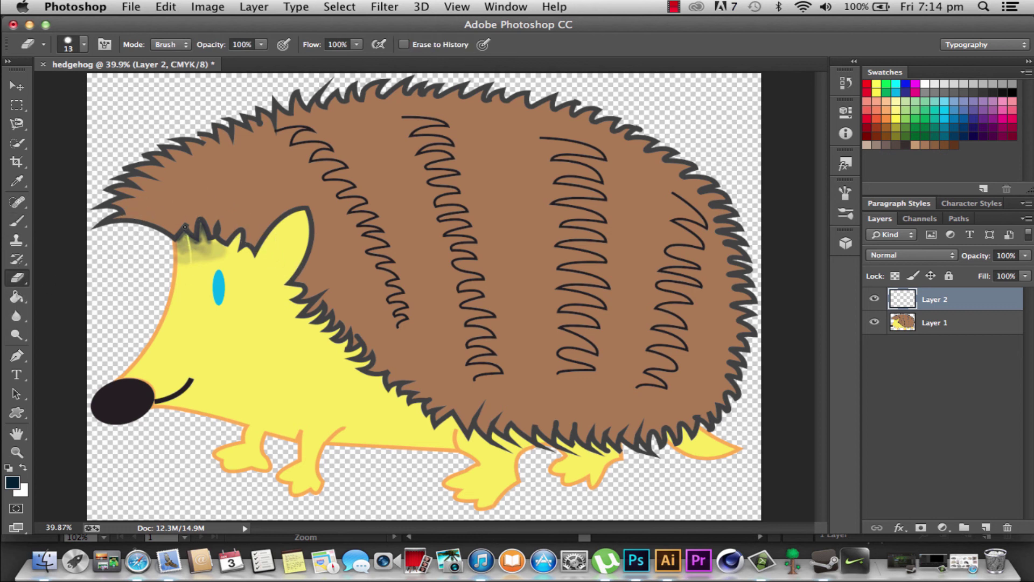
left_click_drag(185, 227, 186, 236)
left_click_drag(200, 268, 215, 286)
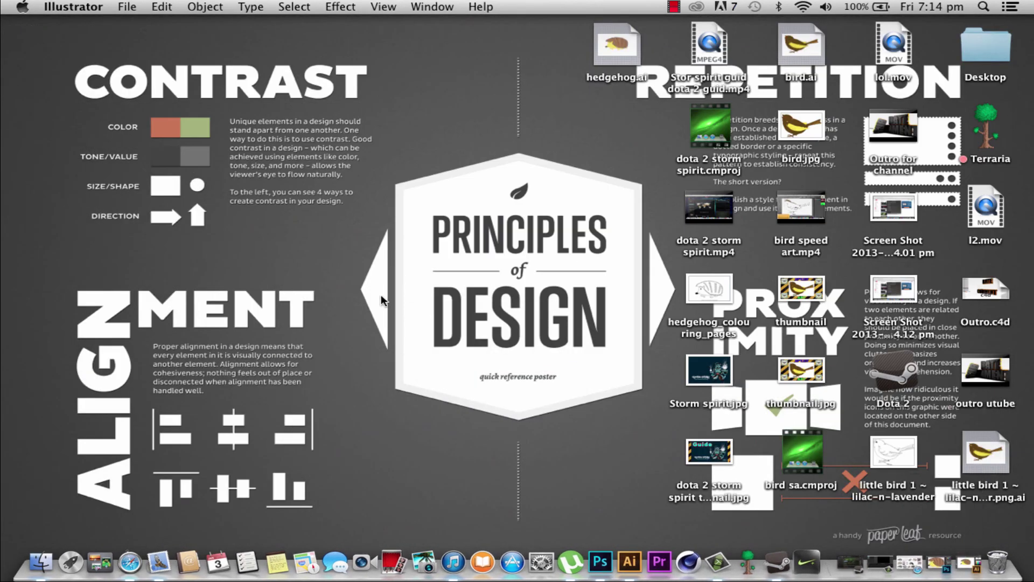
left_click_drag(367, 139, 648, 464)
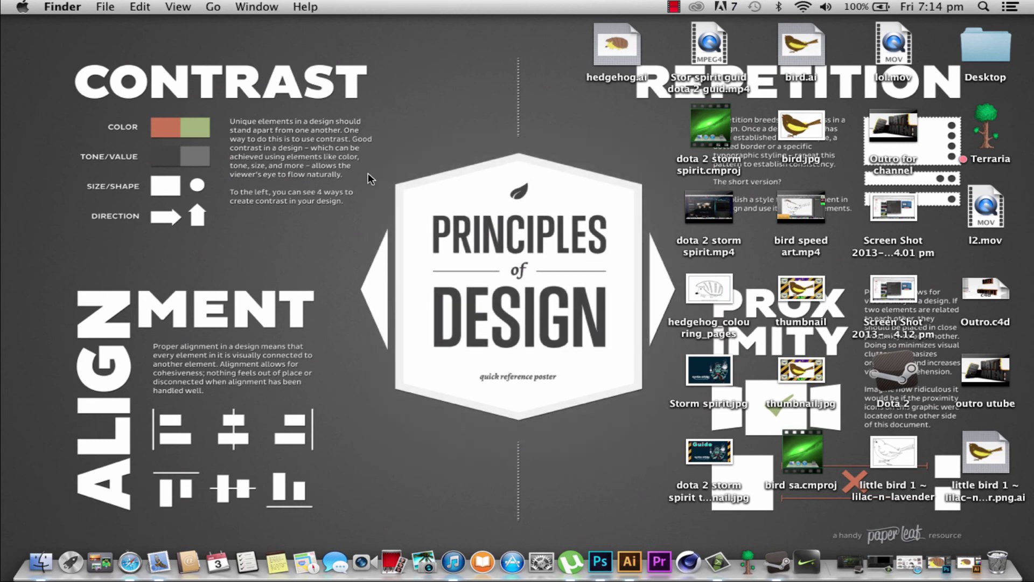
left_click_drag(396, 120, 632, 456)
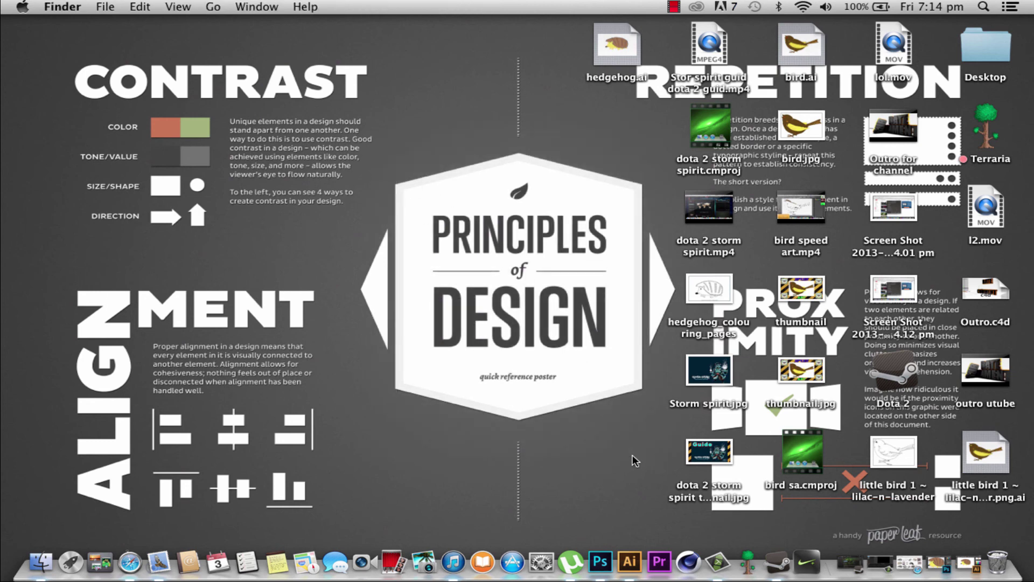